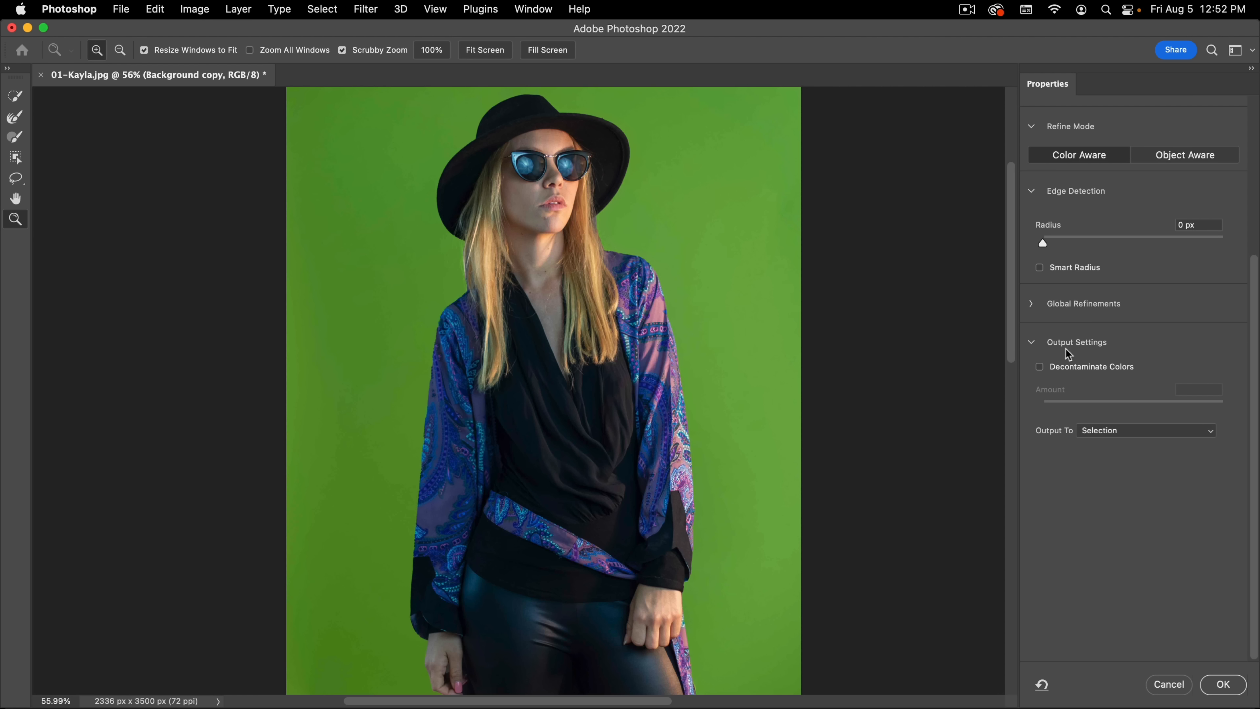
Step: Try Decontaminate Colors at varying amounts and switch the option back off
{"action": "left_click", "coordinate": [1089, 372]}
{"action": "left_click_drag", "start_coordinate": [1214, 408], "coordinate": [1150, 410]}
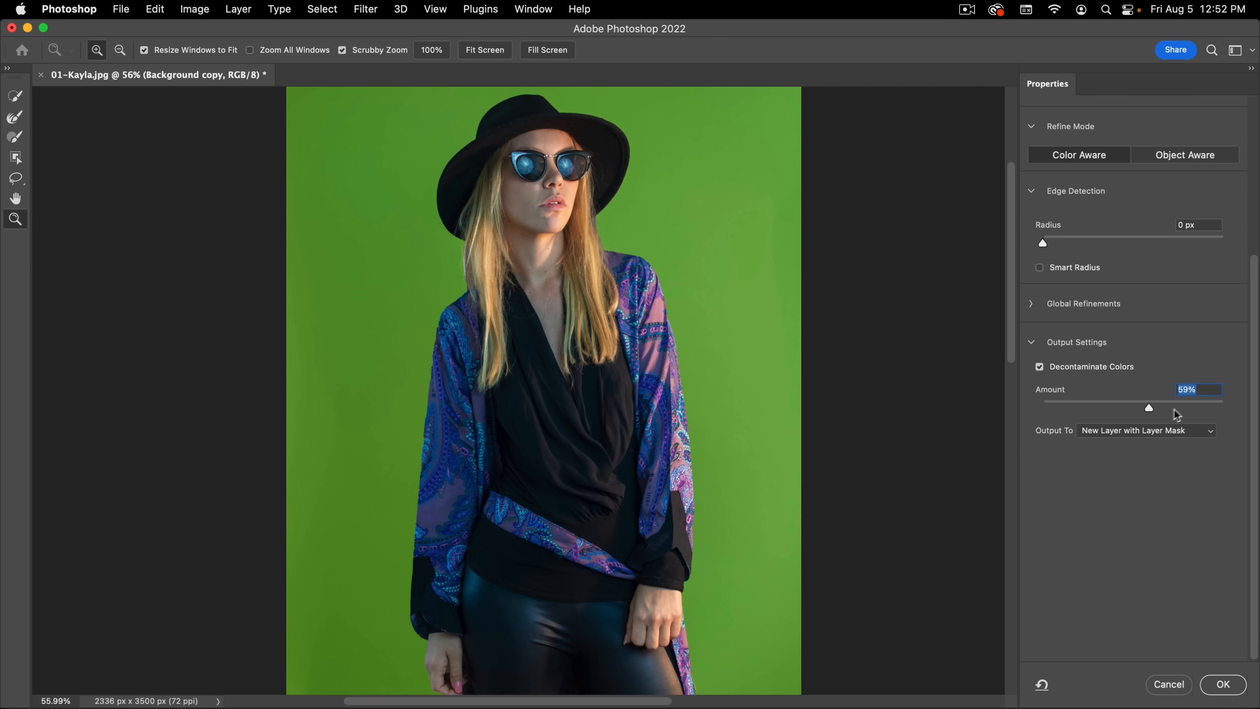
{"action": "left_click_drag", "start_coordinate": [1183, 408], "coordinate": [1123, 404]}
{"action": "left_click", "coordinate": [1201, 408]}
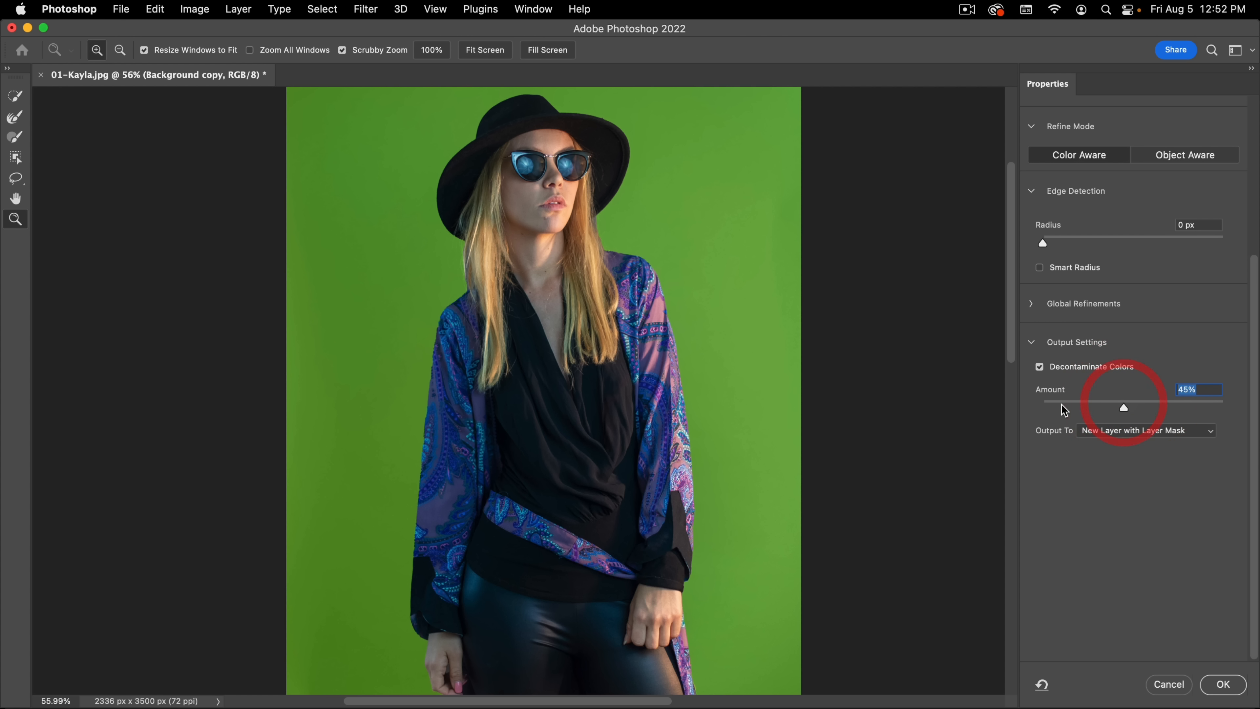
{"action": "left_click", "coordinate": [1103, 367]}
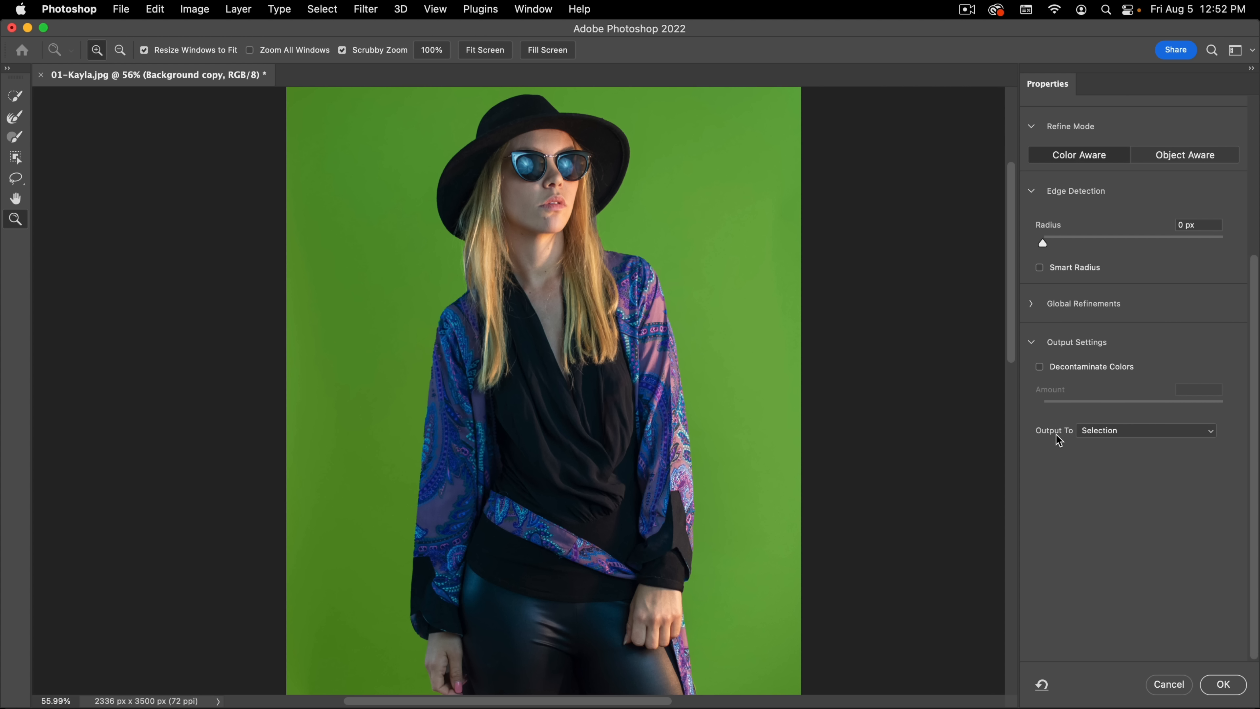
{"action": "left_click", "coordinate": [1120, 430]}
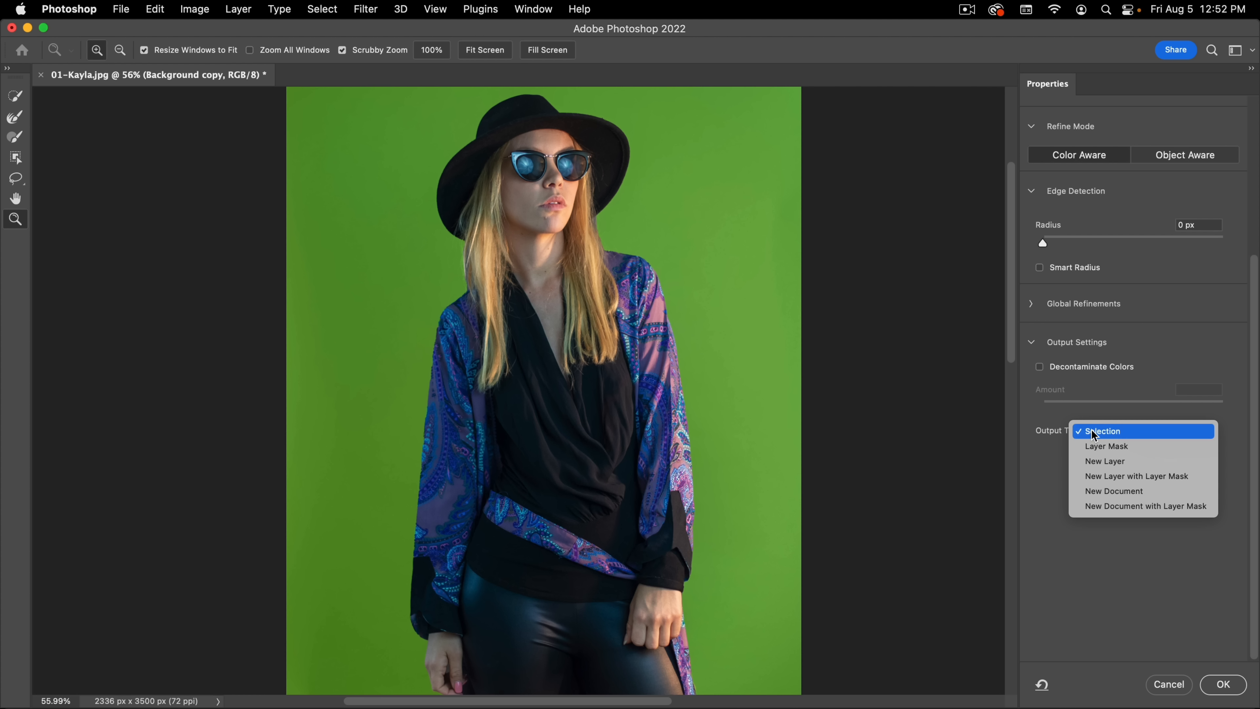
{"action": "left_click", "coordinate": [1149, 384]}
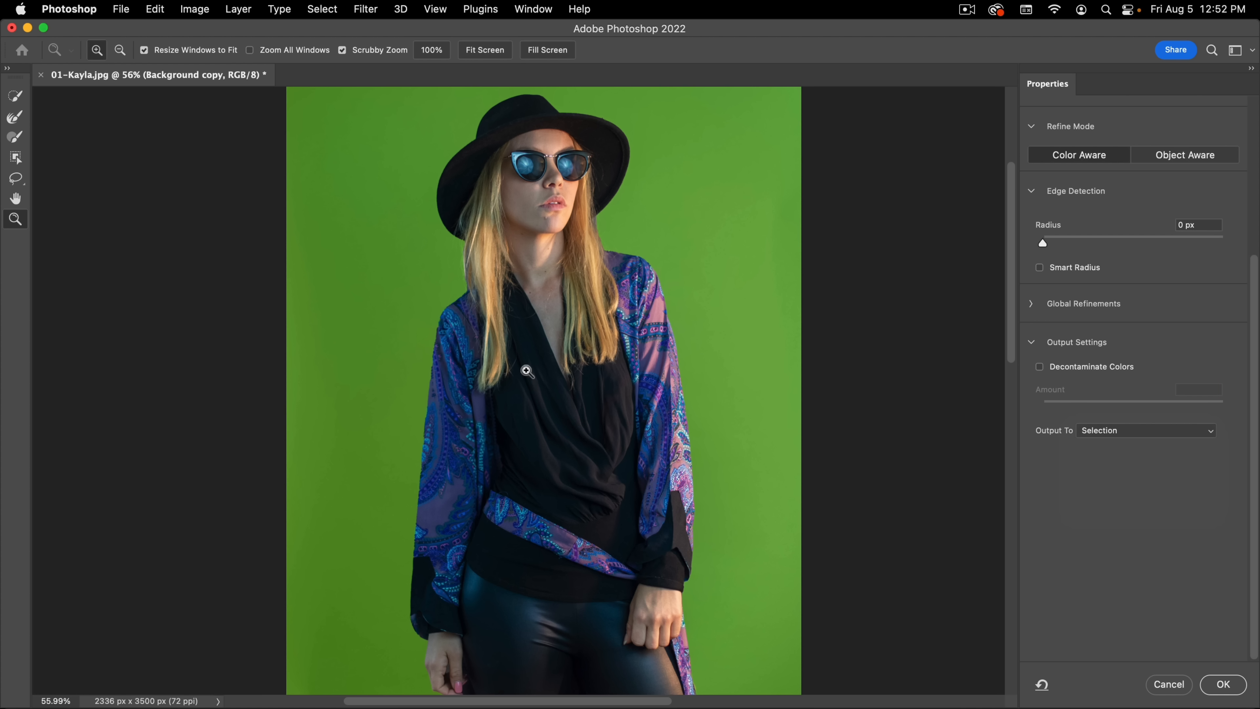
{"action": "left_click", "coordinate": [1131, 432]}
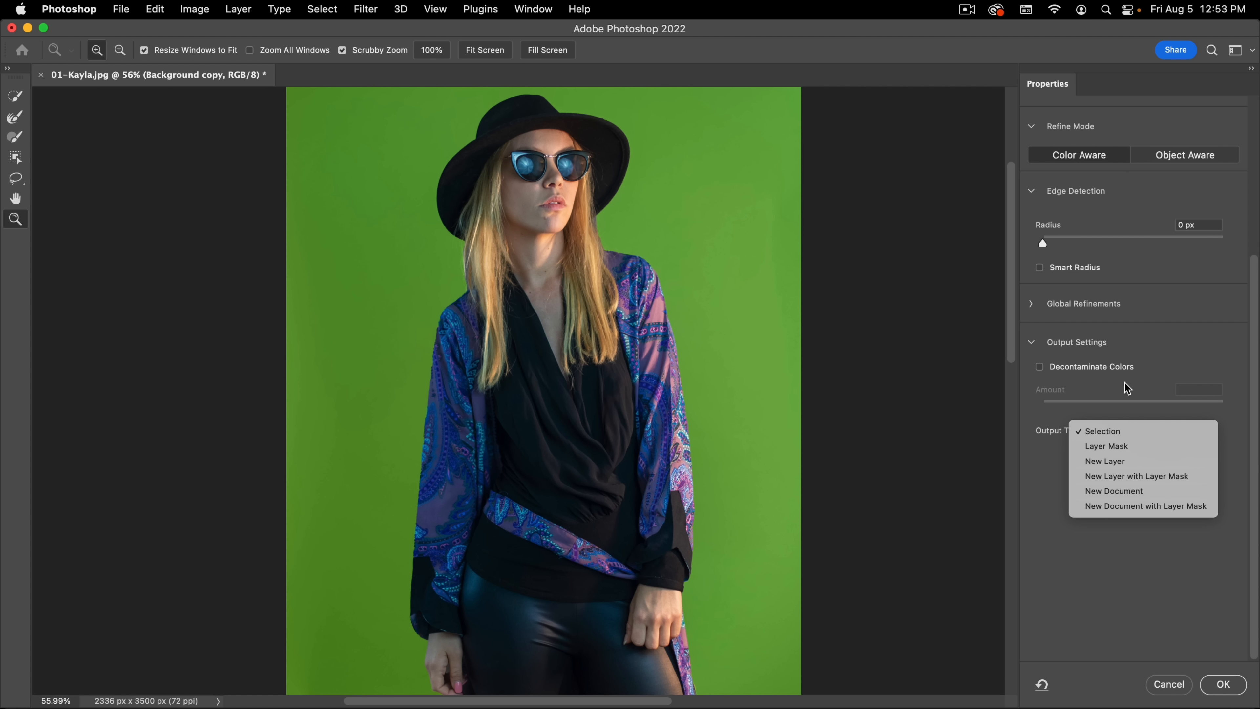
{"action": "left_click", "coordinate": [1133, 430]}
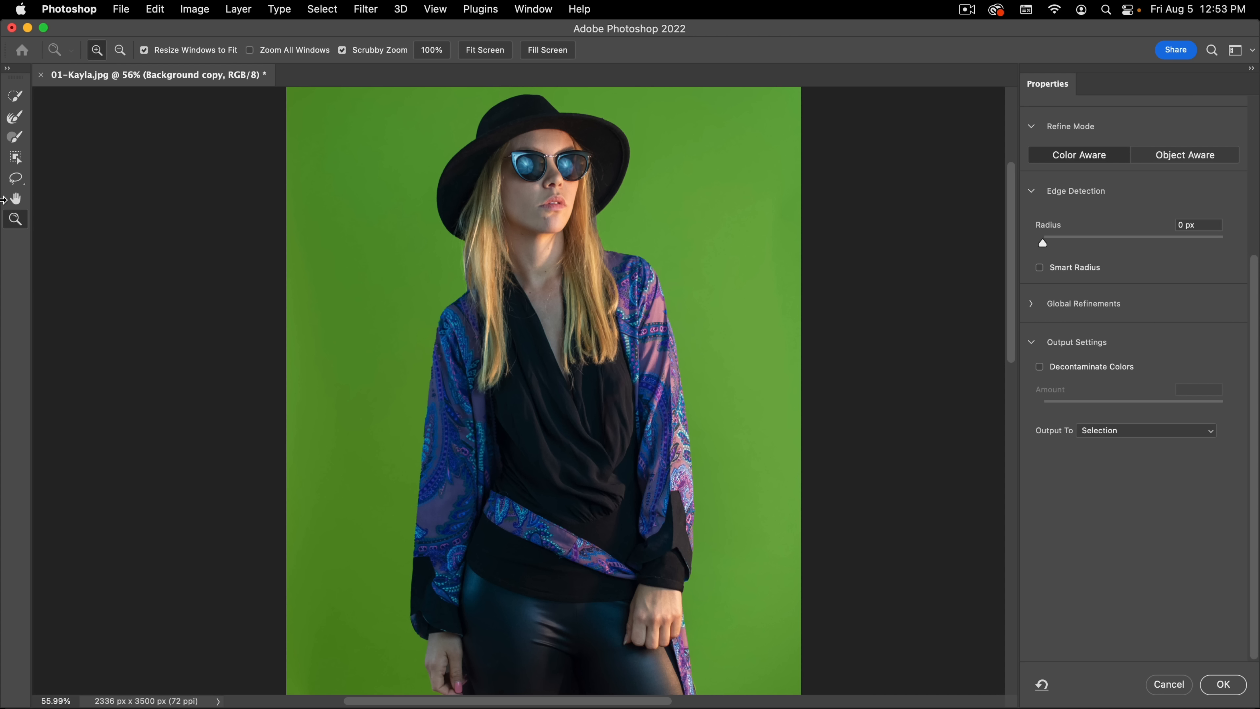
Step: Brush along the hat's crown and brim with the Quick Selection tool to add and subtract areas of the selection
{"action": "left_click", "coordinate": [16, 98]}
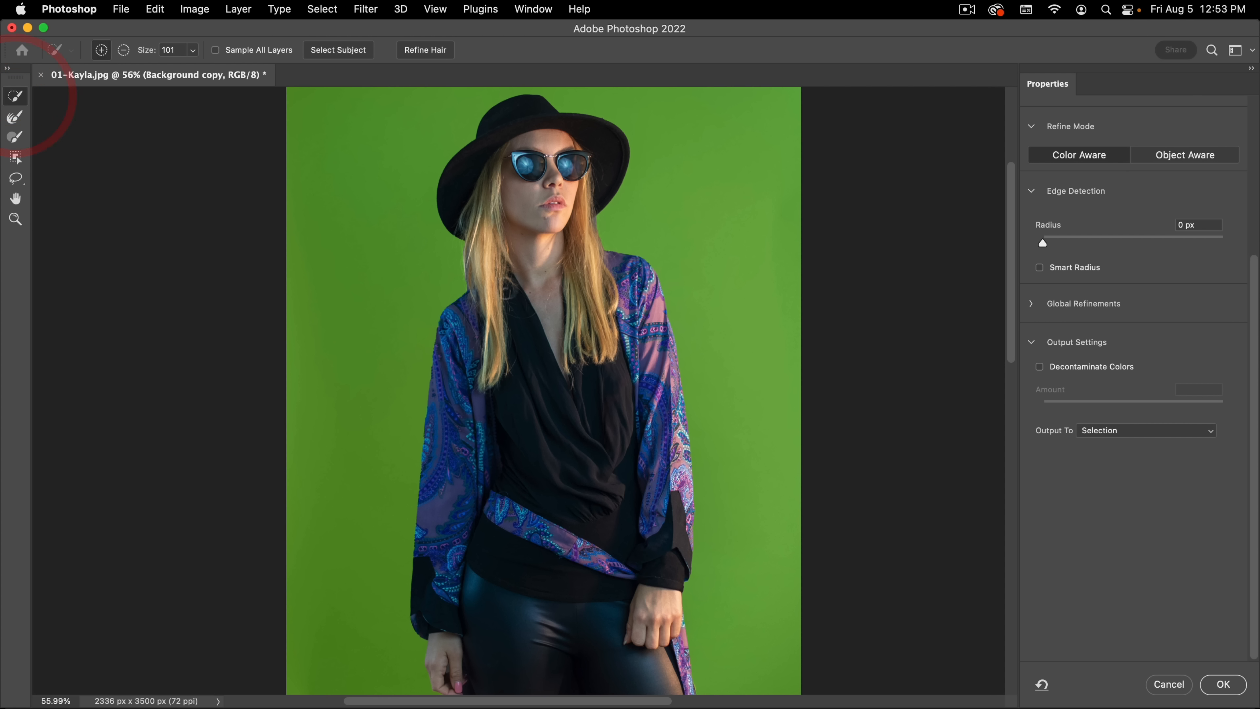
{"action": "key", "text": "space"}
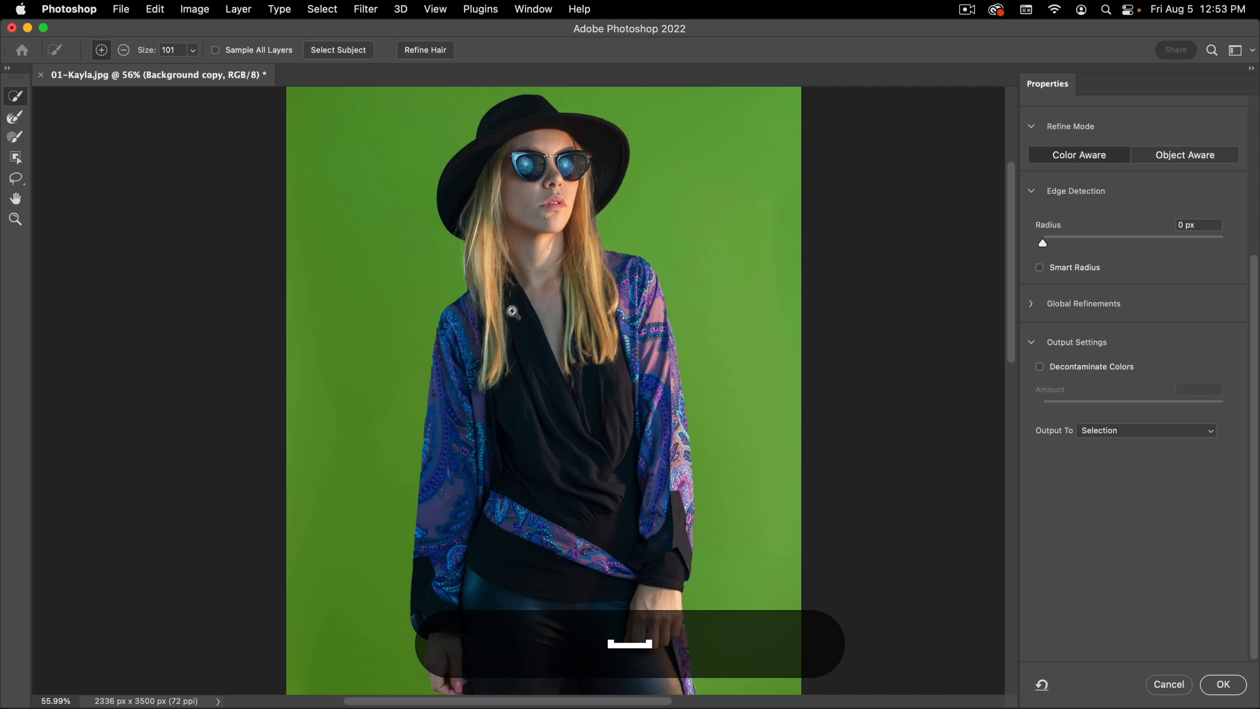
{"action": "key", "text": "super+space"}
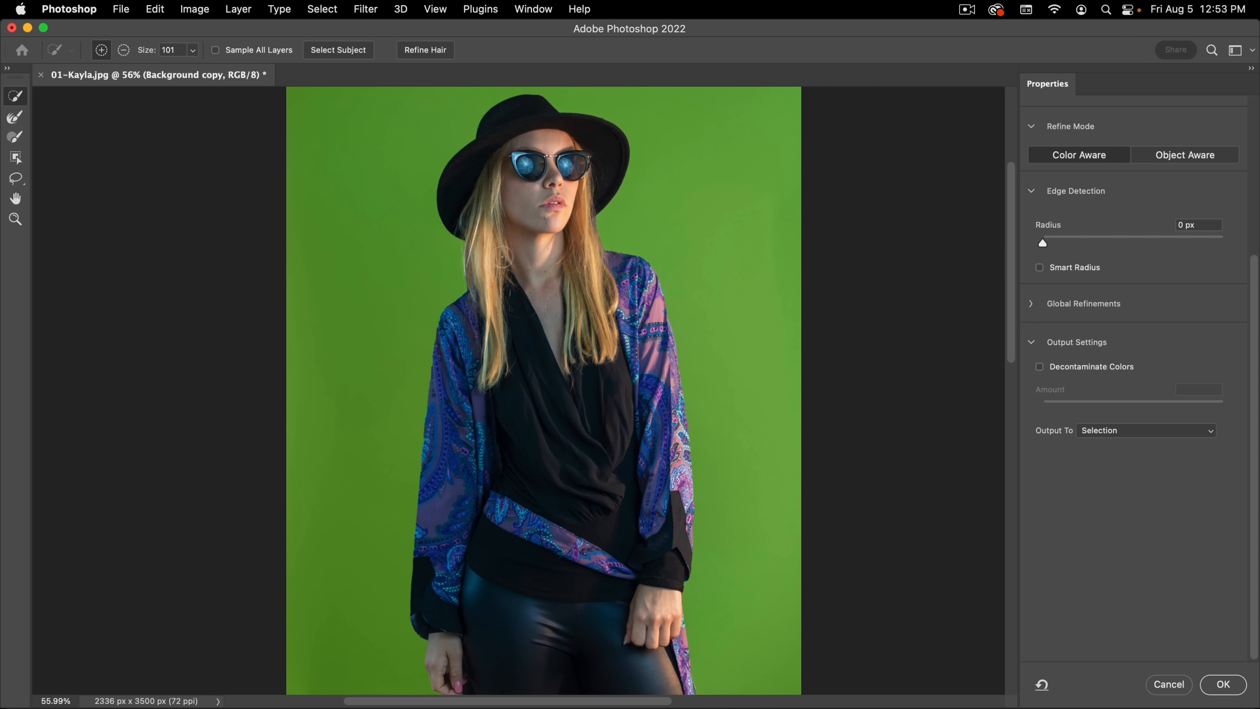
{"action": "key", "text": "super+space"}
{"action": "key", "text": "super+space"}
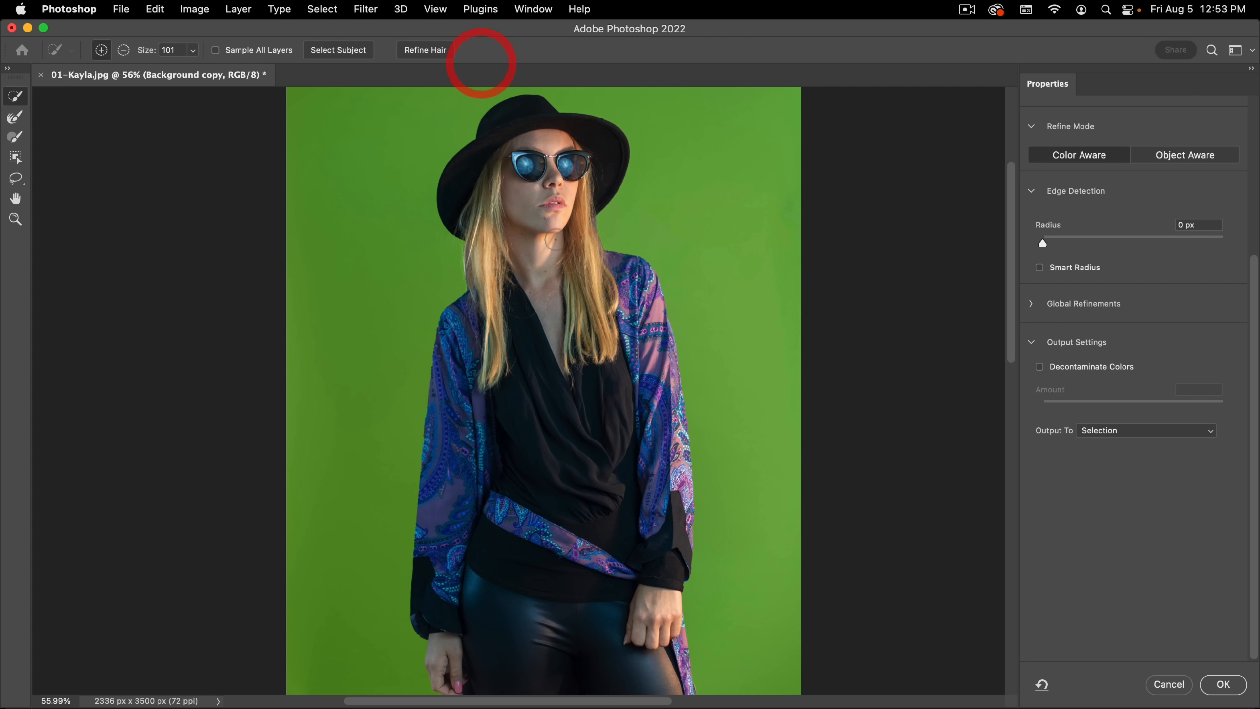
{"action": "left_click", "coordinate": [534, 233], "text": "super"}
{"action": "left_click", "coordinate": [528, 239], "text": "super"}
{"action": "left_click", "coordinate": [534, 243], "text": "super"}
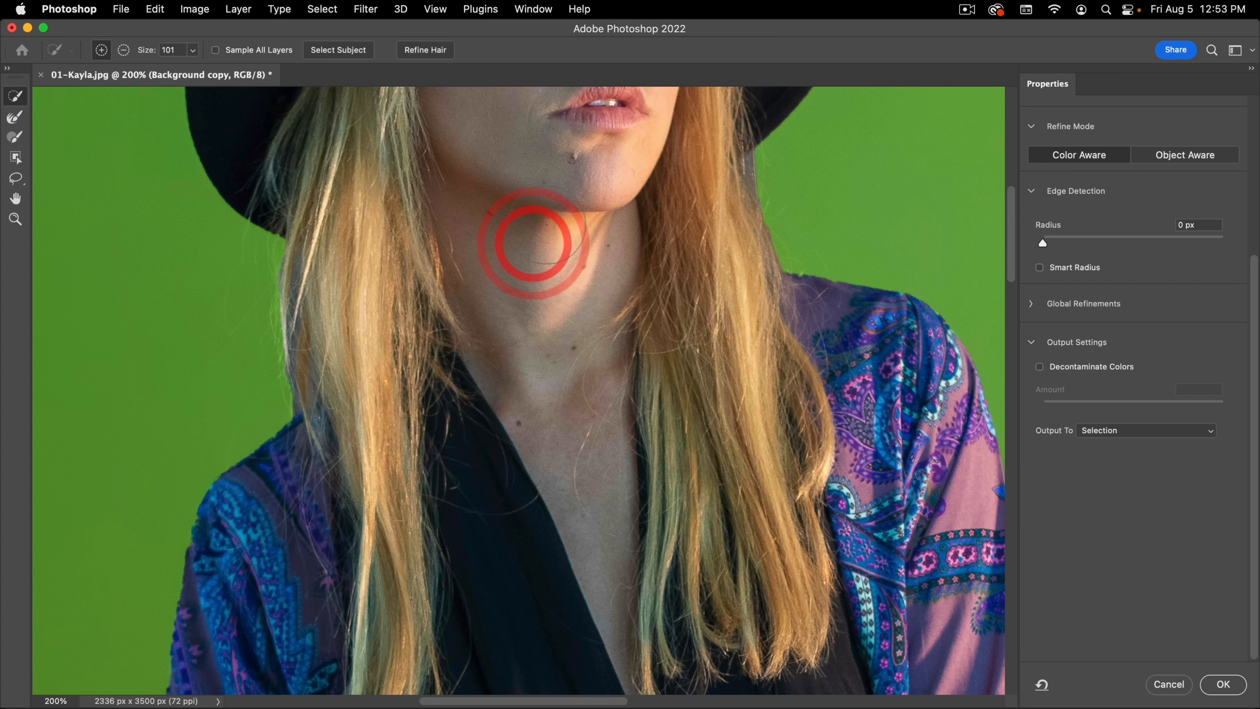
{"action": "left_click_drag", "start_coordinate": [560, 193], "coordinate": [546, 570]}
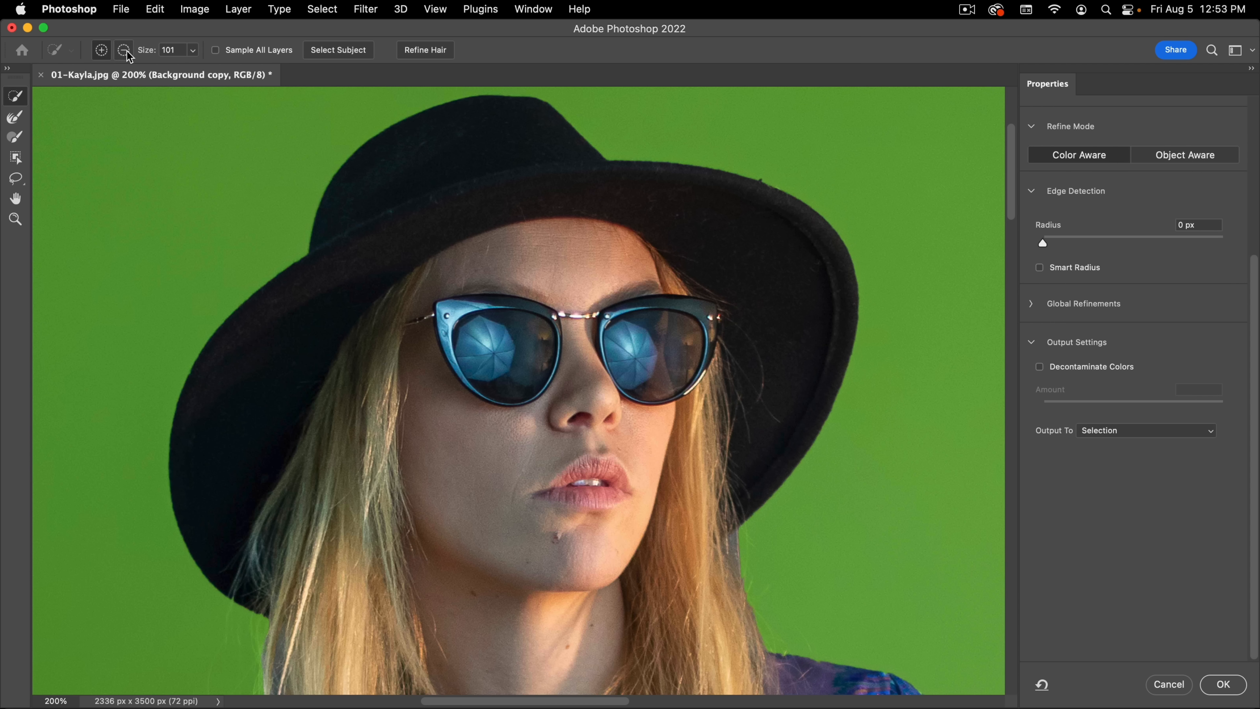
{"action": "key", "text": "alt"}
{"action": "key", "text": "alt"}
{"action": "mouse_move", "coordinate": [347, 219]}
{"action": "left_mouse_down"}
{"action": "mouse_move", "coordinate": [650, 158]}
{"action": "mouse_move", "coordinate": [812, 273]}
{"action": "left_mouse_up"}
{"action": "left_click_drag", "start_coordinate": [318, 302], "coordinate": [144, 464]}
{"action": "mouse_move", "coordinate": [402, 269]}
{"action": "left_mouse_down"}
{"action": "mouse_move", "coordinate": [535, 197]}
{"action": "mouse_move", "coordinate": [366, 232]}
{"action": "mouse_move", "coordinate": [254, 443]}
{"action": "mouse_move", "coordinate": [303, 305]}
{"action": "mouse_move", "coordinate": [212, 448]}
{"action": "mouse_move", "coordinate": [447, 195]}
{"action": "mouse_move", "coordinate": [380, 180]}
{"action": "mouse_move", "coordinate": [530, 144]}
{"action": "mouse_move", "coordinate": [738, 216]}
{"action": "mouse_move", "coordinate": [571, 281]}
{"action": "left_mouse_up"}
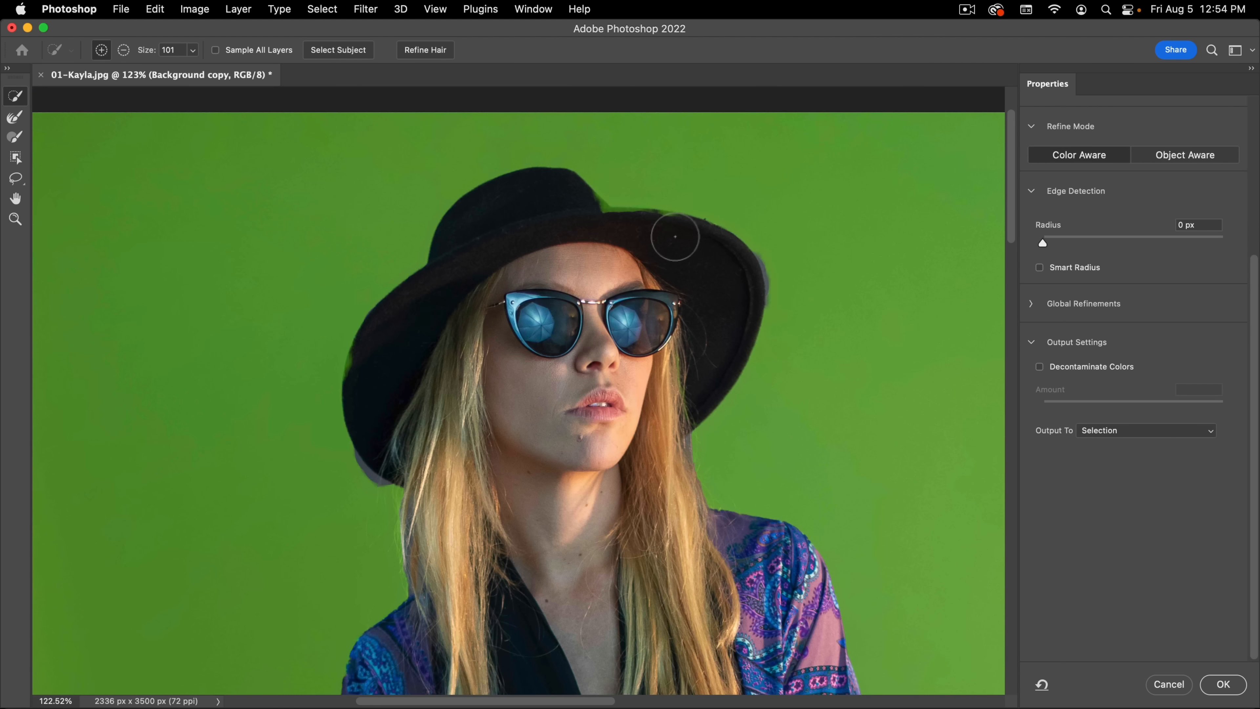
Step: Repair the hat's selection by adding the missing brim areas and subtracting the background spill at the brim's edges
{"action": "mouse_move", "coordinate": [675, 236]}
{"action": "left_mouse_down"}
{"action": "mouse_move", "coordinate": [580, 233]}
{"action": "mouse_move", "coordinate": [684, 261]}
{"action": "mouse_move", "coordinate": [579, 217]}
{"action": "mouse_move", "coordinate": [727, 298]}
{"action": "left_mouse_up"}
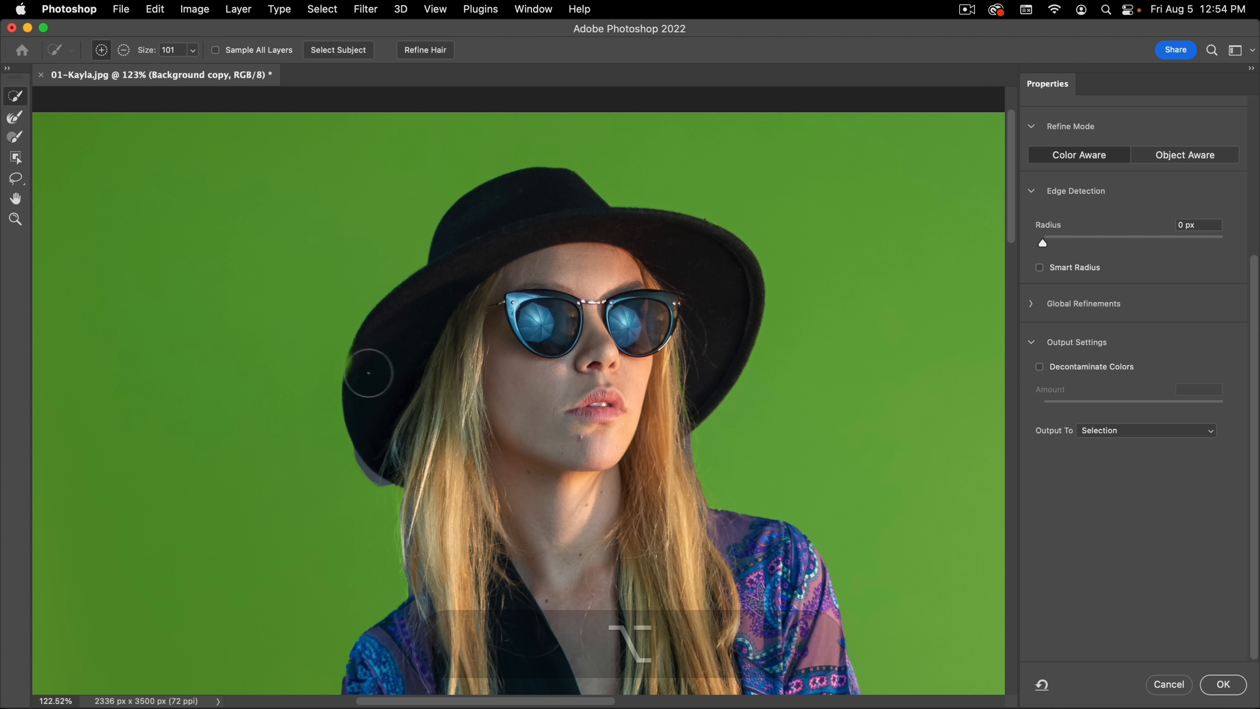
{"action": "left_click_drag", "start_coordinate": [373, 372], "coordinate": [388, 426]}
{"action": "mouse_move", "coordinate": [305, 484]}
{"action": "left_mouse_down"}
{"action": "mouse_move", "coordinate": [346, 485]}
{"action": "mouse_move", "coordinate": [348, 500]}
{"action": "left_mouse_up"}
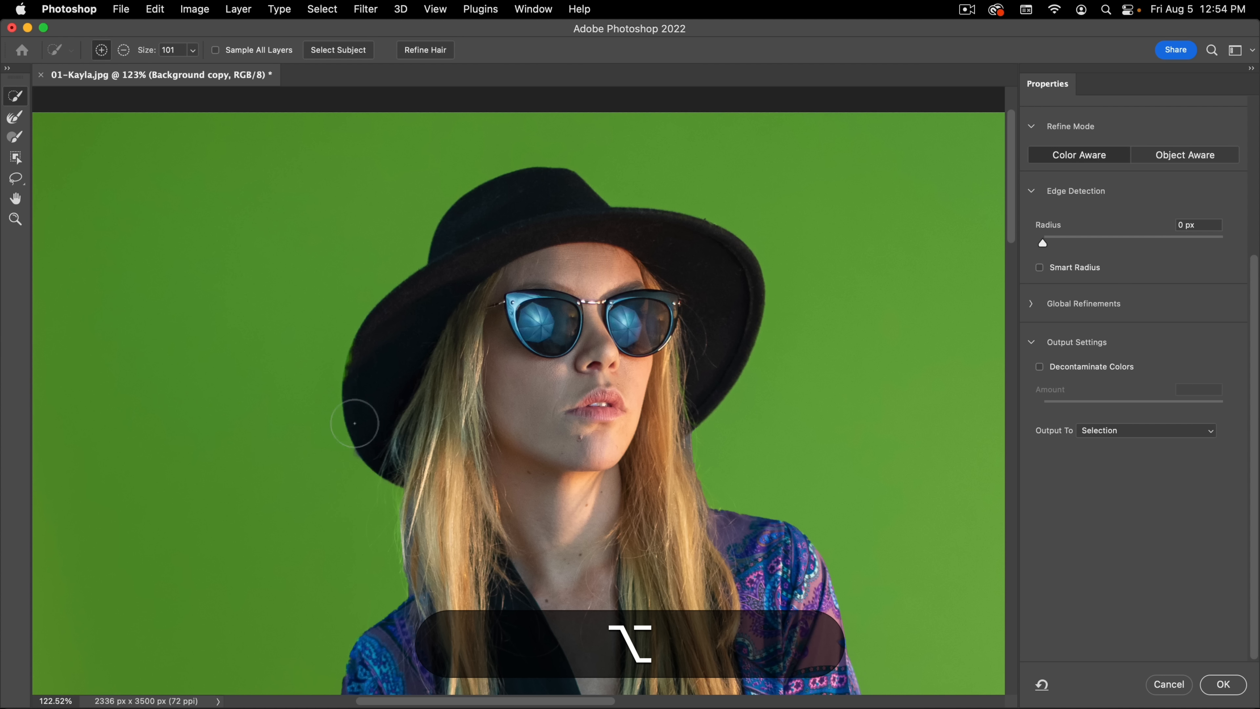
{"action": "left_click_drag", "start_coordinate": [374, 360], "coordinate": [399, 436]}
Step: Refine the hair edges on both sides between the hat and shoulders using the Refine Edge Brush at size 128
{"action": "key", "text": "space"}
{"action": "left_click_drag", "start_coordinate": [451, 294], "coordinate": [408, 226]}
{"action": "key", "text": "space"}
{"action": "left_click_drag", "start_coordinate": [242, 276], "coordinate": [250, 293]}
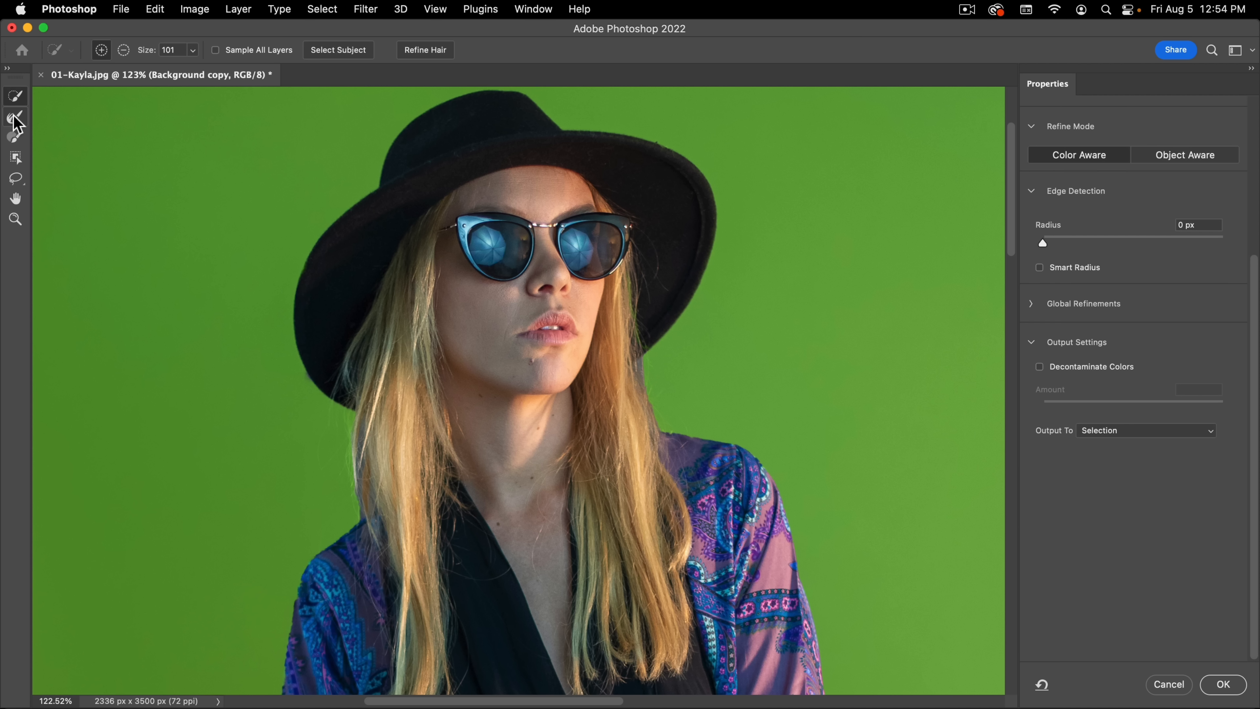
{"action": "left_click", "coordinate": [16, 119]}
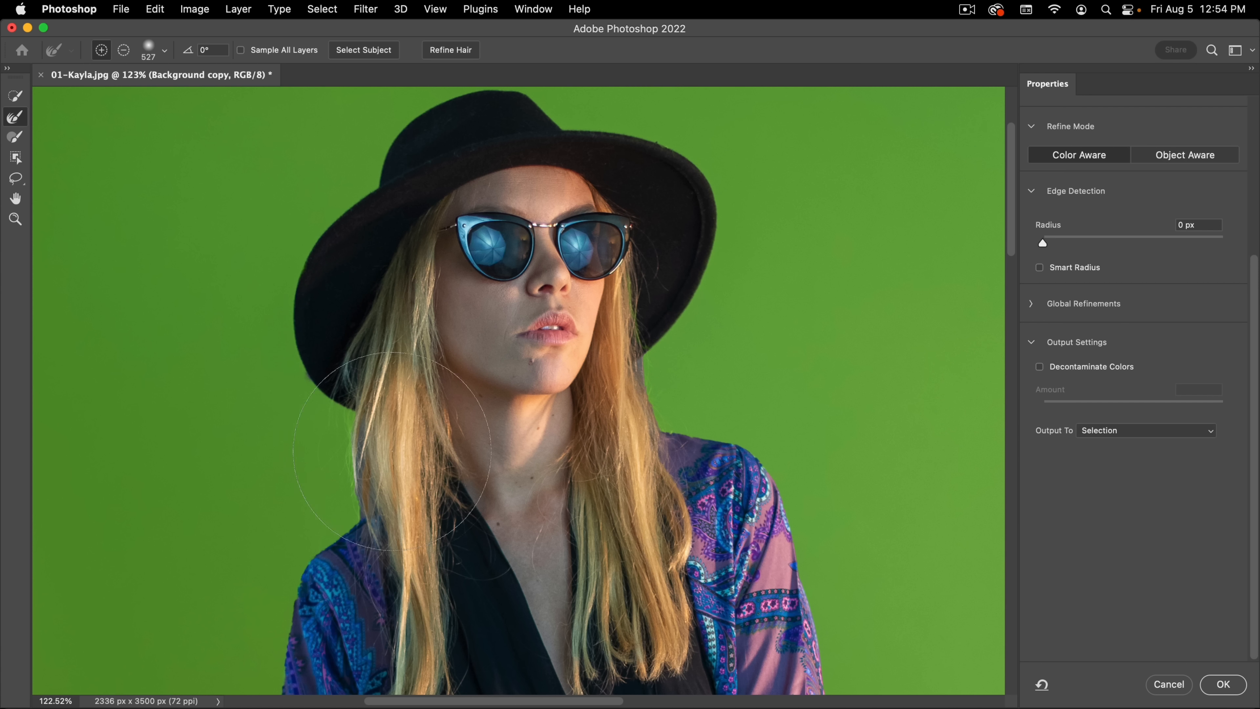
{"action": "left_click_drag", "start_coordinate": [392, 451], "coordinate": [427, 332]}
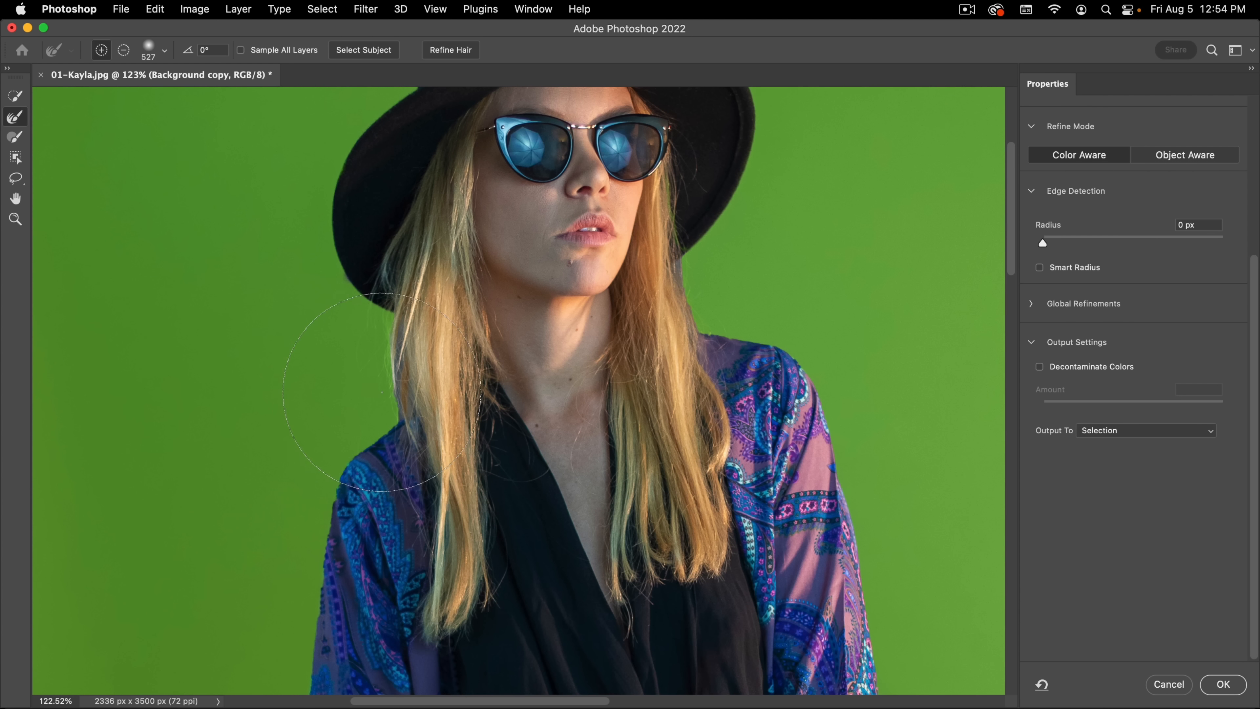
{"action": "left_click_drag", "start_coordinate": [382, 392], "coordinate": [182, 390], "text": "ctrl+alt"}
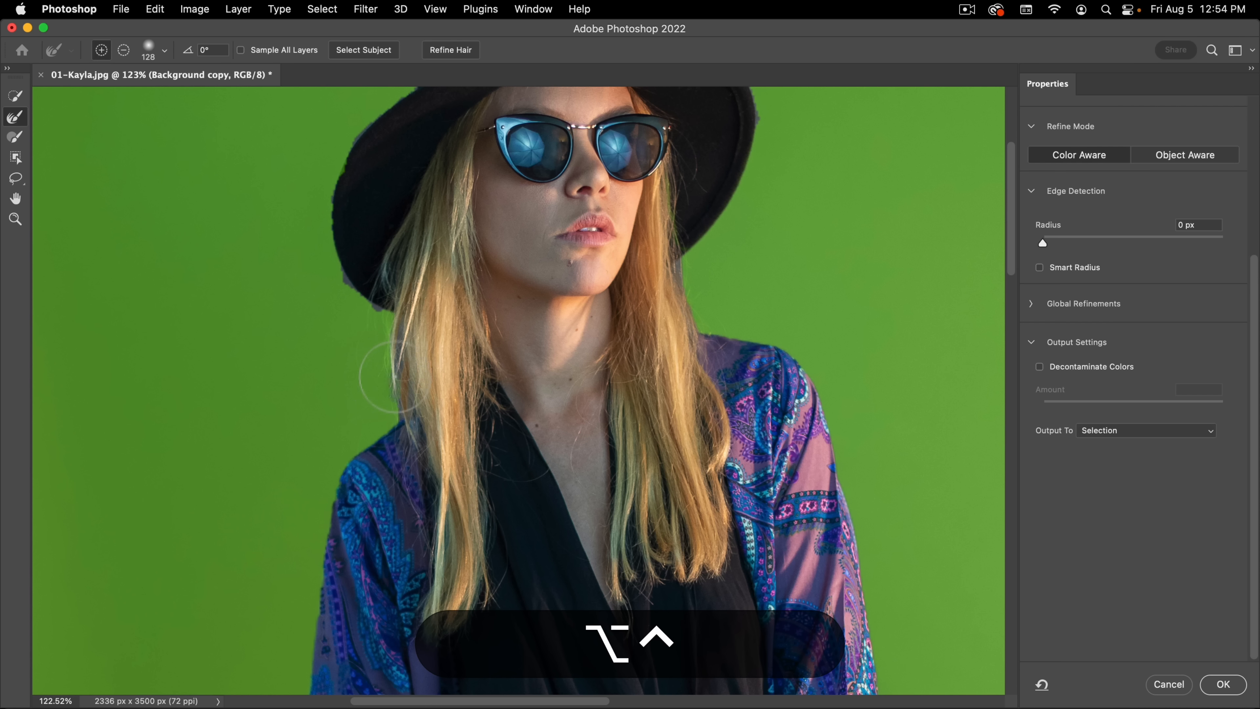
{"action": "mouse_move", "coordinate": [395, 377]}
{"action": "left_mouse_down"}
{"action": "mouse_move", "coordinate": [396, 339]}
{"action": "mouse_move", "coordinate": [390, 408]}
{"action": "mouse_move", "coordinate": [397, 342]}
{"action": "left_mouse_up"}
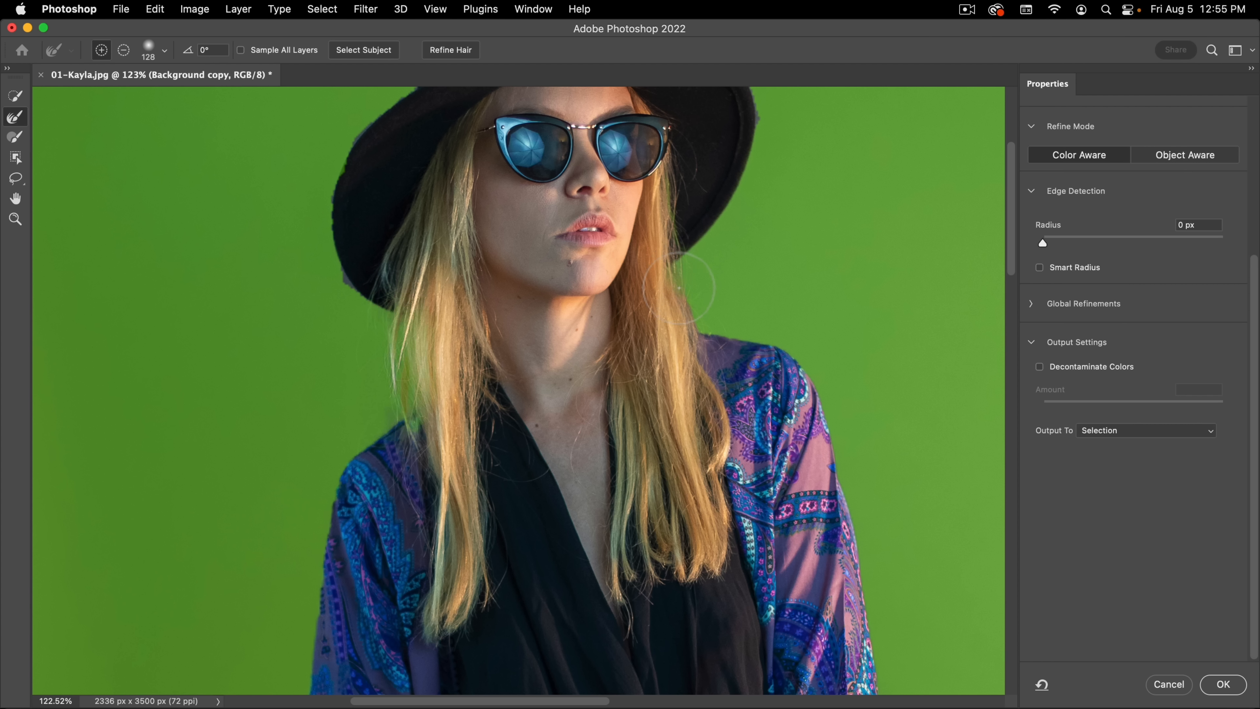
{"action": "left_click", "coordinate": [681, 275]}
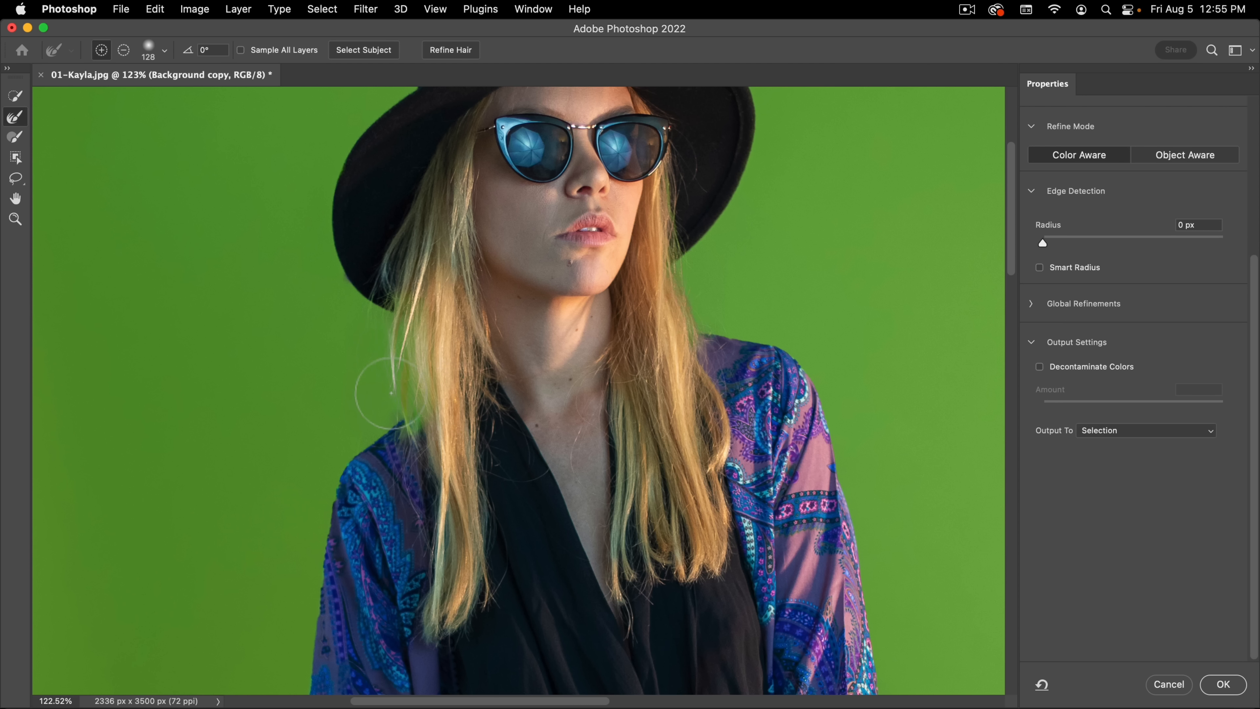
Step: Show the mask in Black & White view and add the gray patches around the image's left shoulder with the Quick Selection tool
{"action": "key", "text": "k"}
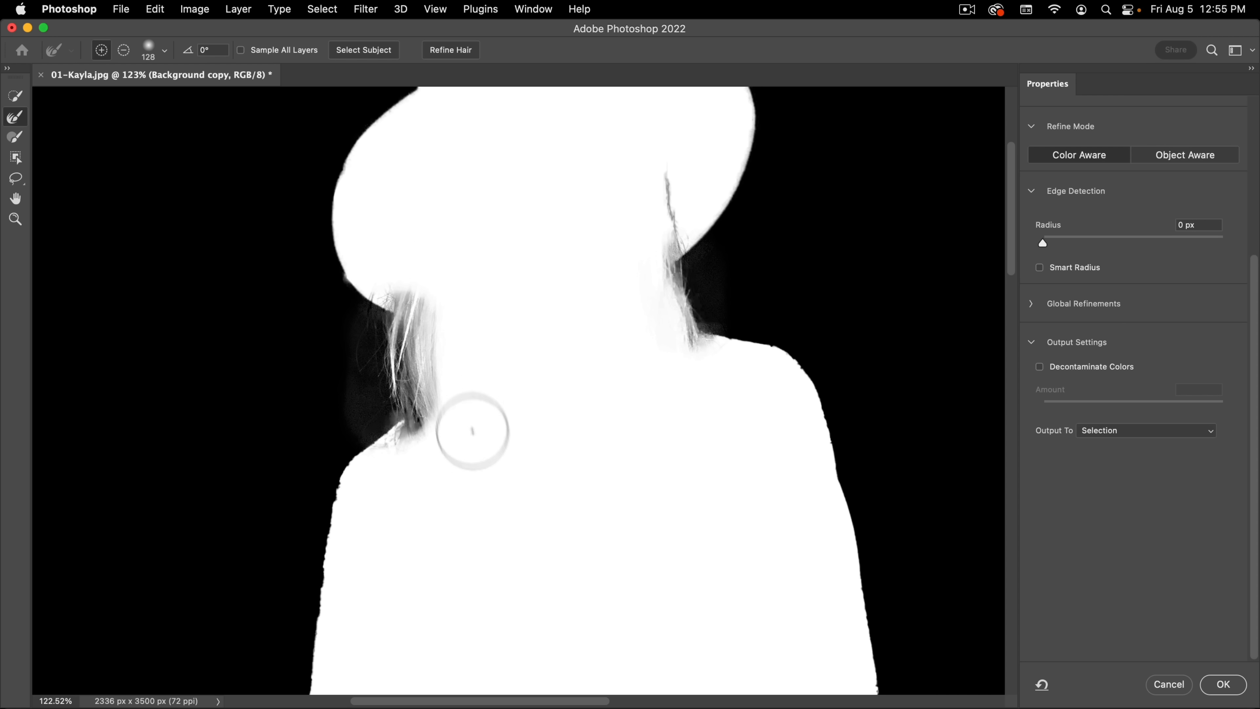
{"action": "left_click", "coordinate": [14, 96]}
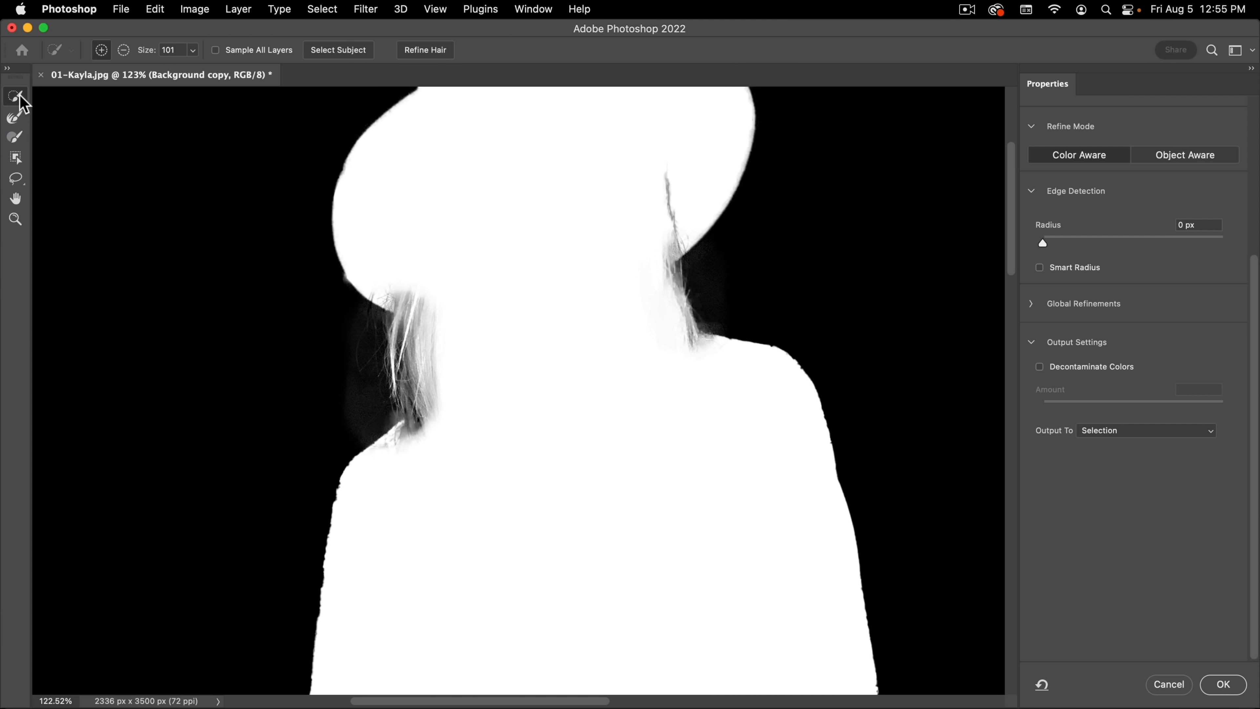
{"action": "left_click", "coordinate": [402, 274]}
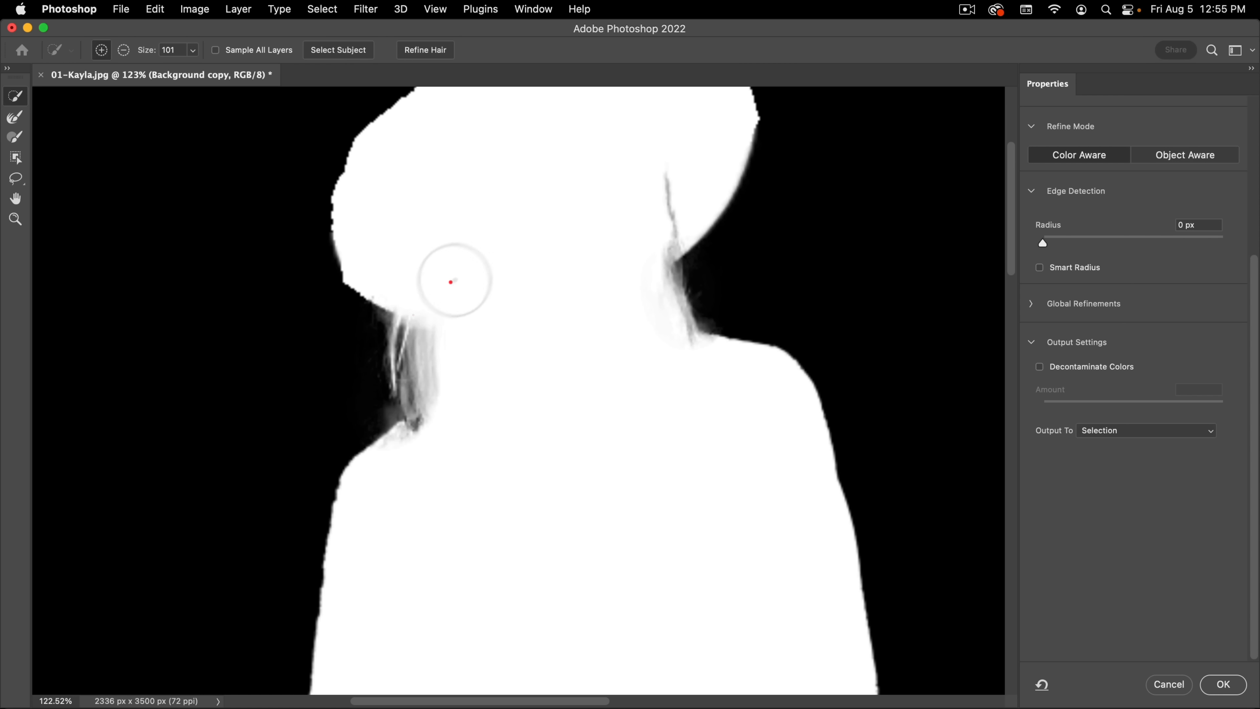
{"action": "mouse_move", "coordinate": [451, 282]}
{"action": "left_mouse_down"}
{"action": "mouse_move", "coordinate": [461, 270]}
{"action": "mouse_move", "coordinate": [450, 298]}
{"action": "mouse_move", "coordinate": [459, 440]}
{"action": "left_mouse_up"}
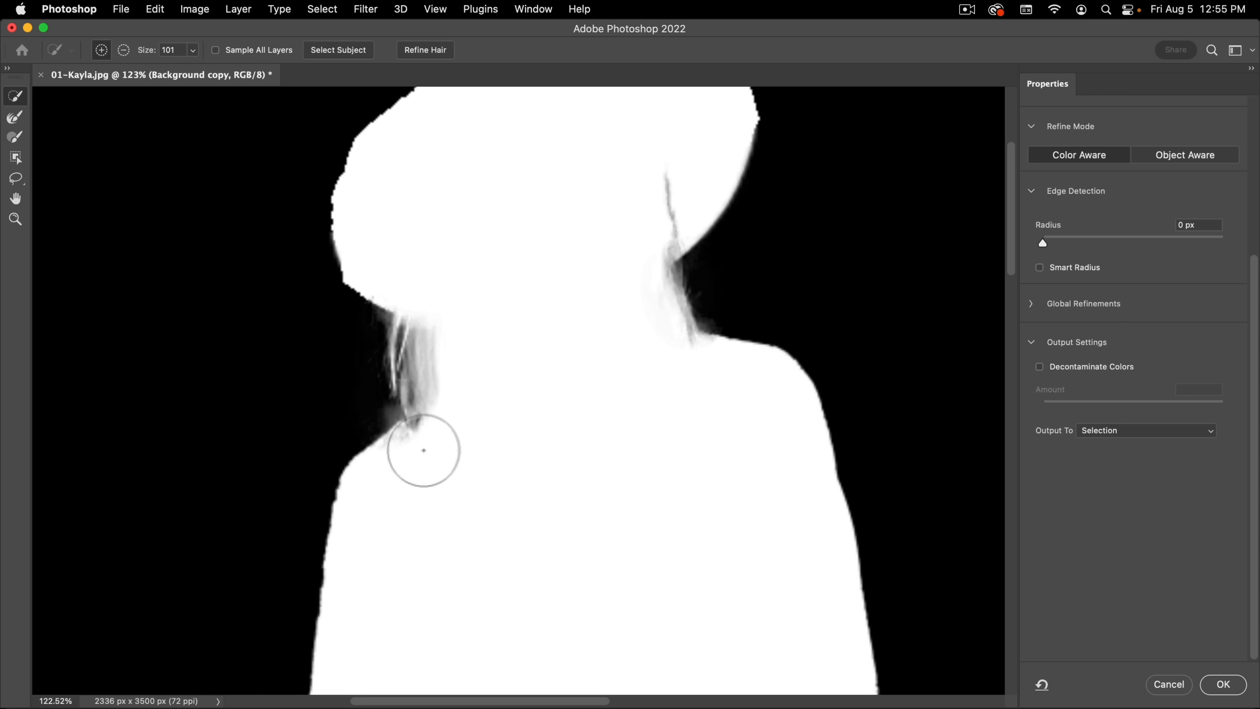
{"action": "left_click", "coordinate": [500, 403]}
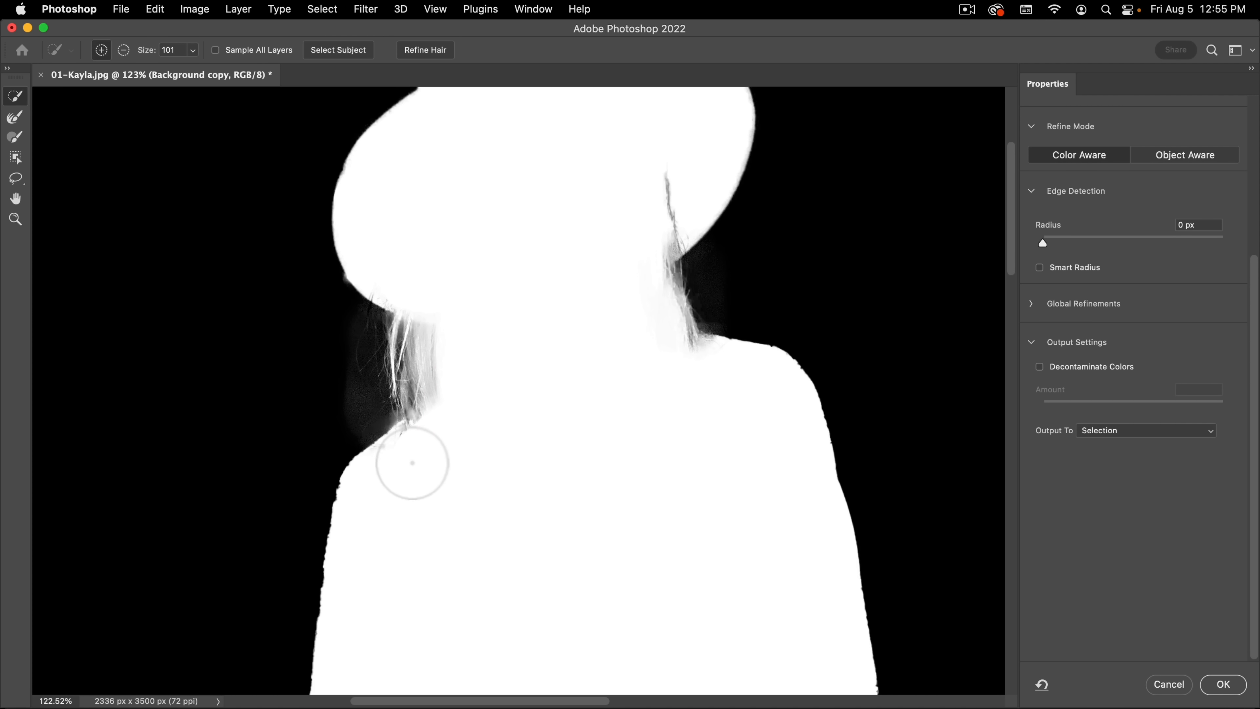
{"action": "left_click", "coordinate": [477, 421]}
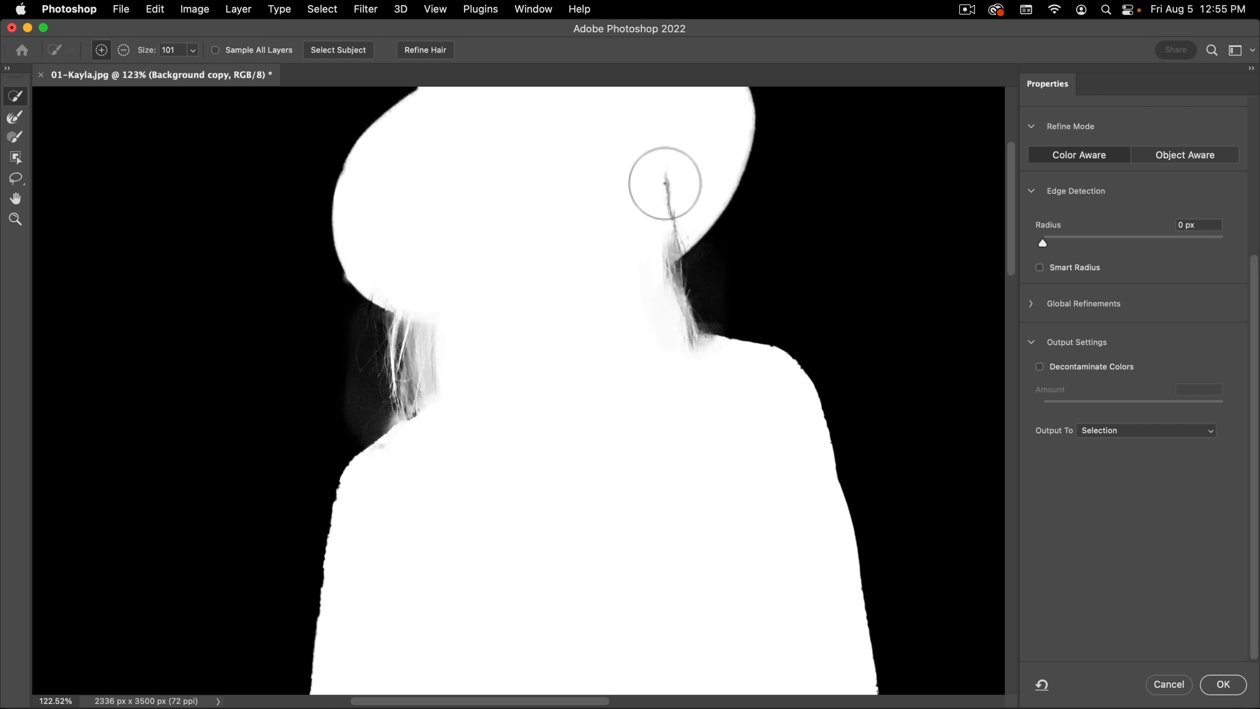
Step: Add the dark streak under the hat brim and the gray area at the image's right shoulder to the selection, then restore Overlay view
{"action": "mouse_move", "coordinate": [665, 183]}
{"action": "left_mouse_down"}
{"action": "mouse_move", "coordinate": [645, 242]}
{"action": "mouse_move", "coordinate": [661, 227]}
{"action": "mouse_move", "coordinate": [634, 253]}
{"action": "left_mouse_up"}
{"action": "left_click", "coordinate": [695, 363]}
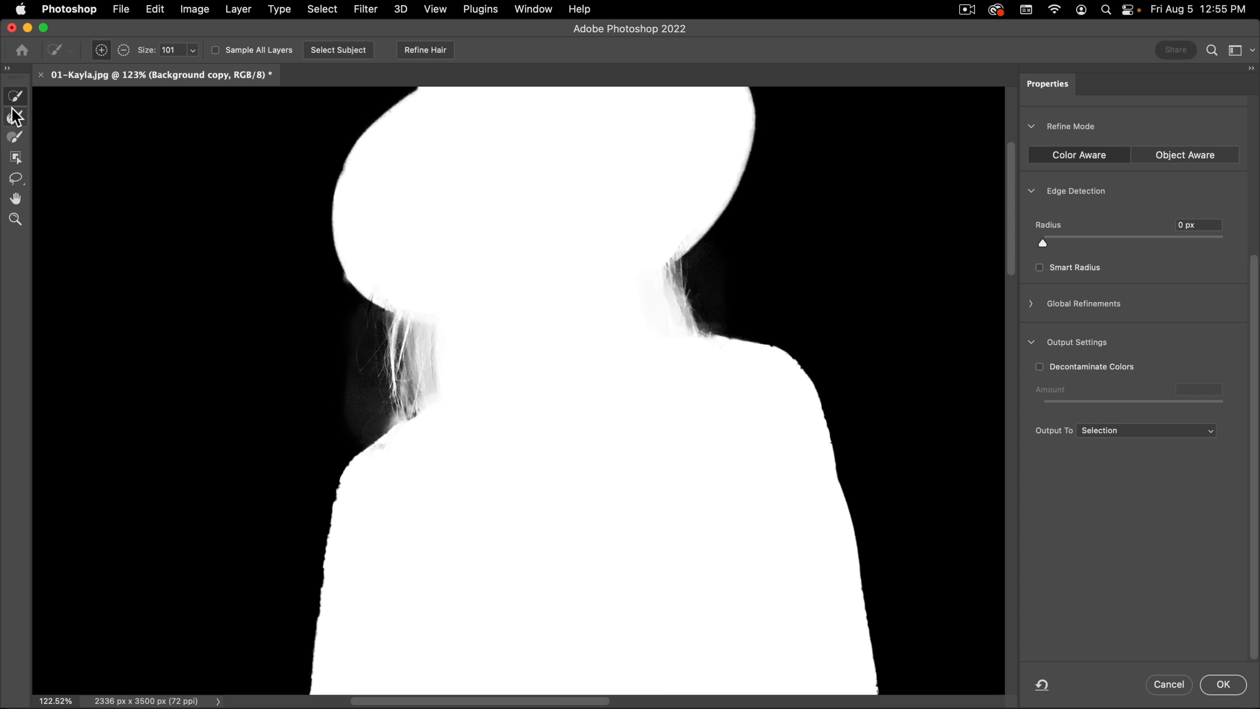
{"action": "key", "text": "v"}
Step: Add the missing patterned fabric between the legs to the selection with the Quick Selection tool
{"action": "key", "text": "space"}
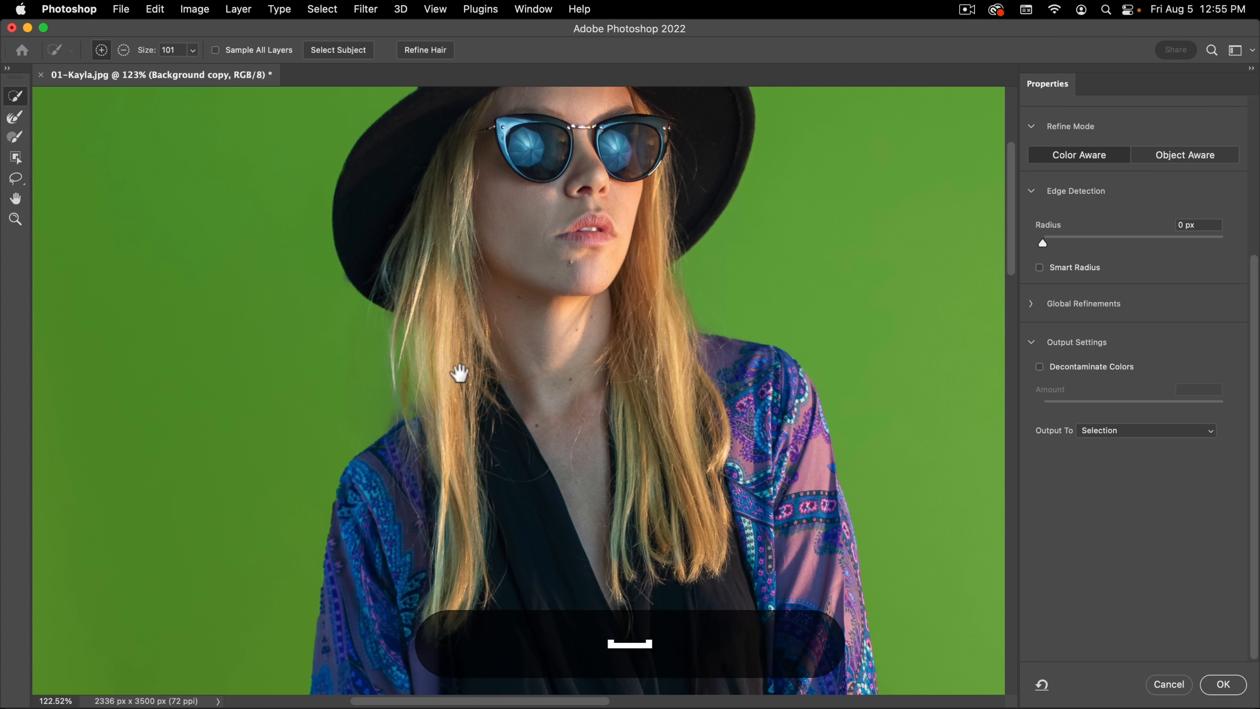
{"action": "left_click_drag", "start_coordinate": [460, 373], "coordinate": [463, 323]}
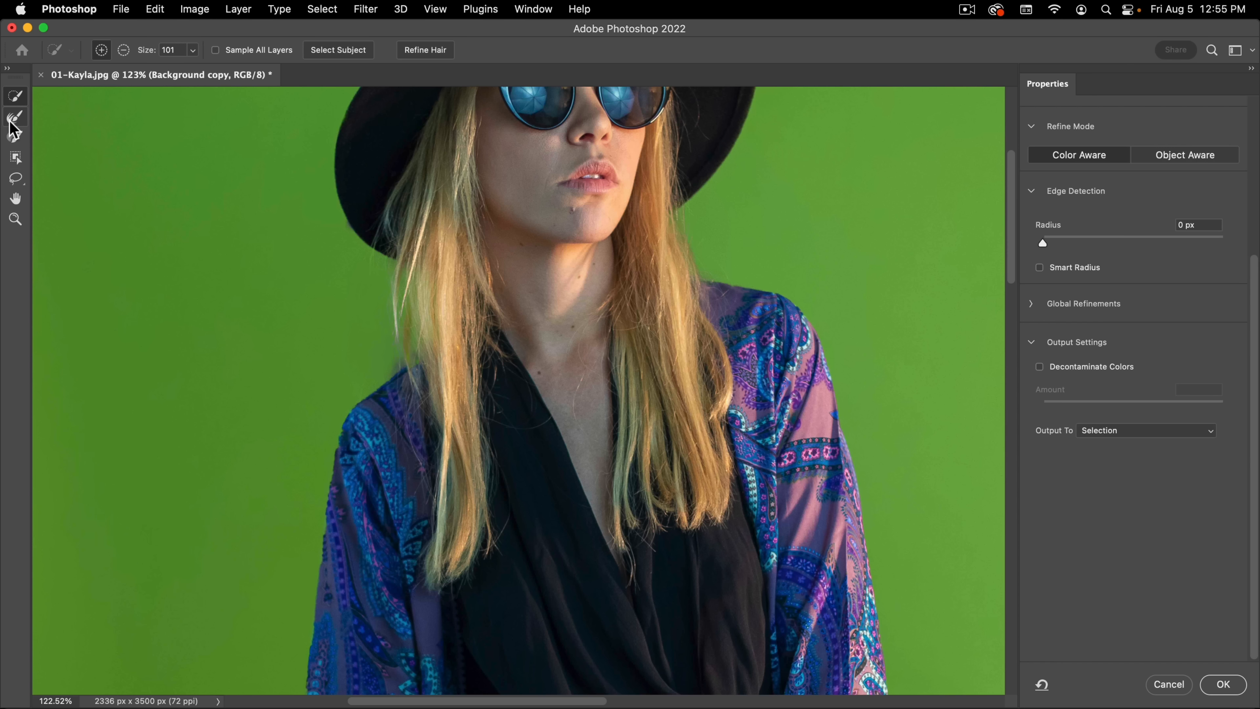
{"action": "left_click", "coordinate": [14, 130]}
{"action": "key", "text": "space"}
{"action": "left_click_drag", "start_coordinate": [520, 349], "coordinate": [496, 456]}
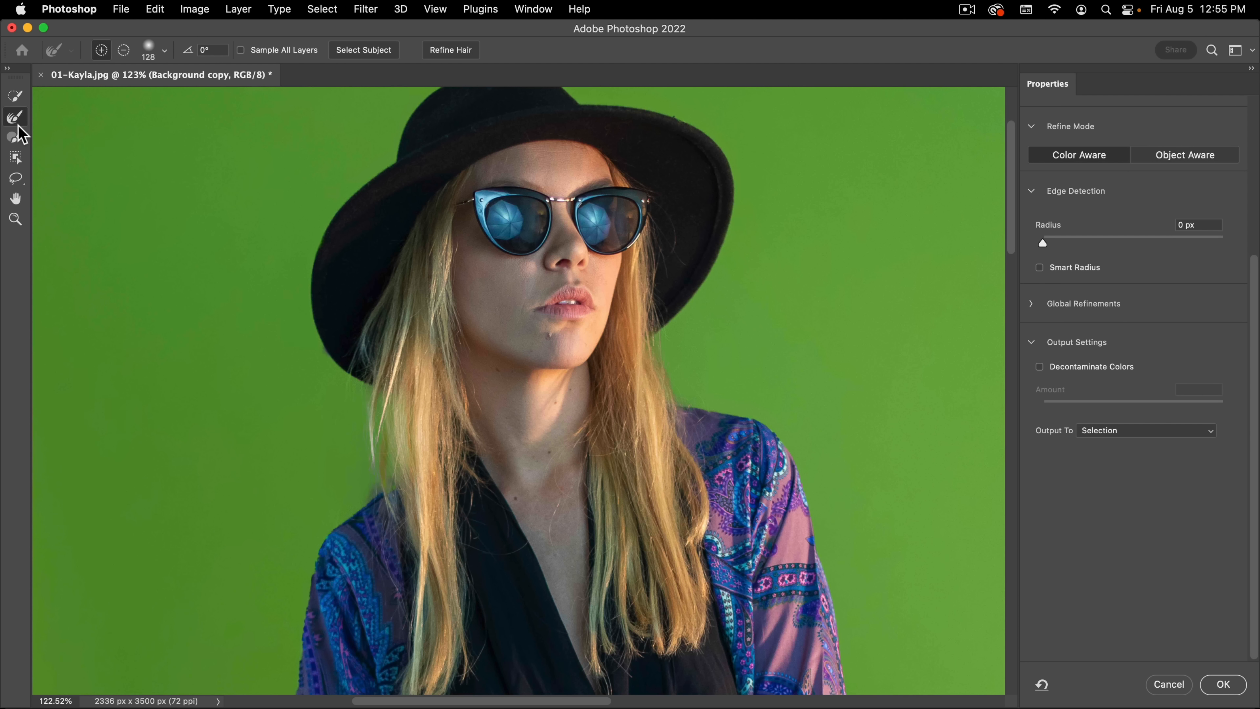
{"action": "left_click_drag", "start_coordinate": [614, 331], "coordinate": [592, 267]}
{"action": "left_click_drag", "start_coordinate": [660, 507], "coordinate": [855, 268]}
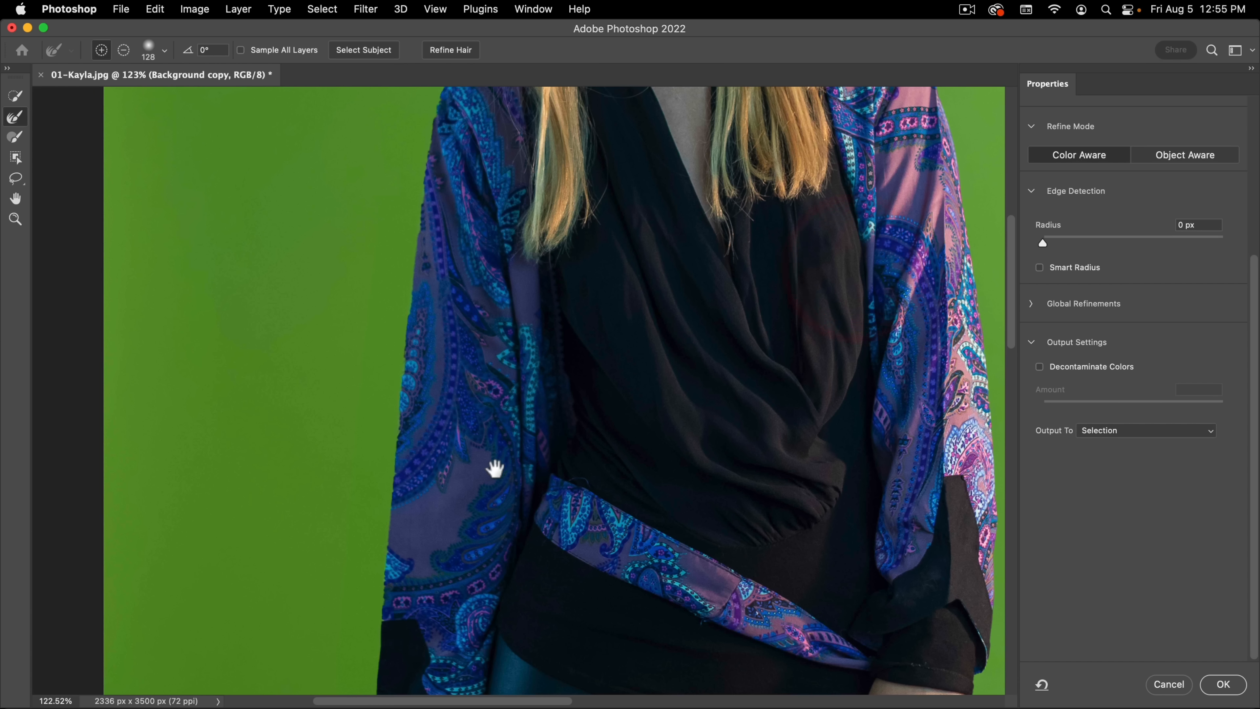
{"action": "left_click_drag", "start_coordinate": [492, 464], "coordinate": [452, 203]}
{"action": "left_click_drag", "start_coordinate": [496, 551], "coordinate": [461, 253]}
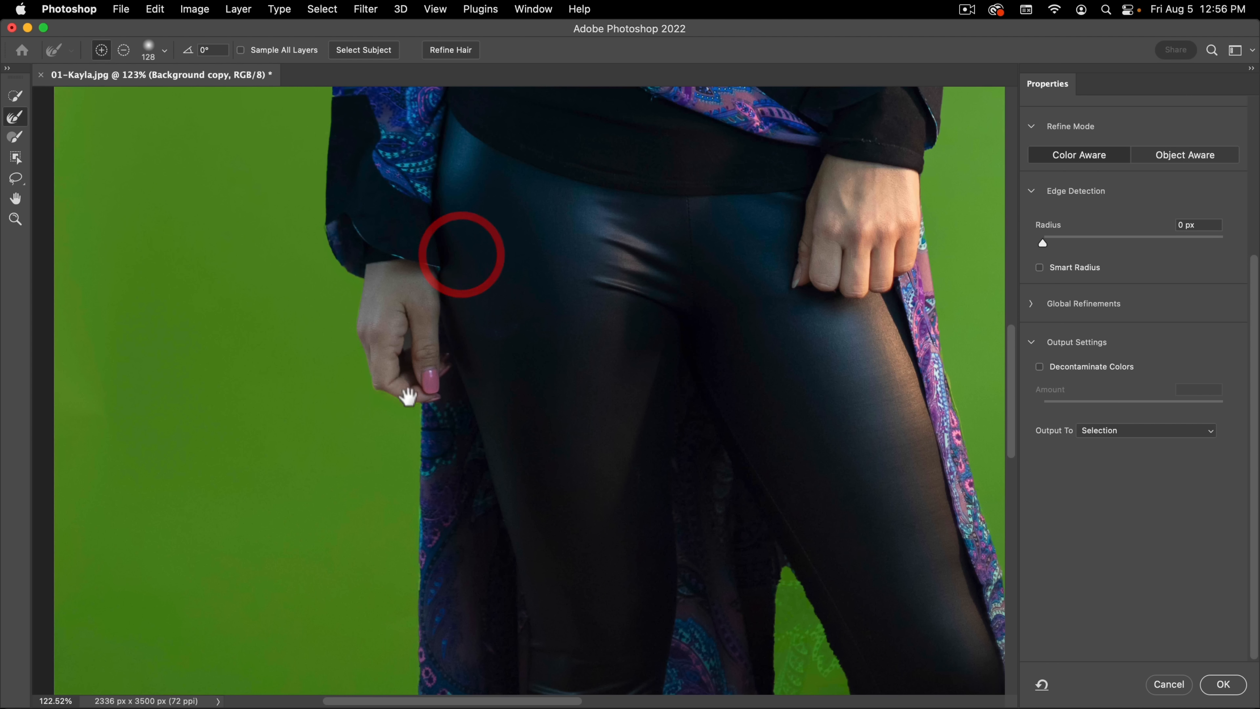
{"action": "left_click_drag", "start_coordinate": [409, 399], "coordinate": [271, 327]}
{"action": "mouse_move", "coordinate": [610, 511]}
{"action": "left_mouse_down"}
{"action": "mouse_move", "coordinate": [576, 484]}
{"action": "mouse_move", "coordinate": [459, 451]}
{"action": "left_mouse_up"}
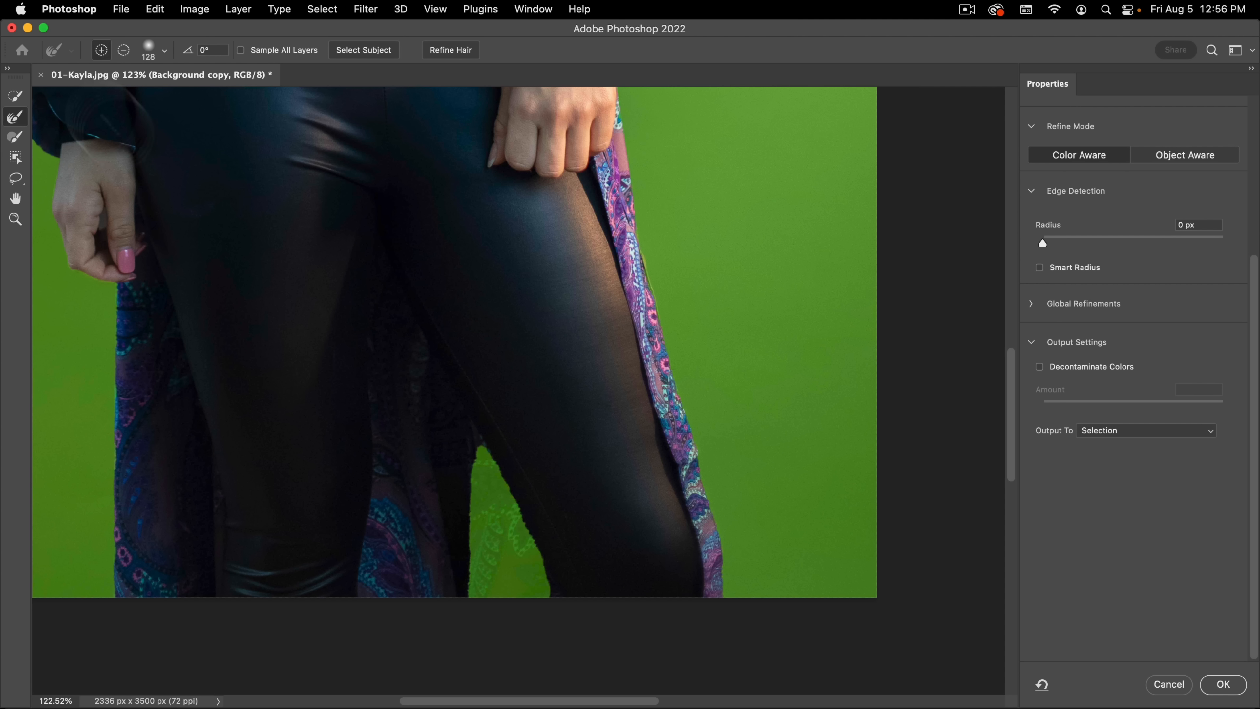
{"action": "left_click", "coordinate": [19, 100]}
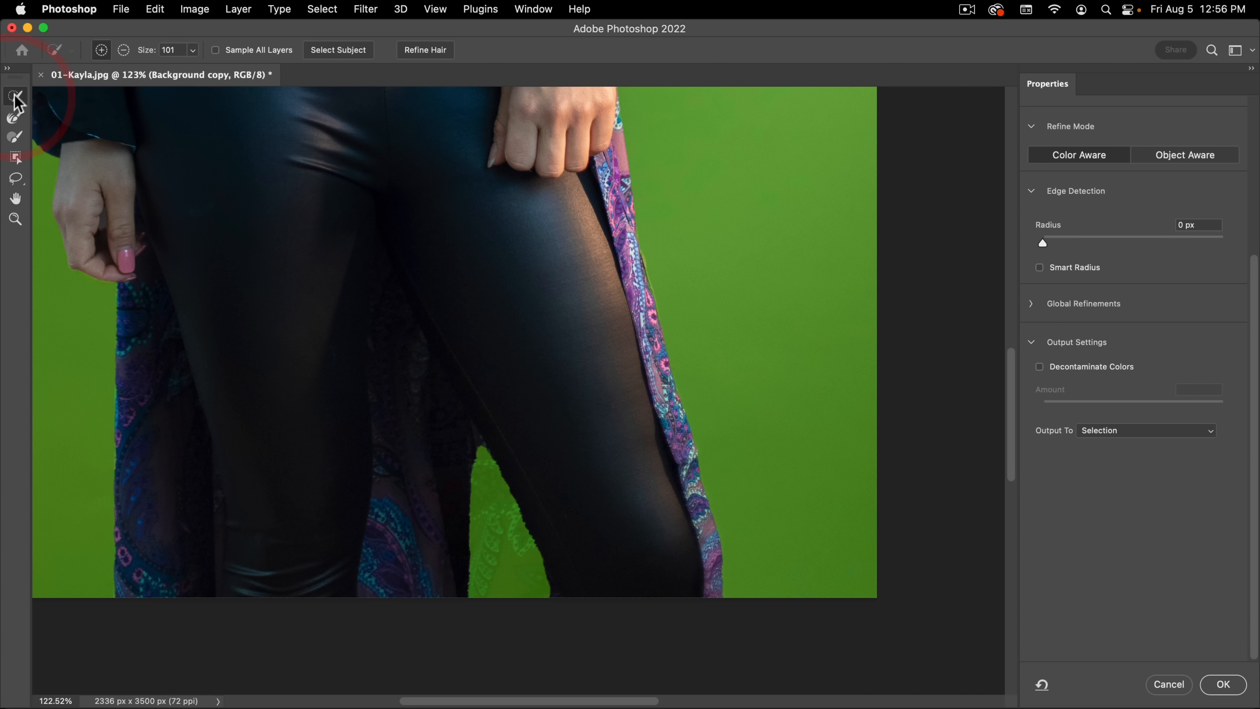
{"action": "mouse_move", "coordinate": [471, 454]}
{"action": "left_mouse_down"}
{"action": "mouse_move", "coordinate": [497, 604]}
{"action": "mouse_move", "coordinate": [340, 368]}
{"action": "mouse_move", "coordinate": [347, 359]}
{"action": "left_mouse_up"}
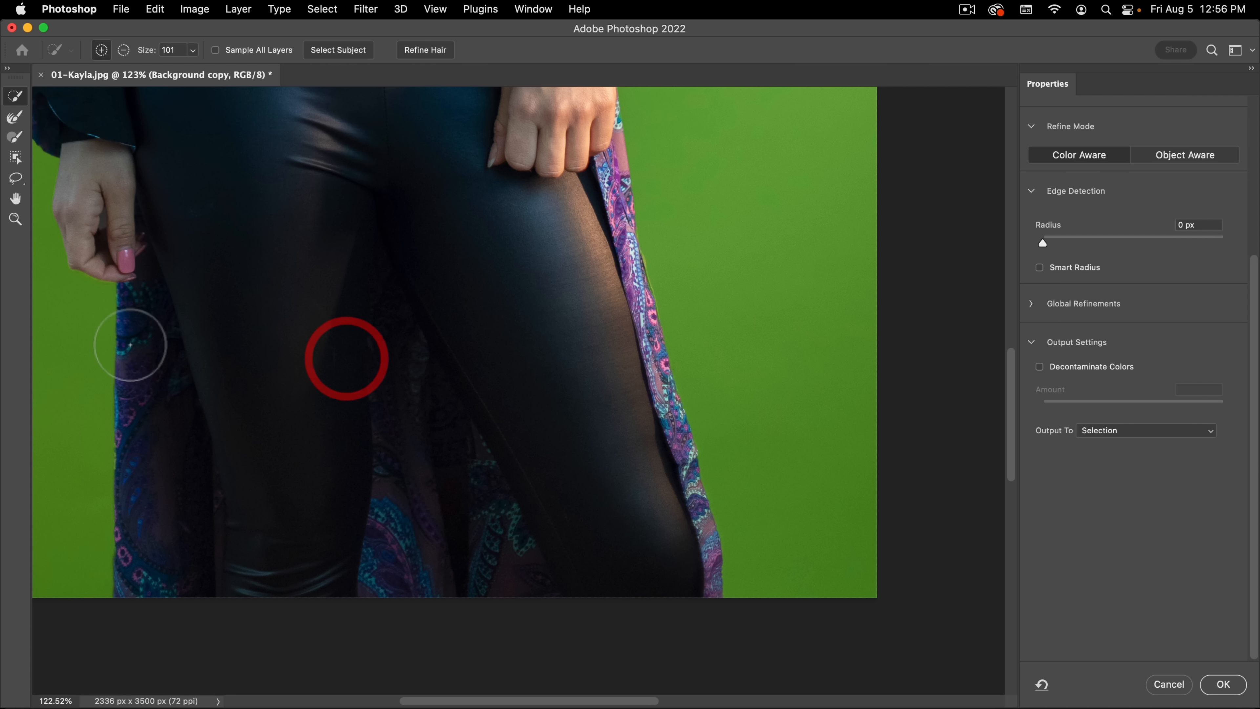
Step: Subtract the fringe along the outer edge of the hat brim on the image's left side using the Brush tool at 23 px
{"action": "left_click", "coordinate": [13, 136]}
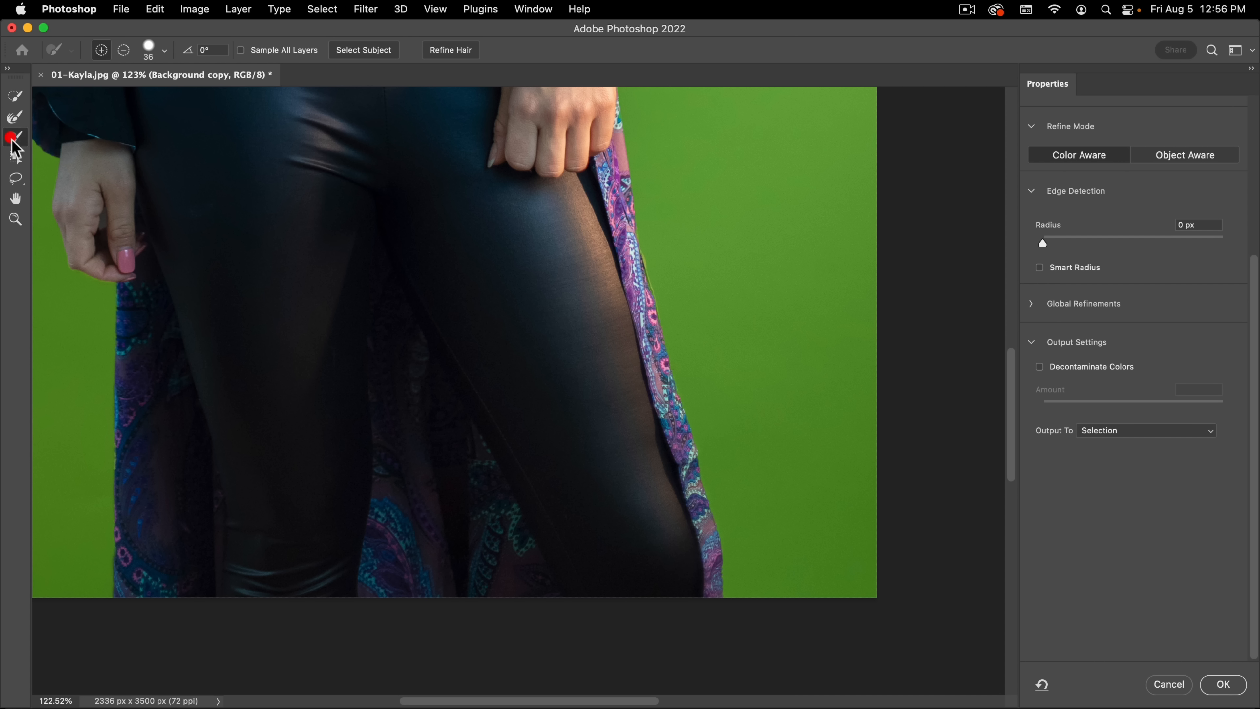
{"action": "key", "text": "space"}
{"action": "mouse_move", "coordinate": [259, 226]}
{"action": "left_mouse_down"}
{"action": "mouse_move", "coordinate": [392, 283]}
{"action": "mouse_move", "coordinate": [520, 366]}
{"action": "left_mouse_up"}
{"action": "key", "text": "space"}
{"action": "left_click_drag", "start_coordinate": [568, 226], "coordinate": [599, 611]}
{"action": "left_click_drag", "start_coordinate": [601, 239], "coordinate": [583, 592]}
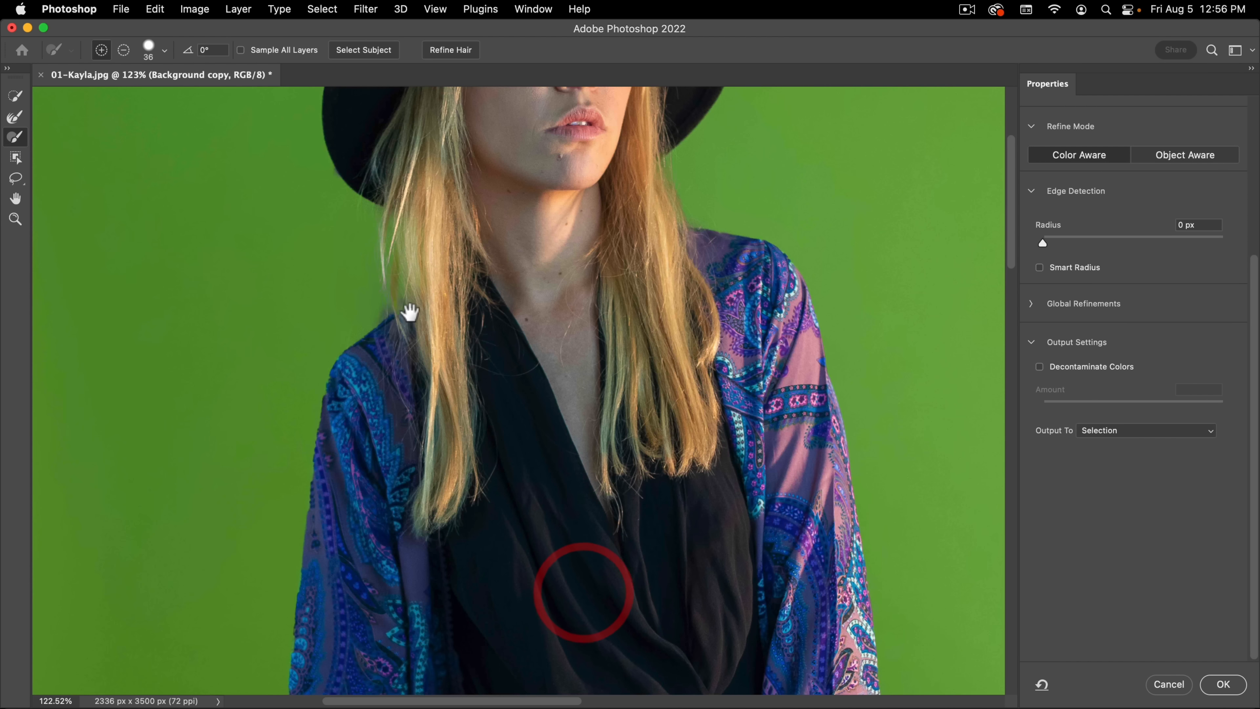
{"action": "left_click_drag", "start_coordinate": [372, 219], "coordinate": [514, 405]}
{"action": "key", "text": "super+space"}
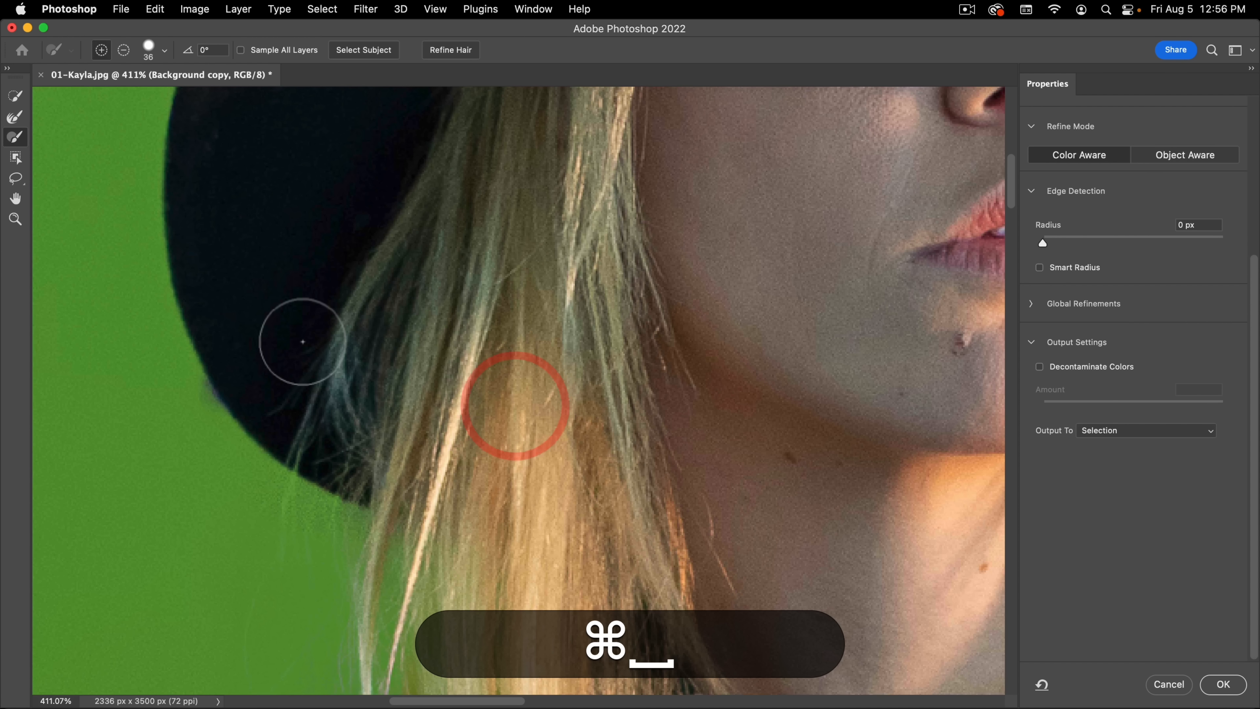
{"action": "key", "text": "ctrl"}
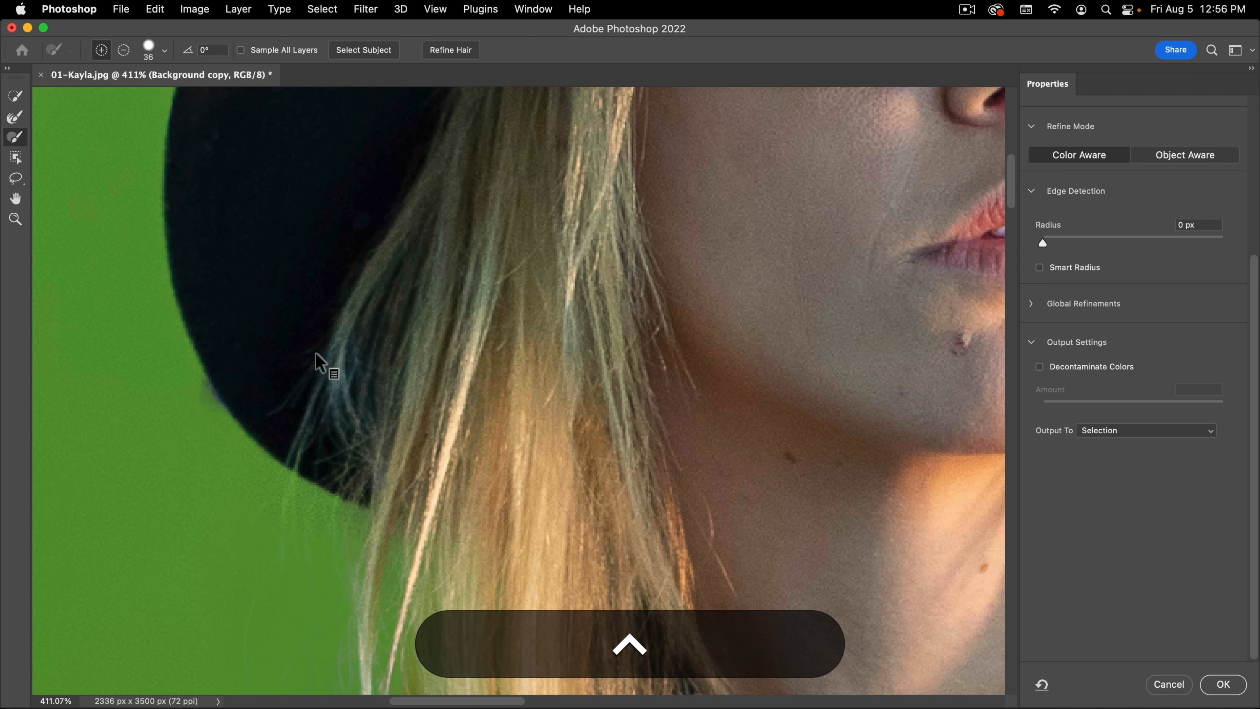
{"action": "key", "text": "alt"}
{"action": "mouse_move", "coordinate": [304, 357]}
{"action": "left_mouse_down"}
{"action": "mouse_move", "coordinate": [387, 354]}
{"action": "mouse_move", "coordinate": [298, 355]}
{"action": "mouse_move", "coordinate": [318, 357]}
{"action": "left_mouse_up"}
{"action": "mouse_move", "coordinate": [310, 289]}
{"action": "left_mouse_down"}
{"action": "mouse_move", "coordinate": [318, 354]}
{"action": "mouse_move", "coordinate": [308, 195]}
{"action": "mouse_move", "coordinate": [329, 370]}
{"action": "mouse_move", "coordinate": [323, 199]}
{"action": "mouse_move", "coordinate": [333, 178]}
{"action": "left_mouse_up"}
{"action": "left_click_drag", "start_coordinate": [269, 315], "coordinate": [200, 325]}
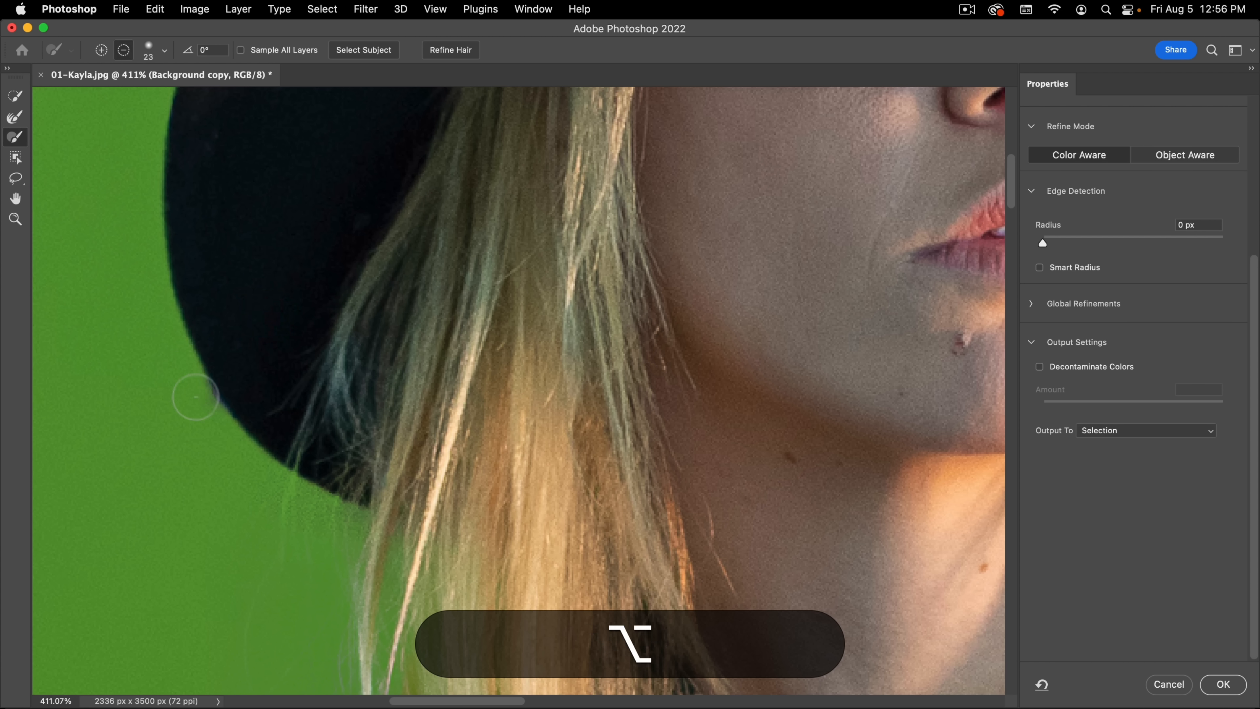
{"action": "left_click", "coordinate": [176, 361], "text": "alt"}
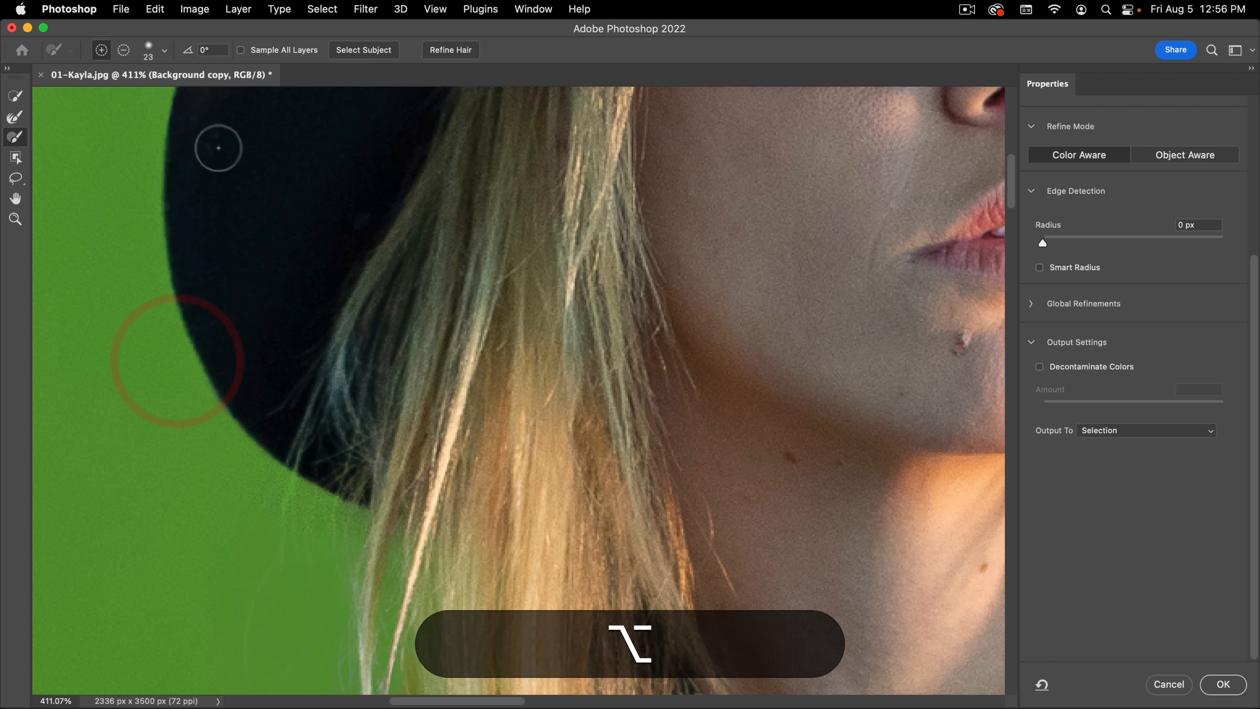
Step: Subtract the leftover specks between the hat brim and the hair strands with the Brush tool
{"action": "mouse_move", "coordinate": [306, 409]}
{"action": "left_mouse_down"}
{"action": "mouse_move", "coordinate": [337, 466]}
{"action": "mouse_move", "coordinate": [429, 478]}
{"action": "left_mouse_up"}
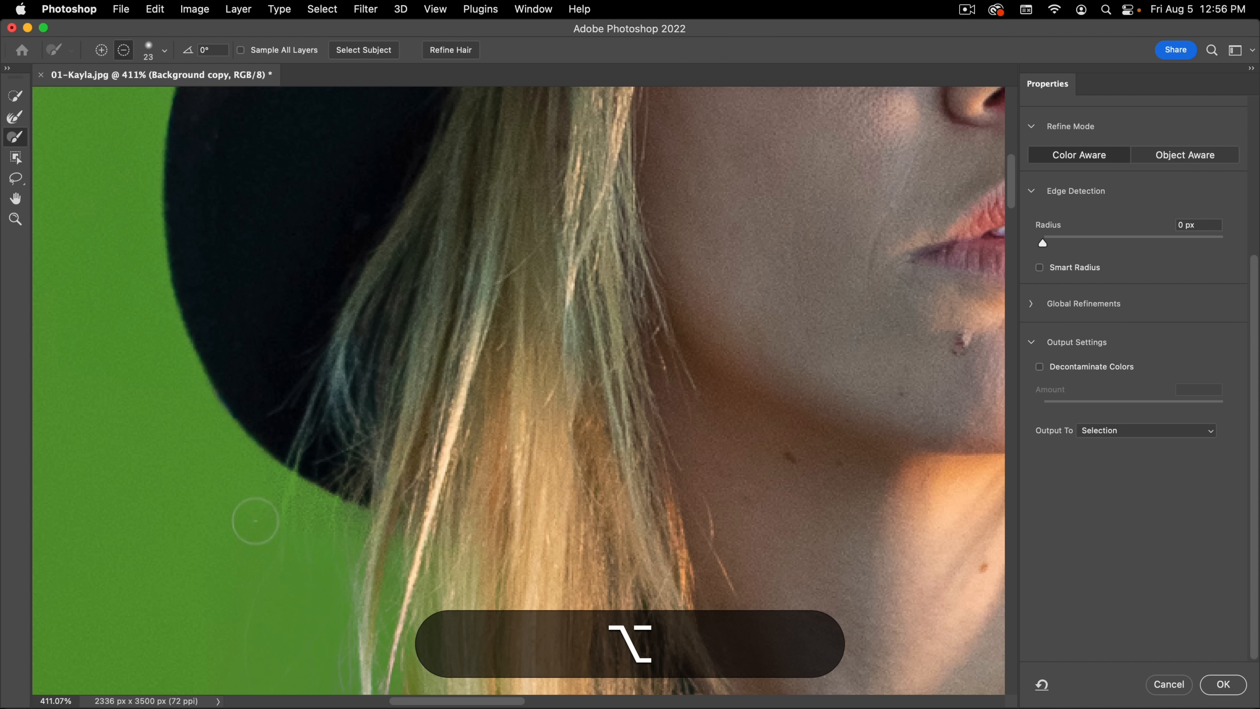
{"action": "left_click", "coordinate": [270, 500], "text": "alt"}
{"action": "left_click", "coordinate": [323, 554], "text": "alt"}
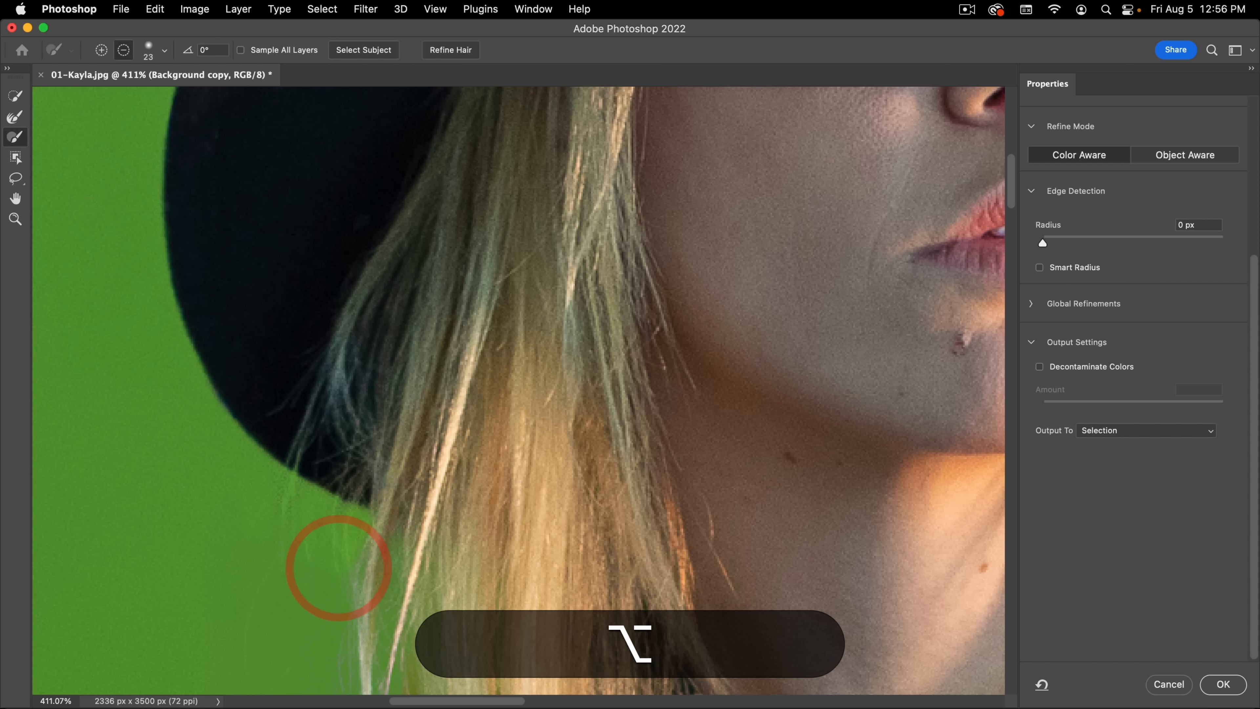
Step: Lower the overlay opacity to 16% and examine the edge of the hand with the pink nail
{"action": "left_click_drag", "start_coordinate": [538, 357], "coordinate": [450, 389]}
{"action": "left_click_drag", "start_coordinate": [576, 337], "coordinate": [560, 313]}
{"action": "left_click_drag", "start_coordinate": [450, 389], "coordinate": [349, 245]}
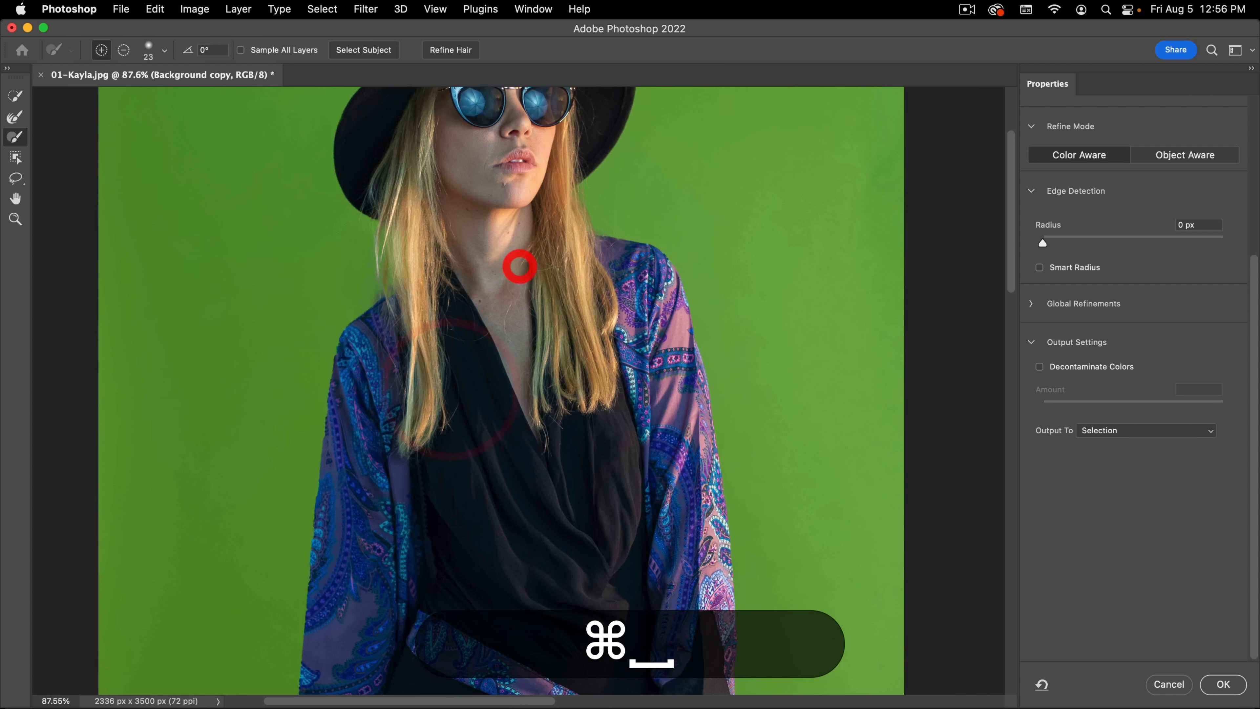
{"action": "left_click_drag", "start_coordinate": [517, 267], "coordinate": [493, 168]}
{"action": "mouse_move", "coordinate": [531, 438]}
{"action": "left_mouse_down"}
{"action": "mouse_move", "coordinate": [517, 261]}
{"action": "mouse_move", "coordinate": [490, 271]}
{"action": "left_mouse_up"}
{"action": "left_click_drag", "start_coordinate": [349, 303], "coordinate": [436, 262]}
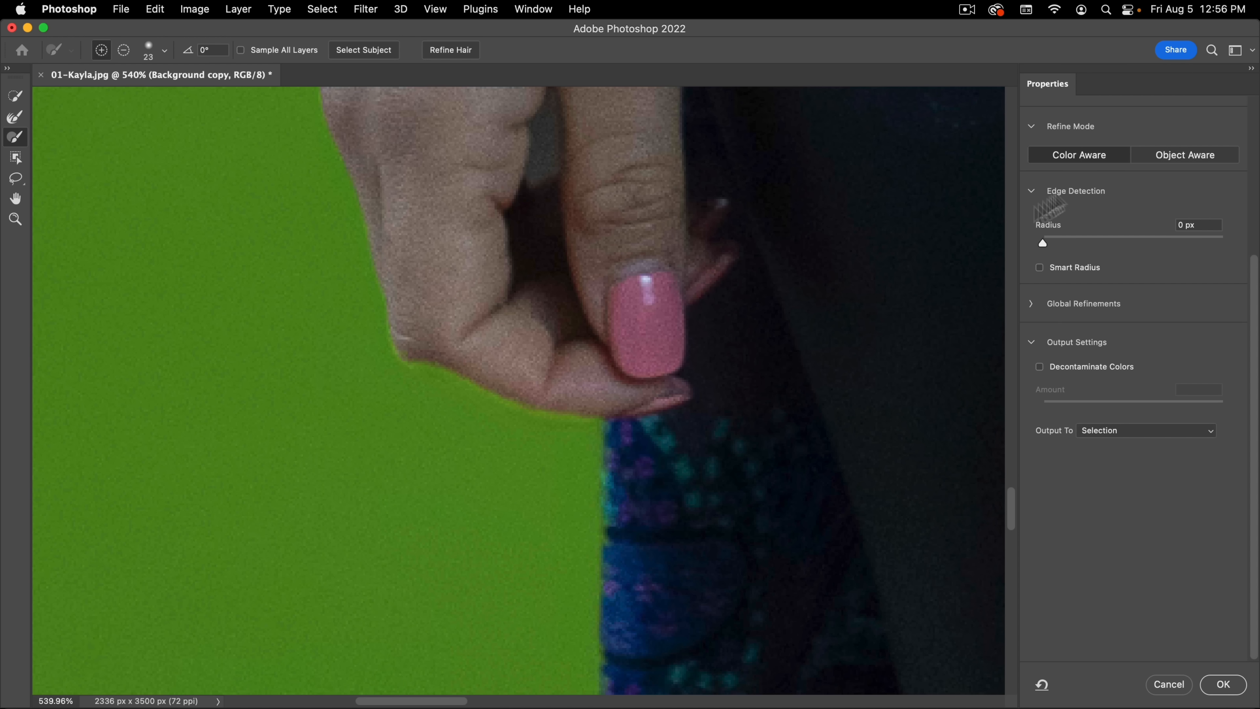
{"action": "scroll", "coordinate": [1059, 189], "scroll_direction": "up", "scroll_amount": 5}
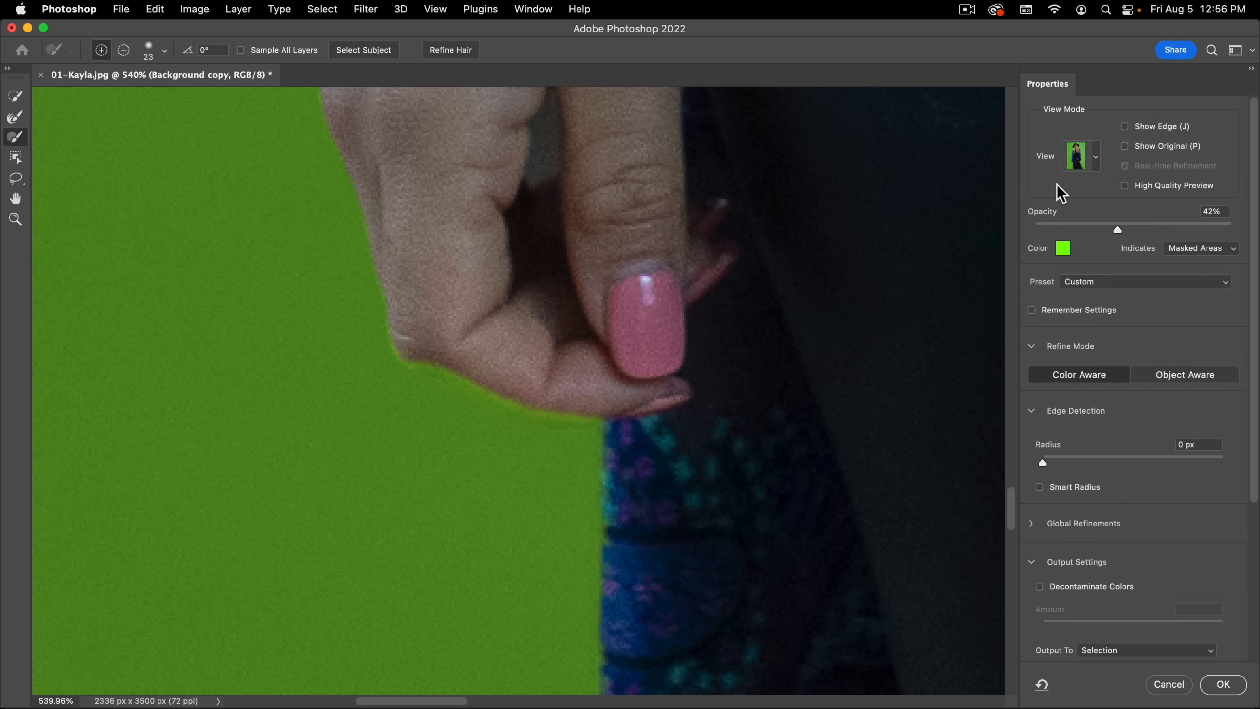
{"action": "mouse_move", "coordinate": [1110, 223]}
{"action": "left_mouse_down"}
{"action": "mouse_move", "coordinate": [1055, 225]}
{"action": "mouse_move", "coordinate": [1067, 226]}
{"action": "left_mouse_up"}
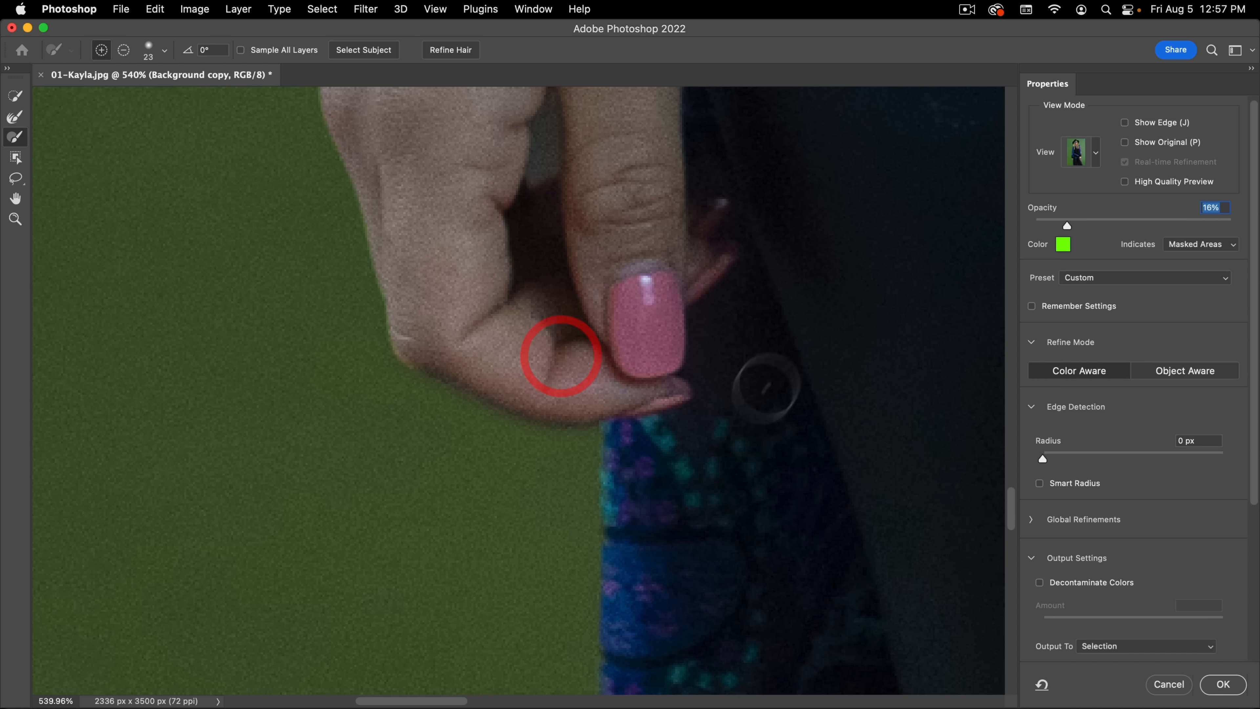
{"action": "key", "text": "space"}
{"action": "left_click_drag", "start_coordinate": [786, 338], "coordinate": [451, 315]}
Step: Set the overlay opacity to 55% and clean the hand's lower edge with the brush reduced to 16 px
{"action": "left_click_drag", "start_coordinate": [1067, 225], "coordinate": [1143, 222]}
{"action": "key", "text": "super+space"}
{"action": "mouse_move", "coordinate": [608, 269]}
{"action": "left_mouse_down"}
{"action": "mouse_move", "coordinate": [521, 296]}
{"action": "mouse_move", "coordinate": [593, 270]}
{"action": "left_mouse_up"}
{"action": "key", "text": "space"}
{"action": "left_click_drag", "start_coordinate": [254, 314], "coordinate": [455, 285]}
{"action": "key", "text": "super+space"}
{"action": "mouse_move", "coordinate": [386, 301]}
{"action": "left_mouse_down"}
{"action": "mouse_move", "coordinate": [422, 302]}
{"action": "mouse_move", "coordinate": [394, 324]}
{"action": "mouse_move", "coordinate": [393, 464]}
{"action": "left_mouse_up"}
{"action": "key", "text": "ctrl+alt"}
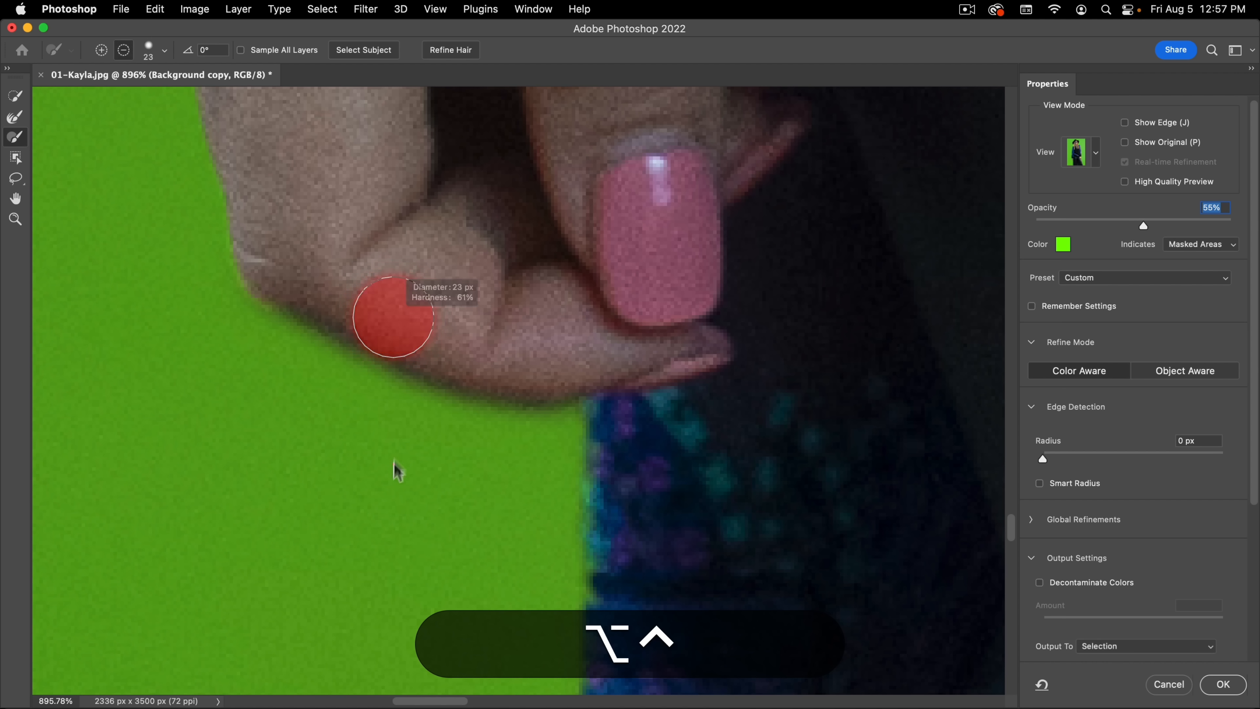
{"action": "mouse_move", "coordinate": [402, 275]}
{"action": "left_mouse_down"}
{"action": "mouse_move", "coordinate": [399, 427]}
{"action": "mouse_move", "coordinate": [398, 414]}
{"action": "left_mouse_up"}
{"action": "mouse_move", "coordinate": [390, 324]}
{"action": "left_mouse_down"}
{"action": "mouse_move", "coordinate": [364, 323]}
{"action": "mouse_move", "coordinate": [373, 279]}
{"action": "left_mouse_up"}
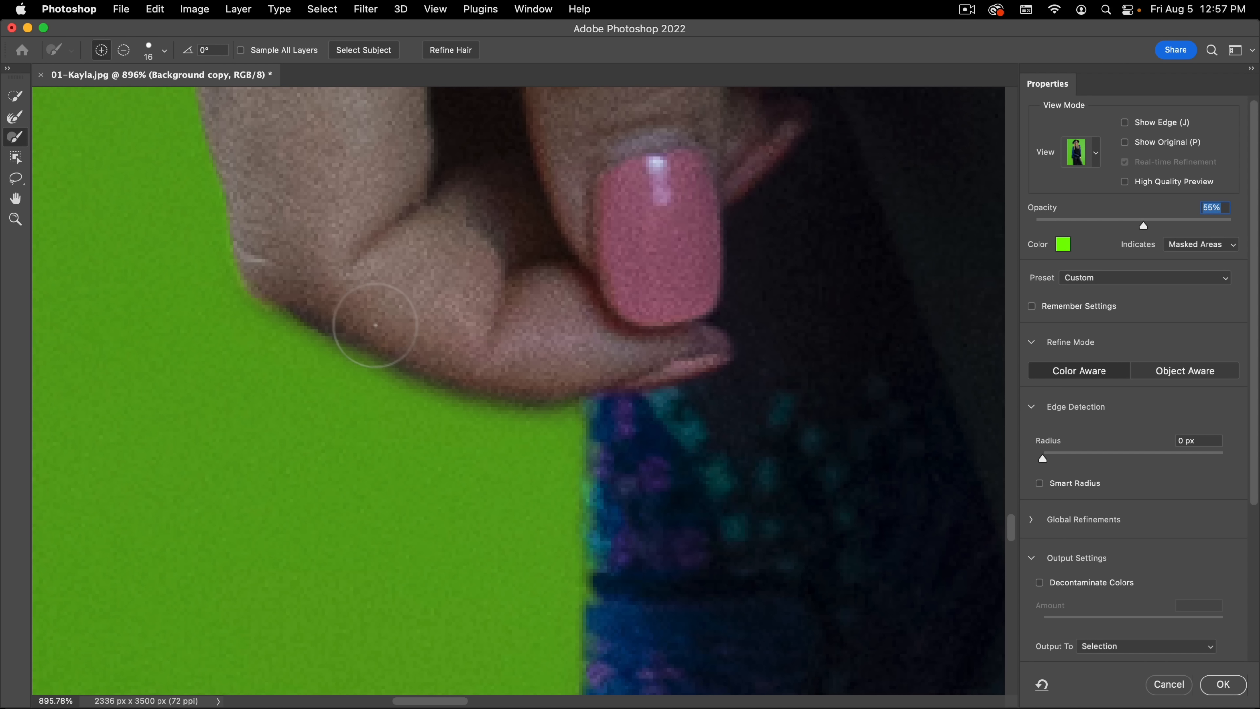
Step: Subtract the small gap between the thumb and fingers from the selection with the Brush tool at 5 px
{"action": "left_click_drag", "start_coordinate": [658, 352], "coordinate": [422, 314]}
{"action": "left_click_drag", "start_coordinate": [497, 150], "coordinate": [599, 158]}
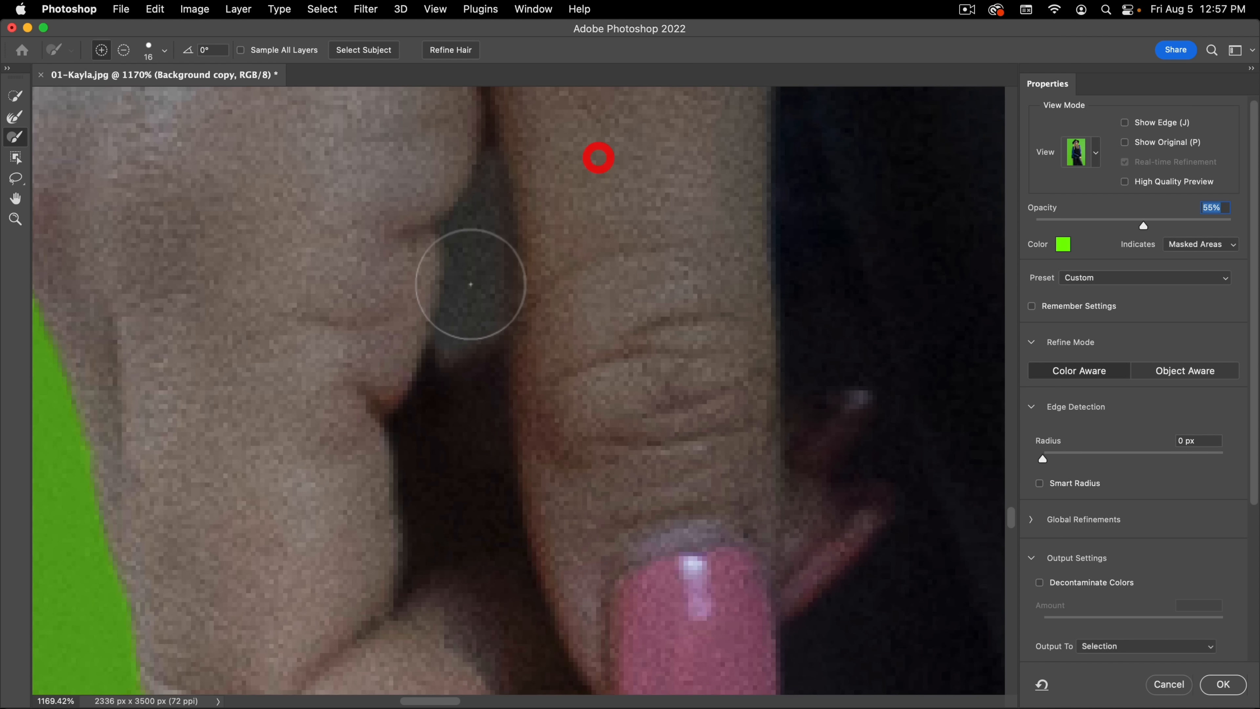
{"action": "left_click_drag", "start_coordinate": [461, 253], "coordinate": [412, 287]}
{"action": "left_click_drag", "start_coordinate": [452, 223], "coordinate": [457, 282]}
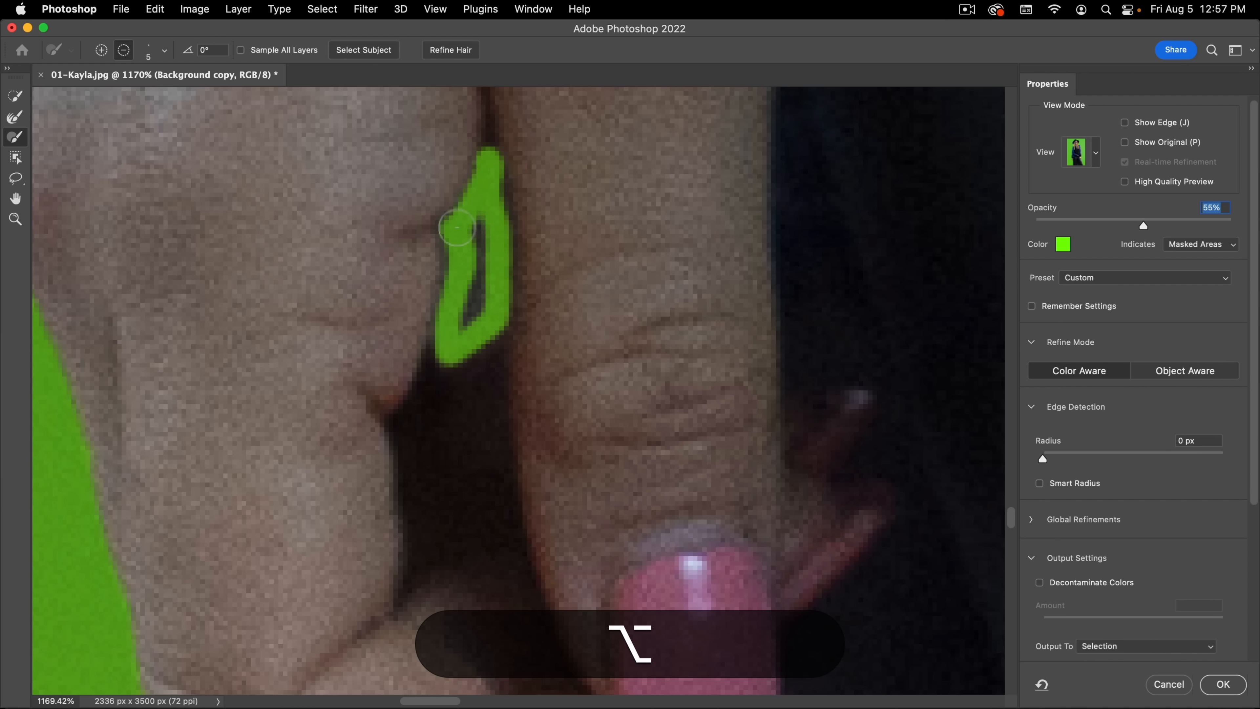
{"action": "left_click_drag", "start_coordinate": [474, 242], "coordinate": [465, 327]}
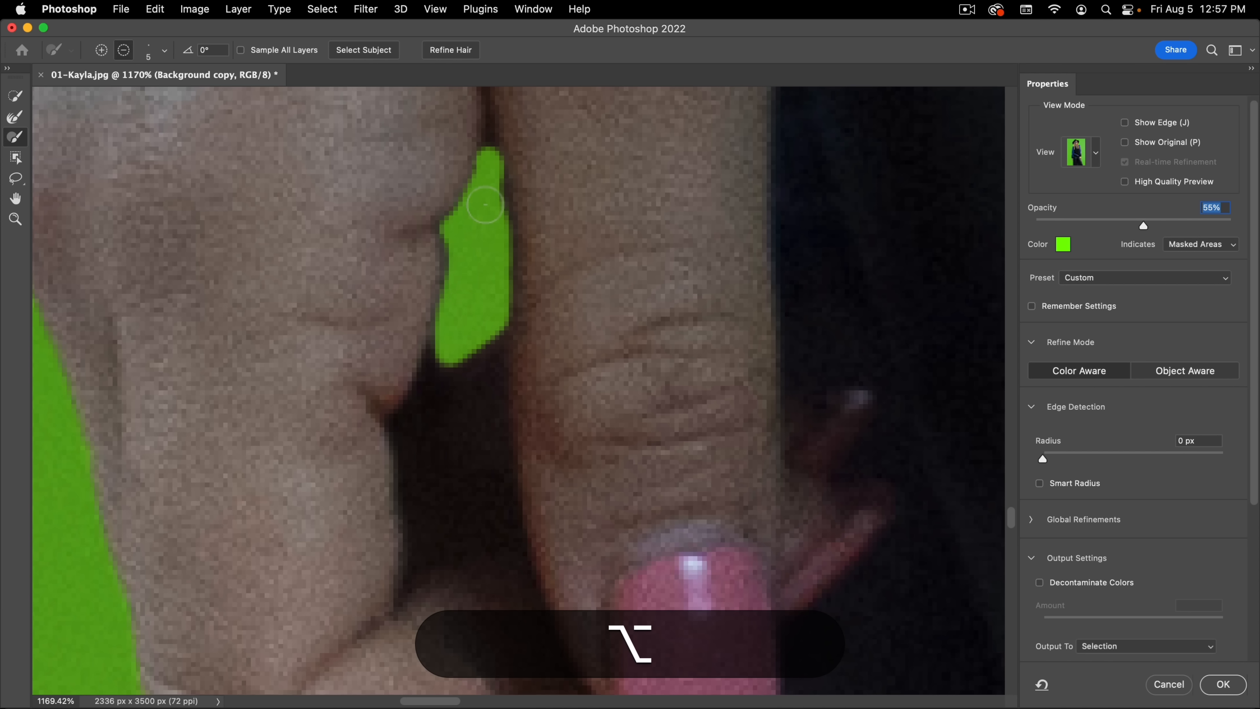
{"action": "left_click", "coordinate": [469, 210], "text": "alt"}
Step: Try subtracting the hanging patterned fabric below the hand, along the leg, with the Lasso tool and undo the subtraction
{"action": "left_click_drag", "start_coordinate": [213, 222], "coordinate": [101, 317]}
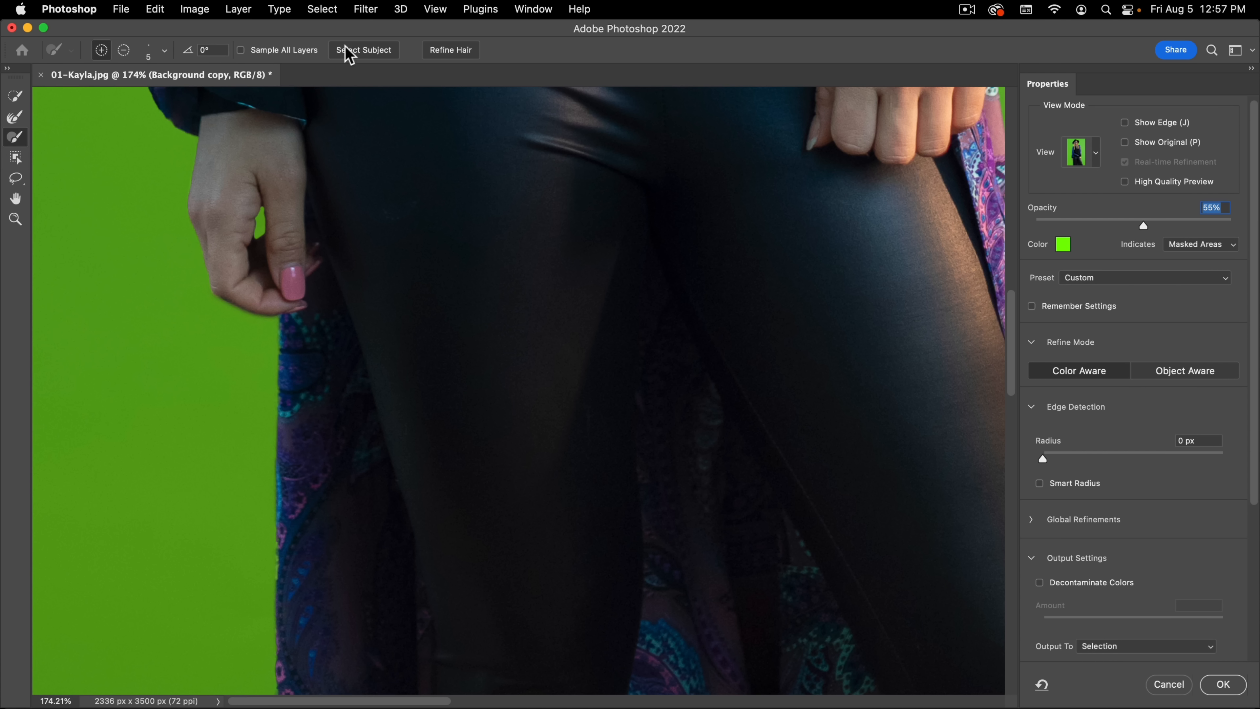
{"action": "left_click_drag", "start_coordinate": [495, 270], "coordinate": [526, 473]}
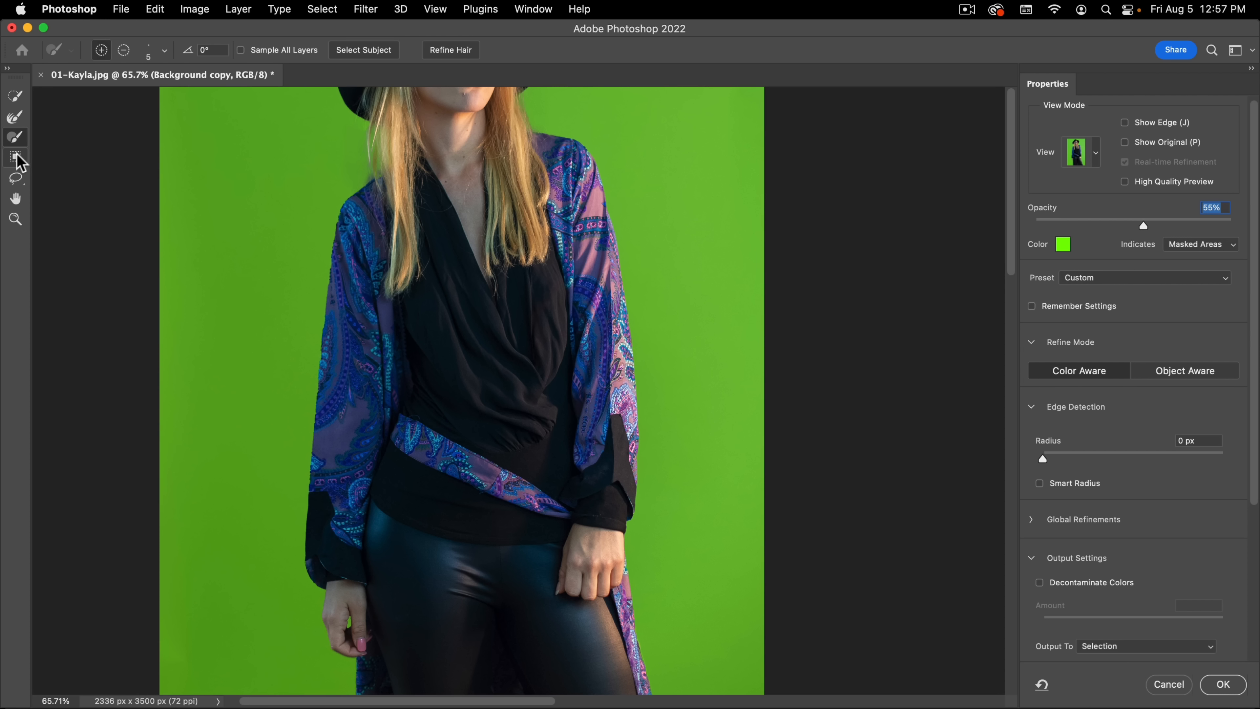
{"action": "left_click", "coordinate": [19, 180]}
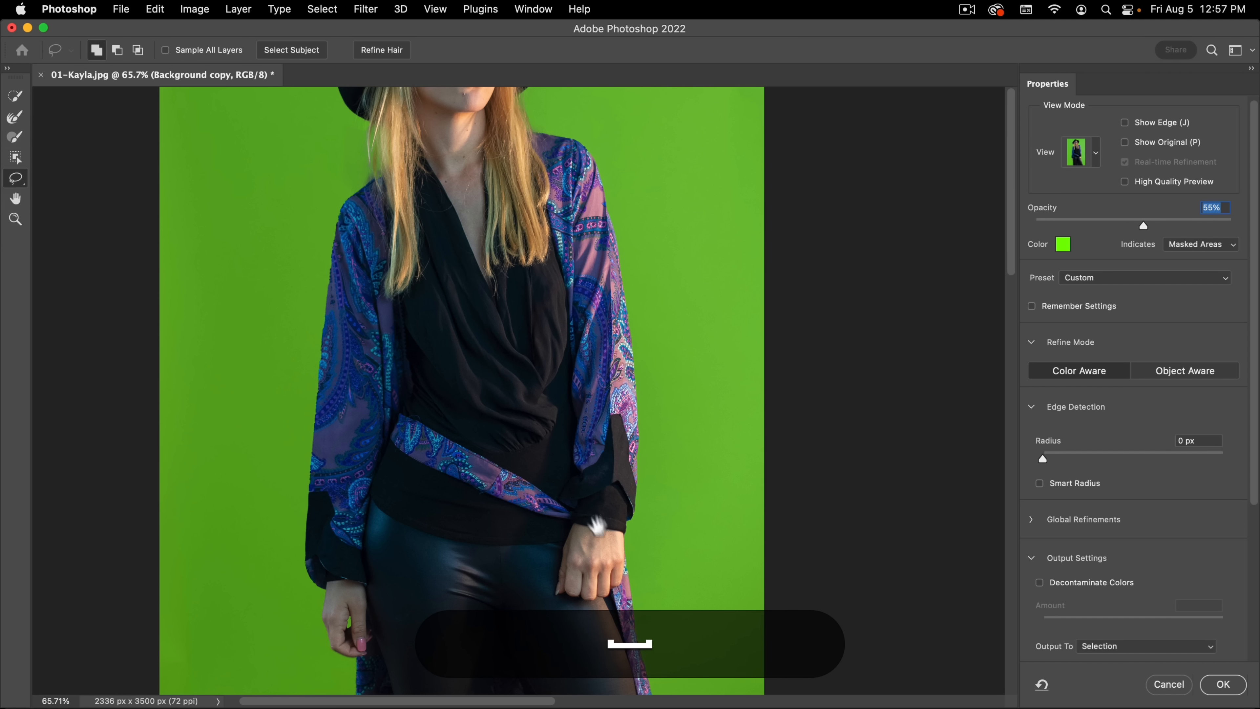
{"action": "left_click_drag", "start_coordinate": [601, 525], "coordinate": [574, 233]}
{"action": "left_click_drag", "start_coordinate": [447, 341], "coordinate": [469, 243]}
{"action": "left_click_drag", "start_coordinate": [410, 425], "coordinate": [512, 485]}
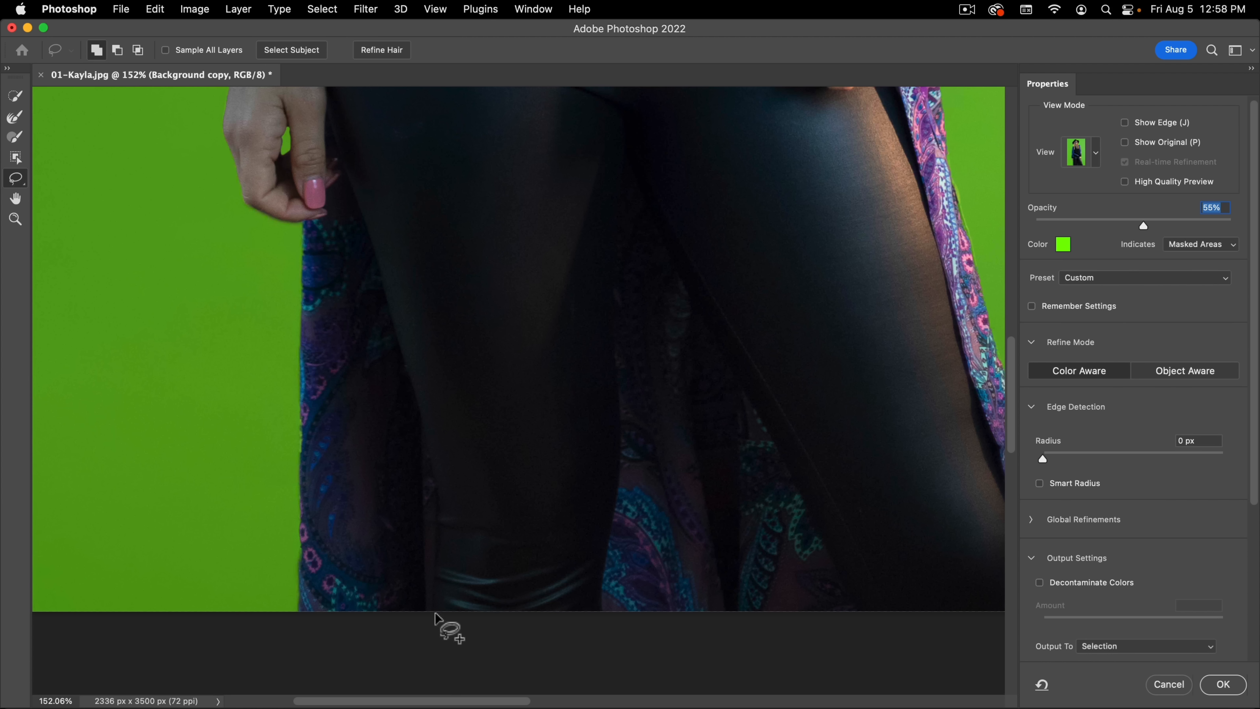
{"action": "key", "text": "alt"}
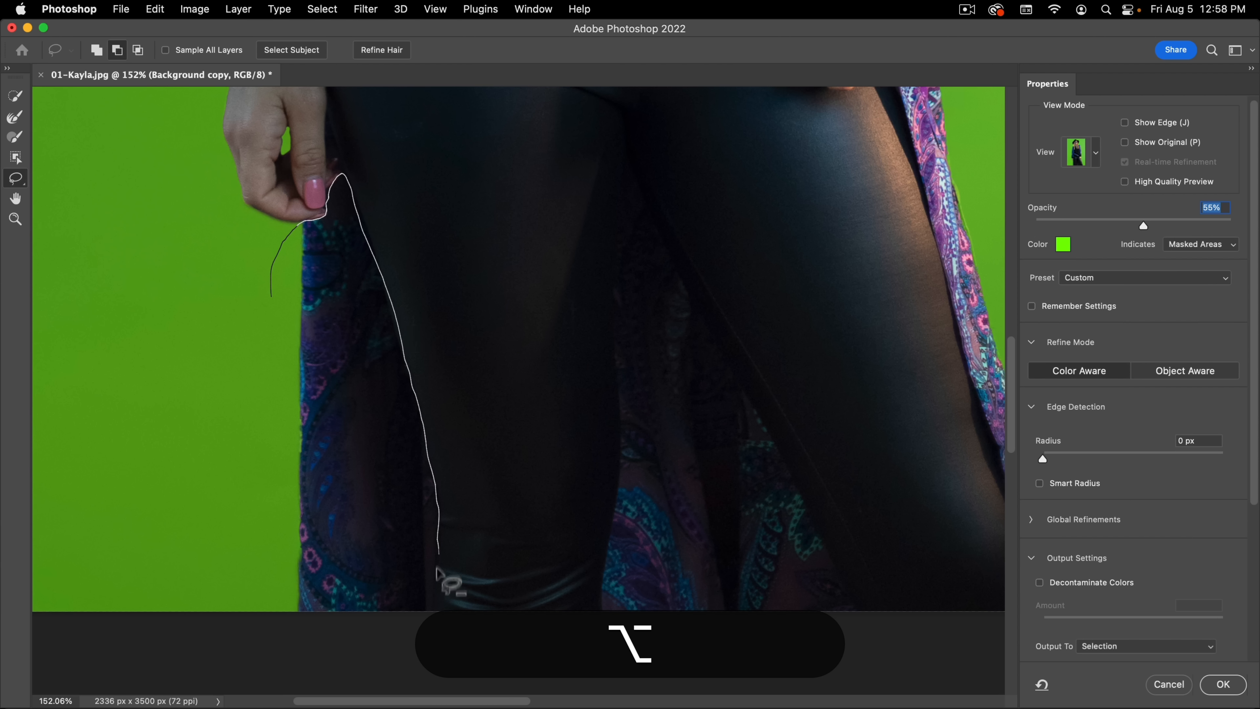
{"action": "left_click_drag", "start_coordinate": [226, 571], "coordinate": [230, 577]}
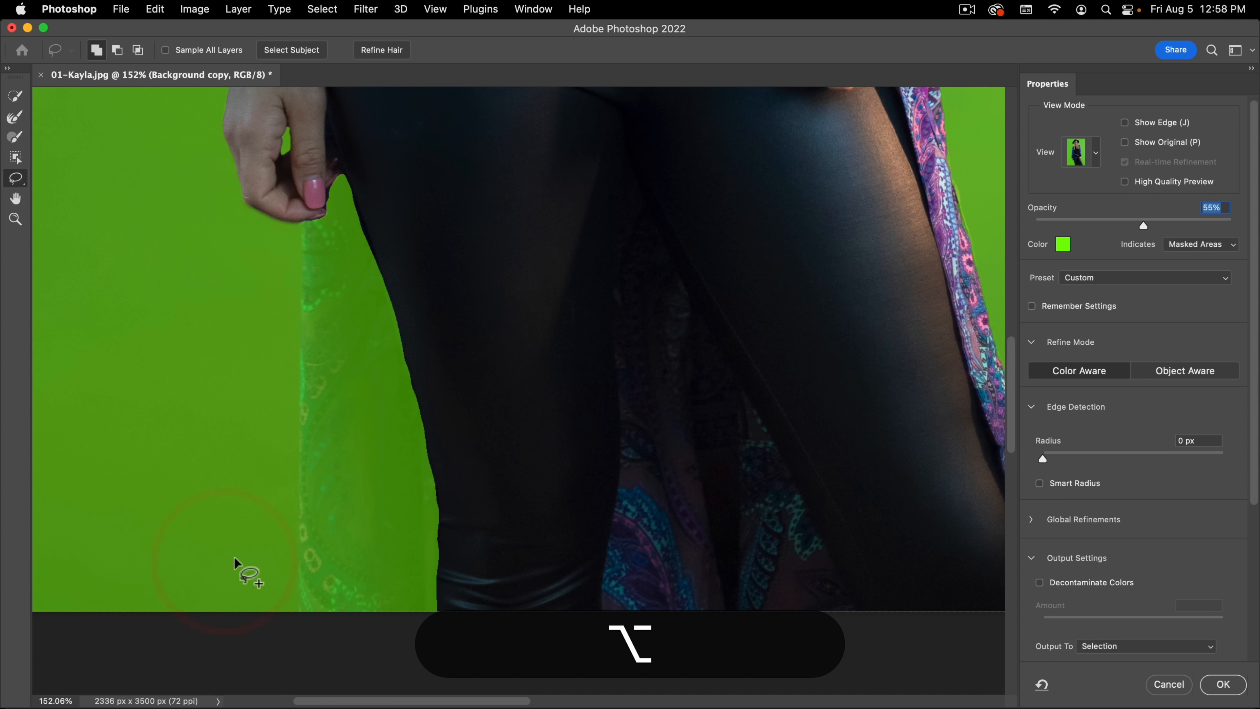
{"action": "left_click", "coordinate": [151, 10]}
{"action": "left_click", "coordinate": [152, 30]}
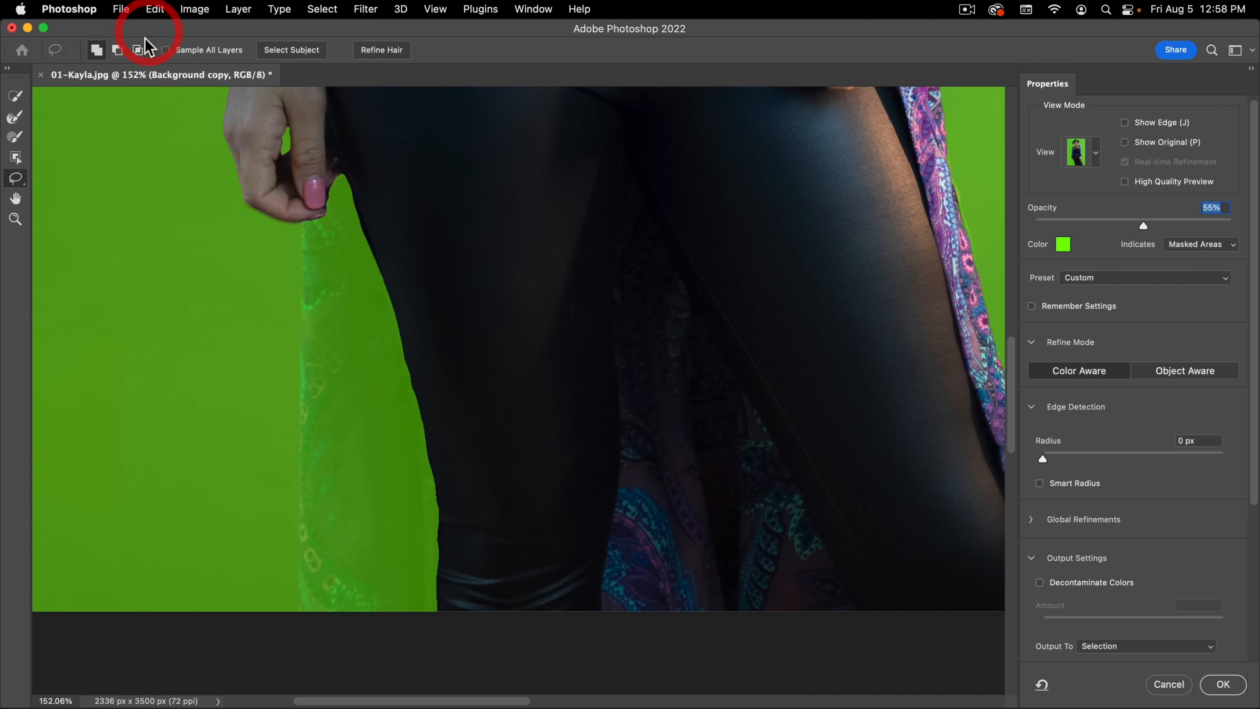
Step: Examine the selection edges around the legs, coat, hair, hat and shoulders
{"action": "key", "text": "space"}
{"action": "left_click_drag", "start_coordinate": [798, 343], "coordinate": [481, 323]}
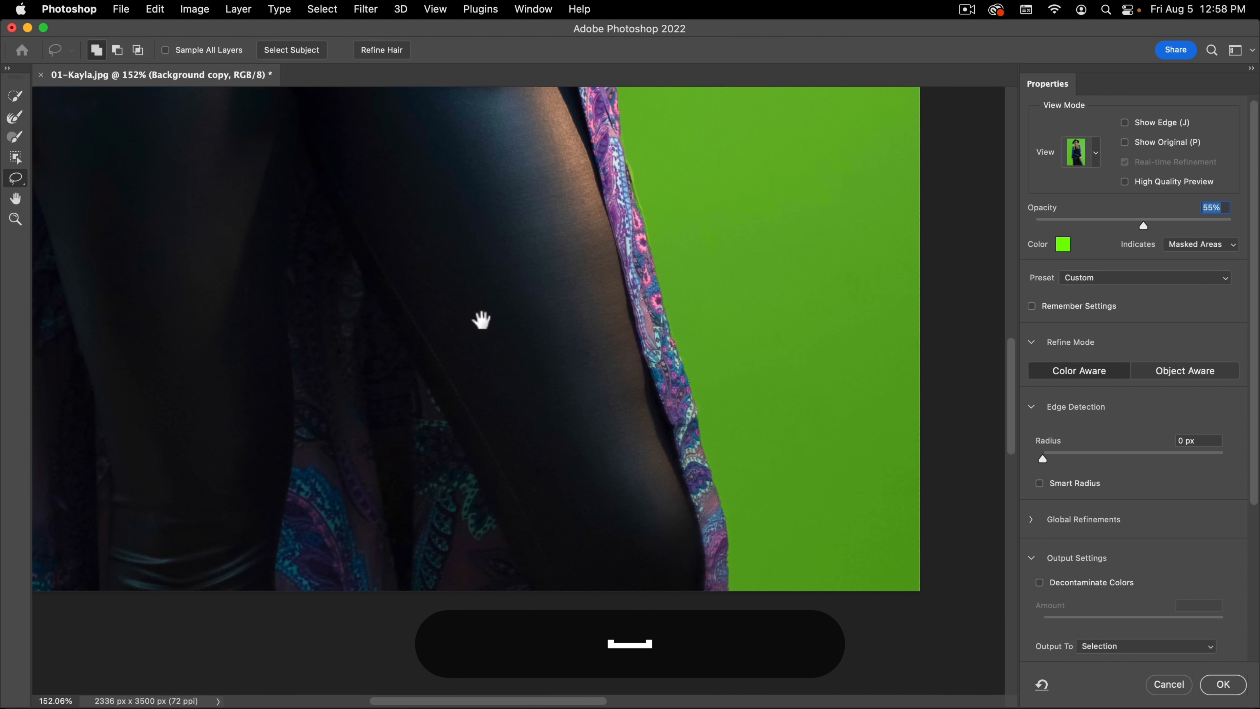
{"action": "left_click_drag", "start_coordinate": [471, 278], "coordinate": [605, 486]}
{"action": "left_click_drag", "start_coordinate": [681, 294], "coordinate": [664, 479]}
{"action": "left_click_drag", "start_coordinate": [719, 273], "coordinate": [742, 523]}
{"action": "key", "text": "space"}
{"action": "left_click_drag", "start_coordinate": [551, 310], "coordinate": [773, 485]}
{"action": "left_click_drag", "start_coordinate": [443, 191], "coordinate": [518, 564]}
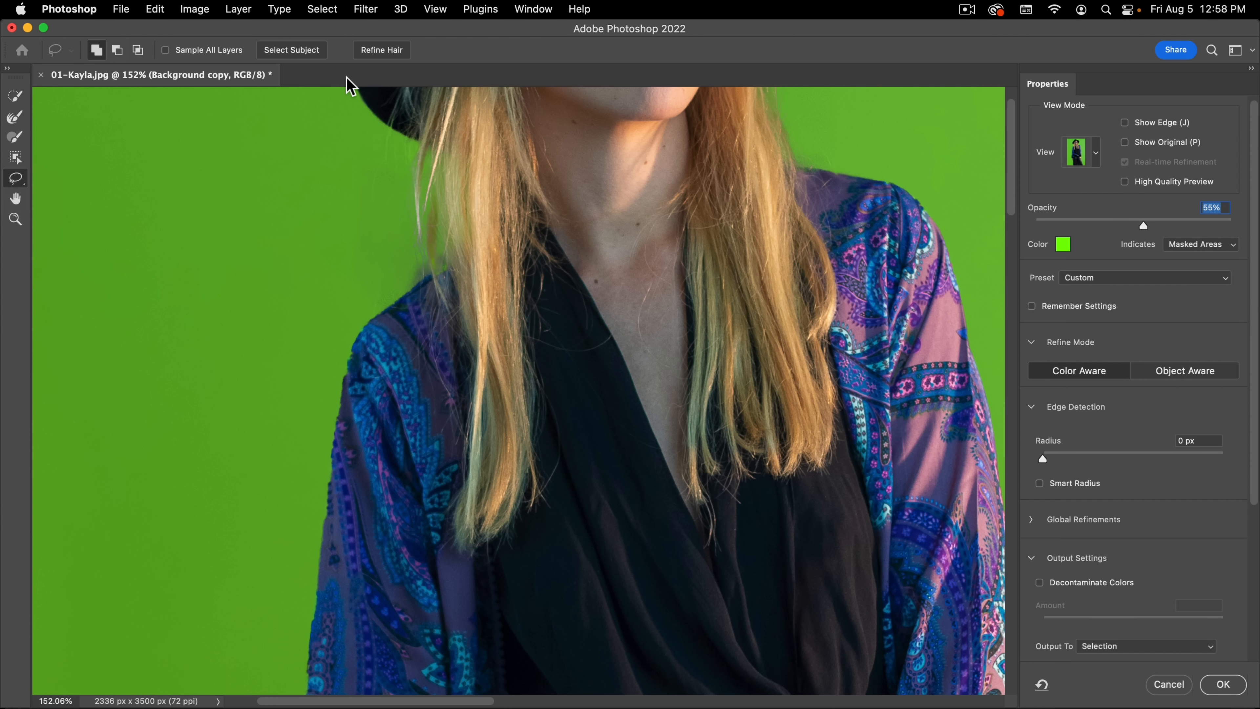
{"action": "key", "text": "space"}
{"action": "left_click_drag", "start_coordinate": [585, 181], "coordinate": [634, 495]}
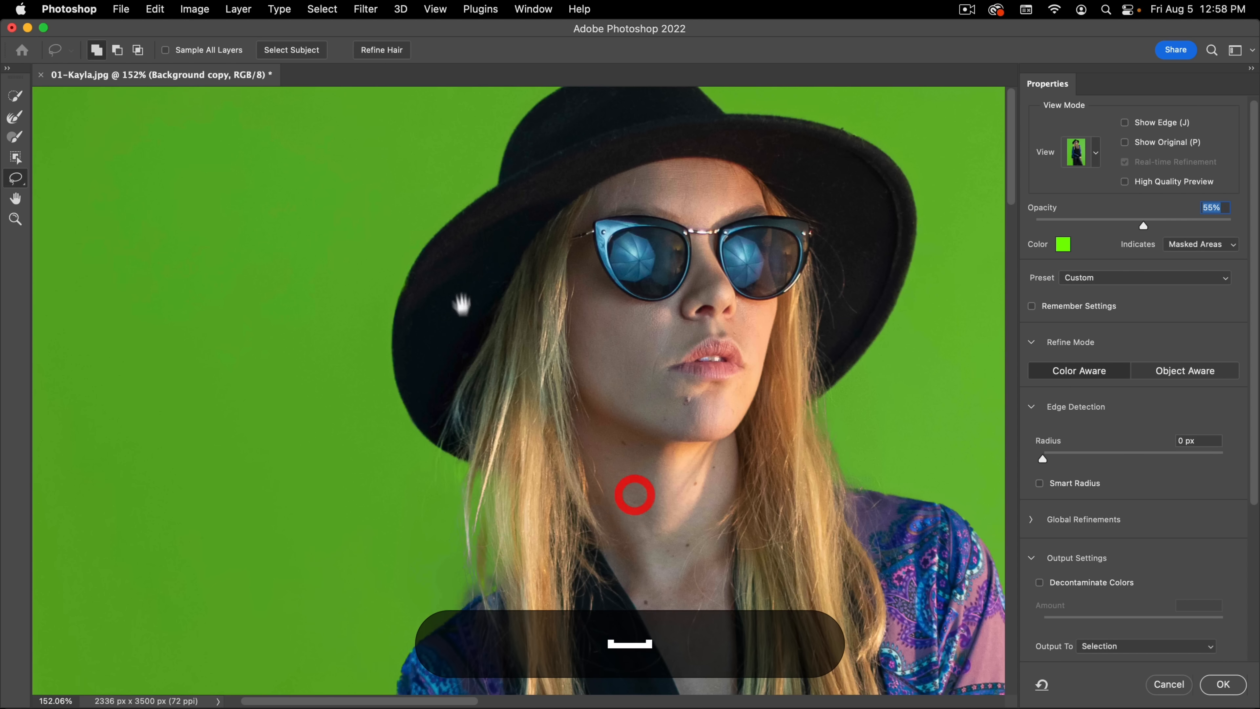
{"action": "mouse_move", "coordinate": [468, 210]}
{"action": "left_mouse_down"}
{"action": "mouse_move", "coordinate": [340, 377]}
{"action": "mouse_move", "coordinate": [329, 415]}
{"action": "left_mouse_up"}
{"action": "key", "text": "space"}
{"action": "left_click_drag", "start_coordinate": [617, 374], "coordinate": [310, 143]}
{"action": "left_click_drag", "start_coordinate": [447, 516], "coordinate": [496, 173]}
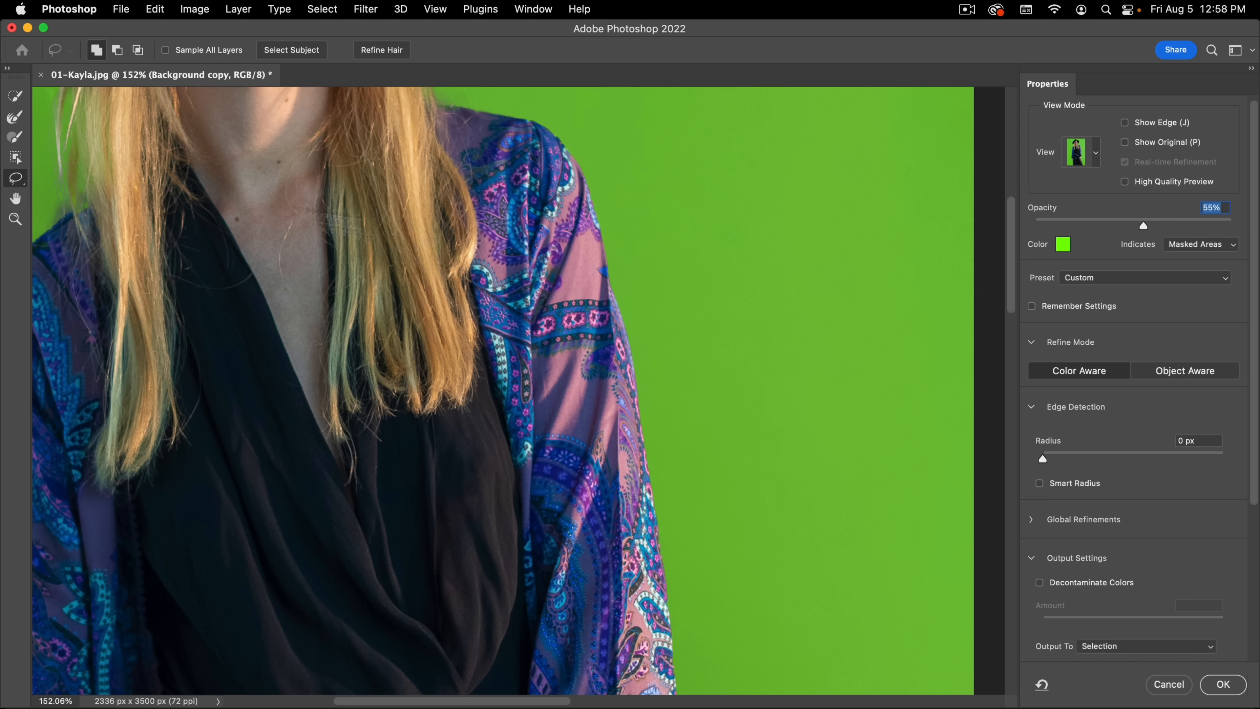
Step: Trim the sleeve edge below the image's right shoulder and add the fabric edge back in with the Lasso tool
{"action": "left_click_drag", "start_coordinate": [559, 280], "coordinate": [637, 226]}
{"action": "left_click_drag", "start_coordinate": [770, 234], "coordinate": [625, 458]}
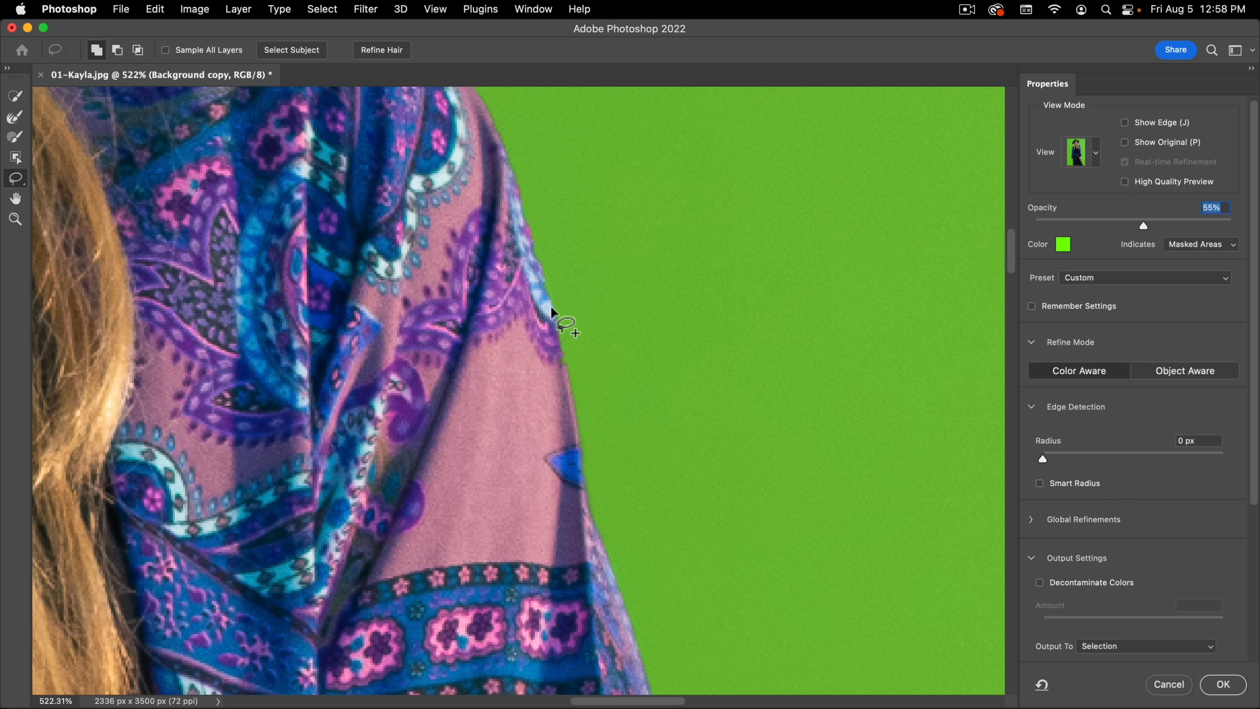
{"action": "key", "text": "alt"}
{"action": "mouse_move", "coordinate": [553, 306]}
{"action": "left_mouse_down"}
{"action": "mouse_move", "coordinate": [575, 407]}
{"action": "mouse_move", "coordinate": [576, 272]}
{"action": "mouse_move", "coordinate": [577, 295]}
{"action": "left_mouse_up"}
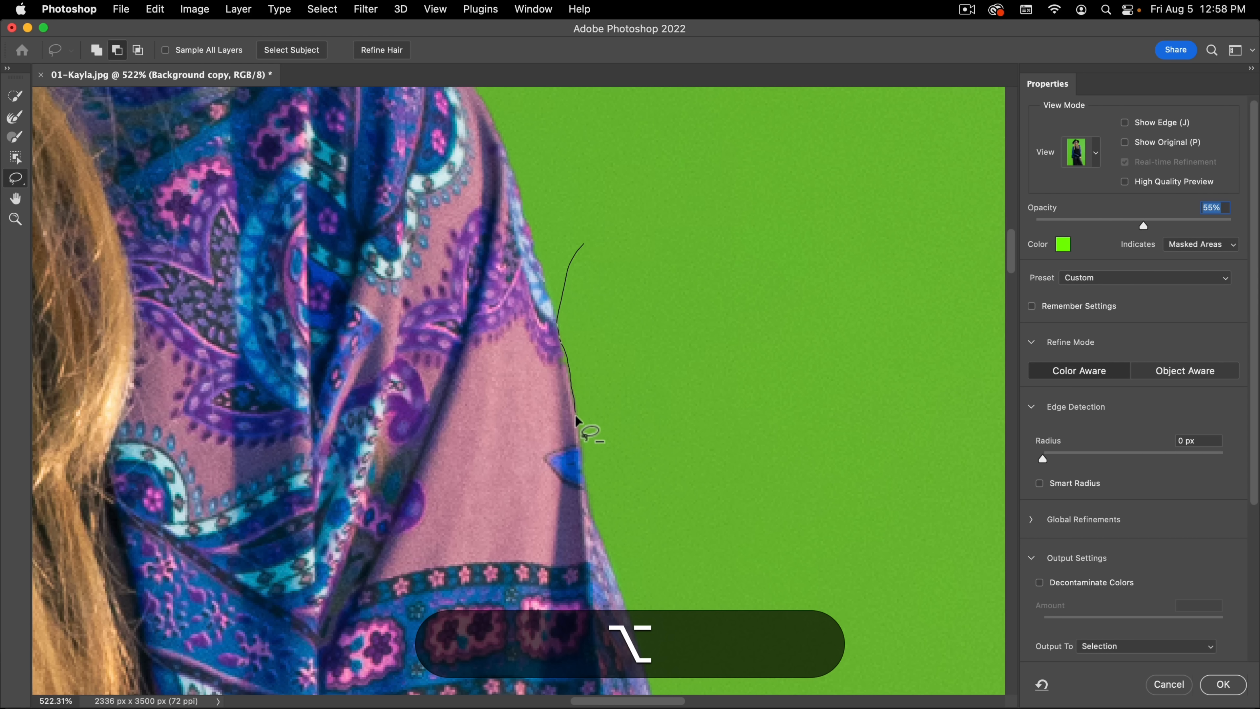
{"action": "left_click_drag", "start_coordinate": [585, 446], "coordinate": [717, 358]}
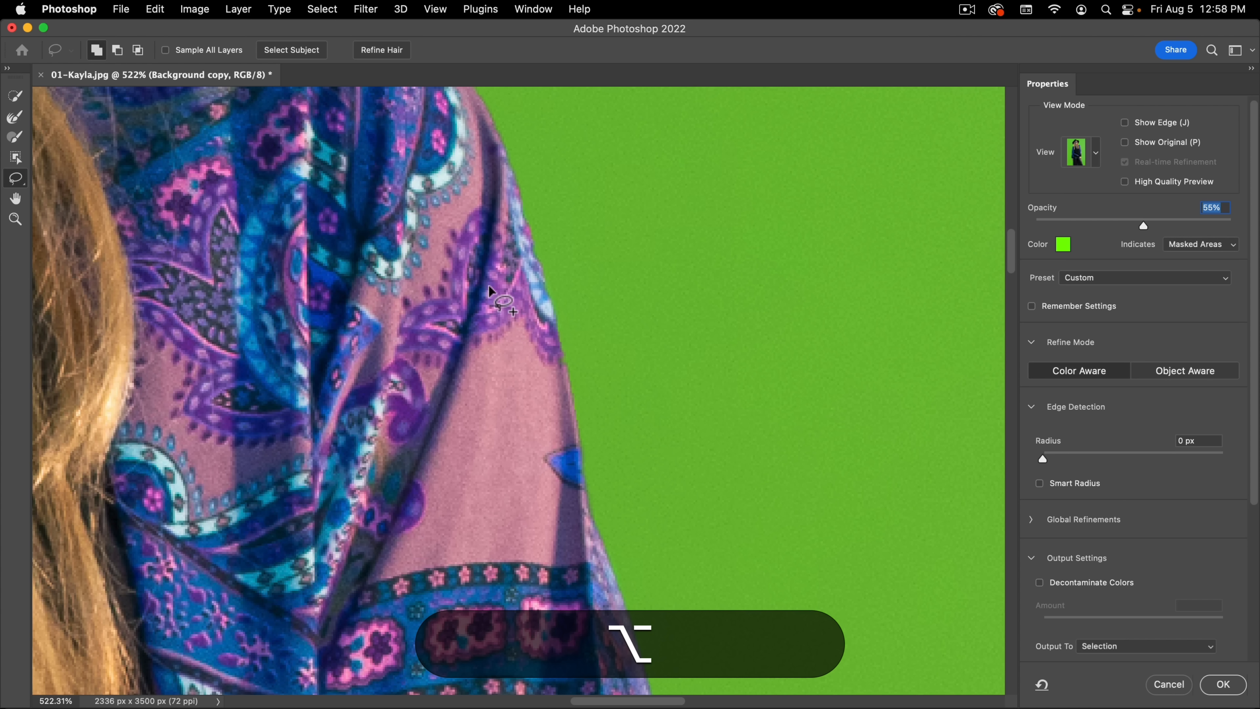
{"action": "left_click_drag", "start_coordinate": [489, 285], "coordinate": [519, 297]}
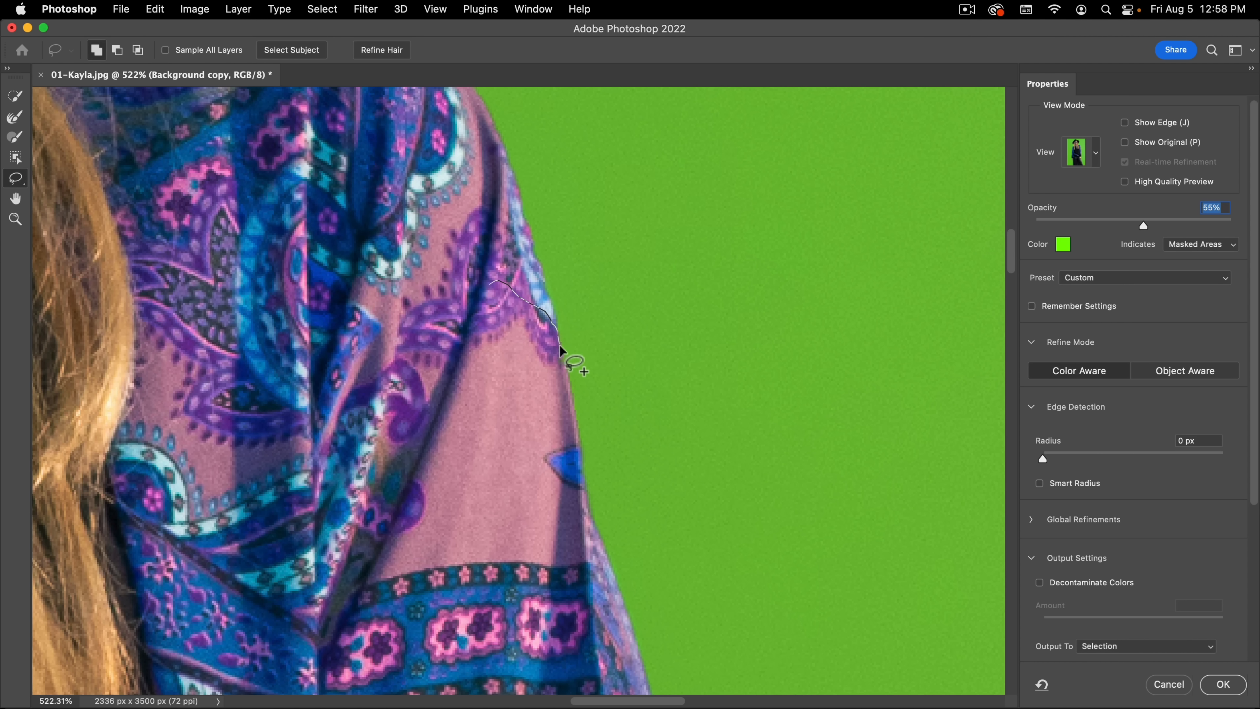
{"action": "left_click_drag", "start_coordinate": [570, 463], "coordinate": [633, 388]}
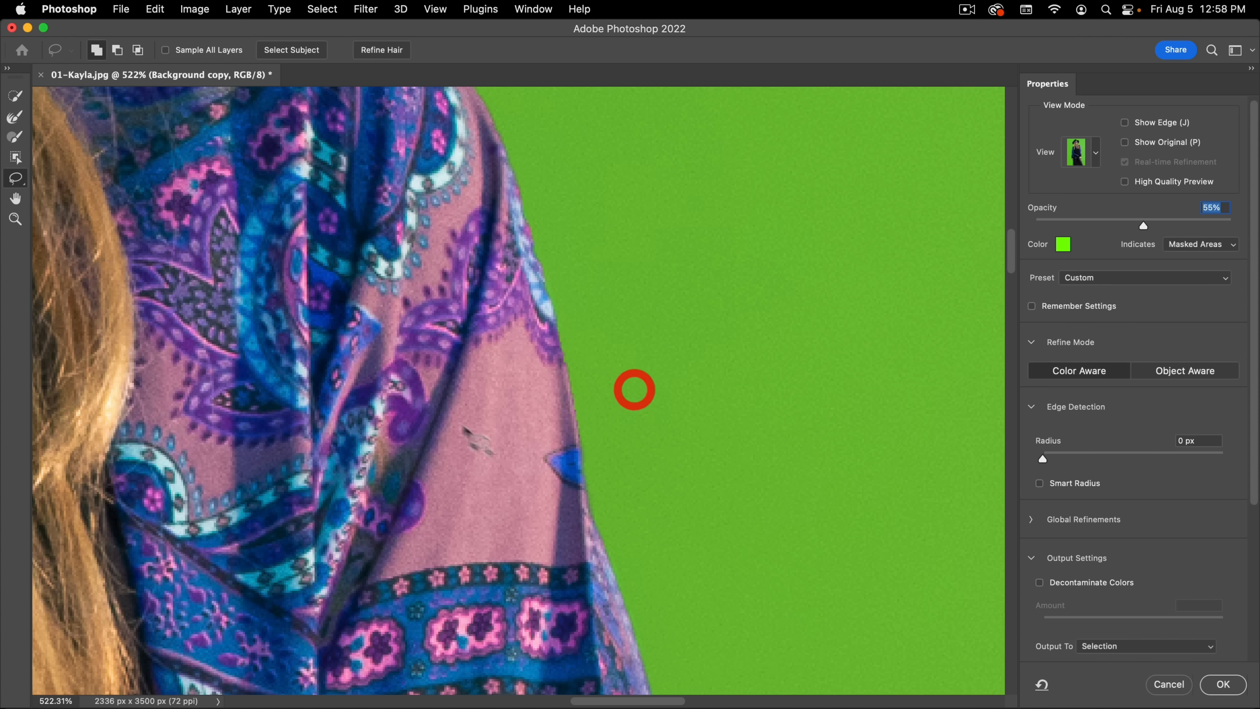
Step: Show the mask in Black & White view and add a rounded area outside the sleeve edge with the Lasso tool
{"action": "key", "text": "k"}
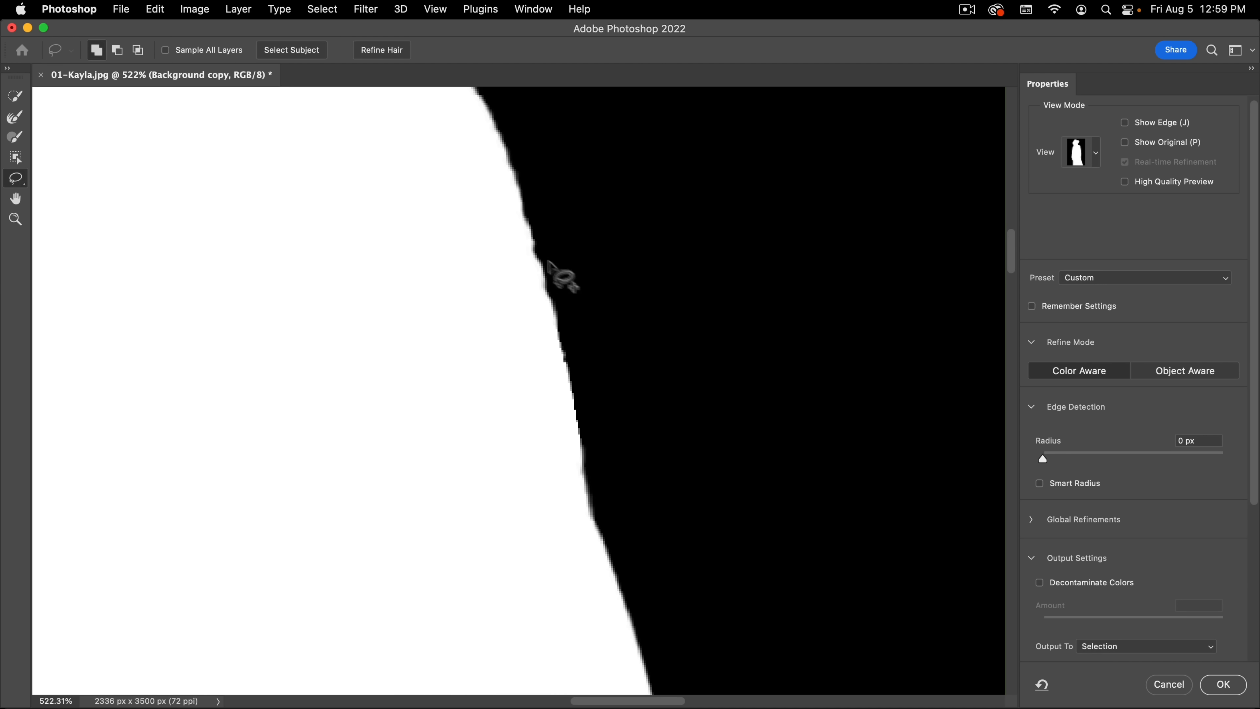
{"action": "mouse_move", "coordinate": [506, 226]}
{"action": "left_mouse_down"}
{"action": "mouse_move", "coordinate": [675, 324]}
{"action": "mouse_move", "coordinate": [531, 385]}
{"action": "left_mouse_up"}
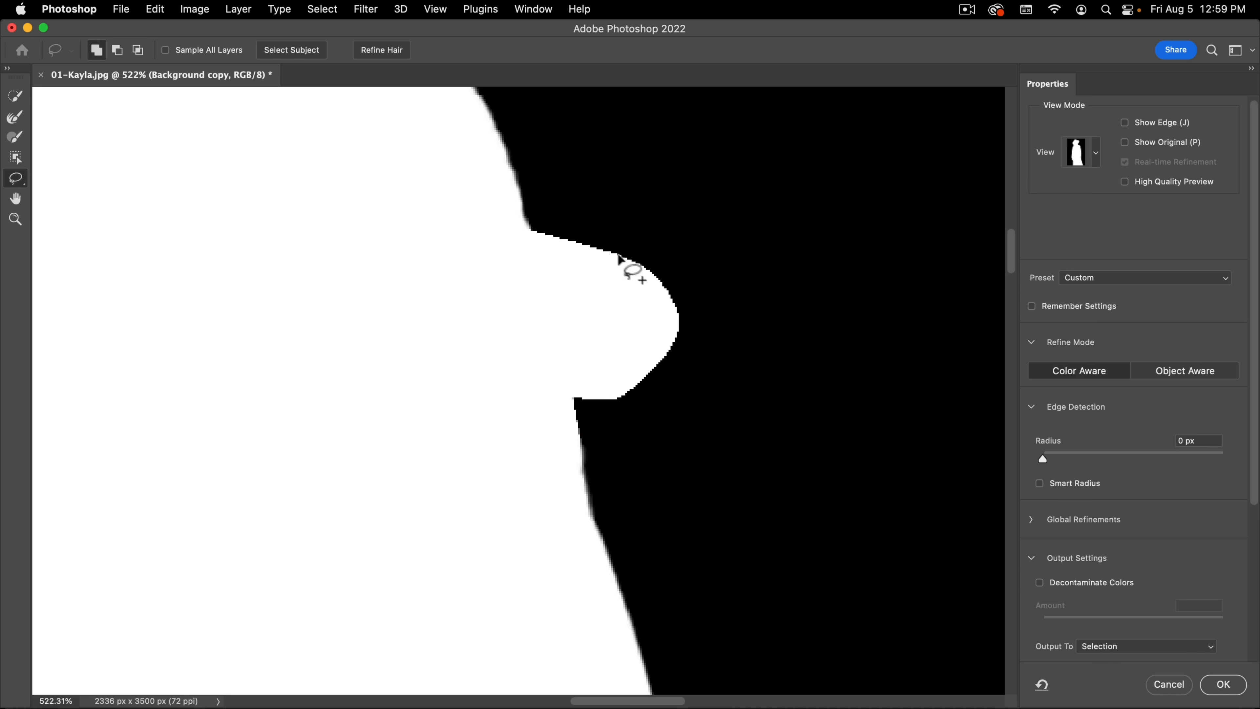
Step: Check the boundary of the rounded area outside the sleeve edge and undo its addition to the selection
{"action": "left_click_drag", "start_coordinate": [550, 220], "coordinate": [656, 209]}
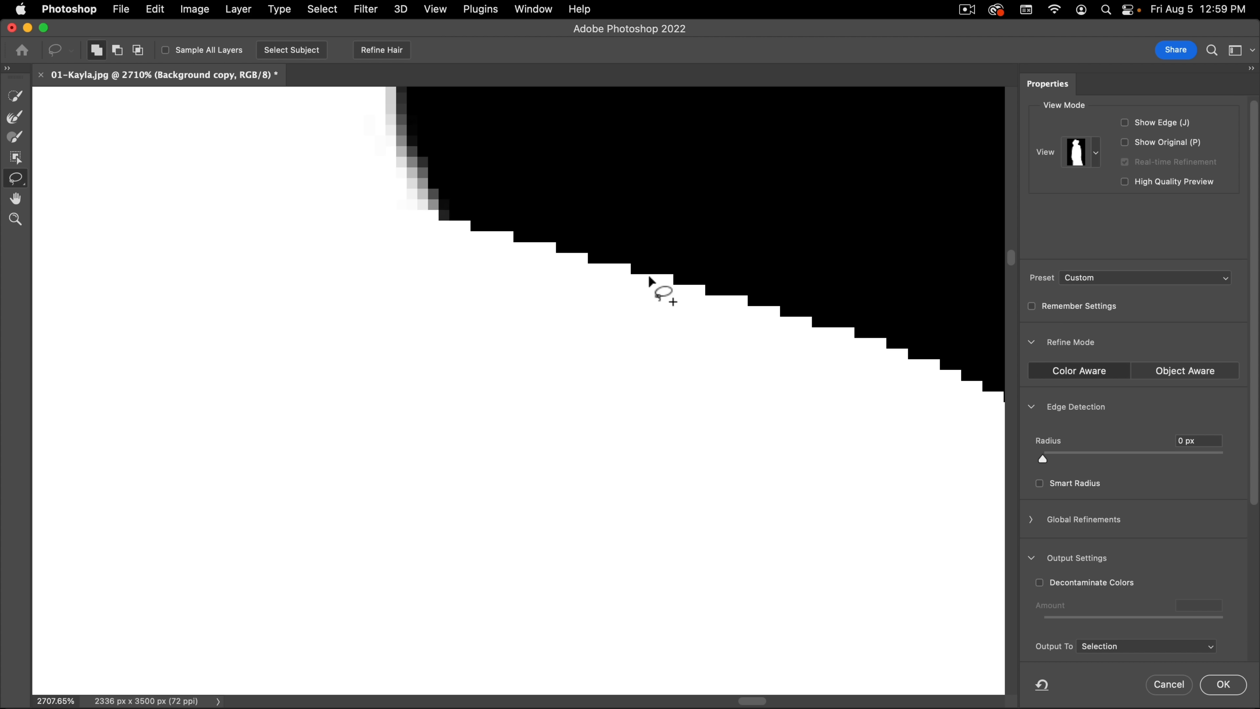
{"action": "left_click_drag", "start_coordinate": [602, 291], "coordinate": [512, 314]}
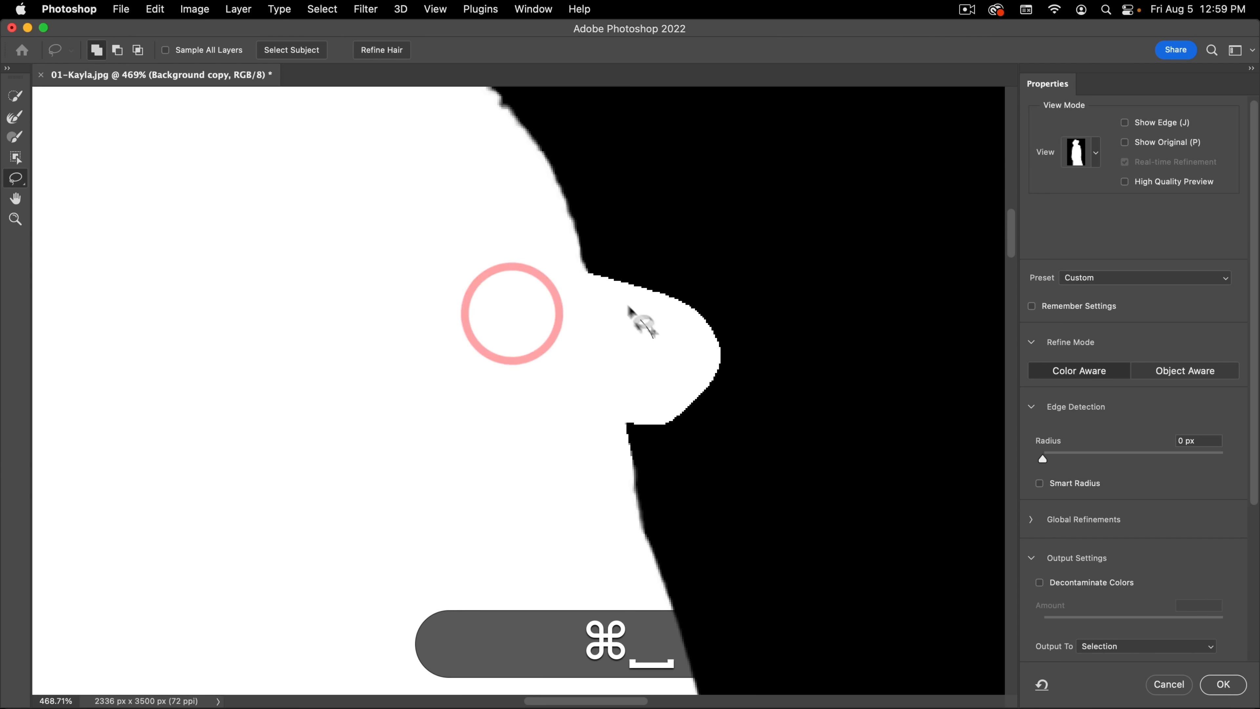
{"action": "left_click", "coordinate": [619, 295]}
{"action": "key", "text": "super+z"}
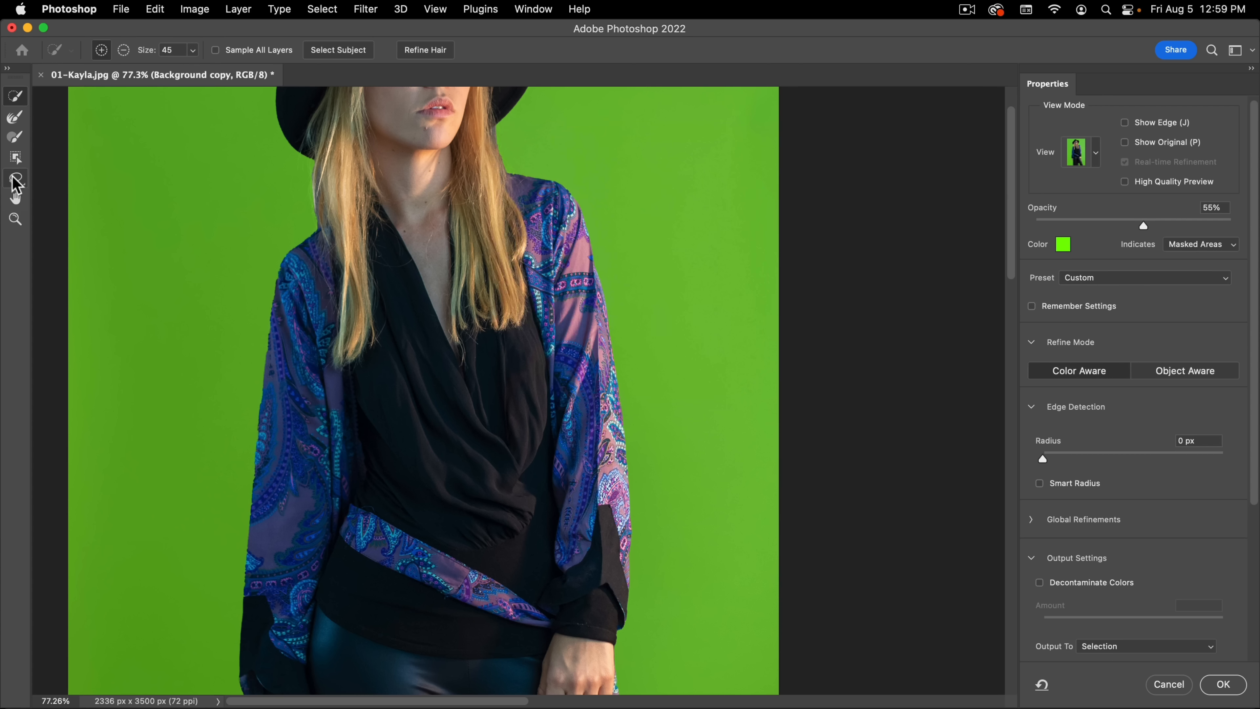
Step: Examine the woman's face, hair and coat at several magnifications with the Hand and Zoom tools
{"action": "left_click", "coordinate": [16, 199]}
{"action": "left_click_drag", "start_coordinate": [301, 315], "coordinate": [386, 435]}
{"action": "left_click", "coordinate": [15, 218]}
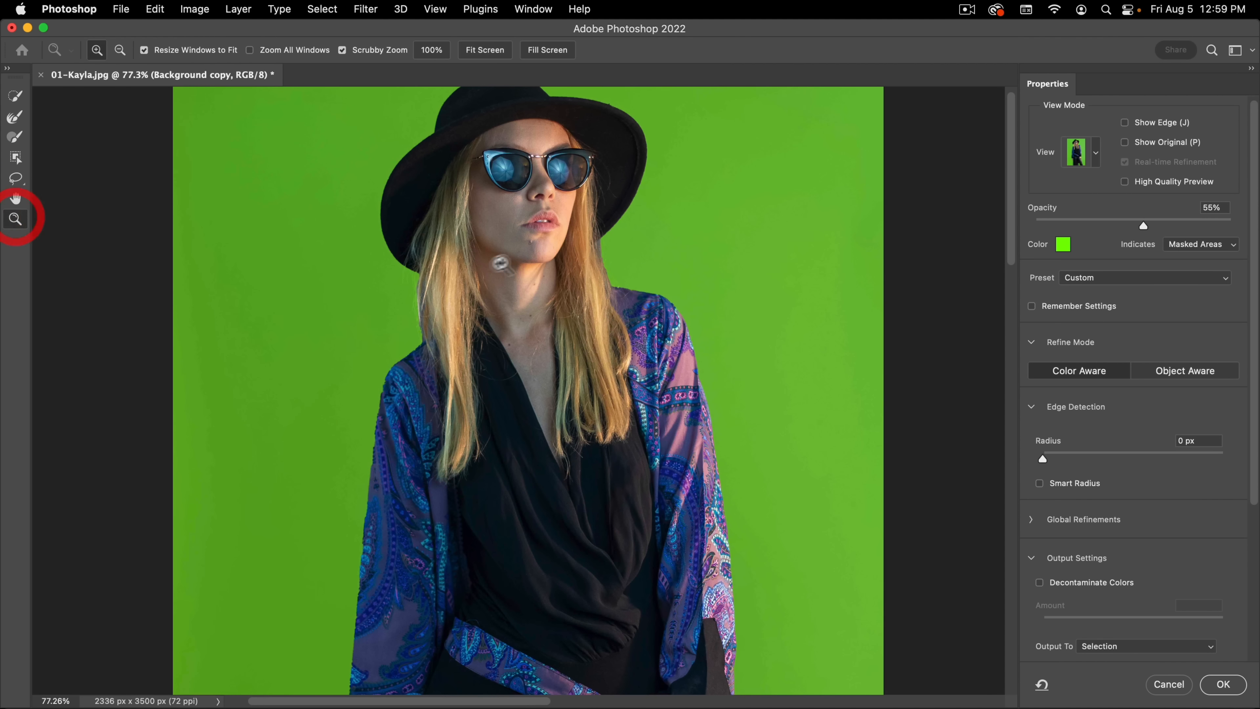
{"action": "left_click", "coordinate": [502, 246]}
{"action": "left_click", "coordinate": [502, 247]}
{"action": "left_click", "coordinate": [490, 269], "text": "alt"}
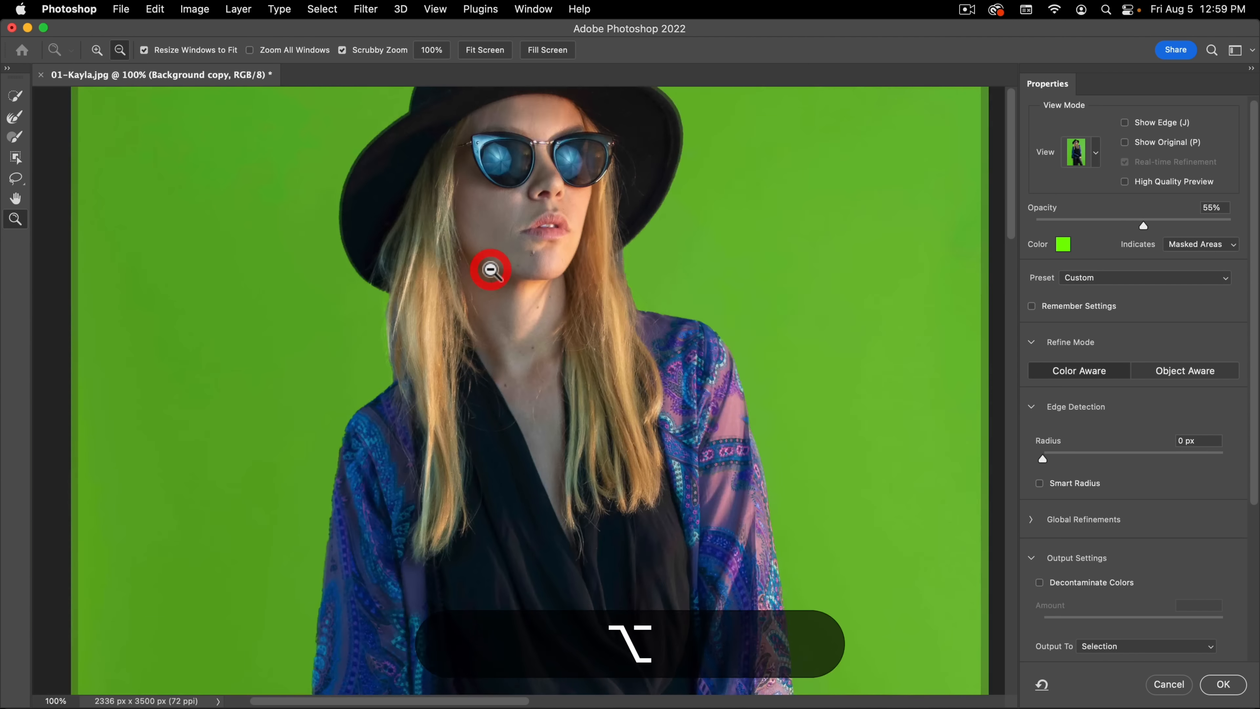
{"action": "left_click", "coordinate": [490, 269], "text": "alt"}
{"action": "left_click", "coordinate": [491, 270], "text": "alt"}
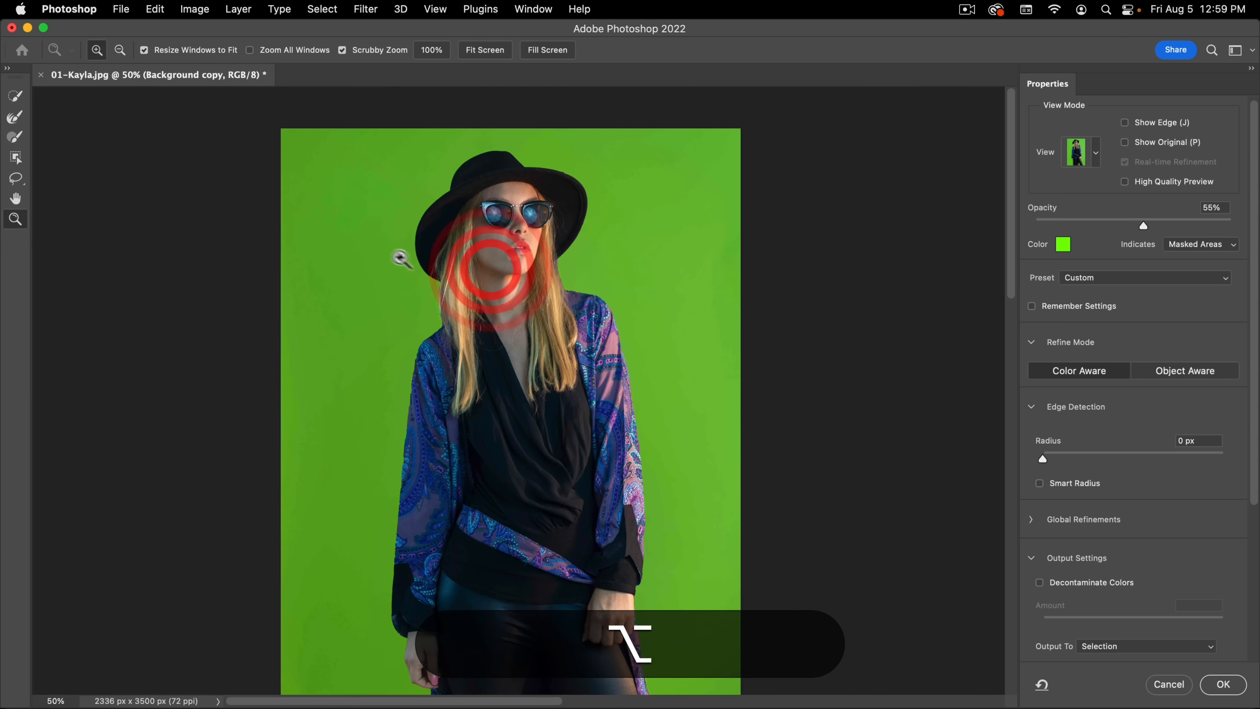
{"action": "left_click", "coordinate": [15, 199]}
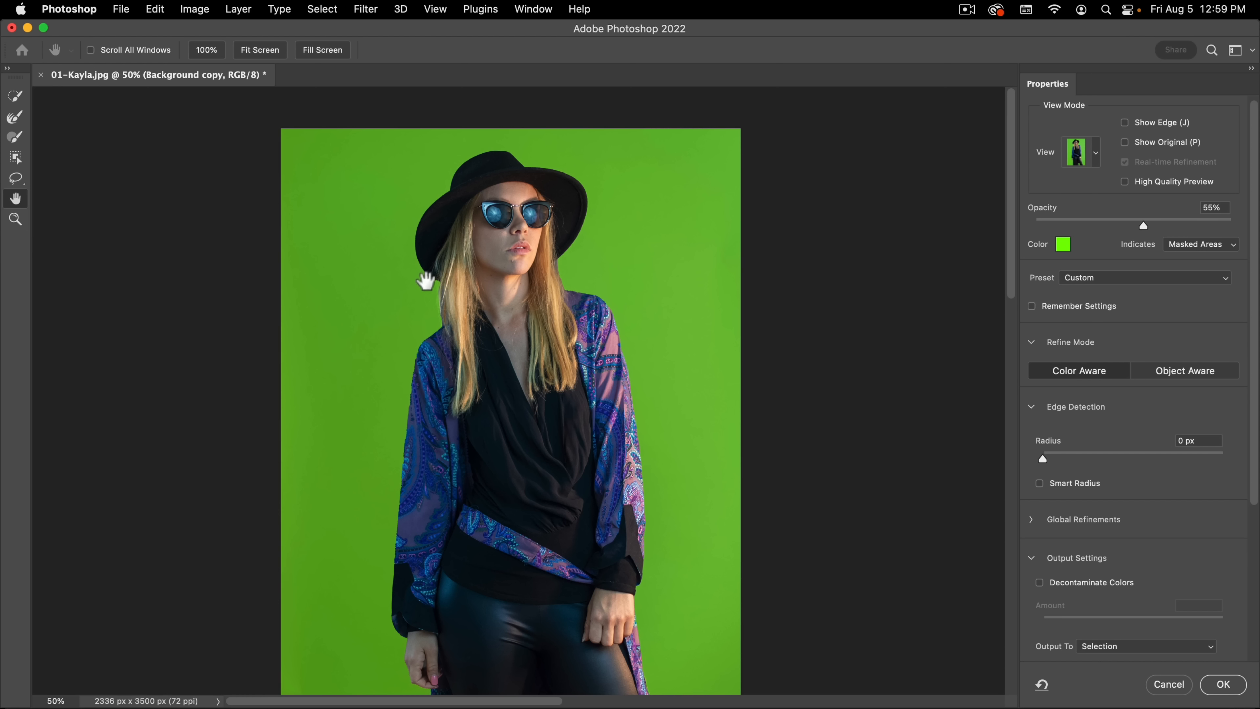
Step: Examine the hair, shoulders and sleeves close up with the Quick Selection tool active, finishing with the whole figure in view
{"action": "left_click", "coordinate": [12, 106]}
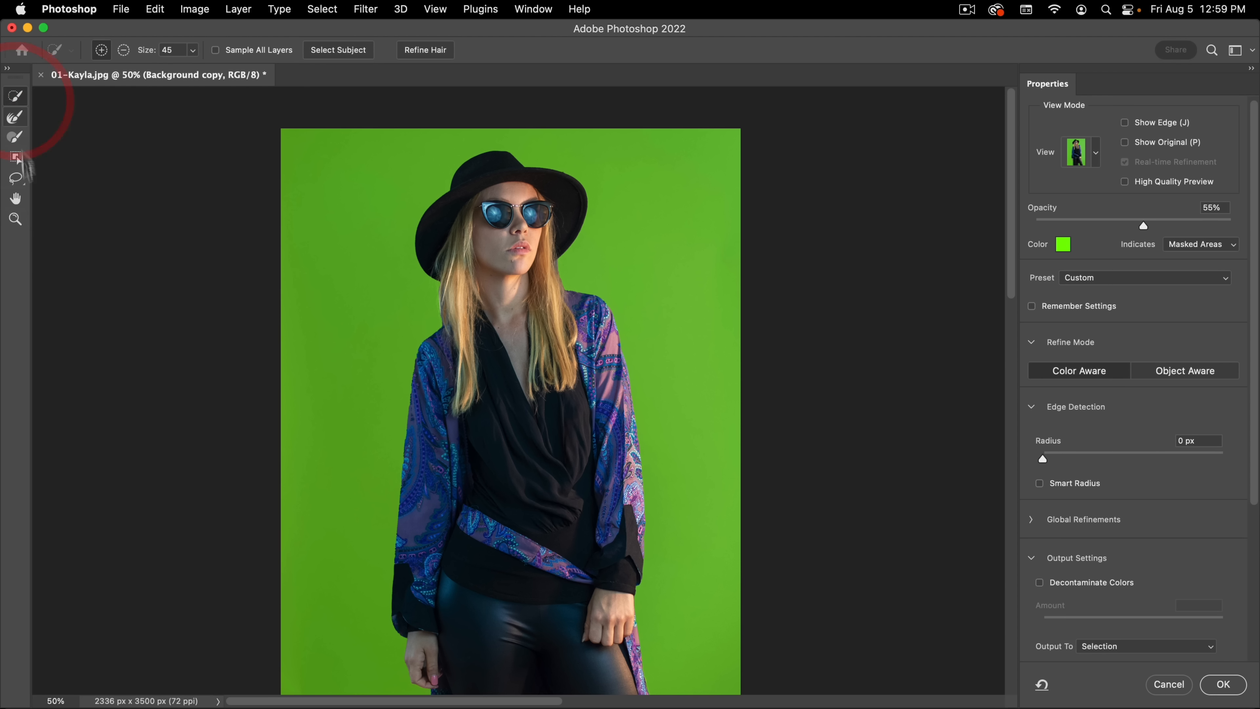
{"action": "left_click_drag", "start_coordinate": [442, 318], "coordinate": [449, 263]}
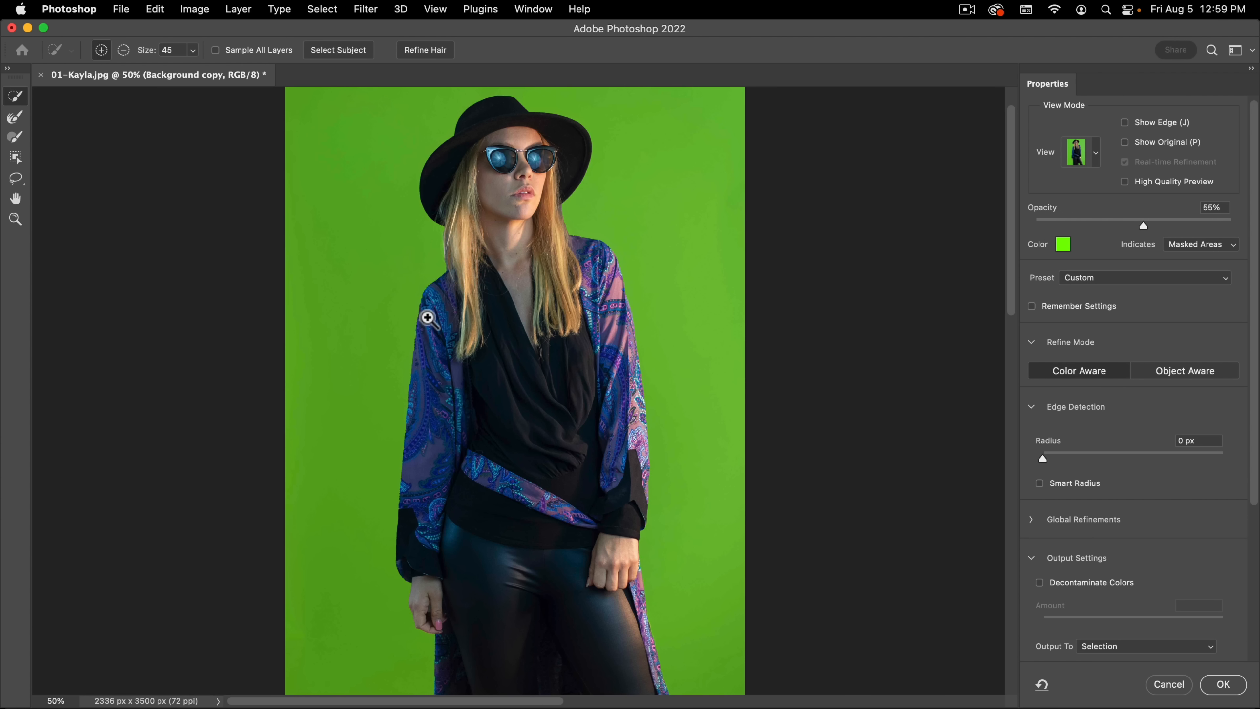
{"action": "left_click_drag", "start_coordinate": [427, 318], "coordinate": [345, 317]}
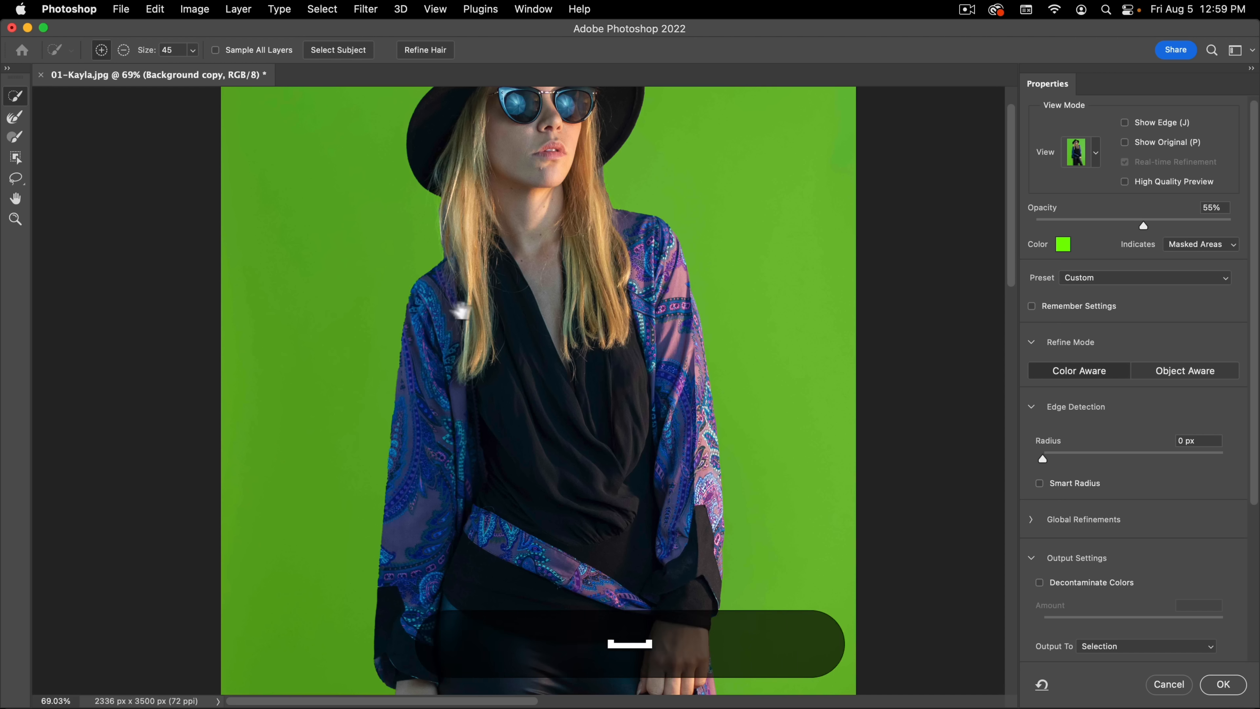
{"action": "left_click_drag", "start_coordinate": [487, 304], "coordinate": [407, 304]}
{"action": "left_click", "coordinate": [406, 308], "text": "super"}
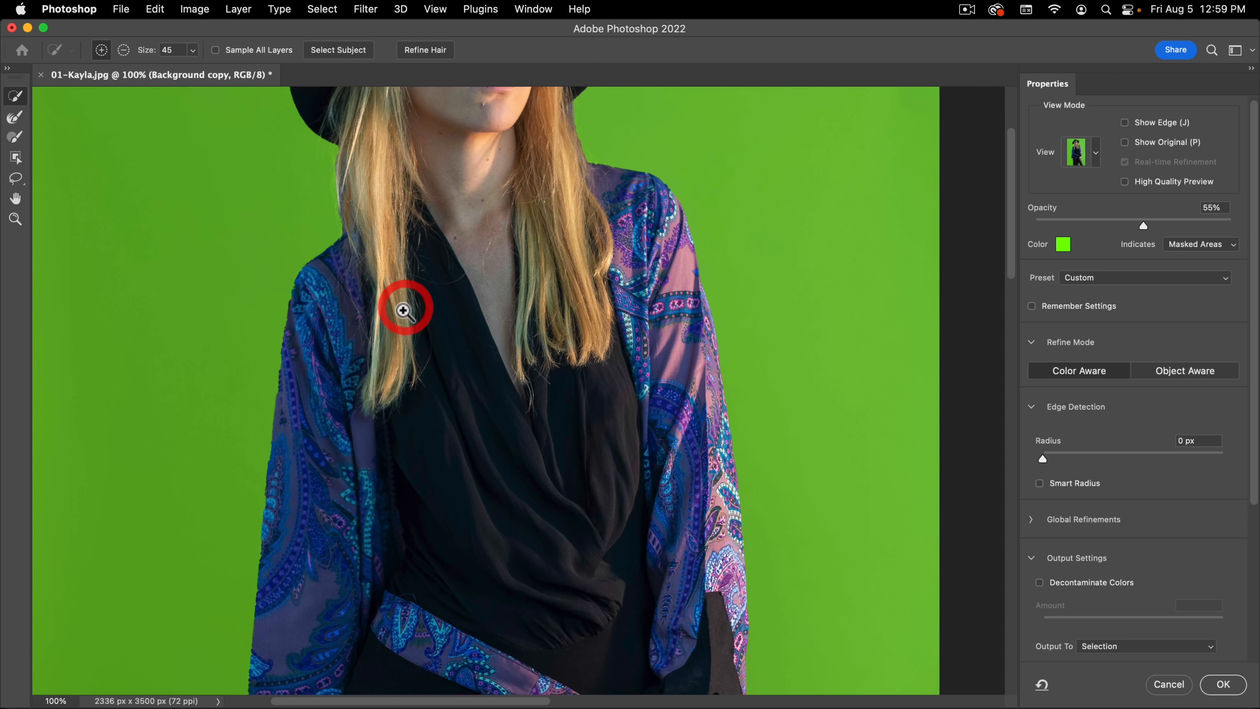
{"action": "left_click", "coordinate": [406, 320], "text": "alt+super"}
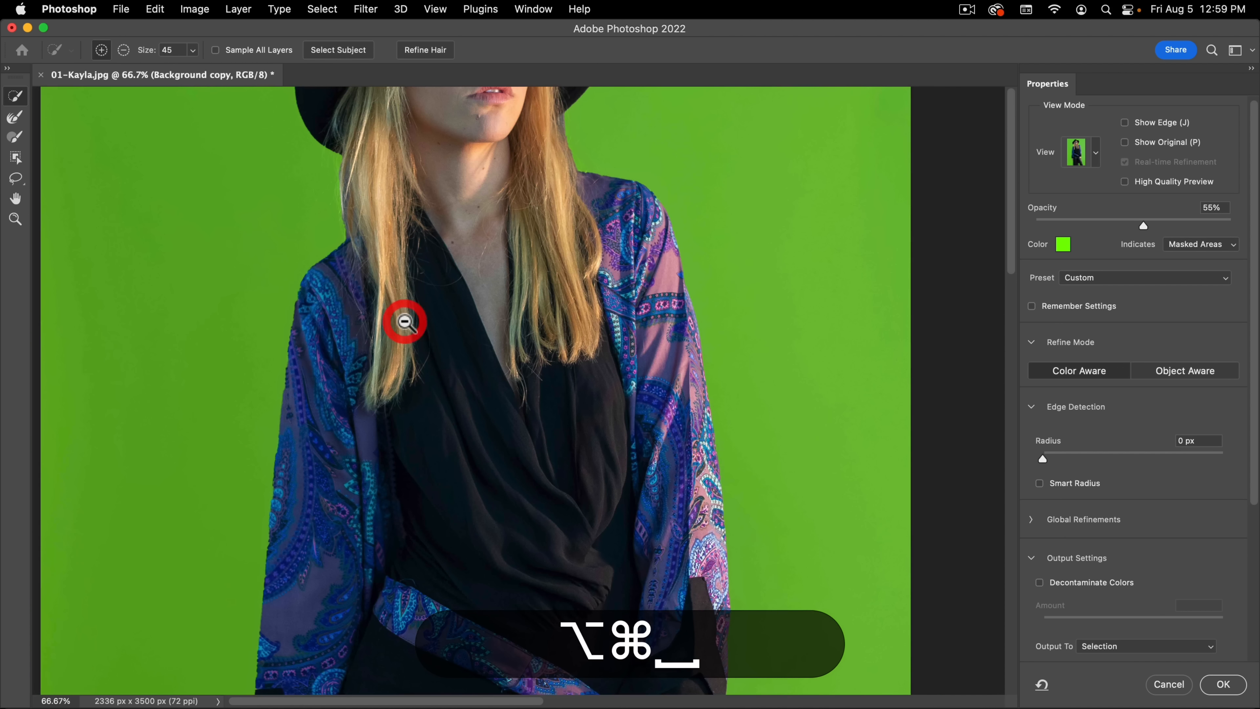
{"action": "left_click", "coordinate": [406, 322], "text": "alt+super"}
{"action": "left_click", "coordinate": [406, 321], "text": "alt+super"}
{"action": "left_click", "coordinate": [406, 321], "text": "alt+super"}
{"action": "left_click", "coordinate": [495, 327], "text": "super"}
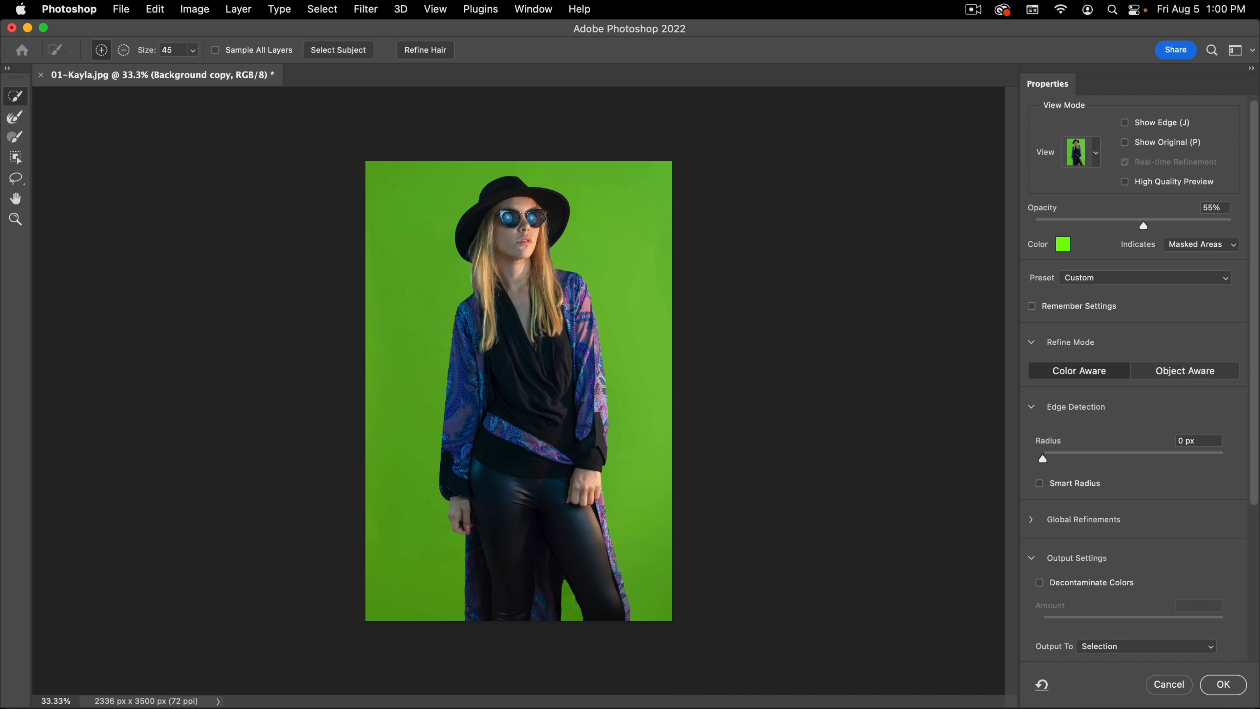
Step: Refine the hair edge between the hat brim and shoulder on the image's left with the size 128 Refine Edge Brush
{"action": "key", "text": "super+space"}
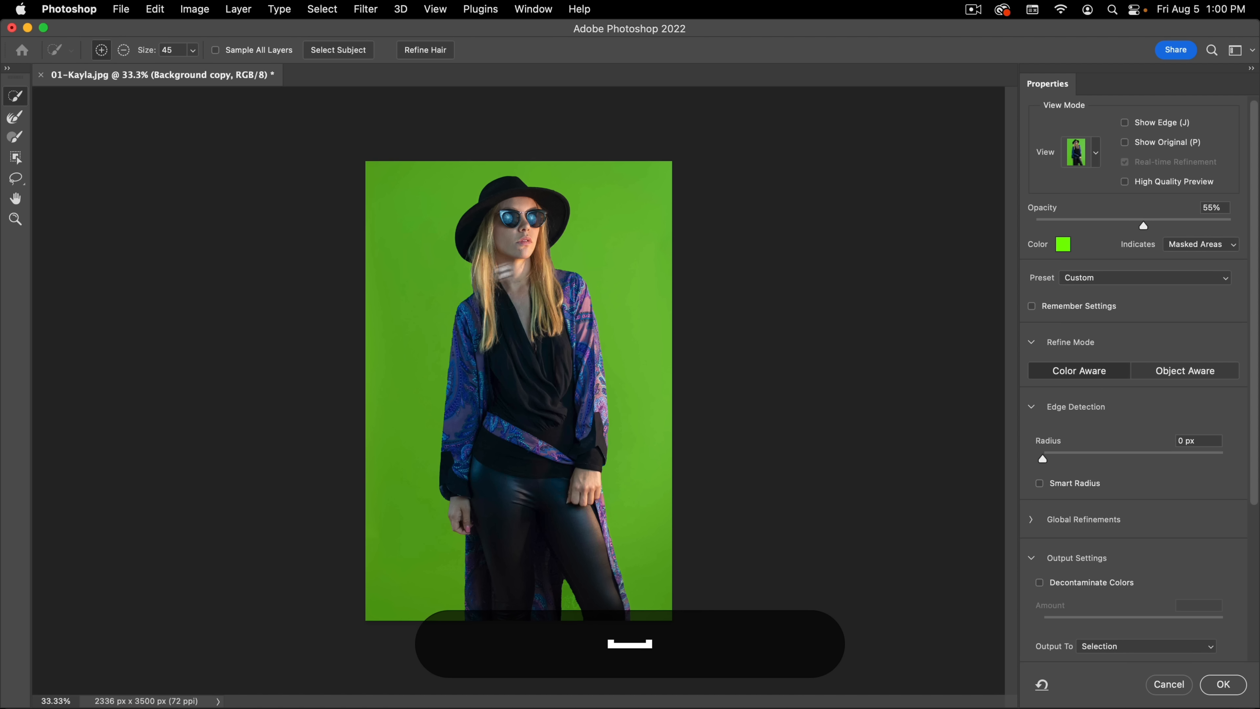
{"action": "left_click_drag", "start_coordinate": [482, 280], "coordinate": [595, 250]}
{"action": "key", "text": "space"}
{"action": "left_click_drag", "start_coordinate": [476, 201], "coordinate": [438, 501]}
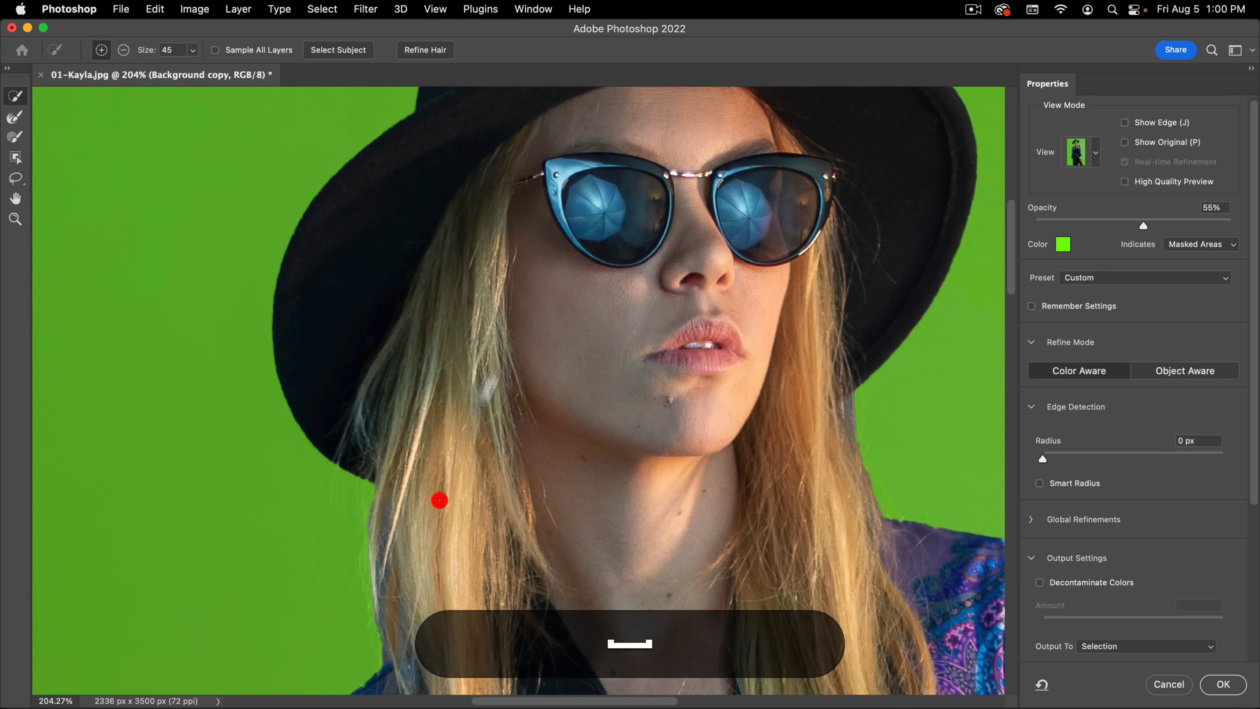
{"action": "left_click_drag", "start_coordinate": [447, 593], "coordinate": [454, 211]}
{"action": "left_click_drag", "start_coordinate": [424, 516], "coordinate": [419, 409]}
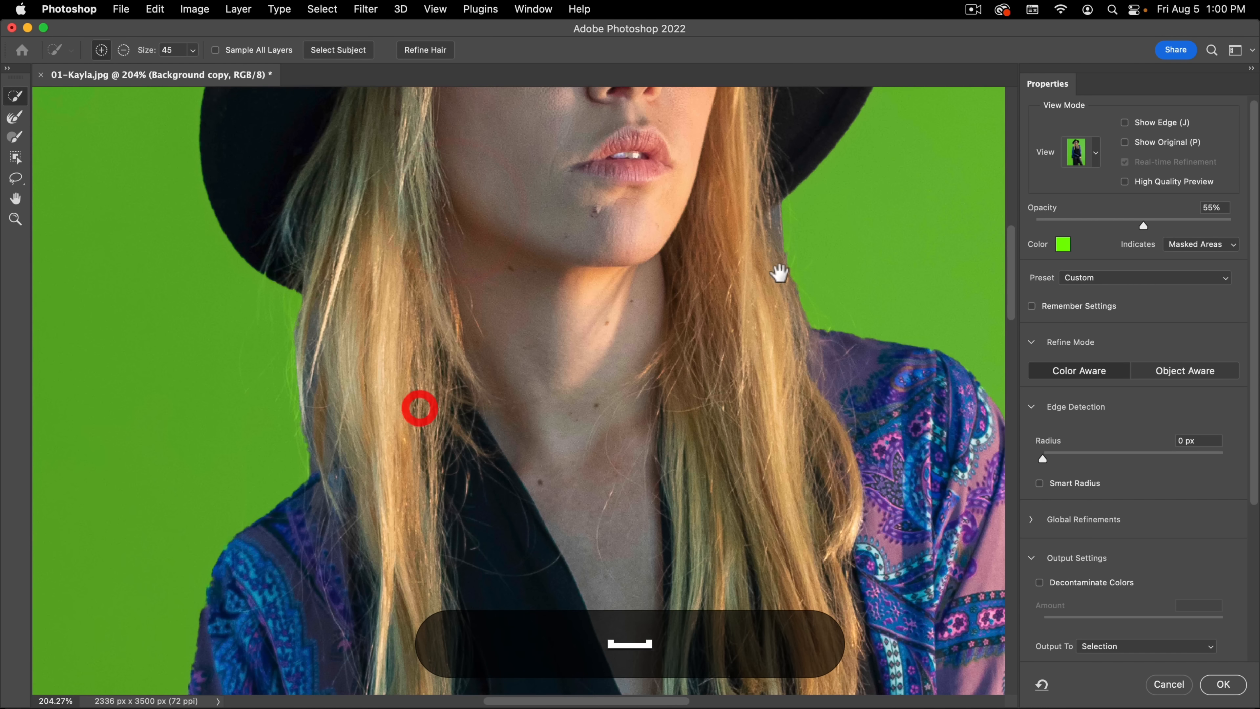
{"action": "key", "text": "space"}
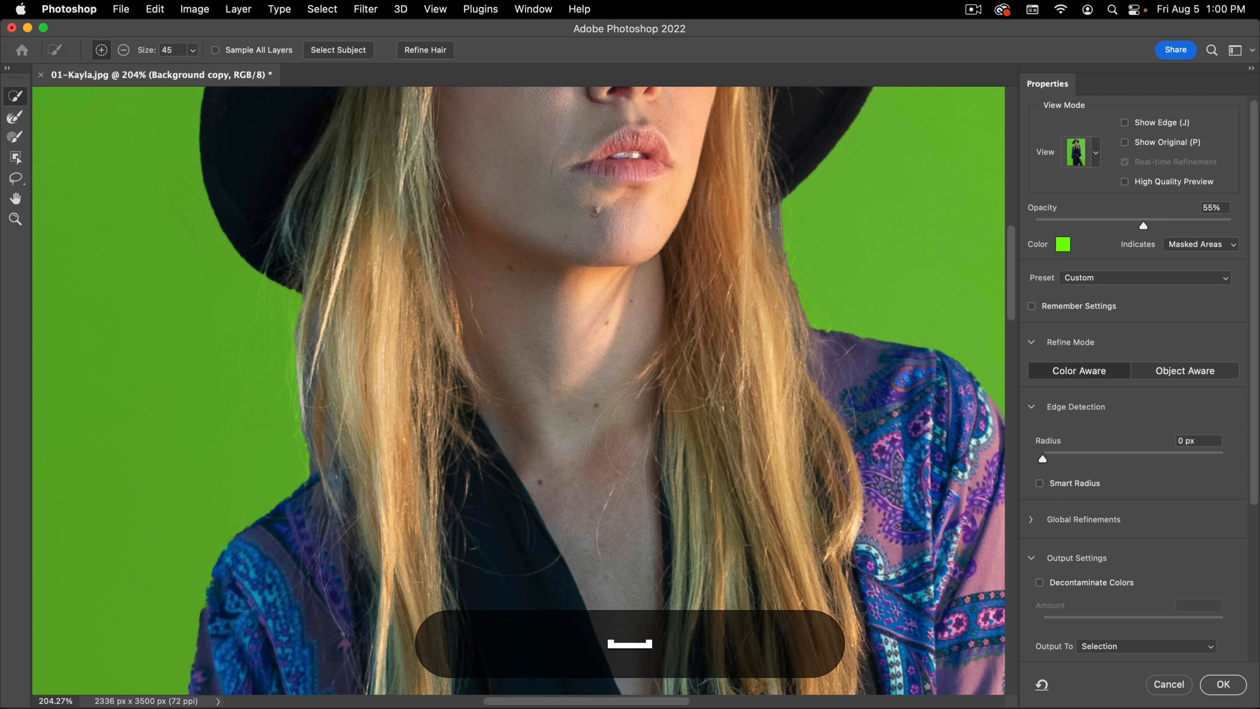
{"action": "left_click", "coordinate": [15, 119]}
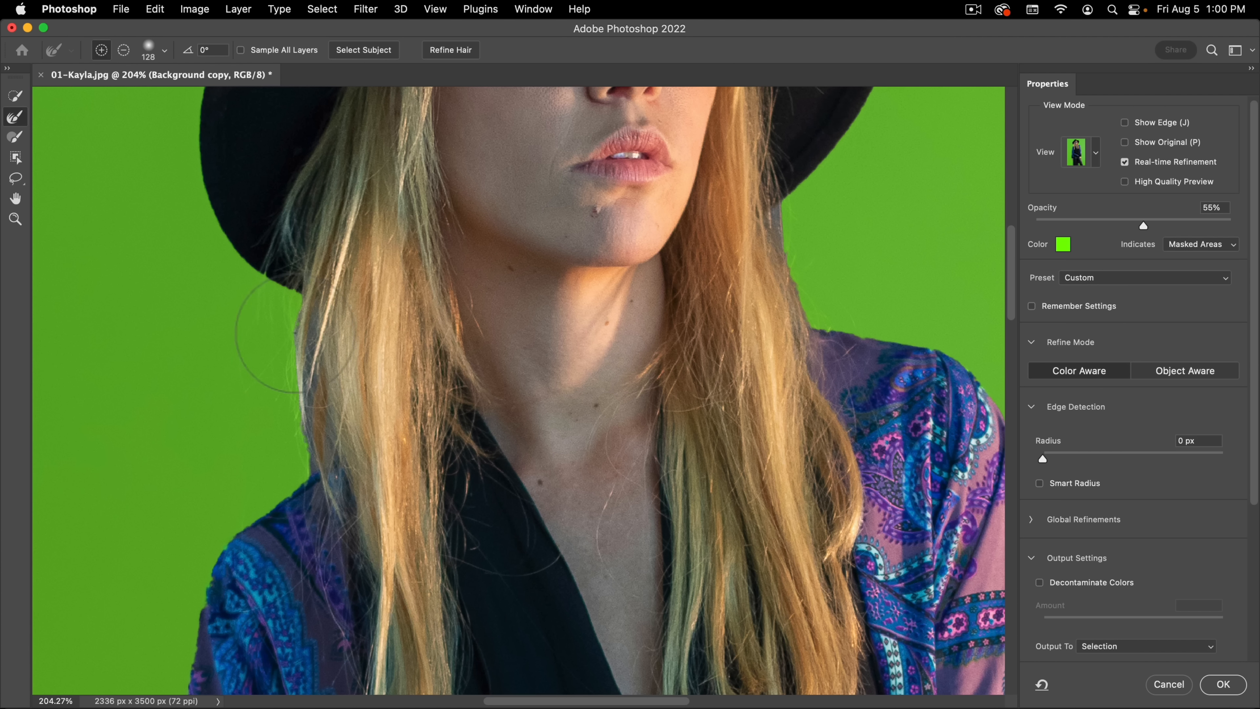
{"action": "left_click", "coordinate": [300, 324]}
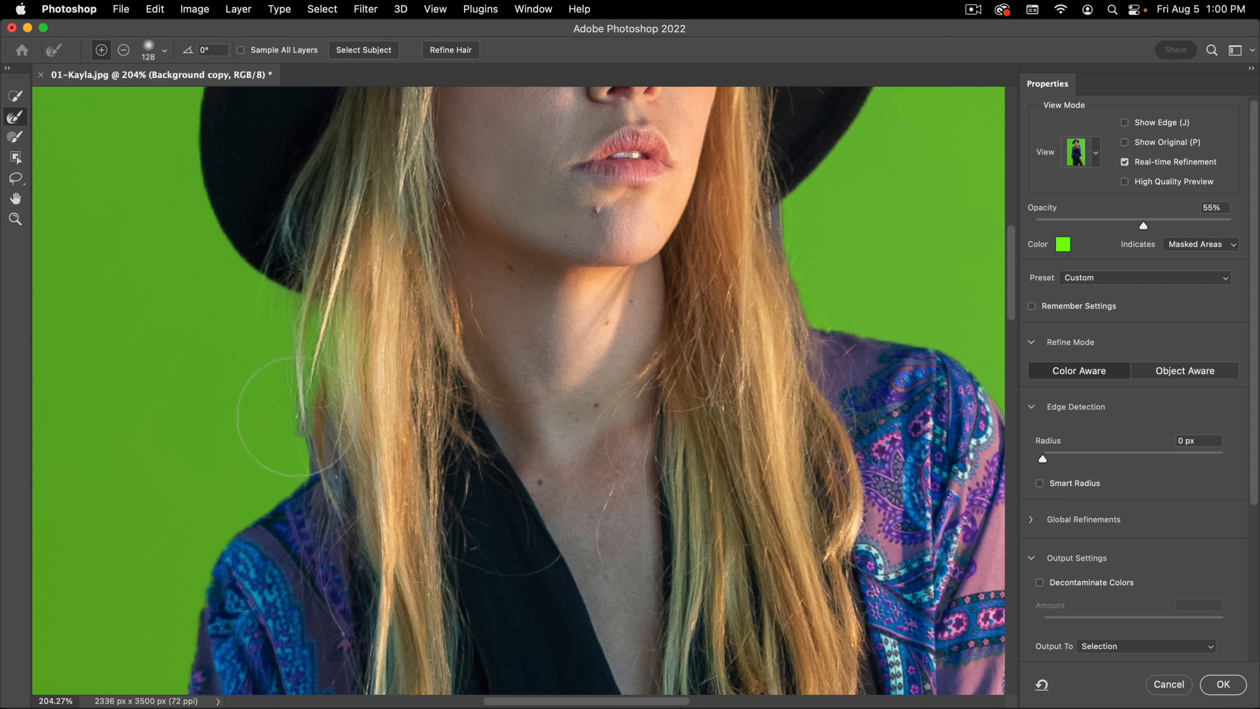
{"action": "left_click_drag", "start_coordinate": [288, 439], "coordinate": [326, 416]}
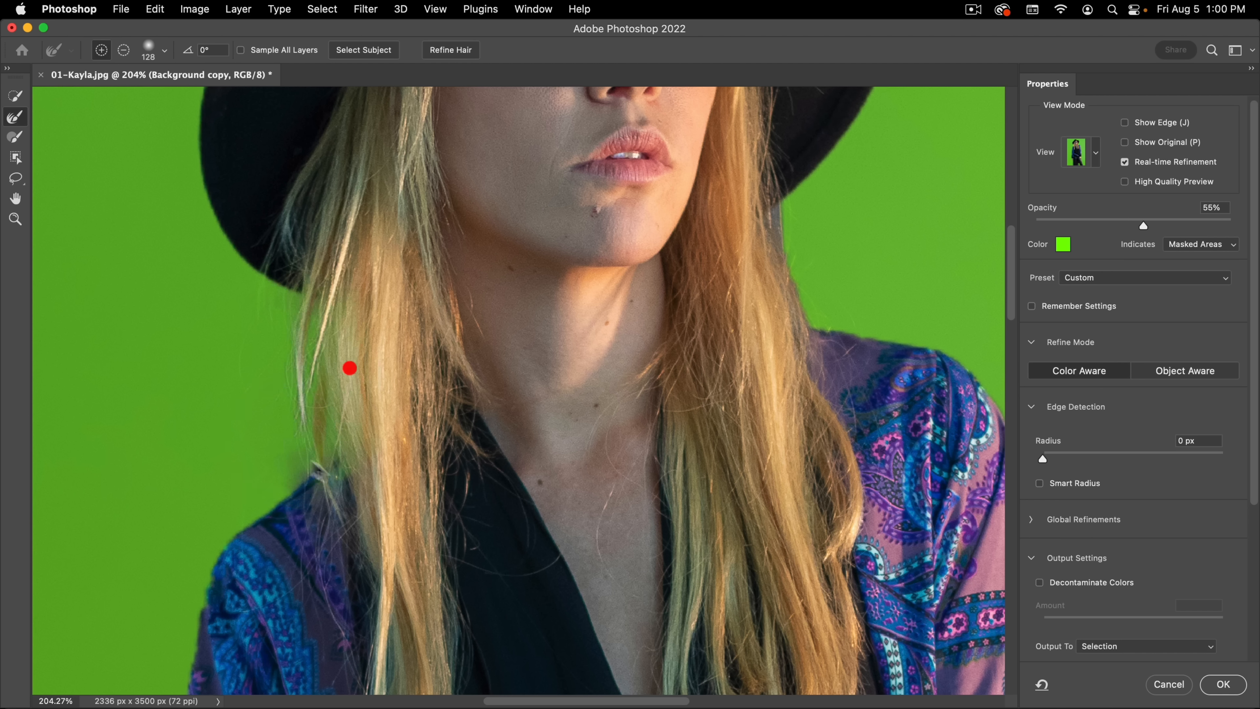
{"action": "left_click", "coordinate": [349, 367]}
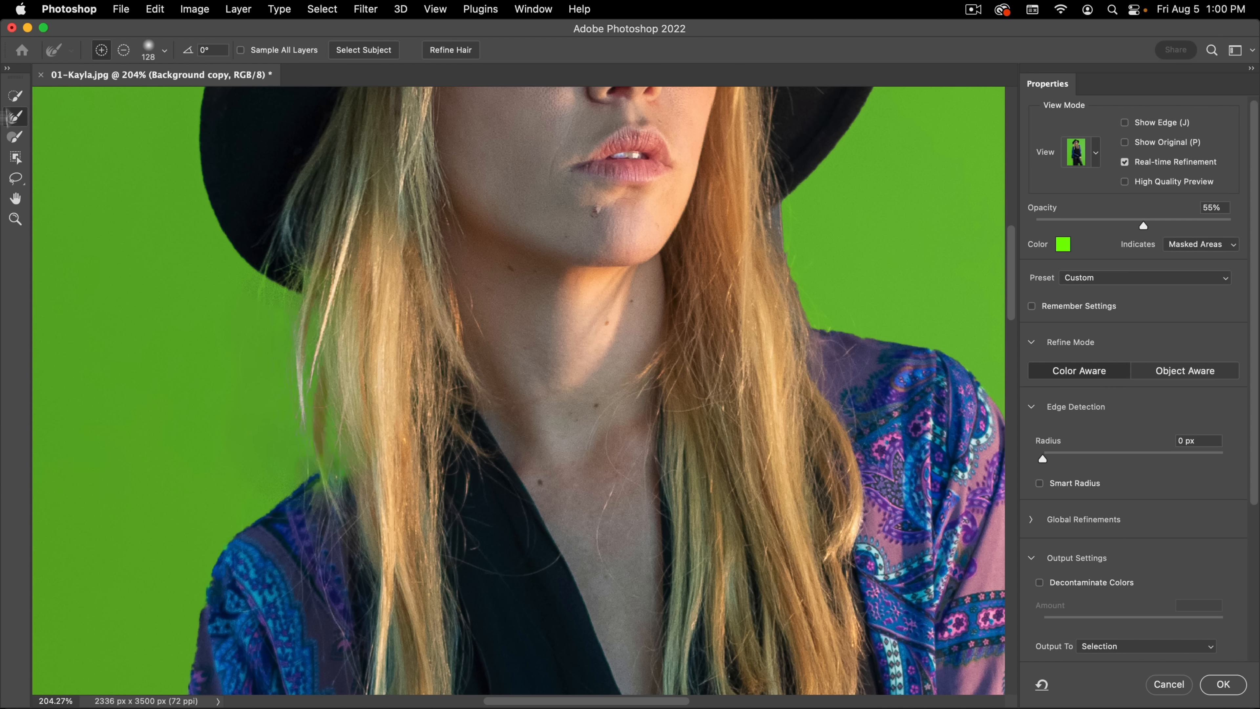
Step: In Black & White view, paint the hat brim and shoulder around the left-side hair solid white with a size 128 Brush
{"action": "key", "text": "space"}
{"action": "left_click_drag", "start_coordinate": [269, 205], "coordinate": [303, 174]}
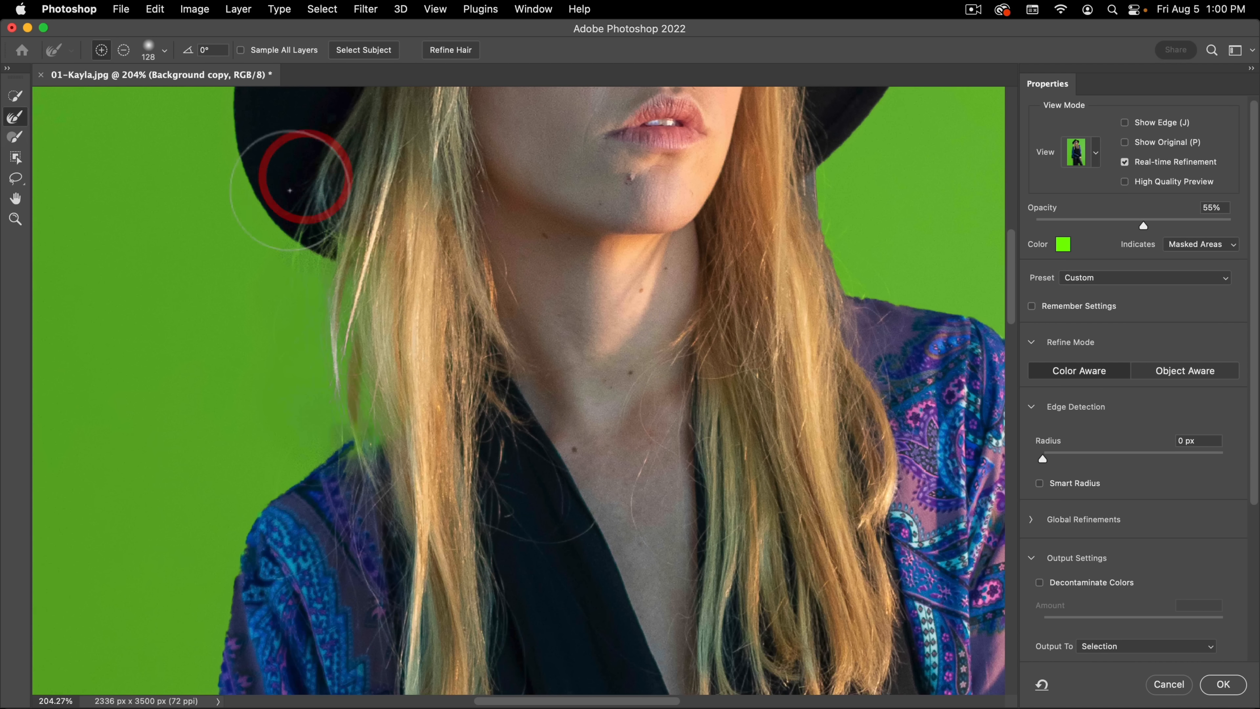
{"action": "key", "text": "k"}
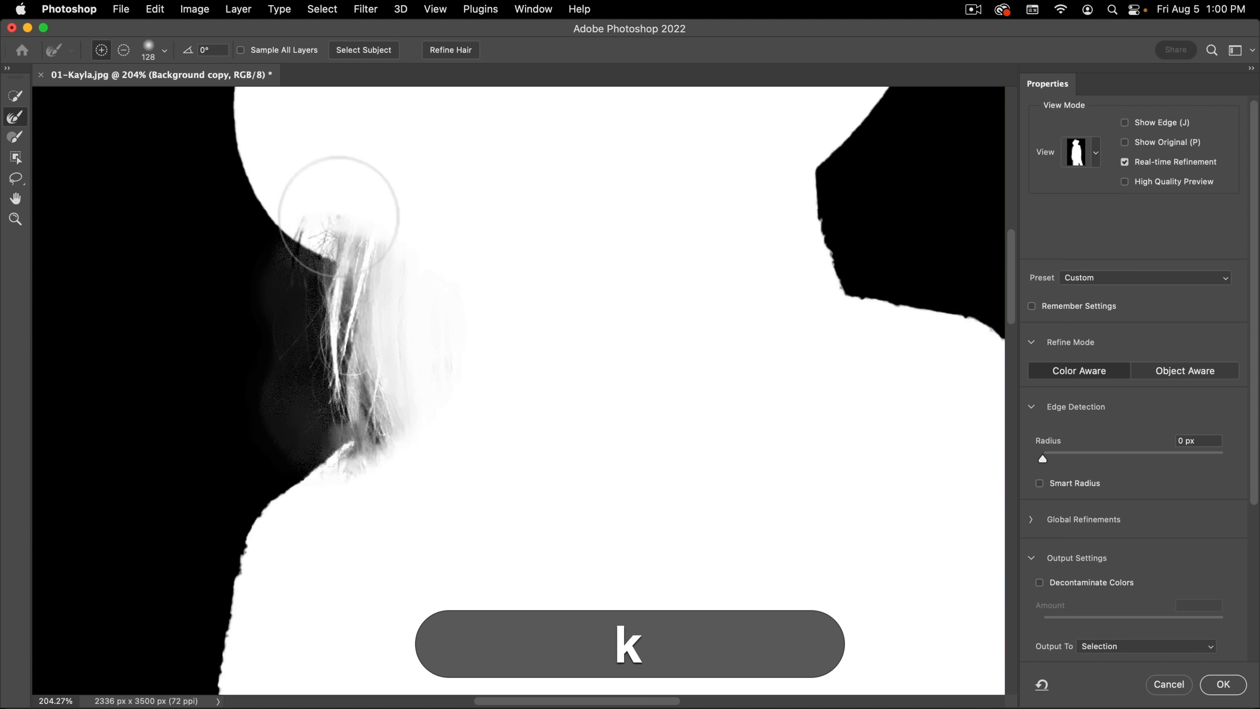
{"action": "left_click", "coordinate": [15, 137]}
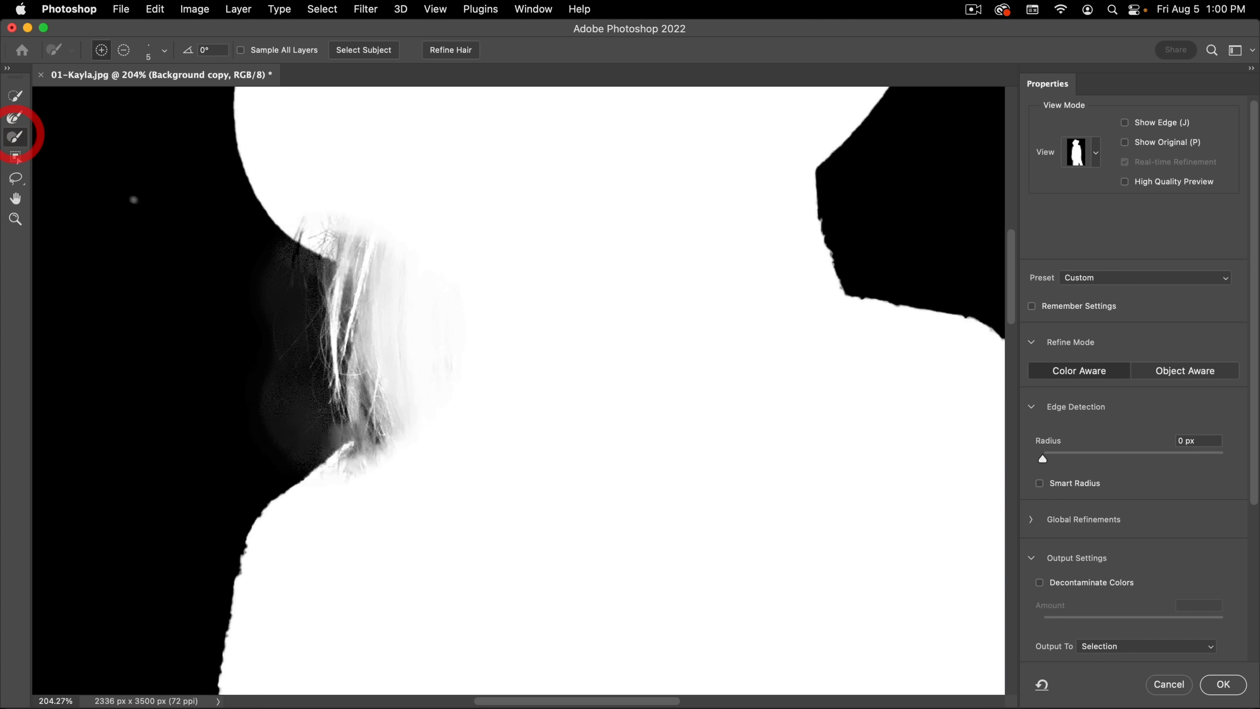
{"action": "left_click_drag", "start_coordinate": [324, 190], "coordinate": [430, 180]}
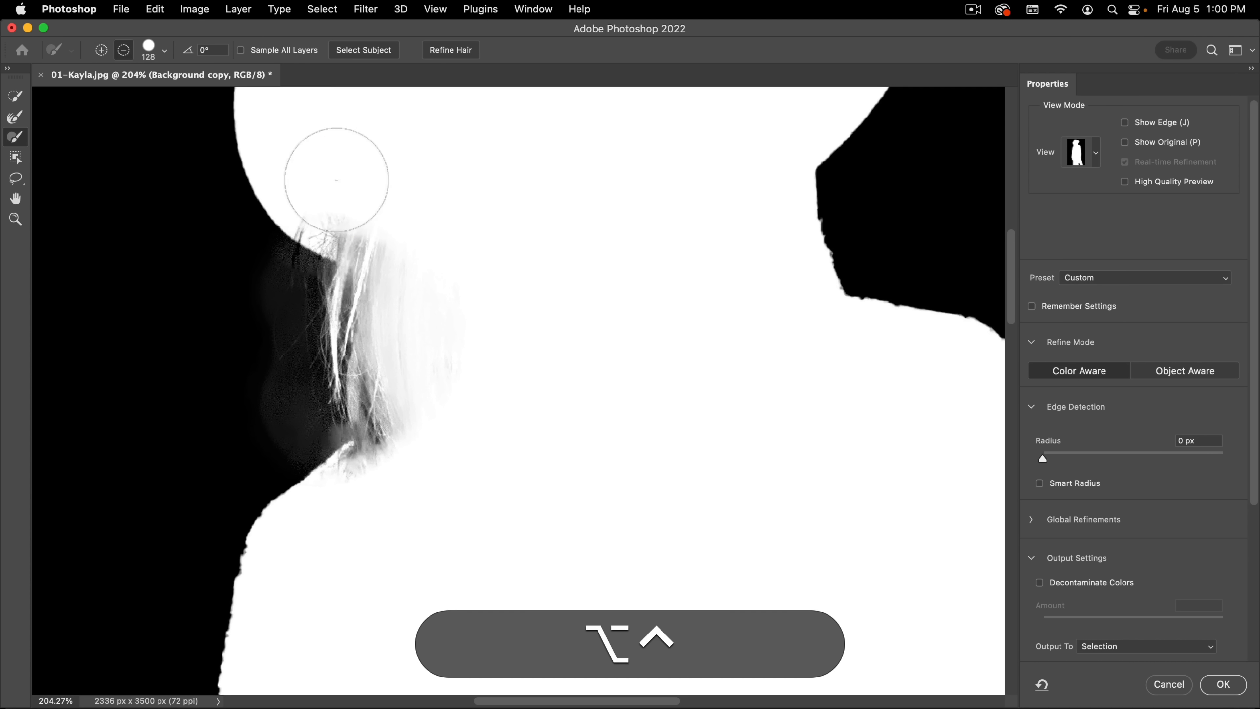
{"action": "left_click_drag", "start_coordinate": [347, 201], "coordinate": [394, 219]}
{"action": "left_click_drag", "start_coordinate": [369, 518], "coordinate": [397, 498]}
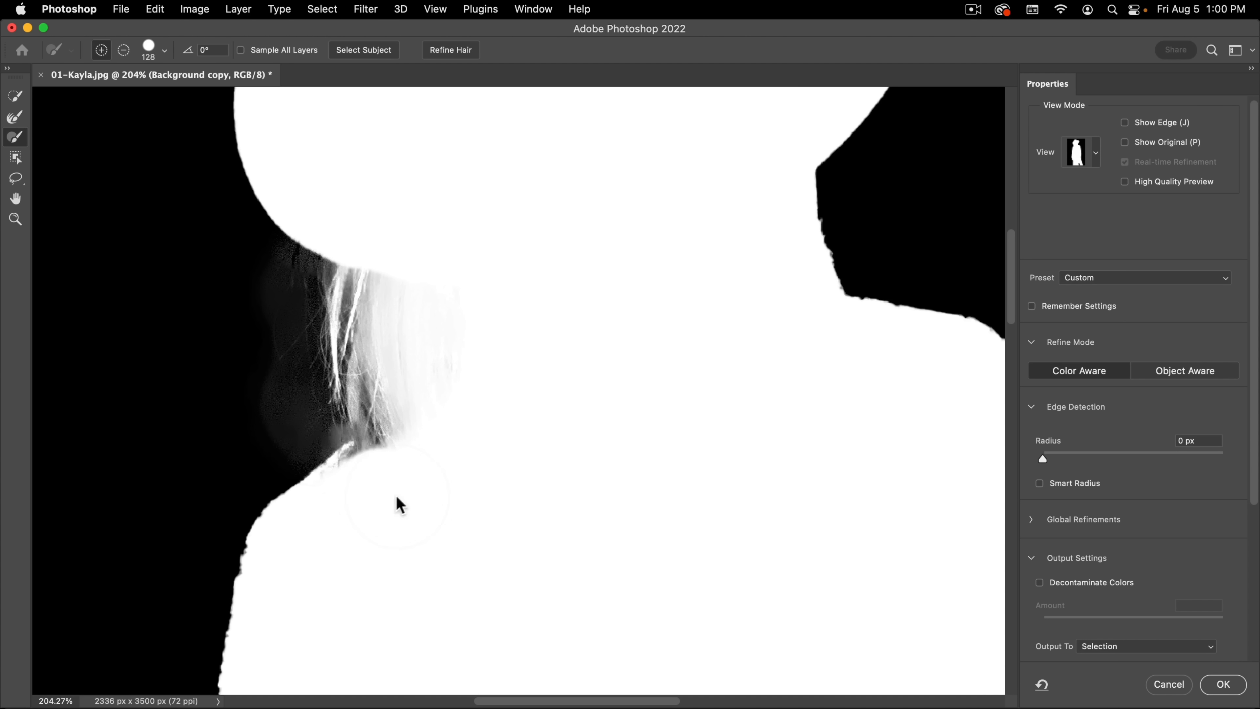
Step: Switch to Overlay view at 14% opacity and refine the hair edge on the image's right with the Refine Edge Brush
{"action": "key", "text": "v"}
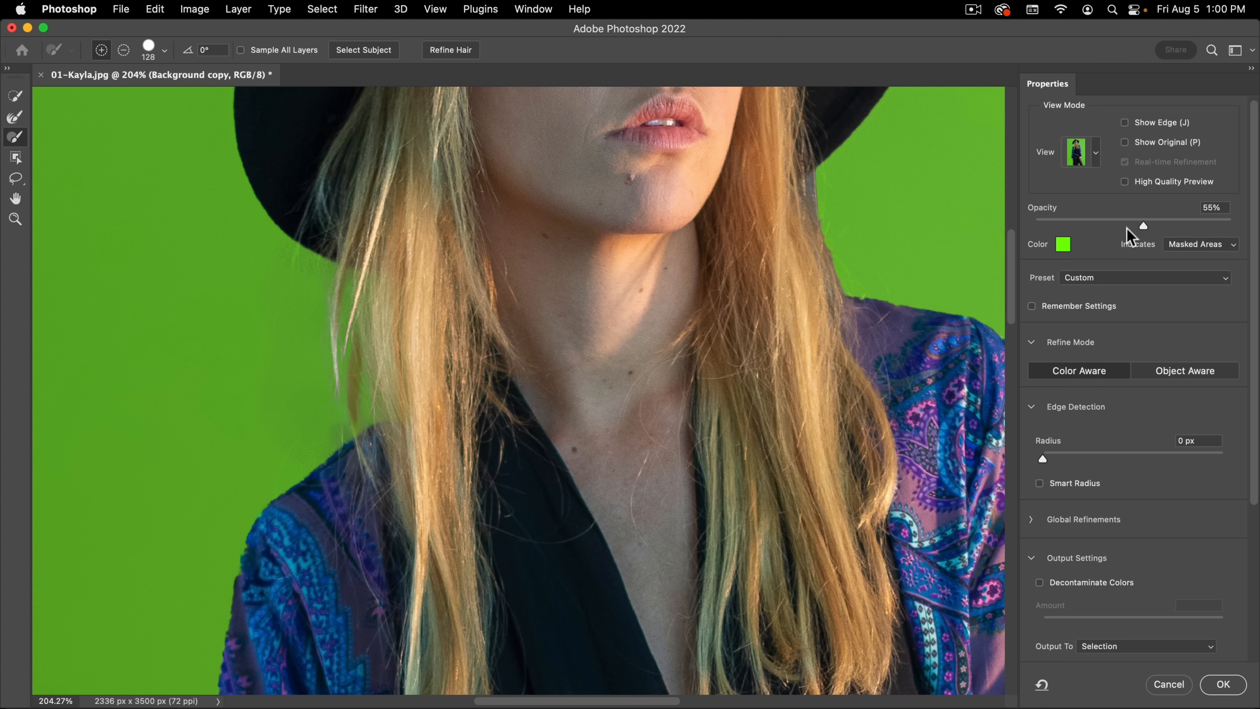
{"action": "left_click_drag", "start_coordinate": [1143, 225], "coordinate": [1064, 233]}
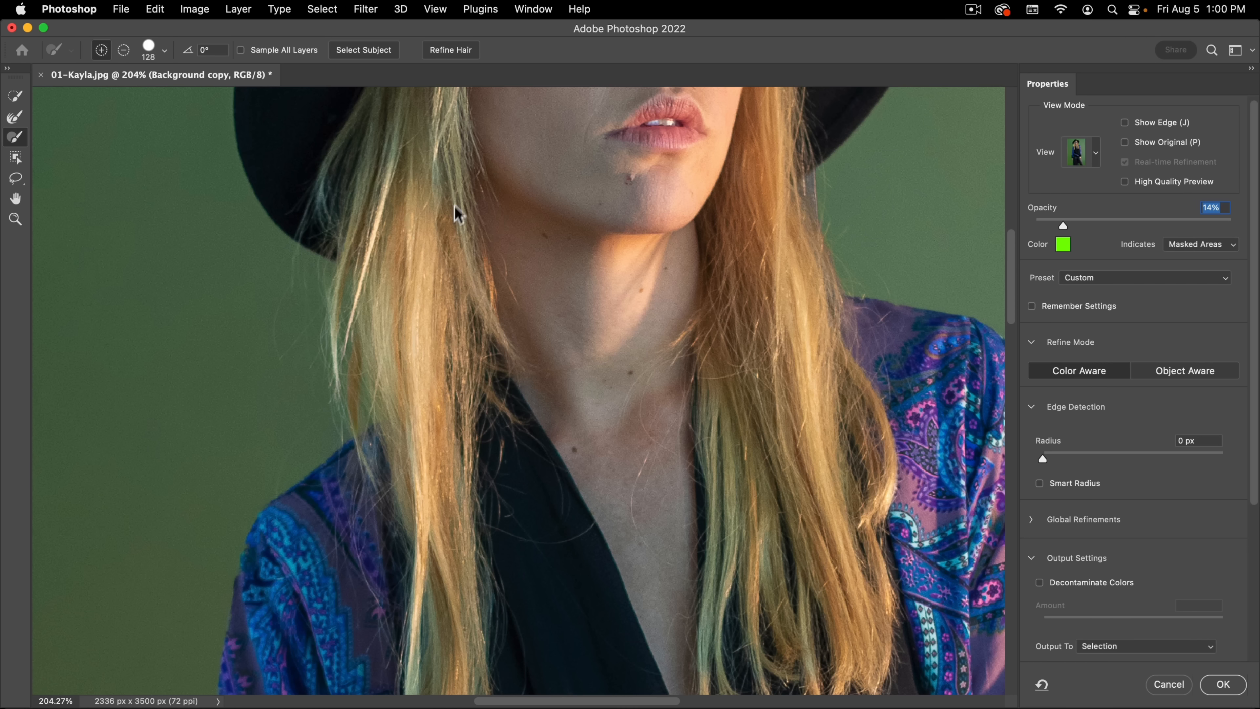
{"action": "key", "text": "space"}
{"action": "left_click_drag", "start_coordinate": [631, 364], "coordinate": [401, 430]}
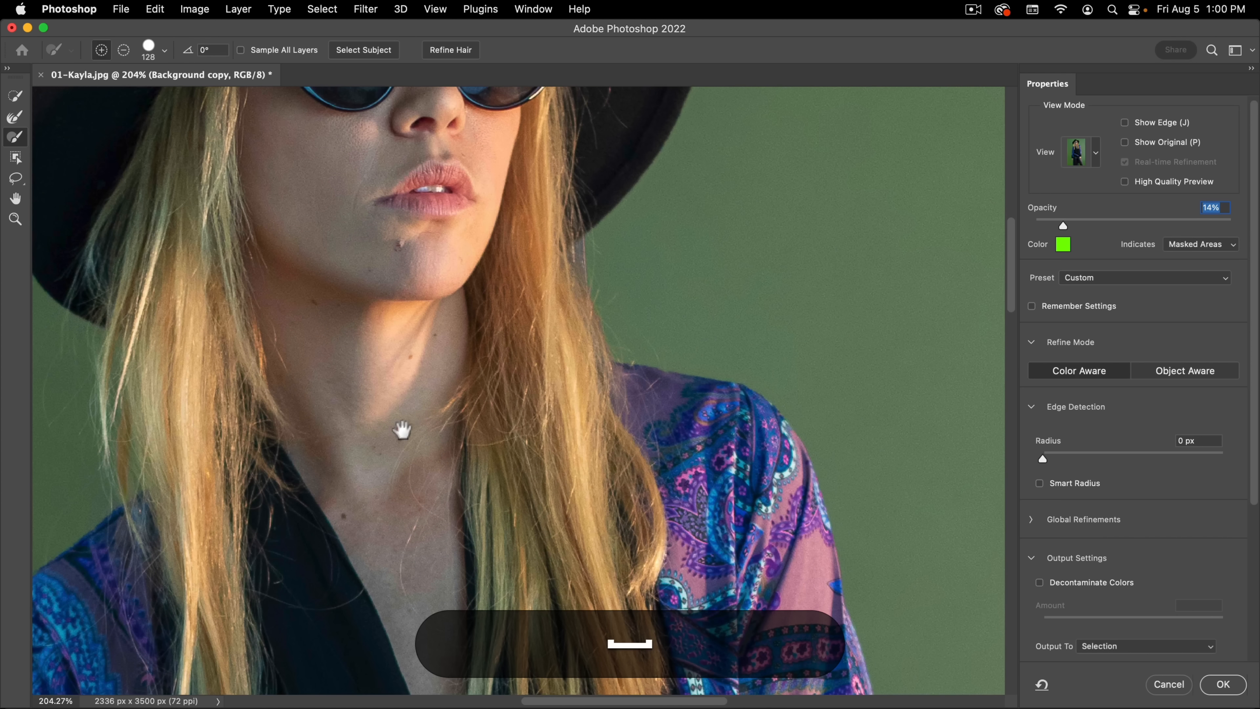
{"action": "left_click", "coordinate": [20, 118]}
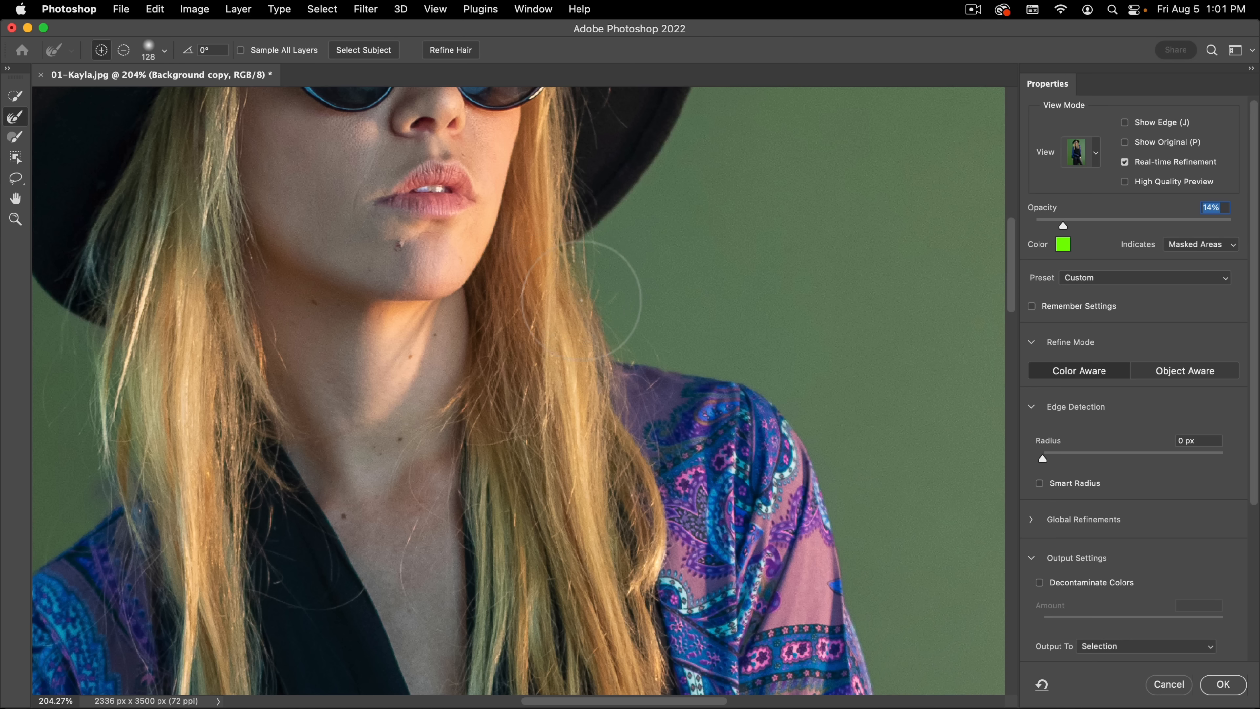
{"action": "left_click_drag", "start_coordinate": [573, 264], "coordinate": [573, 264]}
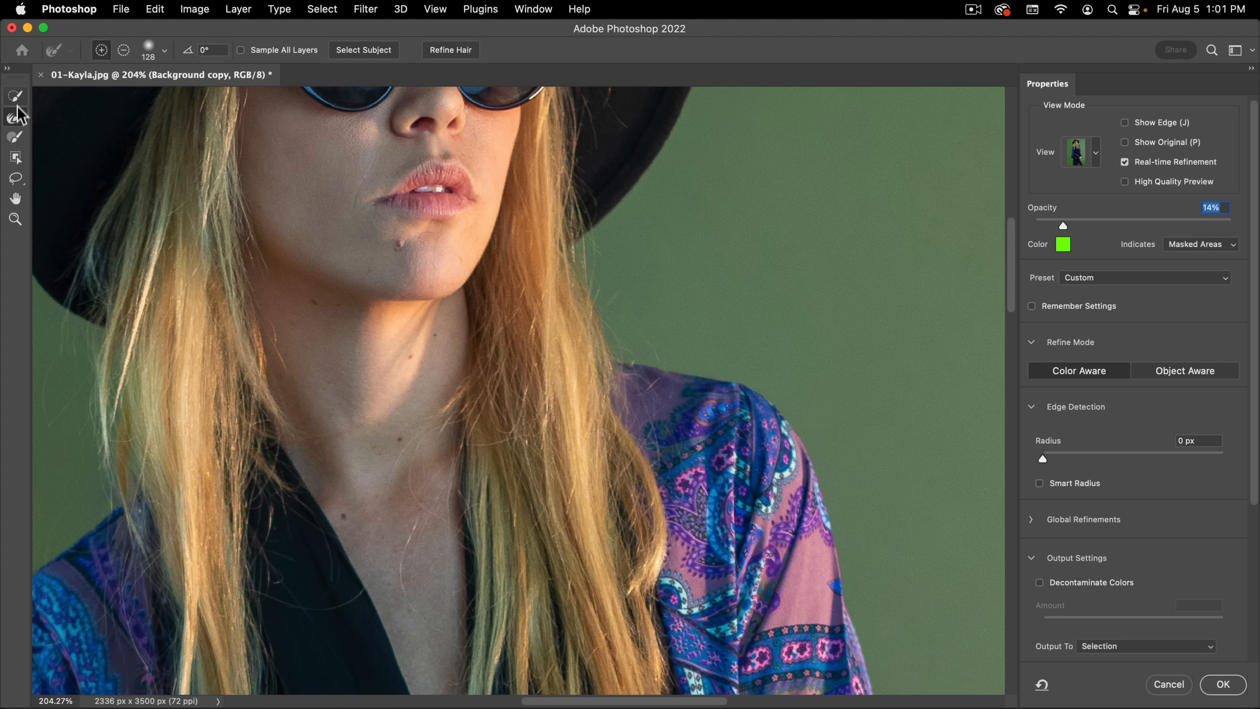
Step: In Black & White view, paint the right shoulder edge solid white and subtract the gray haze beside the hair with the Brush
{"action": "left_click", "coordinate": [15, 138]}
{"action": "key", "text": "k"}
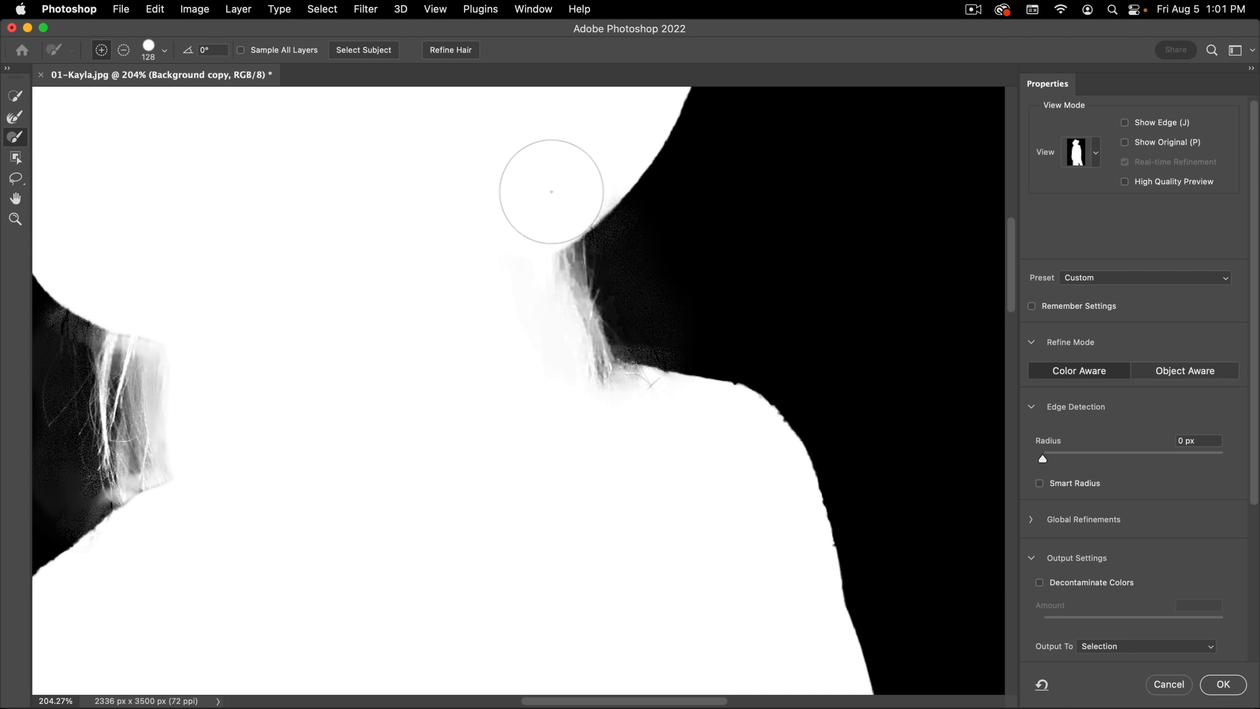
{"action": "left_click_drag", "start_coordinate": [599, 411], "coordinate": [652, 433]}
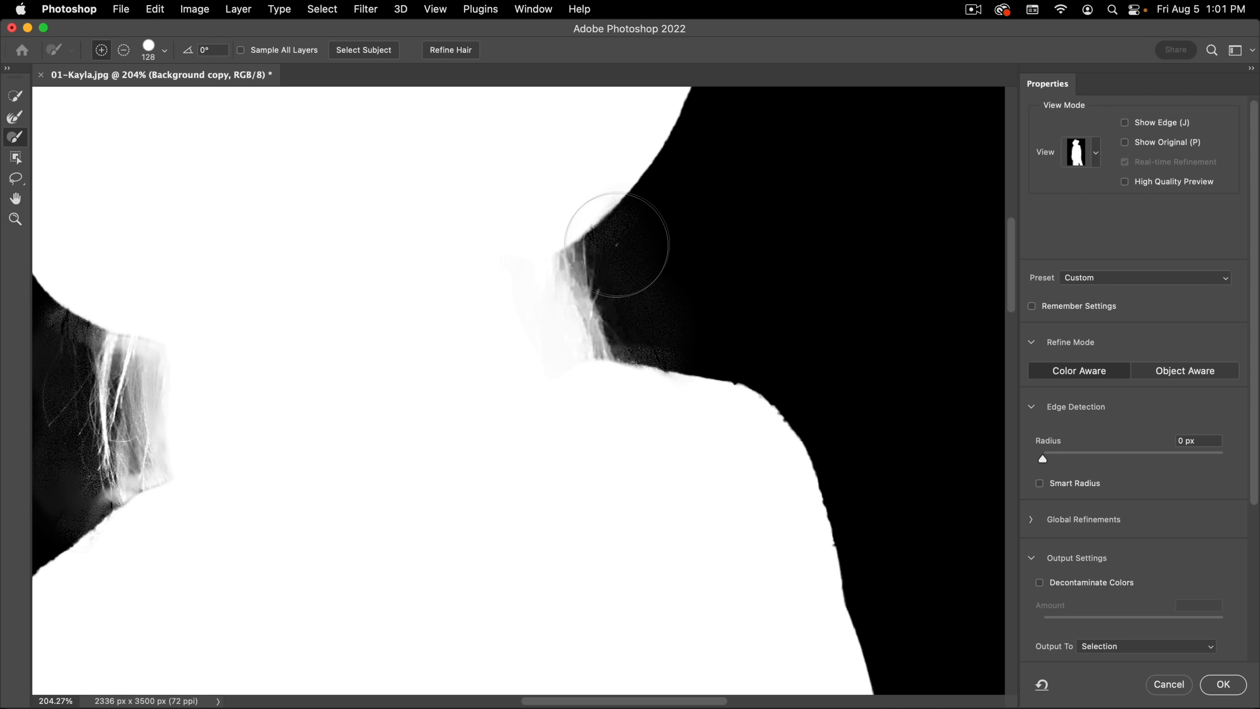
{"action": "mouse_move", "coordinate": [650, 243]}
{"action": "left_mouse_down", "text": "ctrl+alt"}
{"action": "mouse_move", "coordinate": [607, 266]}
{"action": "mouse_move", "coordinate": [637, 222]}
{"action": "mouse_move", "coordinate": [616, 246]}
{"action": "mouse_move", "coordinate": [639, 290]}
{"action": "mouse_move", "coordinate": [639, 336]}
{"action": "mouse_move", "coordinate": [681, 348]}
{"action": "mouse_move", "coordinate": [635, 284]}
{"action": "left_mouse_up", "text": "ctrl+alt"}
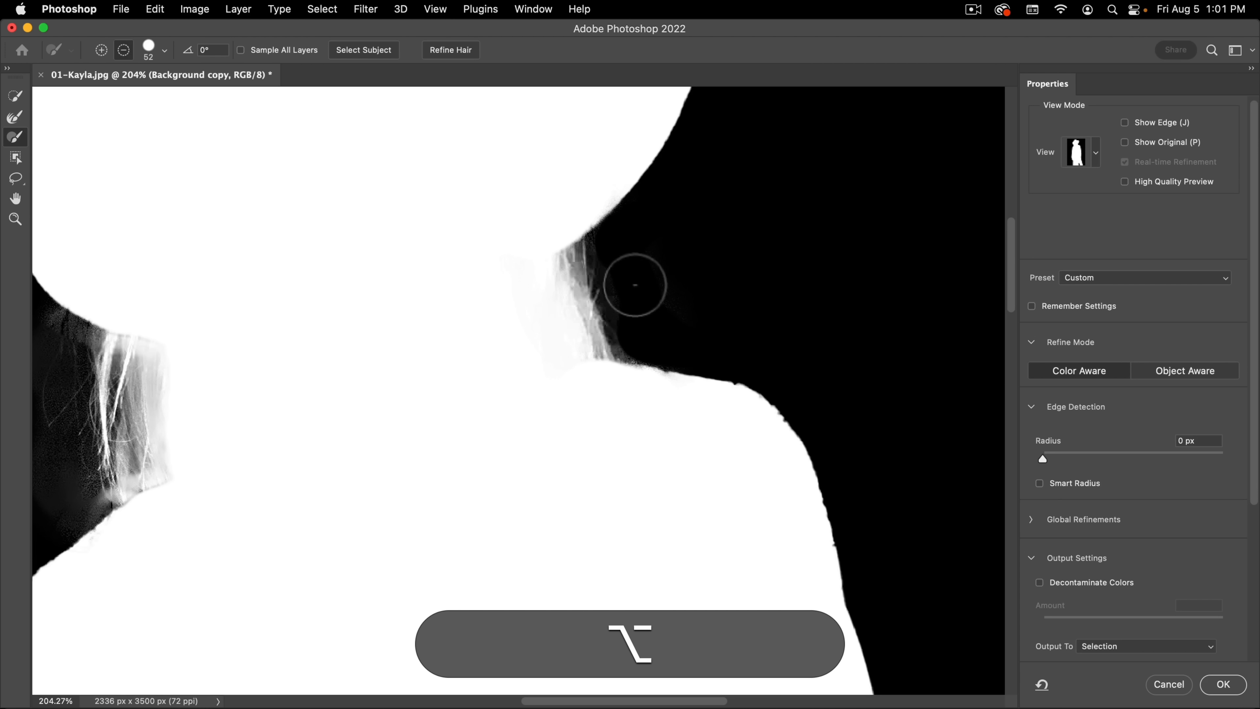
Step: Subtract the gray haze beside the hair on the image's left with the Brush, between the hat brim and the shoulder
{"action": "key", "text": "space"}
{"action": "left_click_drag", "start_coordinate": [142, 344], "coordinate": [499, 245]}
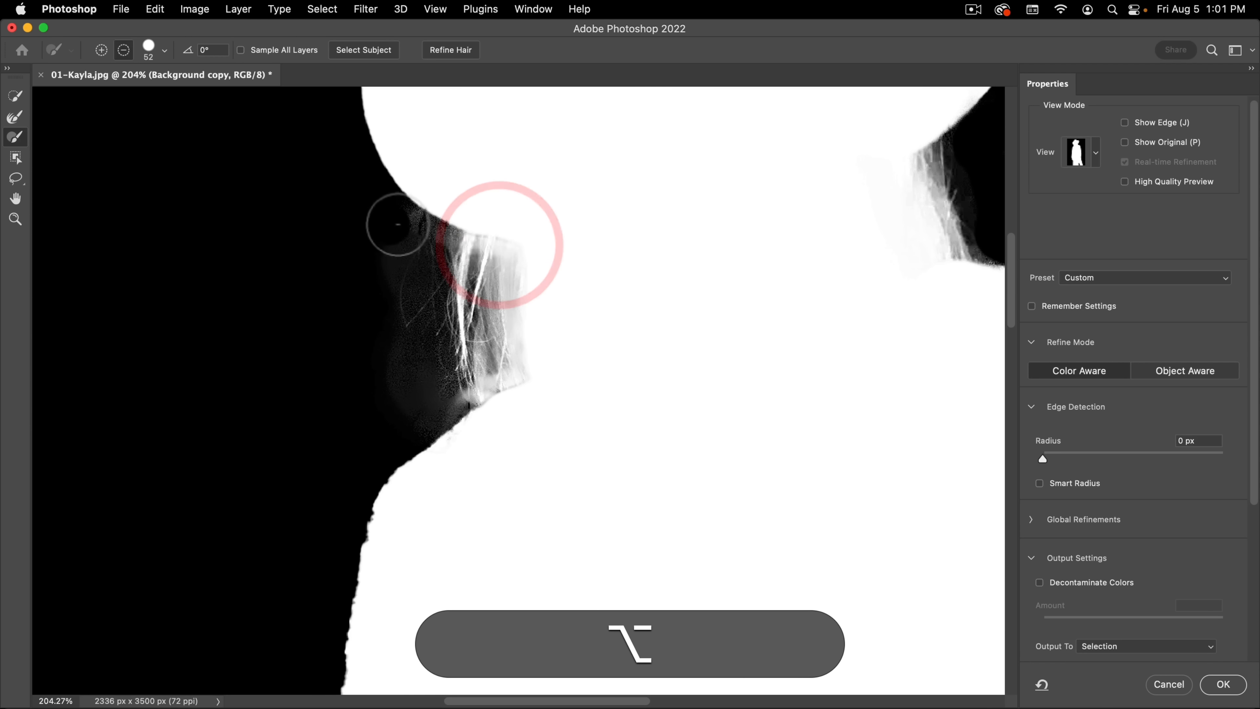
{"action": "mouse_move", "coordinate": [395, 221]}
{"action": "left_mouse_down", "text": "alt"}
{"action": "mouse_move", "coordinate": [428, 239]}
{"action": "mouse_move", "coordinate": [427, 258]}
{"action": "mouse_move", "coordinate": [436, 241]}
{"action": "mouse_move", "coordinate": [406, 335]}
{"action": "mouse_move", "coordinate": [417, 314]}
{"action": "mouse_move", "coordinate": [422, 328]}
{"action": "mouse_move", "coordinate": [422, 293]}
{"action": "mouse_move", "coordinate": [441, 406]}
{"action": "mouse_move", "coordinate": [416, 424]}
{"action": "mouse_move", "coordinate": [399, 386]}
{"action": "mouse_move", "coordinate": [423, 303]}
{"action": "mouse_move", "coordinate": [407, 251]}
{"action": "mouse_move", "coordinate": [390, 316]}
{"action": "mouse_move", "coordinate": [382, 377]}
{"action": "left_mouse_up", "text": "alt"}
{"action": "left_click_drag", "start_coordinate": [465, 299], "coordinate": [385, 337], "text": "alt"}
{"action": "left_click_drag", "start_coordinate": [592, 439], "coordinate": [495, 329]}
{"action": "left_click", "coordinate": [495, 329]}
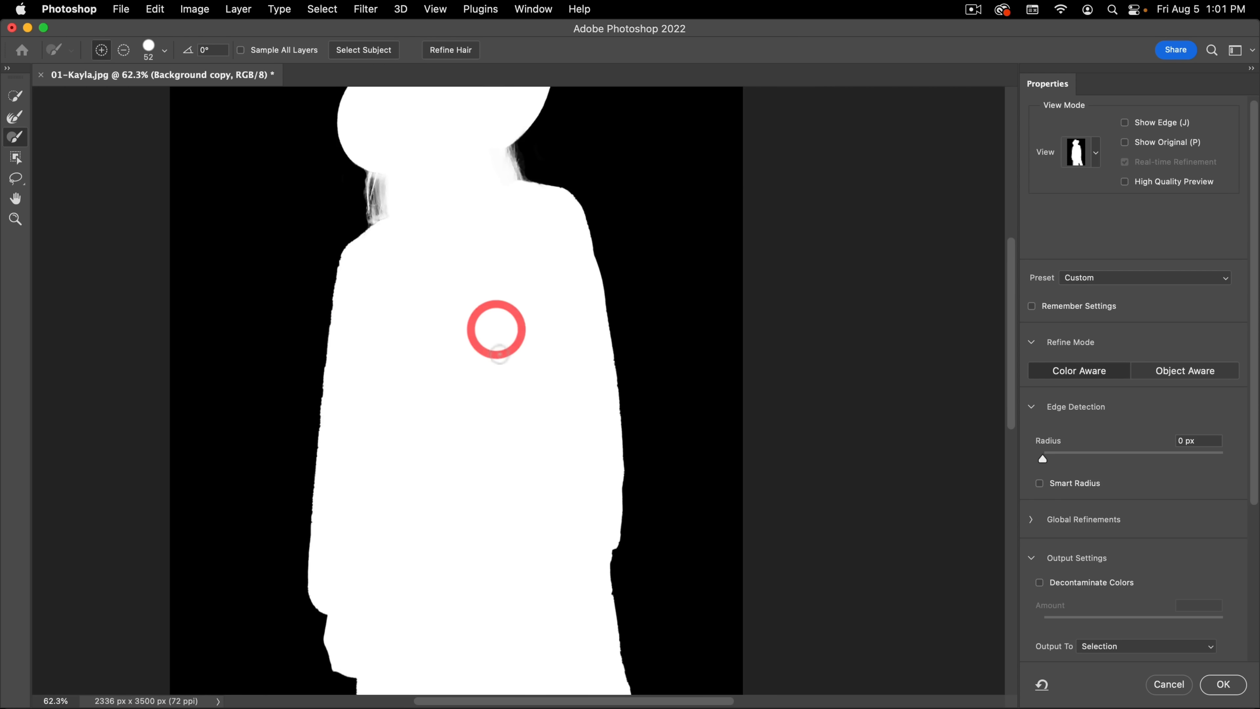
Step: In Overlay view, add the missing robe area between the legs at the image's lower edge with a size 45 Quick Selection brush
{"action": "key", "text": "v"}
{"action": "scroll", "coordinate": [488, 381], "scroll_direction": "down", "scroll_amount": 5}
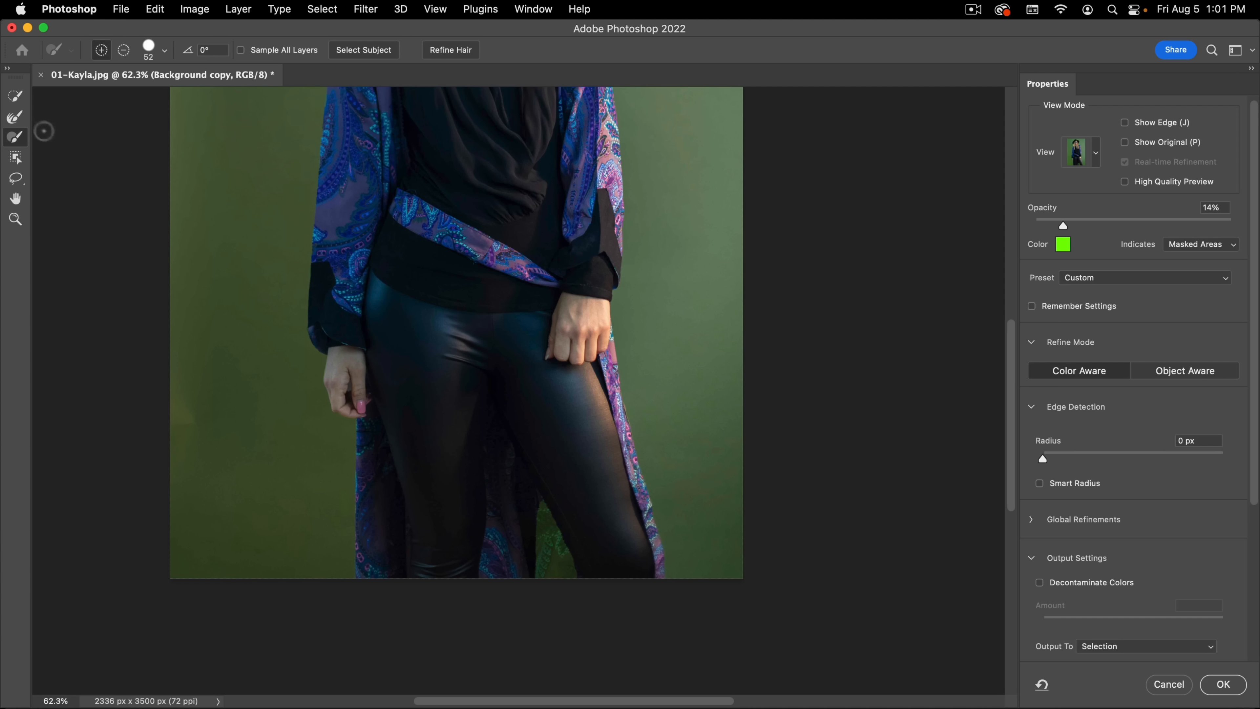
{"action": "left_click", "coordinate": [15, 95]}
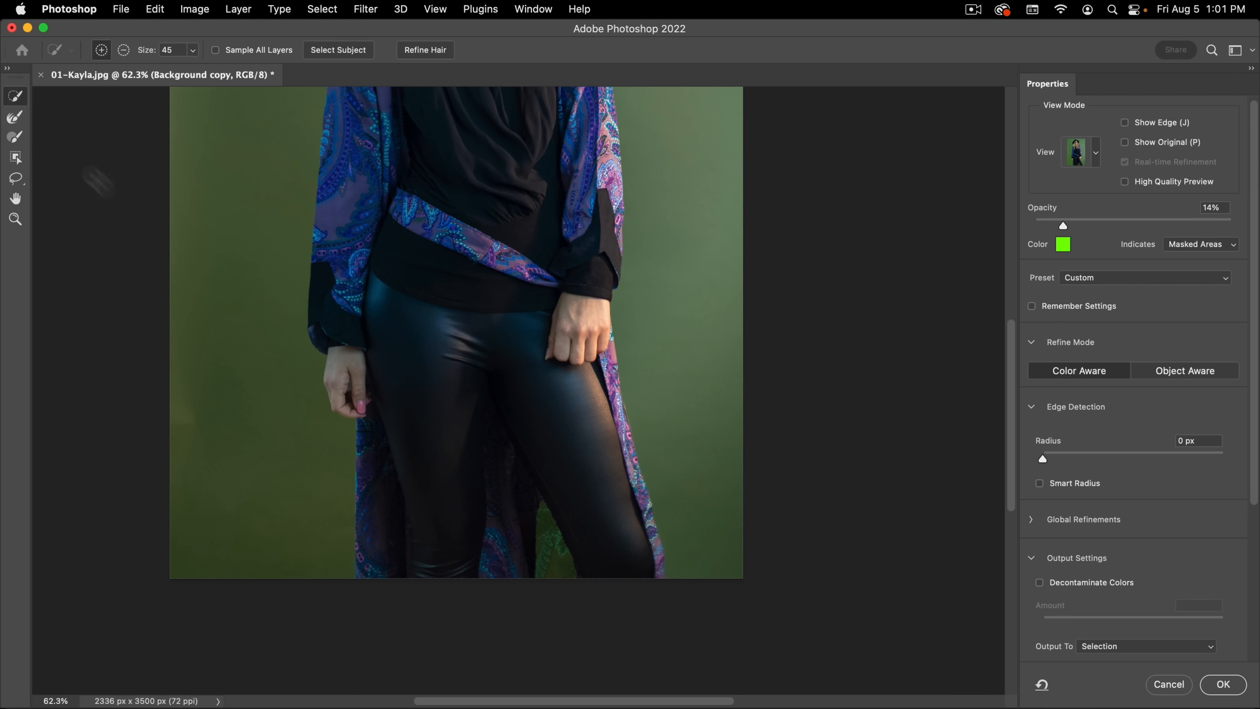
{"action": "left_click_drag", "start_coordinate": [550, 550], "coordinate": [548, 511]}
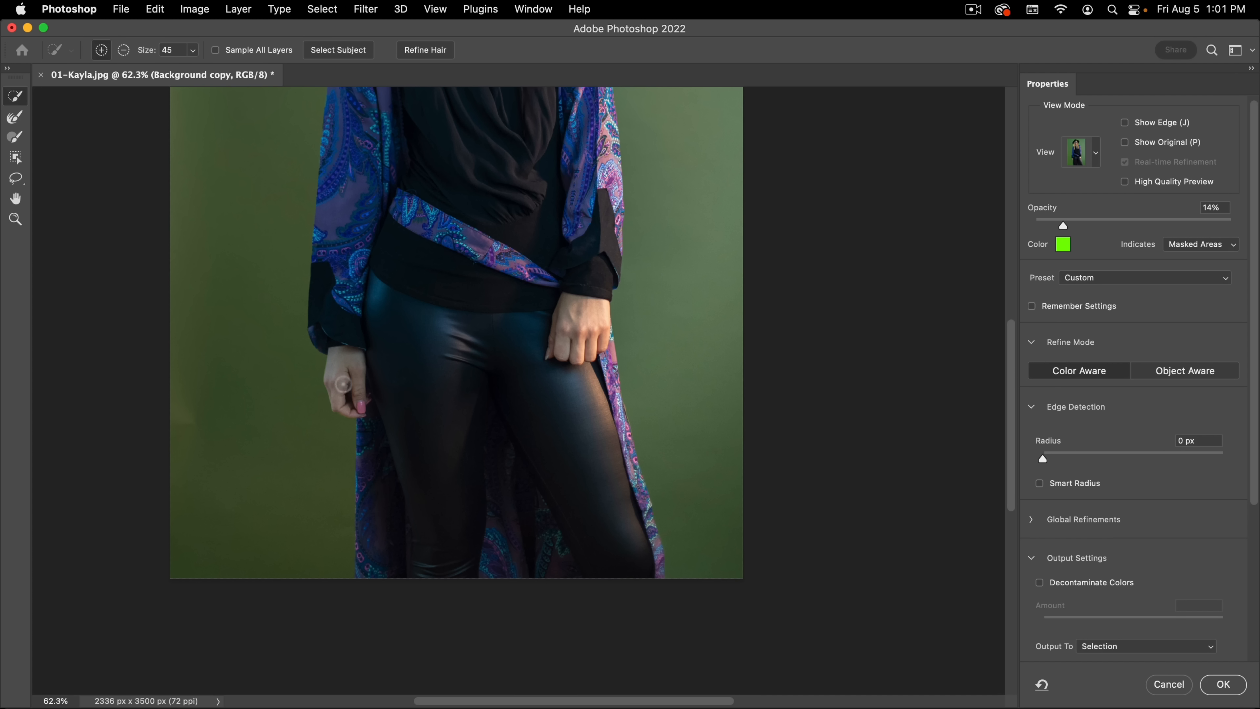
Step: Subtract the background gap between the thumb and fingers of the hand on the image's left with a size 6 Brush
{"action": "left_click", "coordinate": [342, 396], "text": "super"}
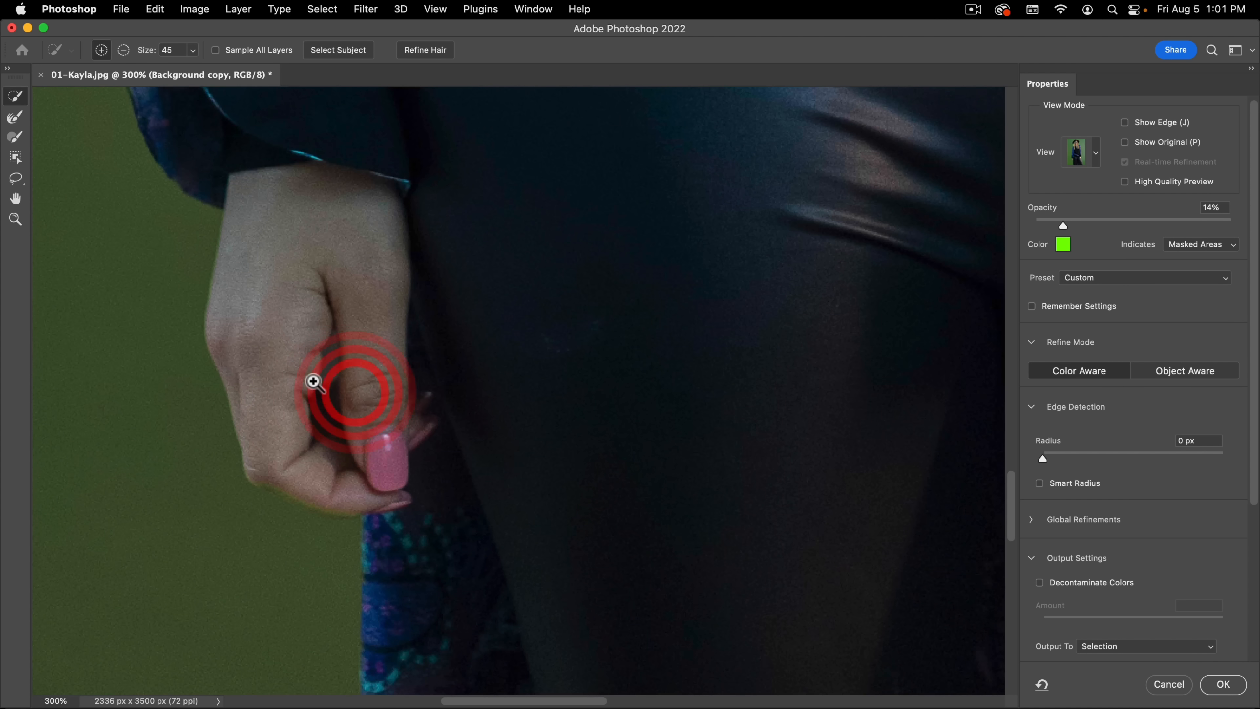
{"action": "left_click", "coordinate": [313, 381], "text": "super"}
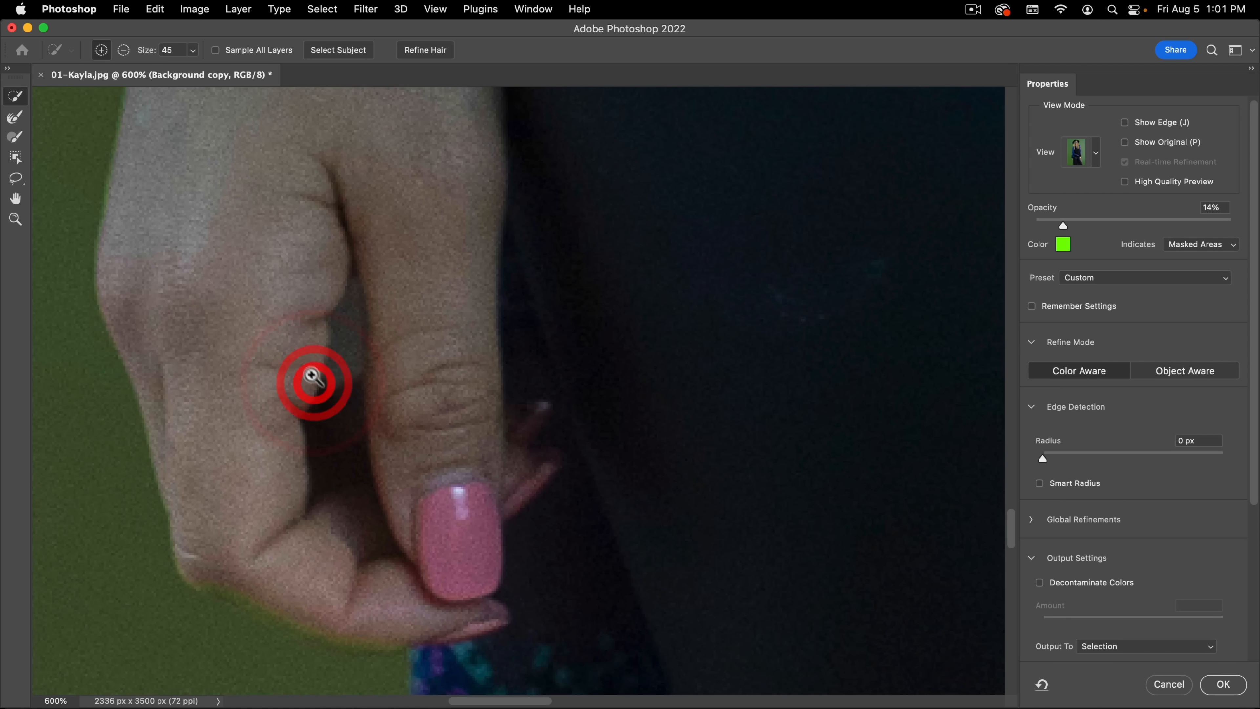
{"action": "left_click", "coordinate": [15, 141]}
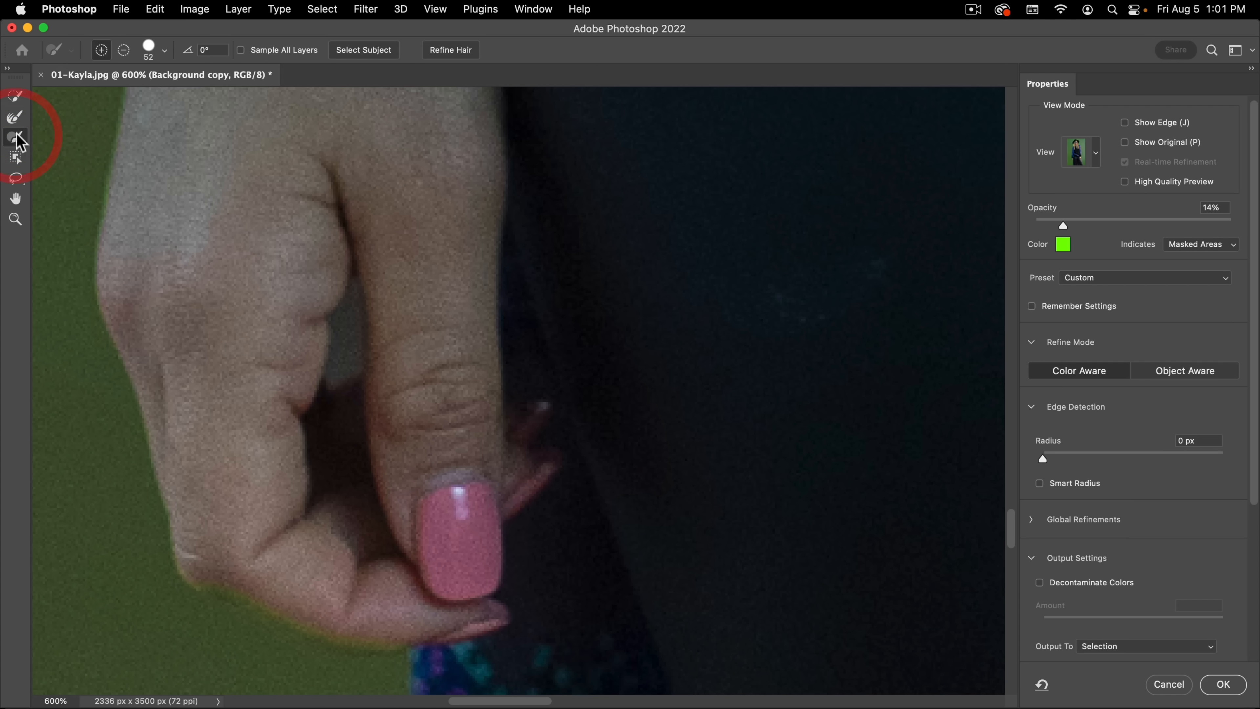
{"action": "mouse_move", "coordinate": [349, 333]}
{"action": "left_mouse_down"}
{"action": "mouse_move", "coordinate": [253, 344]}
{"action": "mouse_move", "coordinate": [341, 353]}
{"action": "mouse_move", "coordinate": [327, 353]}
{"action": "mouse_move", "coordinate": [339, 325]}
{"action": "mouse_move", "coordinate": [341, 354]}
{"action": "left_mouse_up"}
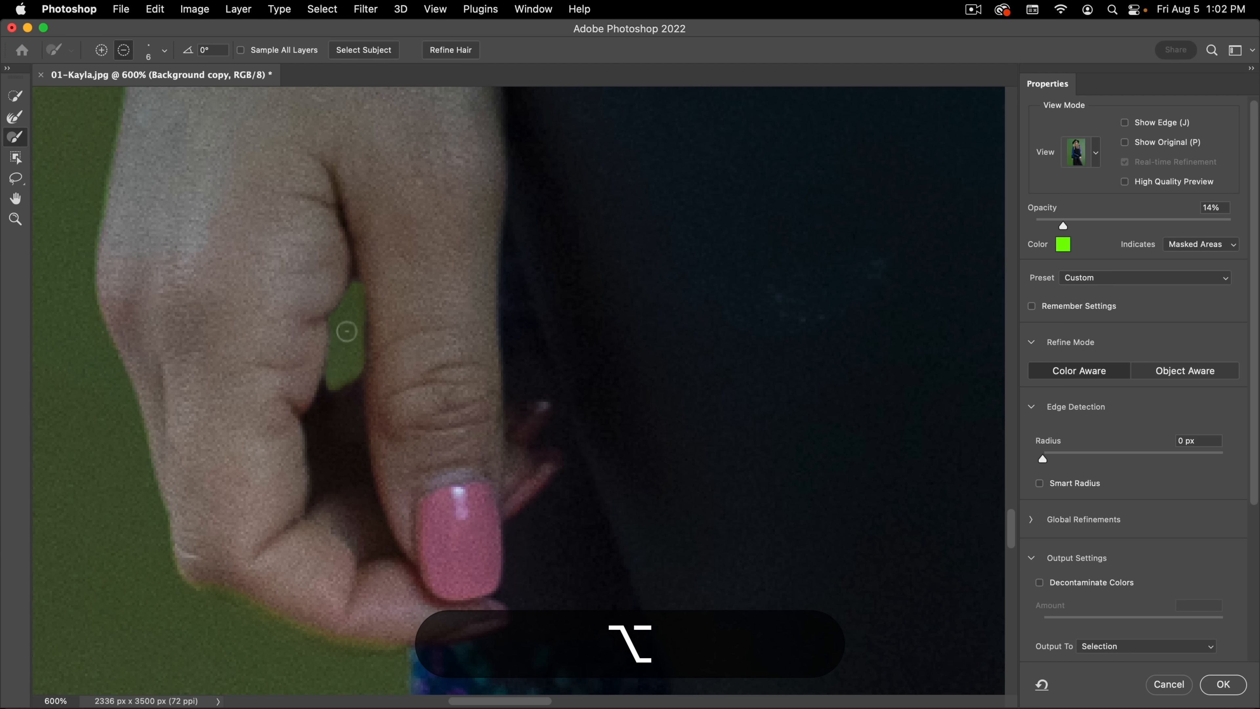
{"action": "left_click_drag", "start_coordinate": [341, 378], "coordinate": [352, 305]}
{"action": "left_click_drag", "start_coordinate": [350, 562], "coordinate": [455, 279]}
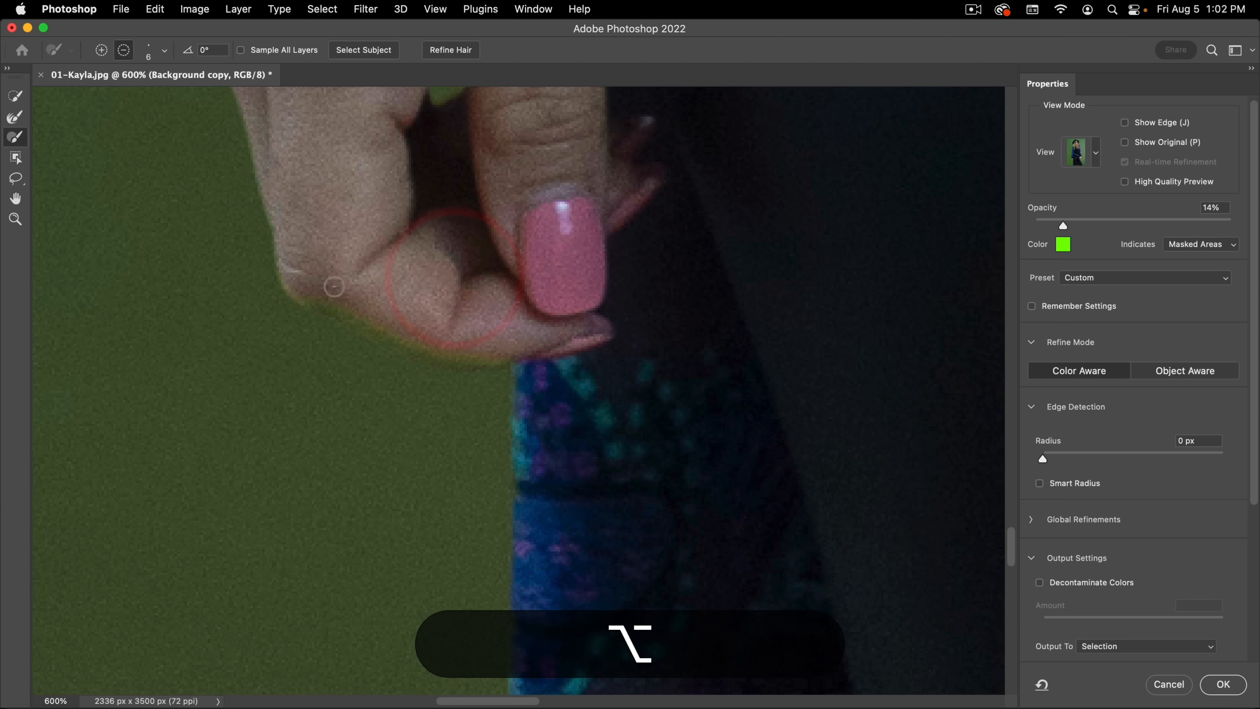
{"action": "left_click_drag", "start_coordinate": [374, 277], "coordinate": [440, 277], "text": "ctrl+alt"}
{"action": "mouse_move", "coordinate": [313, 275]}
{"action": "left_mouse_down"}
{"action": "mouse_move", "coordinate": [477, 340]}
{"action": "mouse_move", "coordinate": [548, 336]}
{"action": "mouse_move", "coordinate": [433, 356]}
{"action": "left_mouse_up"}
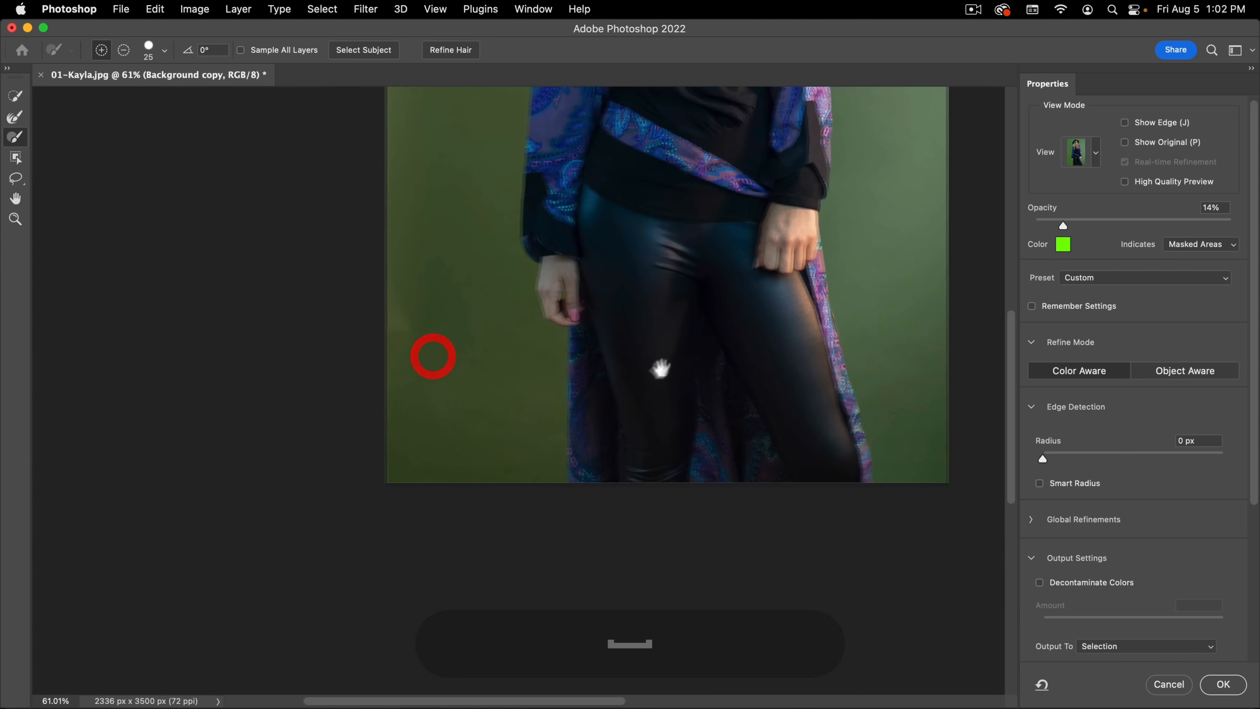
Step: Accept the refined selection and apply it as a layer mask on the Background copy layer
{"action": "left_click_drag", "start_coordinate": [660, 368], "coordinate": [367, 479]}
{"action": "left_click_drag", "start_coordinate": [477, 216], "coordinate": [509, 431]}
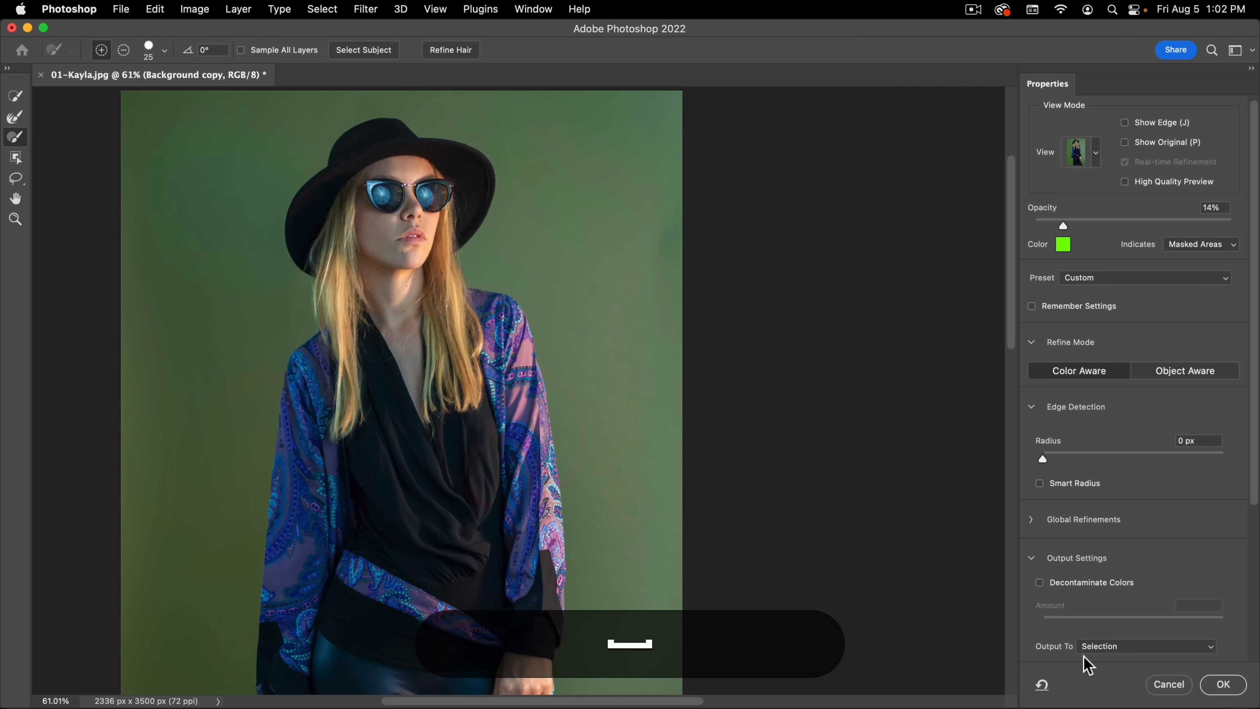
{"action": "left_click", "coordinate": [1223, 686]}
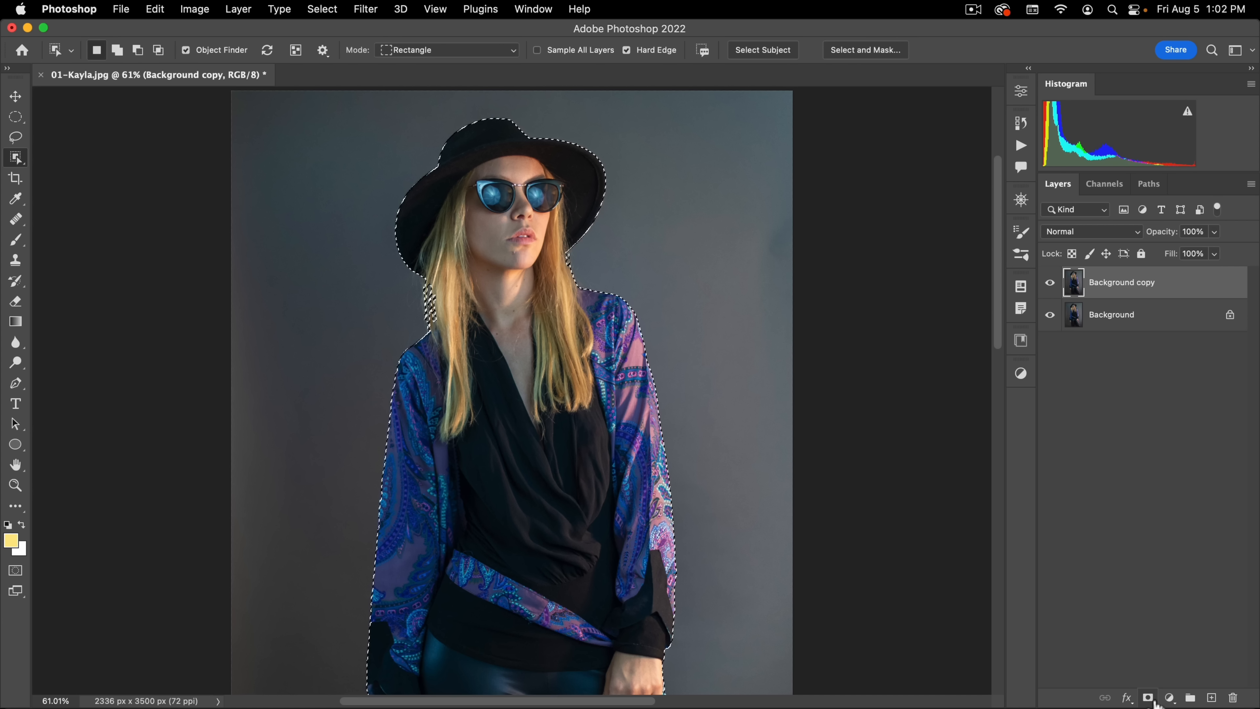
{"action": "left_click", "coordinate": [1148, 698]}
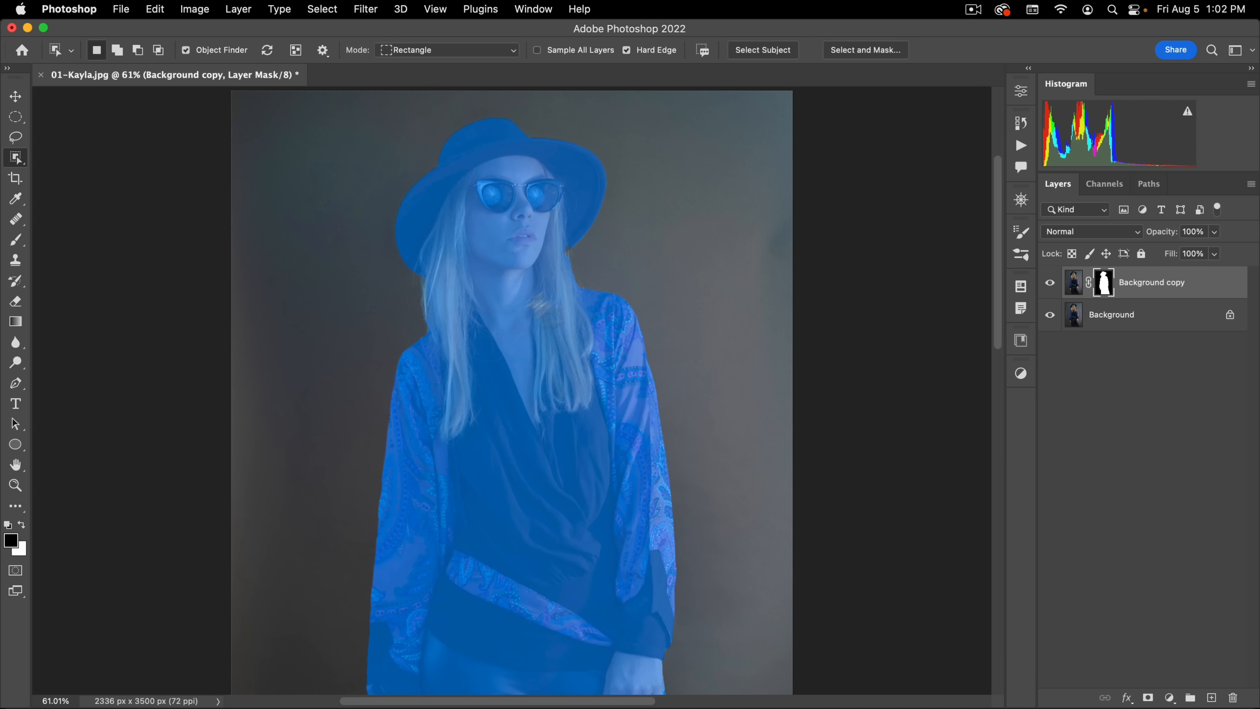
Step: Hide the original Background layer so that only the masked cutout is displayed
{"action": "left_click_drag", "start_coordinate": [539, 304], "coordinate": [493, 320]}
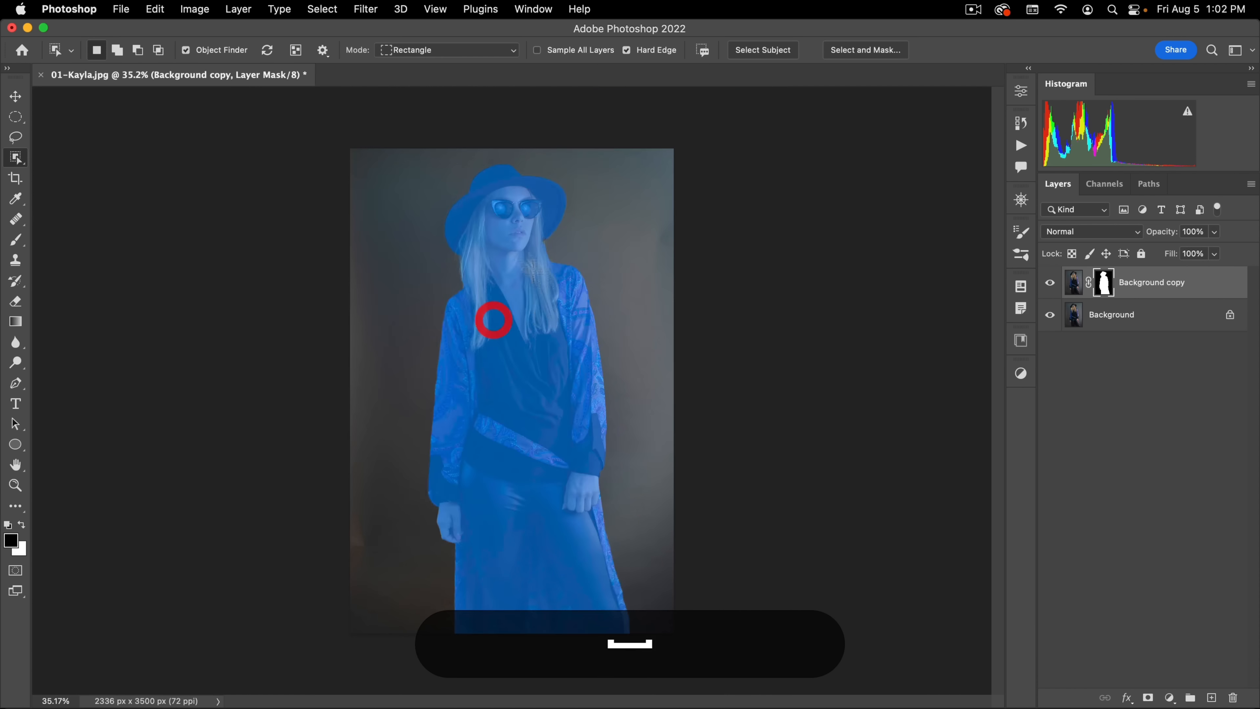
{"action": "left_click", "coordinate": [1120, 313]}
{"action": "left_click", "coordinate": [1049, 313]}
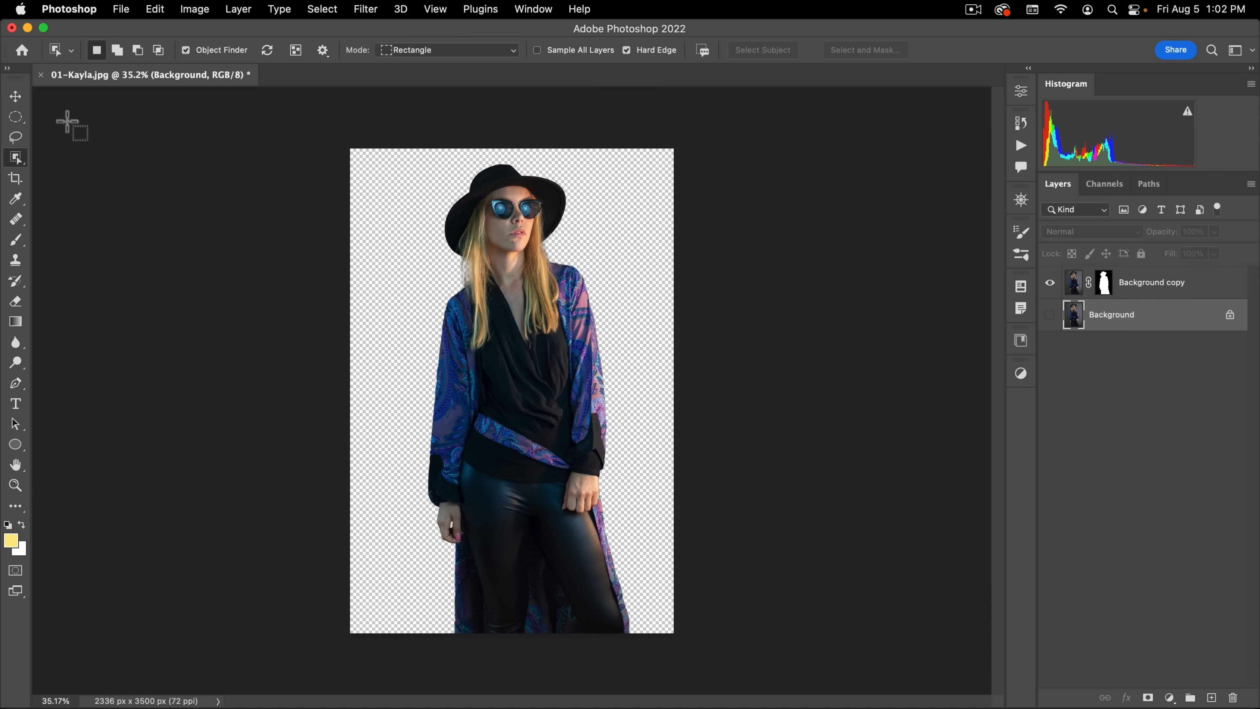
Step: Close the current photo without saving and open the Unsplash image file numbered 02
{"action": "left_click", "coordinate": [40, 74]}
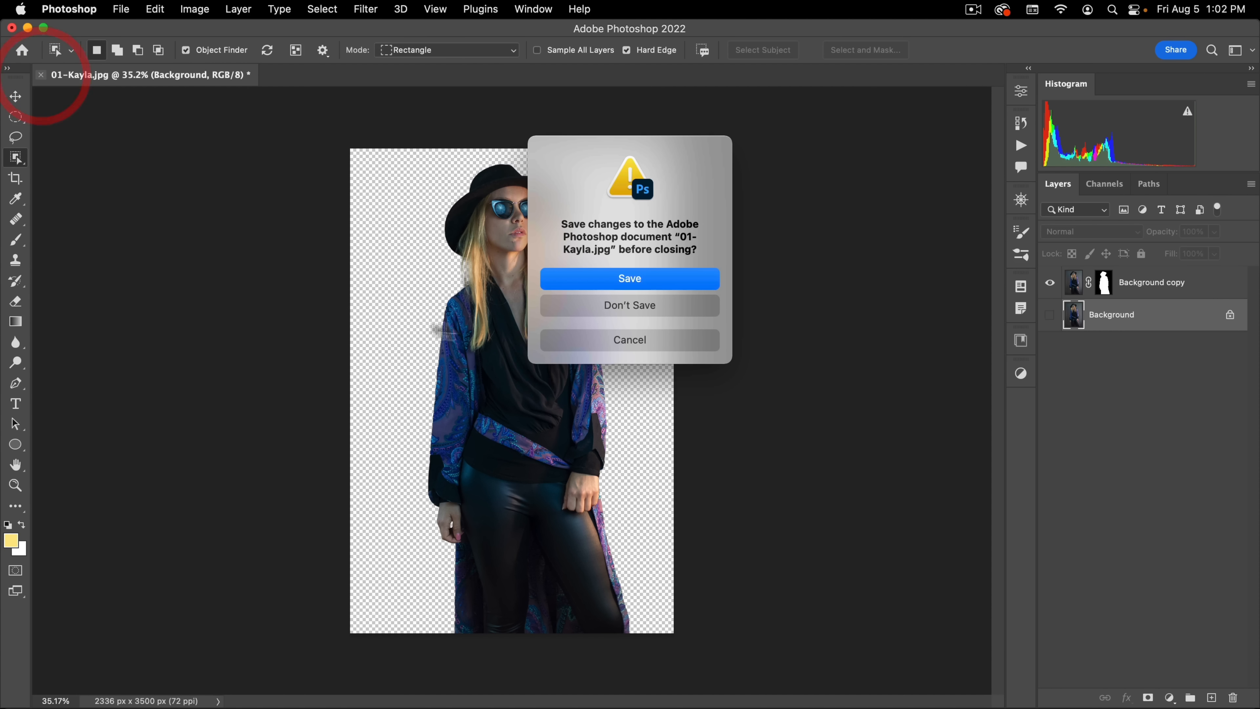
{"action": "left_click", "coordinate": [594, 310]}
{"action": "left_click", "coordinate": [123, 9]}
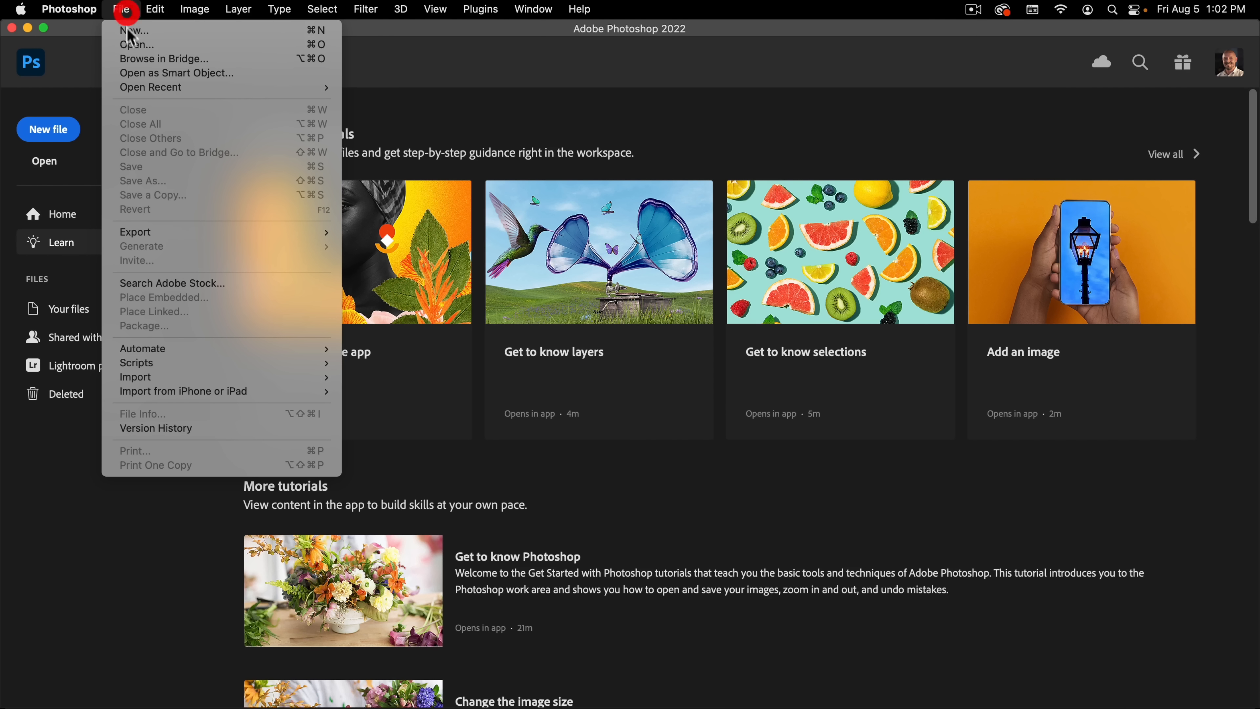
{"action": "left_click", "coordinate": [131, 46]}
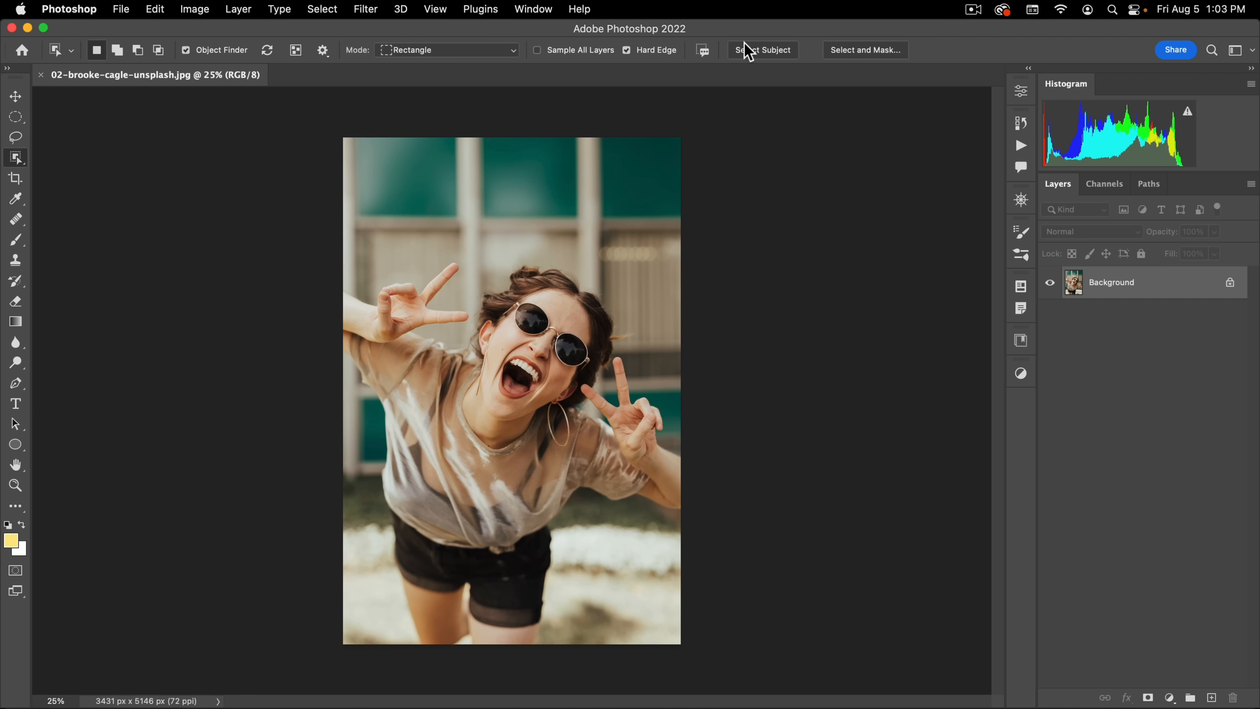
Step: Select the laughing woman with Select Subject and open the selection in Select and Mask
{"action": "left_click", "coordinate": [755, 51]}
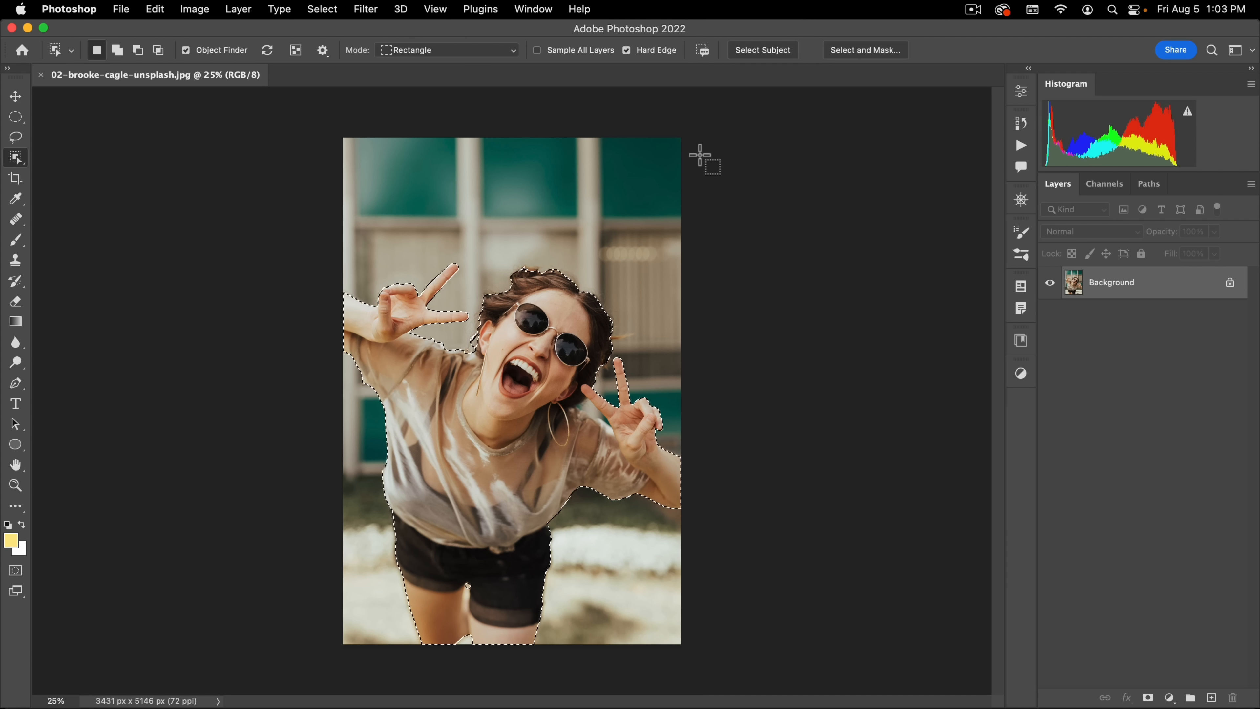
{"action": "left_click", "coordinate": [865, 50]}
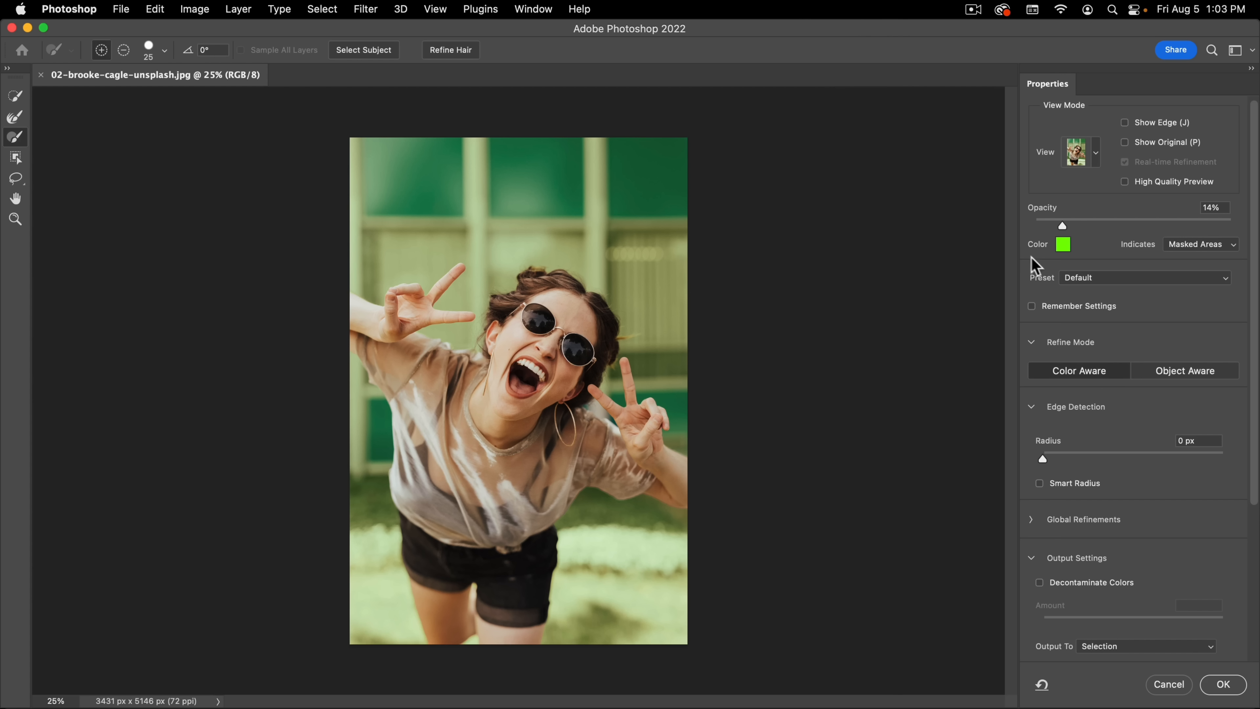
Step: Set the overlay opacity to 46% and the overlay color to blue, 1200ff
{"action": "left_click_drag", "start_coordinate": [1063, 227], "coordinate": [1126, 225]}
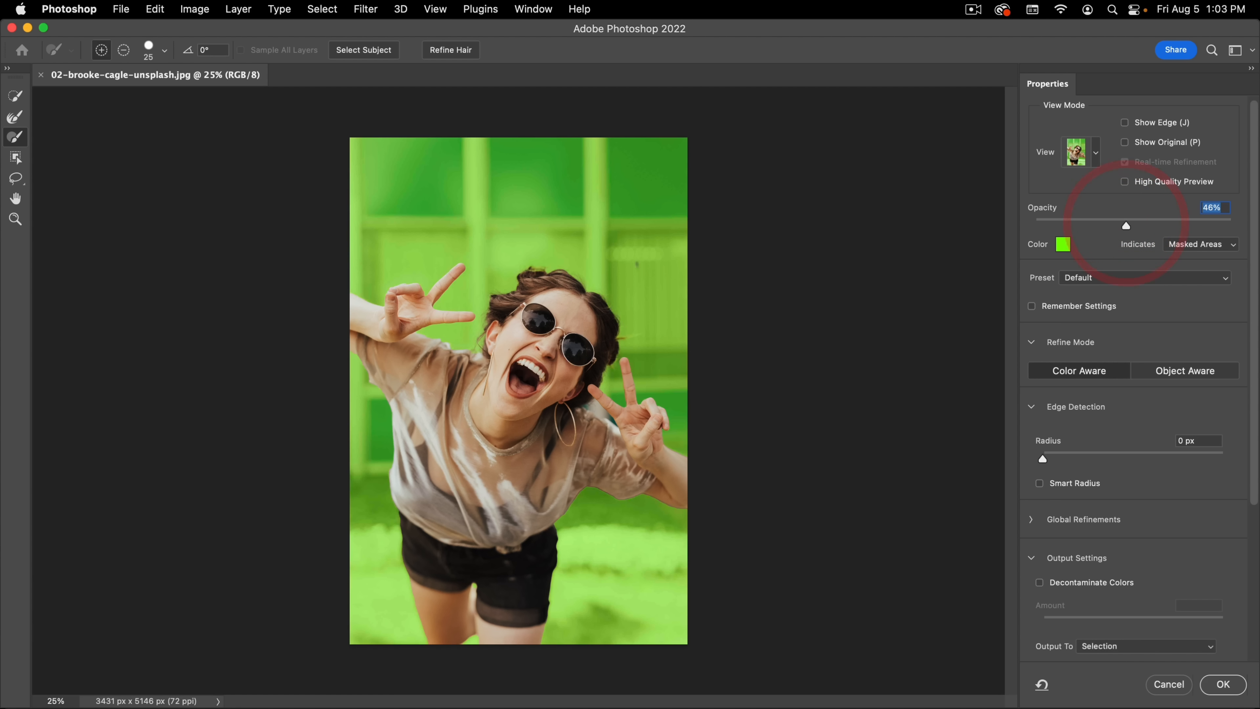
{"action": "left_click", "coordinate": [1063, 244]}
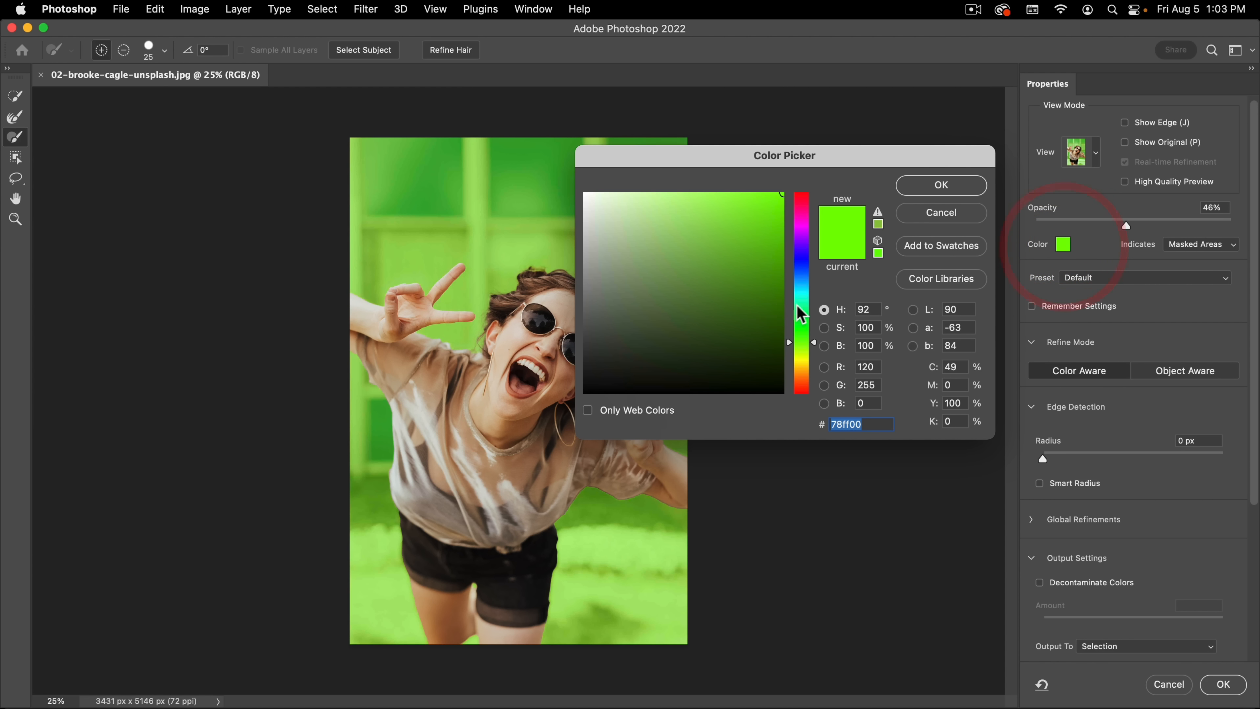
{"action": "left_click_drag", "start_coordinate": [806, 303], "coordinate": [812, 258]}
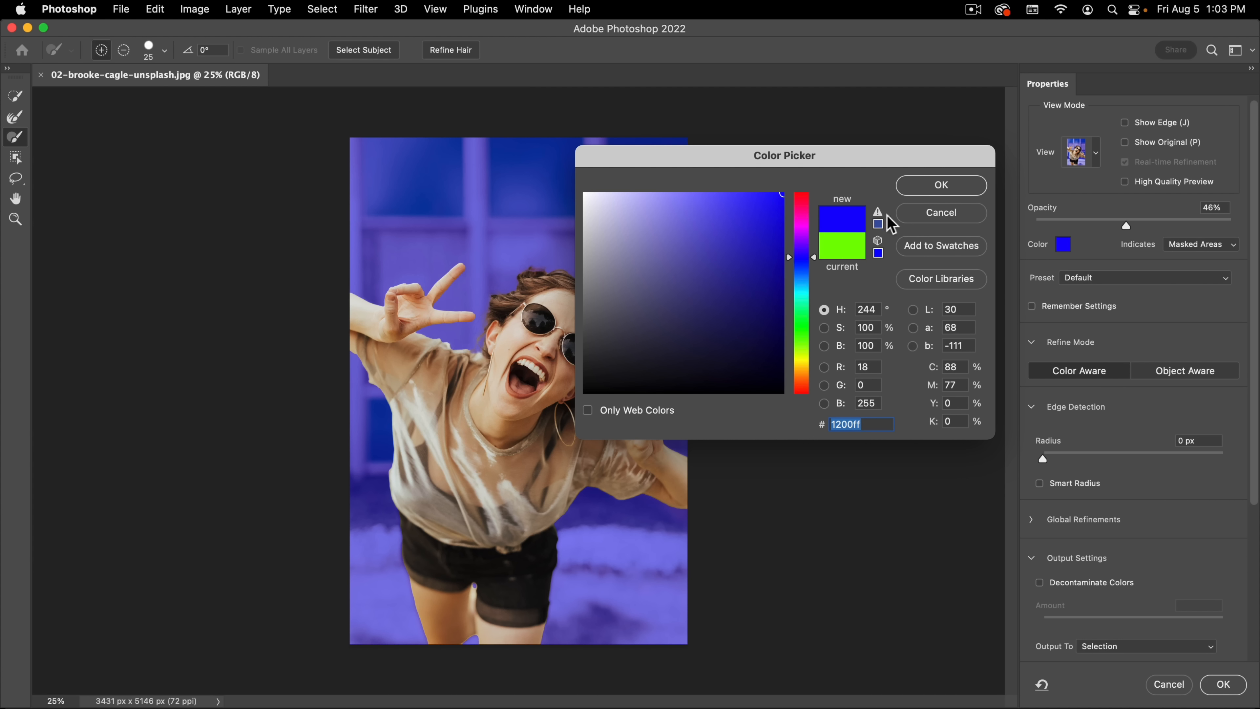
{"action": "left_click", "coordinate": [922, 188]}
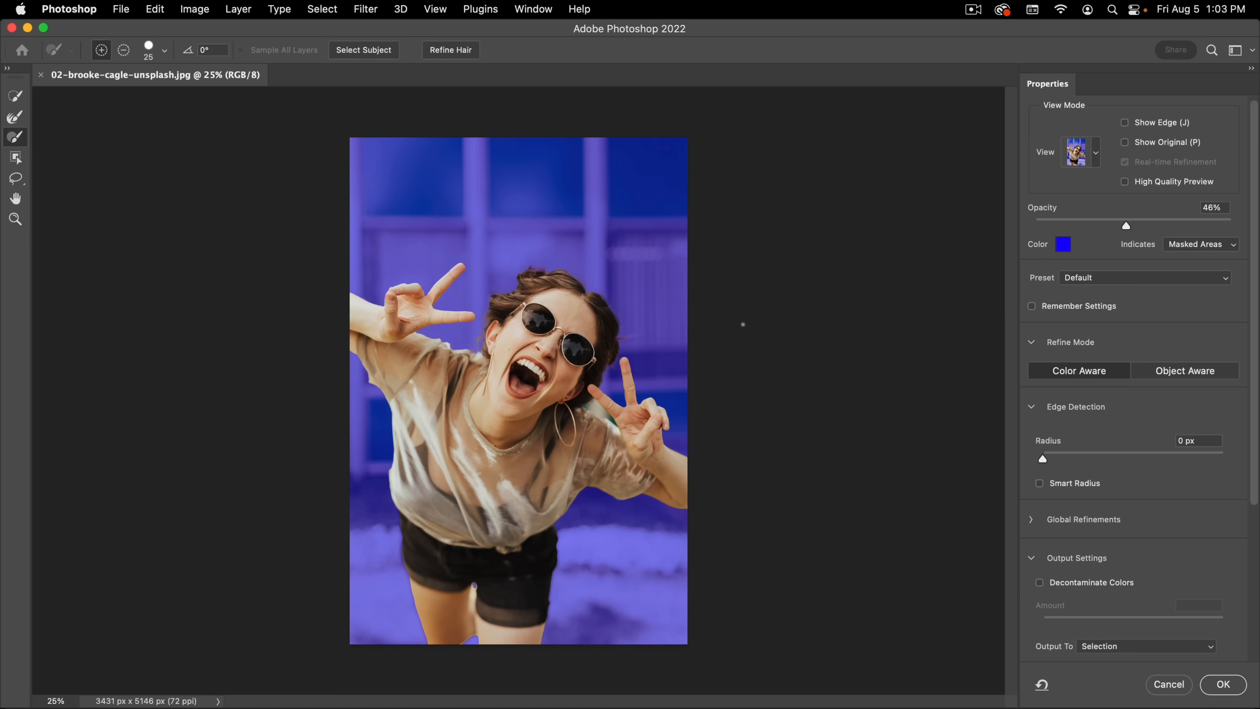
Step: Switch to Black & White view and set the Edge Detection radius to 88 px
{"action": "key", "text": "k"}
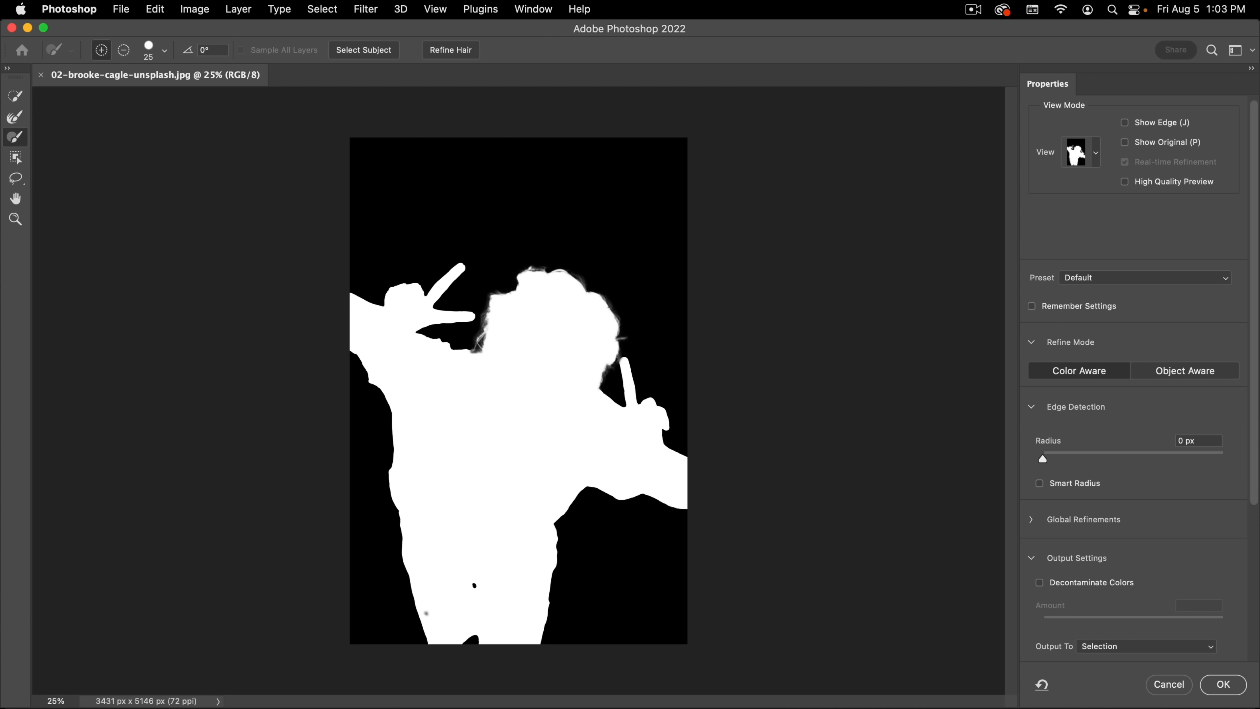
{"action": "left_click", "coordinate": [416, 609], "text": "super"}
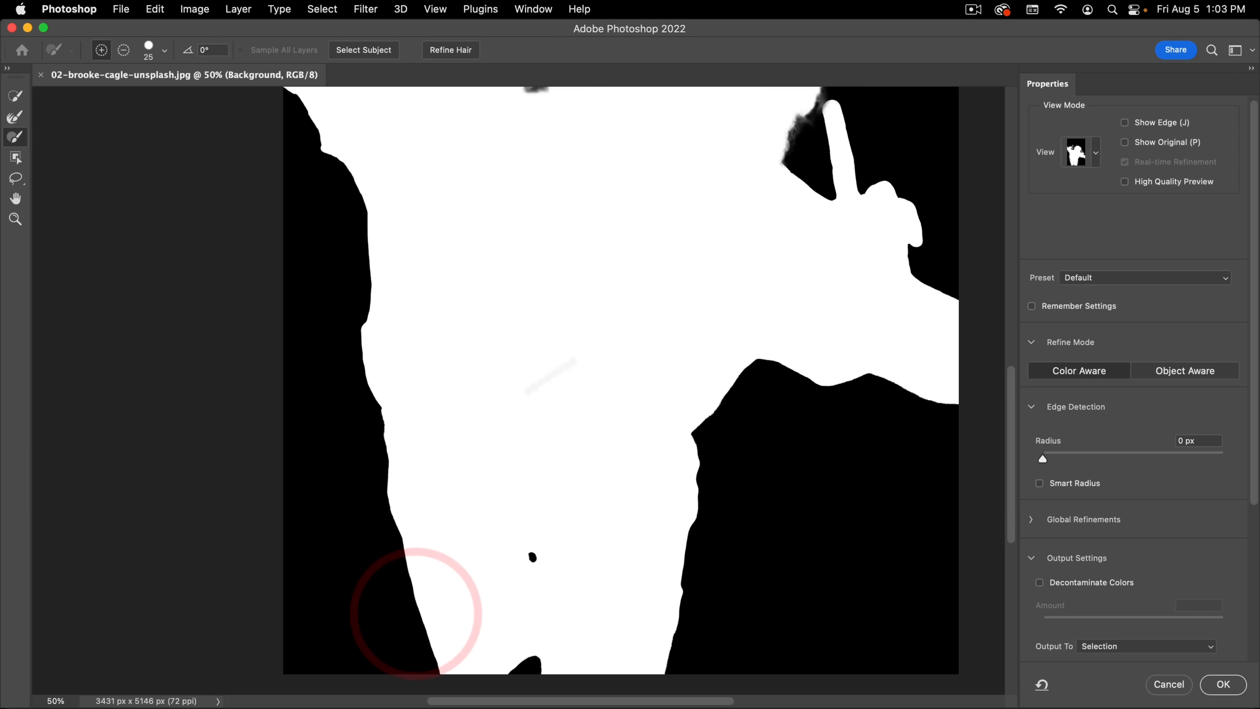
{"action": "left_click_drag", "start_coordinate": [1043, 458], "coordinate": [1193, 449]}
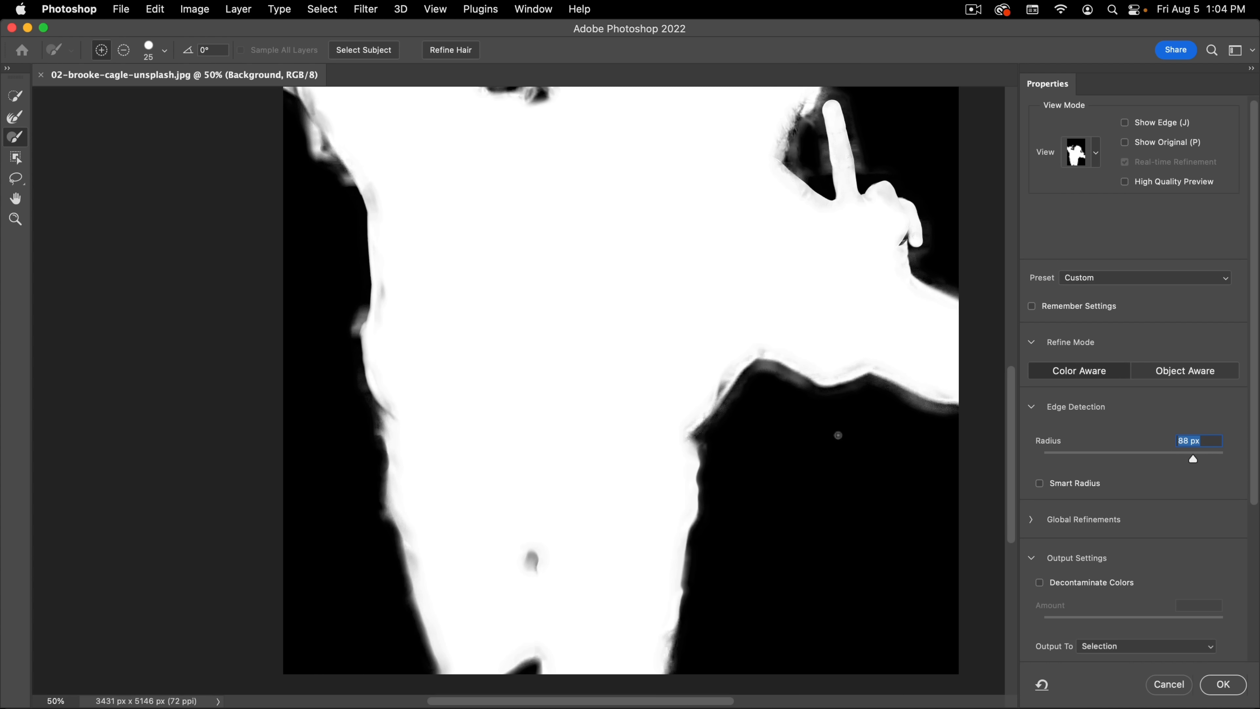
Step: Check the shirt edge in Overlay view, return to Black & White view and set the Edge Detection radius to 47 px
{"action": "key", "text": "v"}
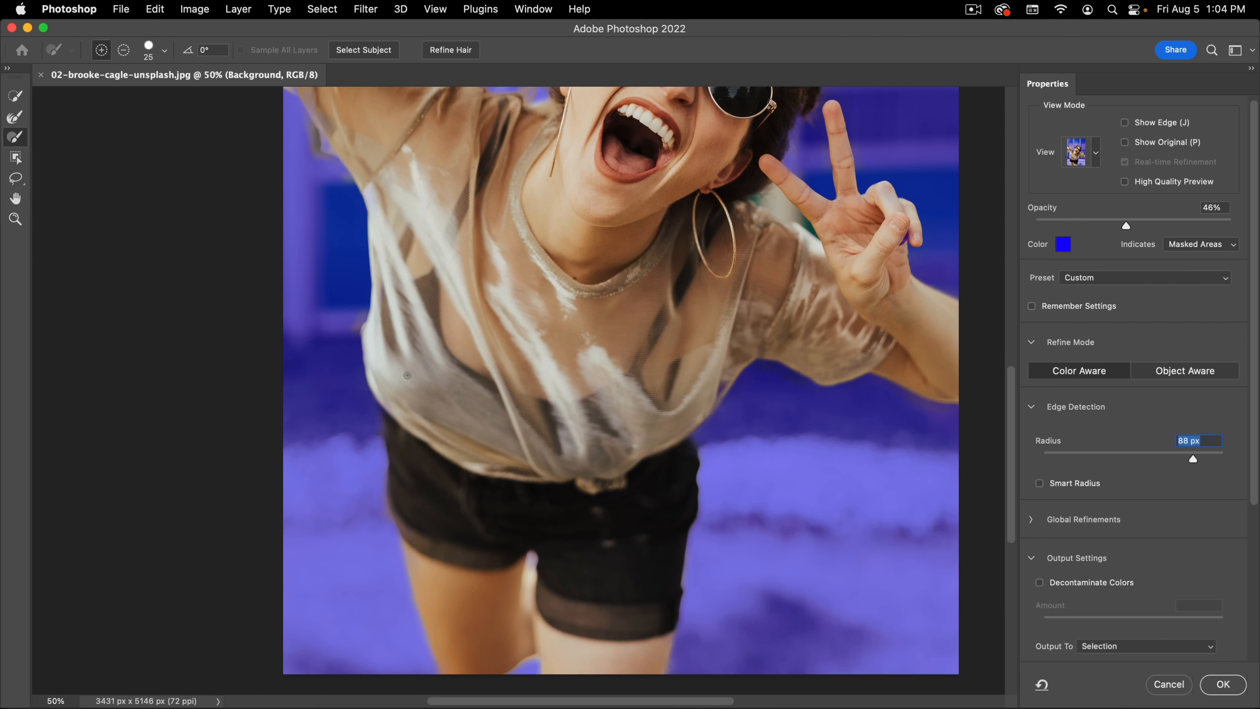
{"action": "key", "text": "v"}
{"action": "key", "text": "k"}
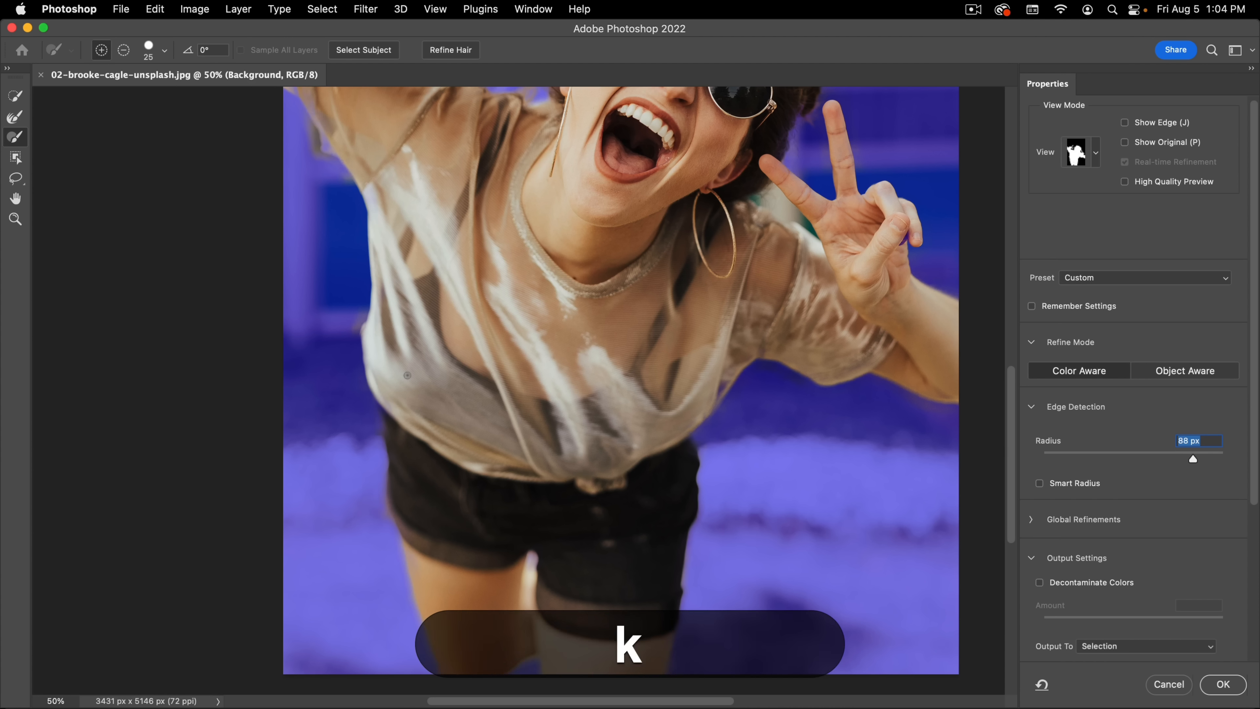
{"action": "left_click_drag", "start_coordinate": [1187, 454], "coordinate": [1151, 456]}
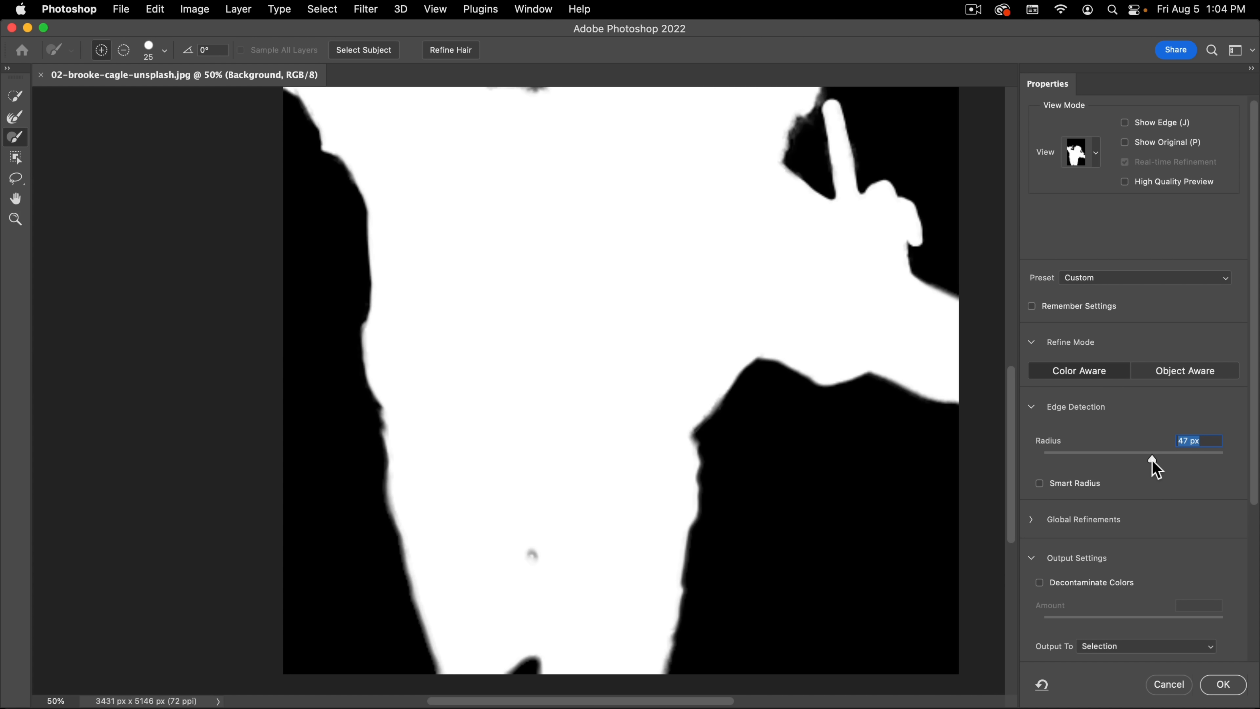
Step: Turn on Smart Radius and compare the hair and arm edges with it off and on, leaving it enabled
{"action": "left_click", "coordinate": [1054, 483]}
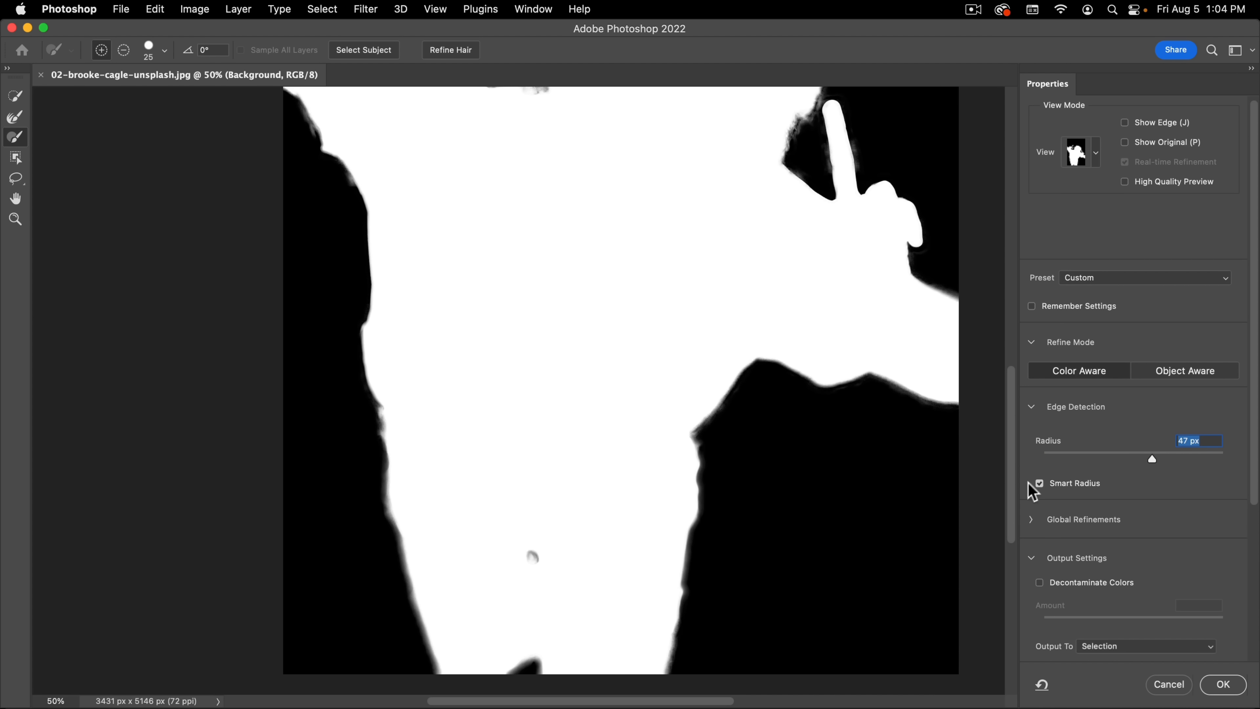
{"action": "key", "text": "space"}
{"action": "left_click_drag", "start_coordinate": [717, 366], "coordinate": [737, 512]}
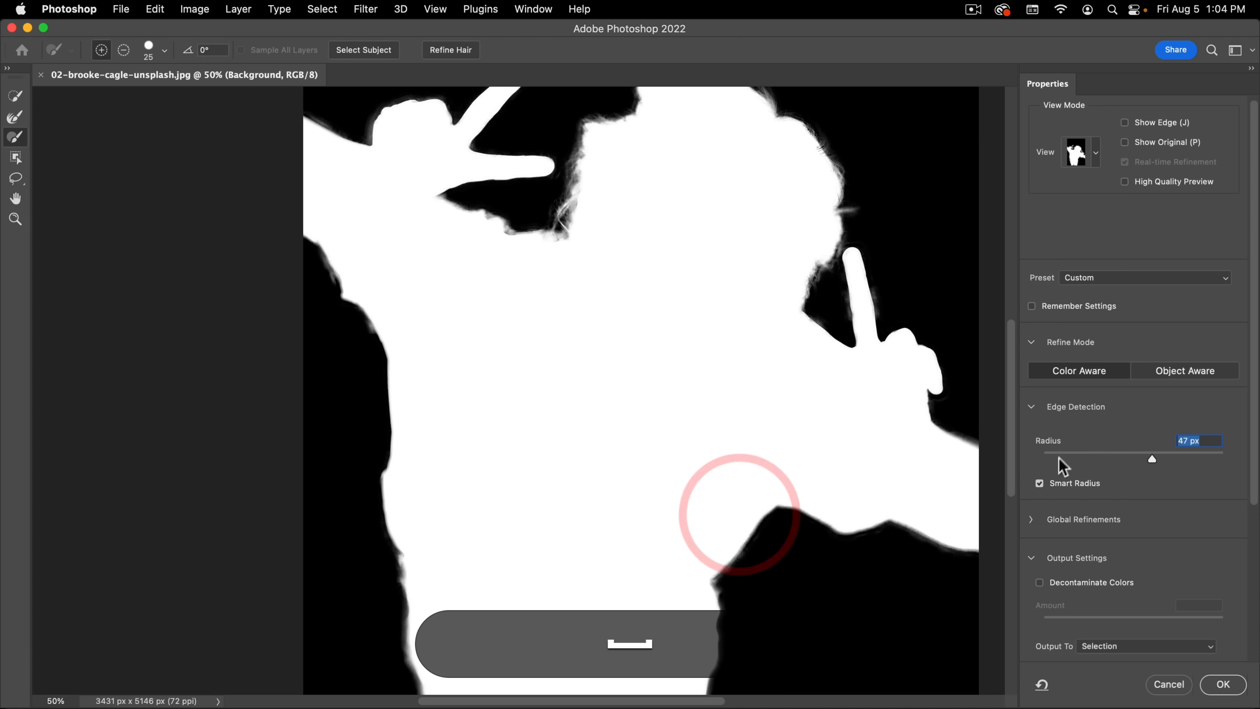
{"action": "left_click", "coordinate": [1055, 483]}
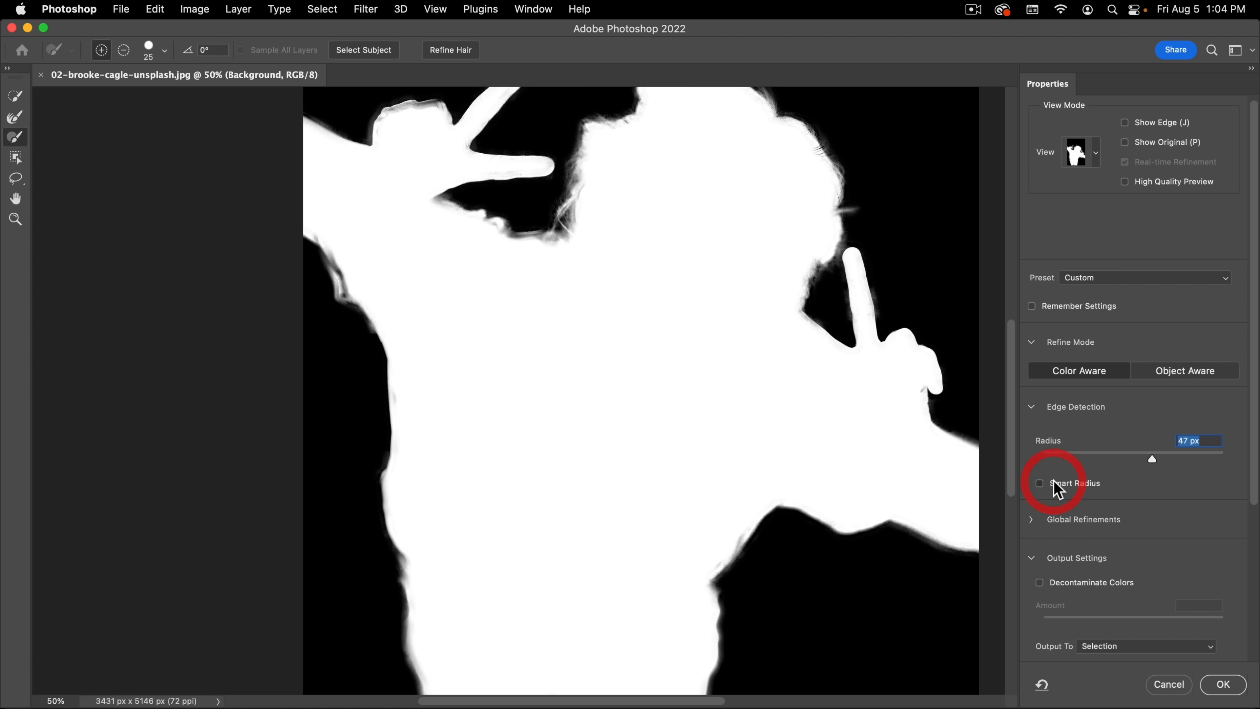
{"action": "left_click", "coordinate": [1055, 484]}
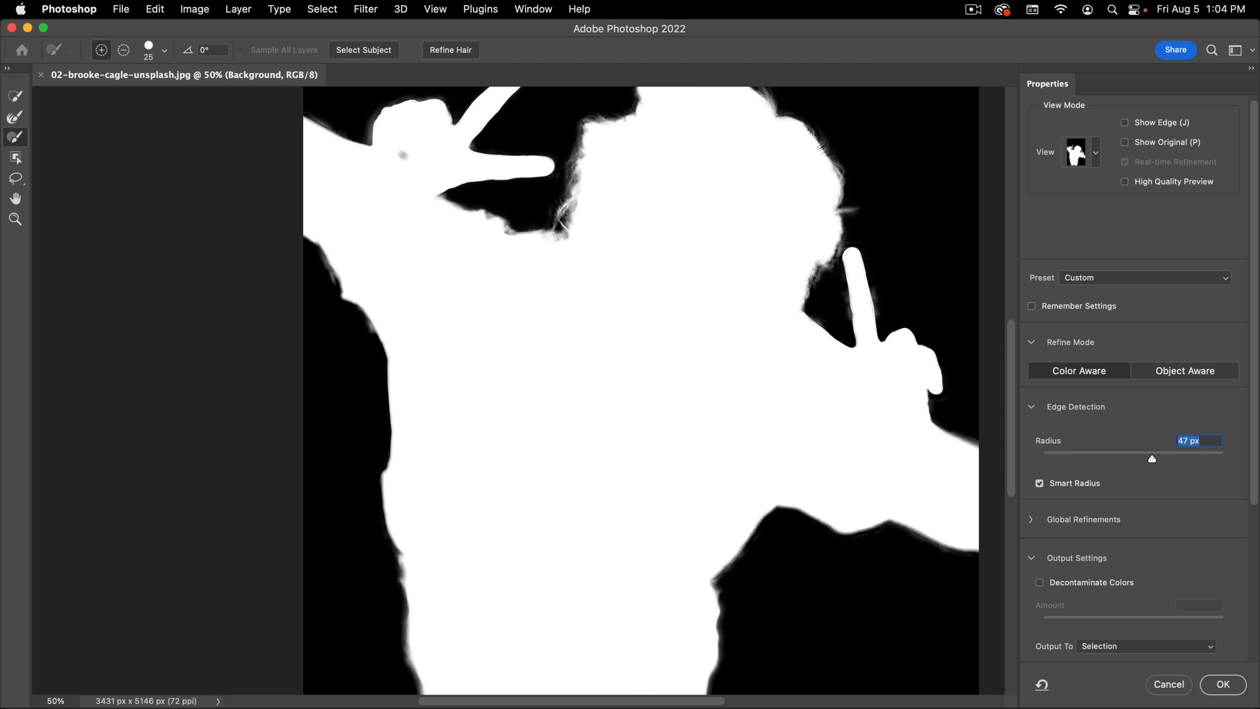
Step: Compare the edges with Smart Radius off and on, keep it enabled and set the Edge Detection radius to 56 px
{"action": "left_click", "coordinate": [1068, 487]}
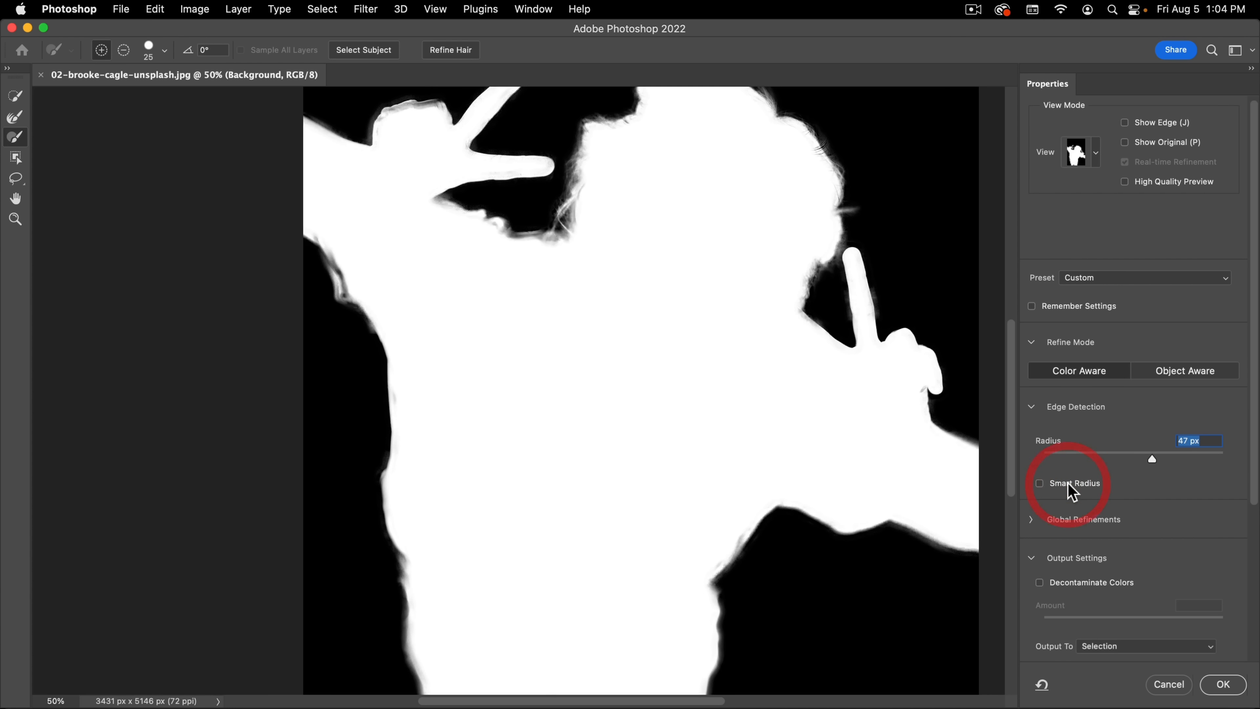
{"action": "left_click", "coordinate": [1068, 486]}
{"action": "left_click", "coordinate": [1161, 458]}
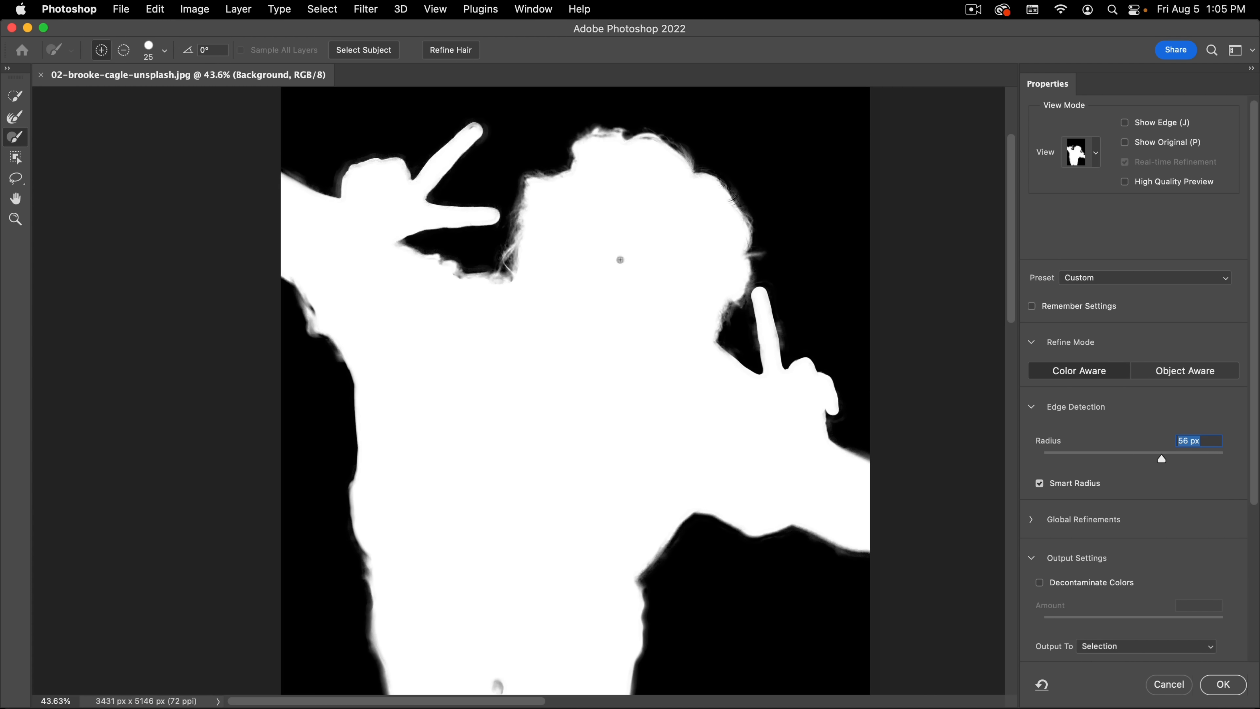
Step: Switch to Overlay view and use the Quick Selection tool to subtract the background gap between the woman's neck, shoulder and raised finger
{"action": "key", "text": "v"}
{"action": "key", "text": "space"}
{"action": "left_click_drag", "start_coordinate": [717, 395], "coordinate": [762, 371]}
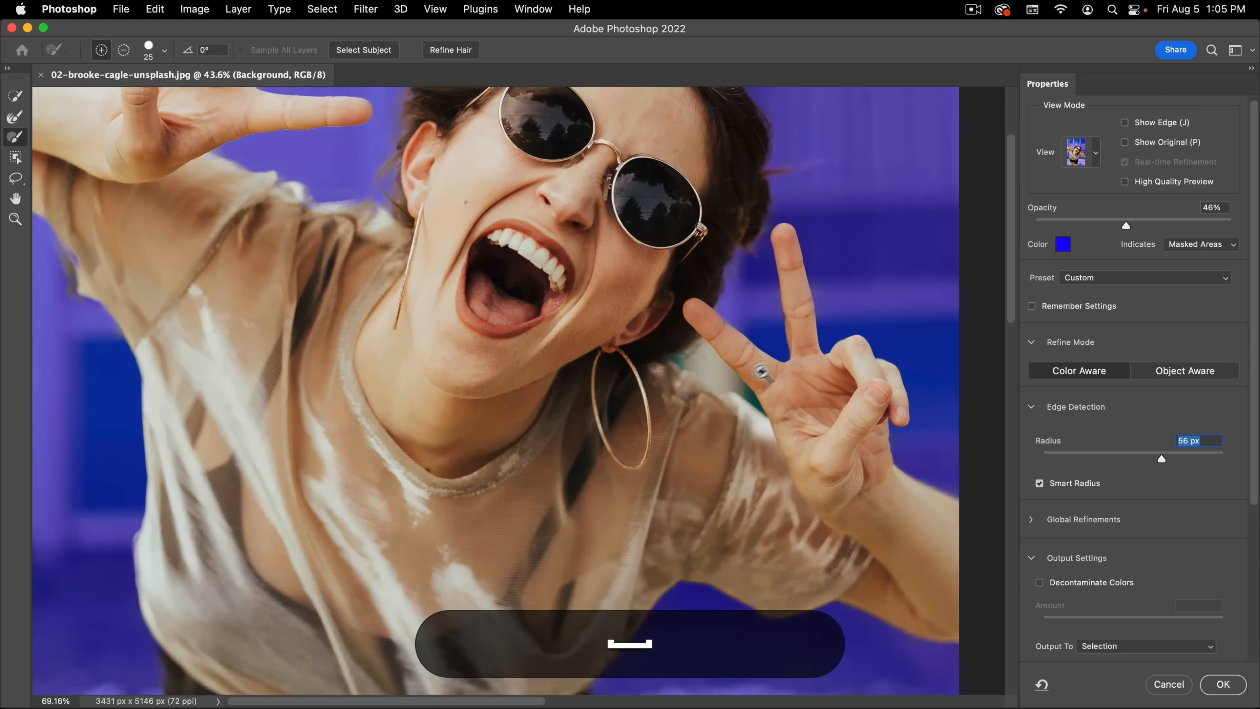
{"action": "left_click", "coordinate": [794, 356]}
{"action": "left_click", "coordinate": [652, 331]}
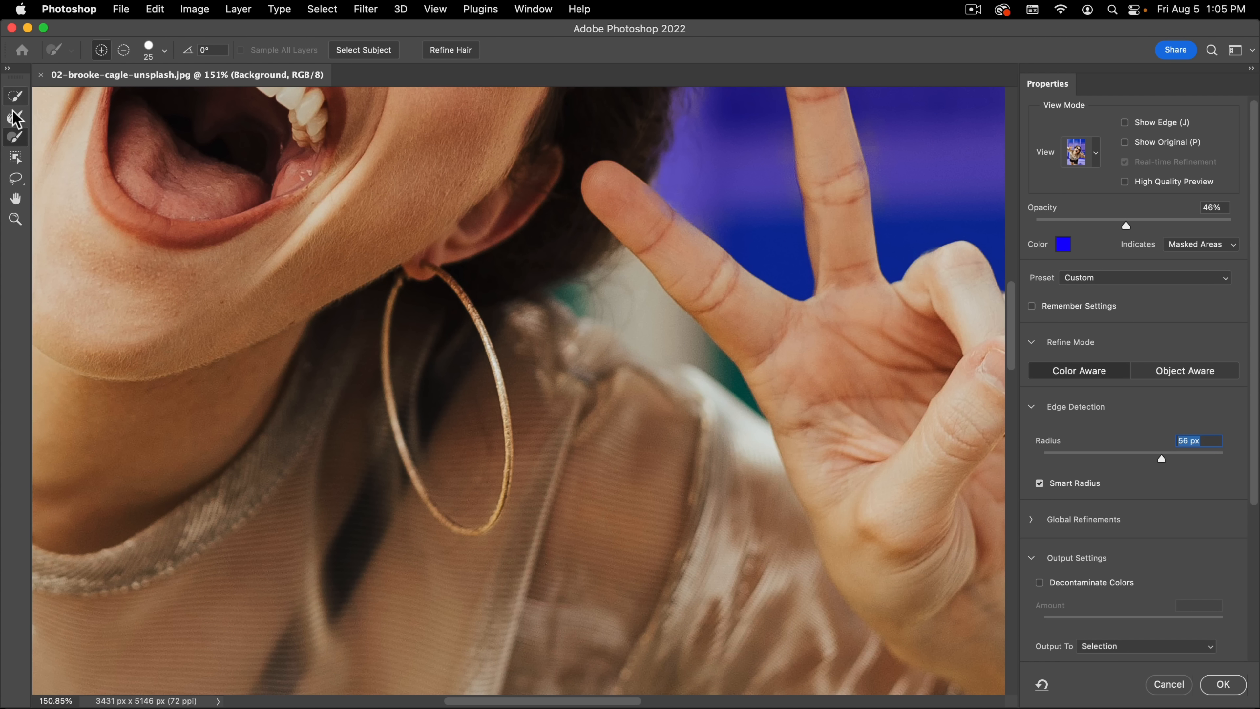
{"action": "left_click", "coordinate": [16, 95]}
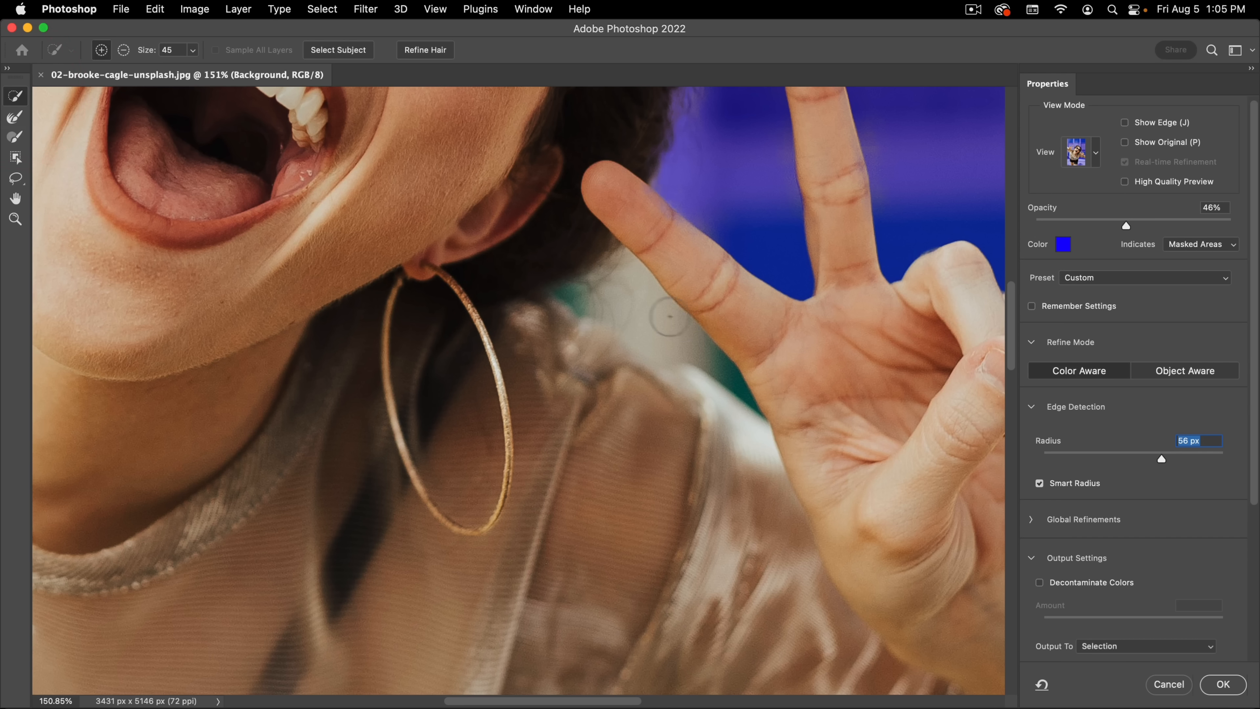
{"action": "key", "text": "alt"}
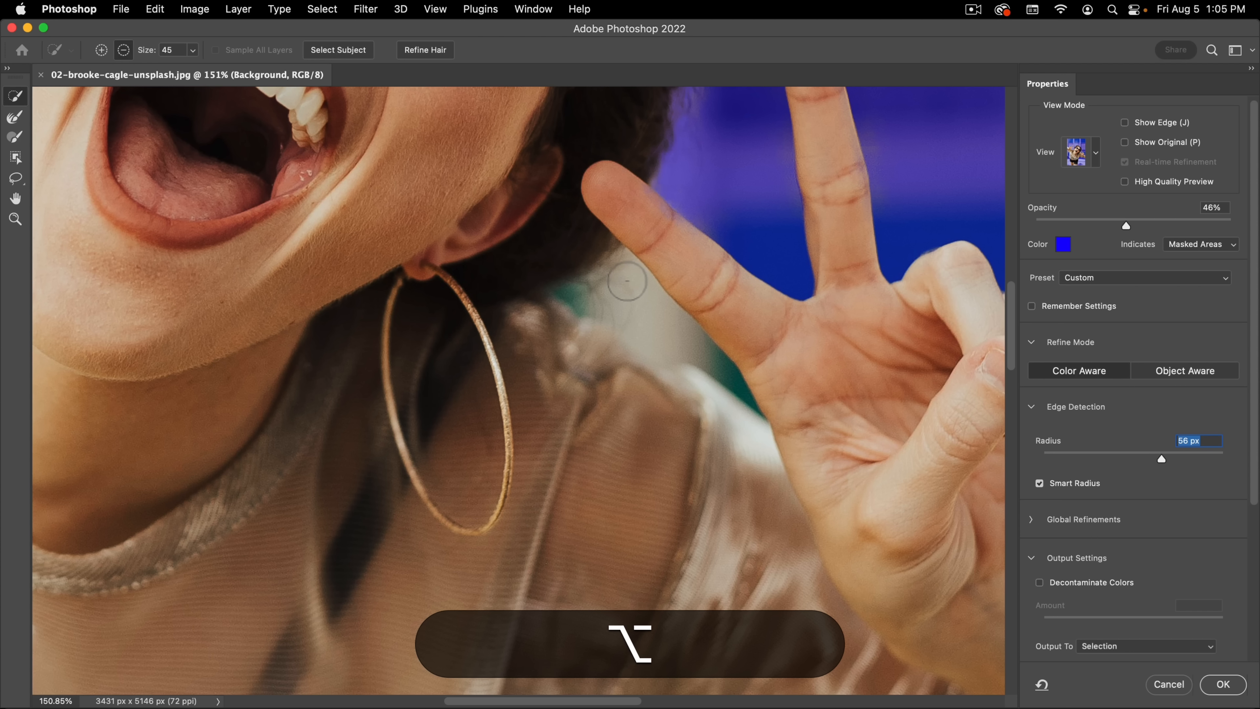
{"action": "left_click", "coordinate": [640, 302]}
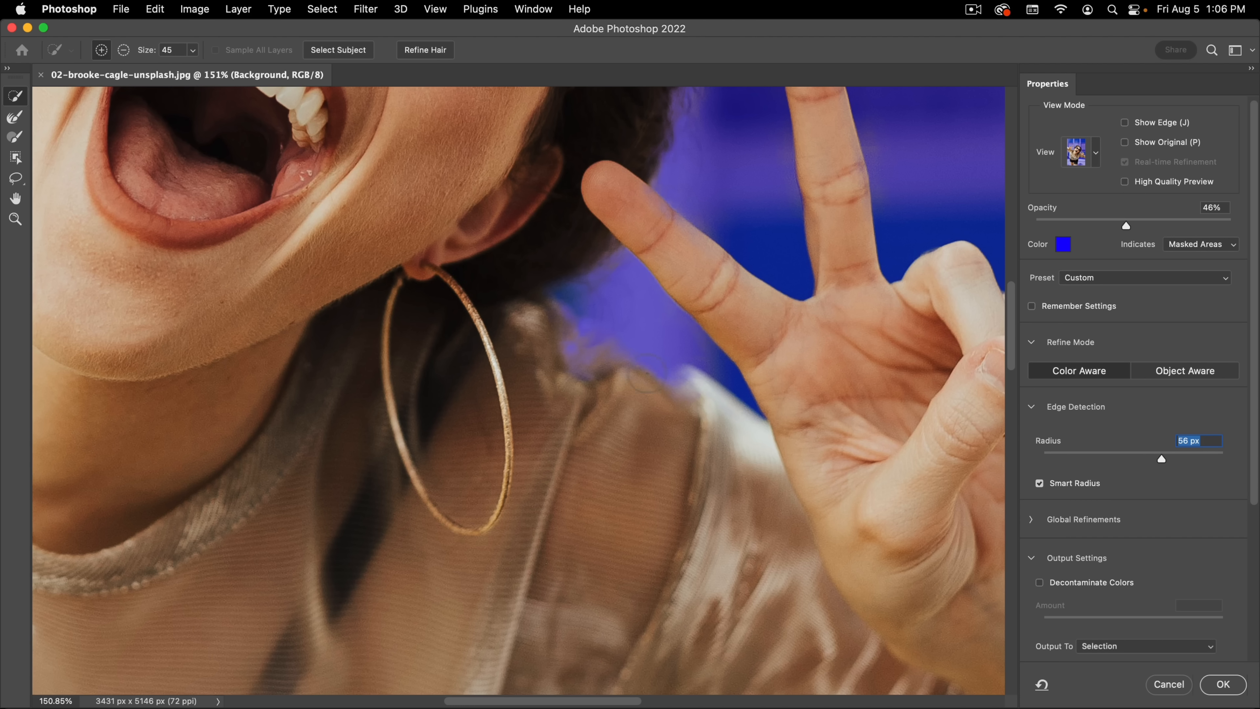
Step: Clean up the shirt's shoulder edge beside the hoop earring with the Brush tool, using a soft 71 px brush
{"action": "left_click", "coordinate": [17, 135]}
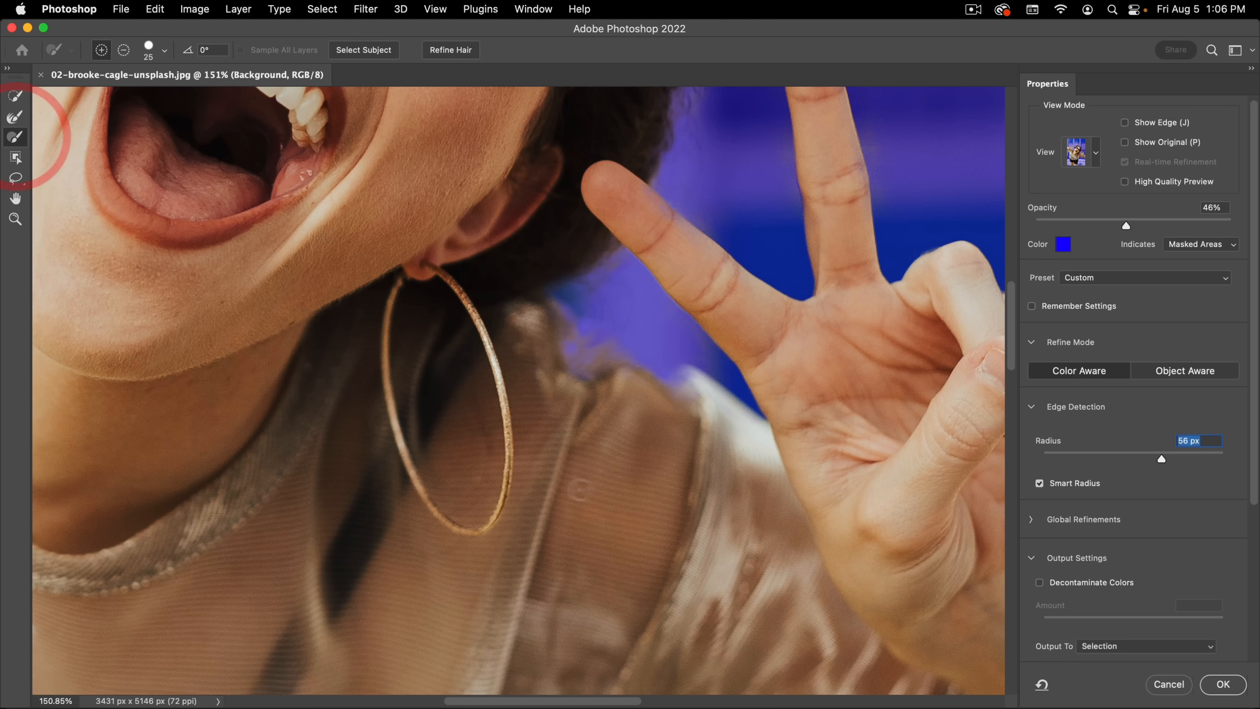
{"action": "left_click_drag", "start_coordinate": [538, 463], "coordinate": [631, 460], "text": "ctrl+alt"}
{"action": "mouse_move", "coordinate": [629, 454]}
{"action": "left_mouse_down", "text": "ctrl+alt"}
{"action": "mouse_move", "coordinate": [632, 497]}
{"action": "mouse_move", "coordinate": [619, 287]}
{"action": "left_mouse_up", "text": "ctrl+alt"}
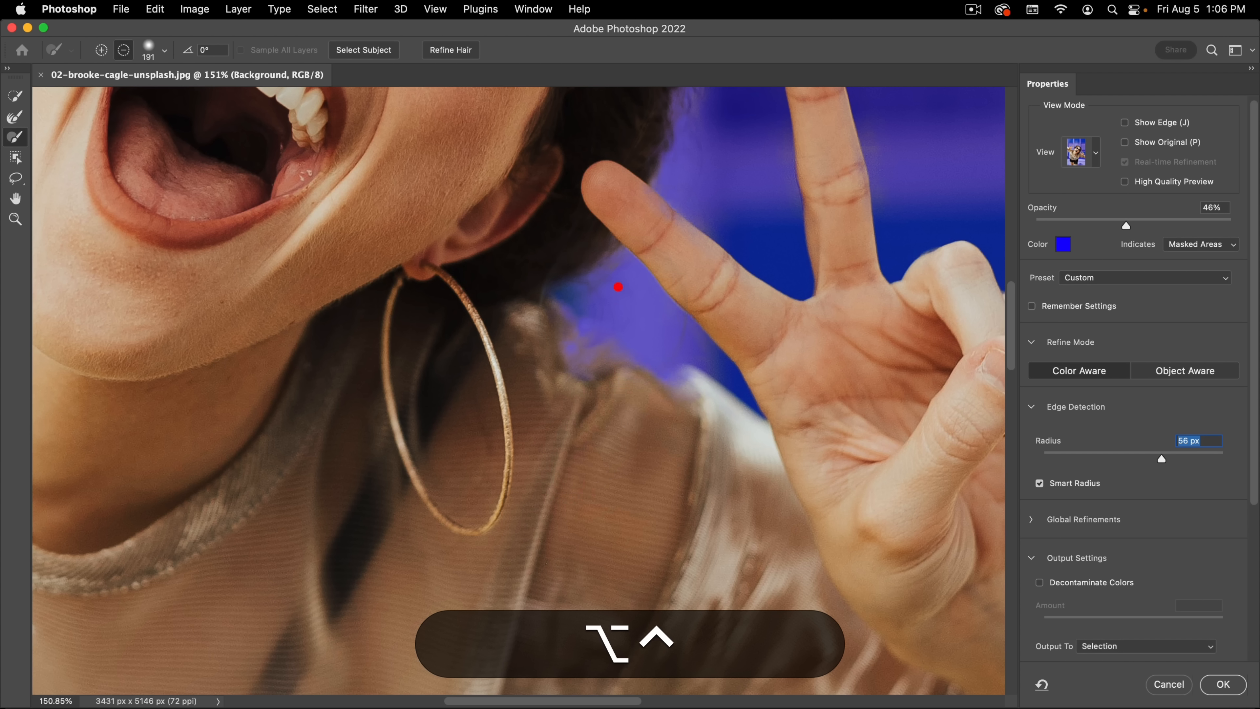
{"action": "mouse_move", "coordinate": [535, 367]}
{"action": "left_mouse_down"}
{"action": "mouse_move", "coordinate": [546, 405]}
{"action": "mouse_move", "coordinate": [590, 411]}
{"action": "mouse_move", "coordinate": [510, 422]}
{"action": "left_mouse_up"}
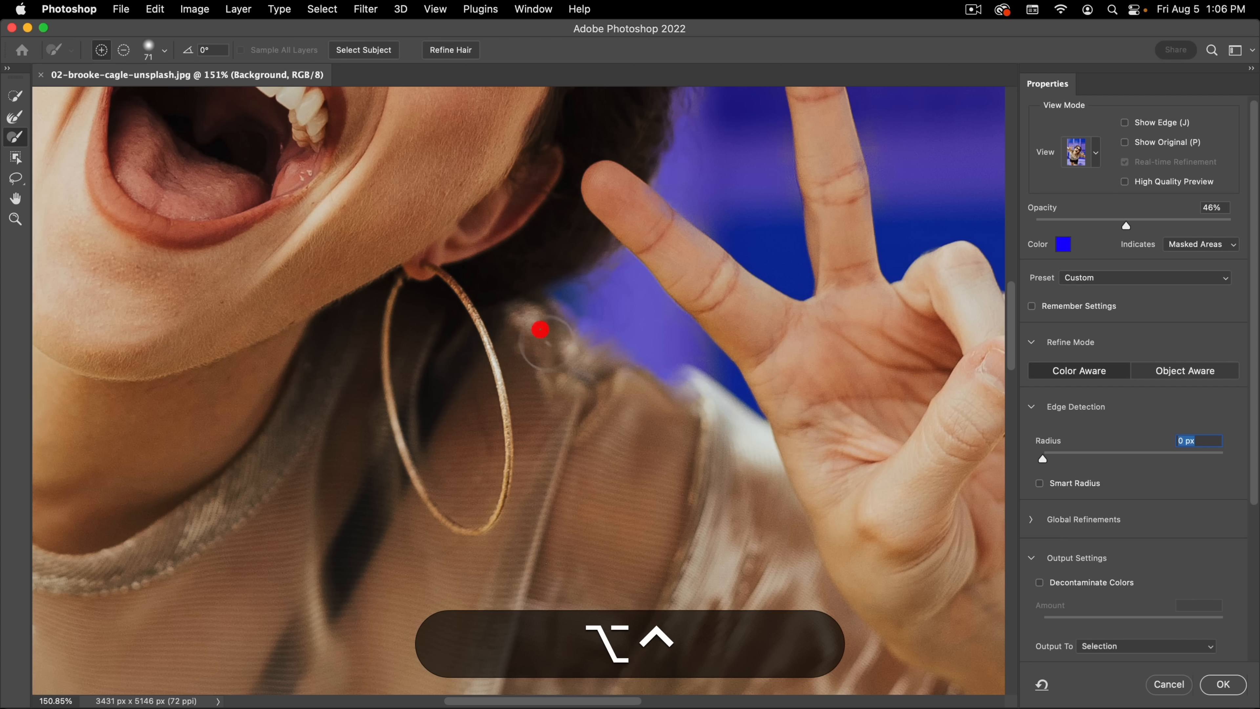
{"action": "mouse_move", "coordinate": [681, 423]}
{"action": "left_mouse_down"}
{"action": "mouse_move", "coordinate": [691, 400]}
{"action": "mouse_move", "coordinate": [647, 384]}
{"action": "mouse_move", "coordinate": [671, 386]}
{"action": "left_mouse_up"}
{"action": "mouse_move", "coordinate": [703, 451]}
{"action": "left_mouse_down"}
{"action": "mouse_move", "coordinate": [667, 383]}
{"action": "mouse_move", "coordinate": [637, 429]}
{"action": "mouse_move", "coordinate": [601, 415]}
{"action": "mouse_move", "coordinate": [578, 438]}
{"action": "left_mouse_up"}
{"action": "left_click", "coordinate": [668, 388]}
{"action": "left_click_drag", "start_coordinate": [681, 384], "coordinate": [670, 415]}
Step: Paint around the outer edge of the woman's hair with the Refine Edge Brush at 236 px
{"action": "left_click_drag", "start_coordinate": [447, 219], "coordinate": [438, 366], "text": "super"}
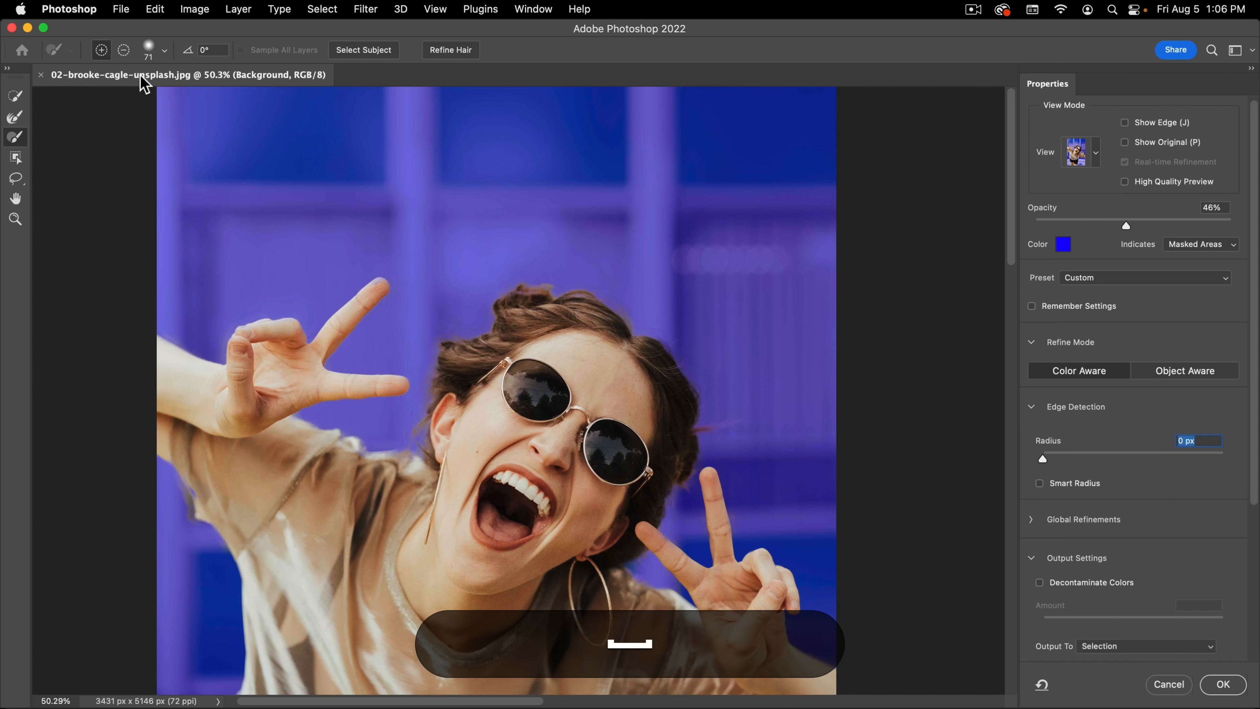
{"action": "left_click", "coordinate": [15, 117]}
{"action": "left_click_drag", "start_coordinate": [432, 283], "coordinate": [461, 281], "text": "ctrl+alt"}
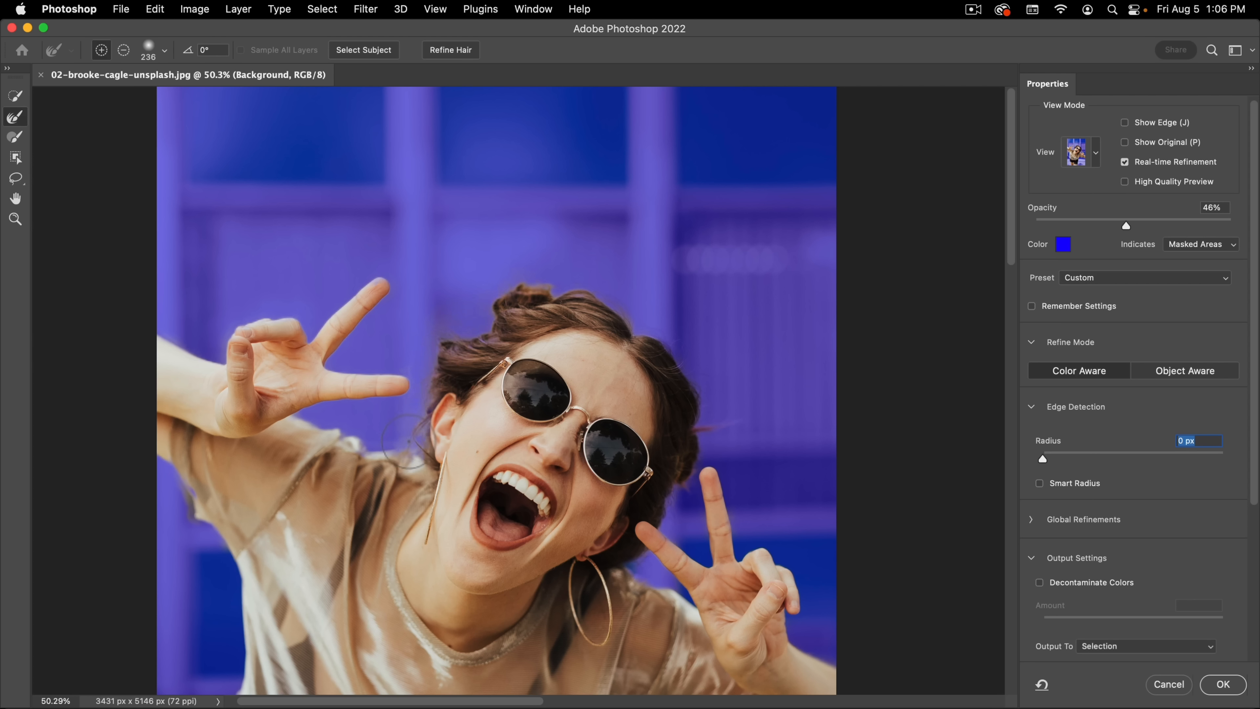
{"action": "left_click_drag", "start_coordinate": [410, 431], "coordinate": [407, 447]}
{"action": "left_click_drag", "start_coordinate": [671, 524], "coordinate": [675, 493]}
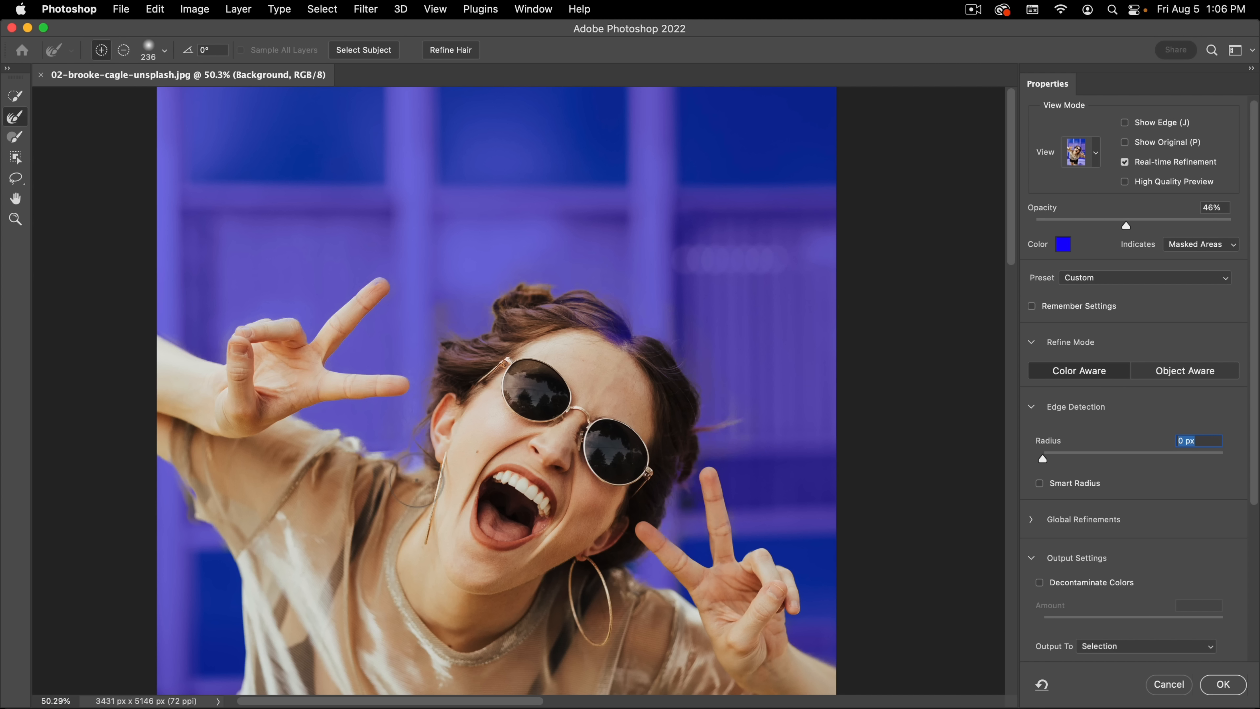
Step: Inspect the refined hair in Black & White view, return to Overlay view and check the shirt and shorts edges
{"action": "key", "text": "k"}
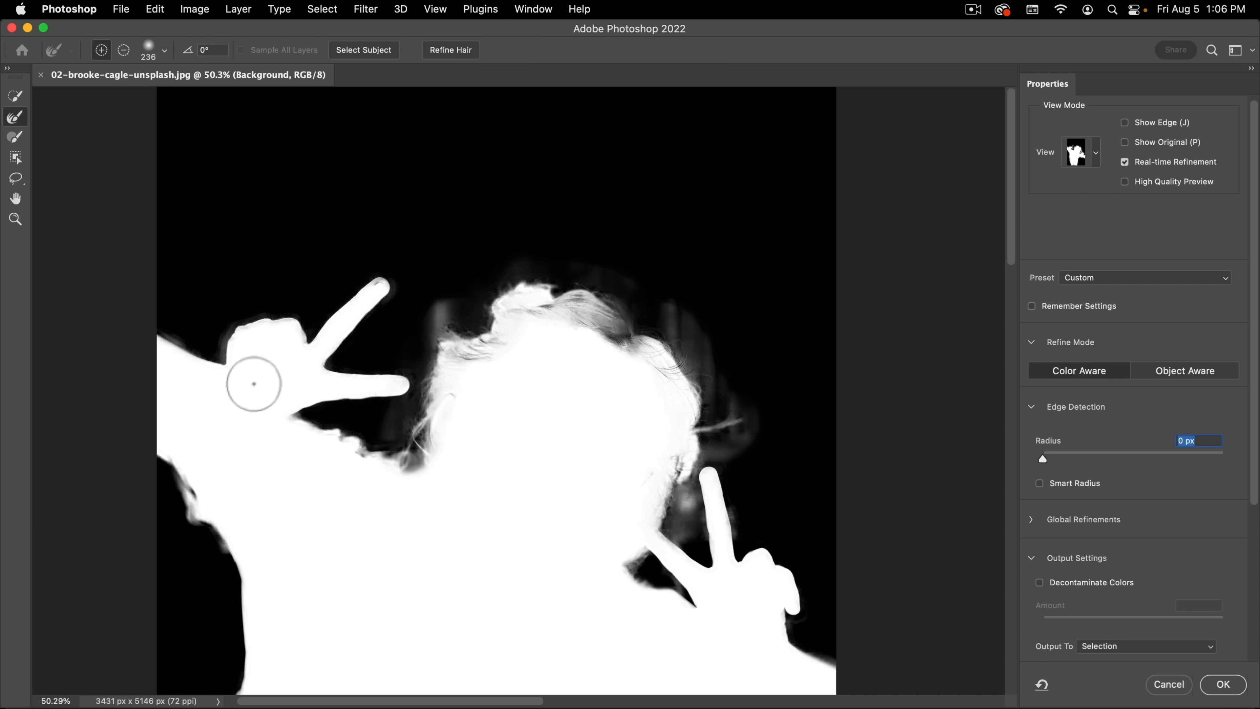
{"action": "key", "text": "v"}
{"action": "left_click_drag", "start_coordinate": [350, 363], "coordinate": [442, 227]}
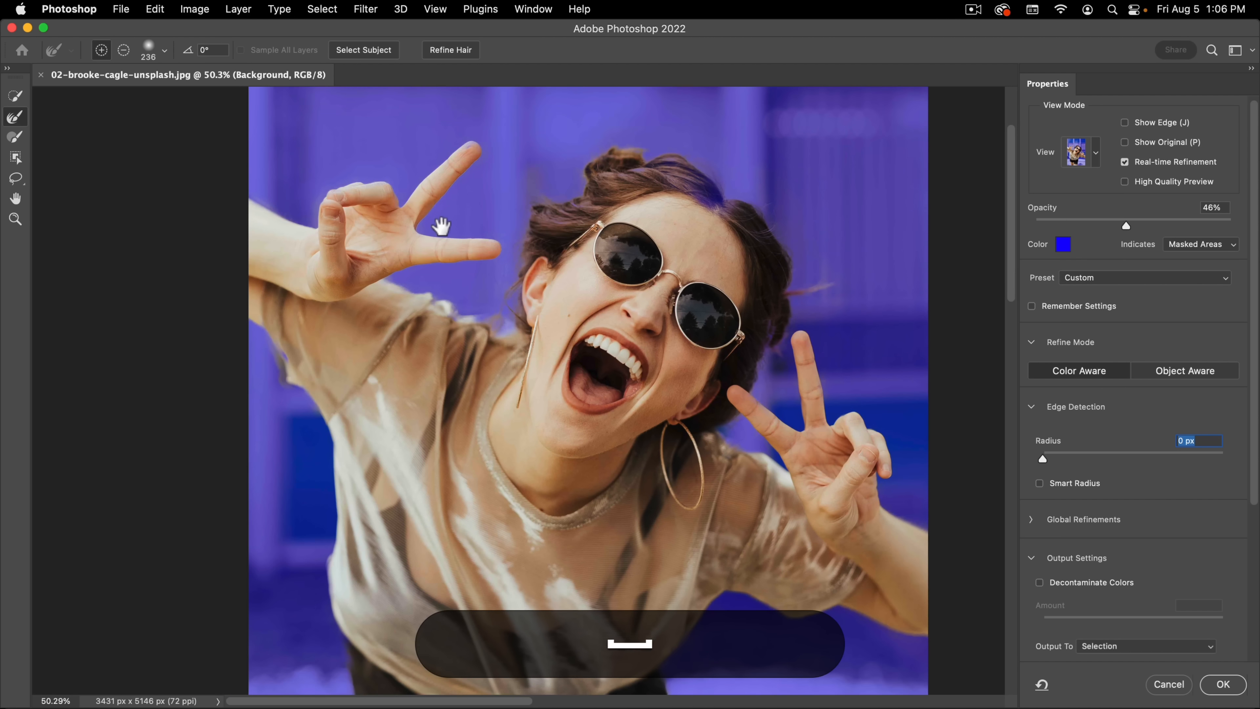
{"action": "scroll", "coordinate": [484, 446], "scroll_direction": "down", "scroll_amount": 10}
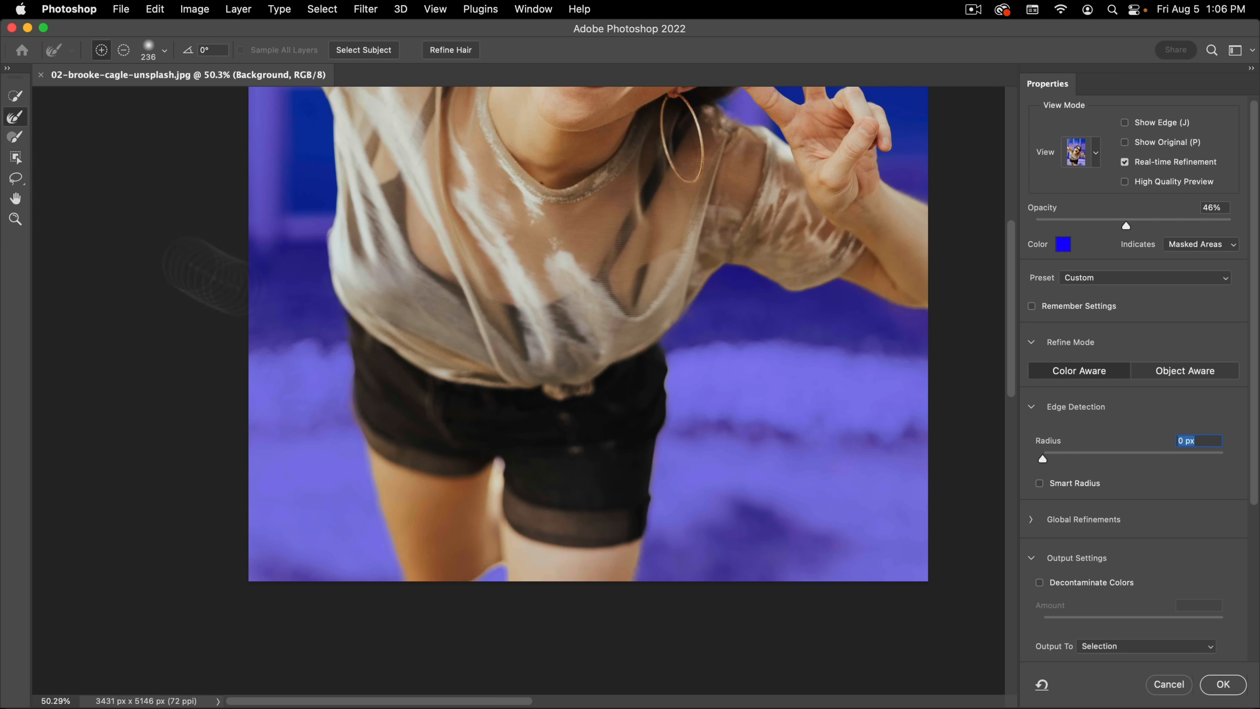
{"action": "key", "text": "space"}
{"action": "left_click_drag", "start_coordinate": [530, 316], "coordinate": [529, 320]}
{"action": "scroll", "coordinate": [481, 472], "scroll_direction": "up", "scroll_amount": 12}
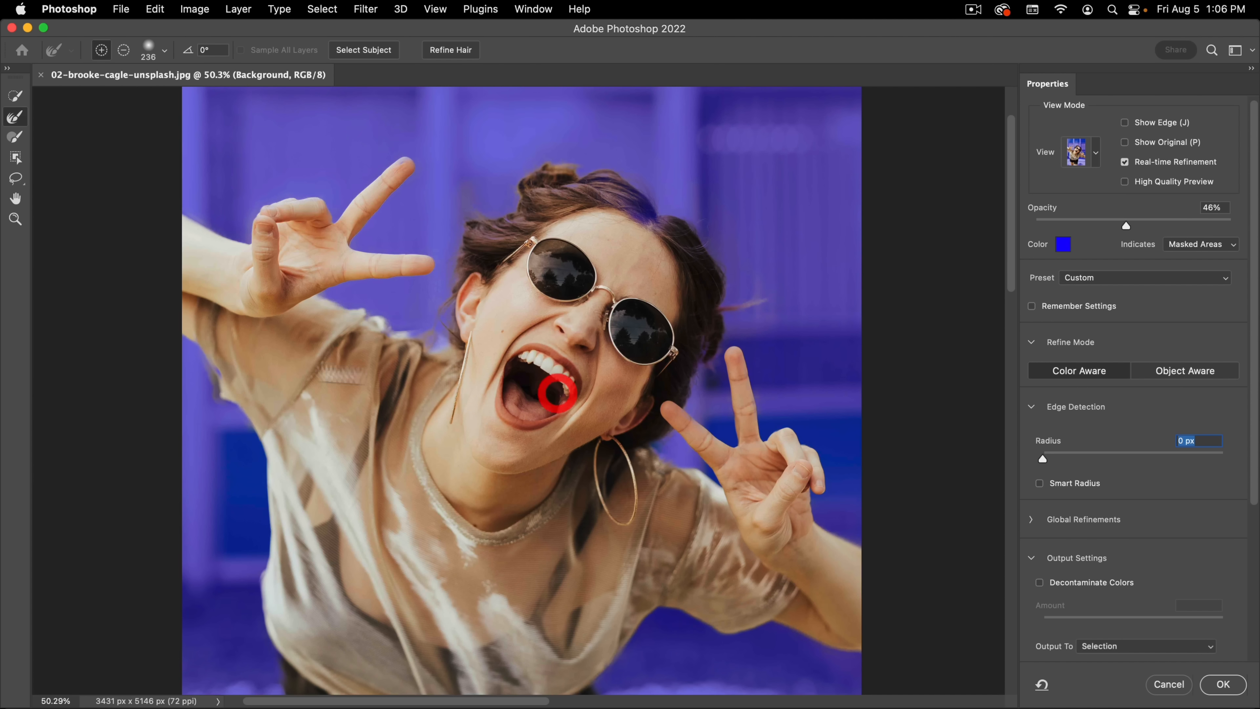
Step: Accept the refined selection, add it to the photo as a layer mask and view the mask on its own
{"action": "left_click", "coordinate": [1228, 687]}
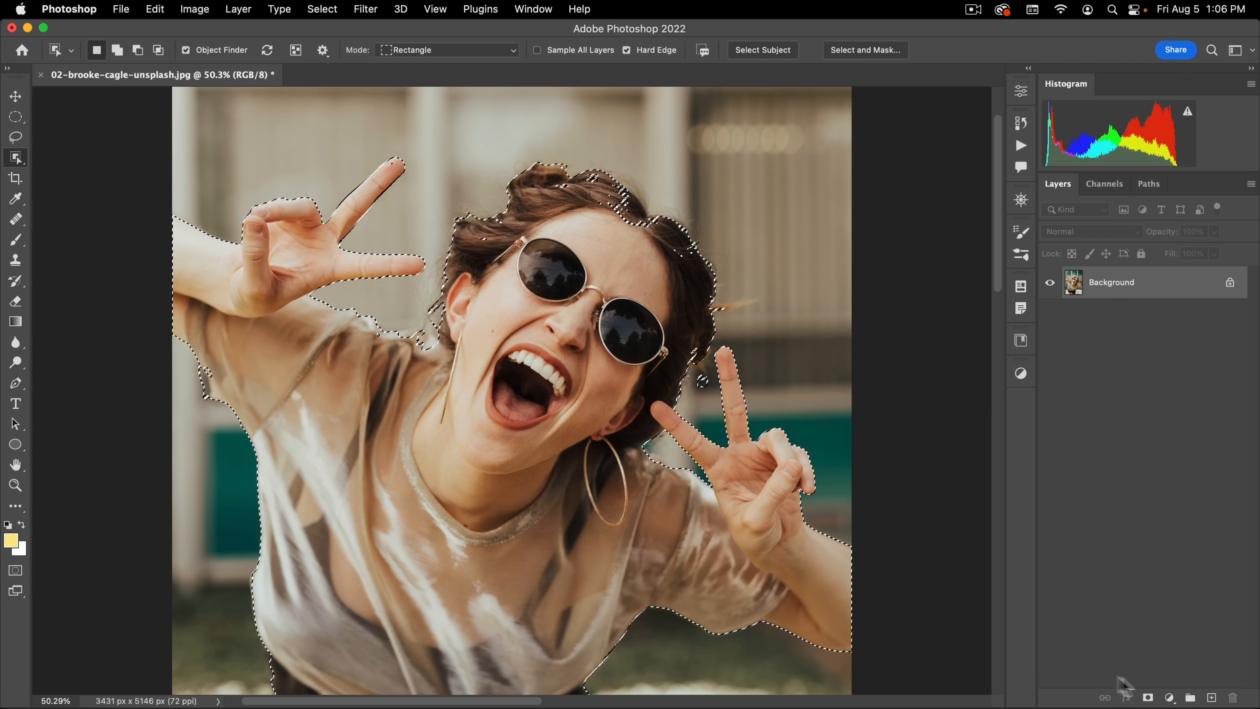
{"action": "left_click", "coordinate": [1148, 697]}
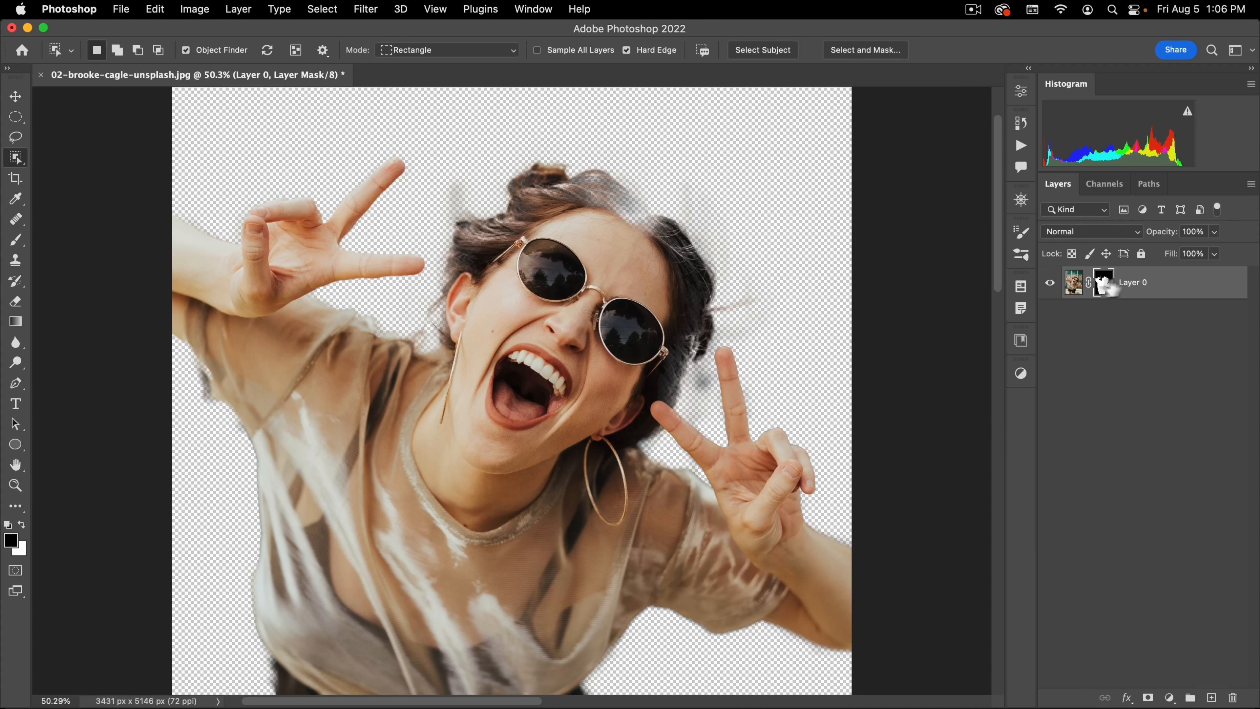
{"action": "key", "text": "alt"}
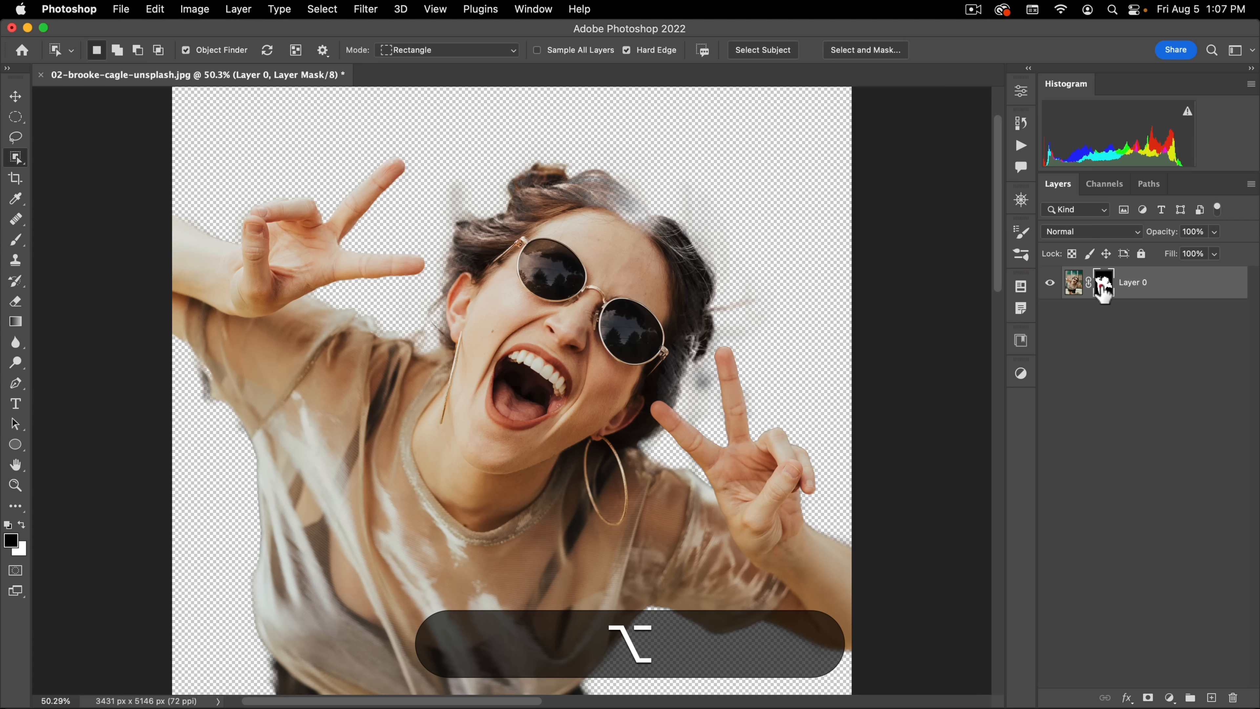
{"action": "left_click", "coordinate": [1102, 288], "text": "alt"}
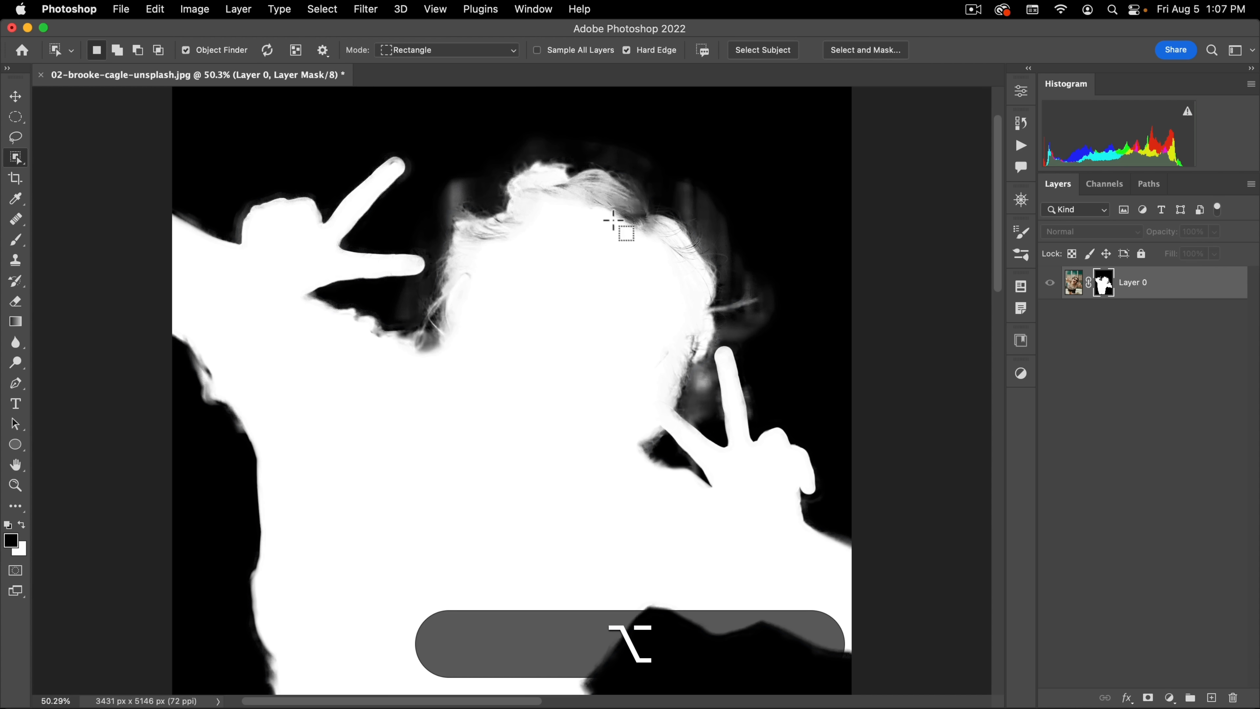
{"action": "left_click", "coordinate": [1104, 288], "text": "alt"}
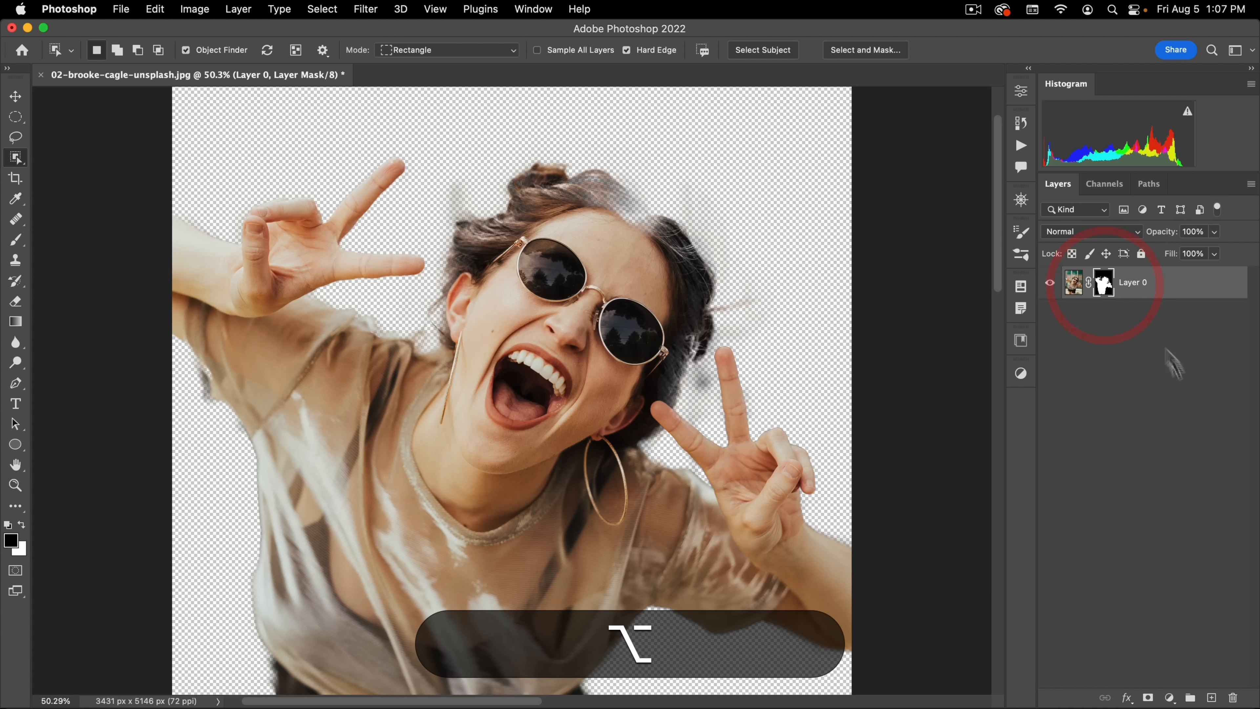
Step: Add a deep blue Solid Color fill layer and move it beneath Layer 0 as the background
{"action": "left_click", "coordinate": [1114, 453]}
{"action": "left_click", "coordinate": [1168, 697]}
{"action": "left_click", "coordinate": [1190, 338]}
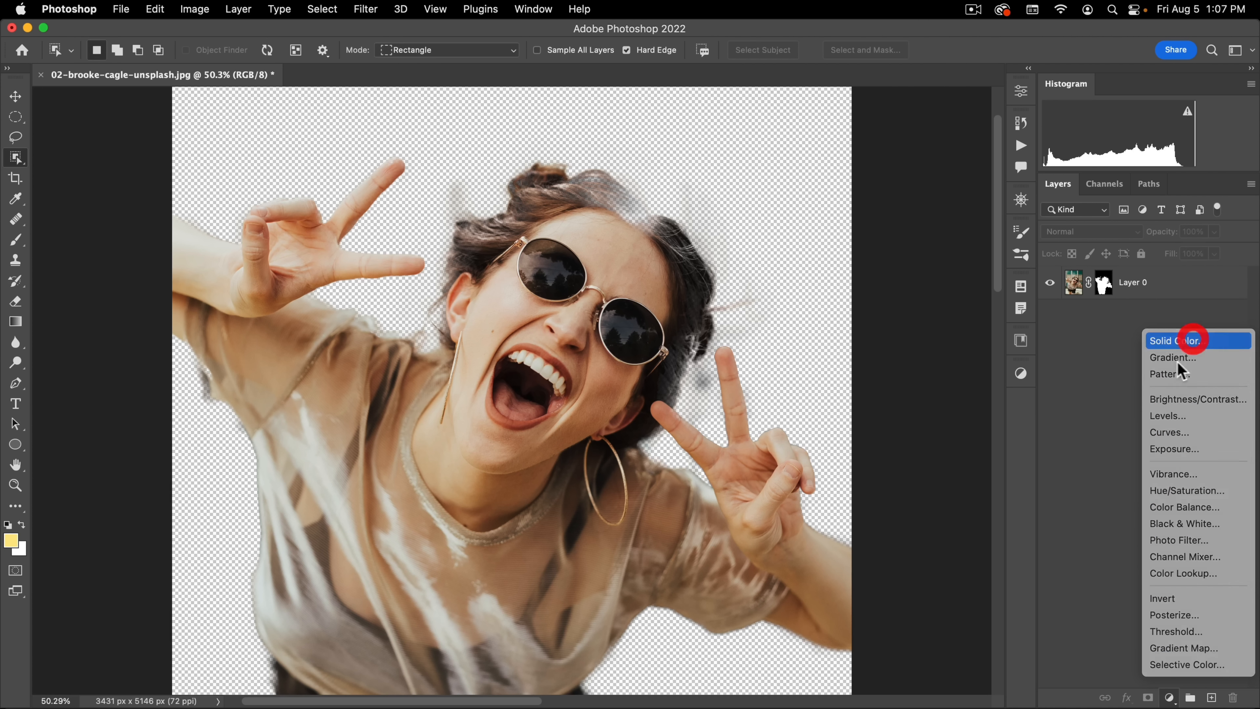
{"action": "left_click", "coordinate": [799, 263]}
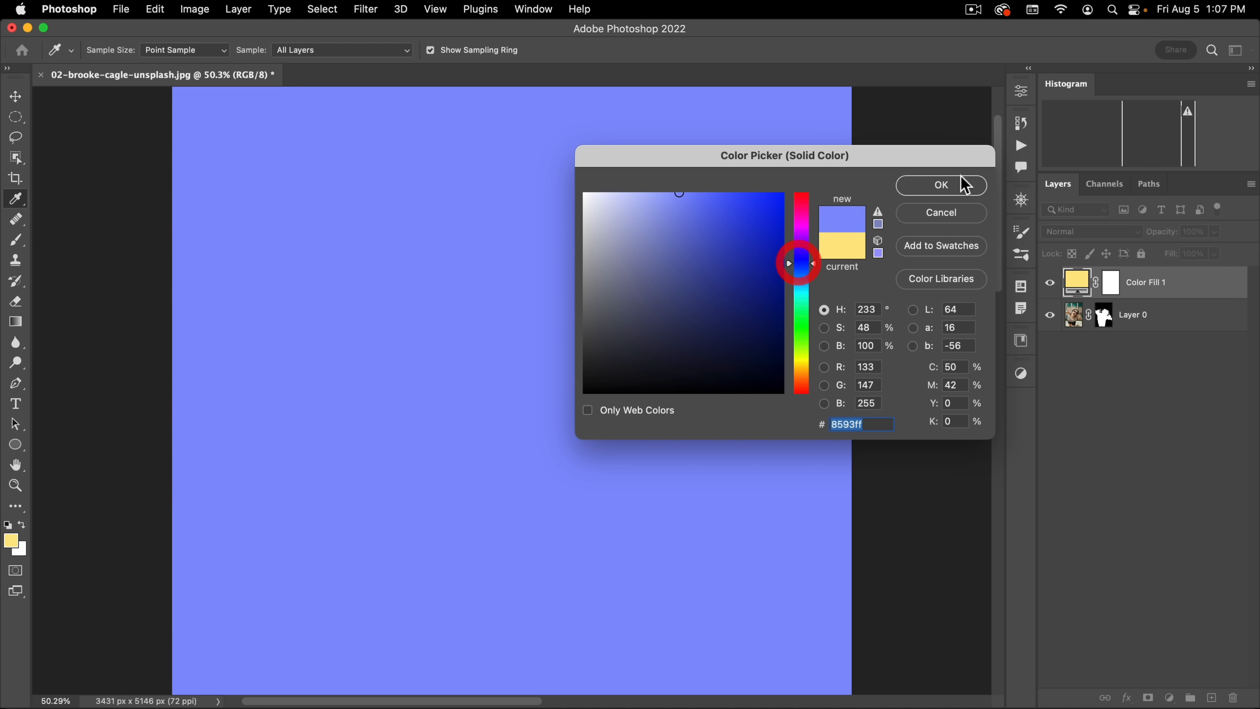
{"action": "left_click", "coordinate": [752, 233]}
{"action": "left_click", "coordinate": [941, 185]}
{"action": "left_click_drag", "start_coordinate": [1141, 282], "coordinate": [1081, 333]}
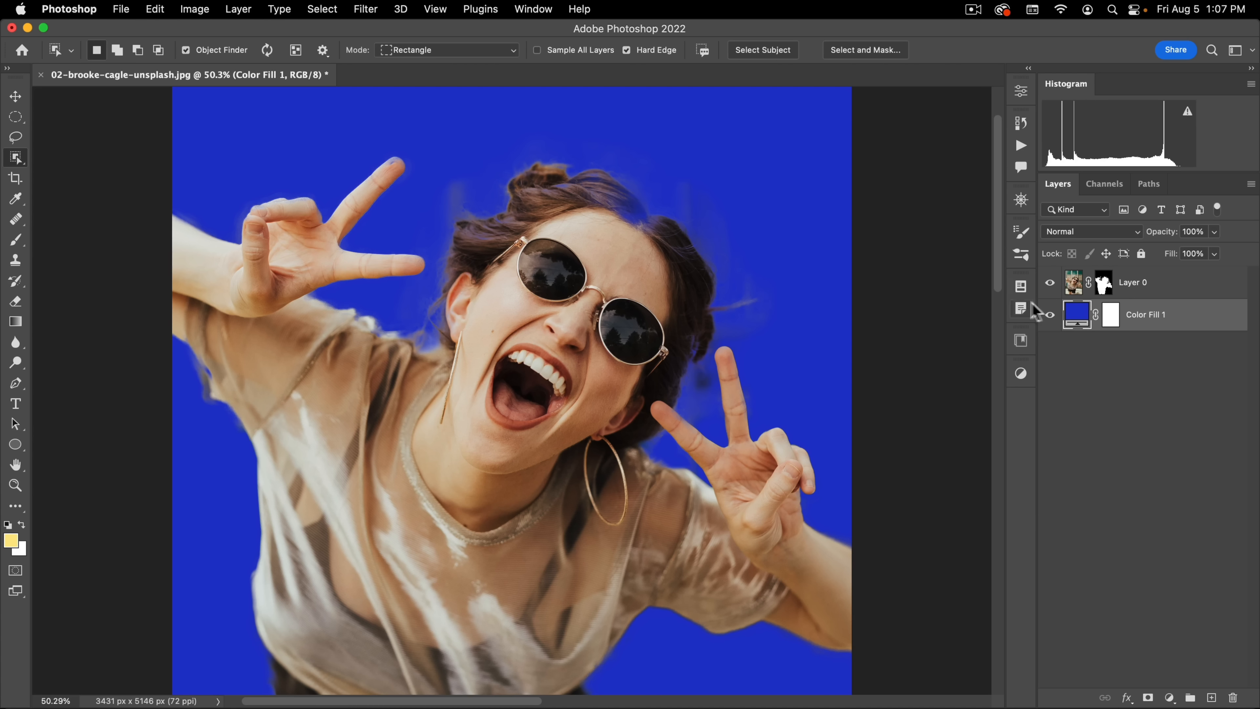
Step: Paint white on Layer 0's mask with a soft 112 px brush to restore the faded hair at the parting and side
{"action": "left_click", "coordinate": [1102, 286]}
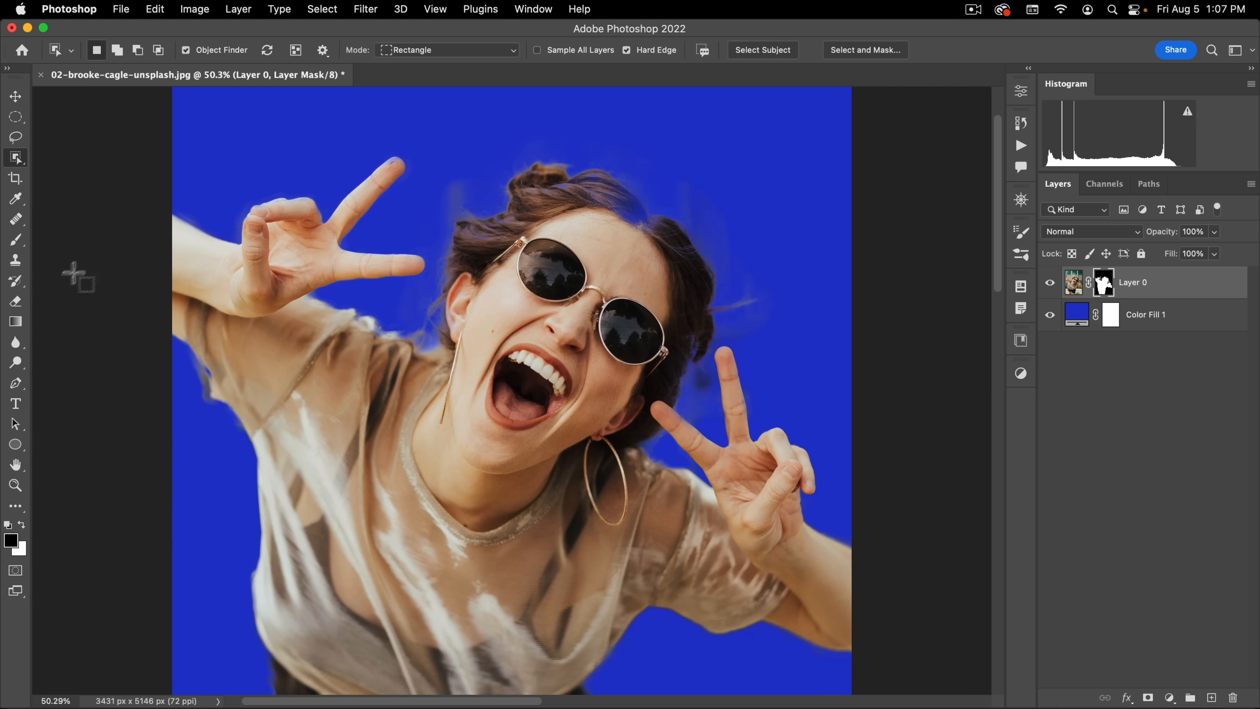
{"action": "key", "text": "b"}
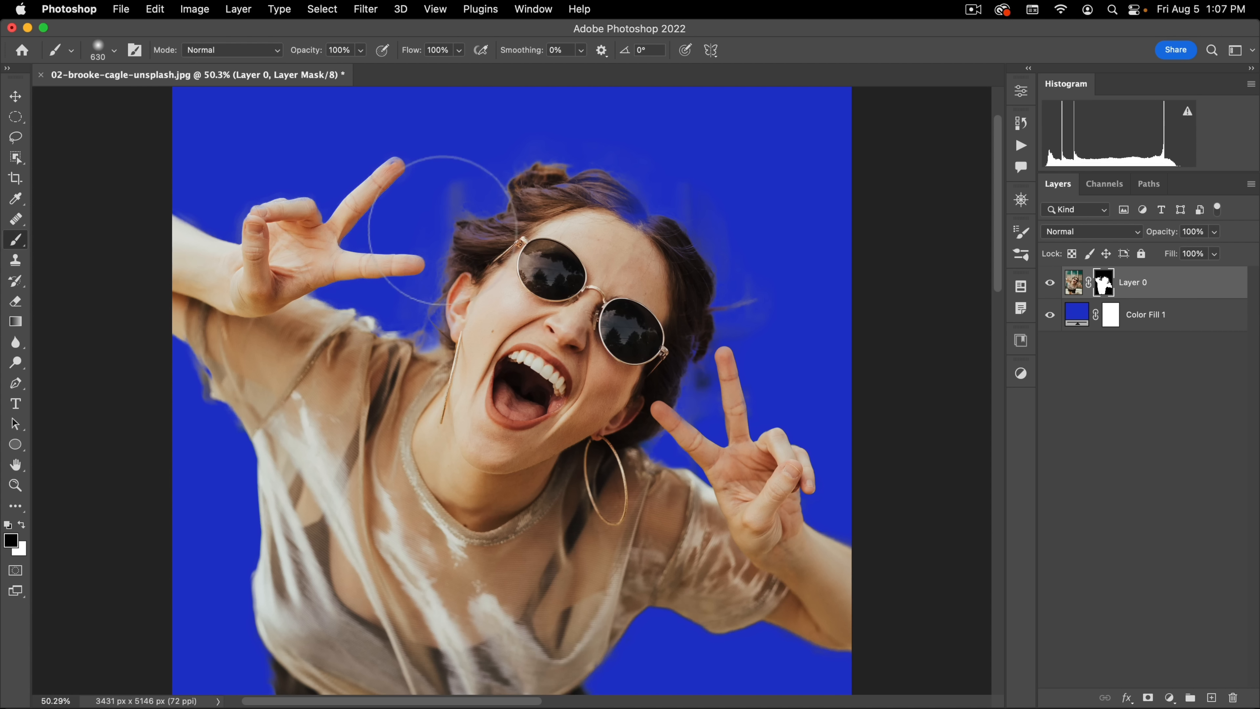
{"action": "right_click", "coordinate": [437, 226]}
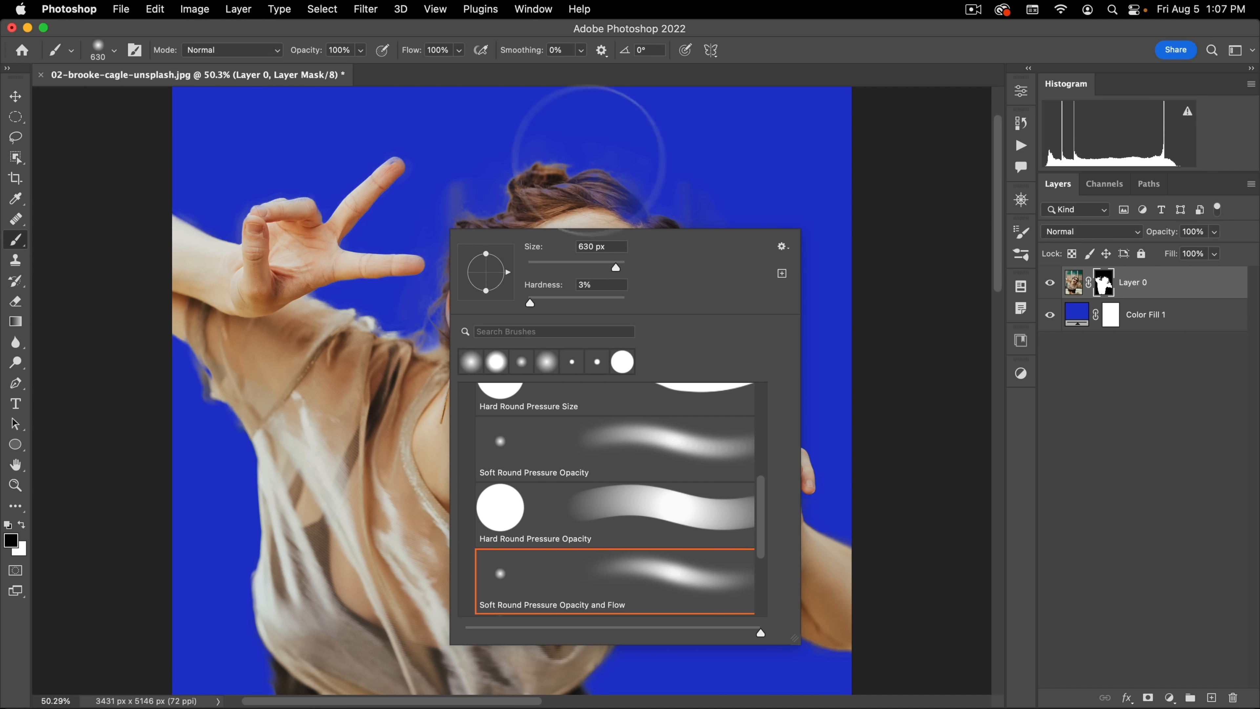
{"action": "left_click", "coordinate": [496, 71]}
{"action": "left_click_drag", "start_coordinate": [584, 229], "coordinate": [514, 218]}
{"action": "left_click_drag", "start_coordinate": [616, 229], "coordinate": [614, 309]}
{"action": "left_click_drag", "start_coordinate": [641, 202], "coordinate": [692, 163]}
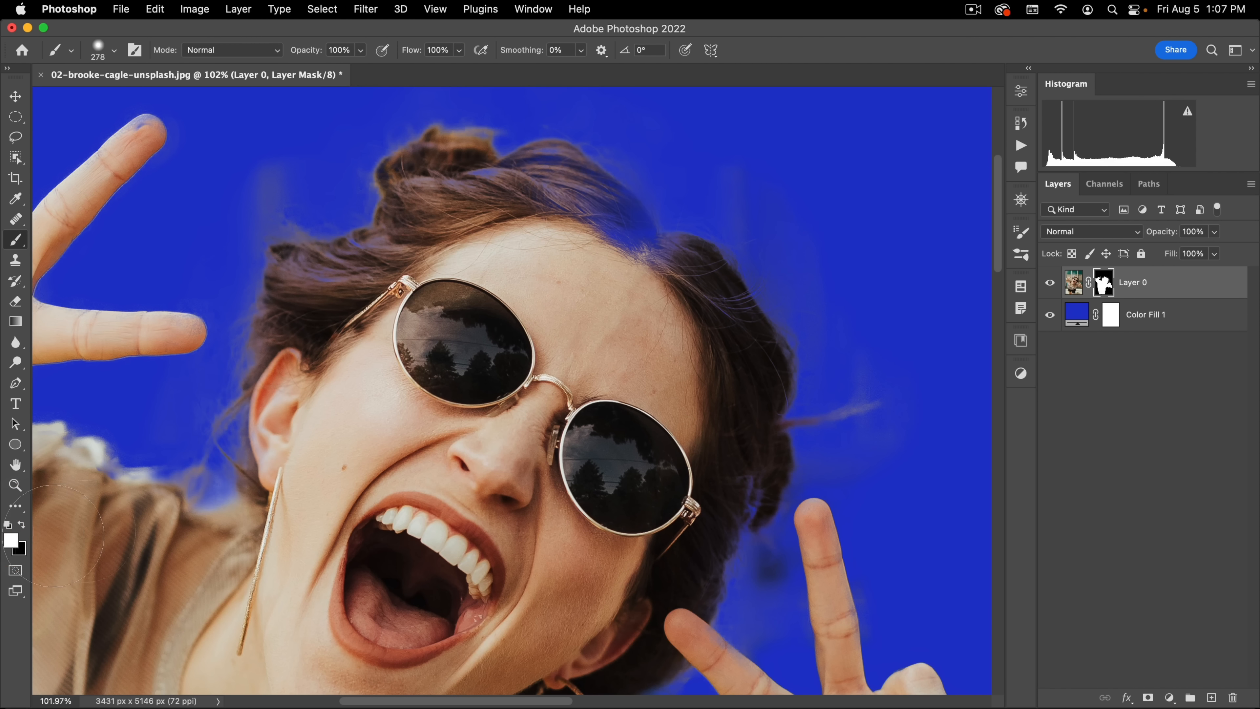
{"action": "left_click_drag", "start_coordinate": [583, 248], "coordinate": [515, 243]}
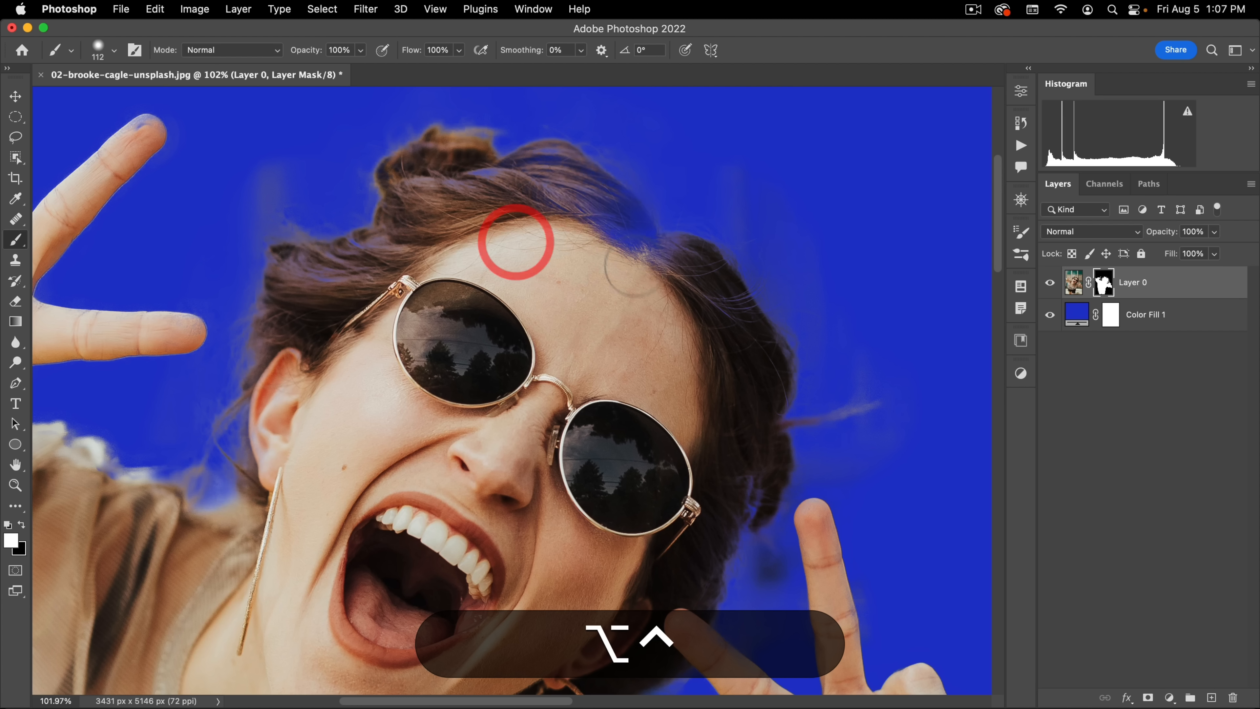
{"action": "left_click_drag", "start_coordinate": [632, 251], "coordinate": [570, 217]}
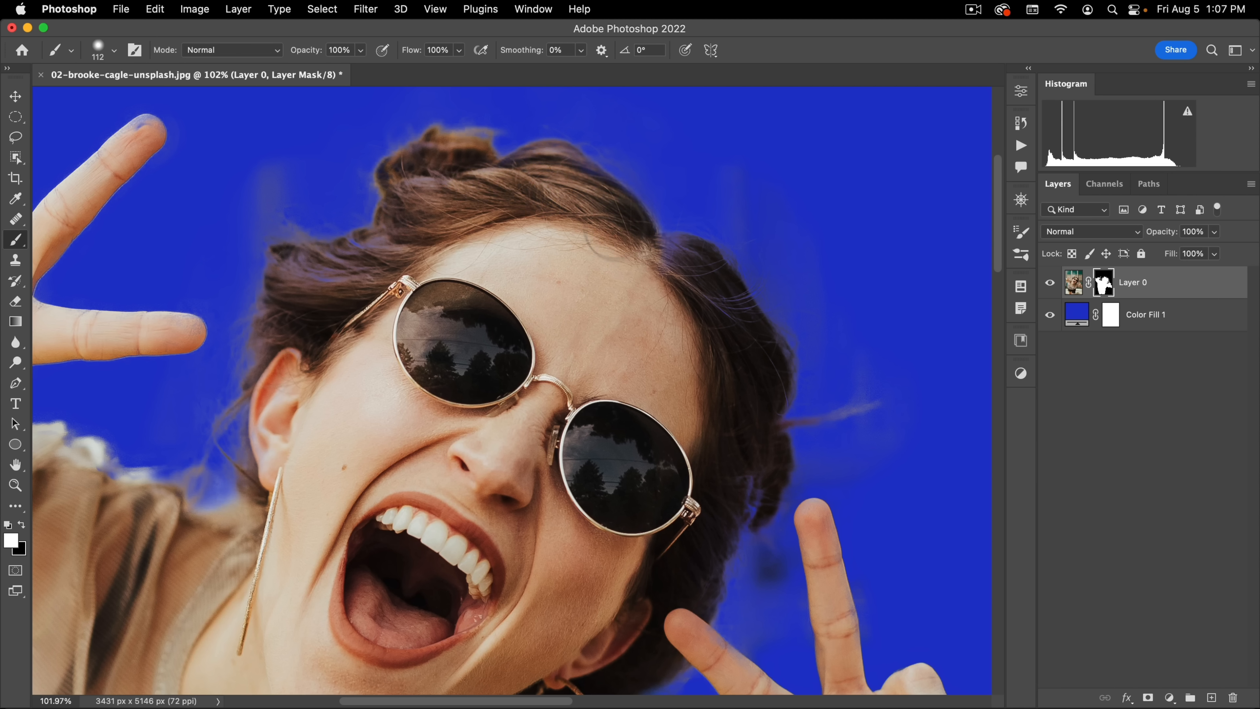
{"action": "mouse_move", "coordinate": [411, 376]}
{"action": "left_mouse_down"}
{"action": "mouse_move", "coordinate": [515, 205]}
{"action": "mouse_move", "coordinate": [508, 322]}
{"action": "left_mouse_up"}
{"action": "left_click_drag", "start_coordinate": [518, 186], "coordinate": [372, 243]}
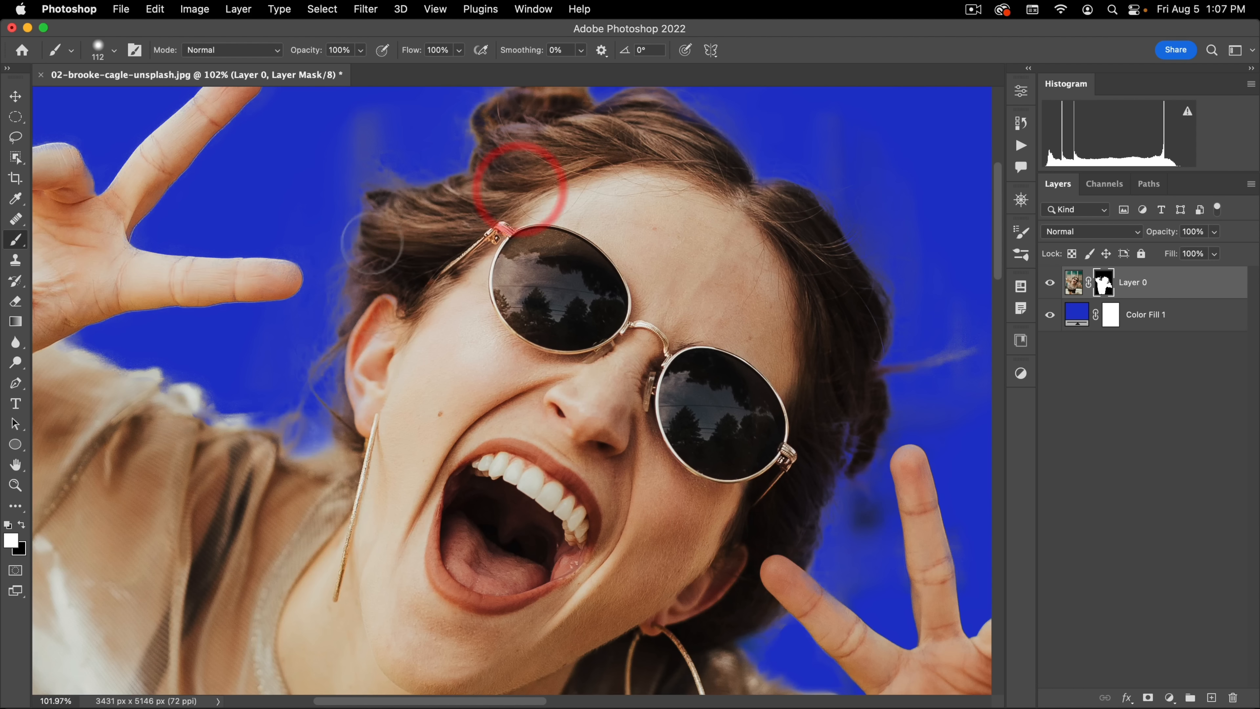
Step: Restore the faded areas of the shirt and raised fingertip on the mask in white, reducing the brush to 41 px for the finger
{"action": "left_click_drag", "start_coordinate": [429, 443], "coordinate": [645, 266]}
{"action": "left_click_drag", "start_coordinate": [293, 264], "coordinate": [420, 114]}
{"action": "left_click_drag", "start_coordinate": [290, 274], "coordinate": [185, 217]}
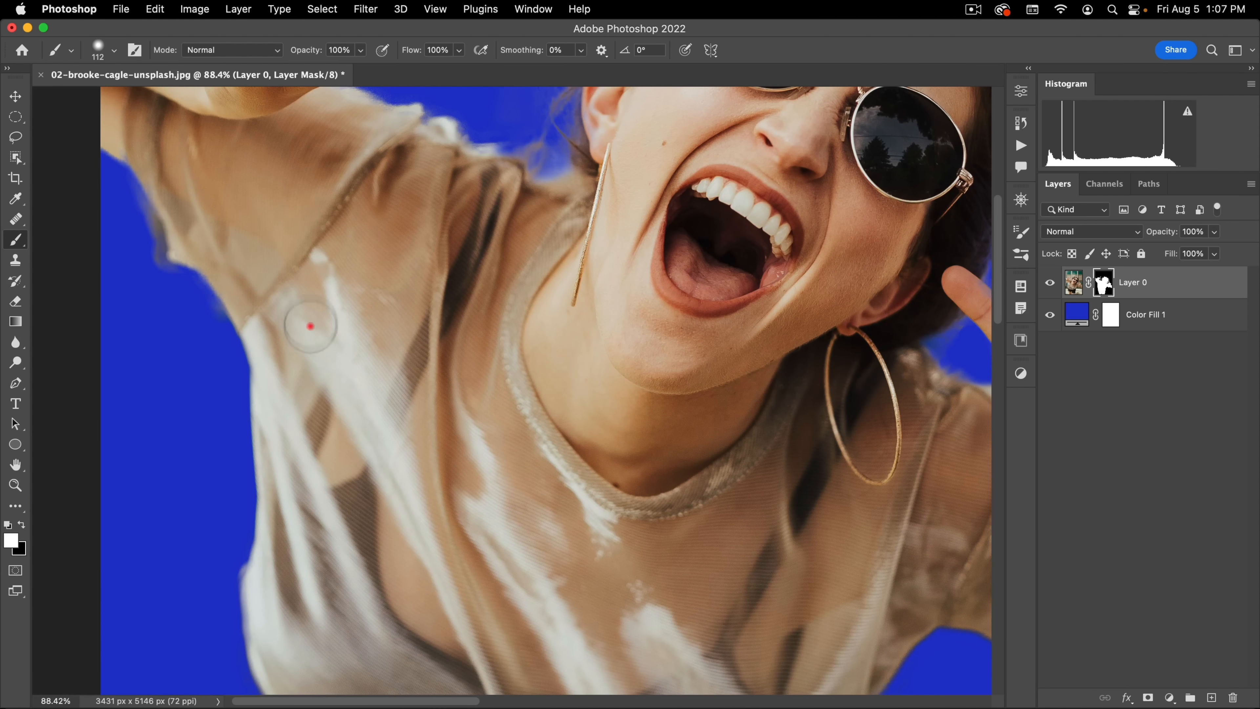
{"action": "left_click_drag", "start_coordinate": [311, 325], "coordinate": [208, 308]}
{"action": "left_click_drag", "start_coordinate": [414, 277], "coordinate": [332, 357]}
{"action": "left_click_drag", "start_coordinate": [392, 227], "coordinate": [489, 219]}
{"action": "left_click_drag", "start_coordinate": [316, 210], "coordinate": [277, 215]}
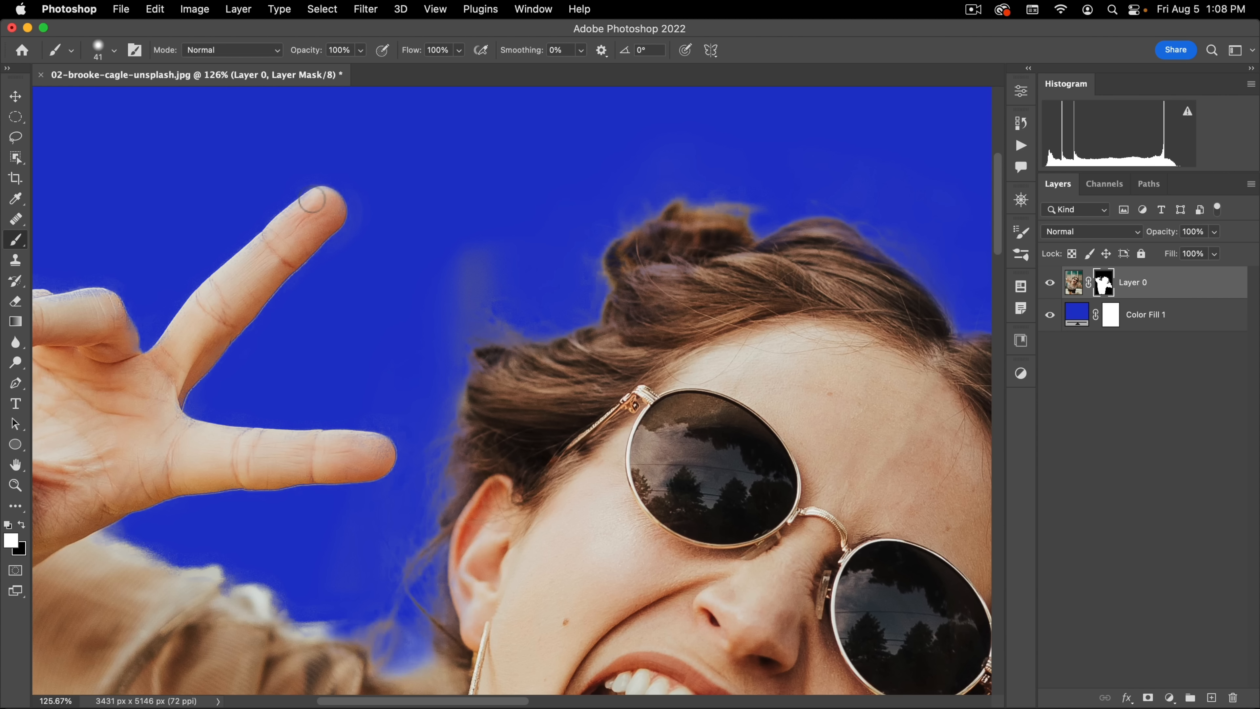
{"action": "left_click", "coordinate": [291, 244]}
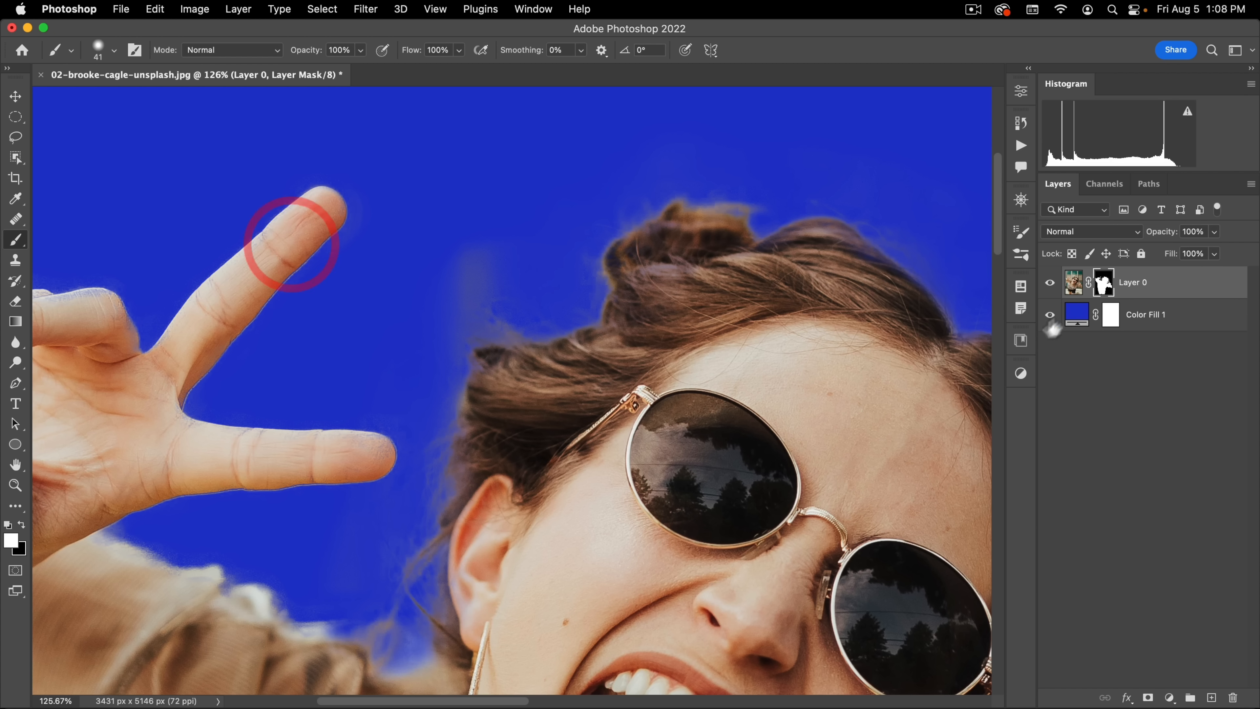
Step: Display Layer 0's mask on its own and set the brush's blend mode to Overlay
{"action": "left_click", "coordinate": [1102, 280], "text": "alt"}
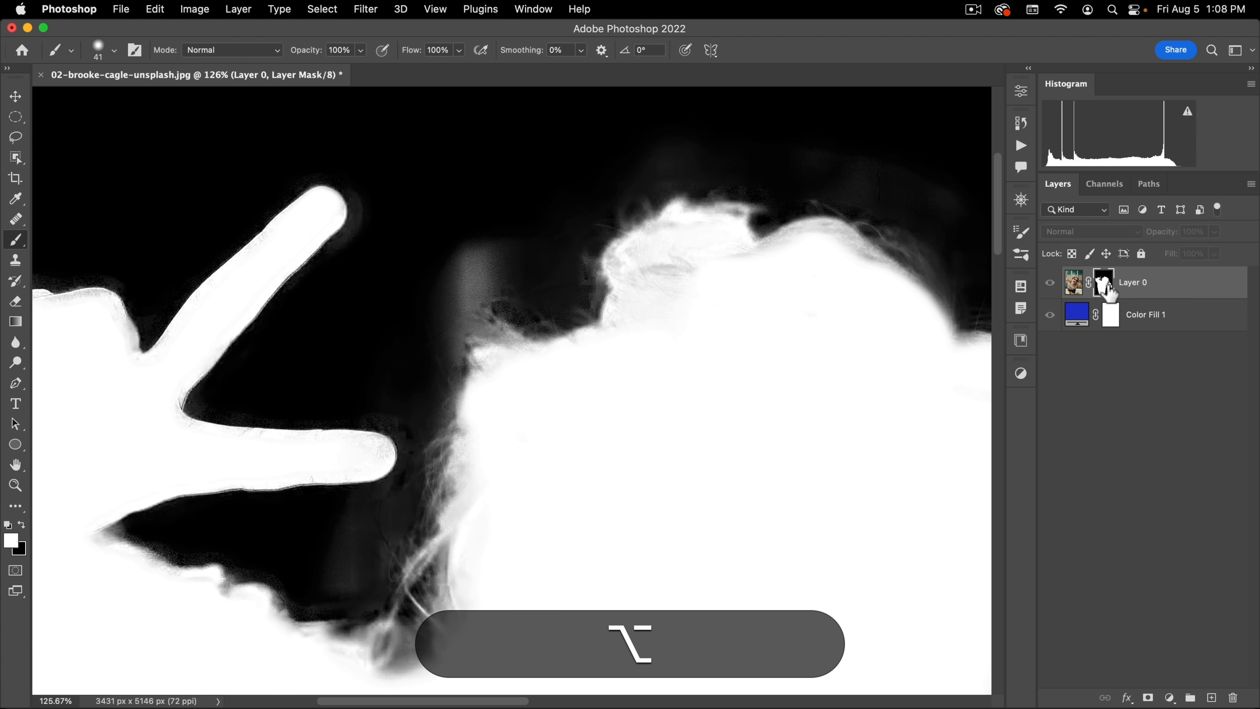
{"action": "left_click_drag", "start_coordinate": [460, 320], "coordinate": [390, 344]}
{"action": "left_click_drag", "start_coordinate": [551, 321], "coordinate": [478, 313]}
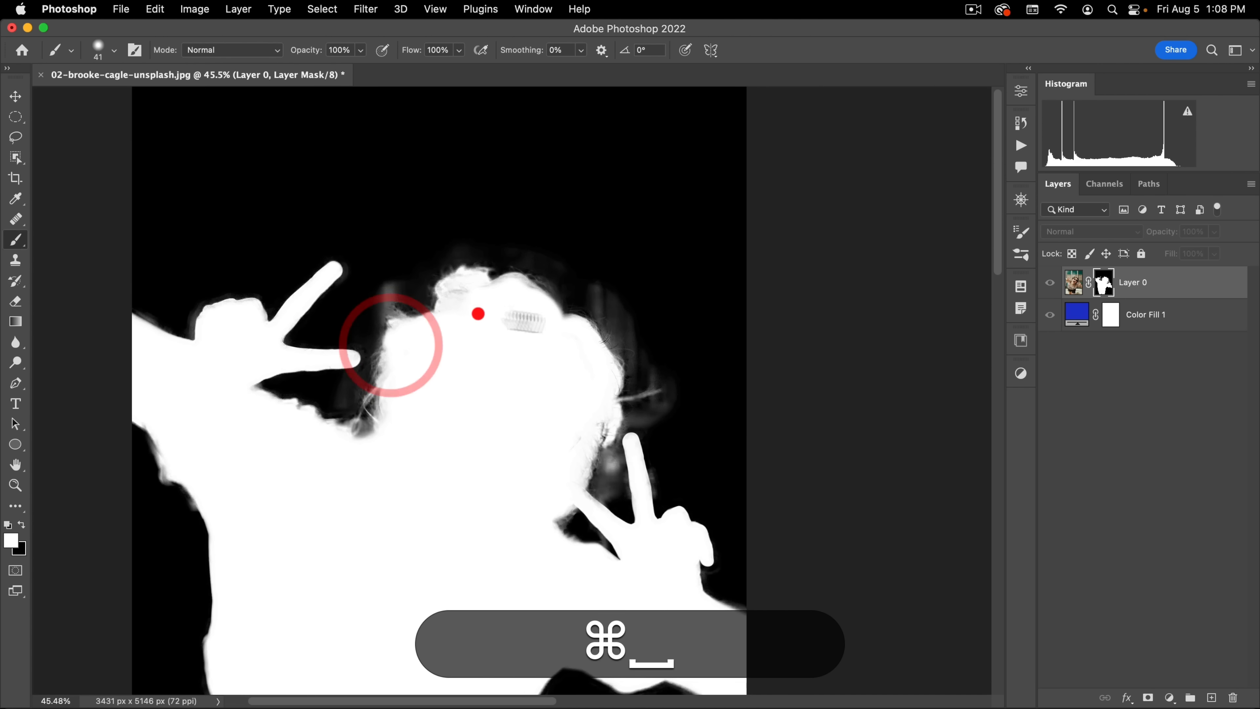
{"action": "left_click_drag", "start_coordinate": [599, 350], "coordinate": [654, 326]}
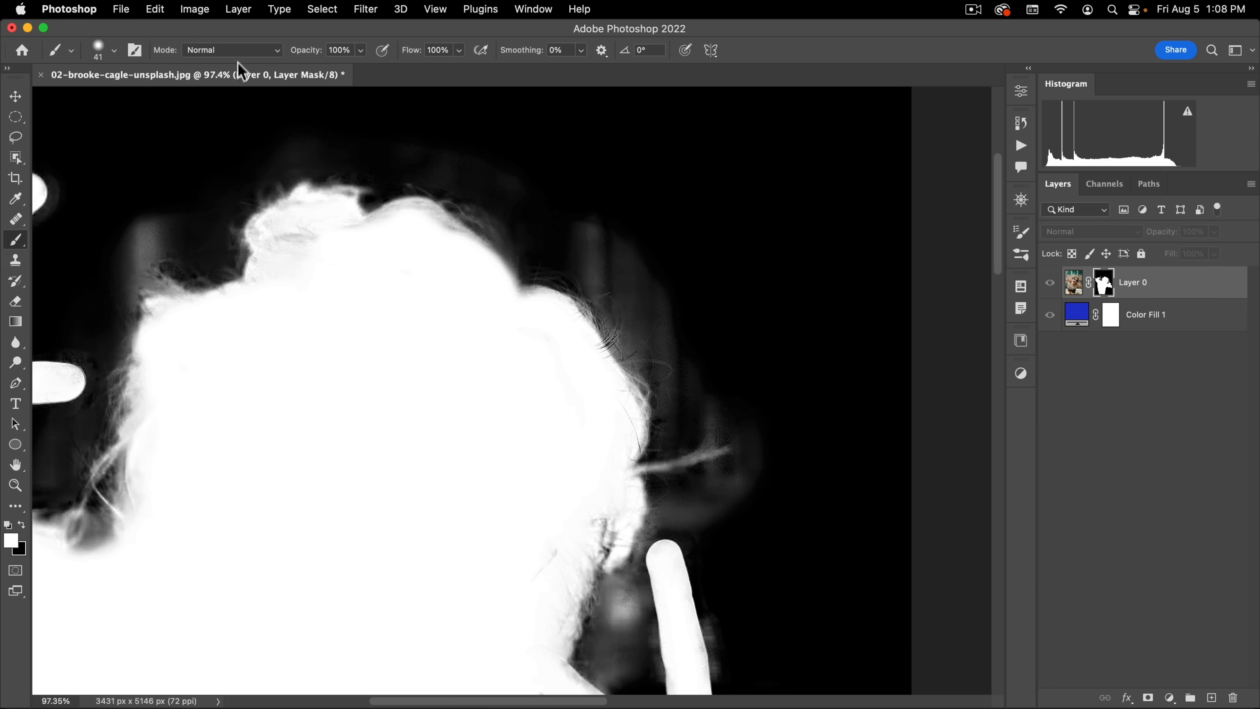
{"action": "left_click", "coordinate": [250, 50]}
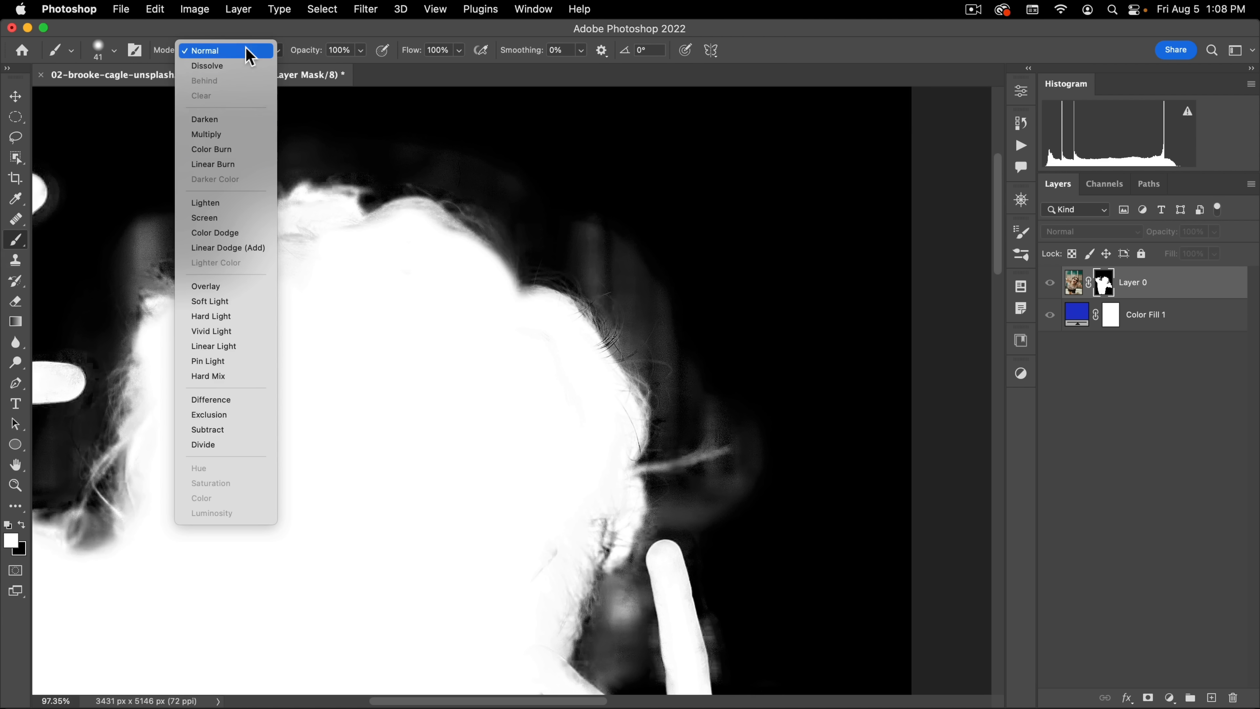
{"action": "left_click", "coordinate": [220, 292]}
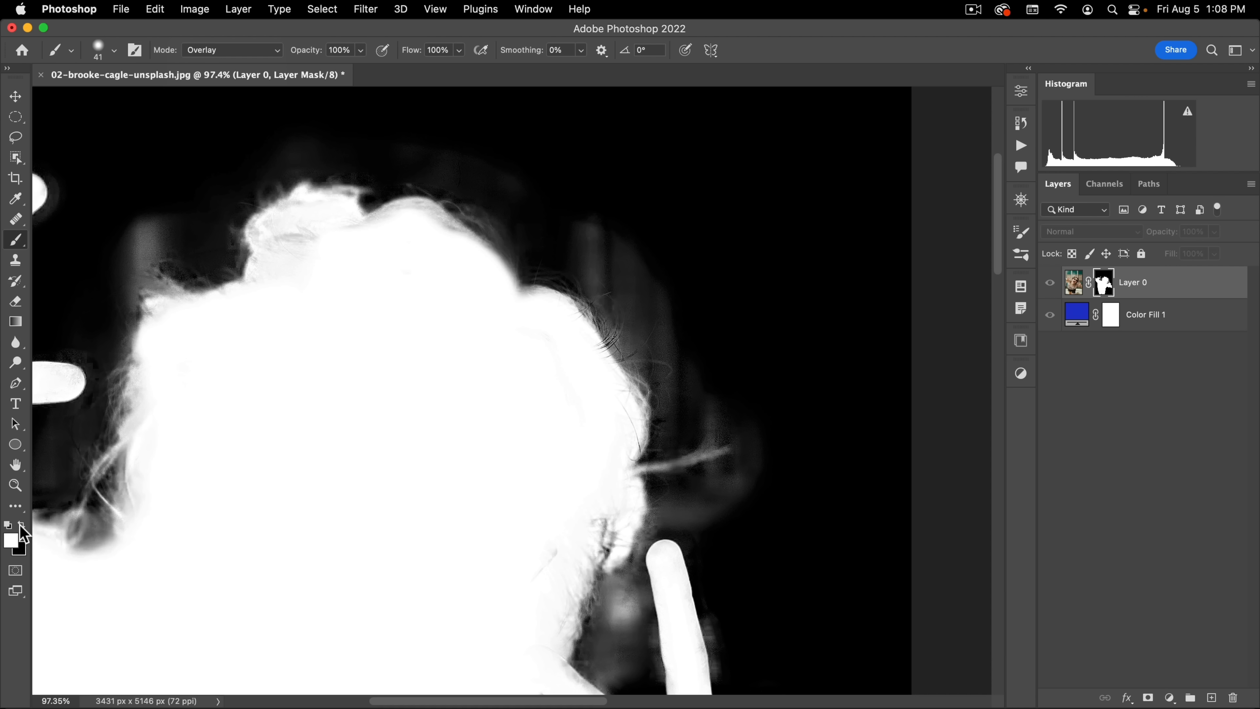
Step: Clear the grey haze beside the hair and around the lower raised hand on the mask, painting black with a 224 px brush
{"action": "left_click_drag", "start_coordinate": [577, 253], "coordinate": [654, 239]}
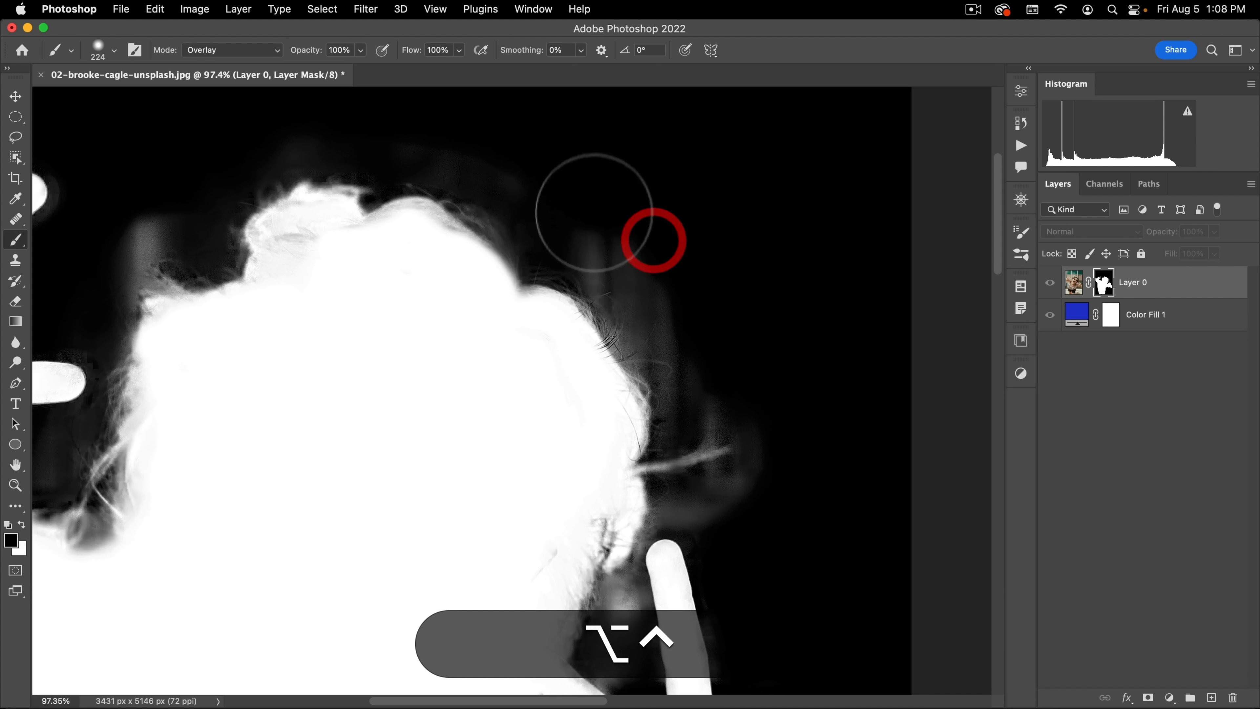
{"action": "left_click_drag", "start_coordinate": [610, 288], "coordinate": [704, 342]}
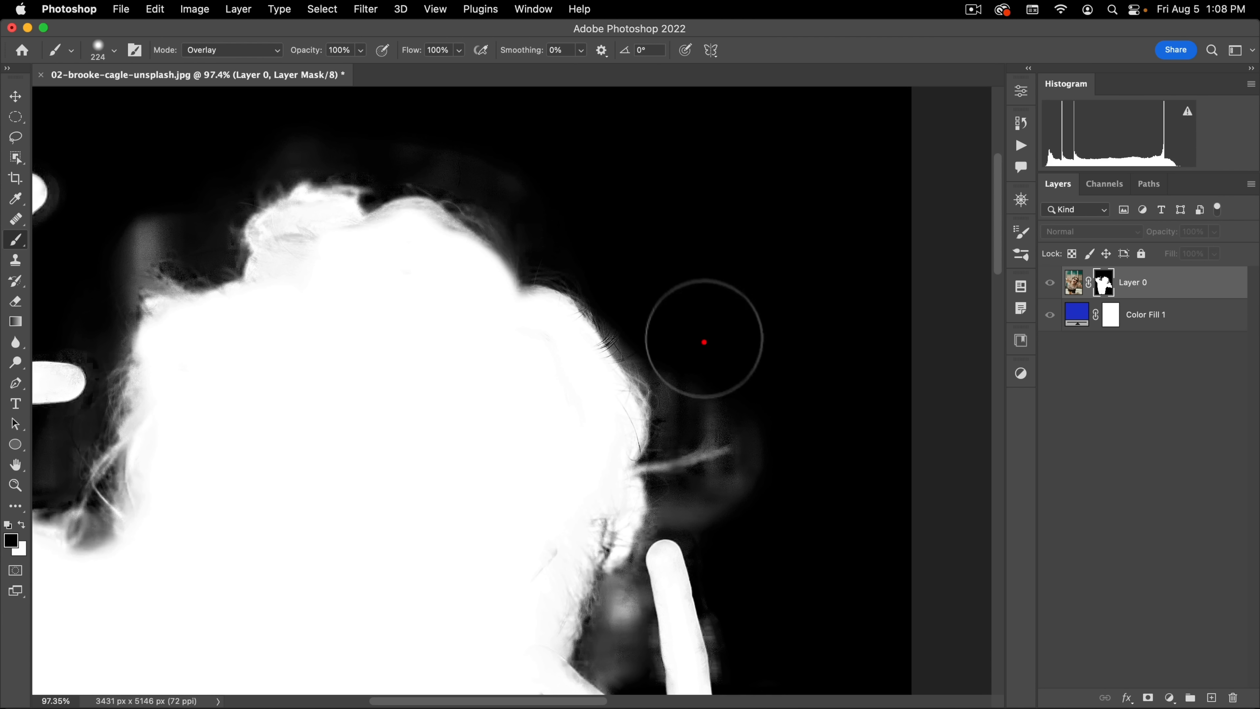
{"action": "key", "text": "space"}
{"action": "left_click_drag", "start_coordinate": [683, 422], "coordinate": [716, 221]}
{"action": "mouse_move", "coordinate": [719, 333]}
{"action": "left_mouse_down"}
{"action": "mouse_move", "coordinate": [699, 336]}
{"action": "mouse_move", "coordinate": [701, 382]}
{"action": "mouse_move", "coordinate": [731, 498]}
{"action": "left_mouse_up"}
{"action": "key", "text": "space"}
{"action": "left_click_drag", "start_coordinate": [750, 411], "coordinate": [777, 252]}
{"action": "mouse_move", "coordinate": [662, 313]}
{"action": "left_mouse_down"}
{"action": "mouse_move", "coordinate": [663, 255]}
{"action": "mouse_move", "coordinate": [665, 357]}
{"action": "left_mouse_up"}
{"action": "left_click", "coordinate": [691, 186]}
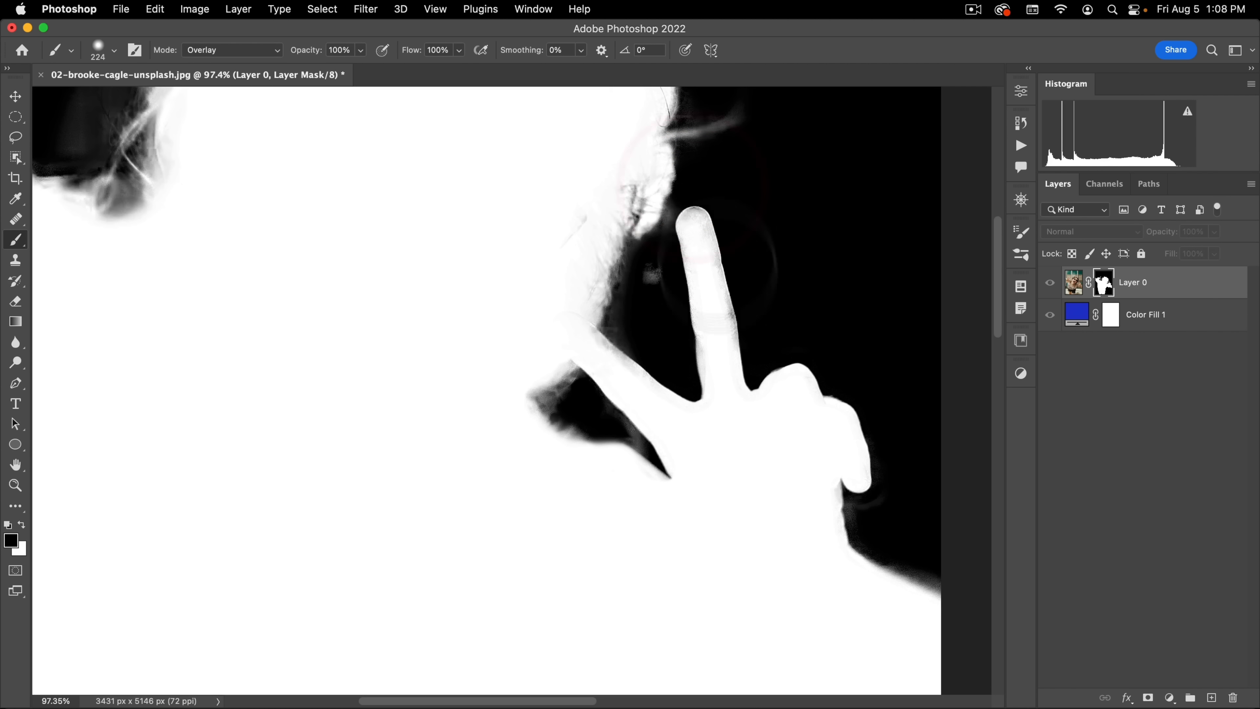
{"action": "left_click", "coordinate": [623, 438]}
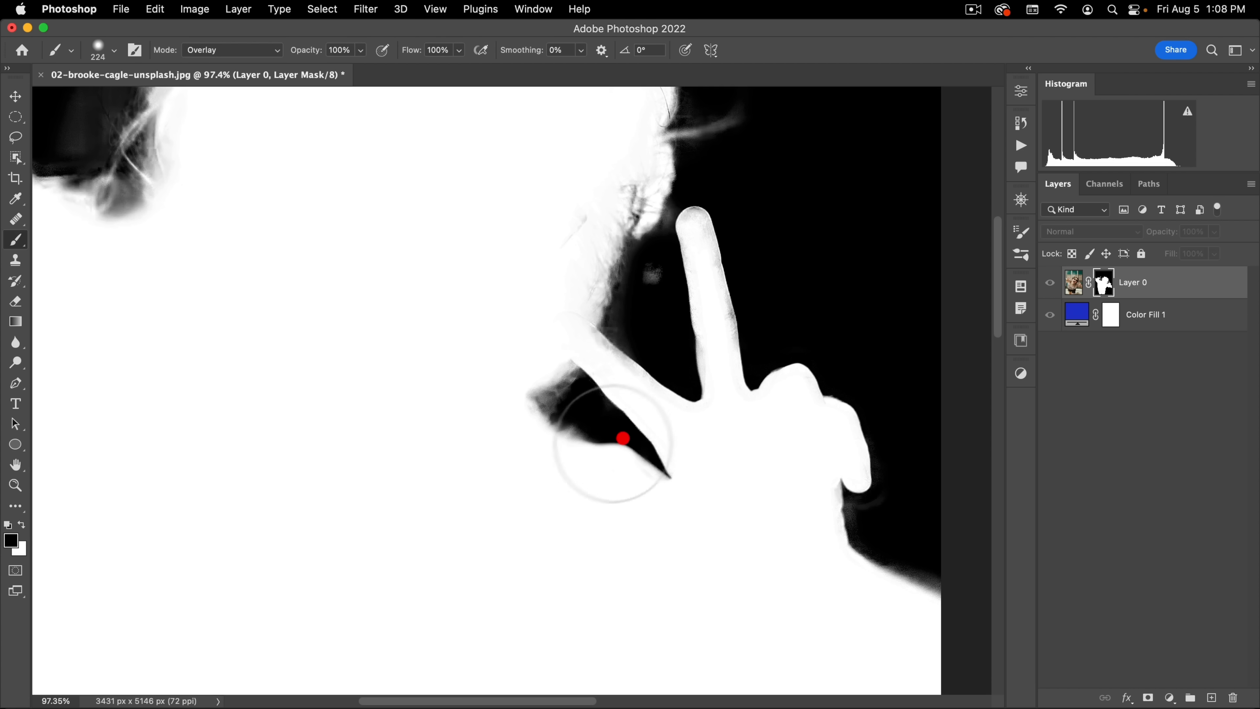
Step: Paint black in Overlay mode around the upper raised hand and between its fingers and the hair to remove the grey fringe
{"action": "left_click_drag", "start_coordinate": [869, 512], "coordinate": [574, 317]}
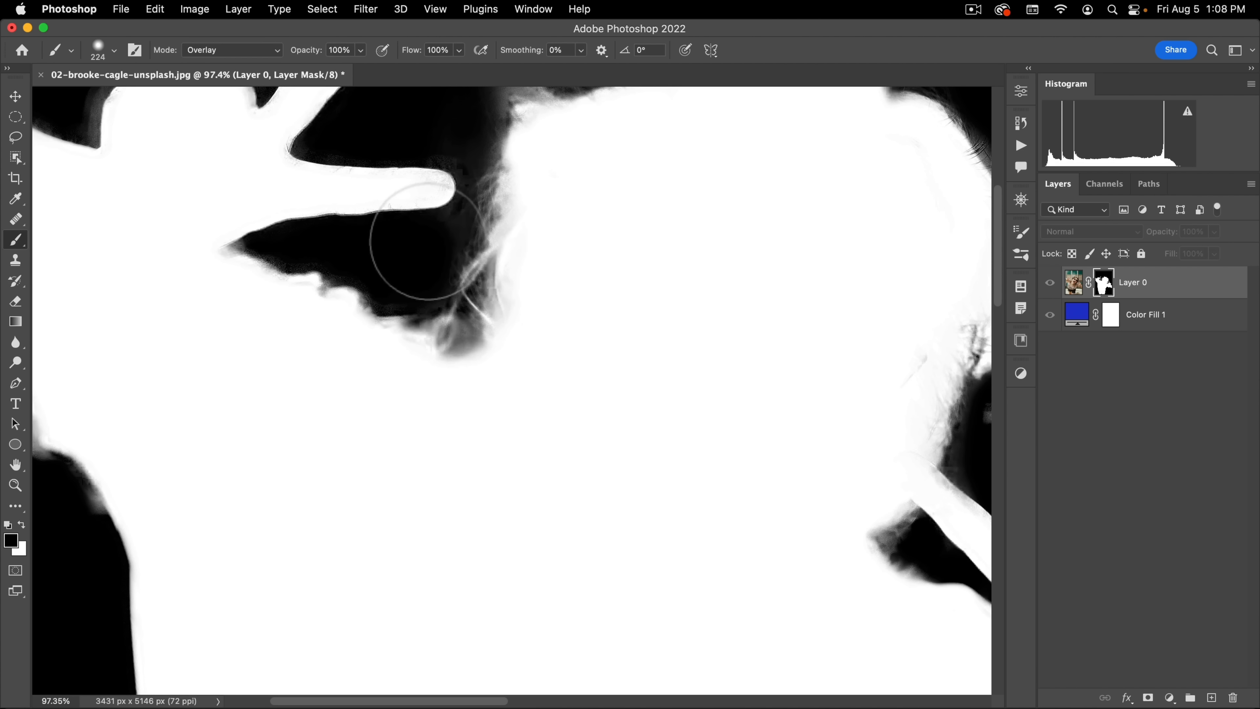
{"action": "left_click_drag", "start_coordinate": [421, 251], "coordinate": [450, 318]}
{"action": "left_click_drag", "start_coordinate": [455, 211], "coordinate": [459, 274]}
{"action": "left_click", "coordinate": [533, 216]}
{"action": "left_click", "coordinate": [483, 314]}
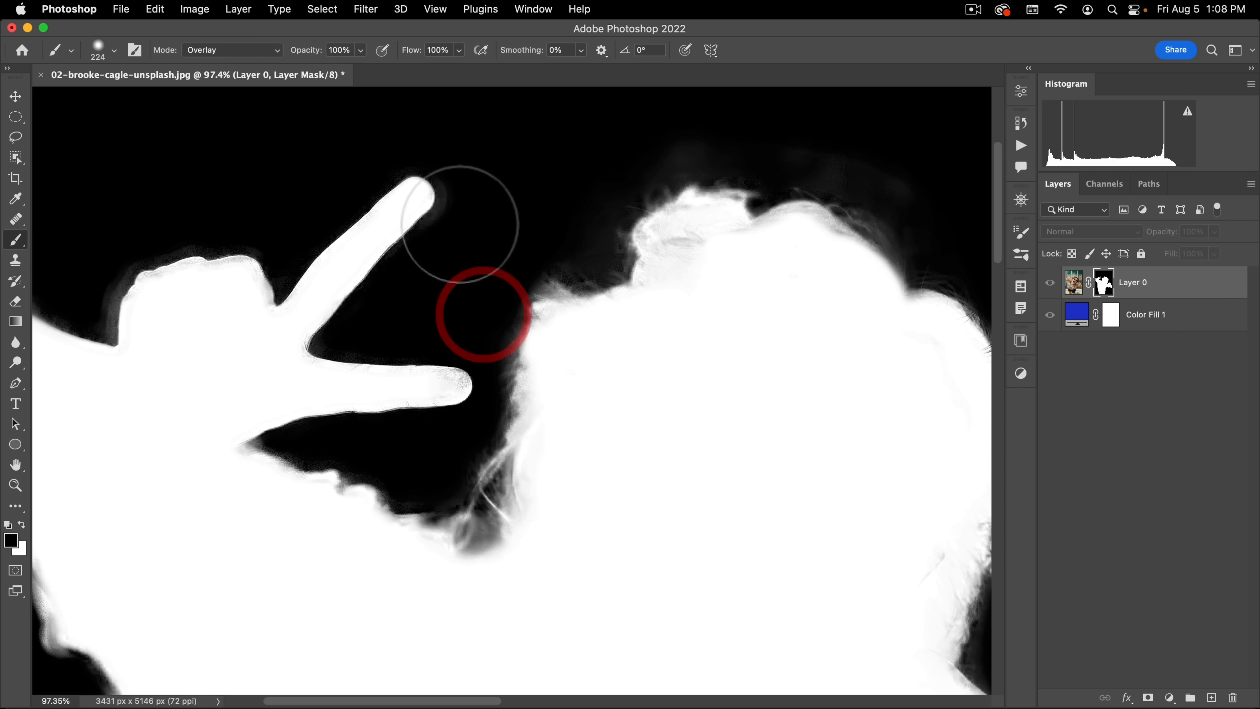
{"action": "left_click", "coordinate": [455, 177]}
{"action": "key", "text": "space"}
{"action": "mouse_move", "coordinate": [88, 284]}
{"action": "left_mouse_down"}
{"action": "mouse_move", "coordinate": [147, 234]}
{"action": "mouse_move", "coordinate": [246, 224]}
{"action": "left_mouse_up"}
{"action": "left_click", "coordinate": [242, 225]}
Step: Clean the upper hand's knuckles and both extended fingers to solid white on the mask, reducing the brush to 106 px
{"action": "key", "text": "x"}
{"action": "key", "text": "space"}
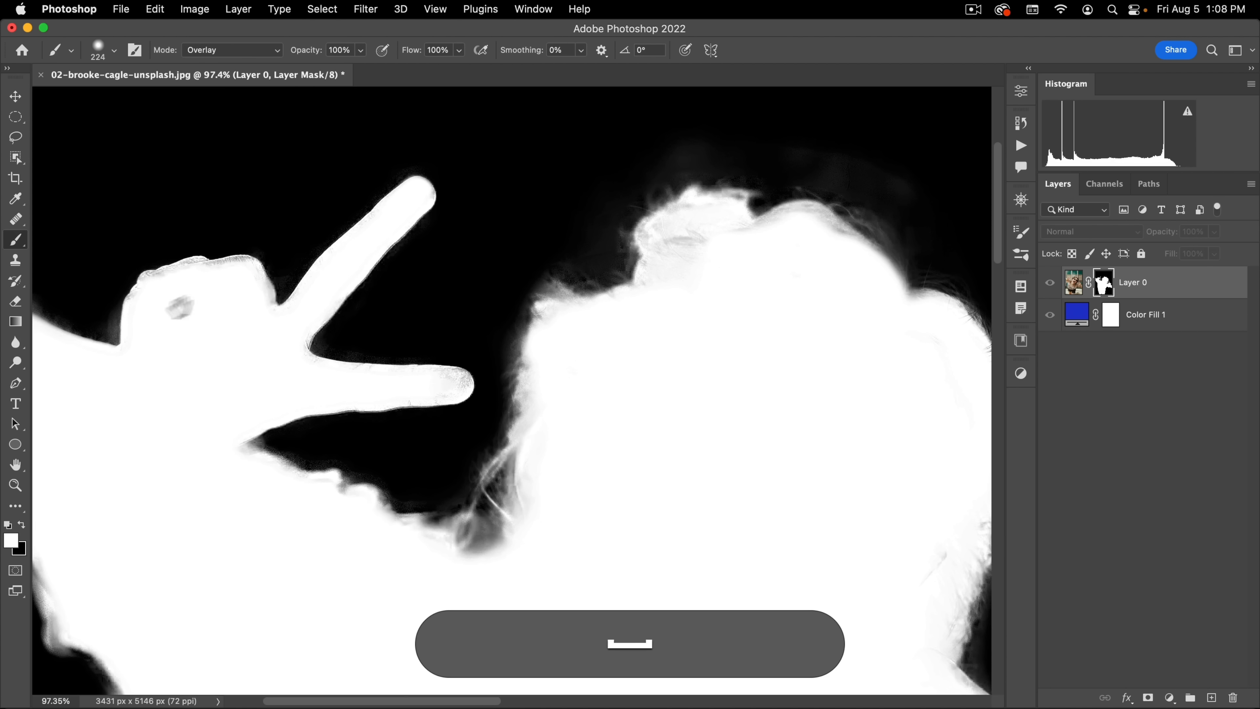
{"action": "mouse_move", "coordinate": [162, 318]}
{"action": "left_mouse_down"}
{"action": "mouse_move", "coordinate": [305, 293]}
{"action": "mouse_move", "coordinate": [315, 275]}
{"action": "mouse_move", "coordinate": [303, 269]}
{"action": "mouse_move", "coordinate": [374, 251]}
{"action": "mouse_move", "coordinate": [401, 298]}
{"action": "left_mouse_up"}
{"action": "left_click_drag", "start_coordinate": [506, 202], "coordinate": [473, 211]}
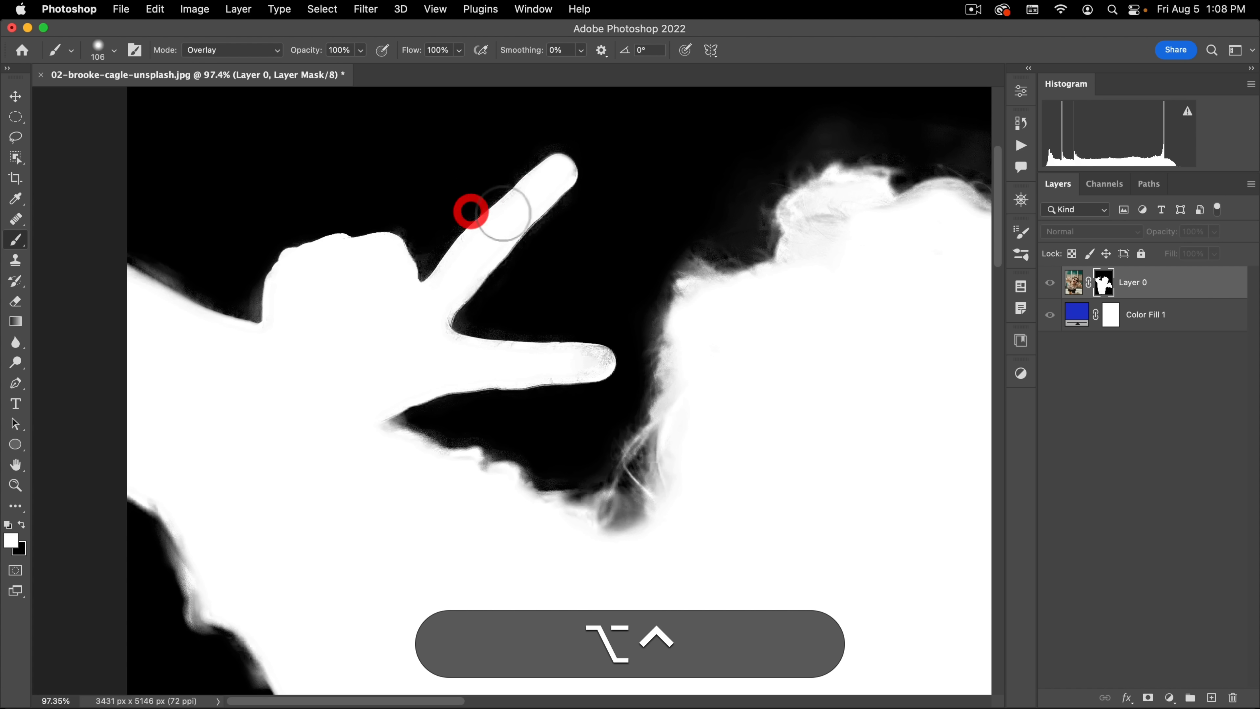
{"action": "left_click_drag", "start_coordinate": [543, 175], "coordinate": [560, 179]}
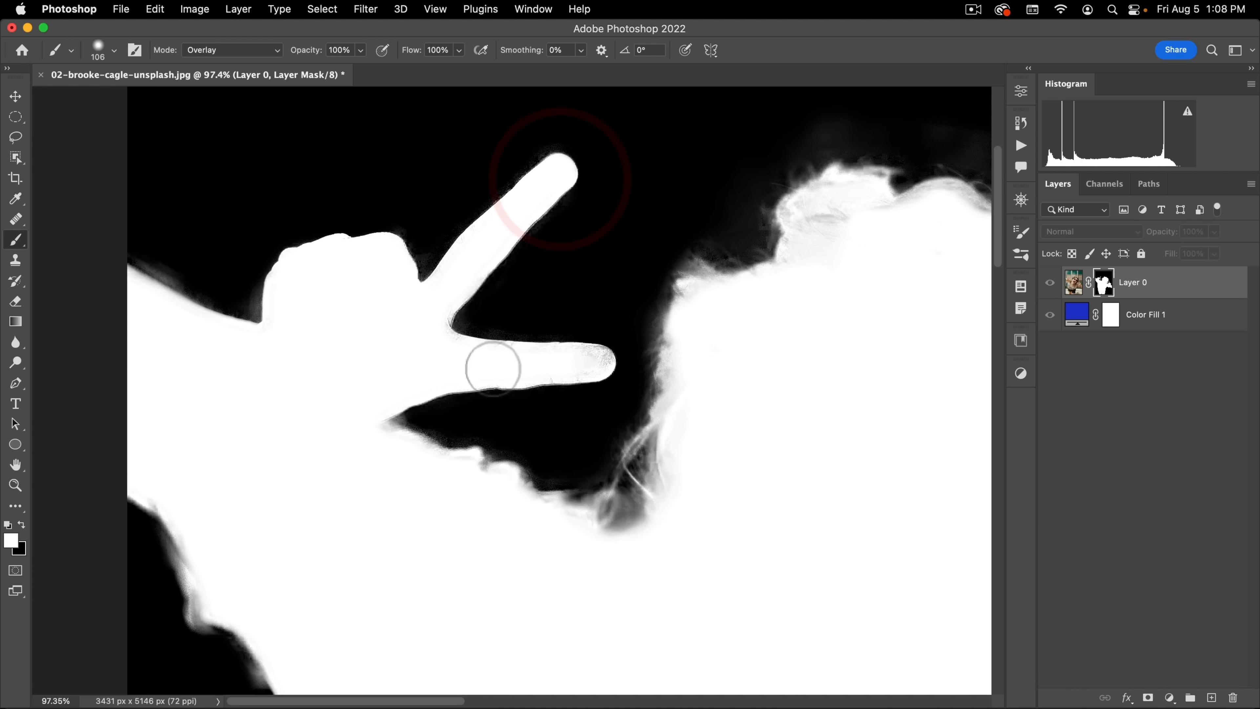
{"action": "left_click_drag", "start_coordinate": [527, 361], "coordinate": [597, 359]}
{"action": "left_click_drag", "start_coordinate": [496, 373], "coordinate": [464, 276]}
{"action": "mouse_move", "coordinate": [547, 432]}
{"action": "left_mouse_down"}
{"action": "mouse_move", "coordinate": [631, 431]}
{"action": "mouse_move", "coordinate": [673, 389]}
{"action": "left_mouse_up"}
{"action": "left_click_drag", "start_coordinate": [428, 502], "coordinate": [402, 521]}
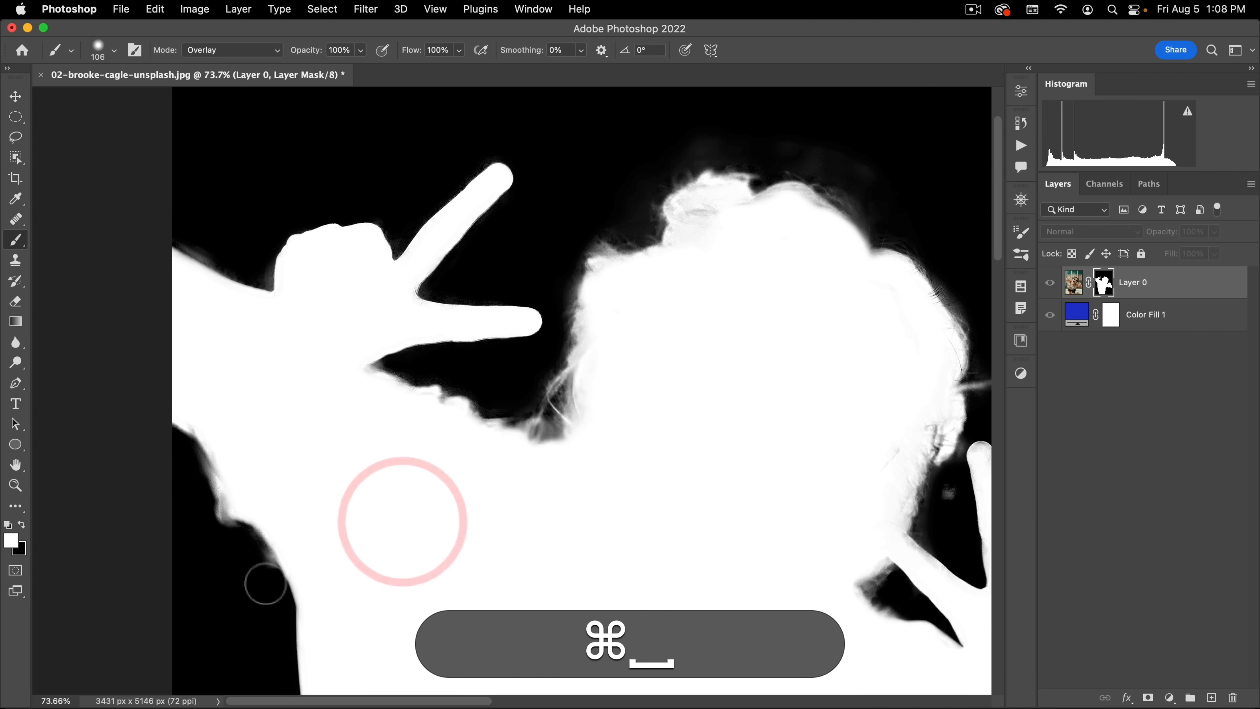
Step: Sharpen the outer sleeve edge below the upper raised arm by painting black in Overlay mode
{"action": "key", "text": "x"}
{"action": "mouse_move", "coordinate": [234, 547]}
{"action": "left_mouse_down"}
{"action": "mouse_move", "coordinate": [207, 524]}
{"action": "mouse_move", "coordinate": [194, 473]}
{"action": "left_mouse_up"}
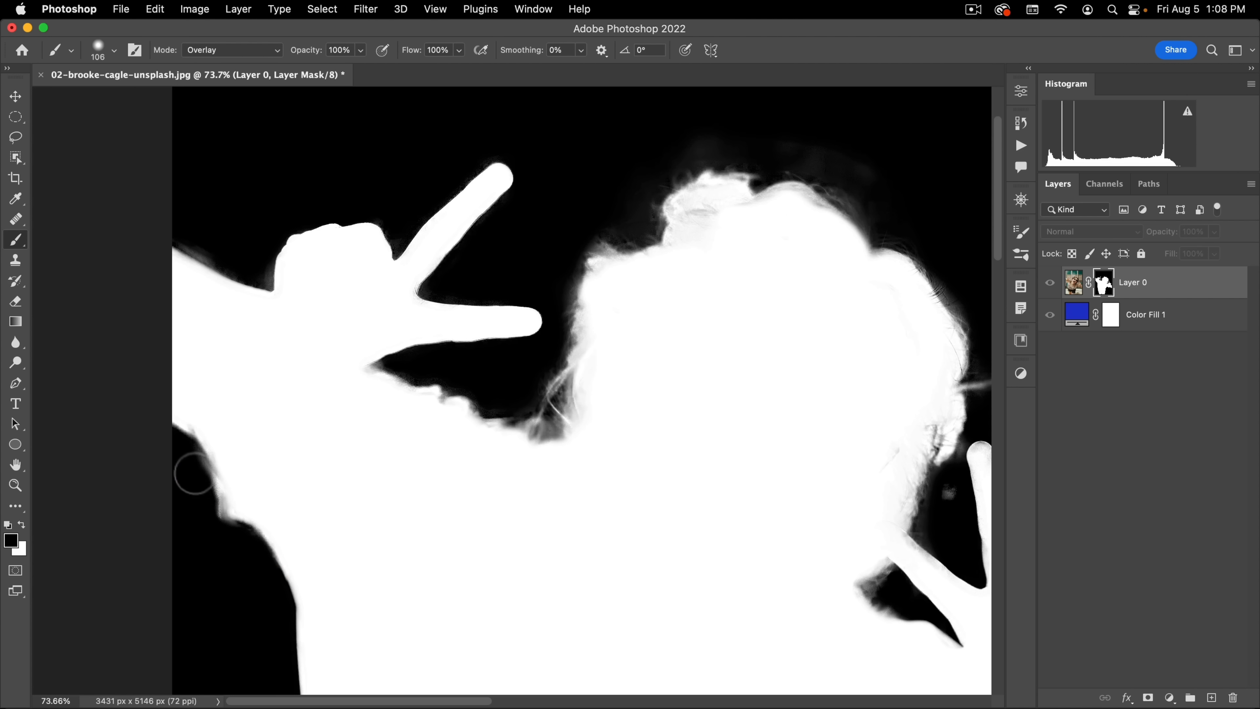
{"action": "left_click", "coordinate": [243, 535]}
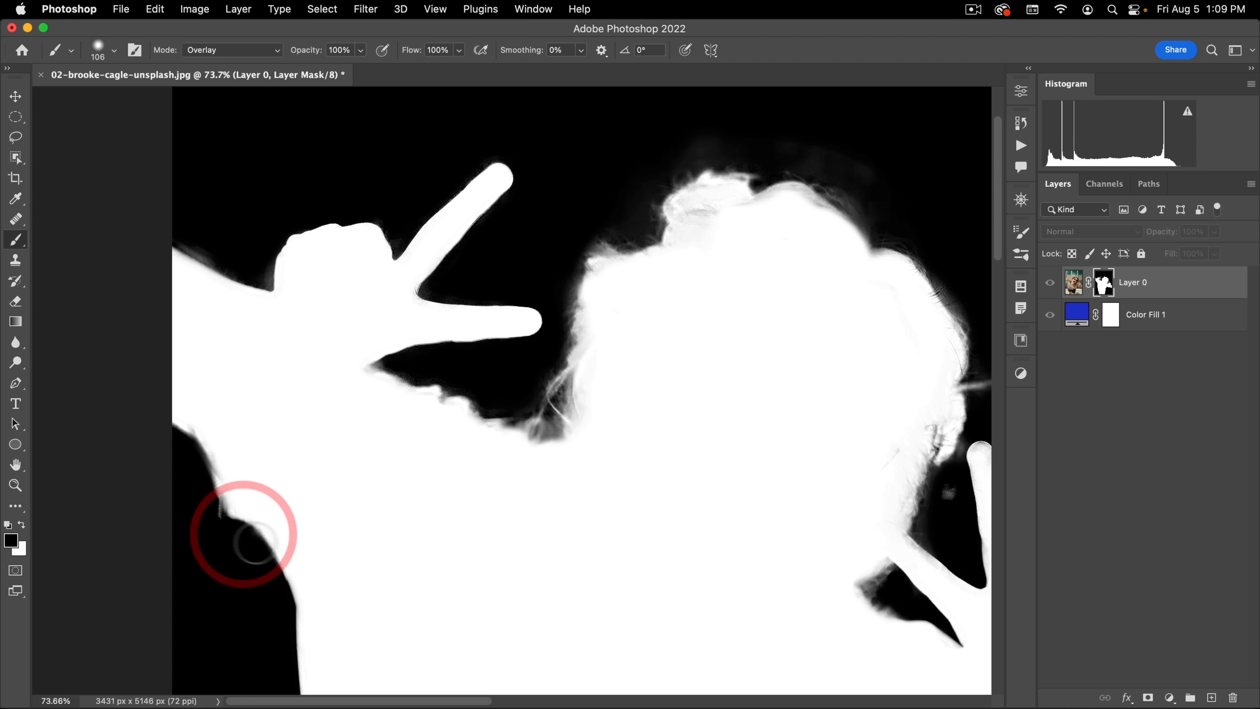
{"action": "key", "text": "x"}
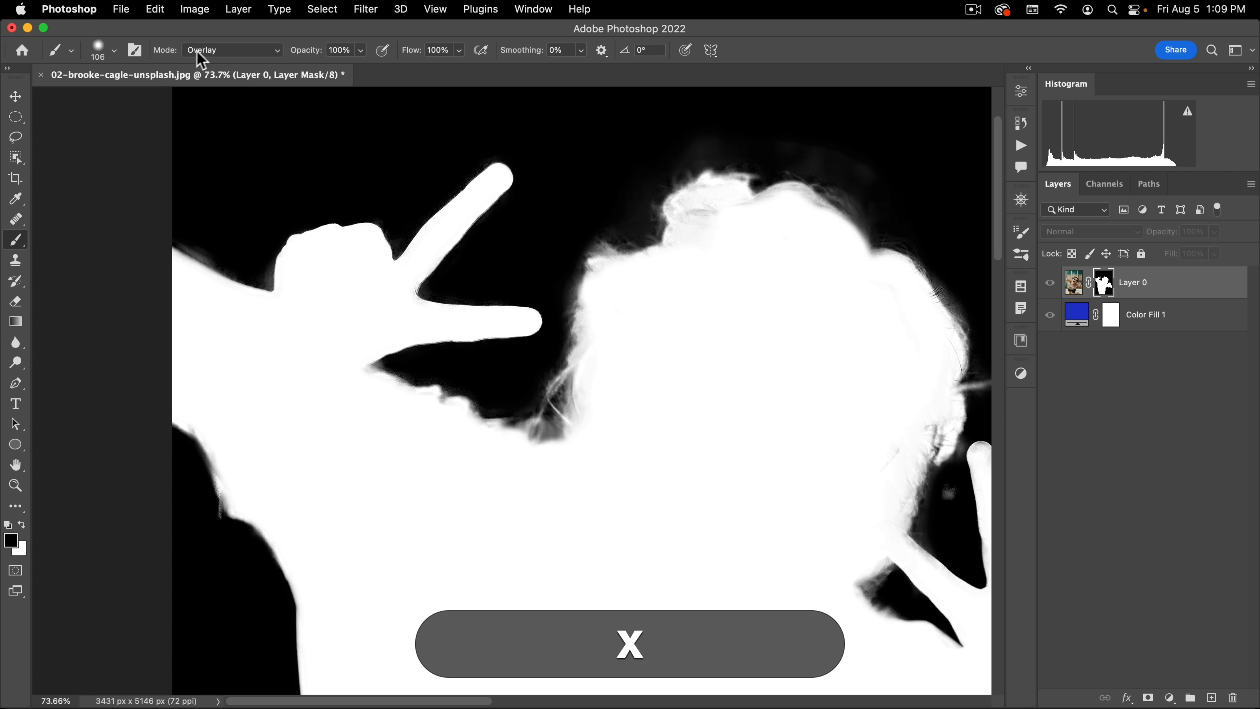
Step: Set the brush's blend mode to Normal and paint out leftover grey beside the sleeve, above the forearm and over the hair in black
{"action": "left_click", "coordinate": [200, 52]}
{"action": "left_click", "coordinate": [226, 15]}
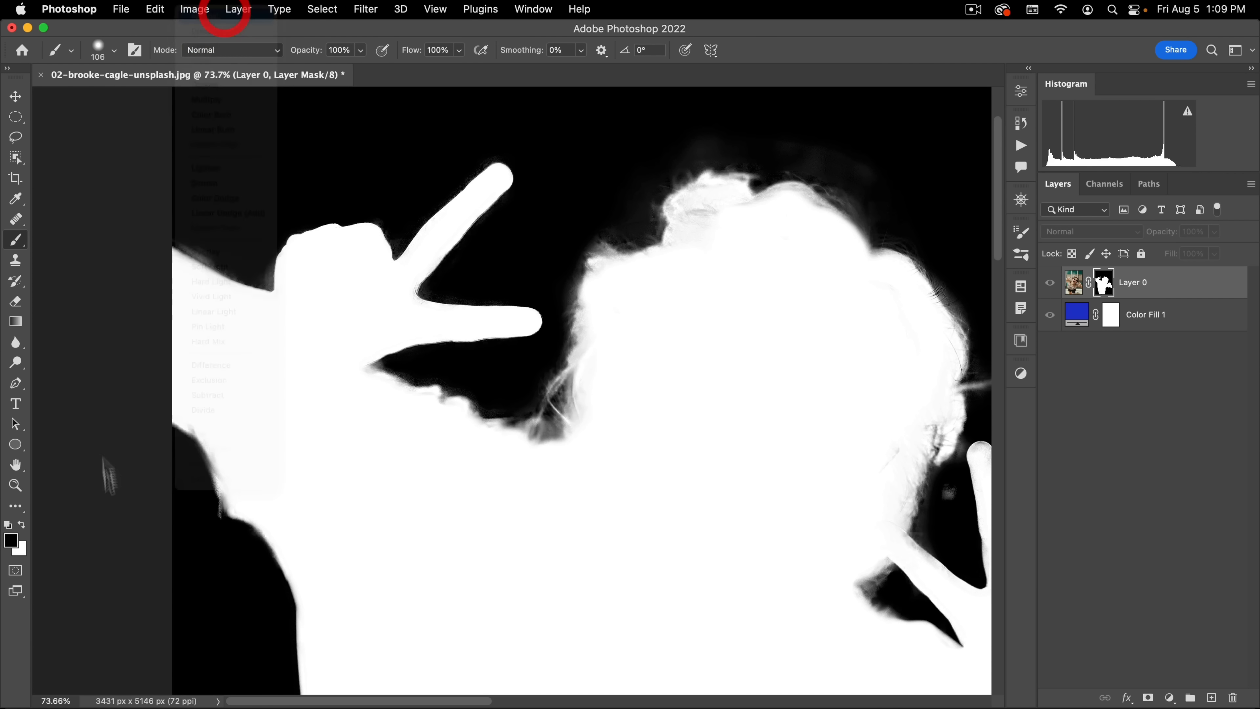
{"action": "left_click", "coordinate": [191, 487]}
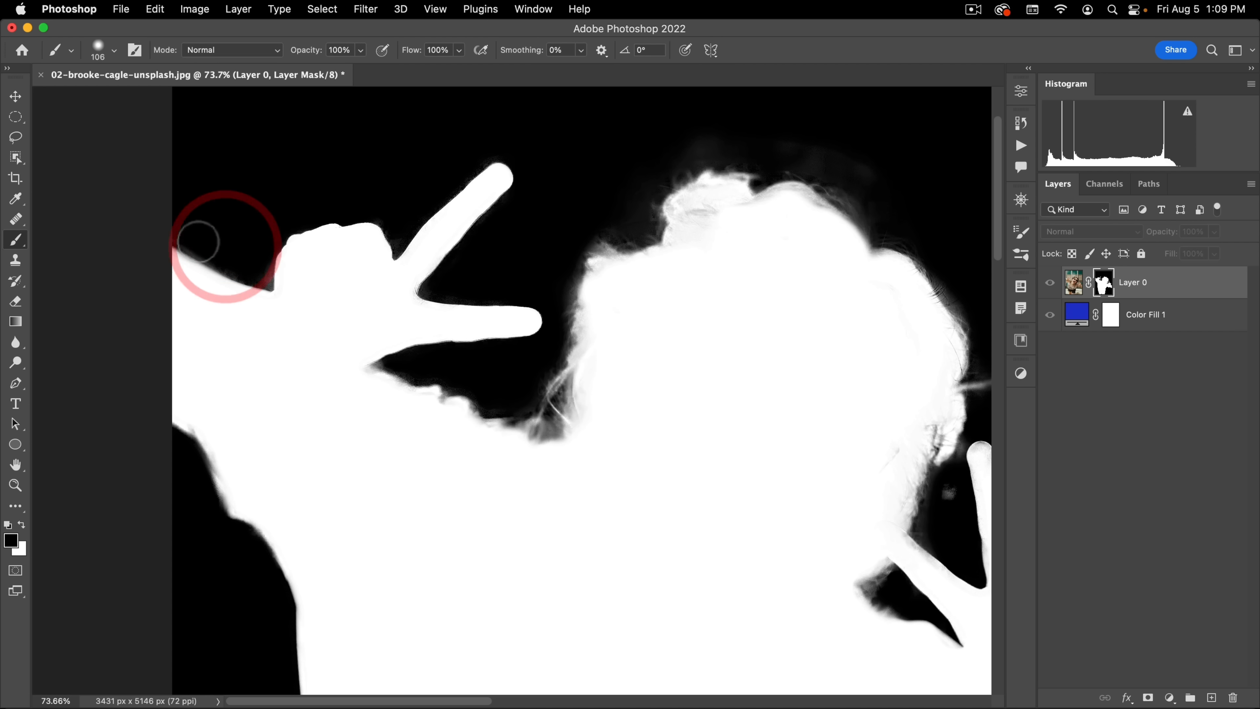
{"action": "left_click_drag", "start_coordinate": [197, 242], "coordinate": [237, 254]}
{"action": "key", "text": "space"}
{"action": "left_click_drag", "start_coordinate": [435, 277], "coordinate": [169, 258]}
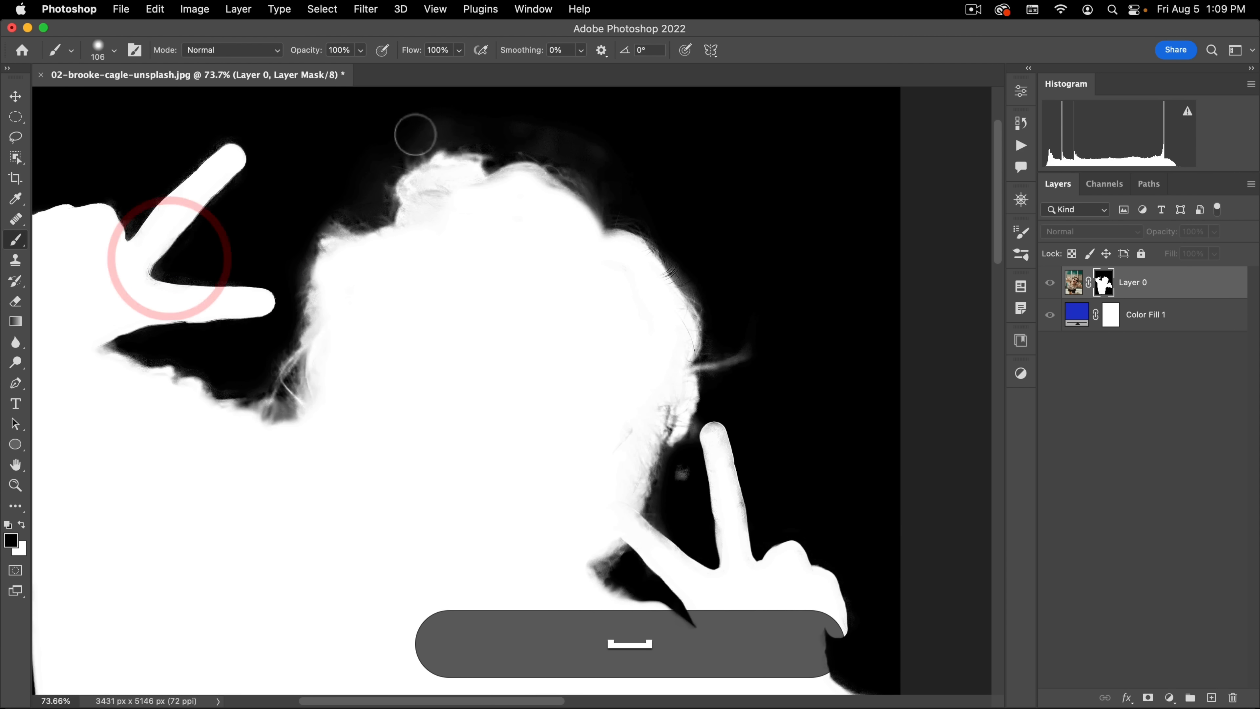
{"action": "mouse_move", "coordinate": [413, 135]}
{"action": "left_mouse_down"}
{"action": "mouse_move", "coordinate": [510, 123]}
{"action": "mouse_move", "coordinate": [591, 149]}
{"action": "mouse_move", "coordinate": [662, 193]}
{"action": "left_mouse_up"}
Step: Return the brush to Overlay mode and paint the lower hand's raised finger solid white on the mask
{"action": "key", "text": "space"}
{"action": "left_click_drag", "start_coordinate": [732, 481], "coordinate": [731, 214]}
{"action": "left_click_drag", "start_coordinate": [685, 285], "coordinate": [684, 207]}
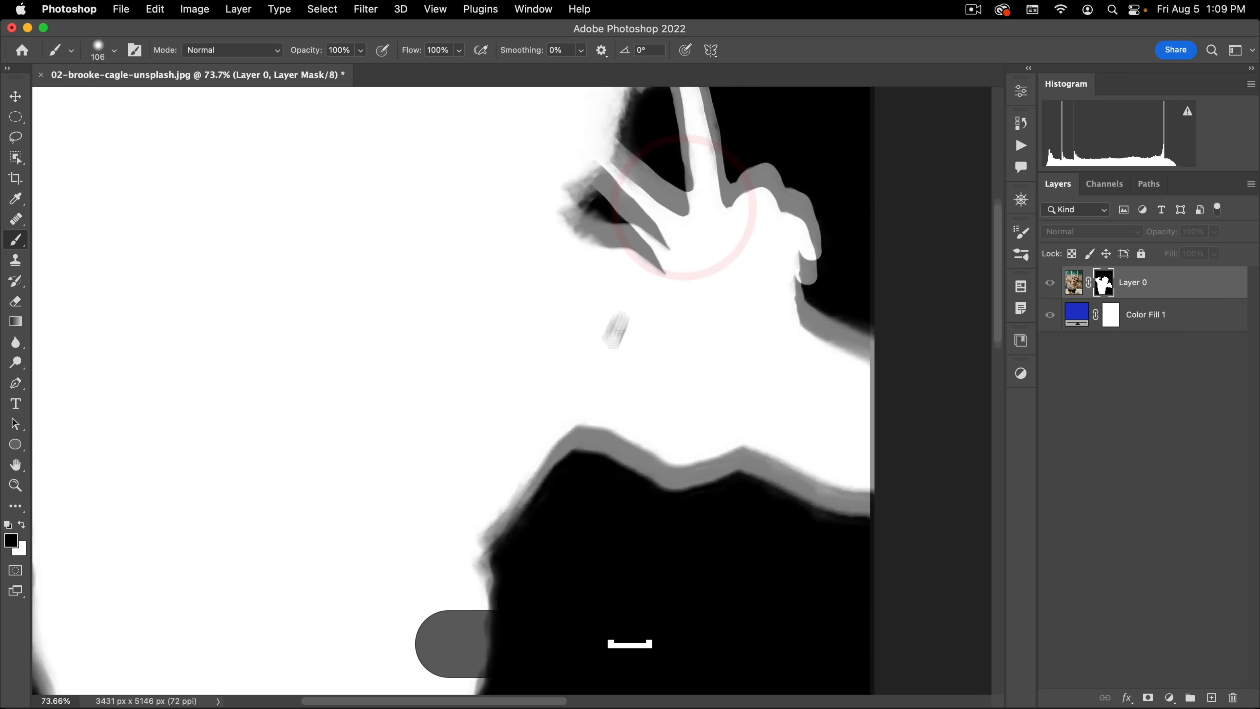
{"action": "left_click_drag", "start_coordinate": [665, 297], "coordinate": [599, 366]}
{"action": "key", "text": "x"}
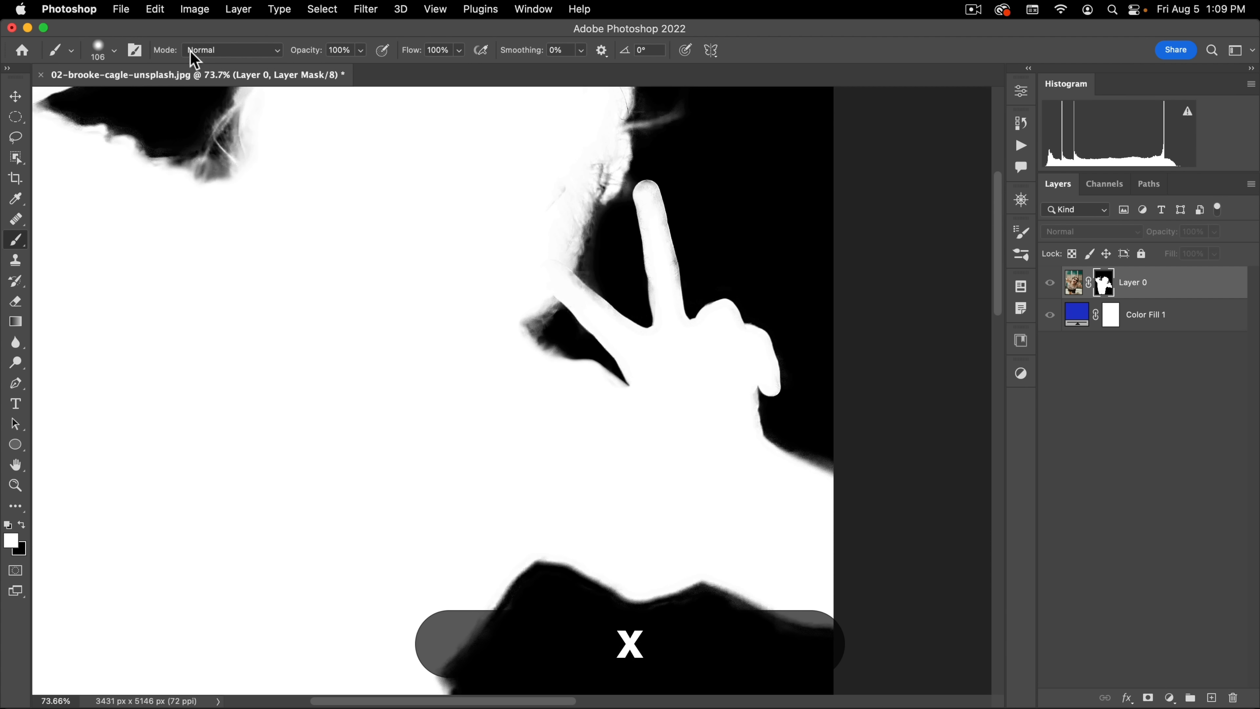
{"action": "left_click", "coordinate": [213, 49]}
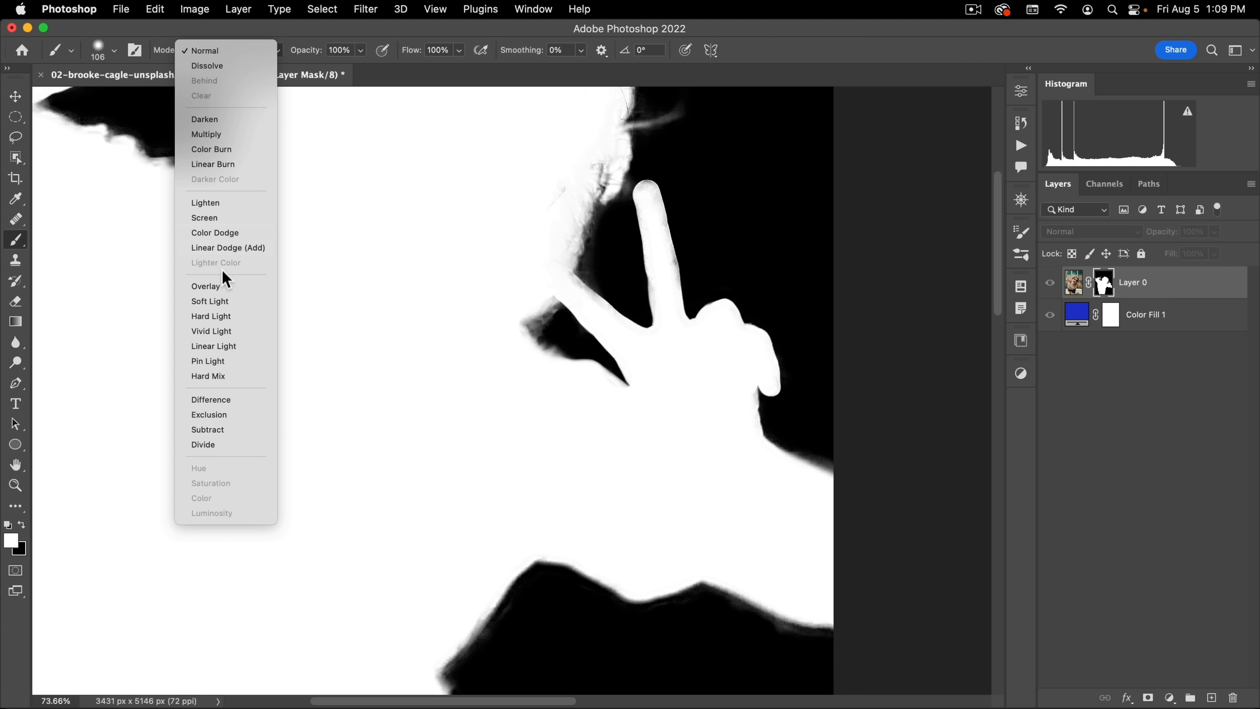
{"action": "left_click", "coordinate": [218, 286]}
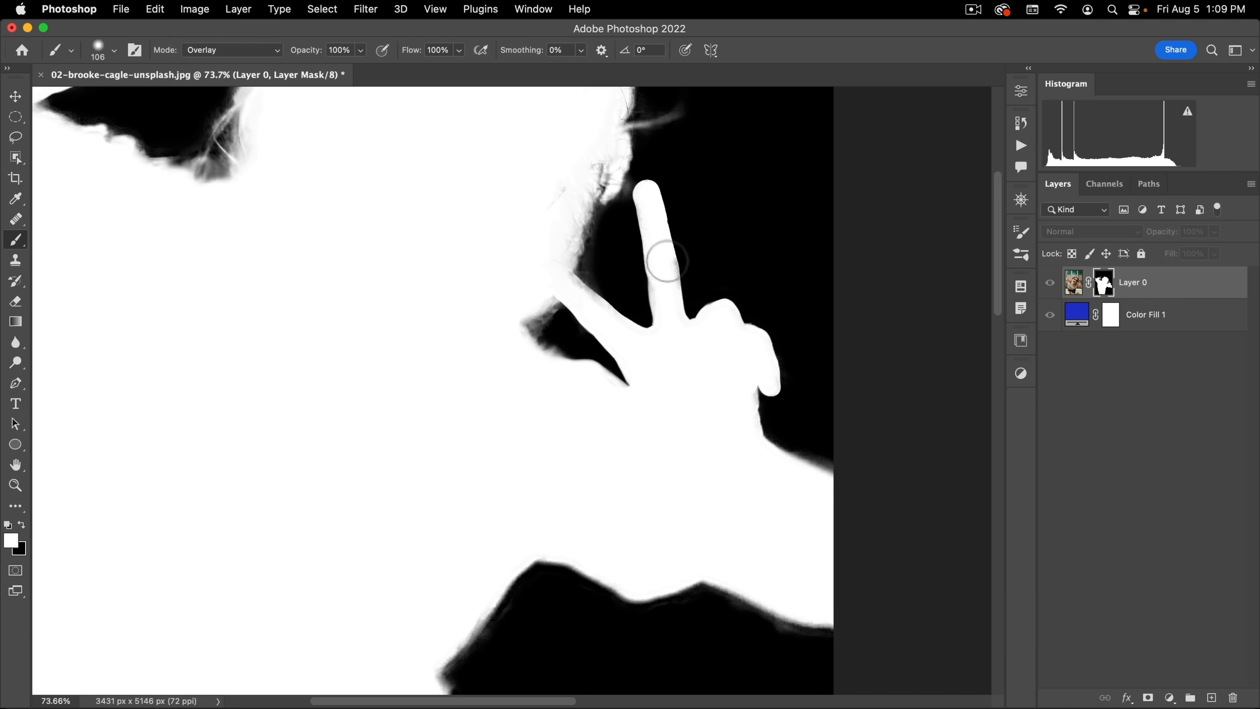
{"action": "left_click_drag", "start_coordinate": [669, 303], "coordinate": [655, 238]}
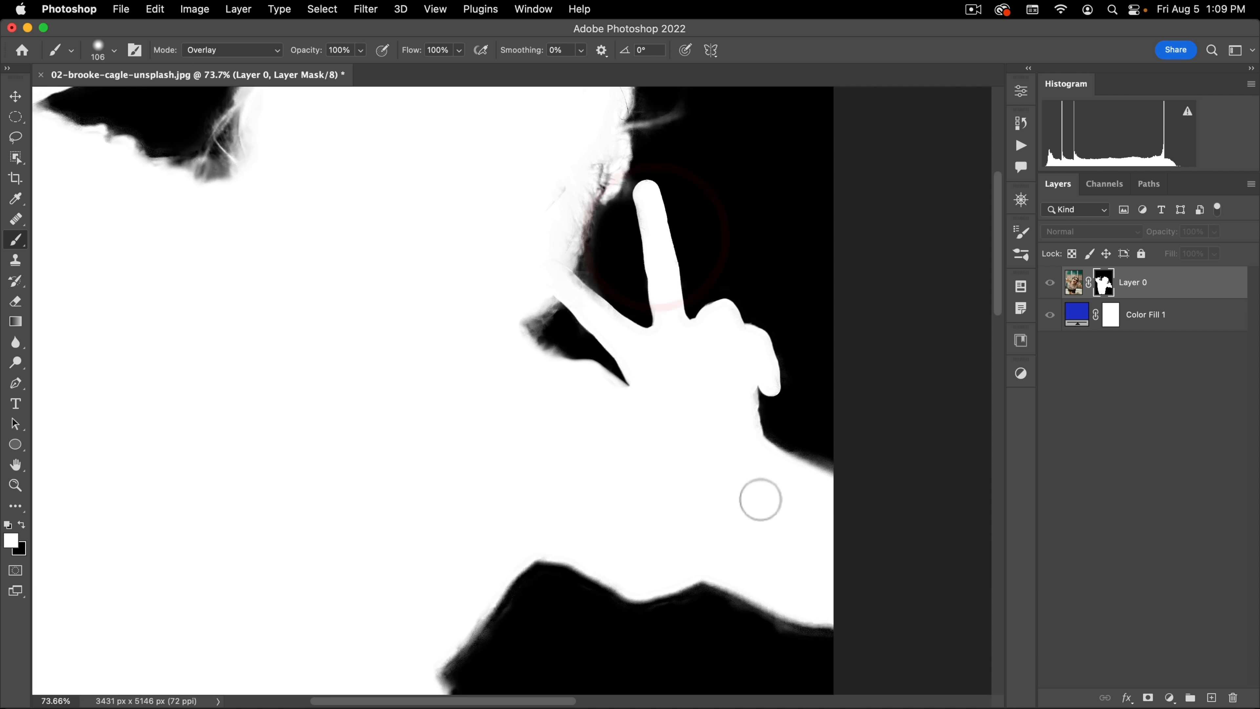
Step: Paint black in Overlay mode along the underside of the lower arm to clean its soft edge
{"action": "left_click_drag", "start_coordinate": [747, 540], "coordinate": [697, 250]}
{"action": "key", "text": "x"}
{"action": "left_click", "coordinate": [459, 351]}
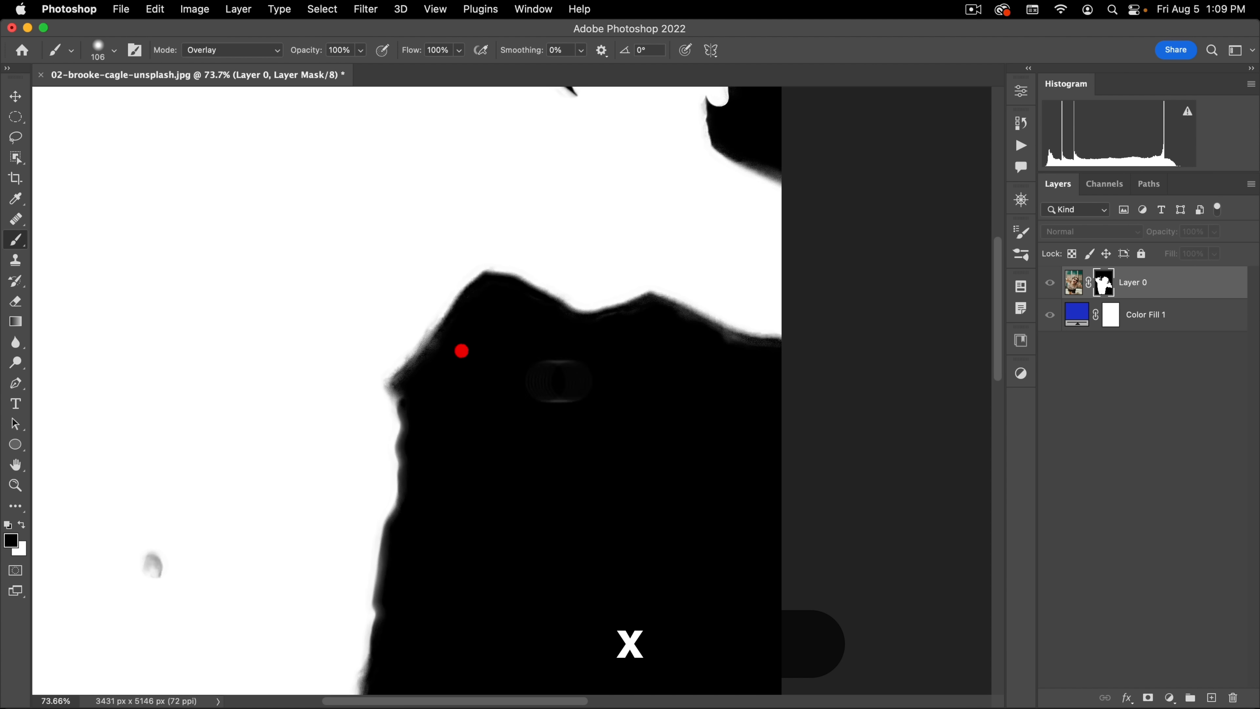
{"action": "left_click_drag", "start_coordinate": [713, 340], "coordinate": [804, 354]}
{"action": "left_click_drag", "start_coordinate": [604, 493], "coordinate": [701, 173]}
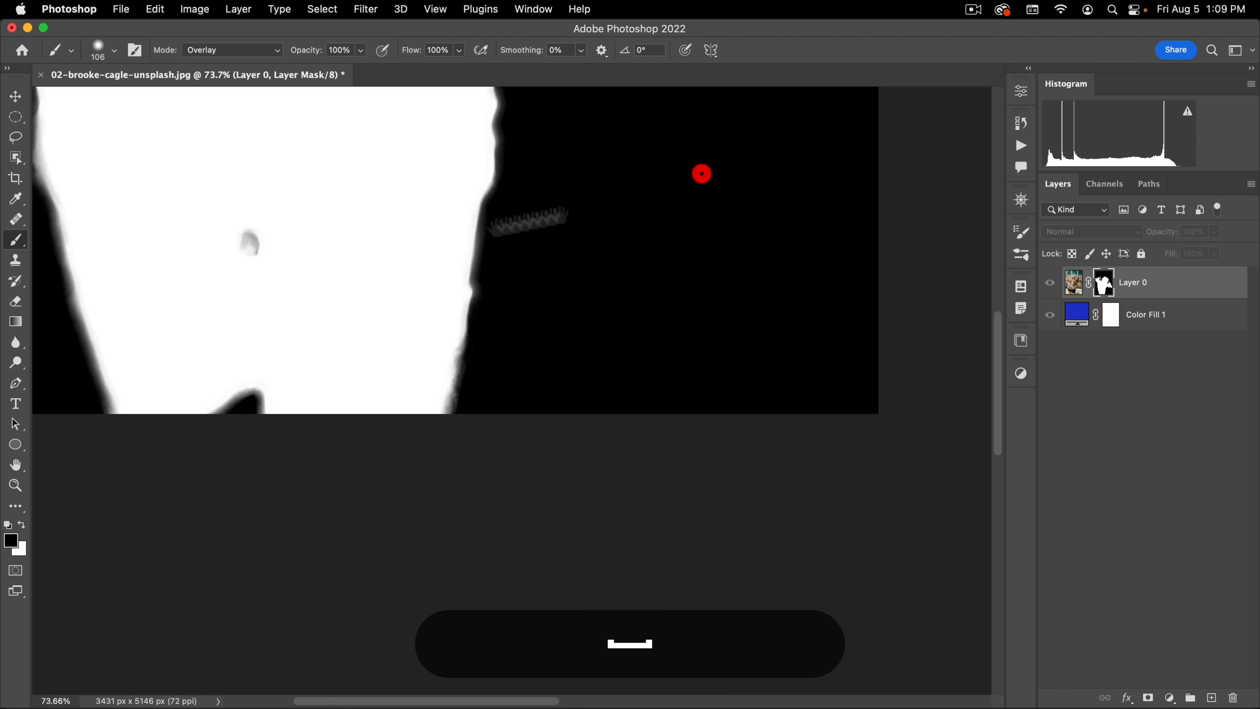
Step: Paint white over the grey spot inside the lower body and check the whole mask
{"action": "key", "text": "x"}
{"action": "mouse_move", "coordinate": [248, 247]}
{"action": "left_mouse_down"}
{"action": "mouse_move", "coordinate": [284, 290]}
{"action": "mouse_move", "coordinate": [274, 300]}
{"action": "left_mouse_up"}
{"action": "mouse_move", "coordinate": [308, 278]}
{"action": "left_mouse_down"}
{"action": "mouse_move", "coordinate": [392, 396]}
{"action": "mouse_move", "coordinate": [471, 472]}
{"action": "left_mouse_up"}
{"action": "left_click_drag", "start_coordinate": [507, 362], "coordinate": [487, 378]}
{"action": "left_click_drag", "start_coordinate": [522, 242], "coordinate": [508, 438]}
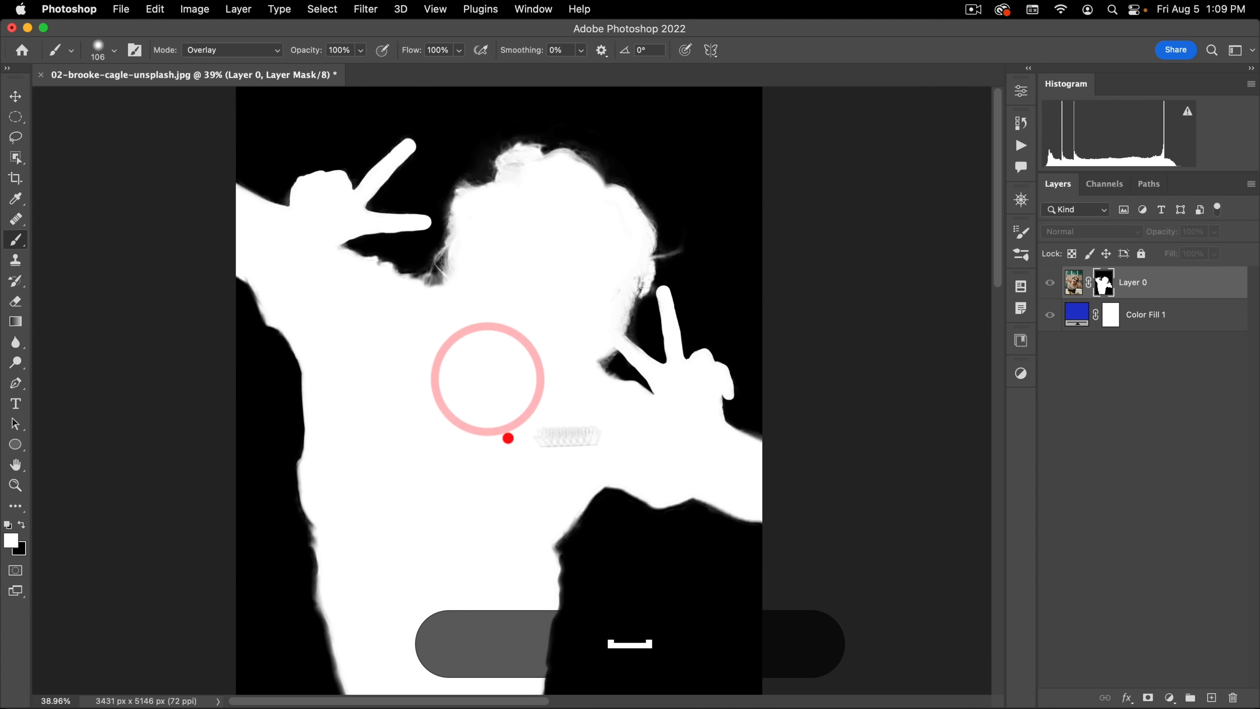
Step: Leave the mask view and toggle Layer 0's visibility off and on to review the whole cutout against the blue
{"action": "left_click", "coordinate": [1103, 282], "text": "alt"}
{"action": "left_click_drag", "start_coordinate": [546, 399], "coordinate": [520, 394]}
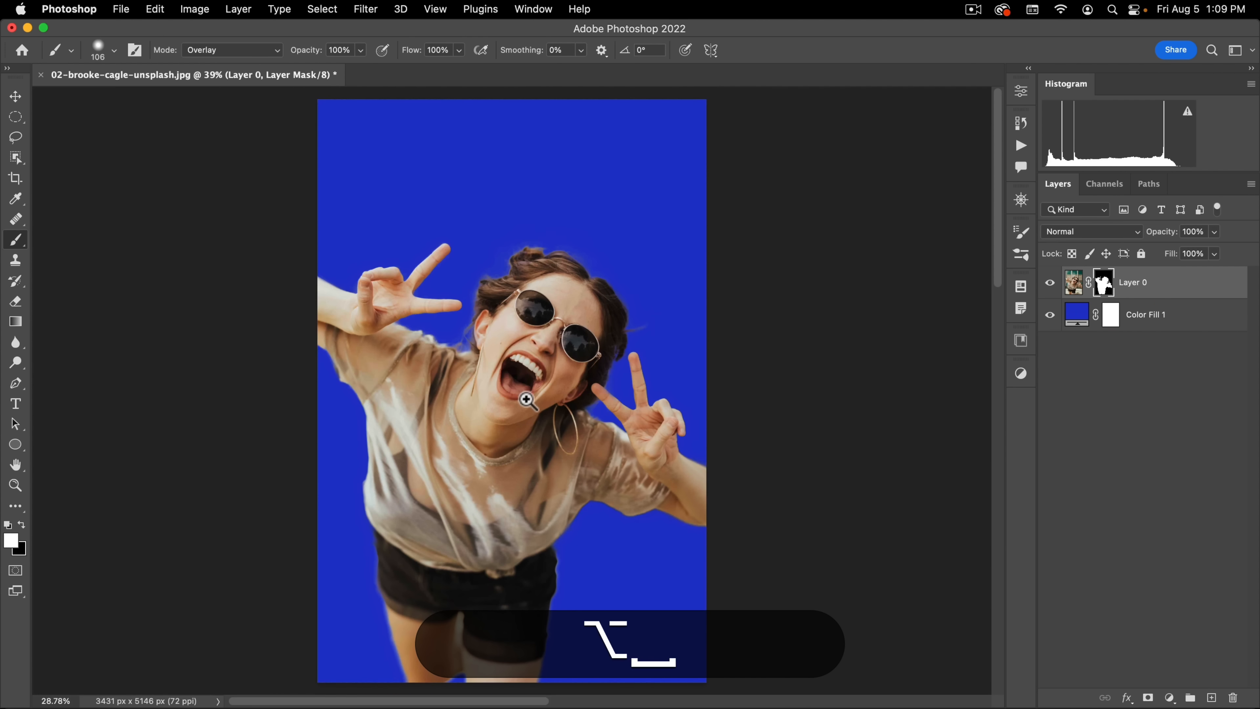
{"action": "key", "text": "v"}
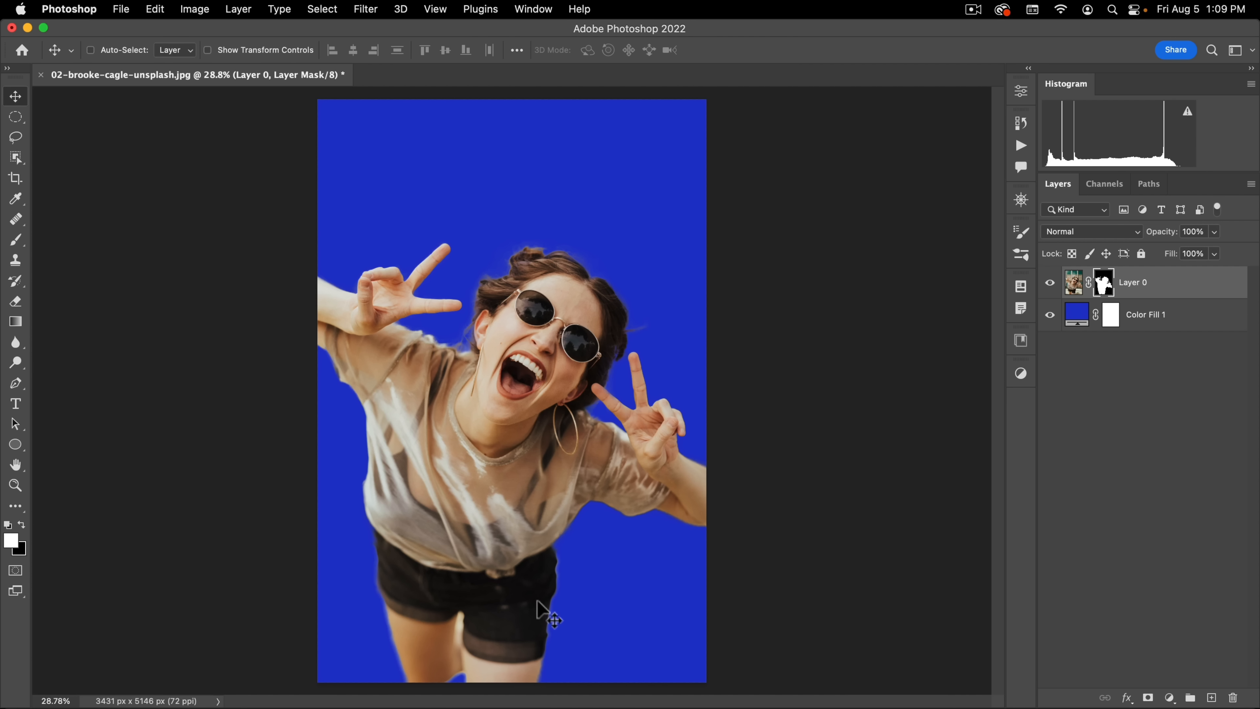
{"action": "left_click", "coordinate": [1049, 284]}
{"action": "left_click", "coordinate": [1049, 283]}
Step: Close the cutout document without saving and open 03-yigit-arisoy-unsplash.jpg from the assets folder
{"action": "left_click", "coordinate": [41, 76]}
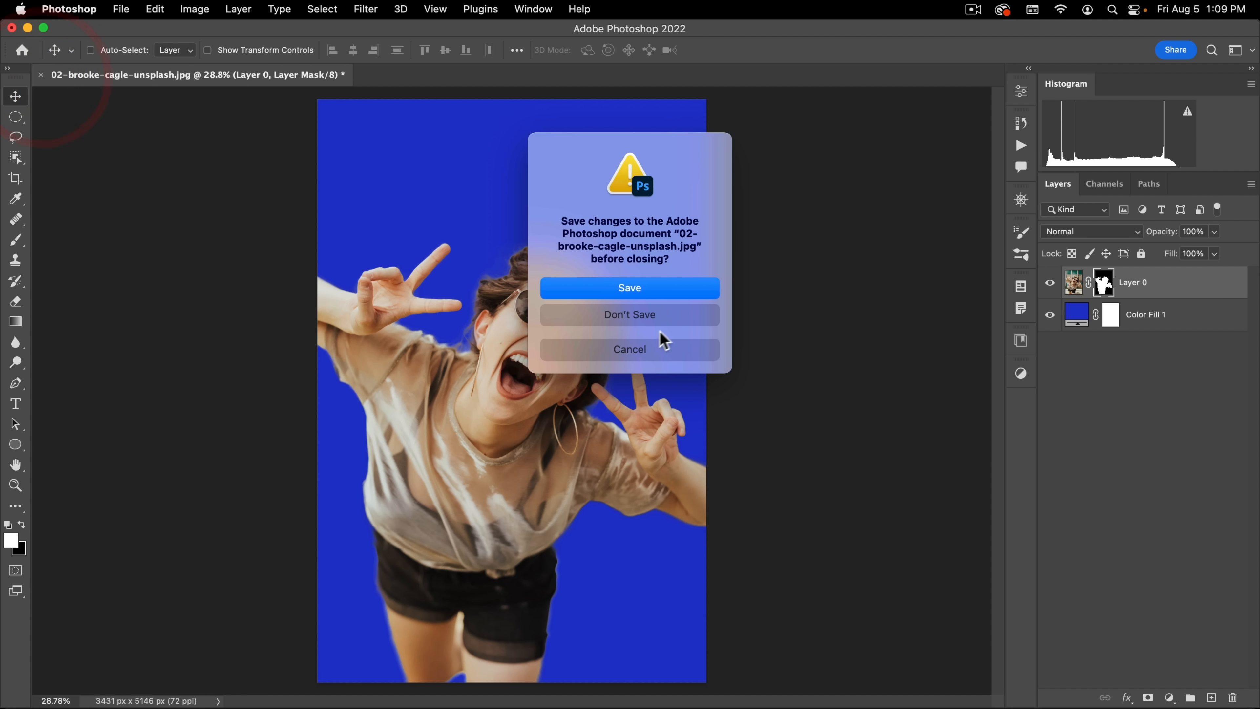
{"action": "left_click", "coordinate": [673, 323]}
{"action": "left_click", "coordinate": [121, 9]}
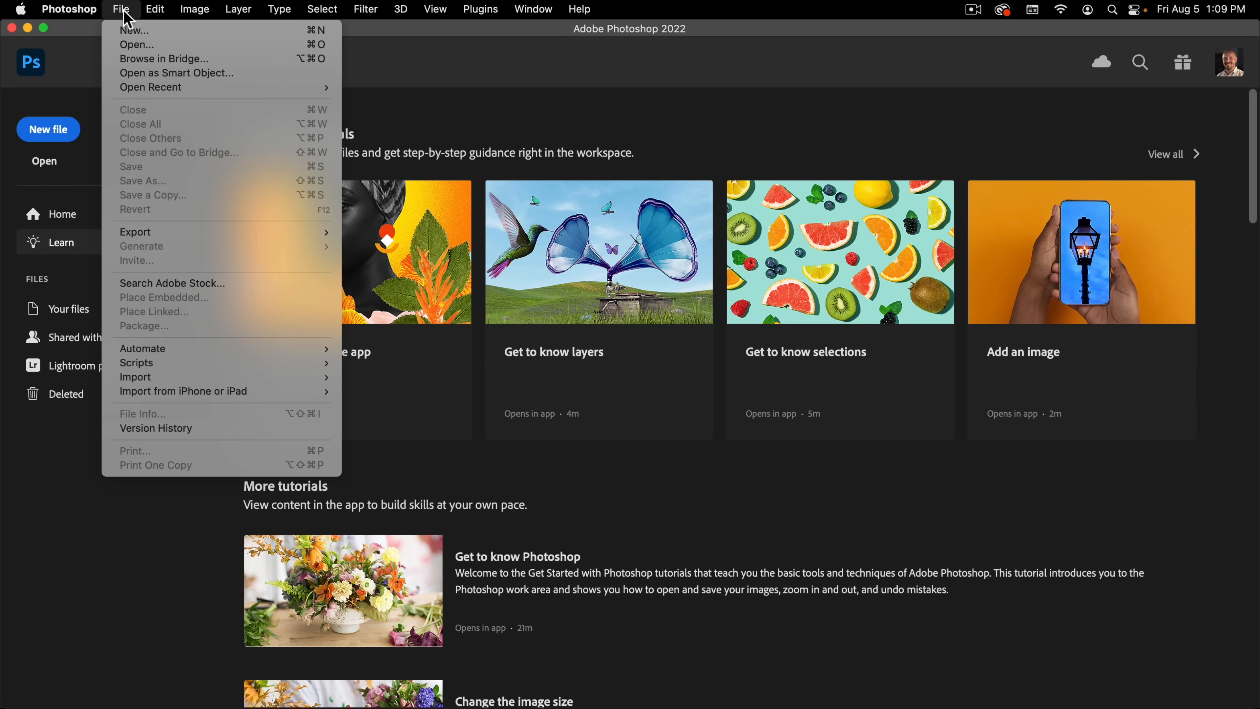
{"action": "left_click", "coordinate": [127, 46]}
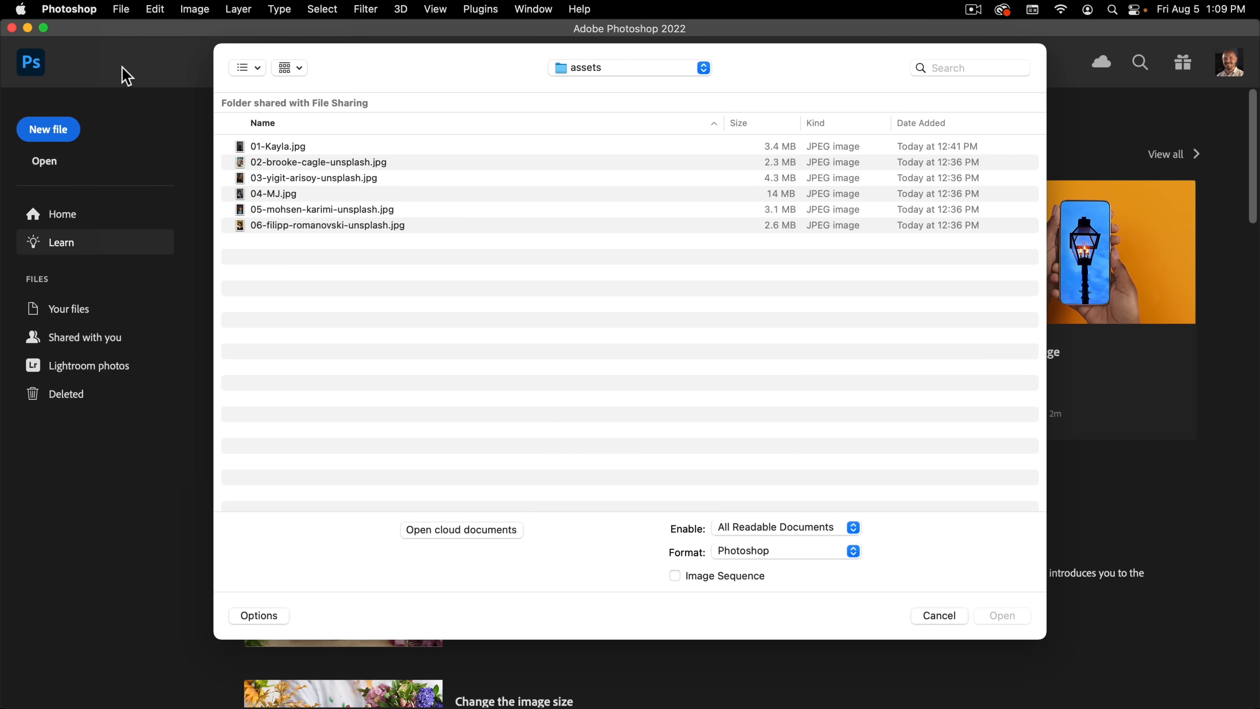
{"action": "double_click", "coordinate": [333, 179]}
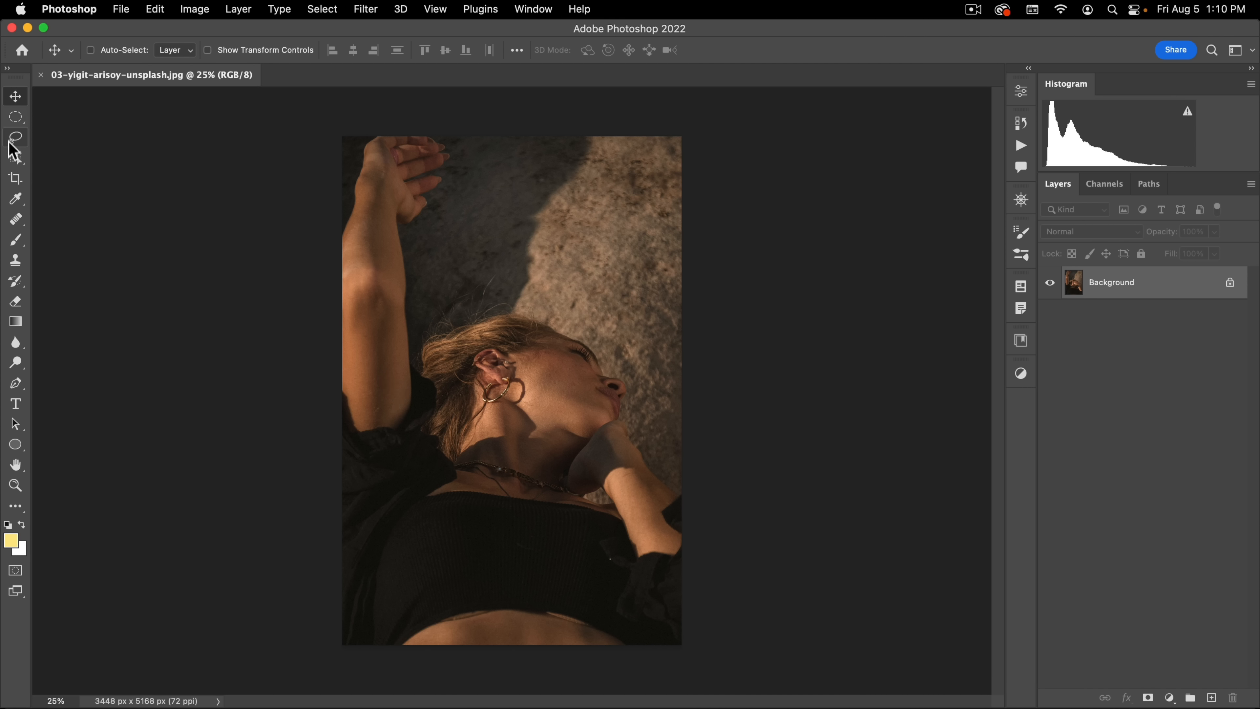
Step: Try selecting the woman with the Quick Selection tool and clear the selection
{"action": "left_click", "coordinate": [12, 163]}
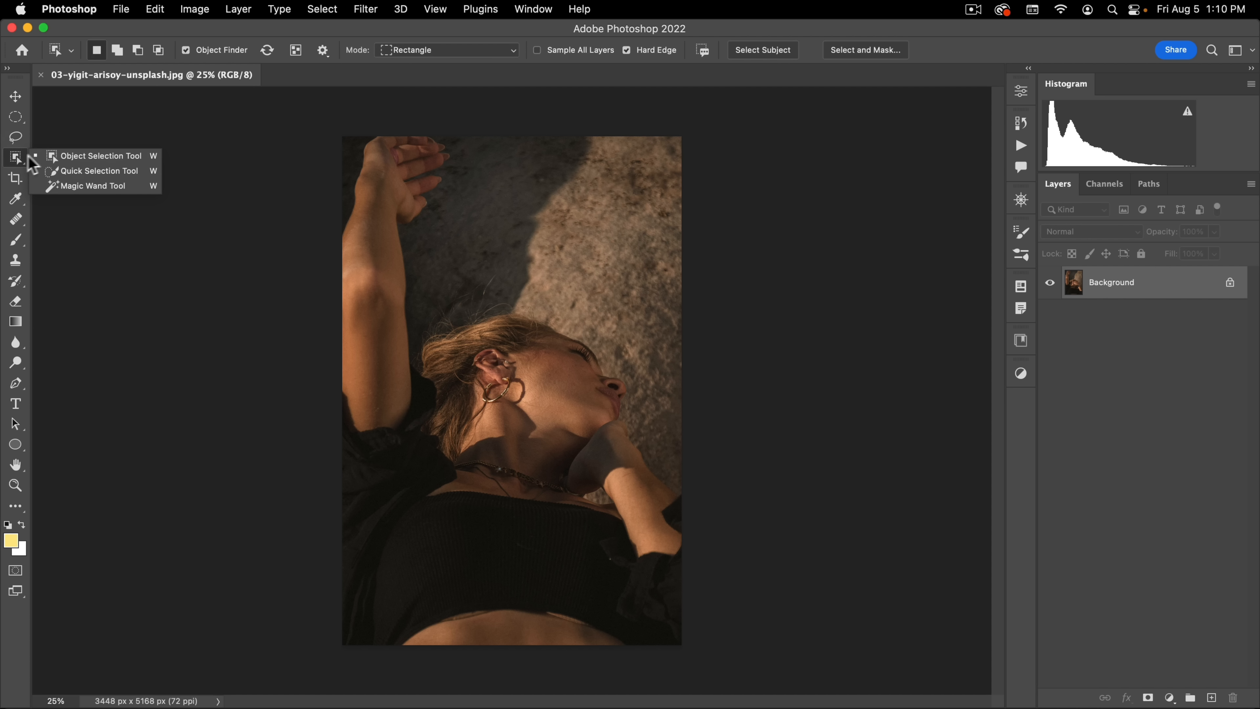
{"action": "left_click", "coordinate": [50, 172]}
{"action": "left_click", "coordinate": [490, 50]}
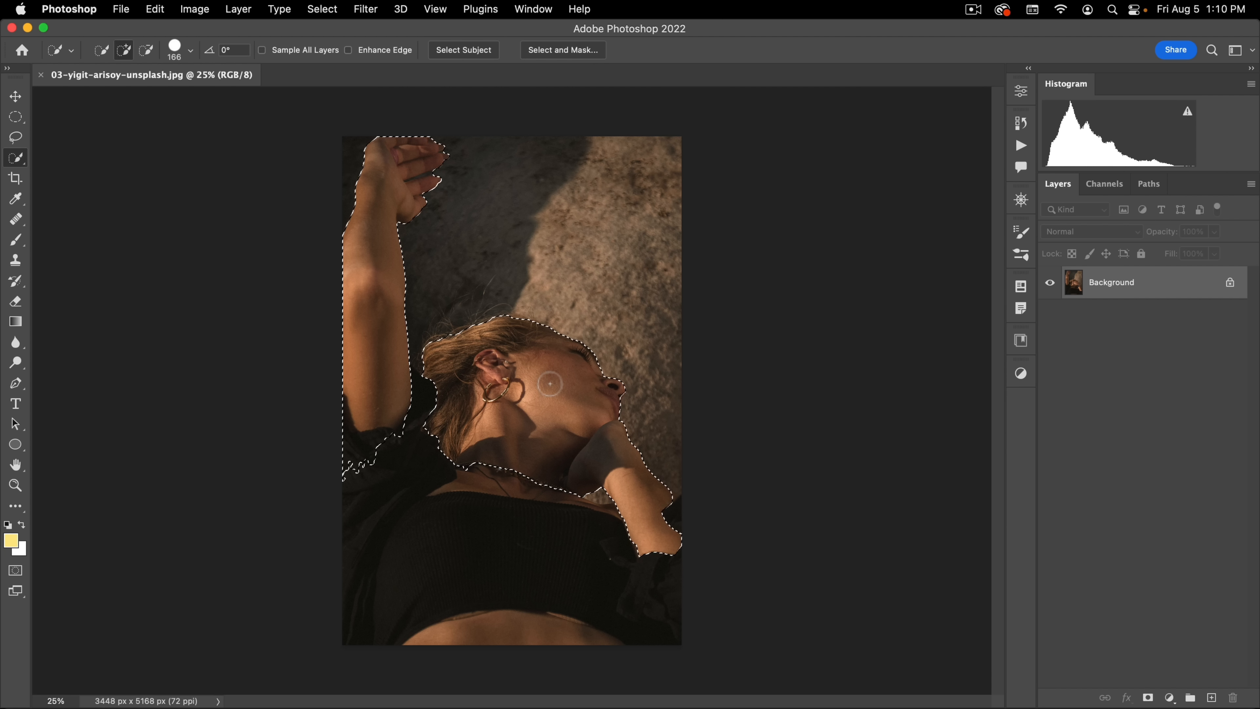
{"action": "key", "text": "super+d"}
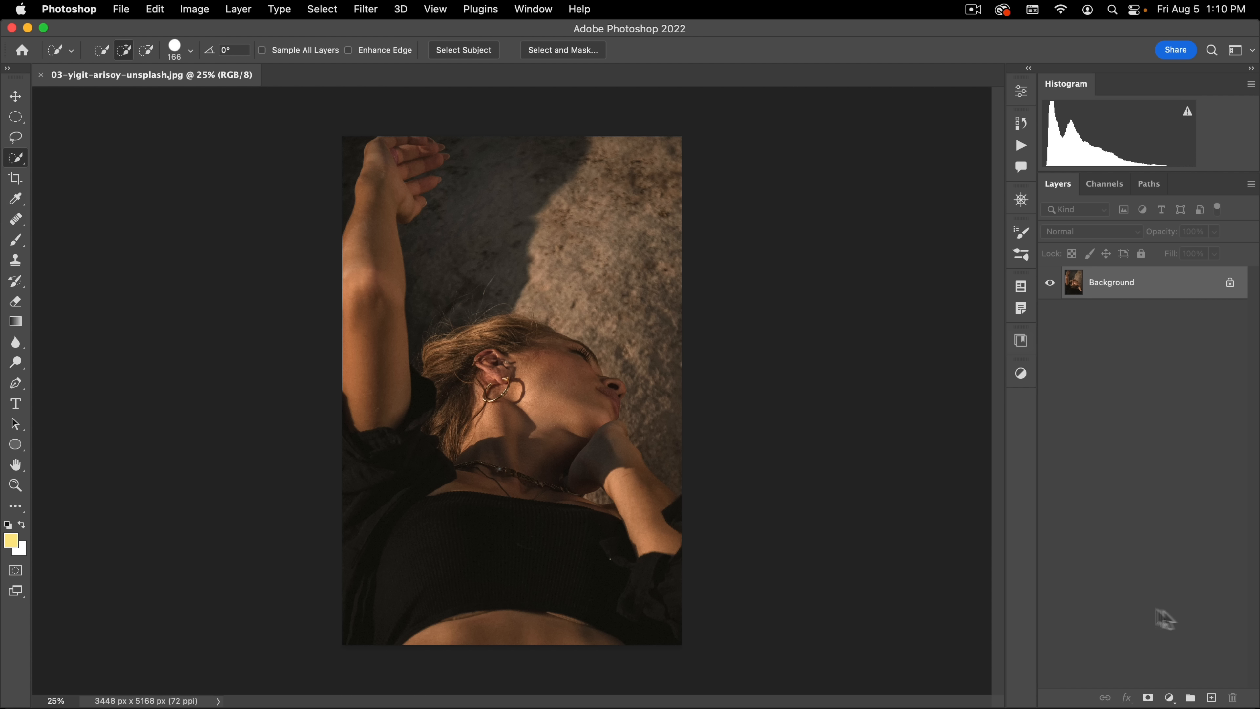
Step: Add a layer mask to the photo and set the brush to Normal mode at 400 px
{"action": "left_click", "coordinate": [1144, 698]}
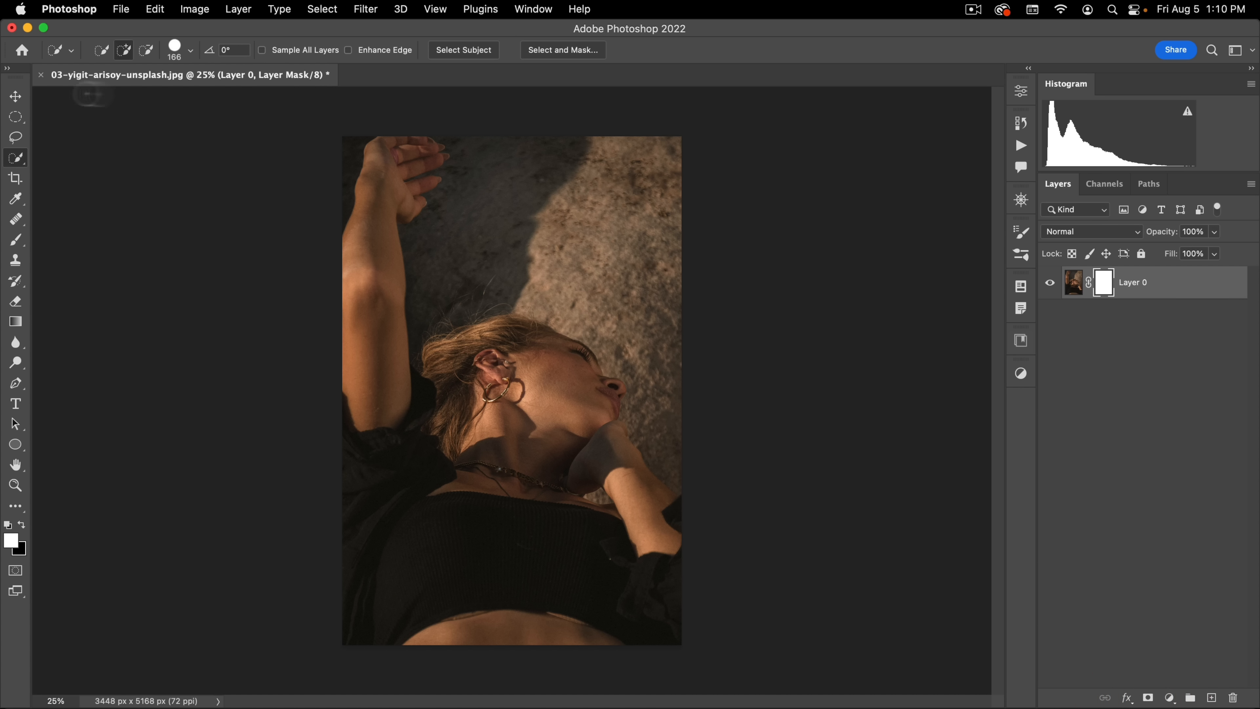
{"action": "key", "text": "b"}
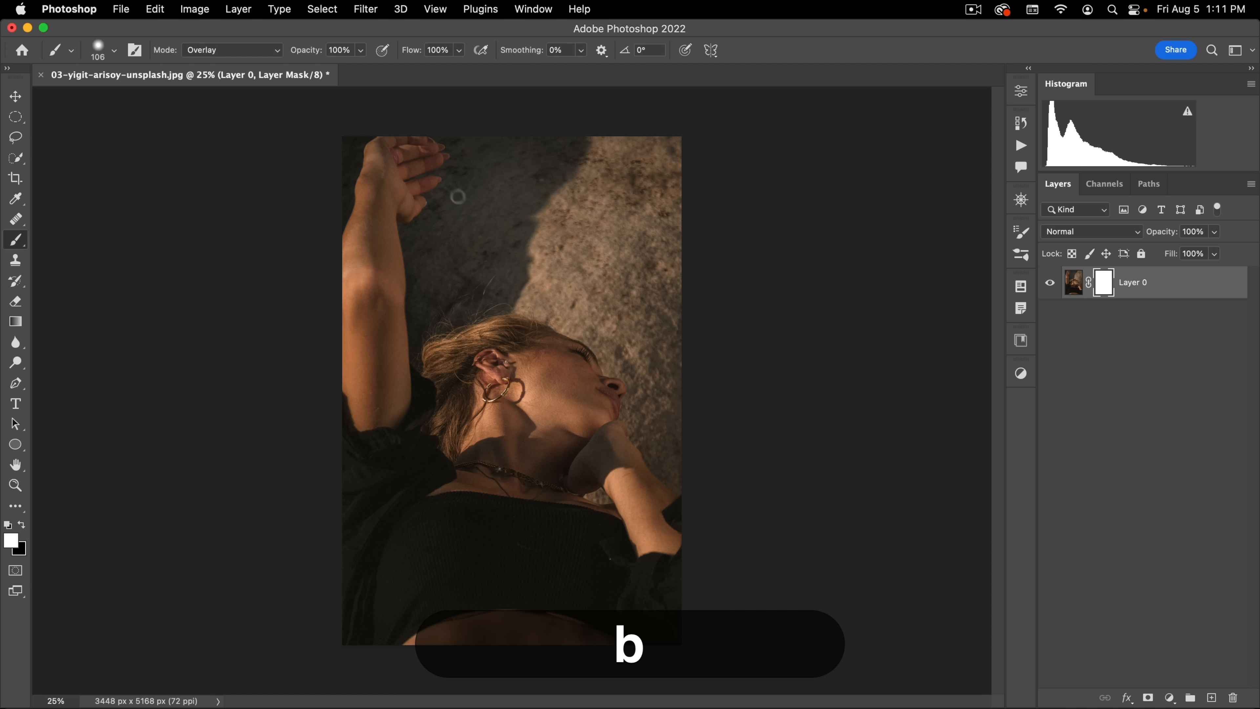
{"action": "left_click_drag", "start_coordinate": [480, 199], "coordinate": [518, 192]}
{"action": "left_click", "coordinate": [227, 50]}
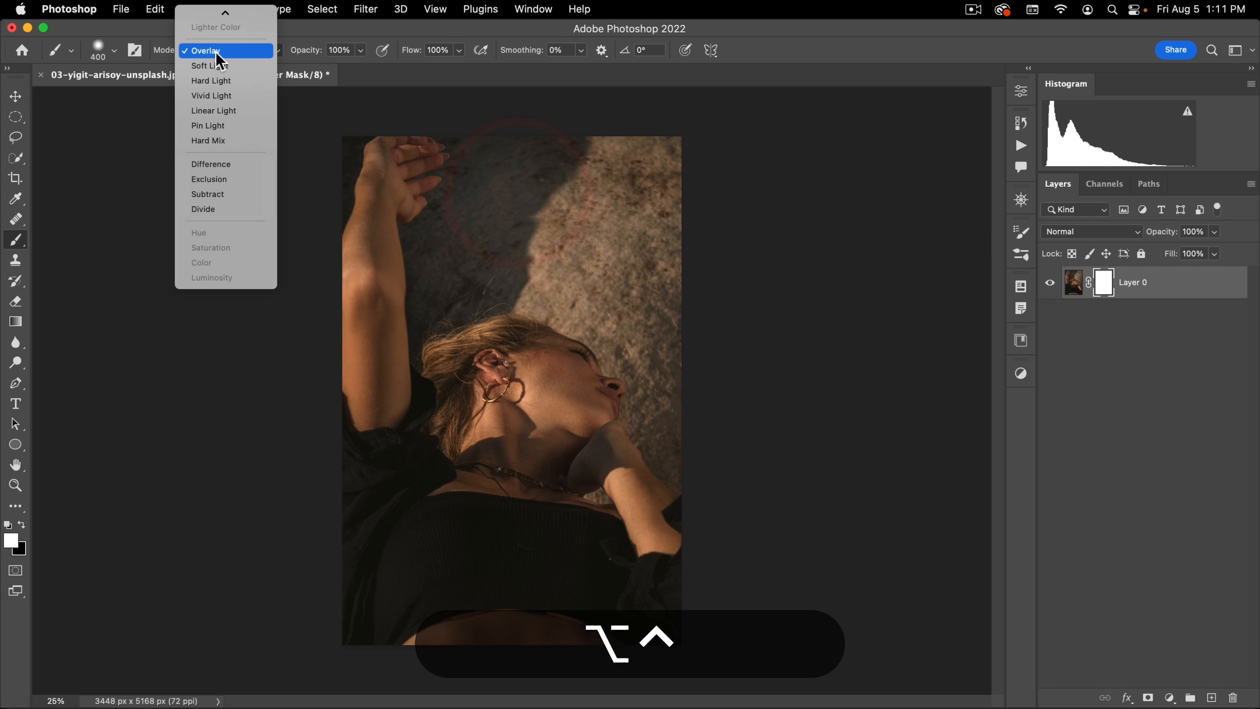
{"action": "left_click", "coordinate": [231, 19]}
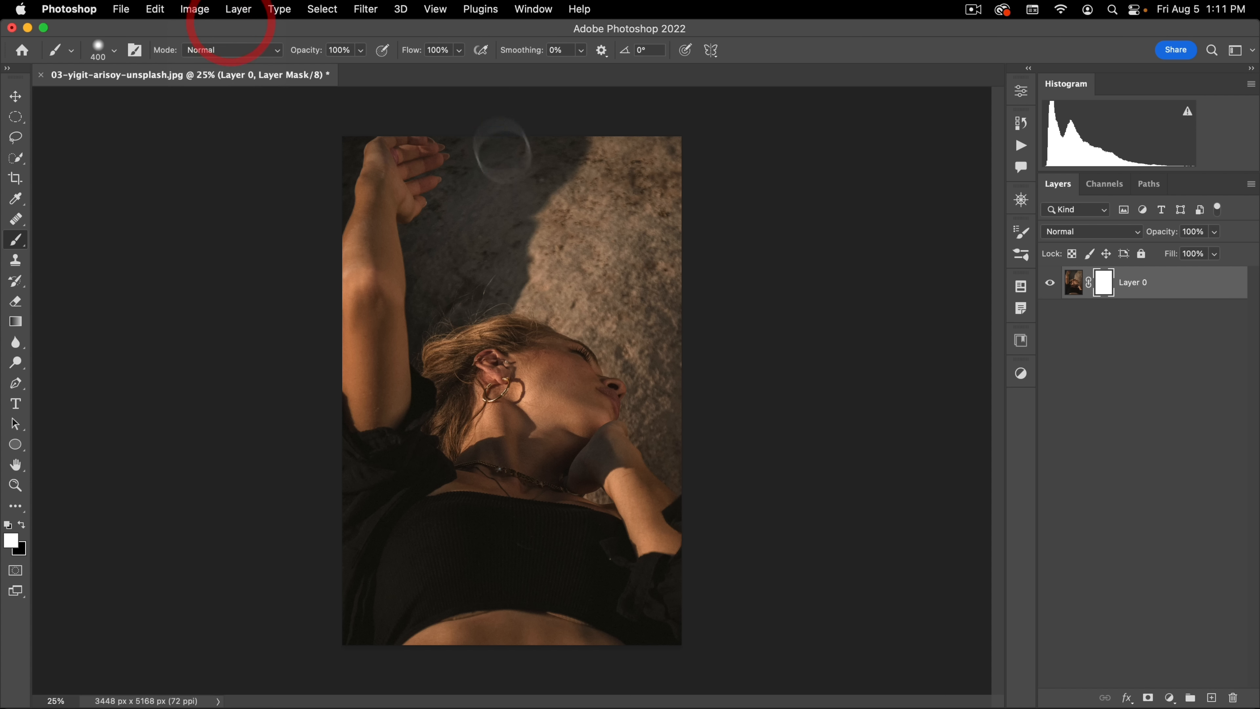
Step: Paint black on the mask over the stone background around the woman and delete the layer mask
{"action": "key", "text": "x"}
{"action": "mouse_move", "coordinate": [494, 146]}
{"action": "left_mouse_down"}
{"action": "mouse_move", "coordinate": [489, 229]}
{"action": "mouse_move", "coordinate": [439, 288]}
{"action": "mouse_move", "coordinate": [435, 250]}
{"action": "mouse_move", "coordinate": [477, 188]}
{"action": "mouse_move", "coordinate": [457, 209]}
{"action": "mouse_move", "coordinate": [484, 126]}
{"action": "mouse_move", "coordinate": [535, 147]}
{"action": "mouse_move", "coordinate": [600, 293]}
{"action": "mouse_move", "coordinate": [560, 314]}
{"action": "mouse_move", "coordinate": [638, 360]}
{"action": "mouse_move", "coordinate": [658, 401]}
{"action": "mouse_move", "coordinate": [648, 417]}
{"action": "mouse_move", "coordinate": [708, 487]}
{"action": "mouse_move", "coordinate": [686, 404]}
{"action": "mouse_move", "coordinate": [675, 246]}
{"action": "mouse_move", "coordinate": [641, 298]}
{"action": "mouse_move", "coordinate": [708, 366]}
{"action": "mouse_move", "coordinate": [645, 132]}
{"action": "left_mouse_up"}
{"action": "left_click_drag", "start_coordinate": [655, 186], "coordinate": [553, 211]}
{"action": "right_click", "coordinate": [1110, 290]}
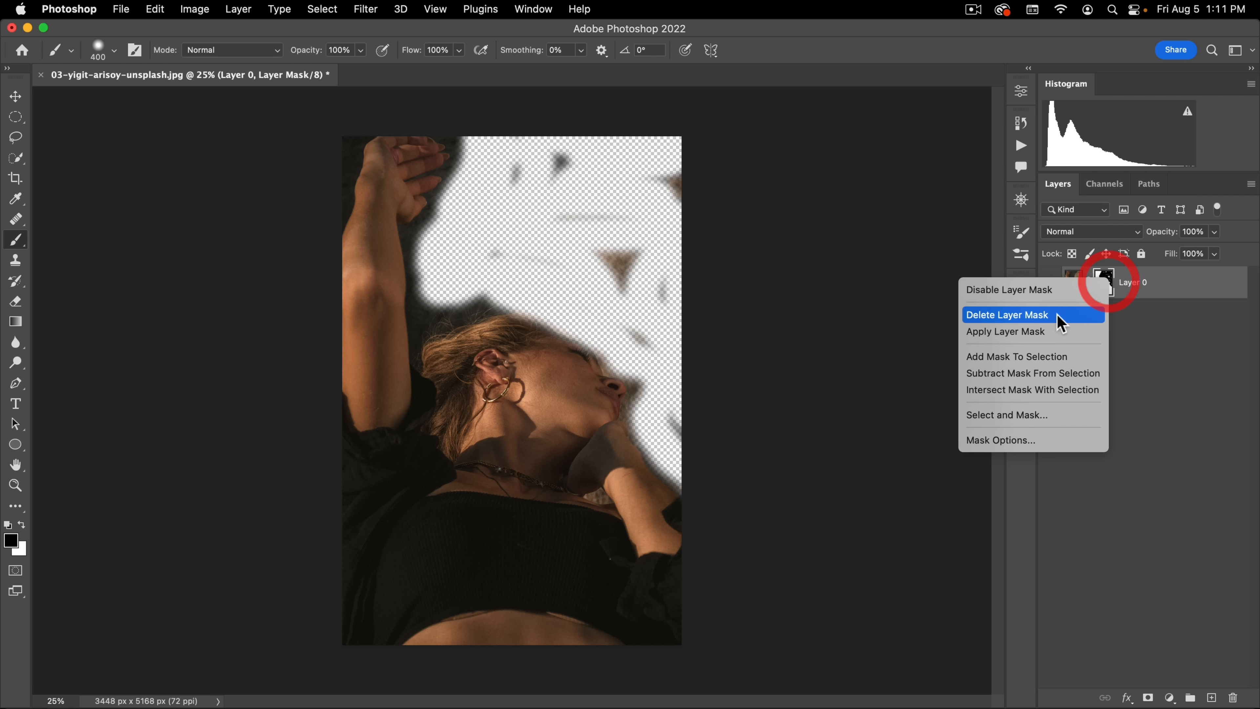
{"action": "left_click", "coordinate": [1049, 312]}
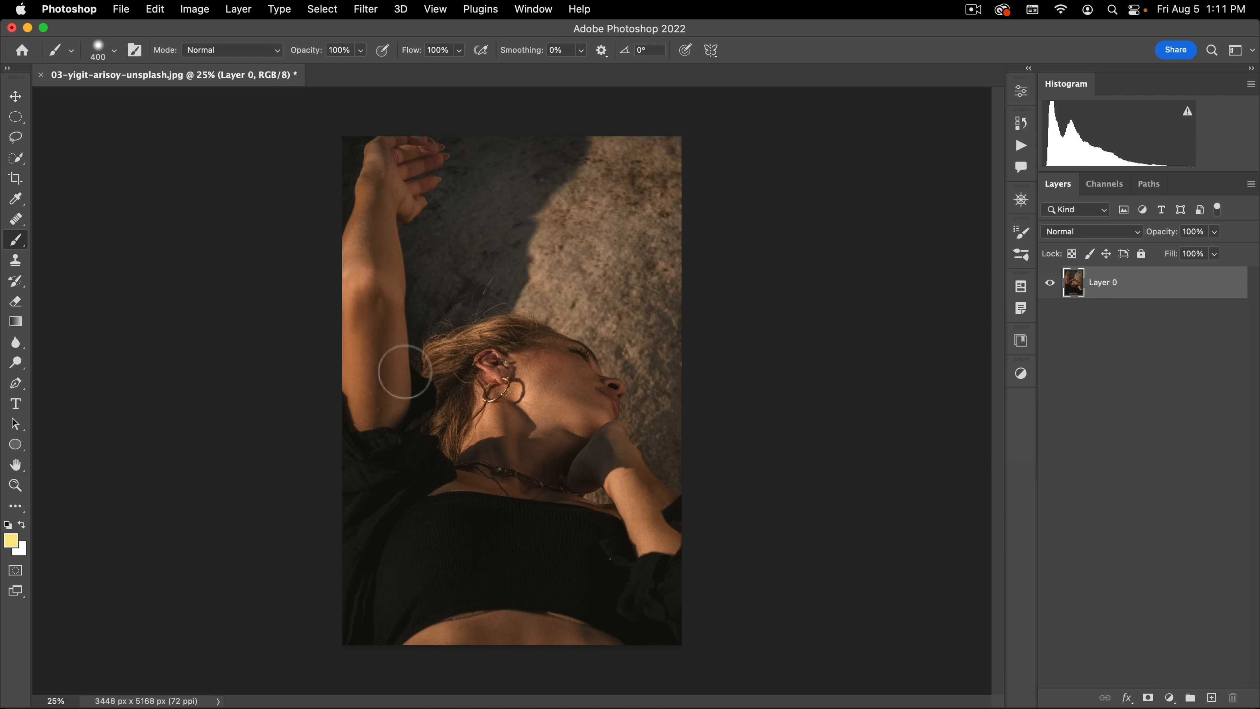
Step: Try outlining the raised arm, fingers, head and bent arm with the Lasso tool and clear the selection
{"action": "left_click", "coordinate": [16, 137]}
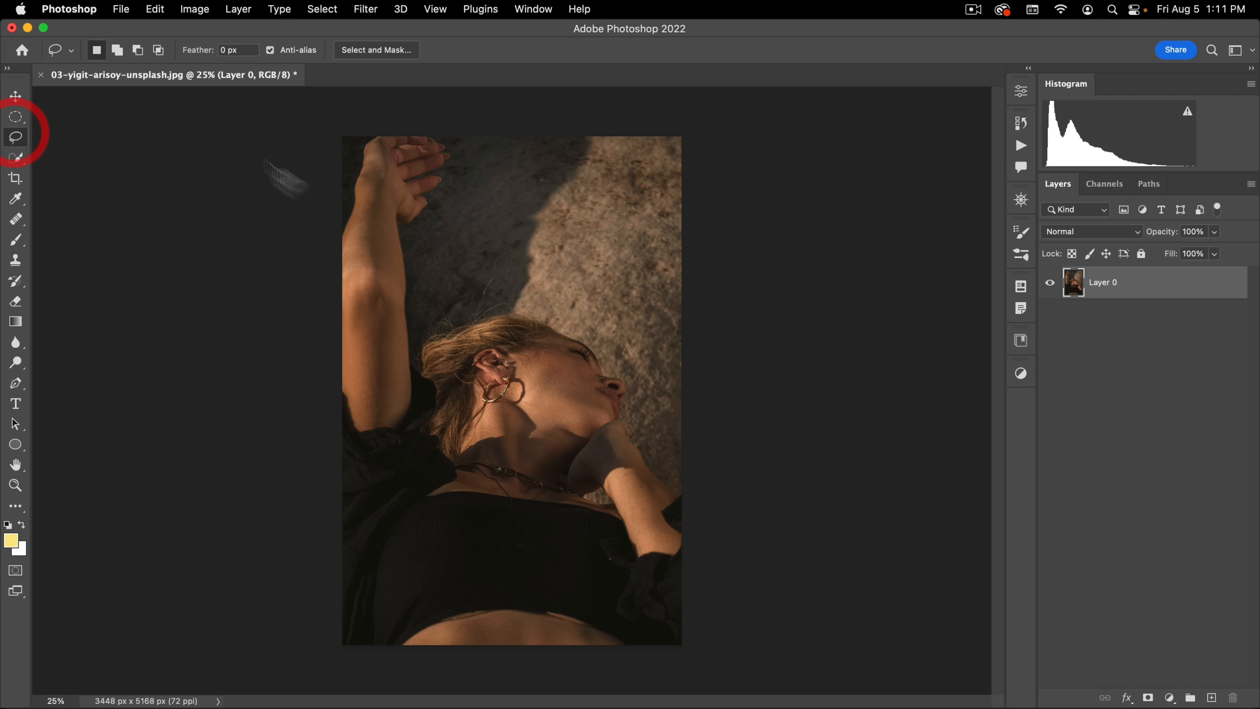
{"action": "scroll", "coordinate": [374, 198], "scroll_direction": "up", "scroll_amount": 3}
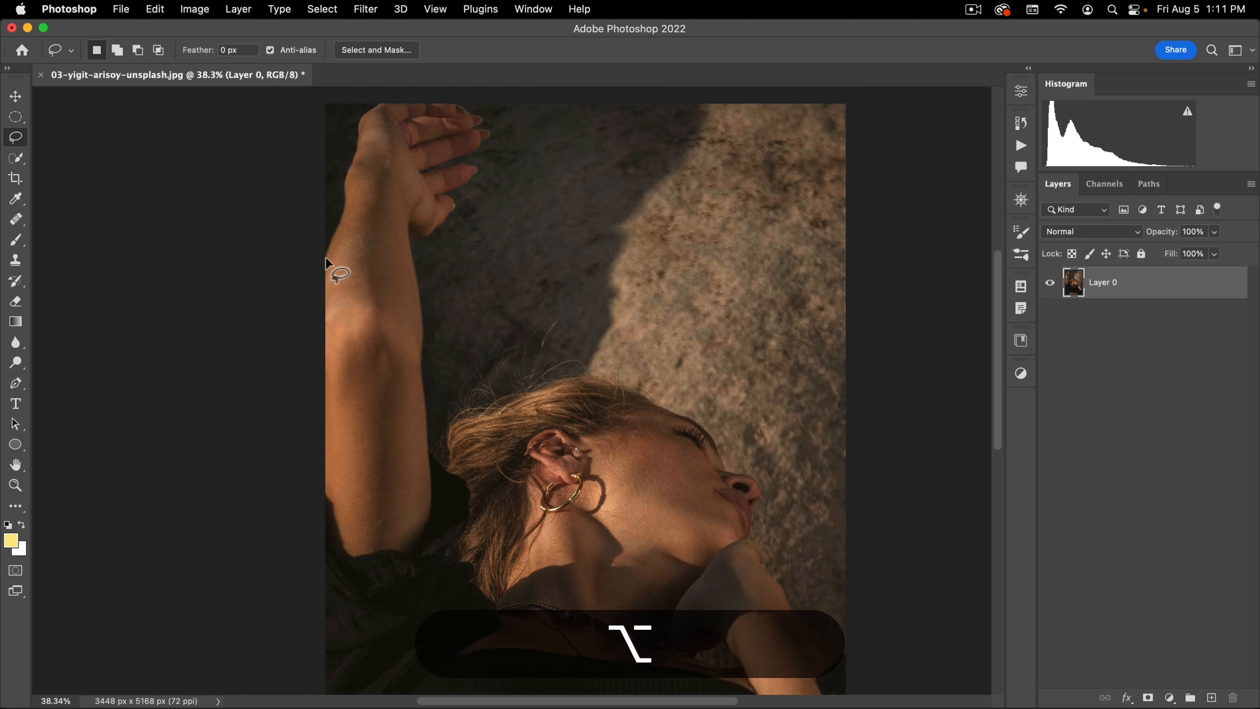
{"action": "left_click_drag", "start_coordinate": [326, 258], "coordinate": [353, 157]}
{"action": "left_click_drag", "start_coordinate": [390, 106], "coordinate": [453, 103]}
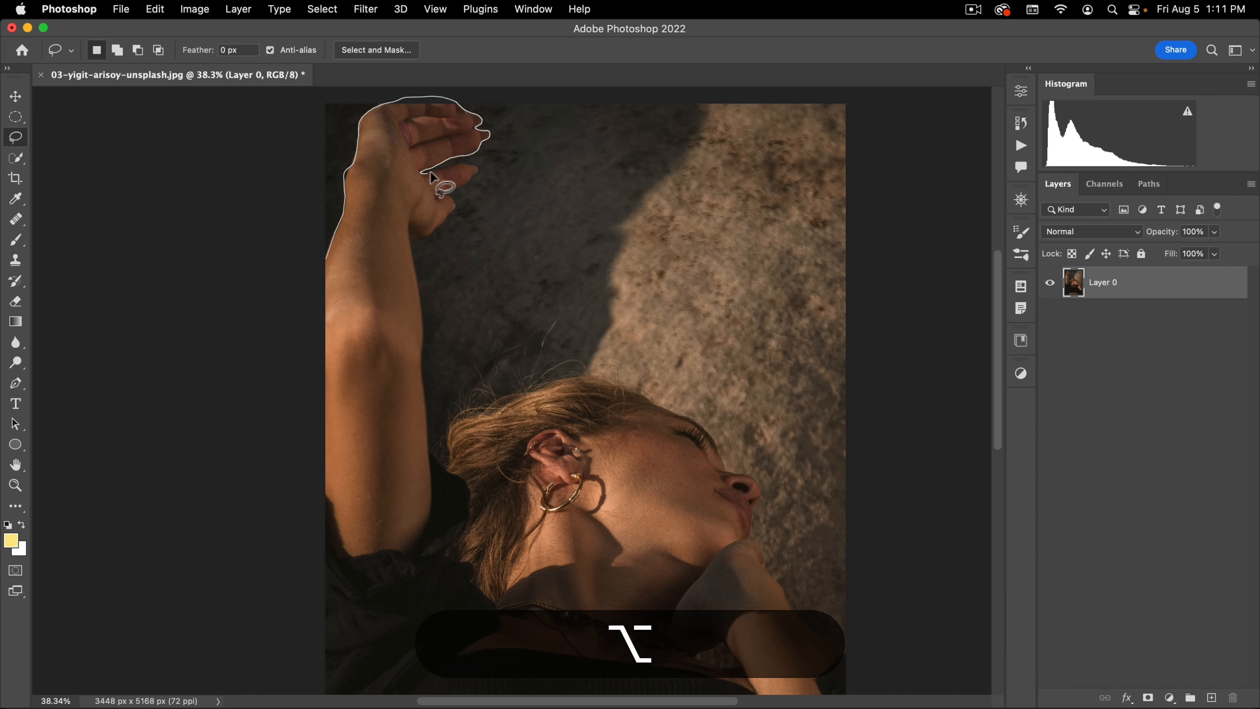
{"action": "left_click_drag", "start_coordinate": [459, 165], "coordinate": [471, 177]}
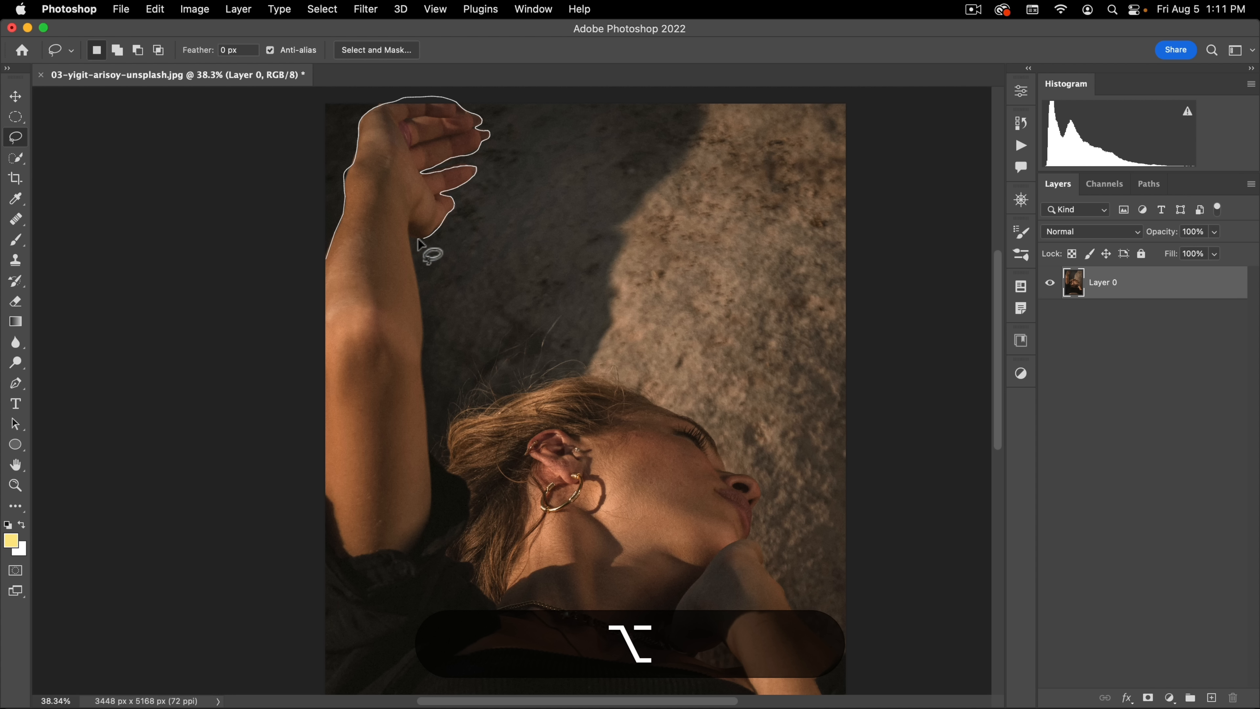
{"action": "left_click_drag", "start_coordinate": [407, 234], "coordinate": [407, 248]}
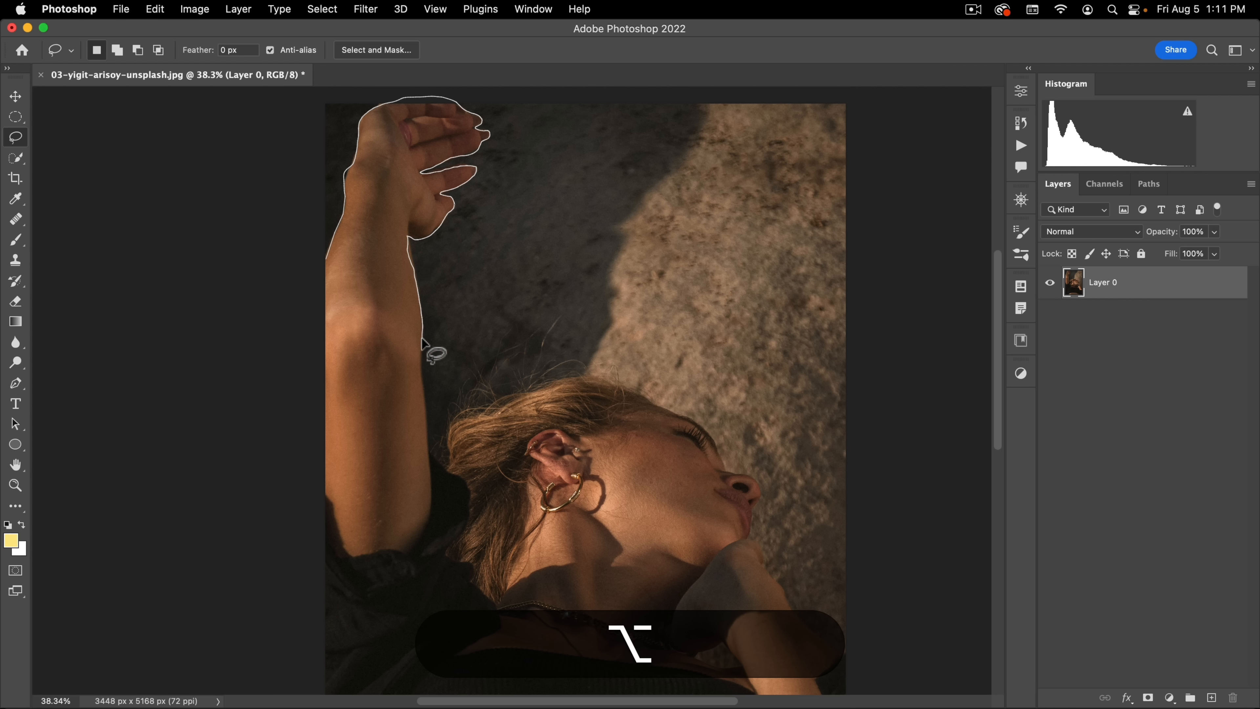
{"action": "mouse_move", "coordinate": [420, 356]}
{"action": "left_mouse_down"}
{"action": "mouse_move", "coordinate": [426, 452]}
{"action": "mouse_move", "coordinate": [447, 467]}
{"action": "mouse_move", "coordinate": [460, 421]}
{"action": "left_mouse_up"}
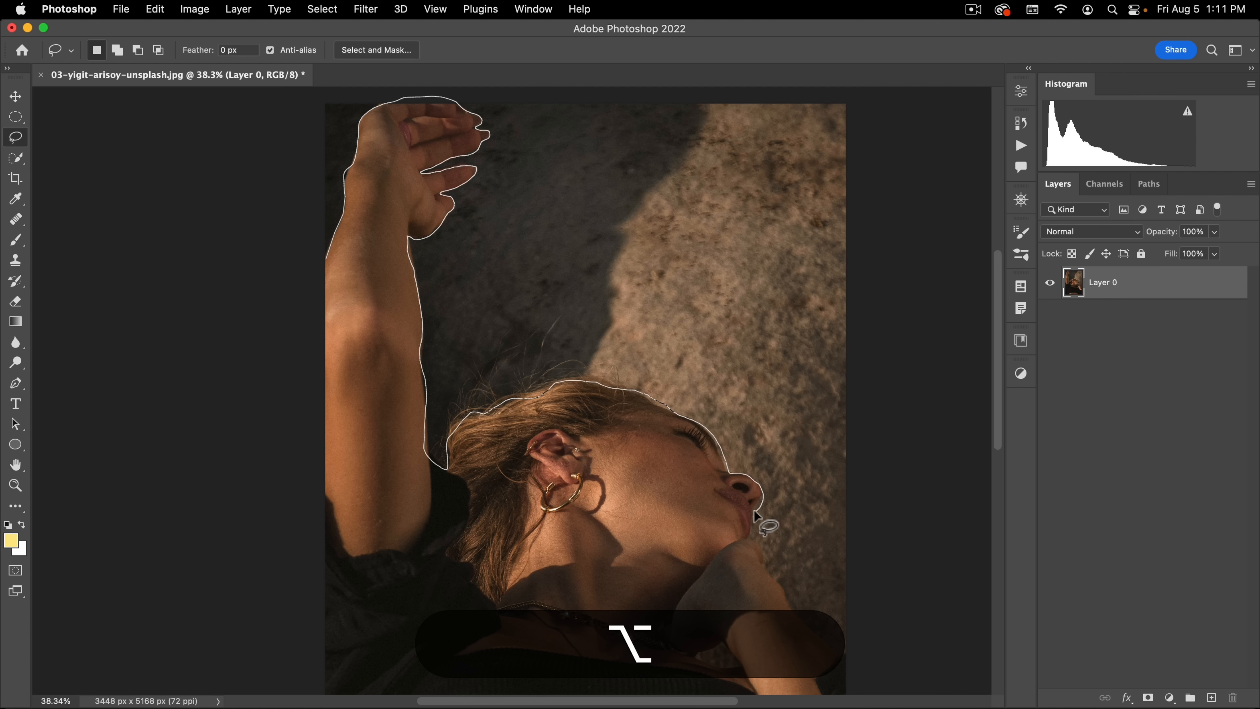
{"action": "left_click", "coordinate": [750, 538]}
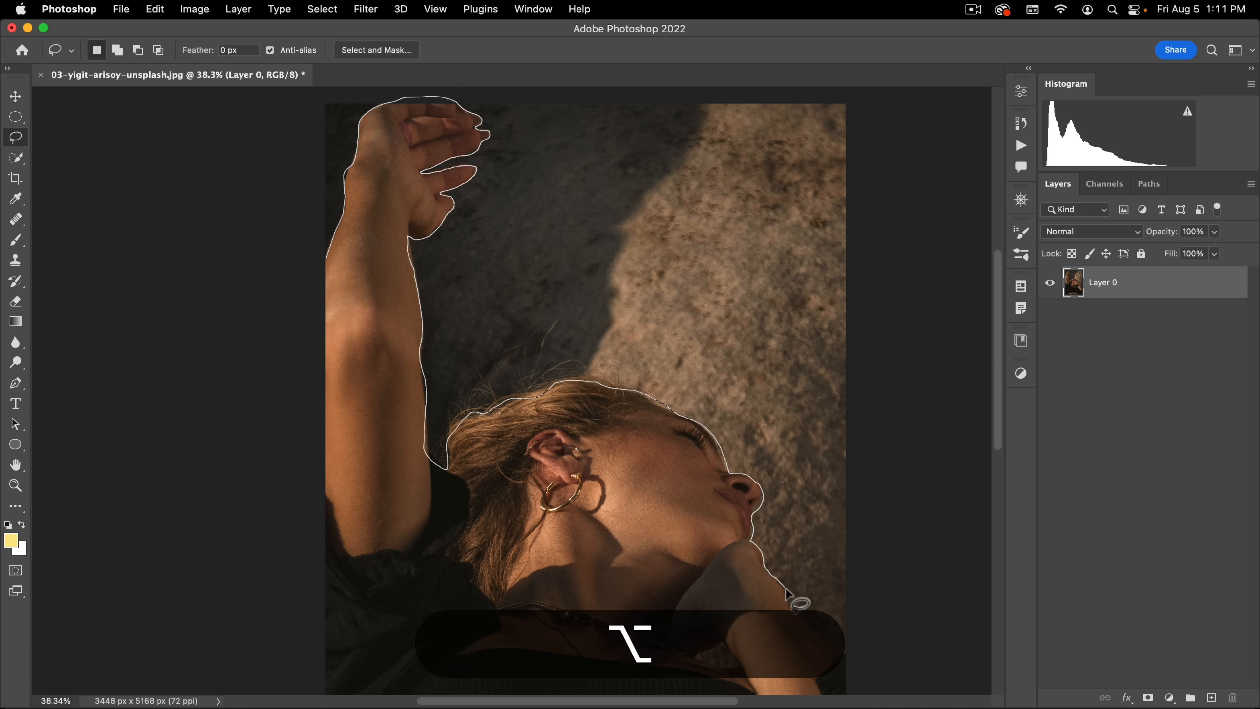
{"action": "mouse_move", "coordinate": [835, 655]}
{"action": "left_mouse_down"}
{"action": "mouse_move", "coordinate": [880, 646]}
{"action": "mouse_move", "coordinate": [889, 622]}
{"action": "left_mouse_up"}
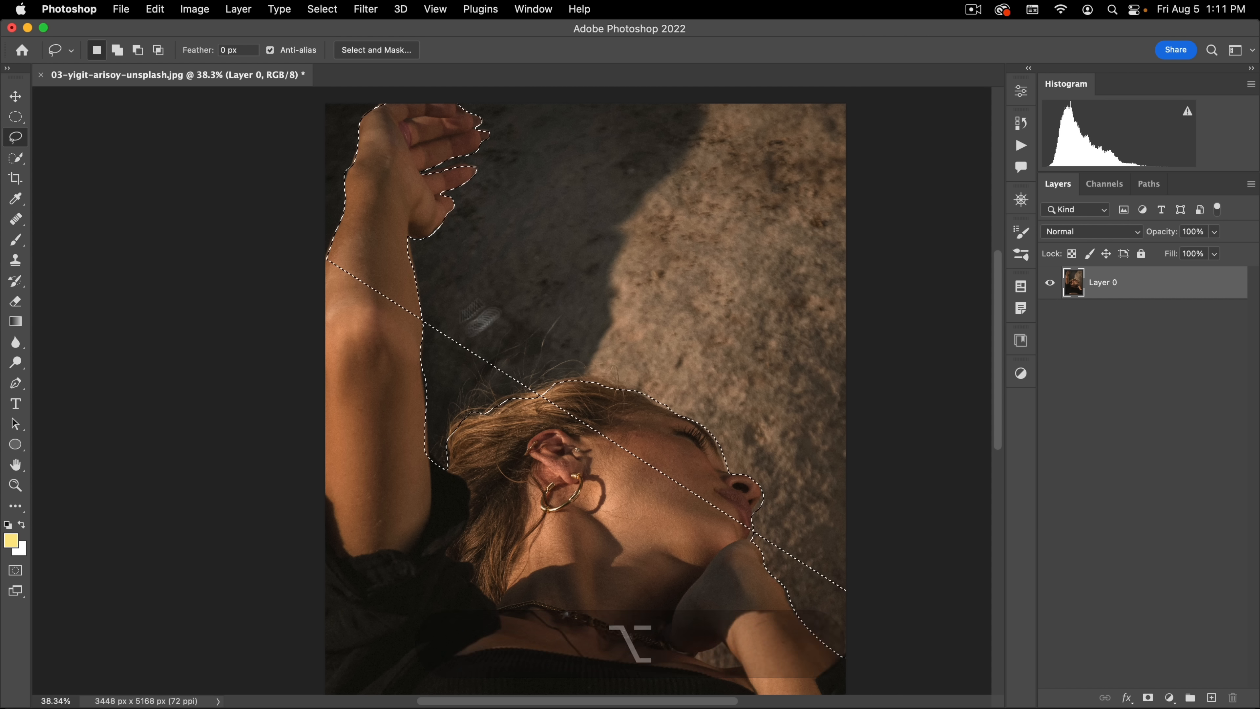
{"action": "left_click", "coordinate": [421, 218]}
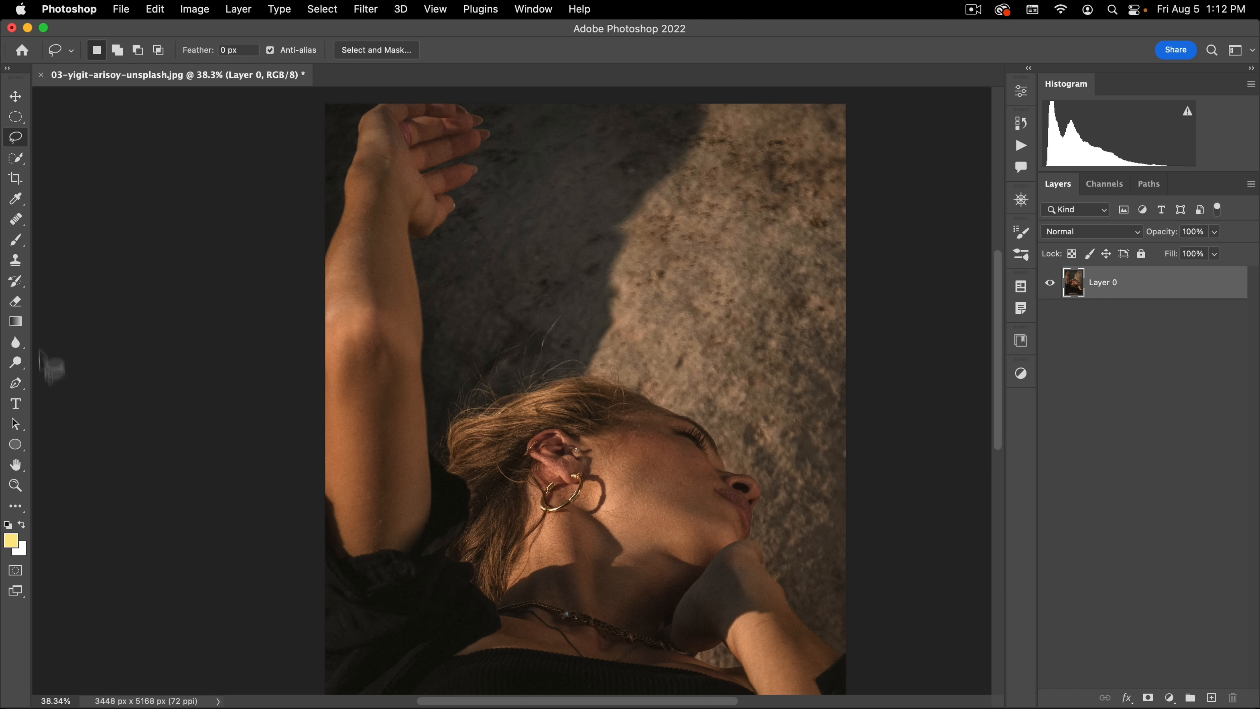
Step: With the Pen tool in Path mode, trace the raised arm's outer edge from the photo's edge up to the top of the hand
{"action": "left_click", "coordinate": [16, 386]}
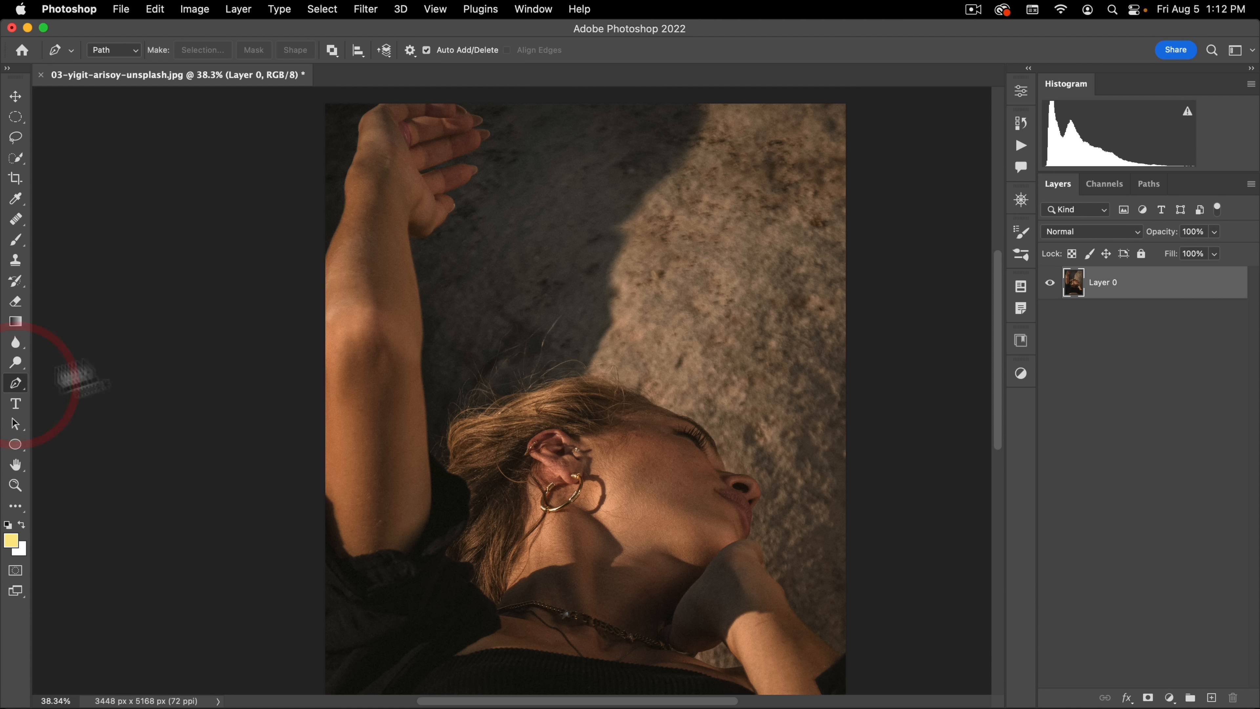
{"action": "key", "text": "space"}
{"action": "left_click_drag", "start_coordinate": [360, 197], "coordinate": [370, 270]}
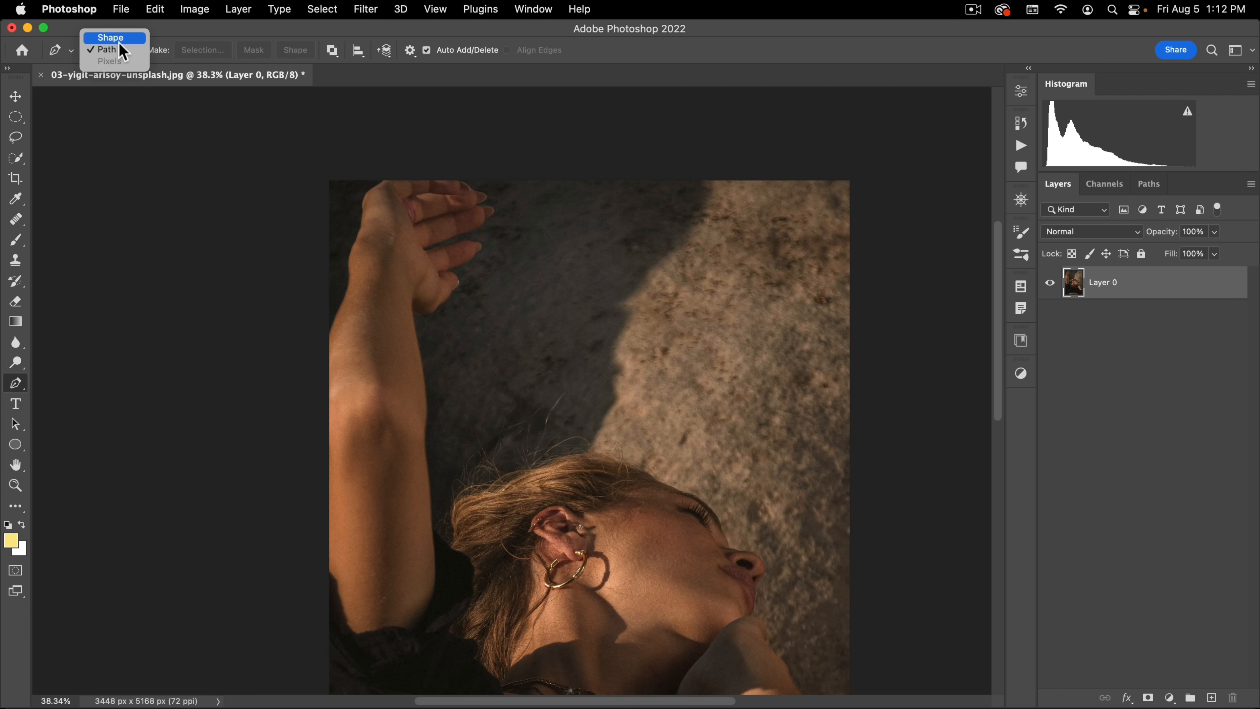
{"action": "left_click", "coordinate": [118, 50]}
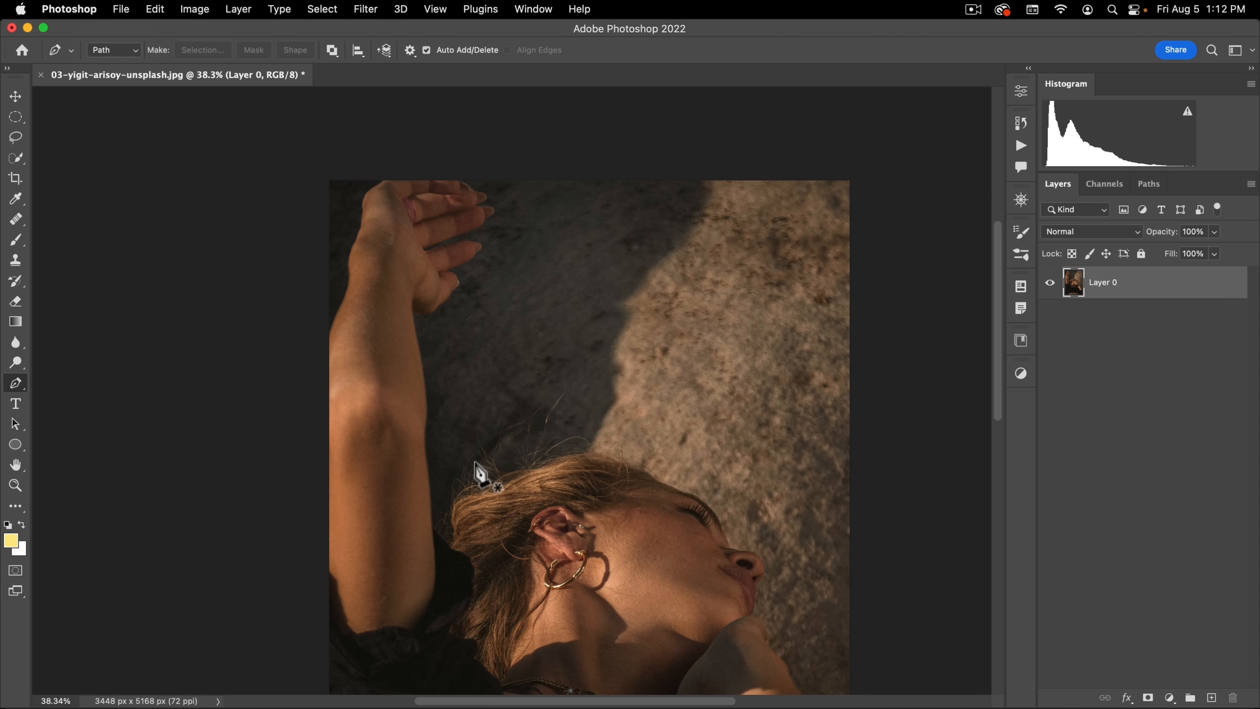
{"action": "key", "text": "space"}
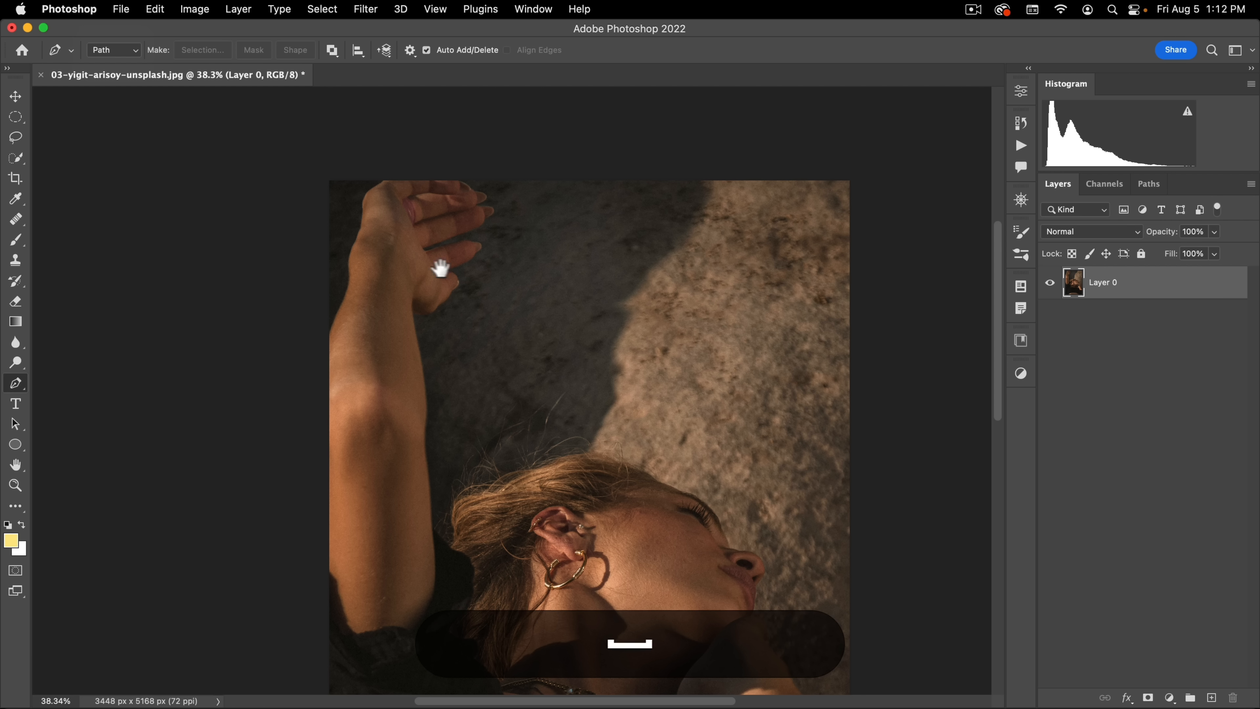
{"action": "left_click_drag", "start_coordinate": [389, 282], "coordinate": [450, 231]}
{"action": "left_click_drag", "start_coordinate": [345, 293], "coordinate": [500, 343]}
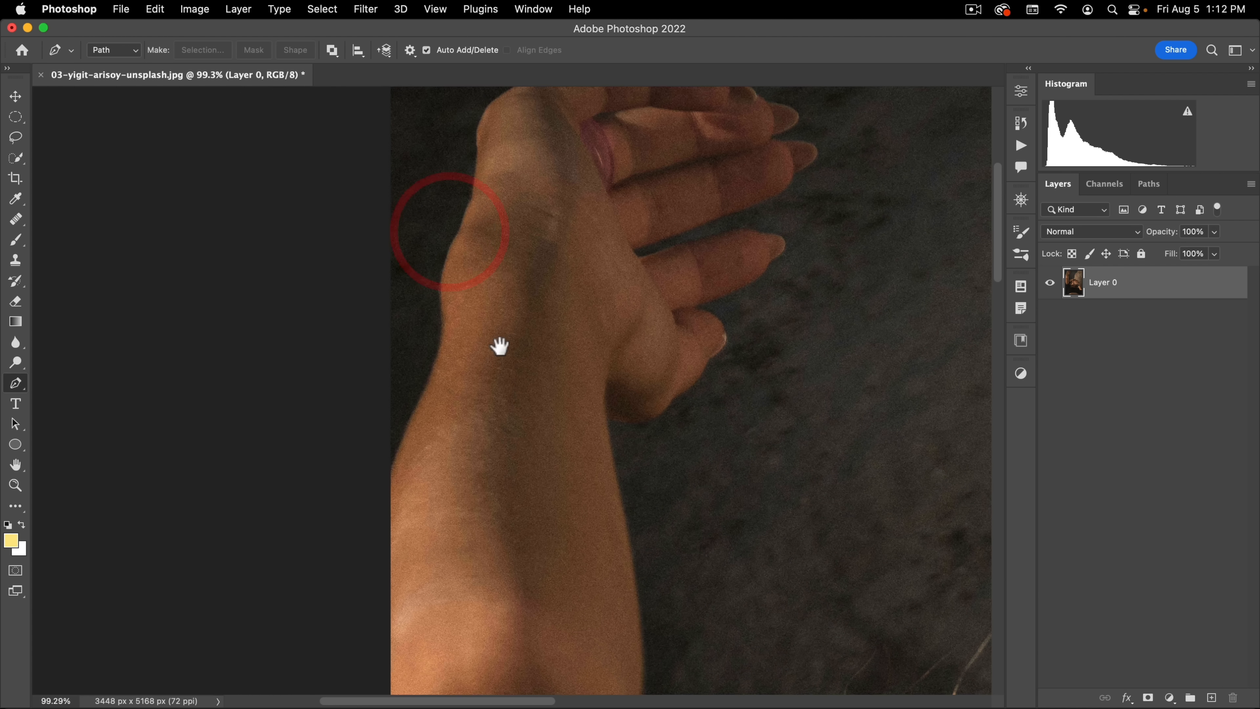
{"action": "left_click", "coordinate": [390, 478]}
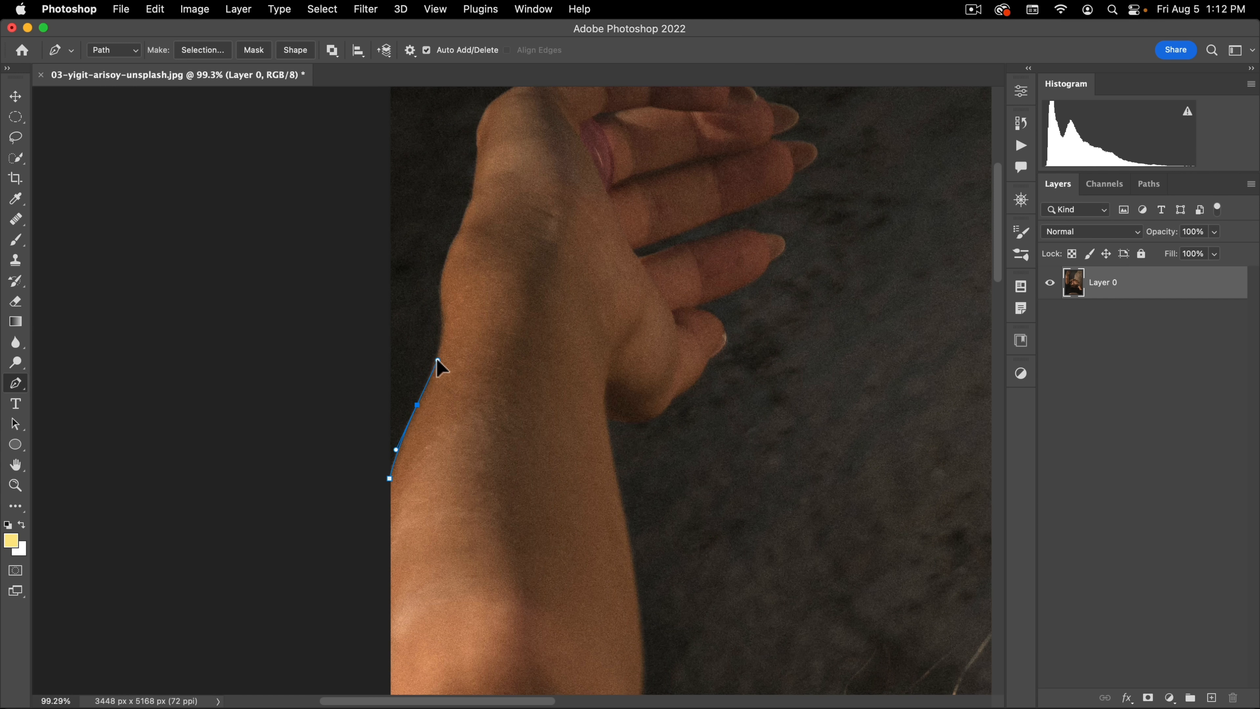
{"action": "left_click_drag", "start_coordinate": [437, 360], "coordinate": [456, 398]}
{"action": "left_click_drag", "start_coordinate": [439, 352], "coordinate": [440, 309]}
{"action": "left_click_drag", "start_coordinate": [475, 178], "coordinate": [450, 302]}
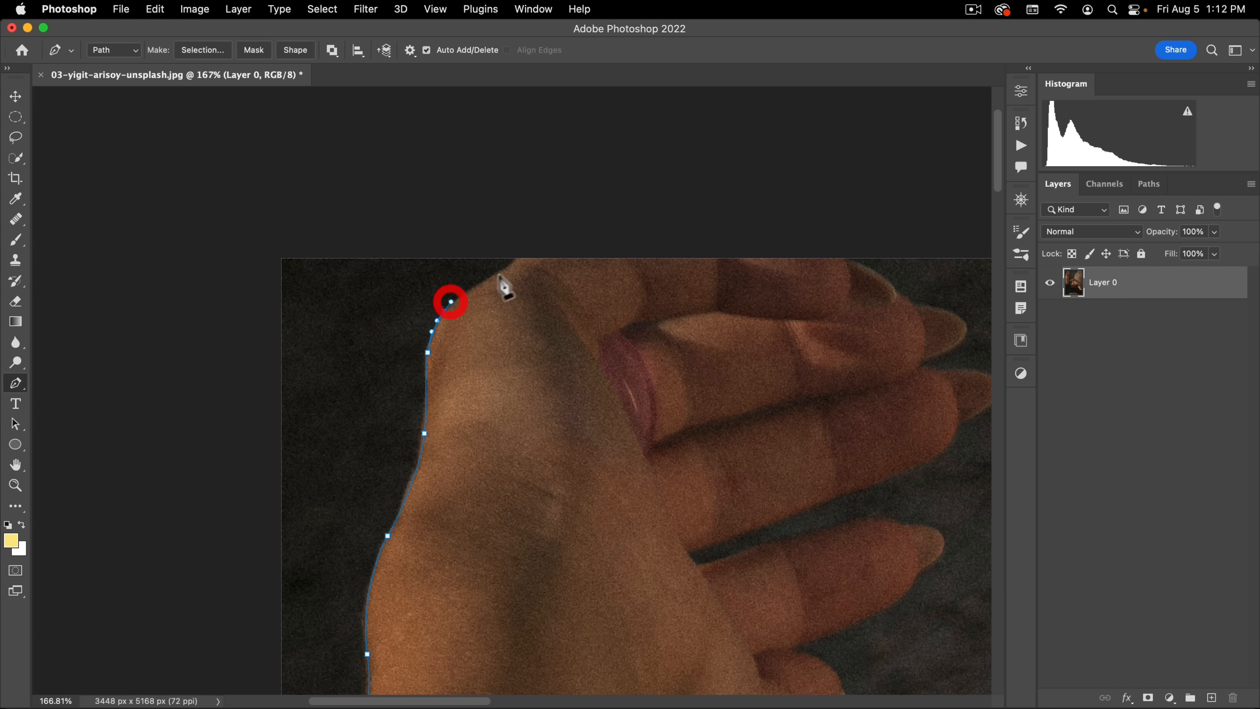
{"action": "left_click_drag", "start_coordinate": [526, 249], "coordinate": [537, 240]}
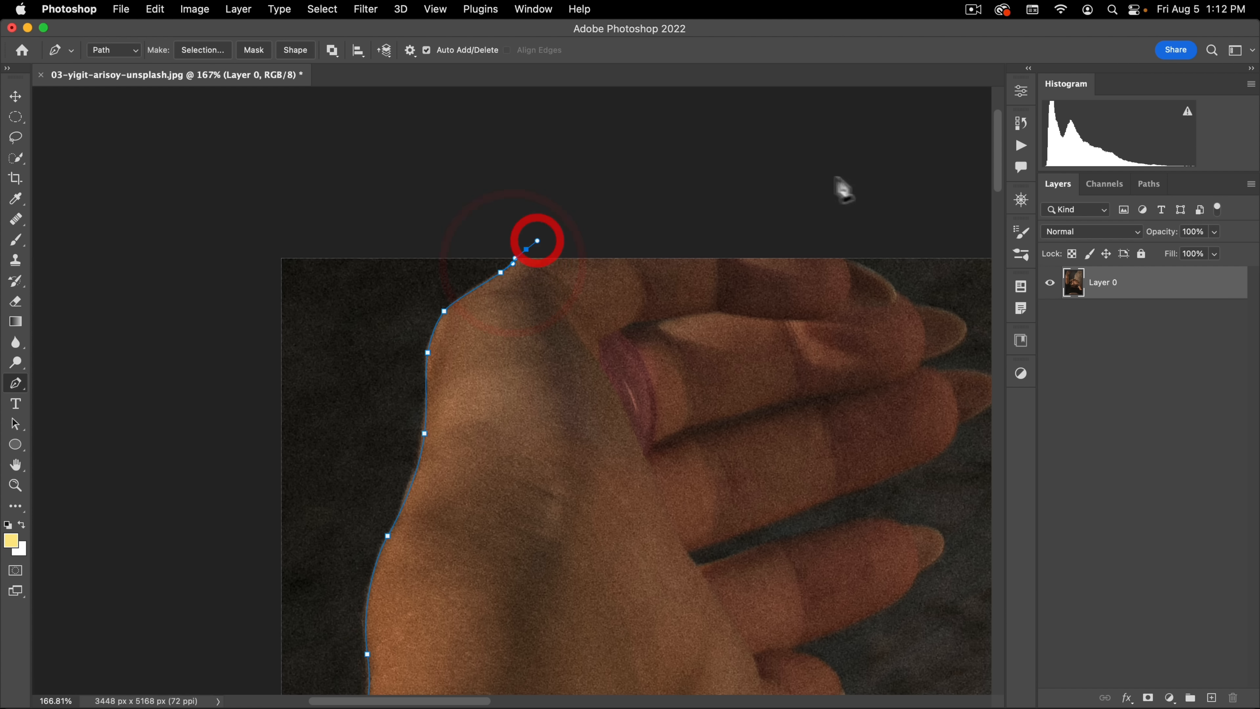
Step: Adjust the anchor point on the hand's outer edge and lengthen the last point's handle beyond the photo's top edge
{"action": "key", "text": "super"}
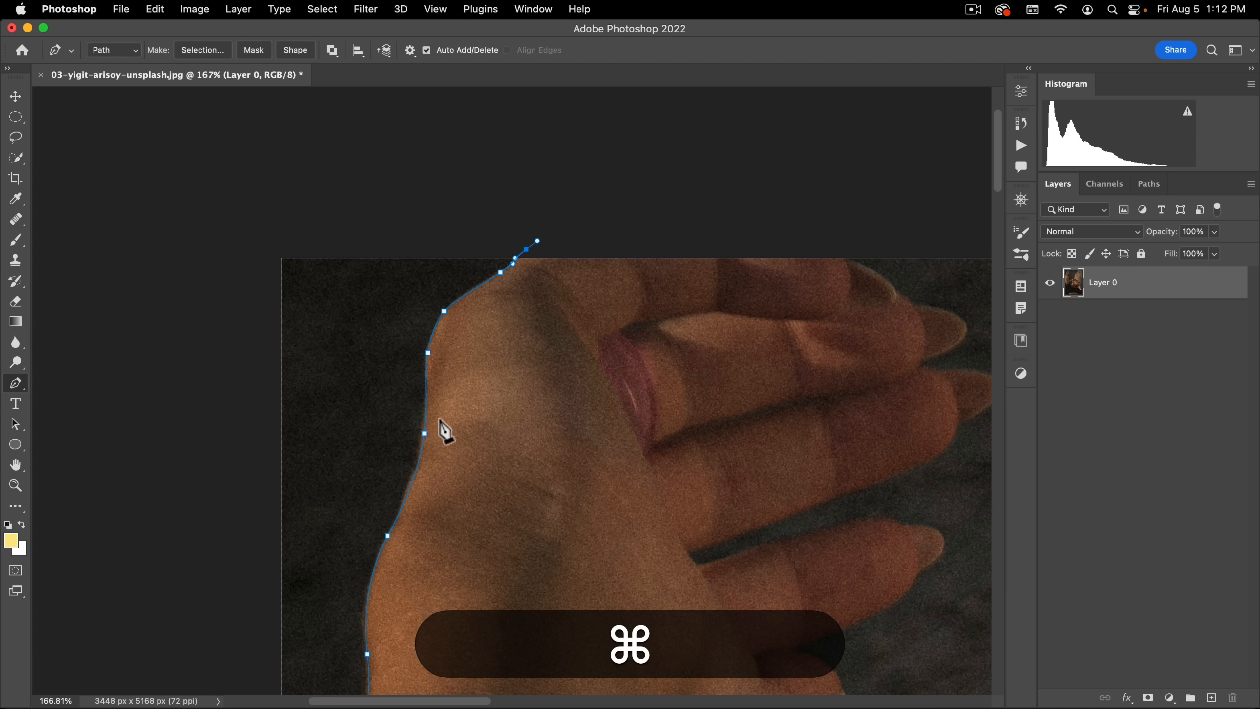
{"action": "left_click_drag", "start_coordinate": [425, 434], "coordinate": [421, 436]}
{"action": "left_click_drag", "start_coordinate": [526, 249], "coordinate": [571, 228]}
{"action": "key", "text": "space"}
{"action": "left_click_drag", "start_coordinate": [753, 217], "coordinate": [424, 181]}
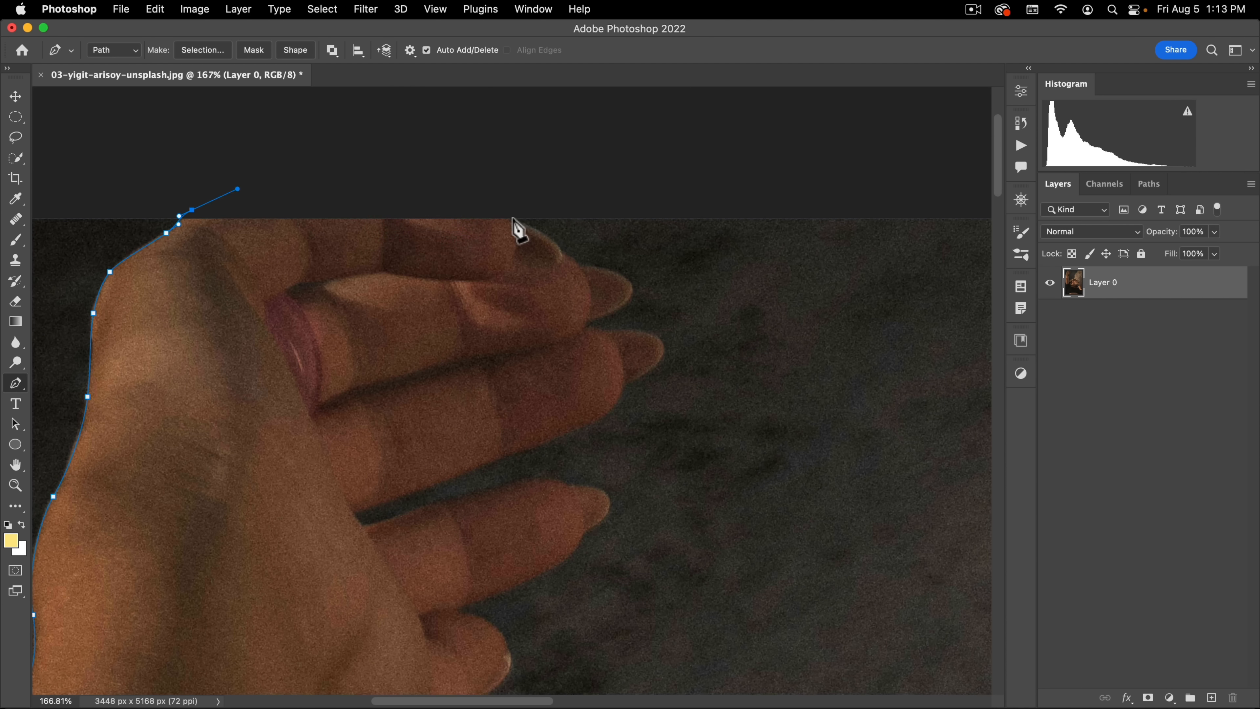
Step: Continue the path across the top of the hand and around the two uppermost fingertips into the gap below them
{"action": "left_click", "coordinate": [514, 218]}
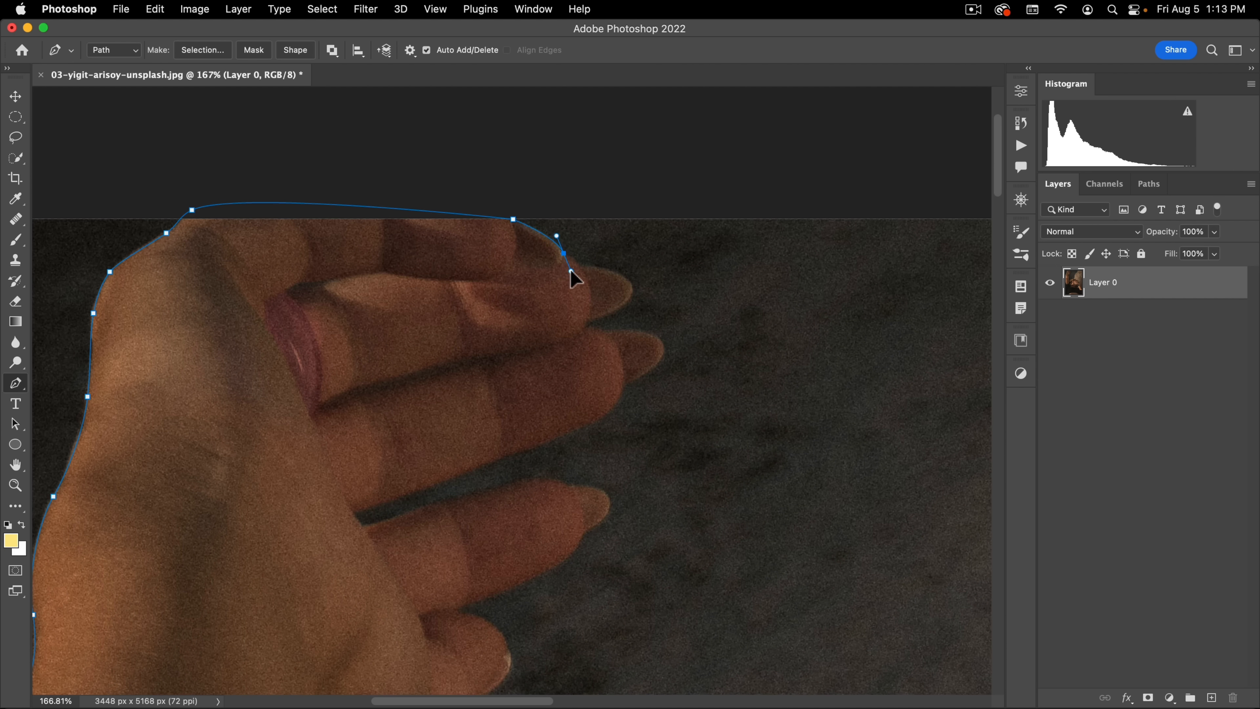
{"action": "left_click_drag", "start_coordinate": [571, 271], "coordinate": [588, 276]}
{"action": "left_click", "coordinate": [564, 254], "text": "alt"}
{"action": "left_click", "coordinate": [579, 265]}
{"action": "left_click", "coordinate": [579, 265], "text": "alt"}
{"action": "left_click_drag", "start_coordinate": [636, 309], "coordinate": [636, 308]}
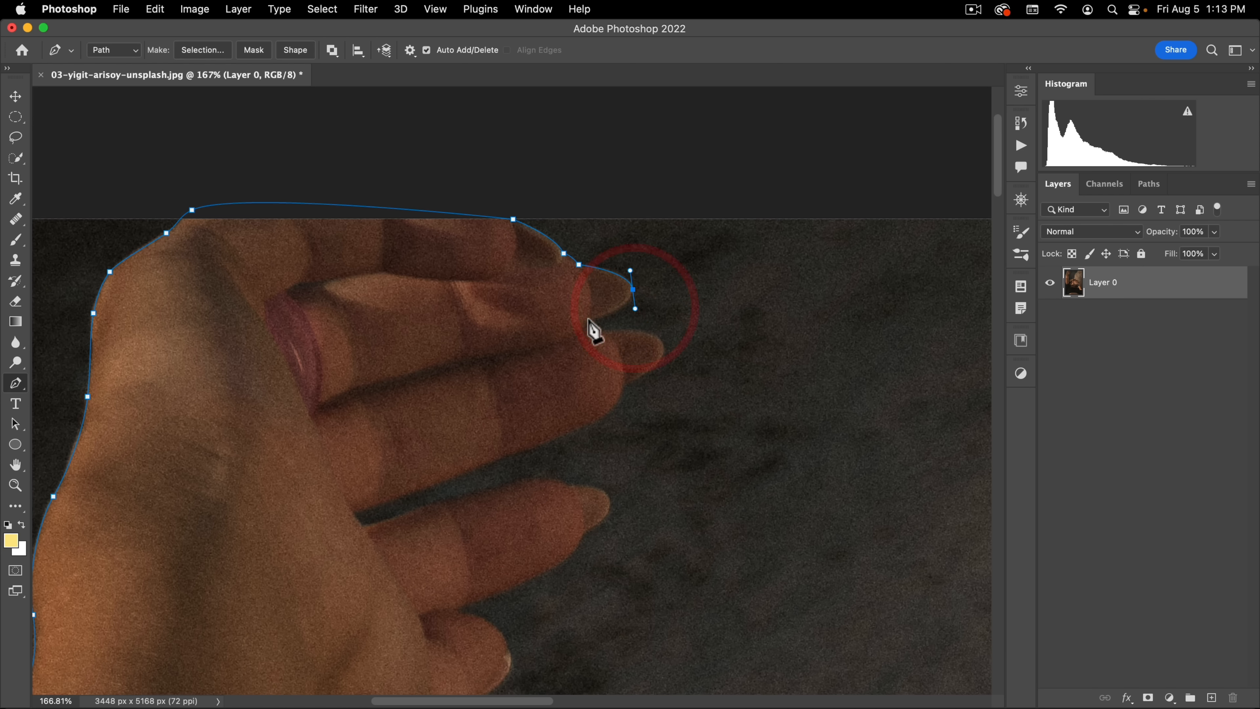
{"action": "left_click", "coordinate": [588, 320]}
{"action": "left_click", "coordinate": [589, 326]}
Step: Trace the path around the third finger's tip and back along its underside into the gap before the fourth finger
{"action": "left_click_drag", "start_coordinate": [614, 338], "coordinate": [696, 192]}
{"action": "left_click", "coordinate": [604, 332], "text": "alt"}
{"action": "left_click", "coordinate": [623, 383]}
{"action": "key", "text": "super"}
{"action": "key", "text": "space"}
{"action": "left_click_drag", "start_coordinate": [587, 286], "coordinate": [500, 322]}
{"action": "left_click_drag", "start_coordinate": [395, 360], "coordinate": [379, 365]}
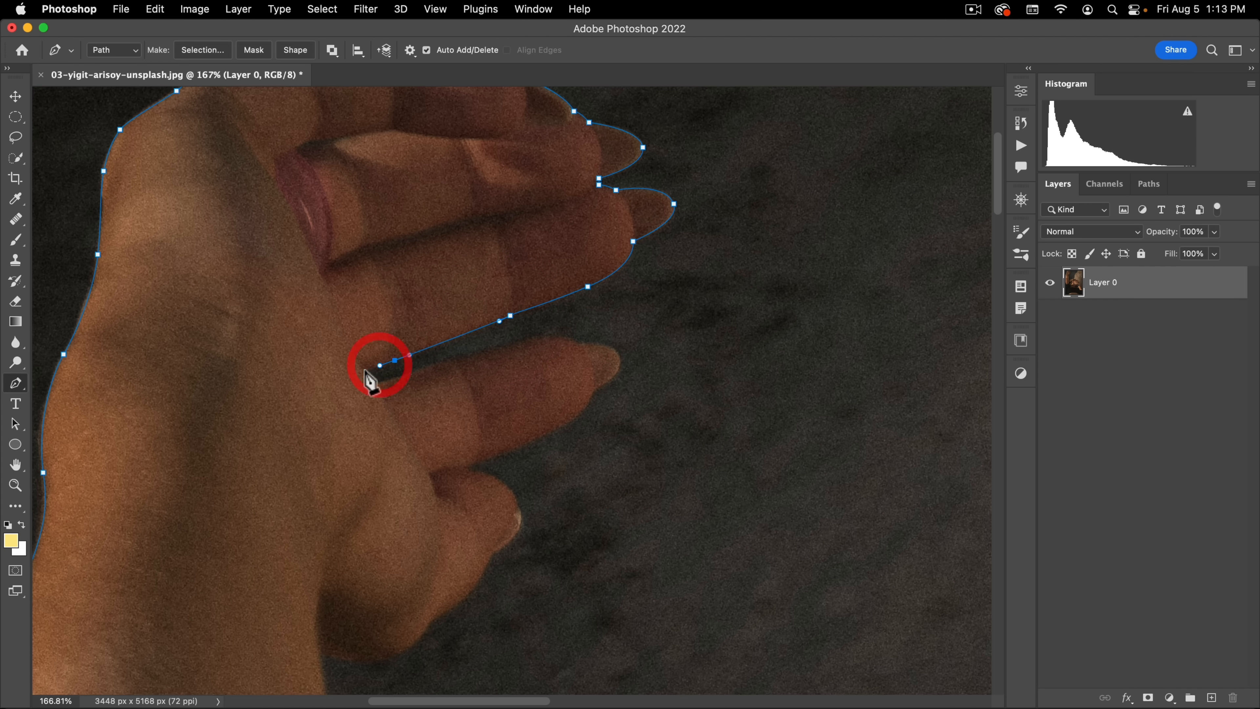
{"action": "left_click", "coordinate": [361, 372]}
{"action": "left_click", "coordinate": [371, 384]}
Step: Trace the path along the fourth finger, around its tip and back to where it meets the lowest finger
{"action": "left_click_drag", "start_coordinate": [460, 358], "coordinate": [468, 356]}
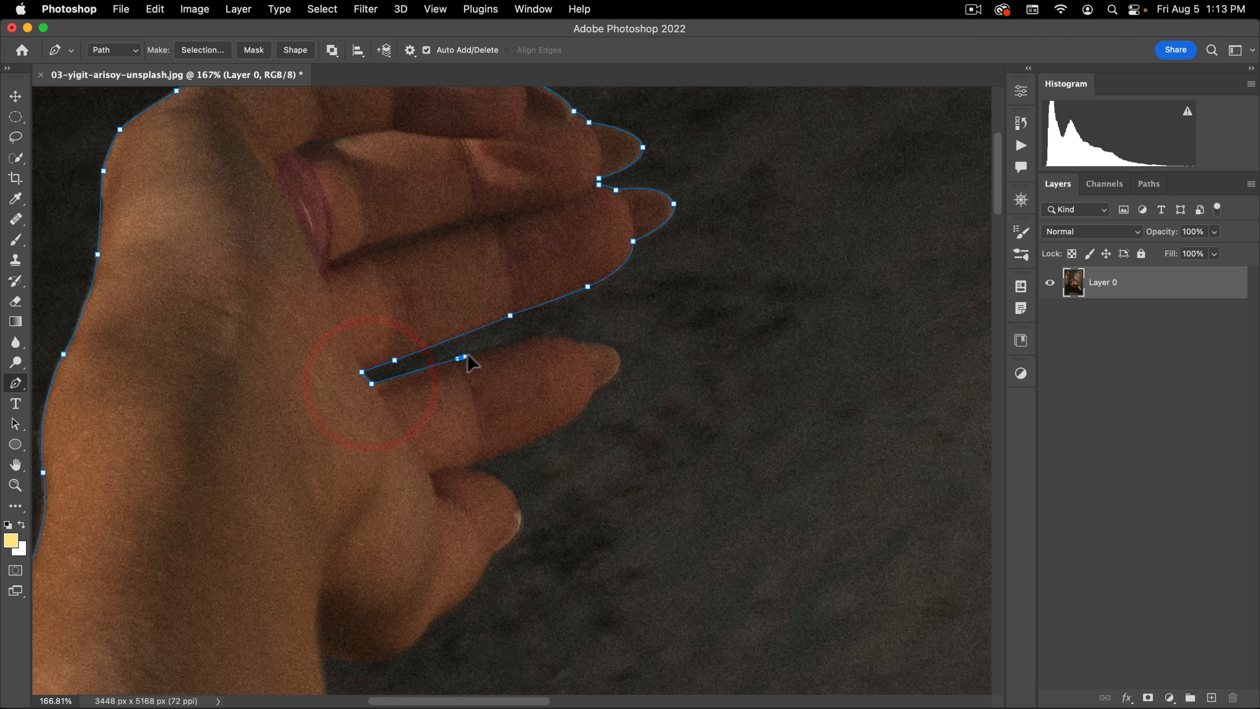
{"action": "left_click_drag", "start_coordinate": [546, 333], "coordinate": [561, 333]}
{"action": "left_click", "coordinate": [581, 343]}
{"action": "key", "text": "space"}
{"action": "left_click_drag", "start_coordinate": [604, 384], "coordinate": [703, 205]}
{"action": "left_click_drag", "start_coordinate": [640, 257], "coordinate": [584, 281]}
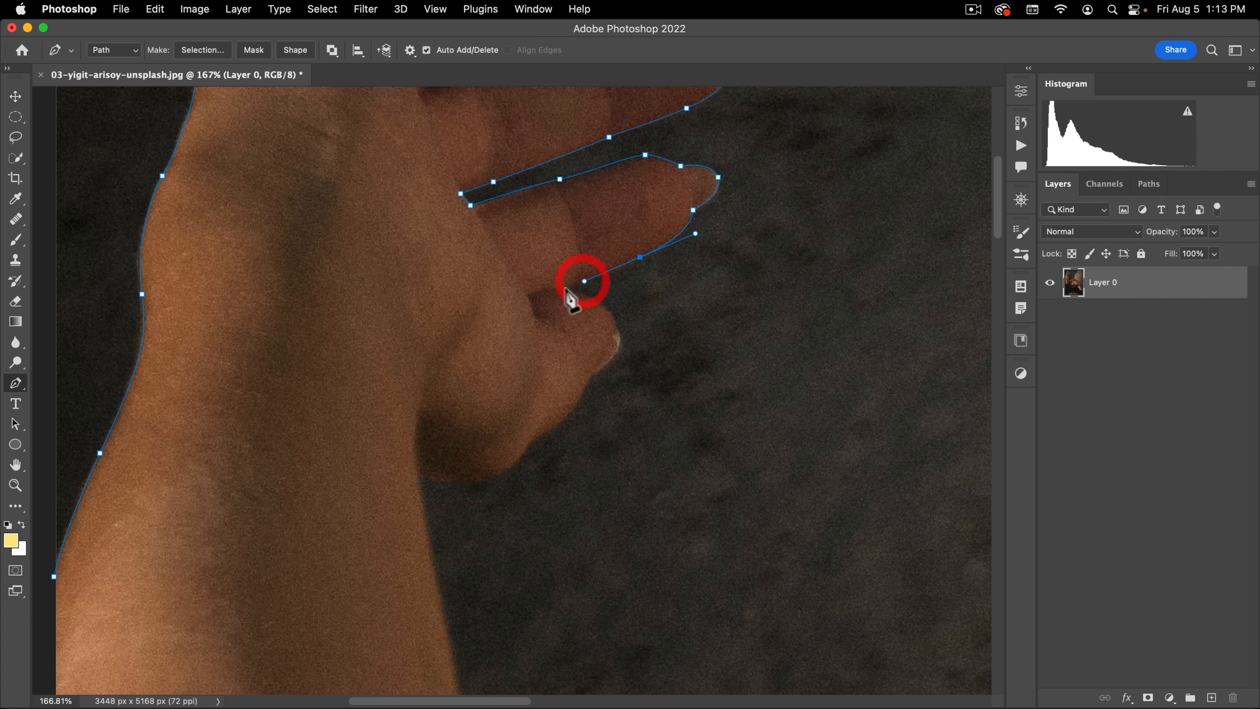
{"action": "left_click", "coordinate": [561, 289]}
Step: Trace the path around the lowest finger's tip and along the base of the palm to the wrist
{"action": "left_click", "coordinate": [618, 331]}
{"action": "left_click", "coordinate": [618, 353]}
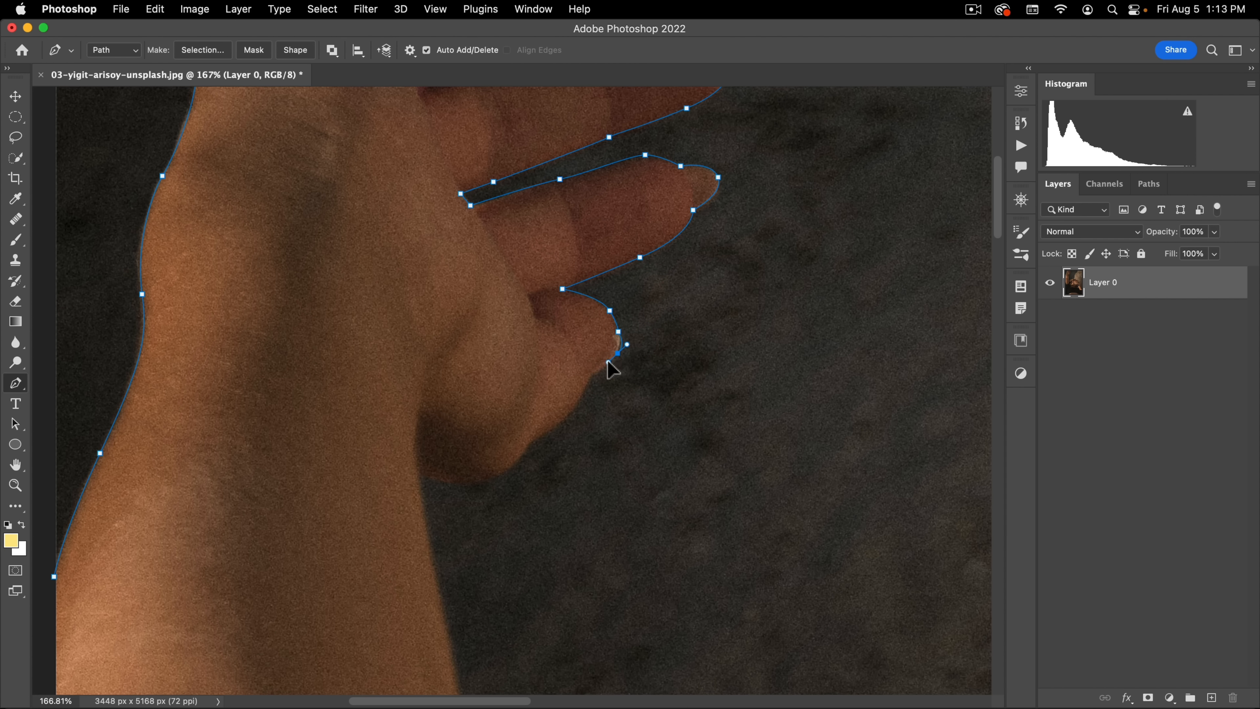
{"action": "left_click", "coordinate": [593, 373]}
{"action": "left_click_drag", "start_coordinate": [578, 399], "coordinate": [566, 417]}
{"action": "left_click", "coordinate": [538, 437]}
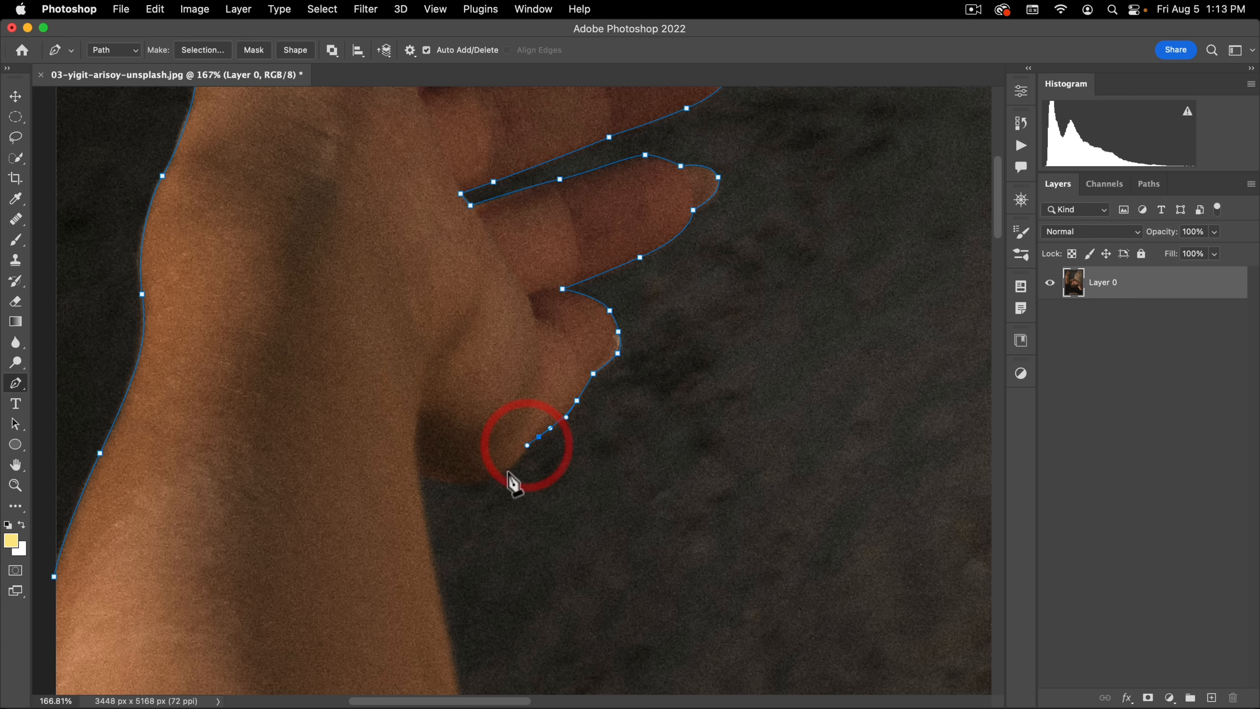
{"action": "left_click_drag", "start_coordinate": [504, 473], "coordinate": [494, 478]}
{"action": "left_click_drag", "start_coordinate": [418, 475], "coordinate": [374, 461]}
{"action": "left_click", "coordinate": [418, 475], "text": "alt"}
Step: Continue the path down the inner edge of the raised forearm and past the elbow
{"action": "key", "text": "space"}
{"action": "left_click_drag", "start_coordinate": [507, 452], "coordinate": [501, 104]}
{"action": "scroll", "coordinate": [500, 104], "scroll_direction": "down", "scroll_amount": 5}
{"action": "left_click_drag", "start_coordinate": [471, 304], "coordinate": [482, 376]}
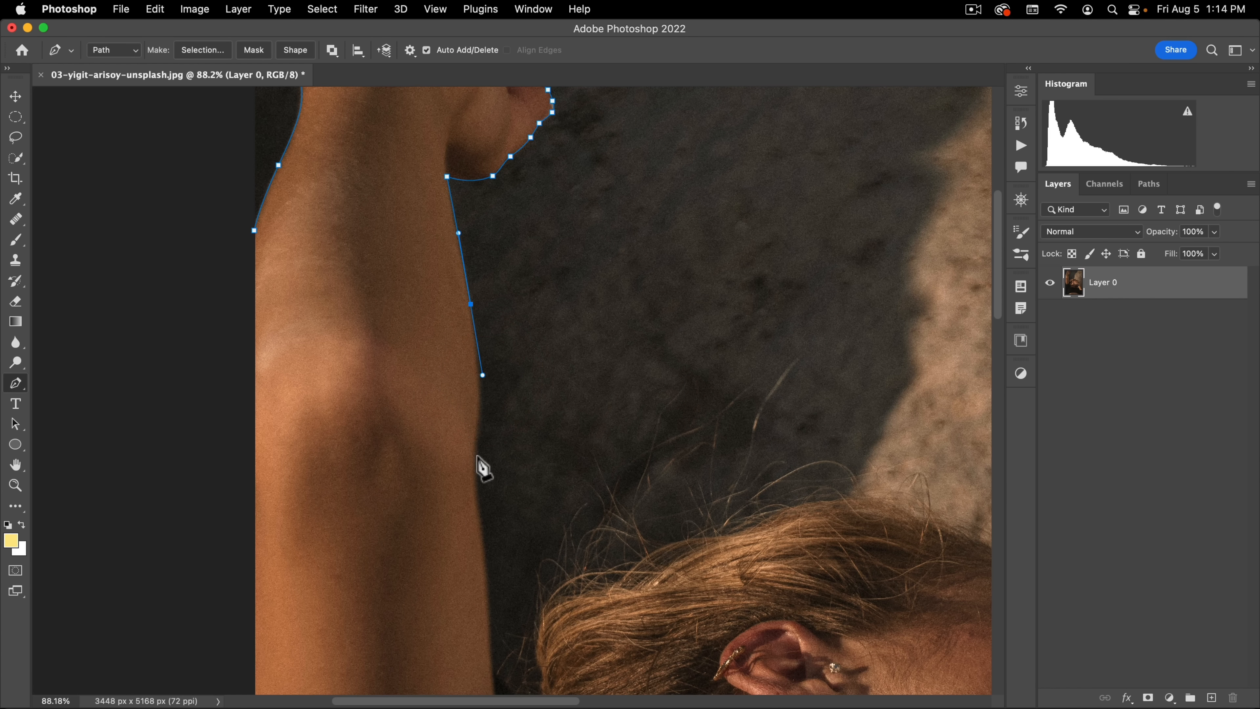
{"action": "left_click_drag", "start_coordinate": [475, 465], "coordinate": [474, 505]}
{"action": "key", "text": "super+z"}
{"action": "left_click_drag", "start_coordinate": [479, 419], "coordinate": [476, 443]}
{"action": "mouse_move", "coordinate": [478, 499]}
{"action": "left_mouse_down"}
{"action": "mouse_move", "coordinate": [484, 522]}
{"action": "mouse_move", "coordinate": [436, 188]}
{"action": "left_mouse_up"}
Step: Trace the path down to the dark sleeve, across to the hair and up along the back of the head
{"action": "key", "text": "space"}
{"action": "left_click_drag", "start_coordinate": [438, 363], "coordinate": [495, 376]}
{"action": "left_click", "coordinate": [438, 363], "text": "alt"}
{"action": "left_click_drag", "start_coordinate": [487, 323], "coordinate": [550, 282]}
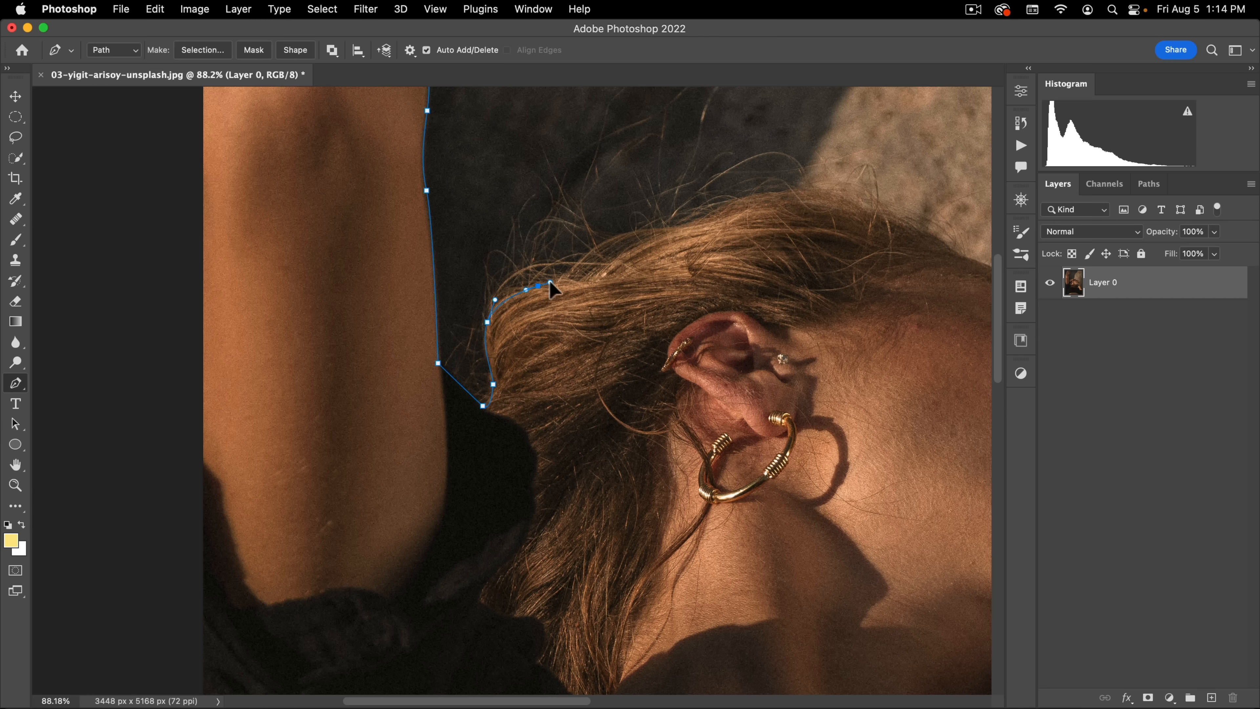
{"action": "left_click", "coordinate": [593, 282]}
{"action": "left_click_drag", "start_coordinate": [700, 225], "coordinate": [703, 219]}
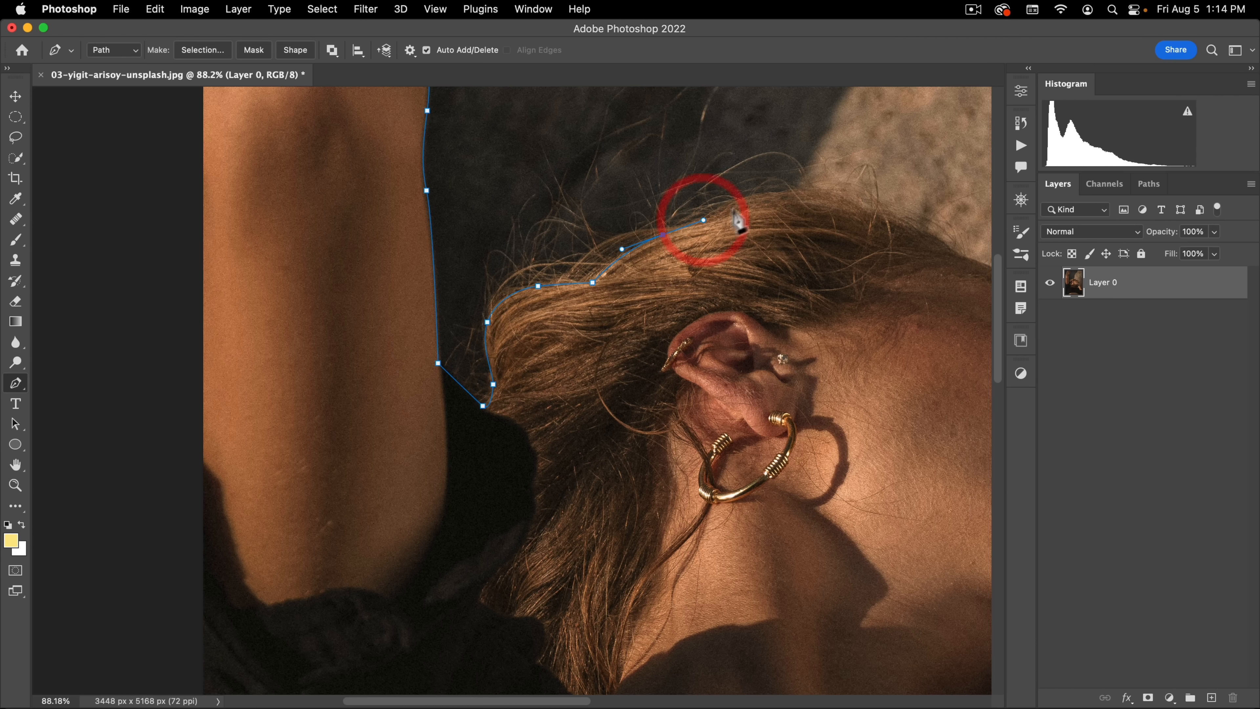
Step: Continue the path over the crown of the hair and down the hairline to the forehead
{"action": "key", "text": "space"}
{"action": "left_click_drag", "start_coordinate": [802, 207], "coordinate": [522, 243]}
{"action": "left_click_drag", "start_coordinate": [536, 238], "coordinate": [574, 244]}
{"action": "left_click_drag", "start_coordinate": [639, 266], "coordinate": [738, 321]}
{"action": "key", "text": "super+space"}
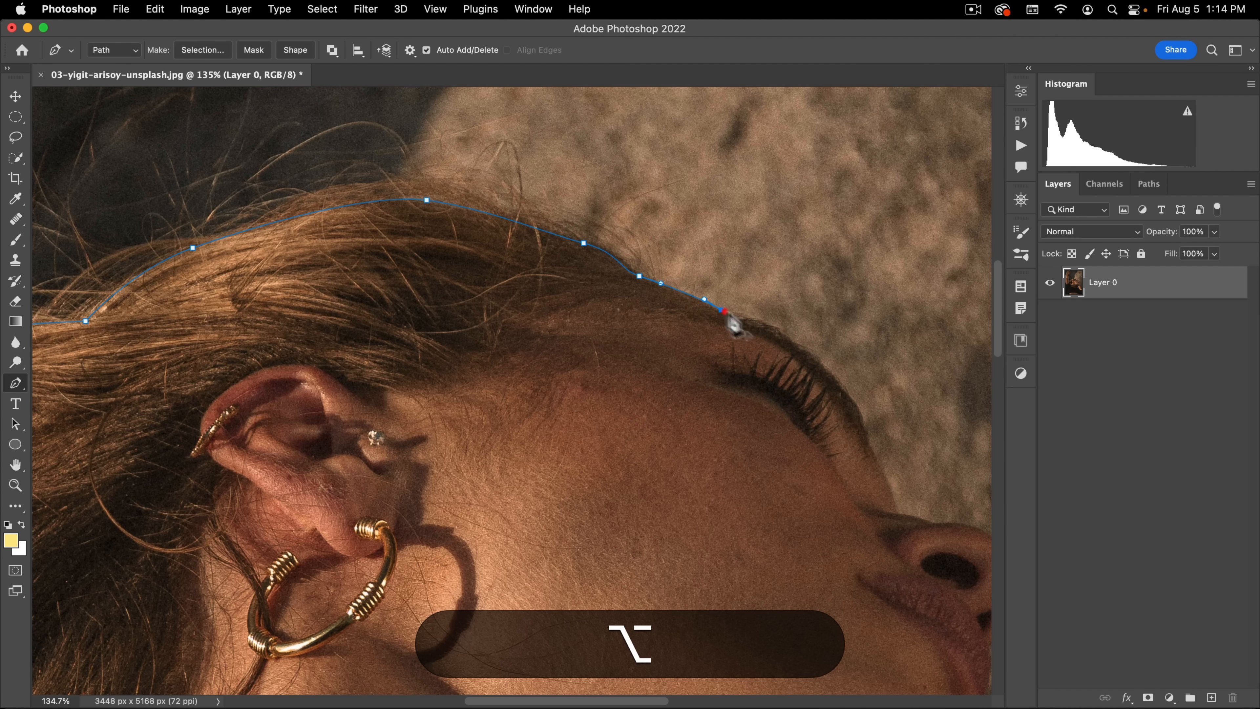
Step: Trace the face's profile from the brow past the eyelashes and around the nose to the upper lip
{"action": "left_click", "coordinate": [720, 309], "text": "alt"}
{"action": "left_click_drag", "start_coordinate": [806, 350], "coordinate": [807, 352]}
{"action": "left_click_drag", "start_coordinate": [848, 397], "coordinate": [656, 166]}
{"action": "key", "text": "space"}
{"action": "left_click_drag", "start_coordinate": [680, 260], "coordinate": [813, 370]}
{"action": "left_click", "coordinate": [688, 283]}
{"action": "left_click", "coordinate": [722, 294], "text": "alt"}
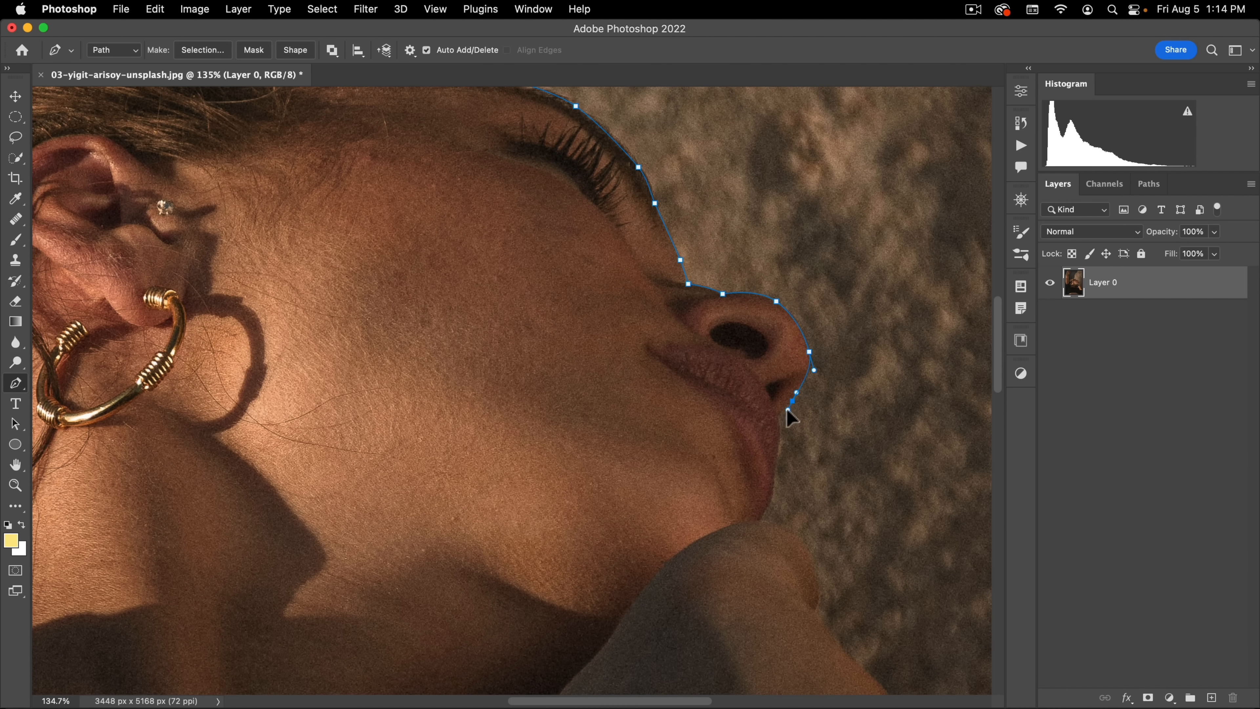
{"action": "left_click", "coordinate": [778, 416]}
Step: Continue the path along the lips and chin onto the hand under the chin
{"action": "key", "text": "space"}
{"action": "left_click_drag", "start_coordinate": [788, 409], "coordinate": [736, 195]}
{"action": "left_click_drag", "start_coordinate": [714, 264], "coordinate": [638, 96]}
{"action": "left_click", "coordinate": [714, 265], "text": "alt"}
{"action": "left_click", "coordinate": [698, 312], "text": "alt"}
{"action": "key", "text": "super+z"}
{"action": "left_click", "coordinate": [754, 403]}
Step: Trace the path down the bent hand and forearm to just beyond the photo's right edge
{"action": "key", "text": "space"}
{"action": "left_click_drag", "start_coordinate": [659, 189], "coordinate": [718, 259]}
{"action": "left_click_drag", "start_coordinate": [766, 346], "coordinate": [807, 388]}
{"action": "left_click", "coordinate": [914, 477]}
{"action": "left_click", "coordinate": [937, 452]}
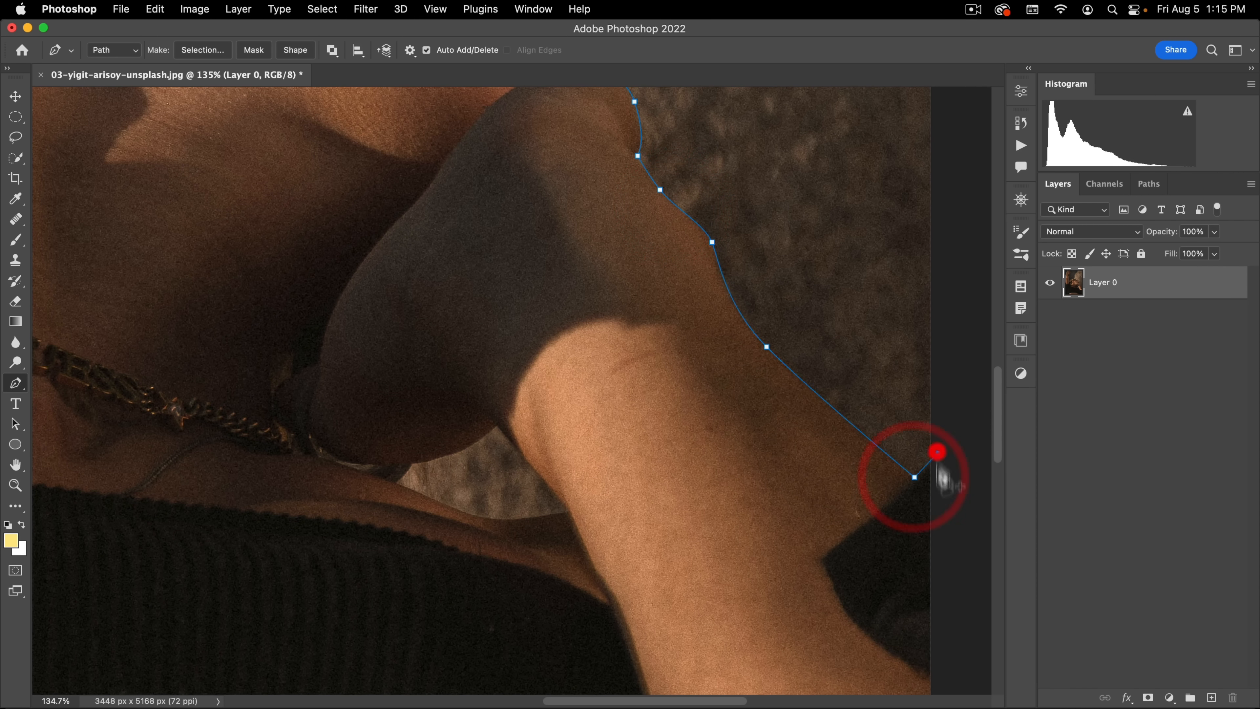
Step: Route the path outside the photo below the body and close it at its starting point on the raised arm
{"action": "key", "text": "super+space"}
{"action": "left_click_drag", "start_coordinate": [937, 474], "coordinate": [917, 494]}
{"action": "key", "text": "space"}
{"action": "left_click_drag", "start_coordinate": [918, 494], "coordinate": [815, 315]}
{"action": "left_click", "coordinate": [861, 518]}
{"action": "left_click", "coordinate": [122, 510]}
{"action": "key", "text": "space"}
{"action": "left_click_drag", "start_coordinate": [181, 258], "coordinate": [180, 506]}
{"action": "left_click_drag", "start_coordinate": [120, 233], "coordinate": [135, 518]}
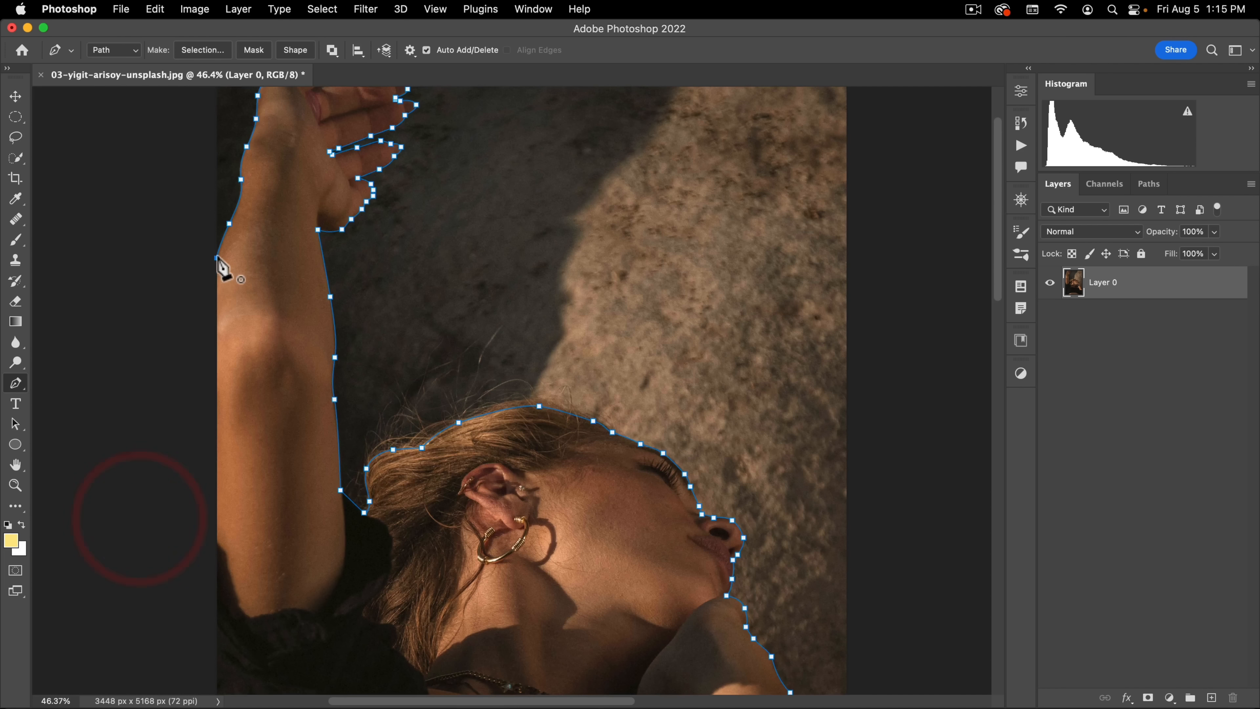
{"action": "left_click", "coordinate": [223, 270]}
Step: Start a second path around the background gap between hand and chest, tracing its upper edge and the arm side
{"action": "left_click_drag", "start_coordinate": [612, 510], "coordinate": [462, 360]}
{"action": "key", "text": "super+space"}
{"action": "key", "text": "space"}
{"action": "left_click", "coordinate": [431, 403]}
{"action": "left_click", "coordinate": [457, 375], "text": "alt"}
{"action": "left_click", "coordinate": [532, 354]}
{"action": "left_click", "coordinate": [578, 320]}
{"action": "left_click_drag", "start_coordinate": [627, 382], "coordinate": [648, 403]}
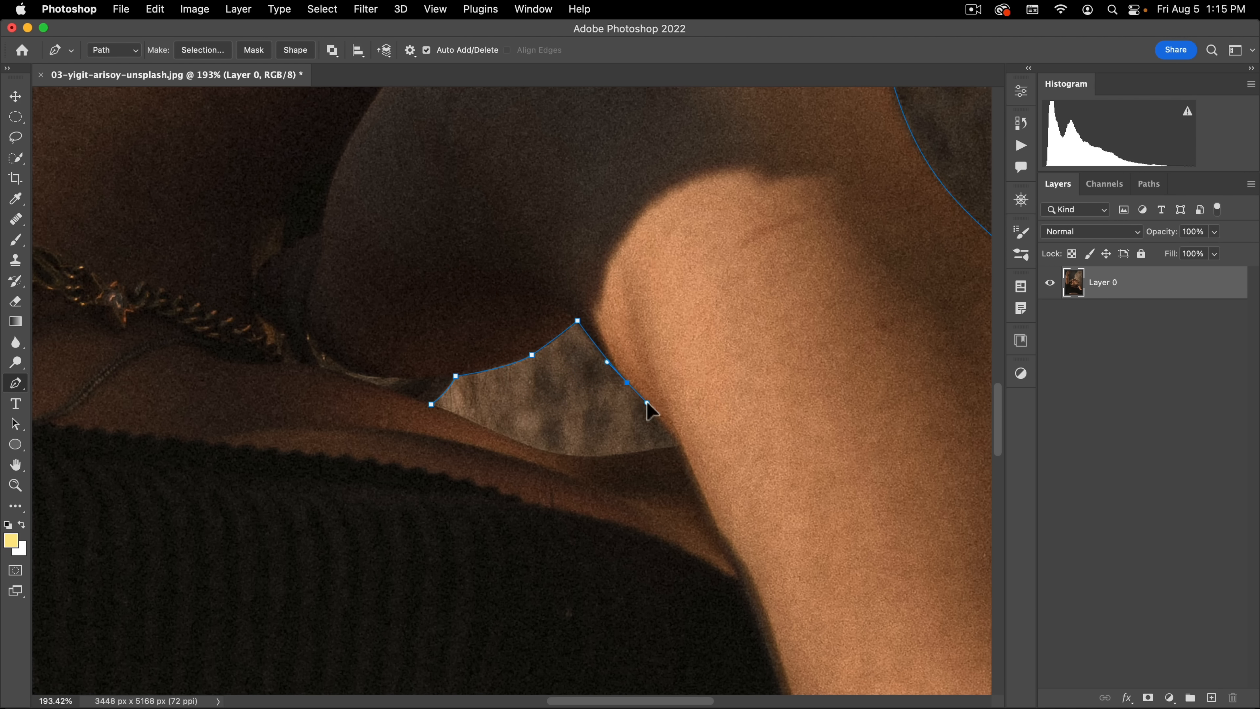
Step: Trace the gap's lower edge along the chest and close the second path at its starting point
{"action": "left_click_drag", "start_coordinate": [680, 445], "coordinate": [683, 454]}
{"action": "left_click", "coordinate": [680, 446], "text": "alt"}
{"action": "left_click", "coordinate": [625, 453]}
{"action": "left_click", "coordinate": [530, 446]}
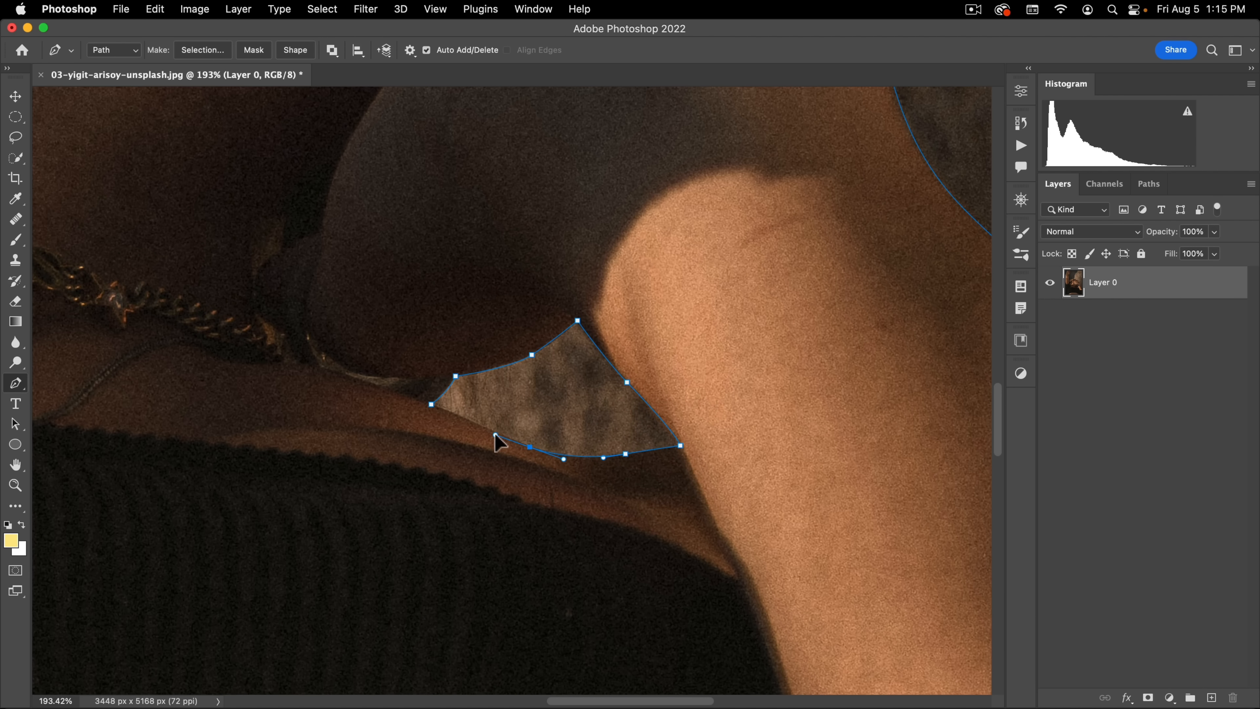
{"action": "left_click", "coordinate": [431, 404]}
Step: Select both the body and gap paths and make a new anti-aliased selection with a 0.5 pixel feather radius
{"action": "key", "text": "super+space"}
{"action": "left_click_drag", "start_coordinate": [524, 373], "coordinate": [415, 441]}
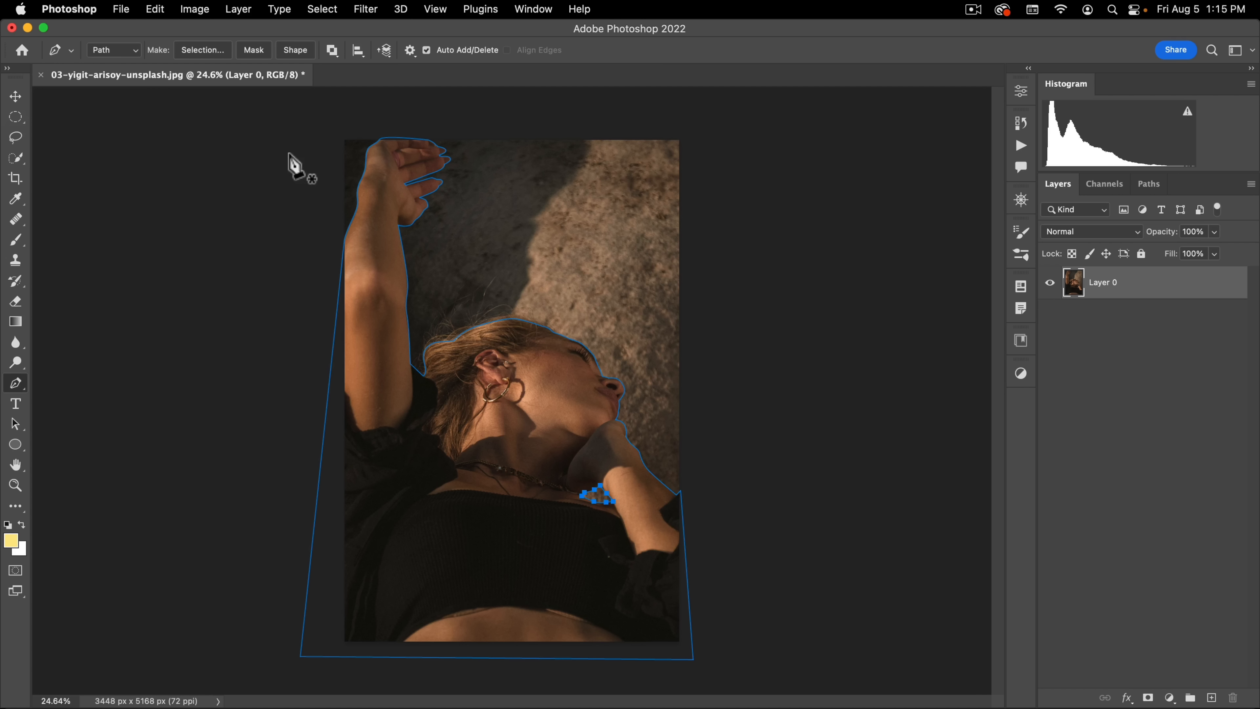
{"action": "left_click", "coordinate": [16, 424]}
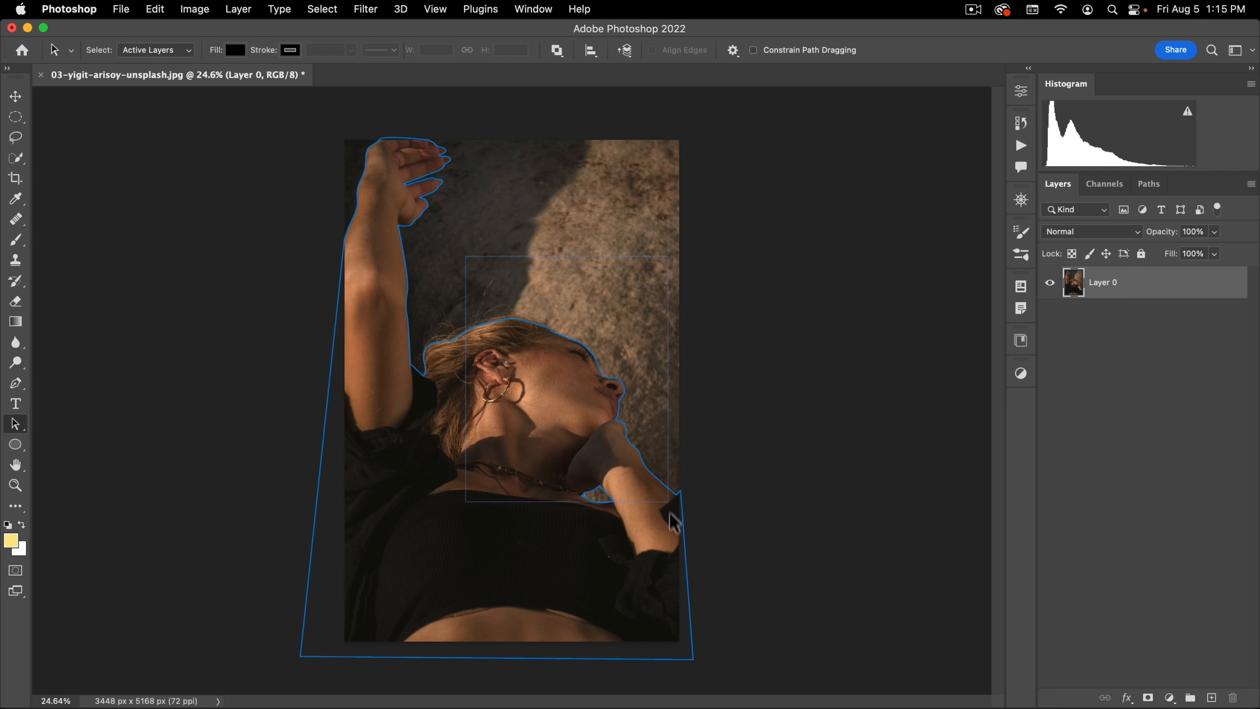
{"action": "left_click", "coordinate": [677, 538]}
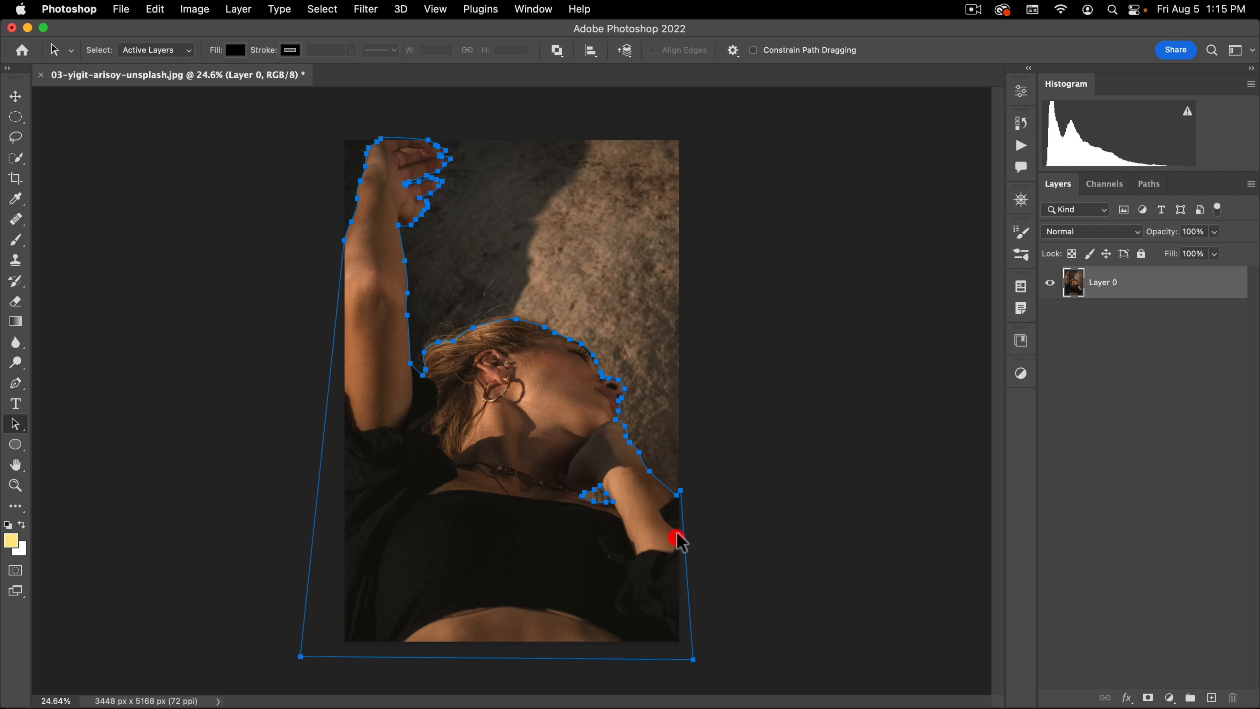
{"action": "right_click", "coordinate": [542, 410]}
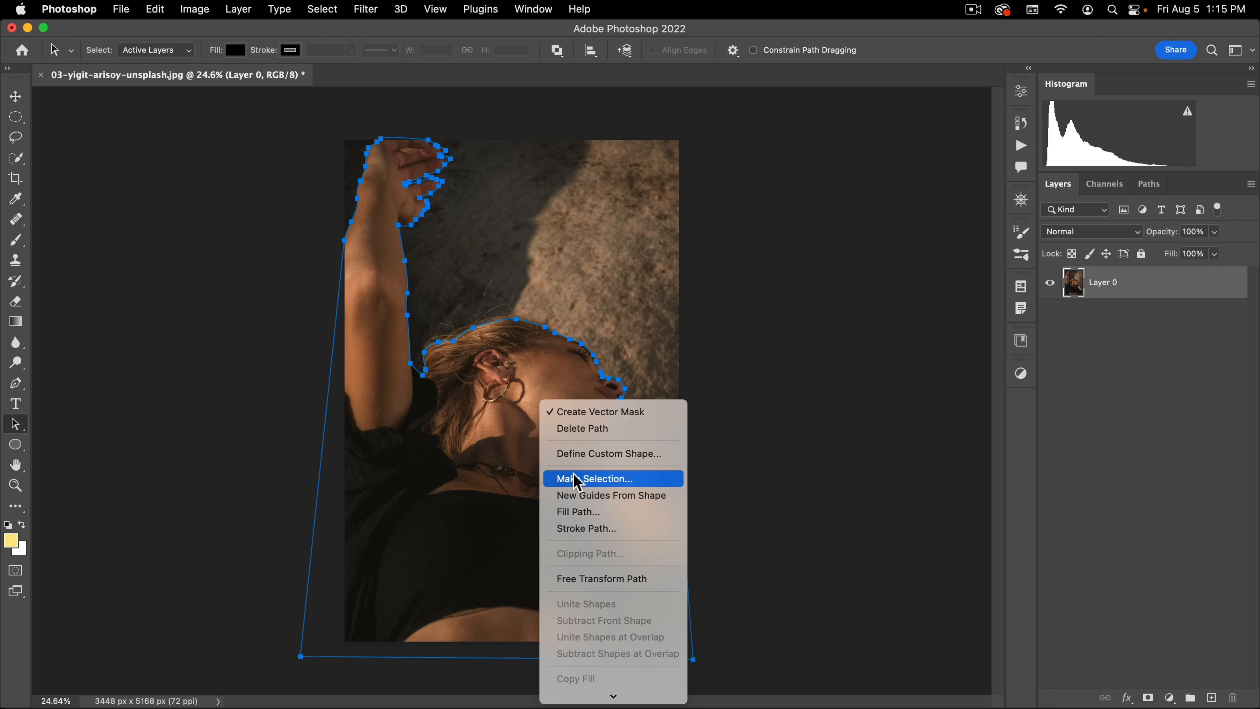
{"action": "left_click", "coordinate": [615, 478]}
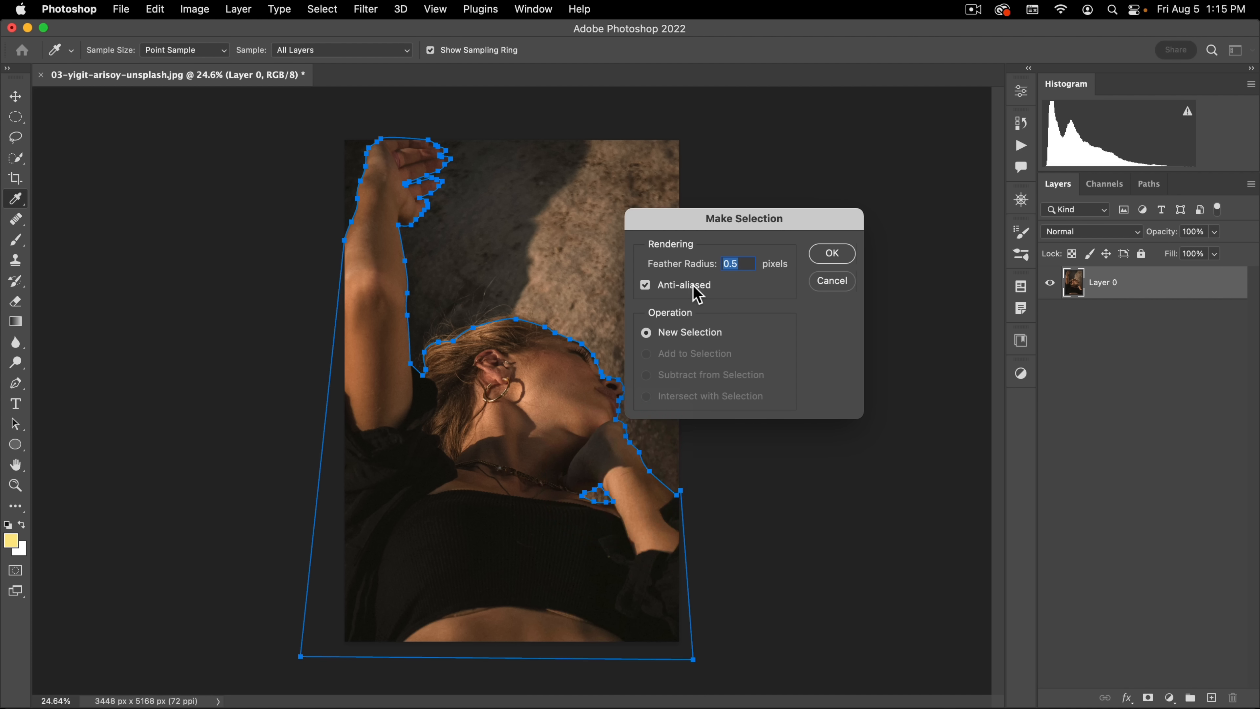
{"action": "left_click", "coordinate": [742, 263]}
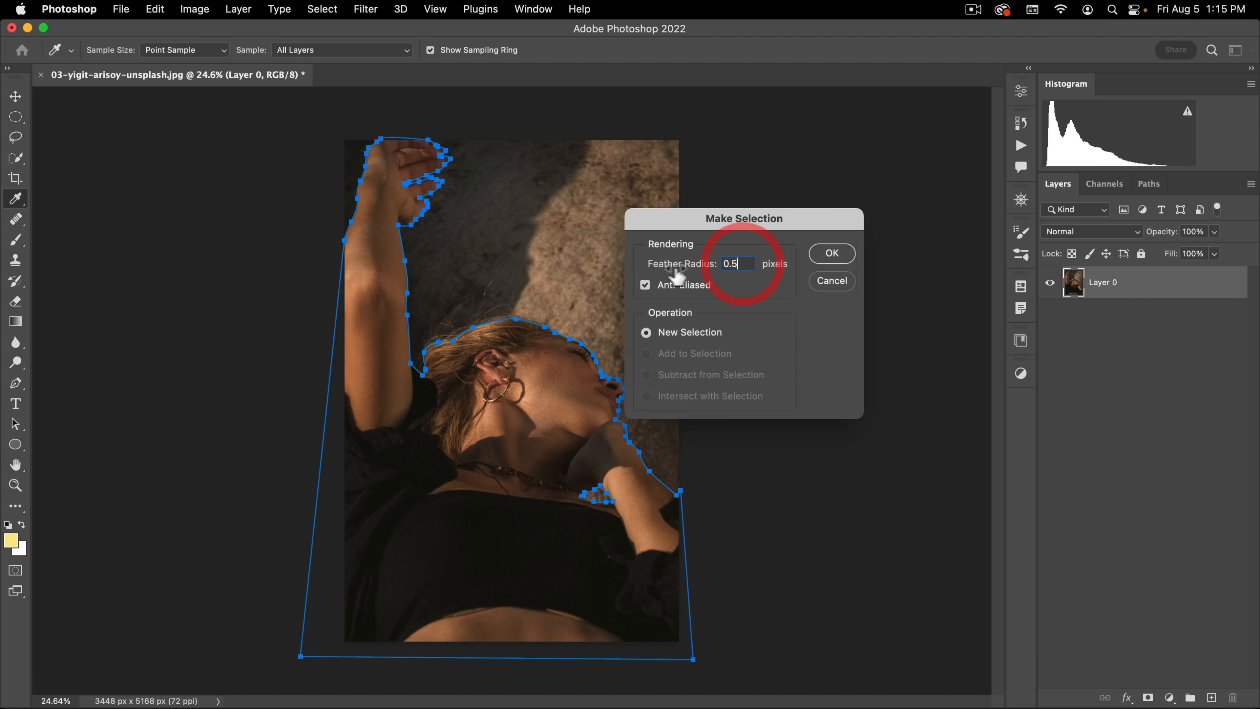
{"action": "left_click", "coordinate": [833, 254]}
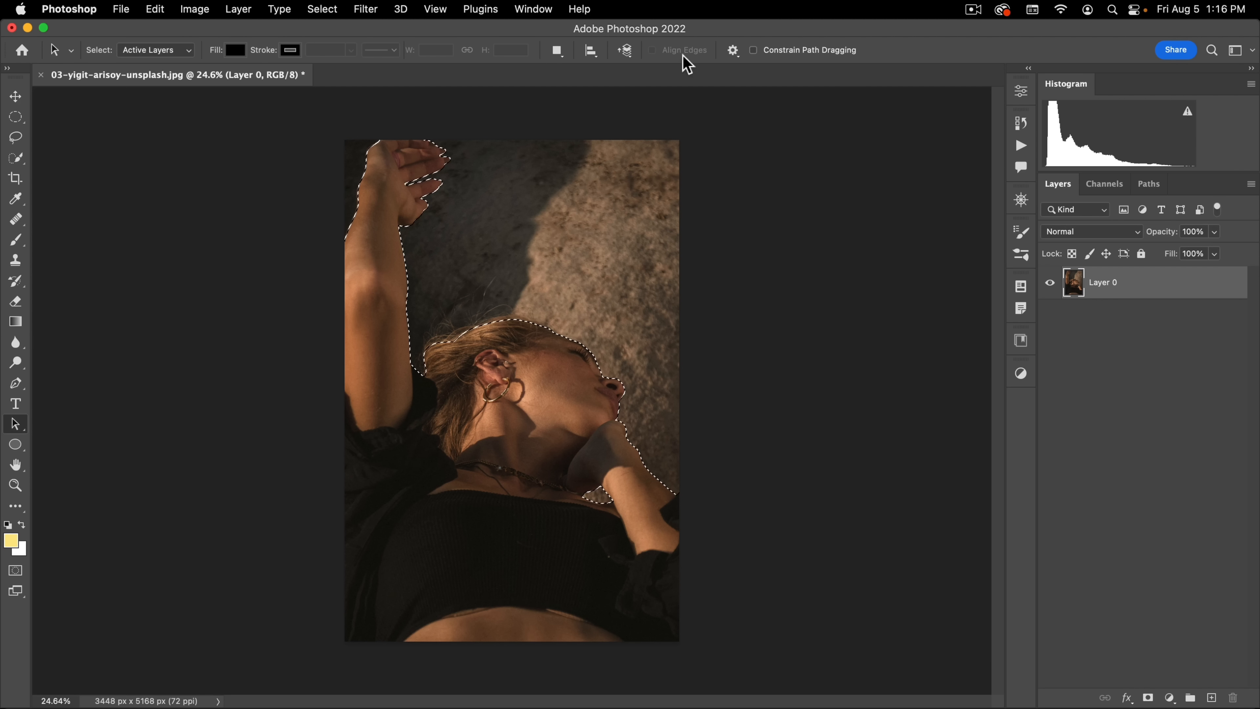
Step: Refine the selection's hair and eyelash edges with the Refine Edge Brush in Select and Mask, outputting to a selection
{"action": "left_click", "coordinate": [323, 8]}
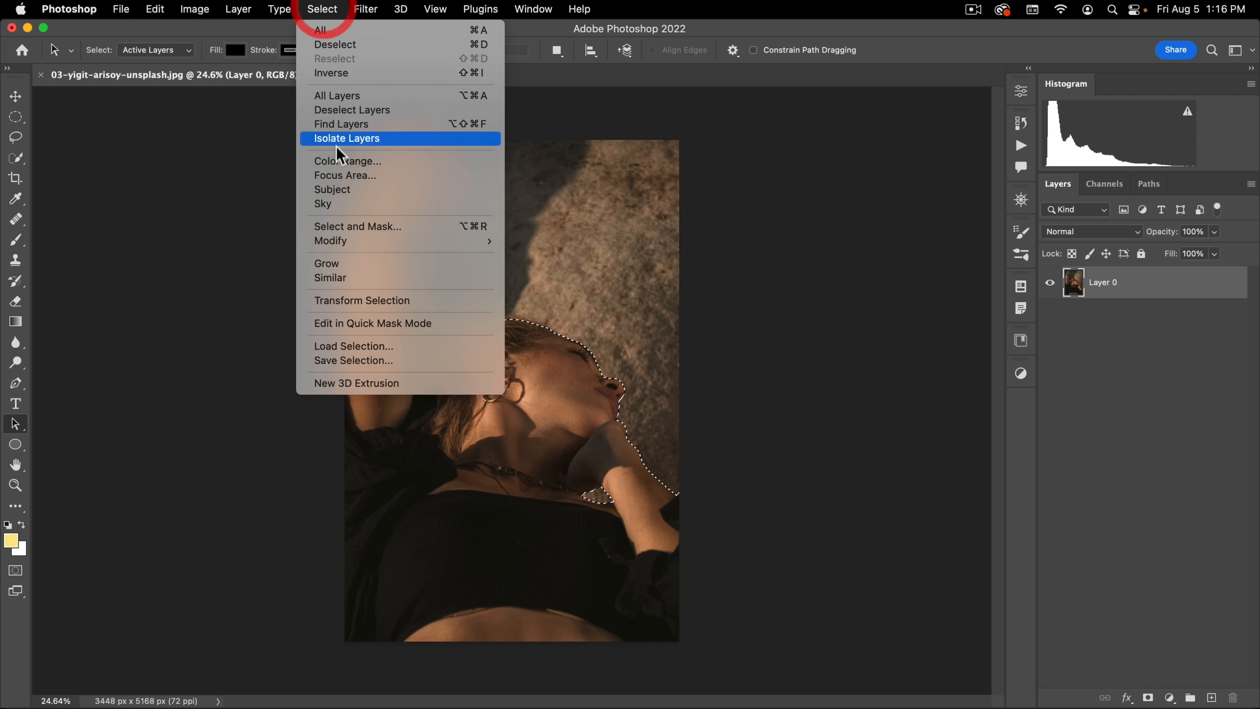
{"action": "left_click", "coordinate": [347, 226]}
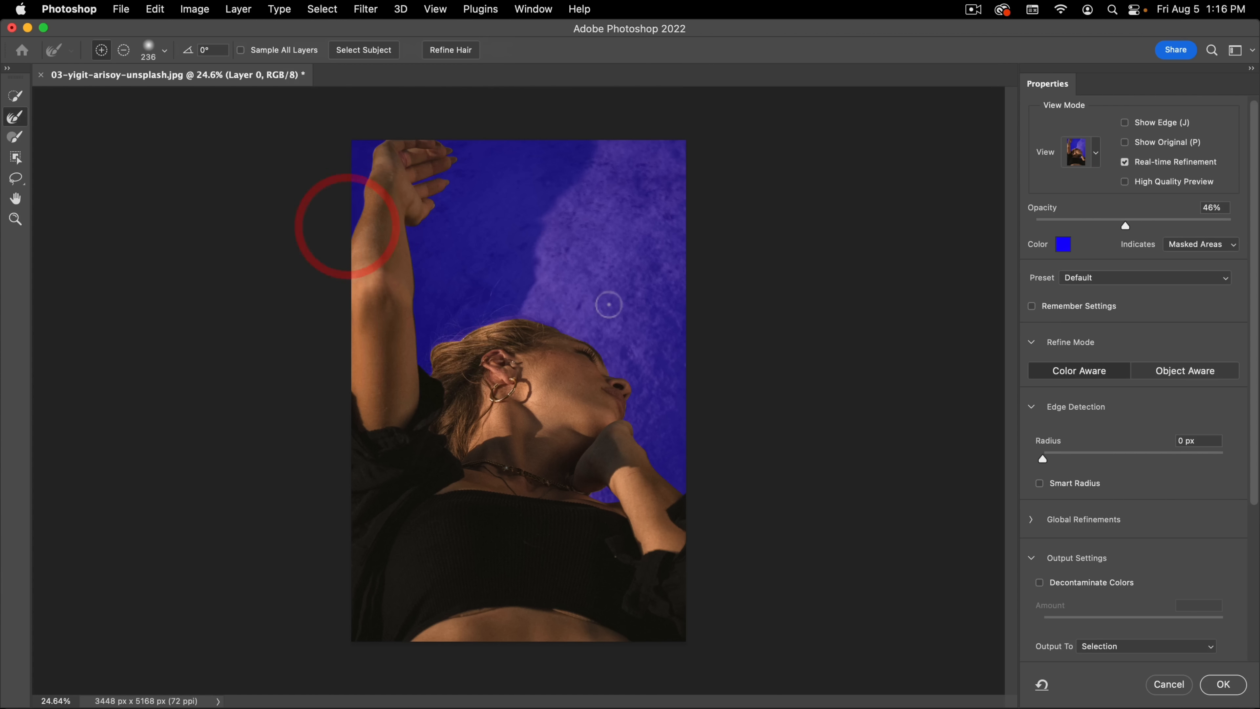
{"action": "key", "text": "super+plus"}
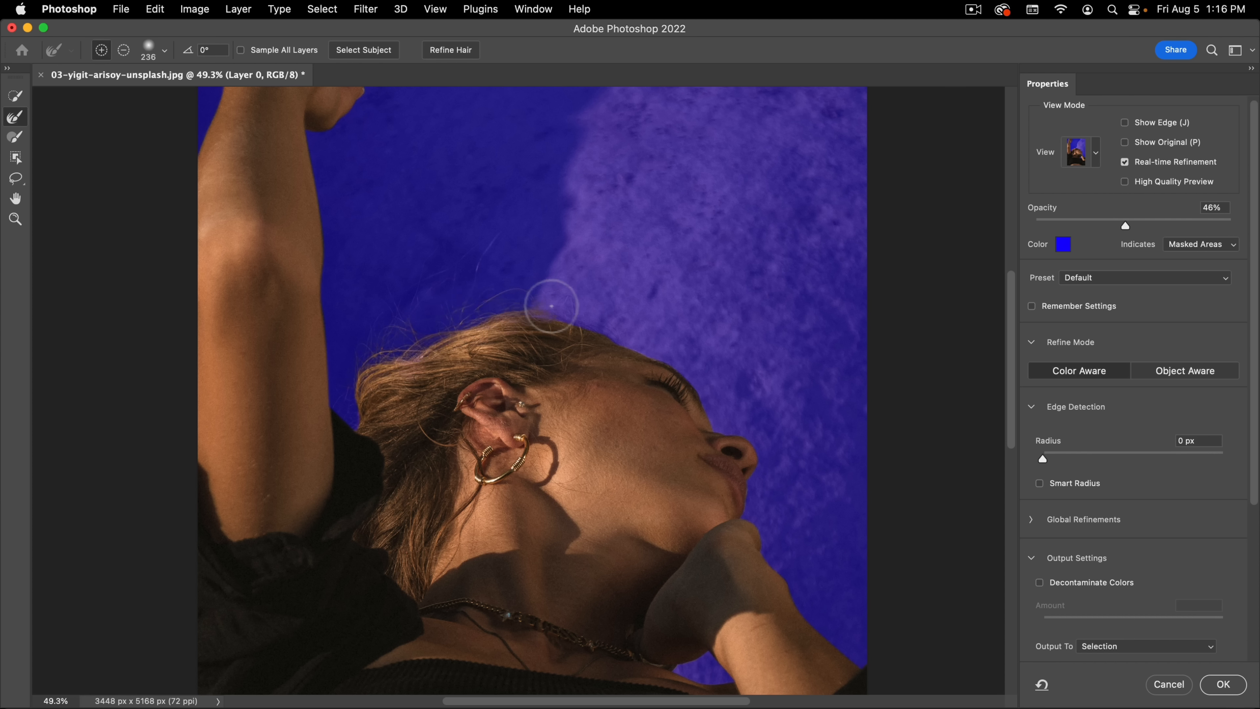
{"action": "left_click_drag", "start_coordinate": [565, 309], "coordinate": [663, 349]}
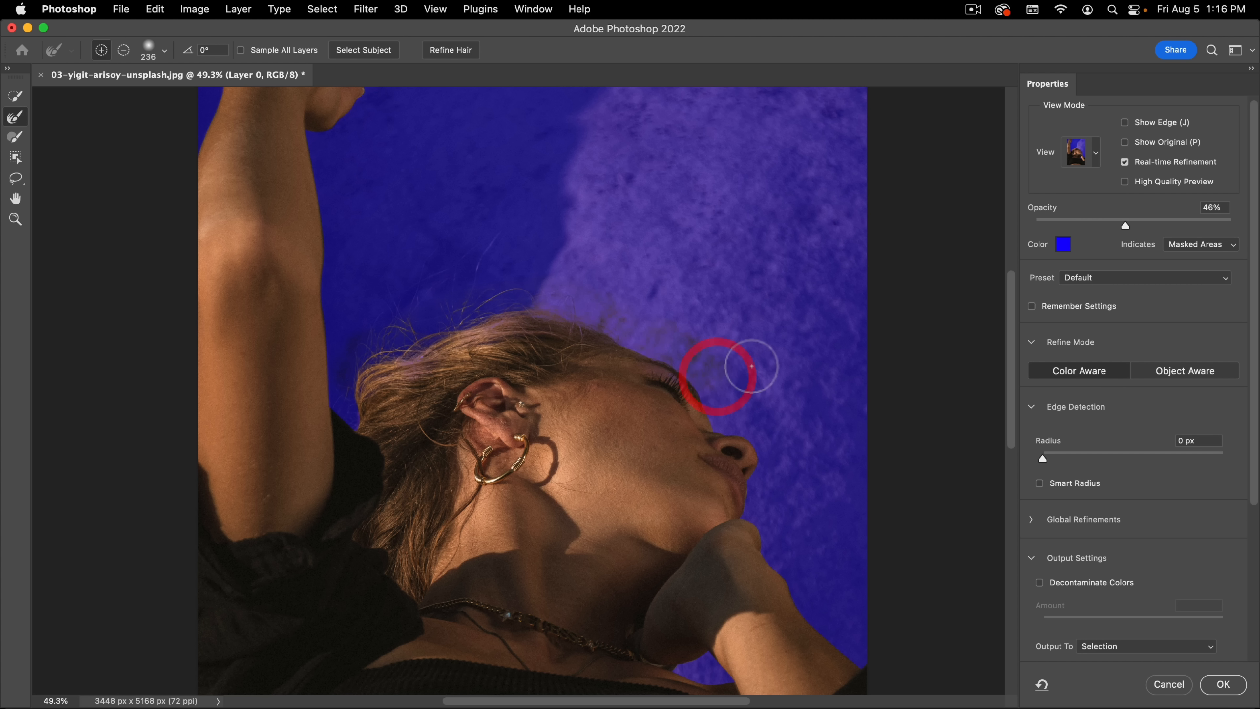
{"action": "key", "text": "super+space"}
{"action": "left_click_drag", "start_coordinate": [654, 340], "coordinate": [597, 362]}
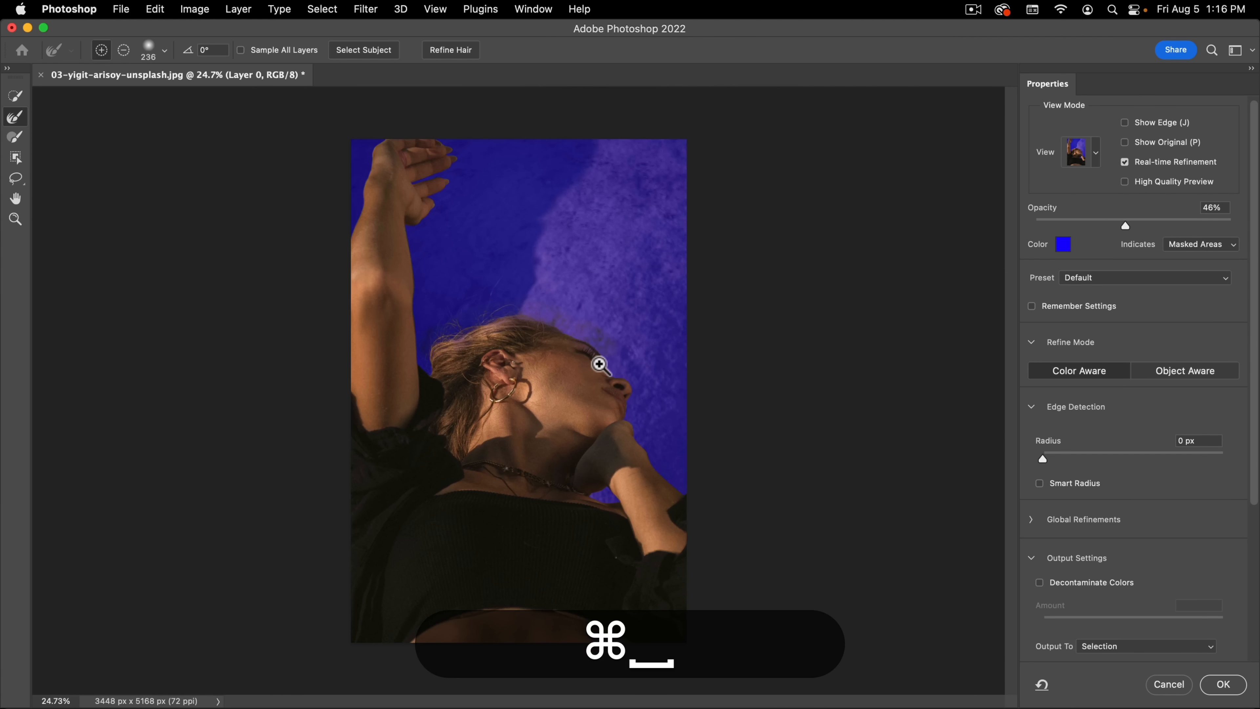
{"action": "key", "text": "super+space"}
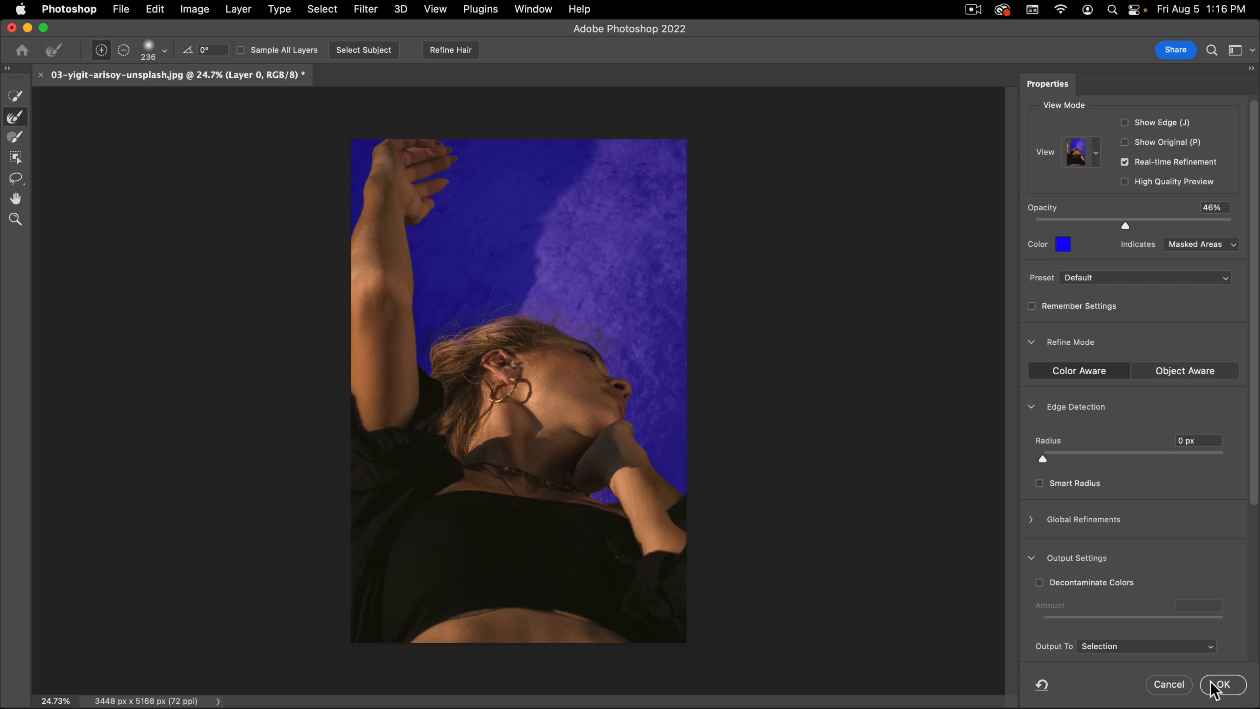
{"action": "left_click", "coordinate": [1221, 683]}
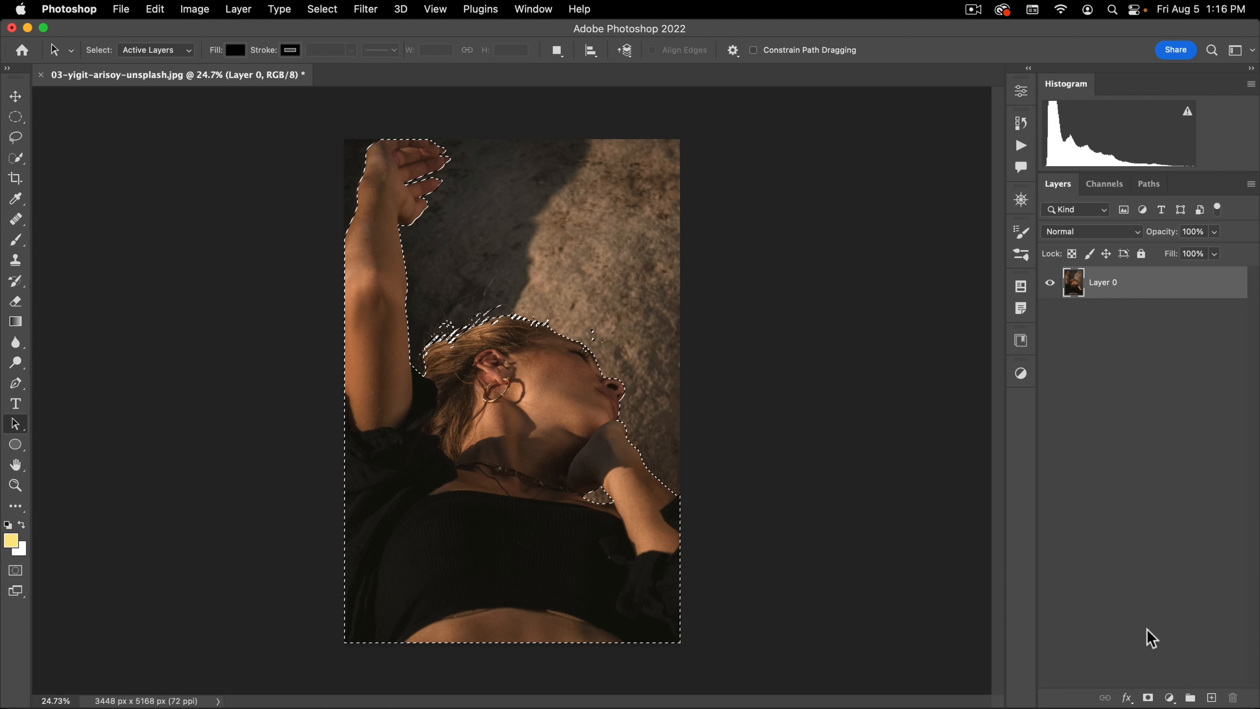
Step: Add a layer mask from the selection to Layer 0 and display the mask alone around the hairline
{"action": "left_click", "coordinate": [1149, 698]}
{"action": "key", "text": "alt"}
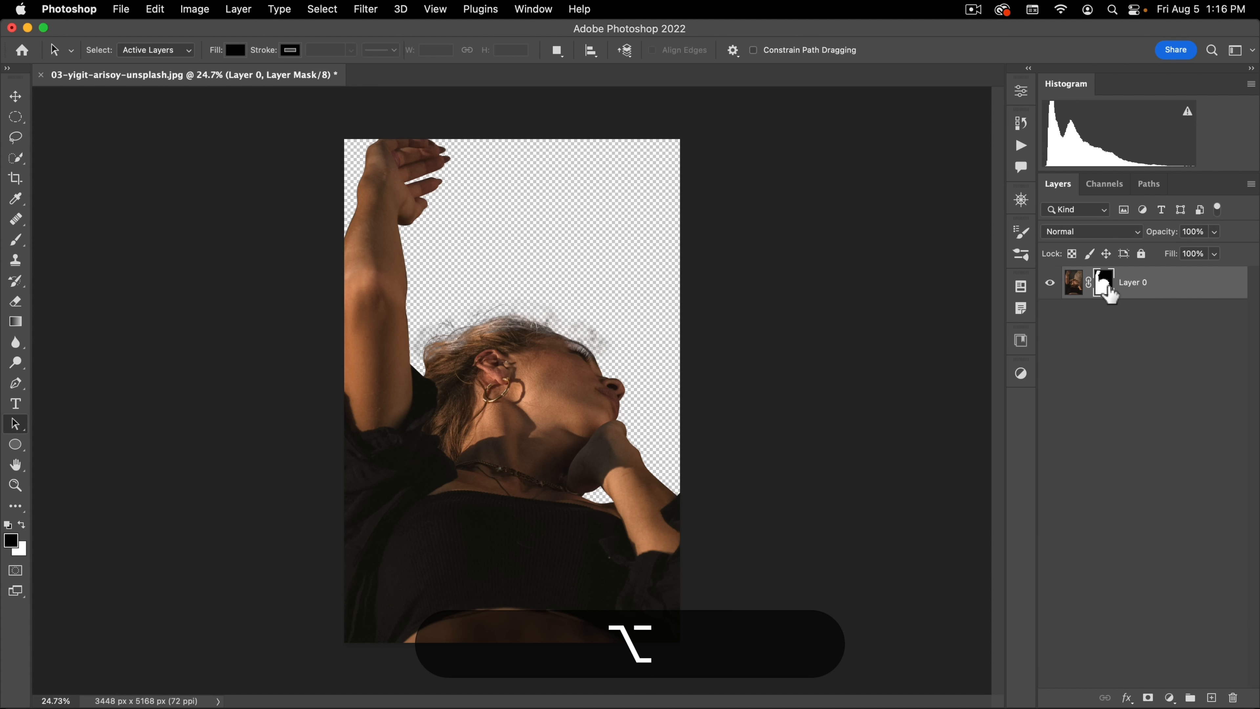
{"action": "left_click", "coordinate": [1105, 286], "text": "alt"}
{"action": "left_click_drag", "start_coordinate": [501, 311], "coordinate": [572, 279]}
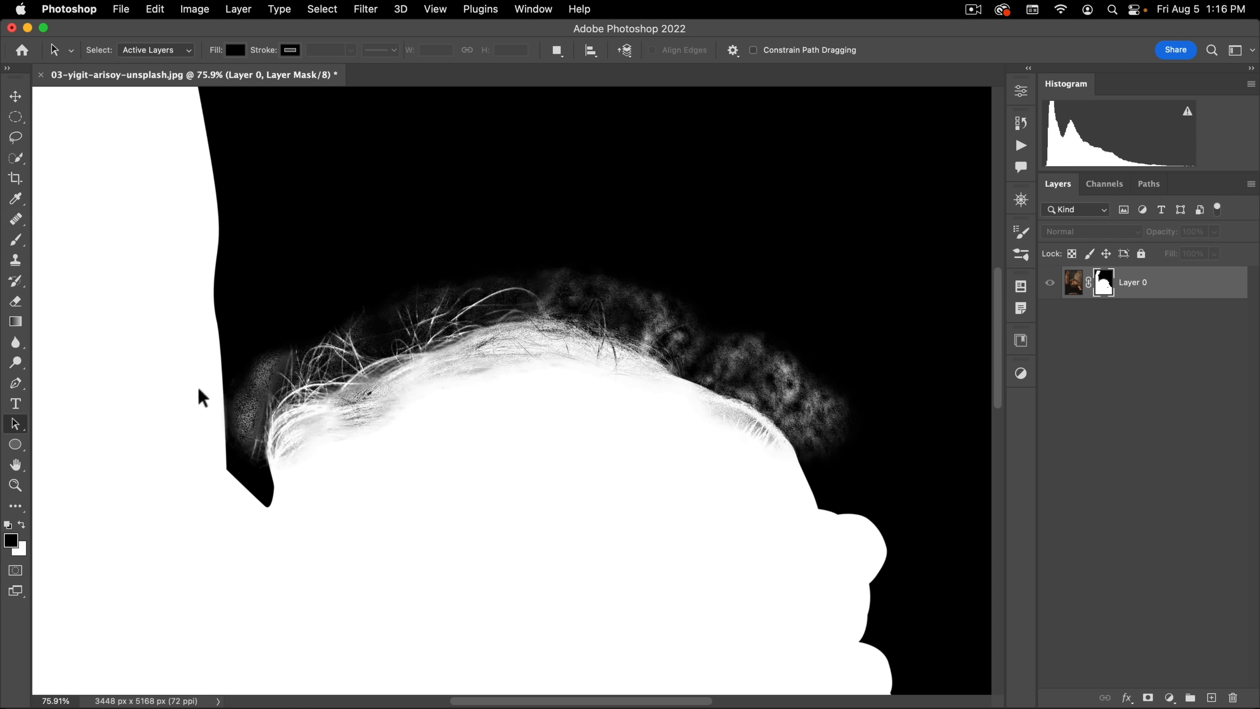
Step: Paint white with a soft brush of about 114 px over the grey patches inside the head along the hairline
{"action": "key", "text": "b"}
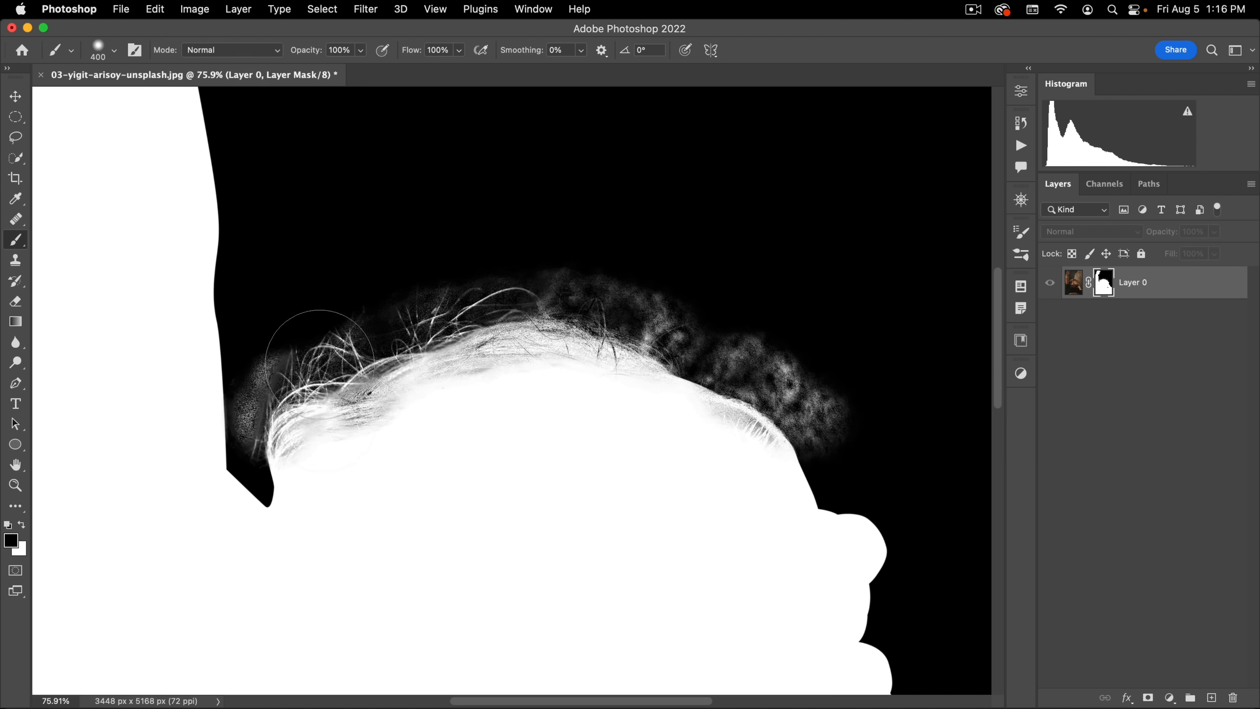
{"action": "left_click_drag", "start_coordinate": [365, 457], "coordinate": [302, 467]}
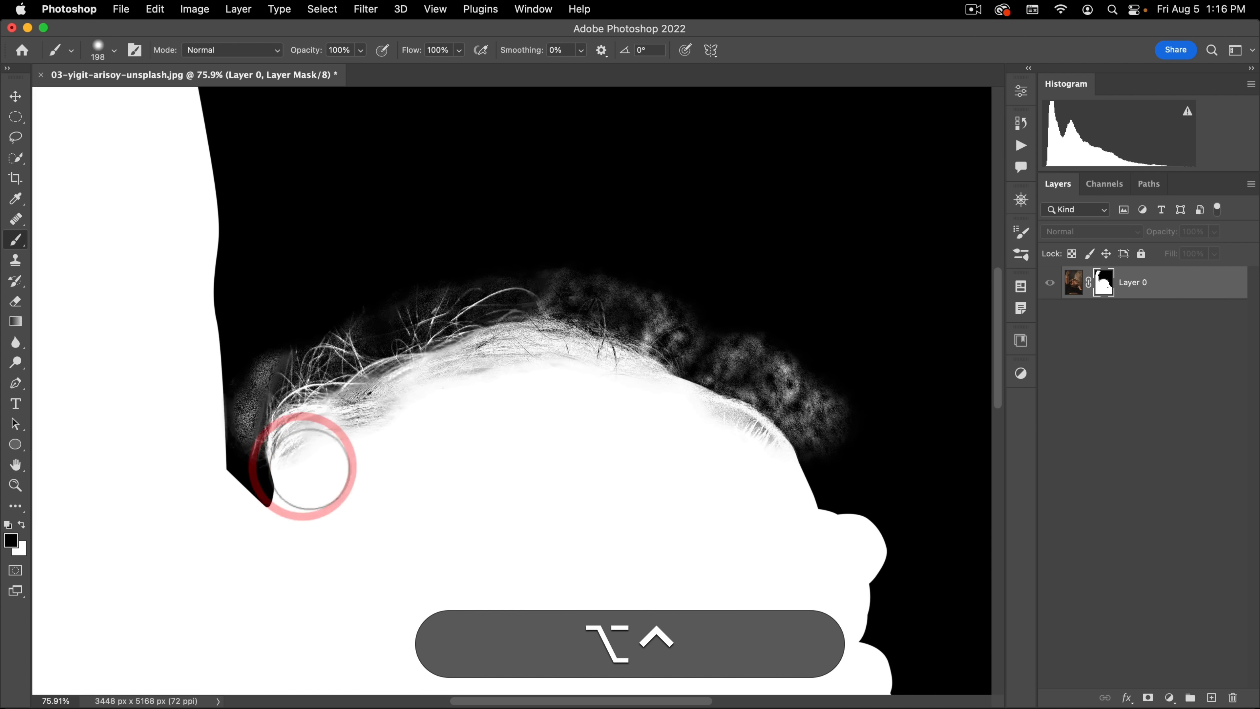
{"action": "key", "text": "x"}
{"action": "mouse_move", "coordinate": [428, 392]}
{"action": "left_mouse_down"}
{"action": "mouse_move", "coordinate": [562, 366]}
{"action": "mouse_move", "coordinate": [711, 454]}
{"action": "mouse_move", "coordinate": [681, 446]}
{"action": "mouse_move", "coordinate": [715, 434]}
{"action": "left_mouse_up"}
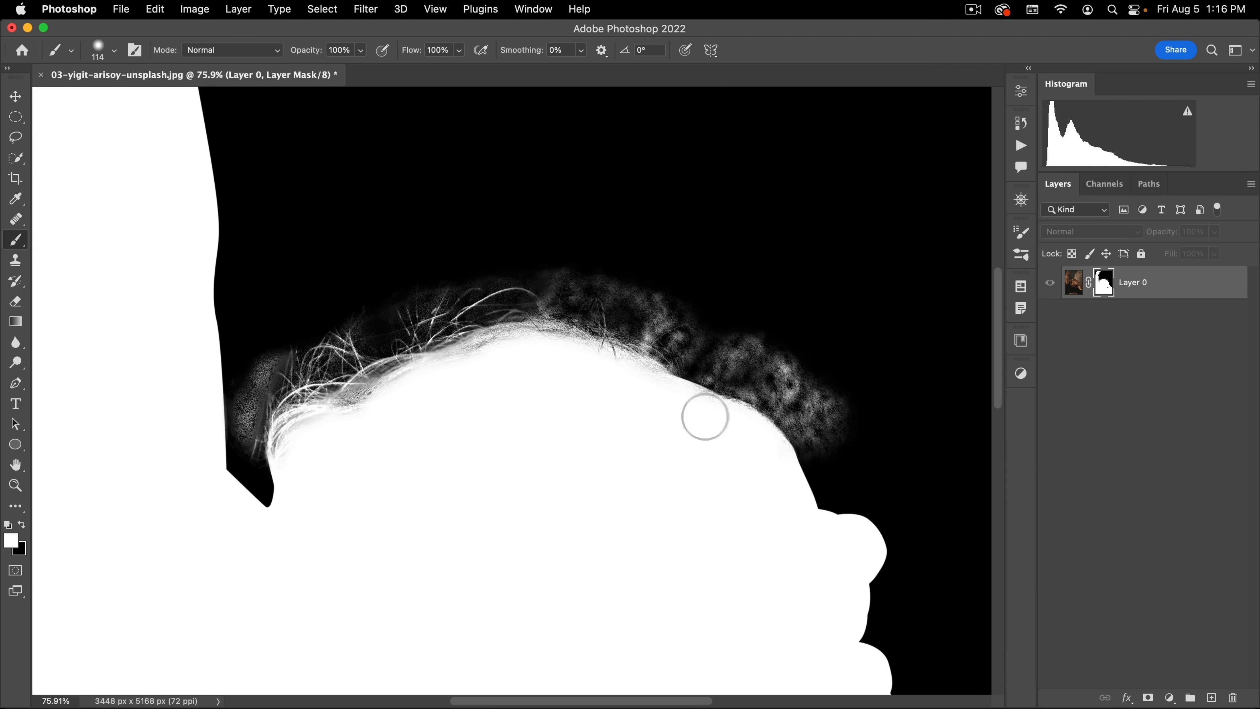
{"action": "left_click", "coordinate": [664, 416]}
Step: Paint black on the mask over the mottled grey noise outside the face and above the hair
{"action": "key", "text": "x"}
{"action": "mouse_move", "coordinate": [731, 360]}
{"action": "left_mouse_down"}
{"action": "mouse_move", "coordinate": [722, 368]}
{"action": "mouse_move", "coordinate": [734, 358]}
{"action": "left_mouse_up"}
{"action": "mouse_move", "coordinate": [718, 371]}
{"action": "left_mouse_down"}
{"action": "mouse_move", "coordinate": [760, 387]}
{"action": "mouse_move", "coordinate": [822, 448]}
{"action": "left_mouse_up"}
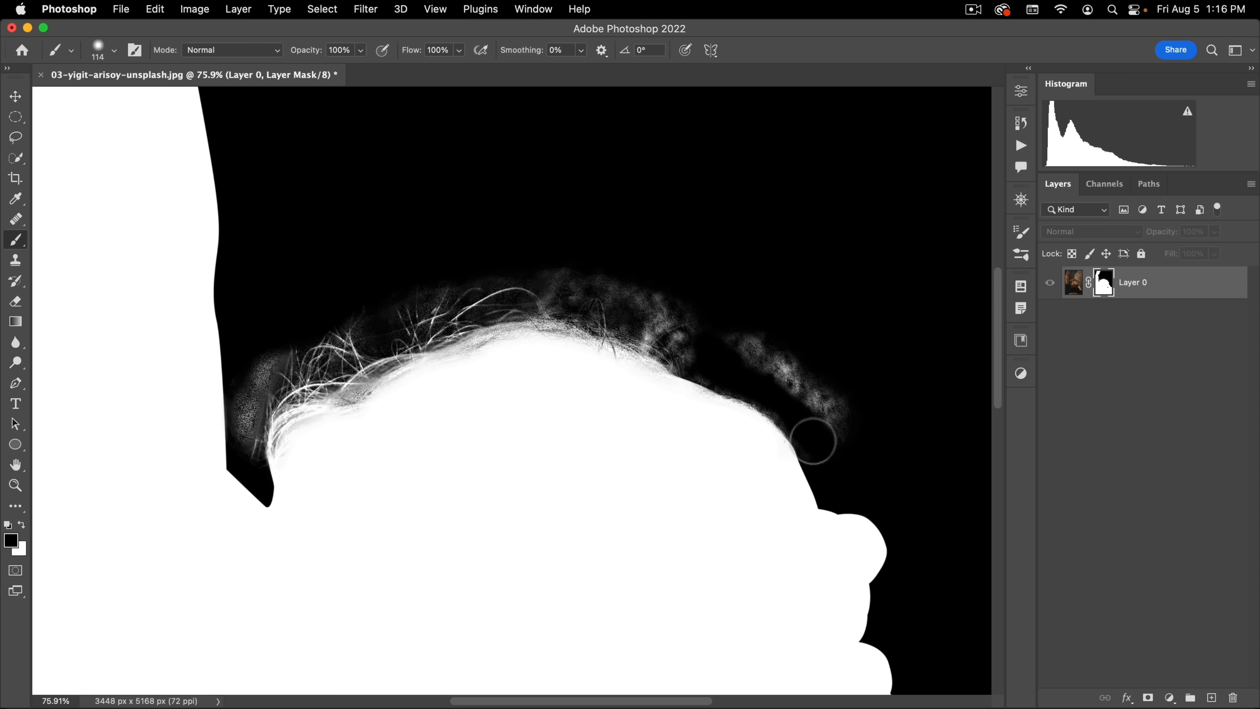
{"action": "mouse_move", "coordinate": [786, 408]}
{"action": "left_mouse_down"}
{"action": "mouse_move", "coordinate": [851, 423]}
{"action": "mouse_move", "coordinate": [744, 341]}
{"action": "mouse_move", "coordinate": [768, 341]}
{"action": "mouse_move", "coordinate": [683, 336]}
{"action": "mouse_move", "coordinate": [692, 357]}
{"action": "mouse_move", "coordinate": [679, 337]}
{"action": "mouse_move", "coordinate": [625, 316]}
{"action": "mouse_move", "coordinate": [678, 342]}
{"action": "mouse_move", "coordinate": [624, 288]}
{"action": "mouse_move", "coordinate": [752, 355]}
{"action": "mouse_move", "coordinate": [621, 289]}
{"action": "mouse_move", "coordinate": [562, 297]}
{"action": "mouse_move", "coordinate": [548, 276]}
{"action": "mouse_move", "coordinate": [515, 268]}
{"action": "left_mouse_up"}
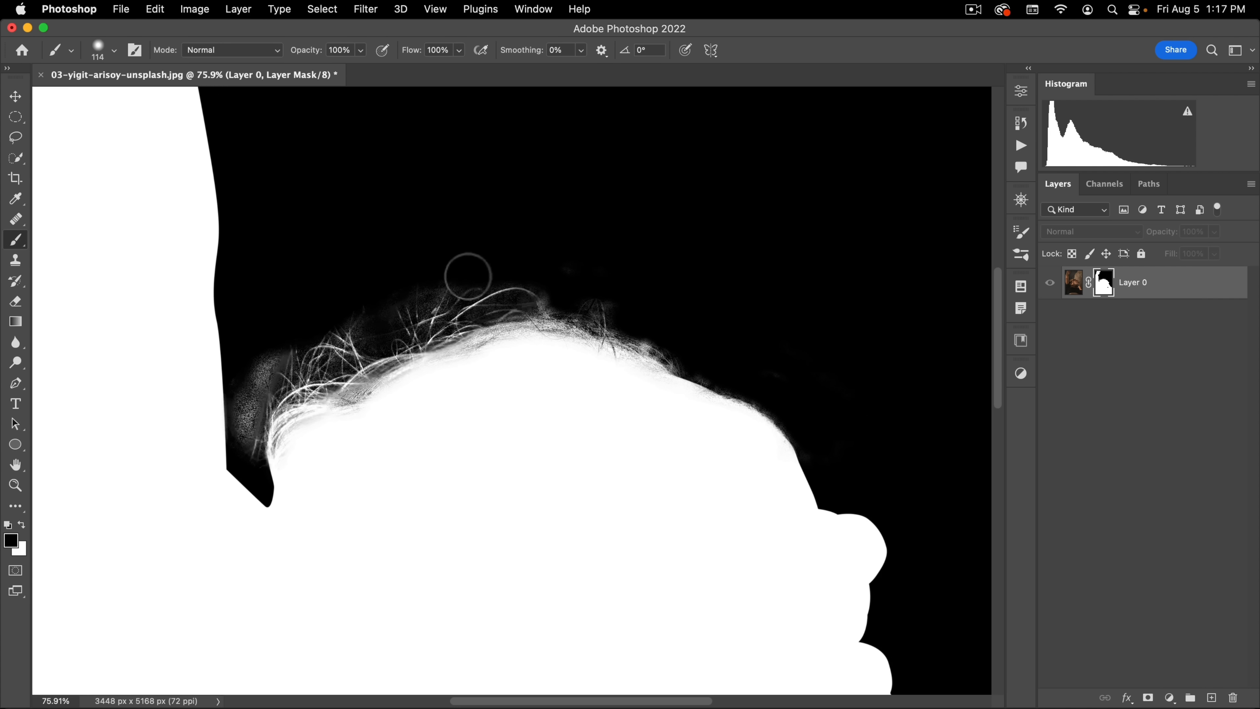
{"action": "left_click", "coordinate": [410, 298]}
Step: Set the brush mode to Overlay and paint black over the flyaway hairs to darken the haze between them
{"action": "left_click", "coordinate": [241, 51]}
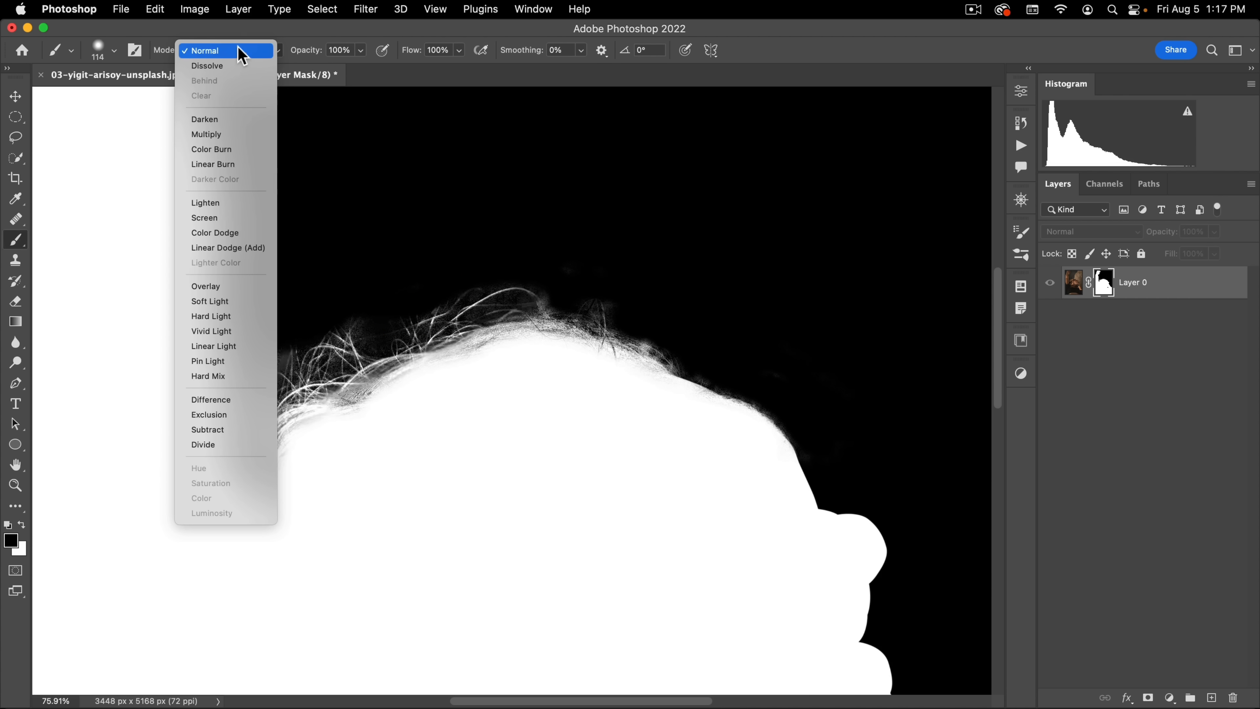
{"action": "left_click", "coordinate": [214, 287]}
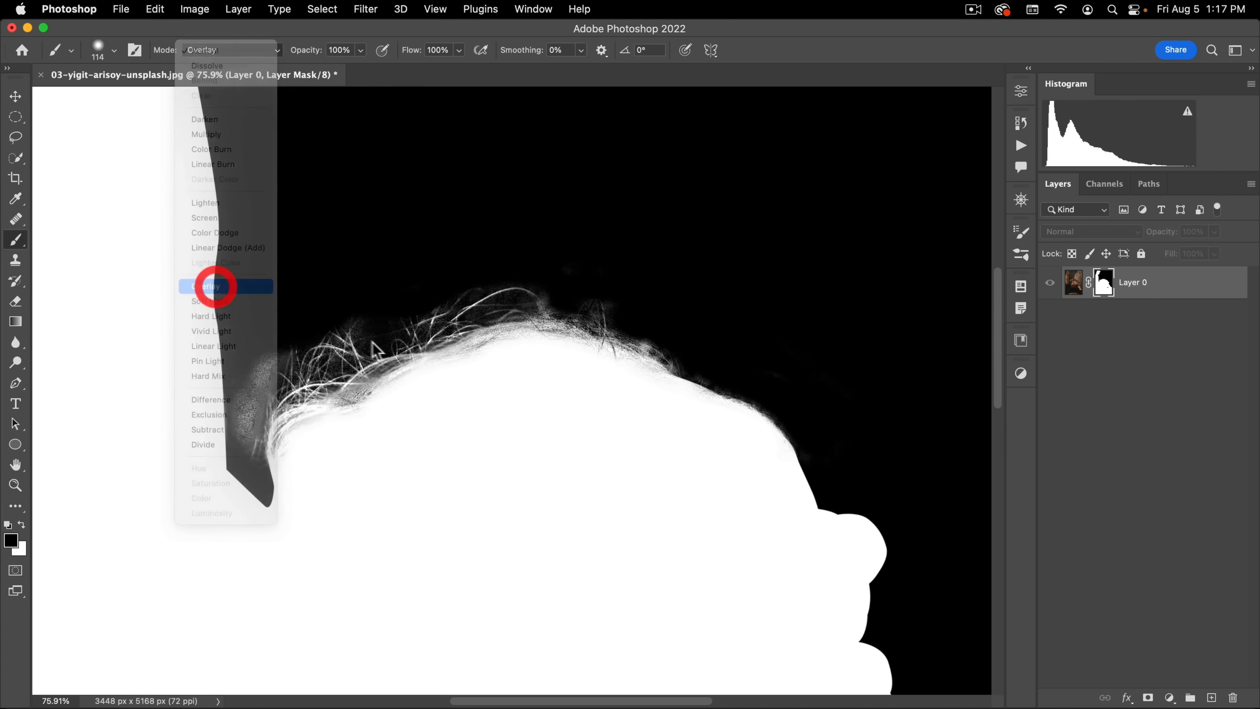
{"action": "mouse_move", "coordinate": [369, 353]}
{"action": "left_mouse_down"}
{"action": "mouse_move", "coordinate": [406, 322]}
{"action": "mouse_move", "coordinate": [561, 298]}
{"action": "left_mouse_up"}
{"action": "mouse_move", "coordinate": [314, 341]}
{"action": "left_mouse_down"}
{"action": "mouse_move", "coordinate": [262, 374]}
{"action": "mouse_move", "coordinate": [248, 443]}
{"action": "mouse_move", "coordinate": [261, 389]}
{"action": "mouse_move", "coordinate": [348, 344]}
{"action": "mouse_move", "coordinate": [310, 388]}
{"action": "left_mouse_up"}
{"action": "key", "text": "super+space"}
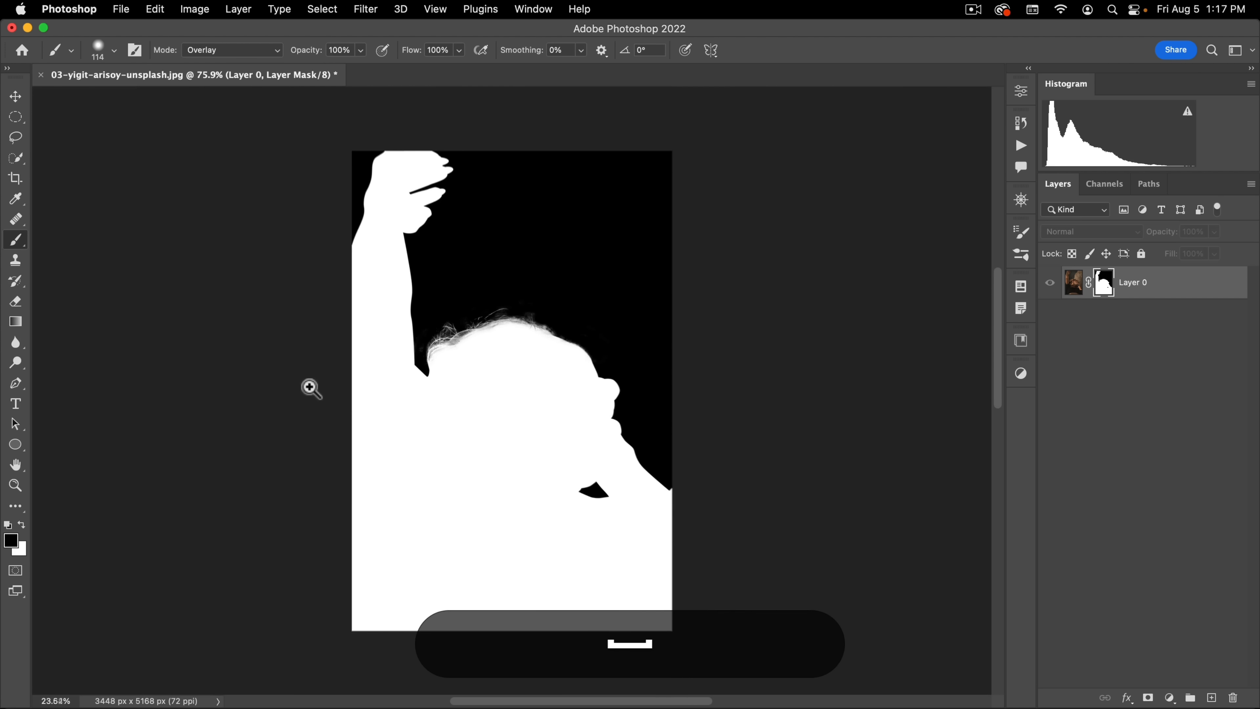
Step: Return from the mask view to the masked photo, switch to the Move tool and review the whole cutout
{"action": "left_click", "coordinate": [1103, 282], "text": "alt"}
{"action": "key", "text": "v"}
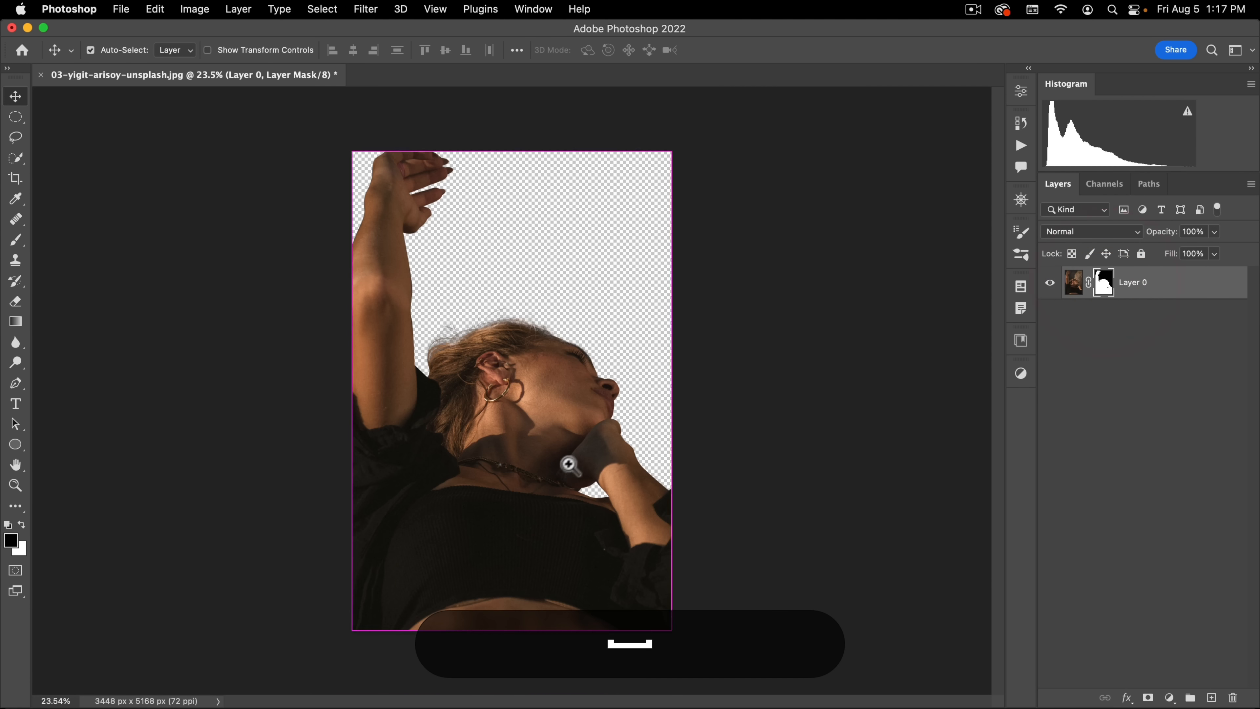
{"action": "key", "text": "super+space"}
{"action": "left_click_drag", "start_coordinate": [570, 465], "coordinate": [582, 453]}
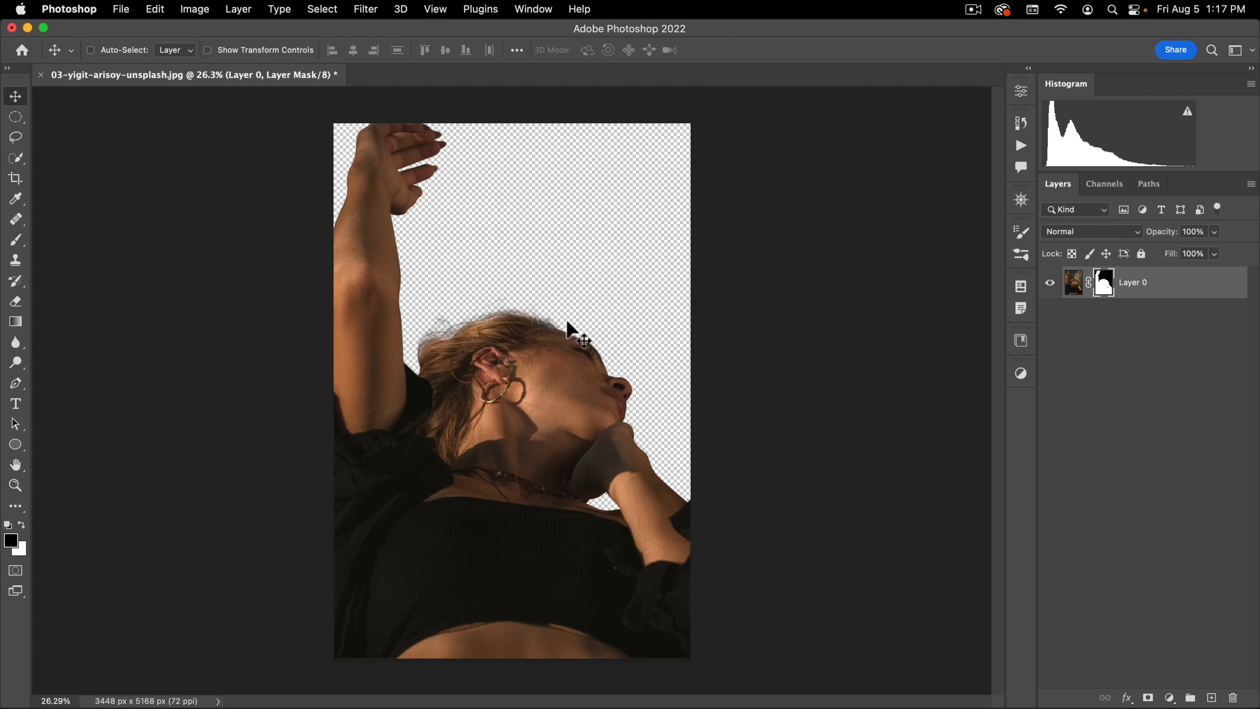
Step: Close the finished photo document without saving and open 04-MJ.jpg from the assets folder
{"action": "left_click", "coordinate": [41, 74]}
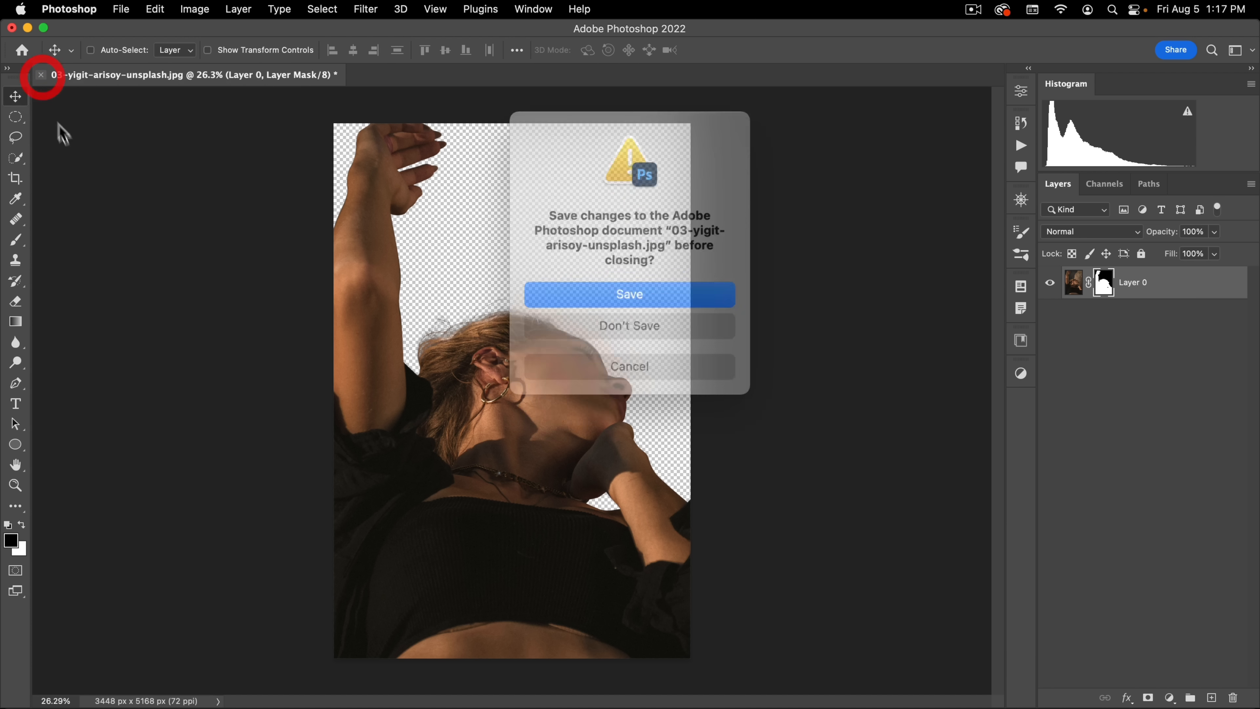
{"action": "left_click", "coordinate": [651, 316]}
{"action": "left_click", "coordinate": [120, 8]}
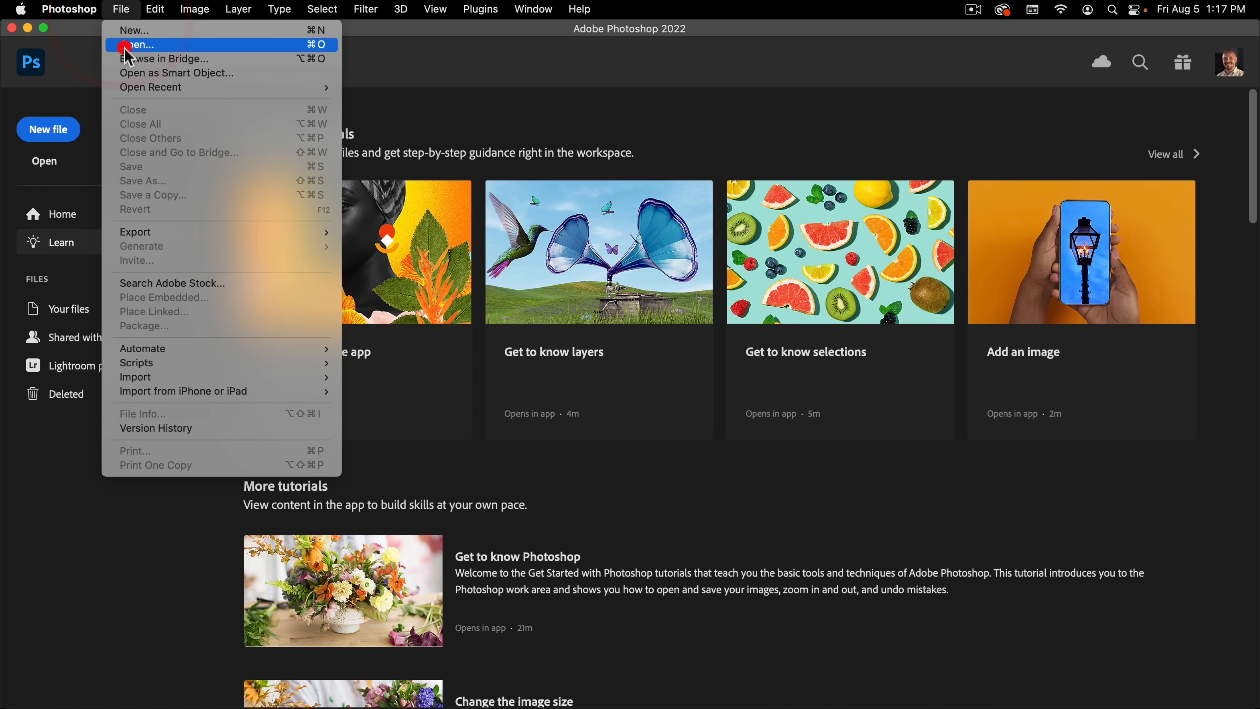
{"action": "left_click", "coordinate": [124, 47]}
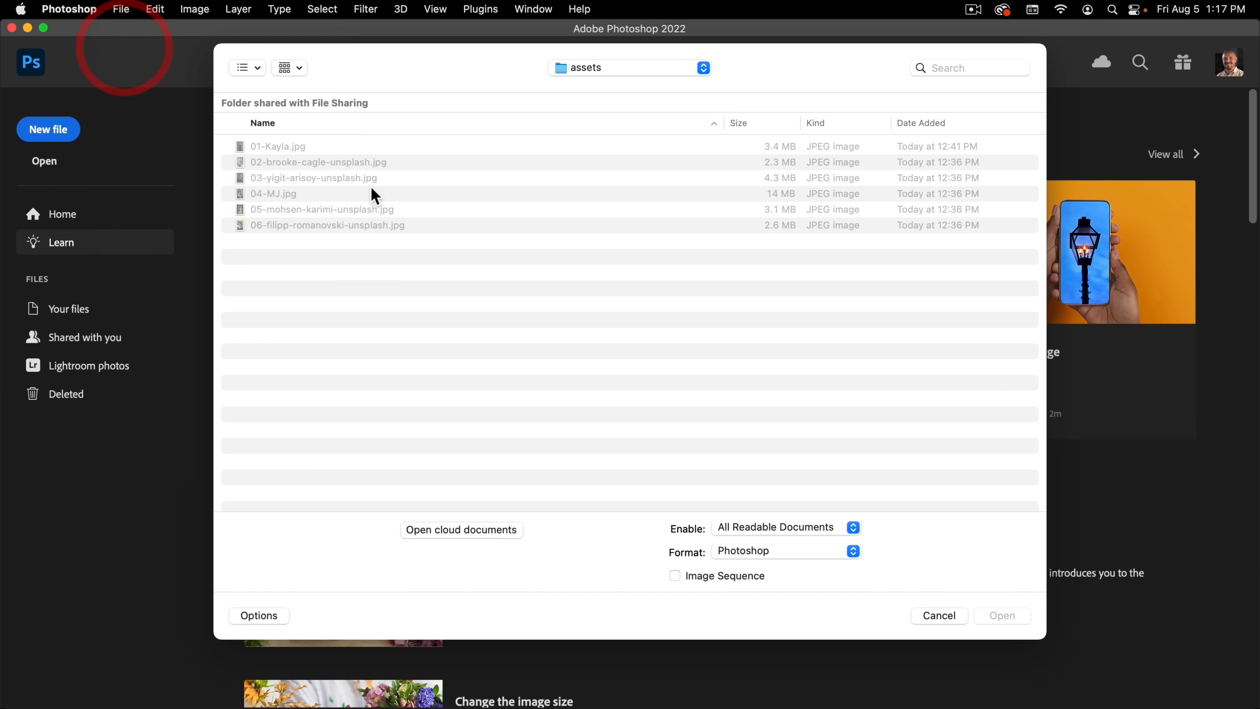
{"action": "double_click", "coordinate": [259, 194]}
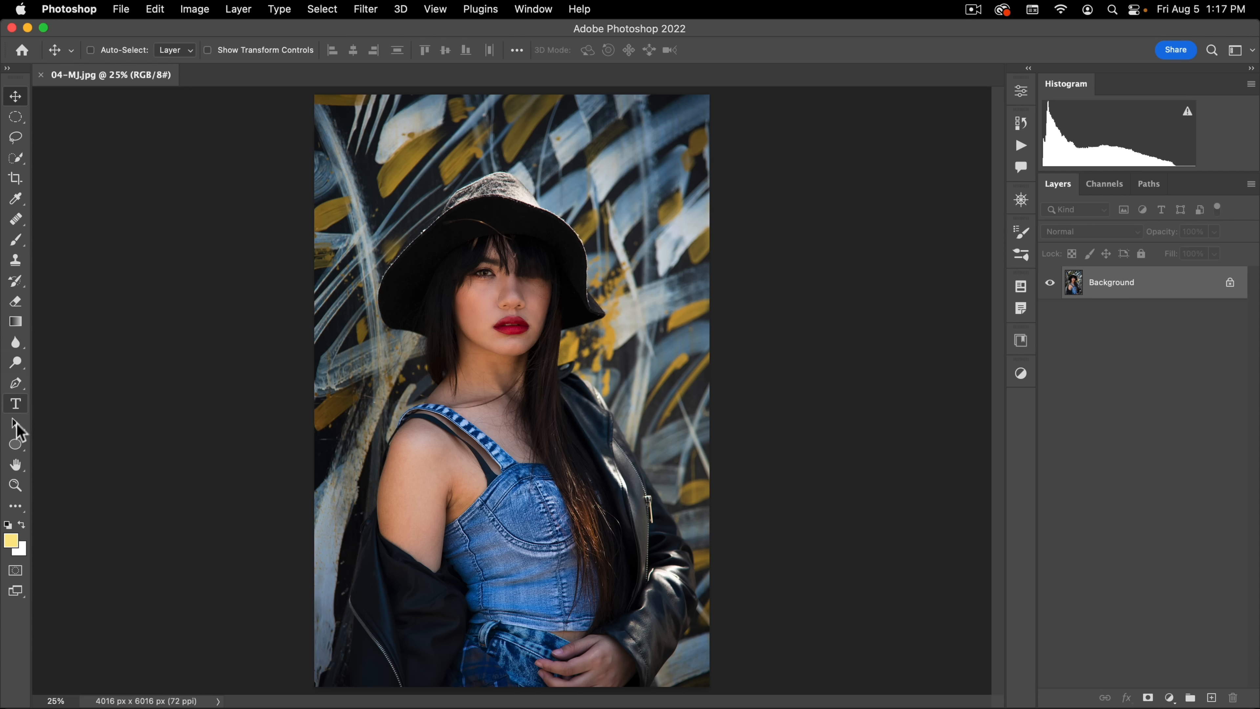
Step: Select the subject, enter Select and Mask, and set the overlay to pure green at 100% opacity
{"action": "left_click", "coordinate": [18, 159]}
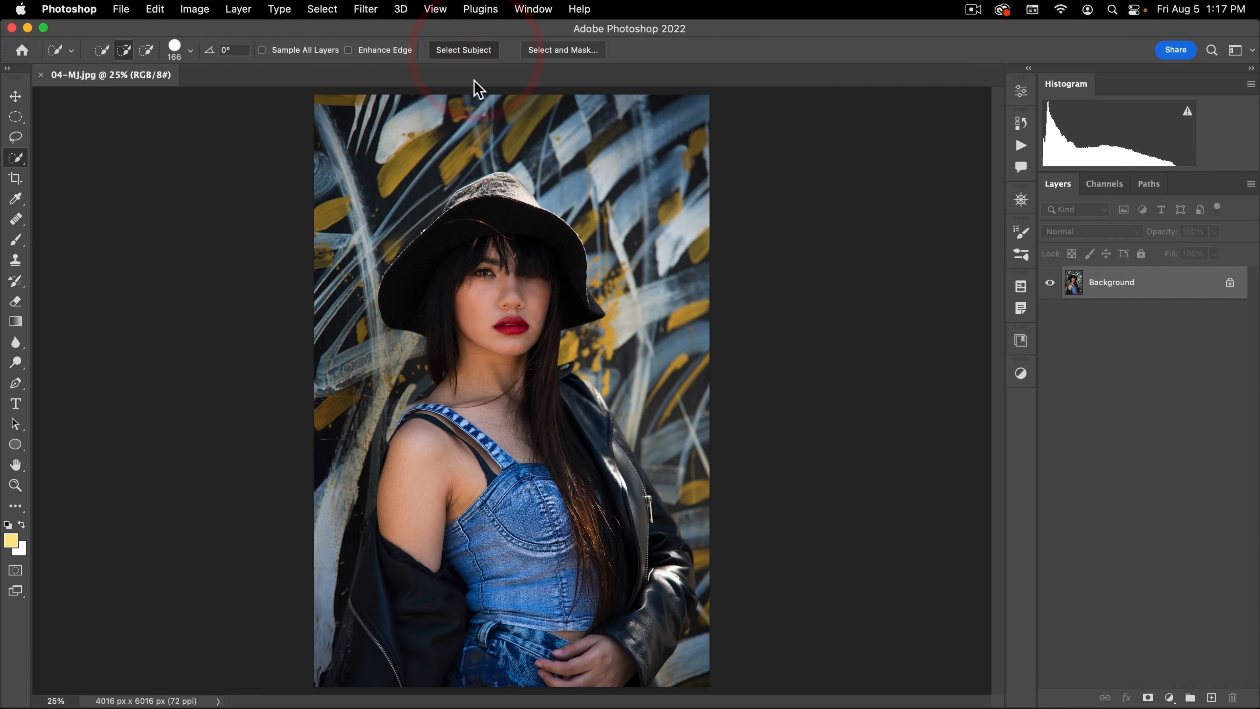
{"action": "left_click", "coordinate": [549, 49]}
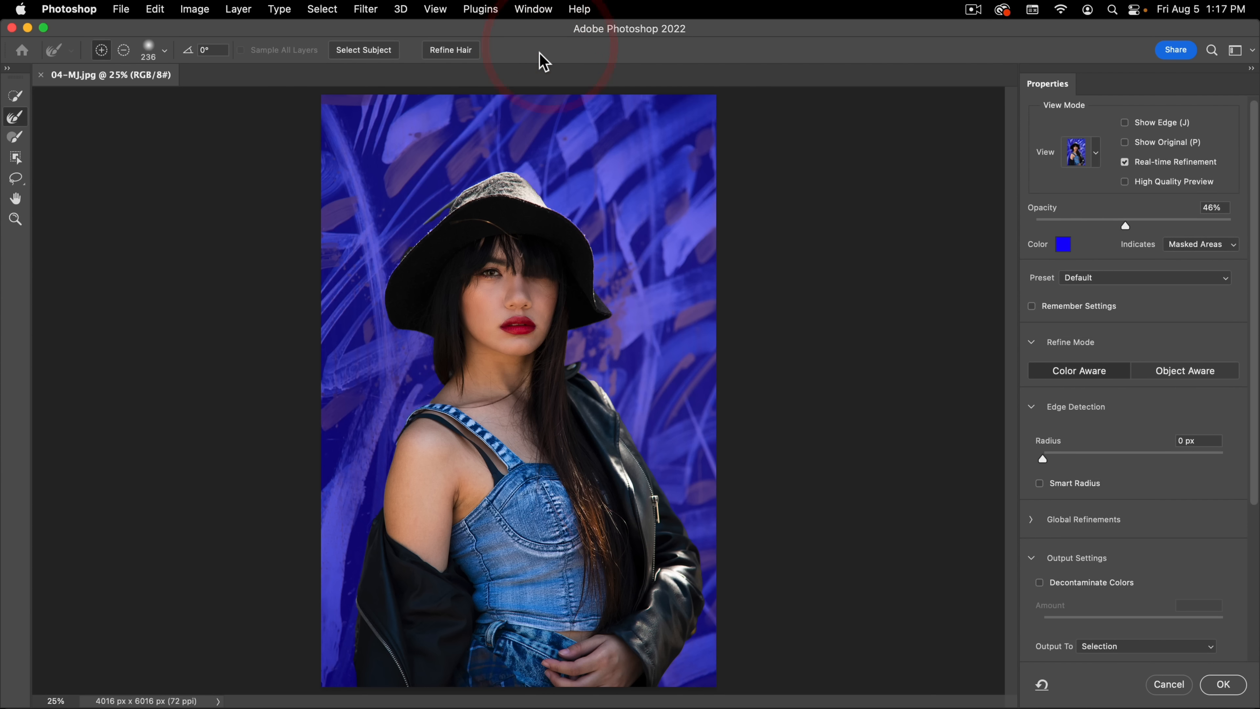
{"action": "left_click_drag", "start_coordinate": [1143, 228], "coordinate": [1232, 226]}
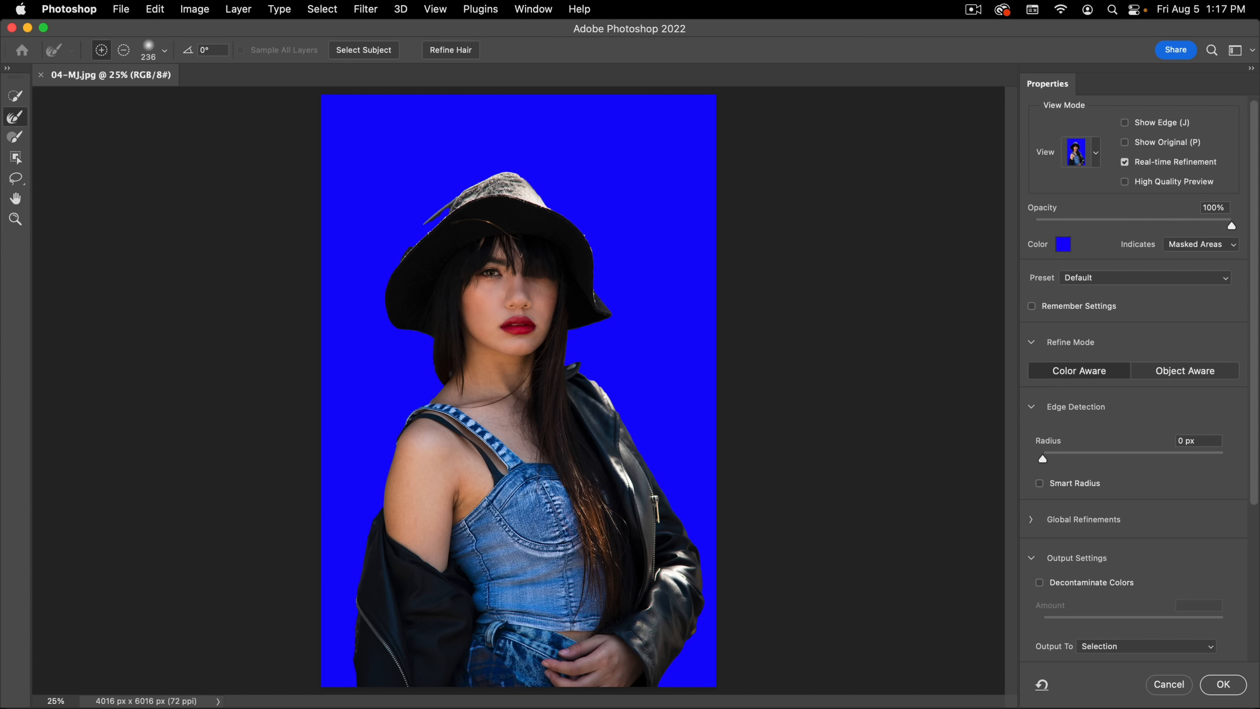
{"action": "left_click", "coordinate": [1059, 248]}
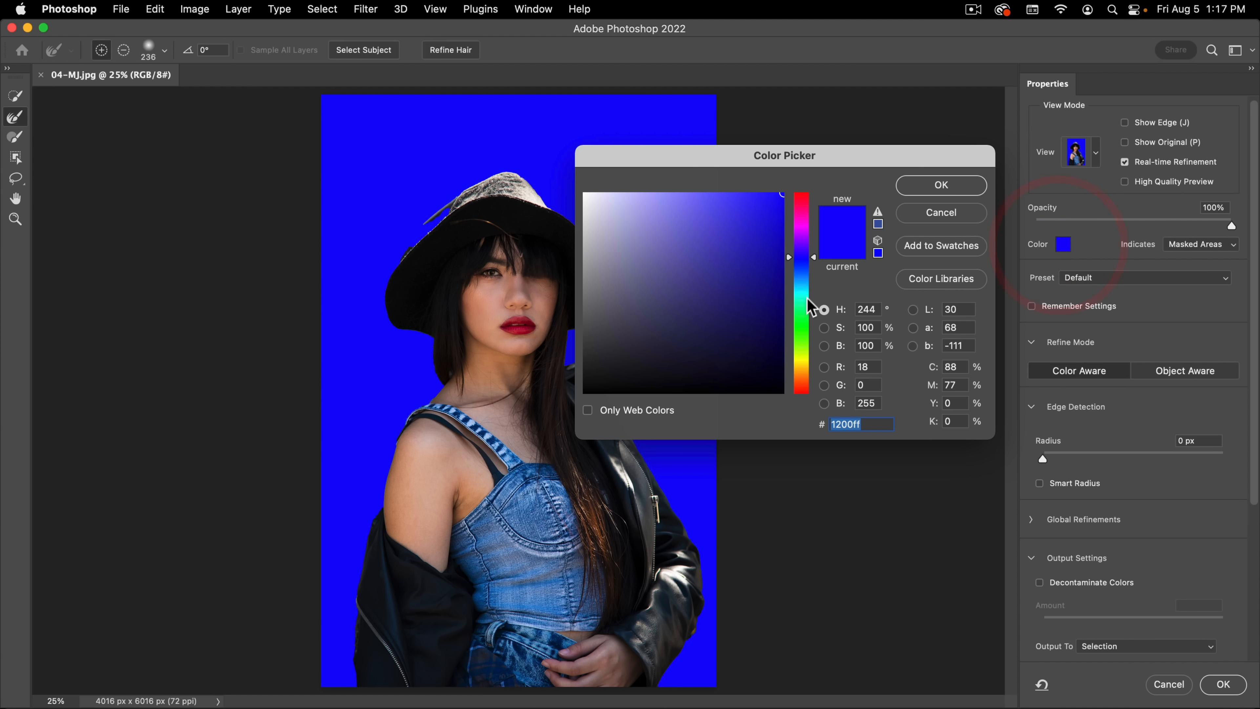
{"action": "left_click", "coordinate": [802, 329]}
{"action": "left_click", "coordinate": [802, 330]}
{"action": "left_click", "coordinate": [927, 188]}
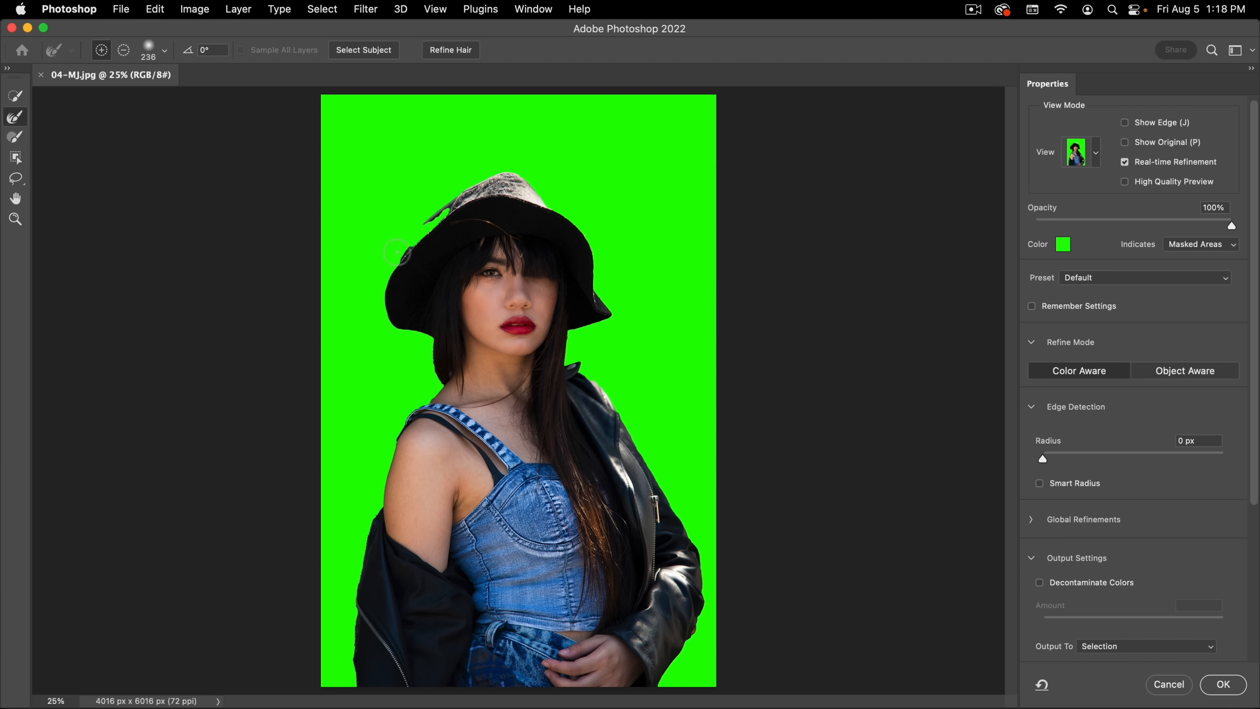
Step: Try an edge detection radius of 34 px on the jacket's ragged outer edge
{"action": "key", "text": "space"}
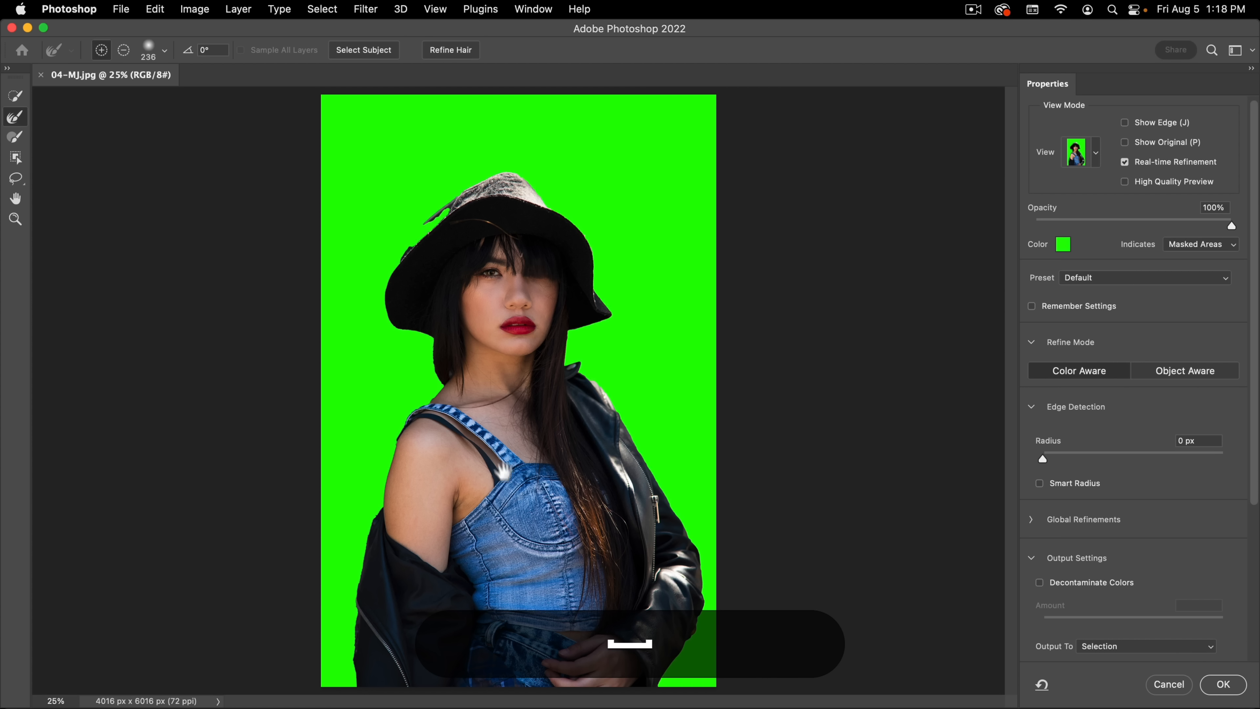
{"action": "left_click_drag", "start_coordinate": [371, 650], "coordinate": [446, 609]}
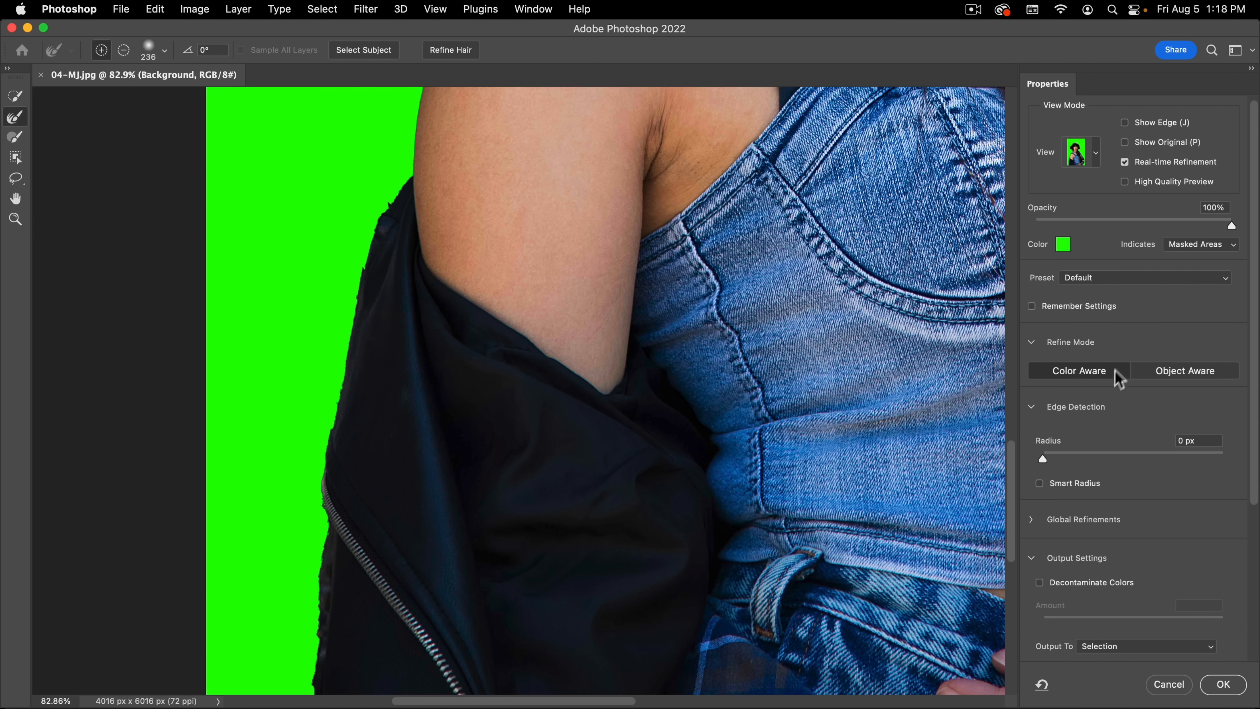
{"action": "left_click_drag", "start_coordinate": [1083, 459], "coordinate": [1137, 461]}
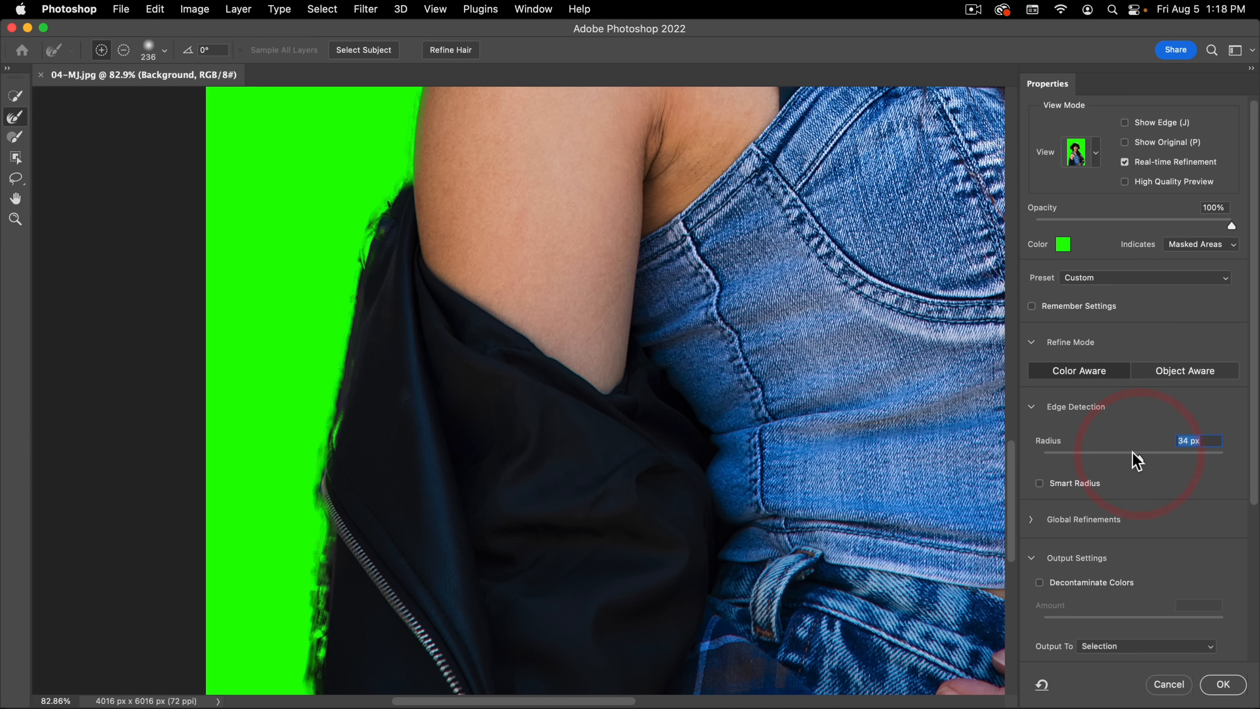
Step: Examine the mask edges along the jacket, arm, hair and hat, and cancel Select and Mask
{"action": "key", "text": "space"}
{"action": "left_click_drag", "start_coordinate": [728, 385], "coordinate": [719, 242]}
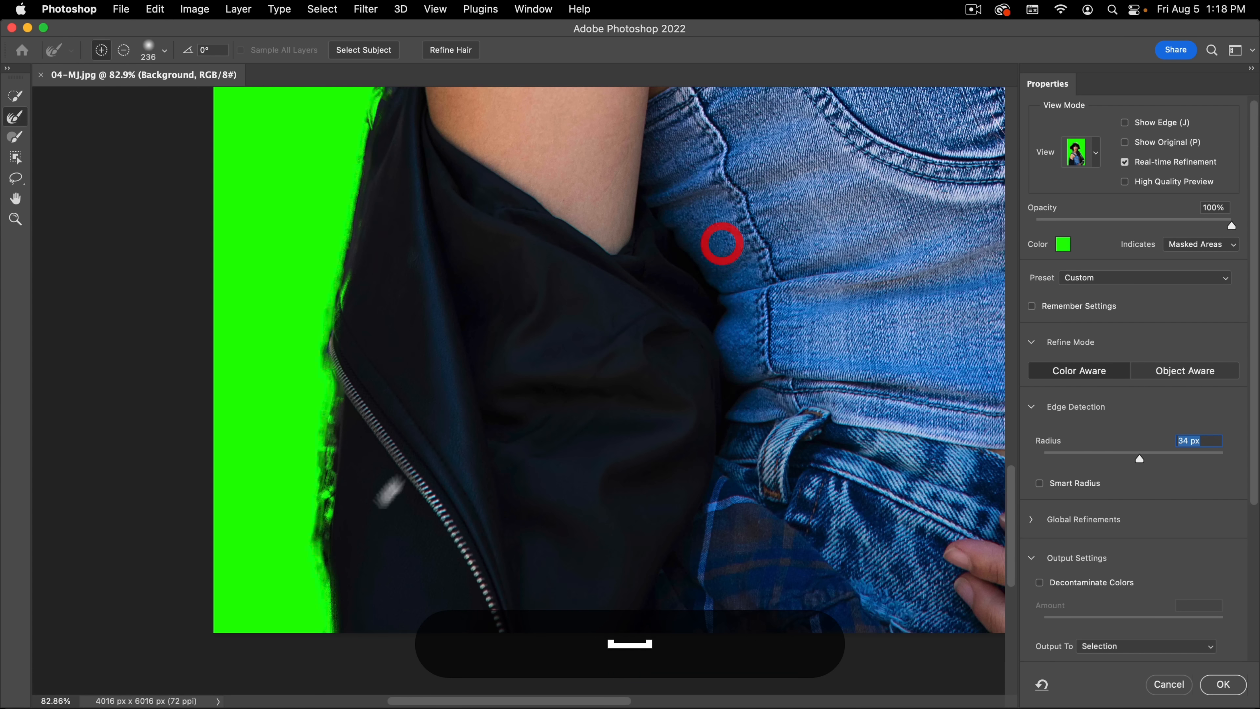
{"action": "key", "text": "space"}
{"action": "left_click_drag", "start_coordinate": [364, 225], "coordinate": [344, 419]}
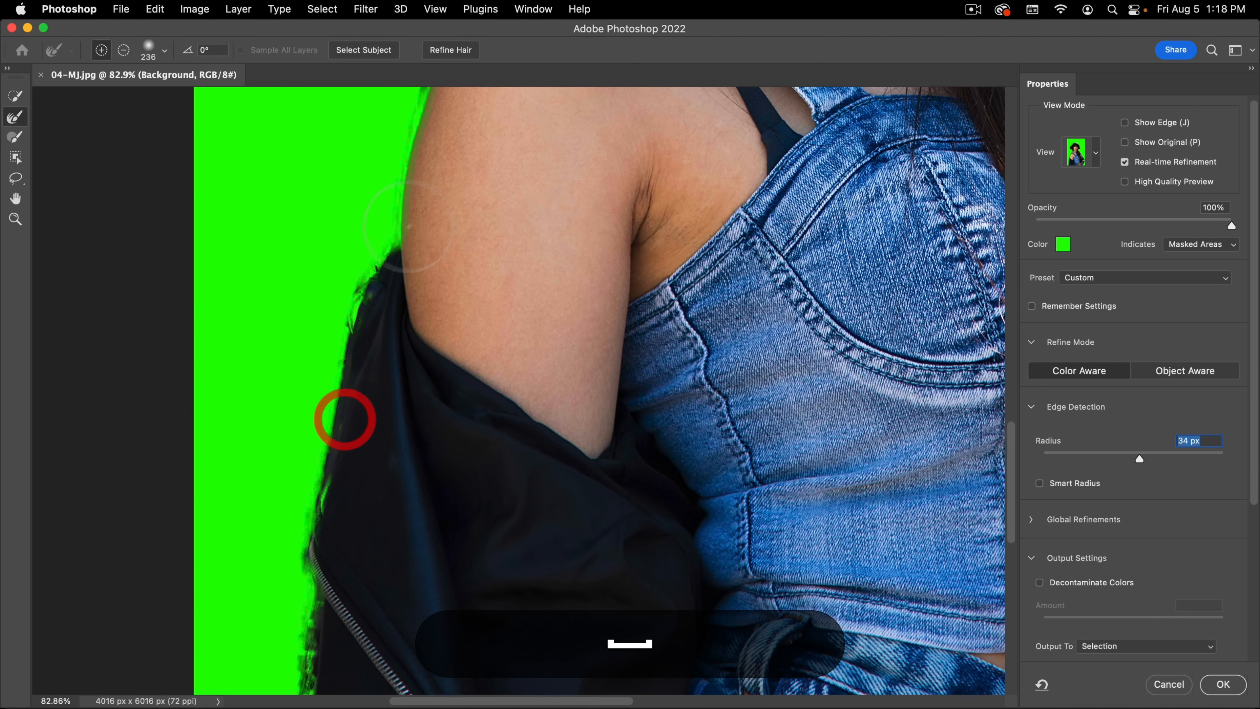
{"action": "key", "text": "space"}
{"action": "left_click_drag", "start_coordinate": [389, 265], "coordinate": [318, 504]}
{"action": "key", "text": "space"}
{"action": "left_click_drag", "start_coordinate": [446, 248], "coordinate": [362, 643]}
{"action": "left_click_drag", "start_coordinate": [448, 371], "coordinate": [411, 590]}
{"action": "left_click_drag", "start_coordinate": [506, 476], "coordinate": [472, 329]}
{"action": "key", "text": "super+space"}
{"action": "mouse_move", "coordinate": [543, 394]}
{"action": "left_mouse_down"}
{"action": "mouse_move", "coordinate": [472, 431]}
{"action": "mouse_move", "coordinate": [449, 462]}
{"action": "mouse_move", "coordinate": [520, 391]}
{"action": "left_mouse_up"}
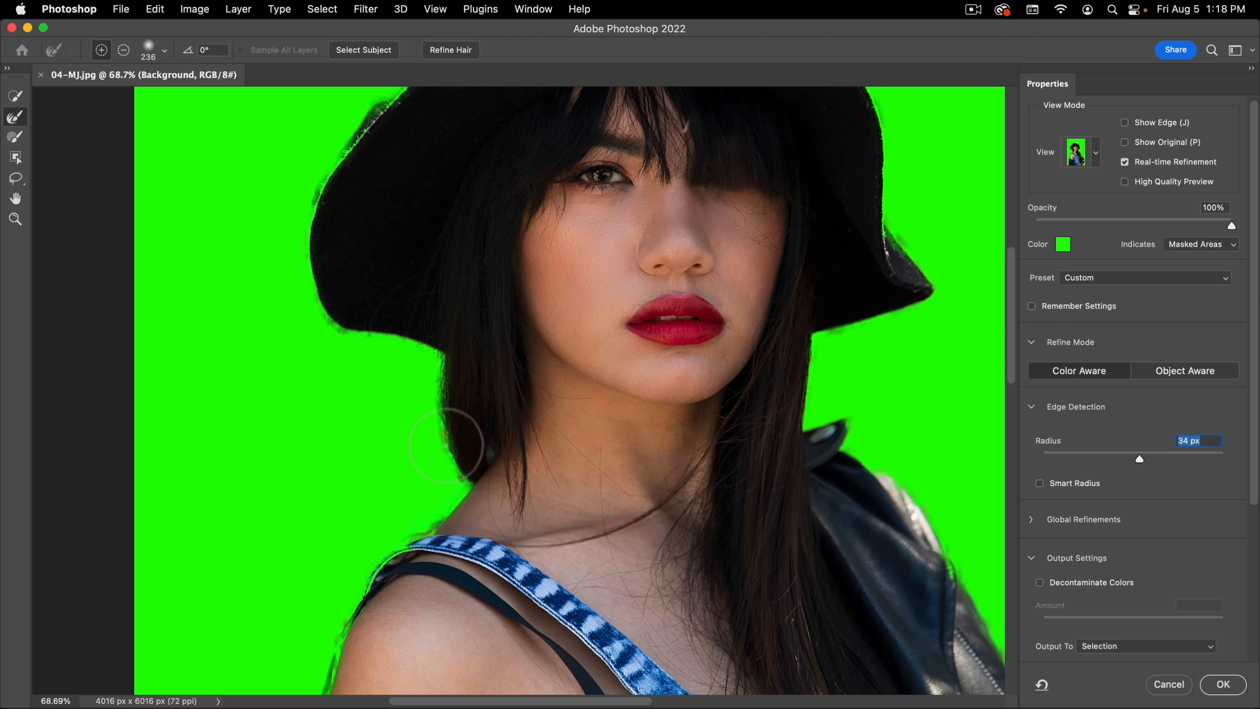
{"action": "key", "text": "space"}
{"action": "left_click_drag", "start_coordinate": [445, 410], "coordinate": [439, 504]}
{"action": "left_click_drag", "start_coordinate": [365, 294], "coordinate": [340, 457]}
{"action": "key", "text": "space"}
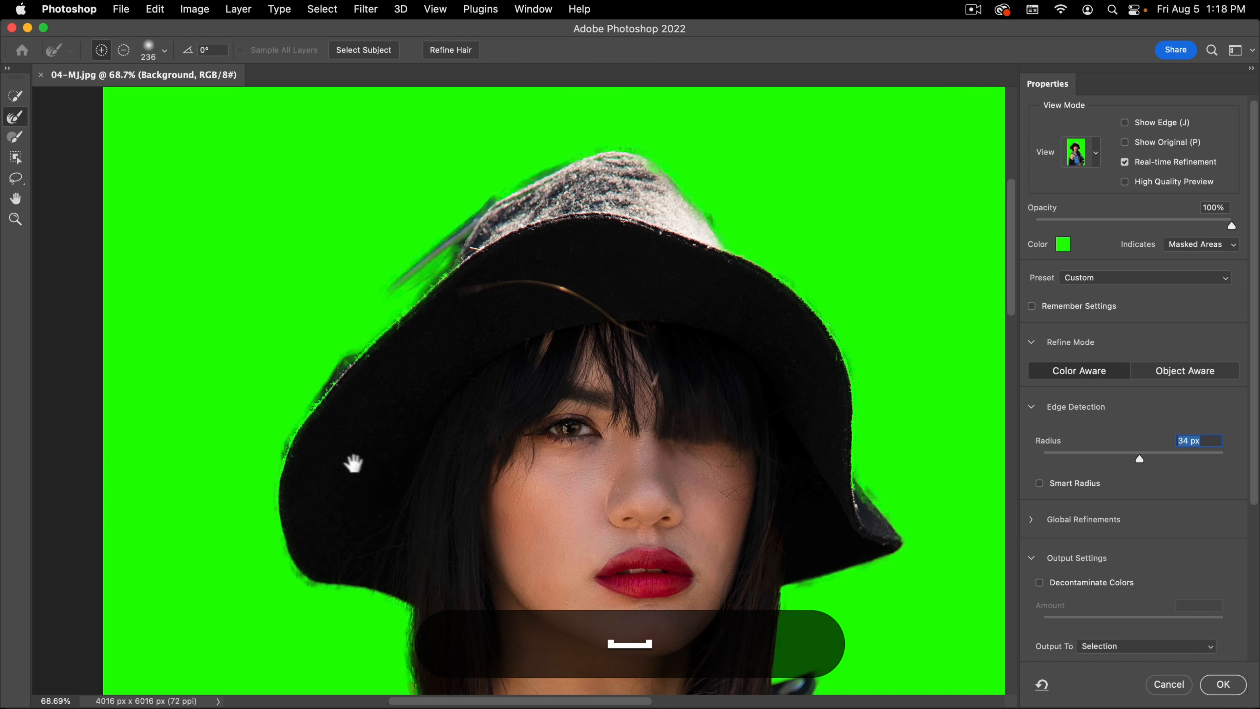
{"action": "left_click_drag", "start_coordinate": [493, 437], "coordinate": [485, 220]}
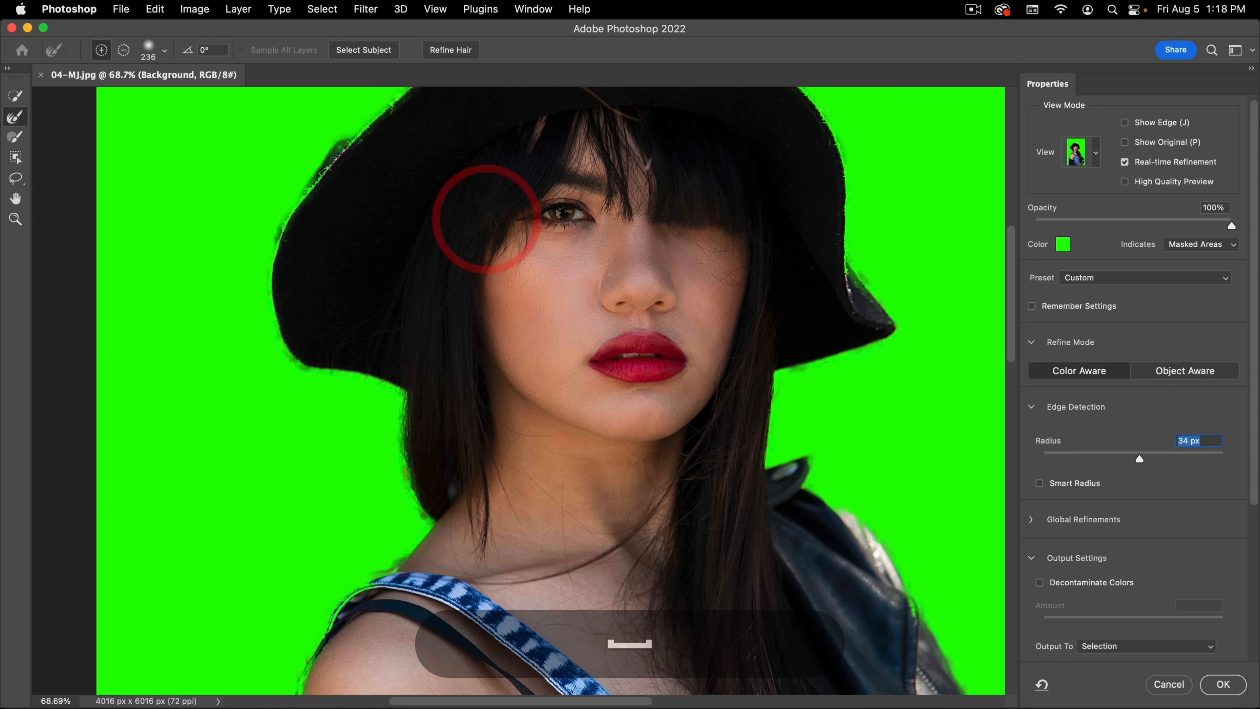
{"action": "key", "text": "space"}
{"action": "left_click_drag", "start_coordinate": [799, 558], "coordinate": [677, 376]}
{"action": "key", "text": "super+space"}
{"action": "left_click_drag", "start_coordinate": [752, 491], "coordinate": [701, 491]}
{"action": "left_click_drag", "start_coordinate": [779, 563], "coordinate": [695, 362]}
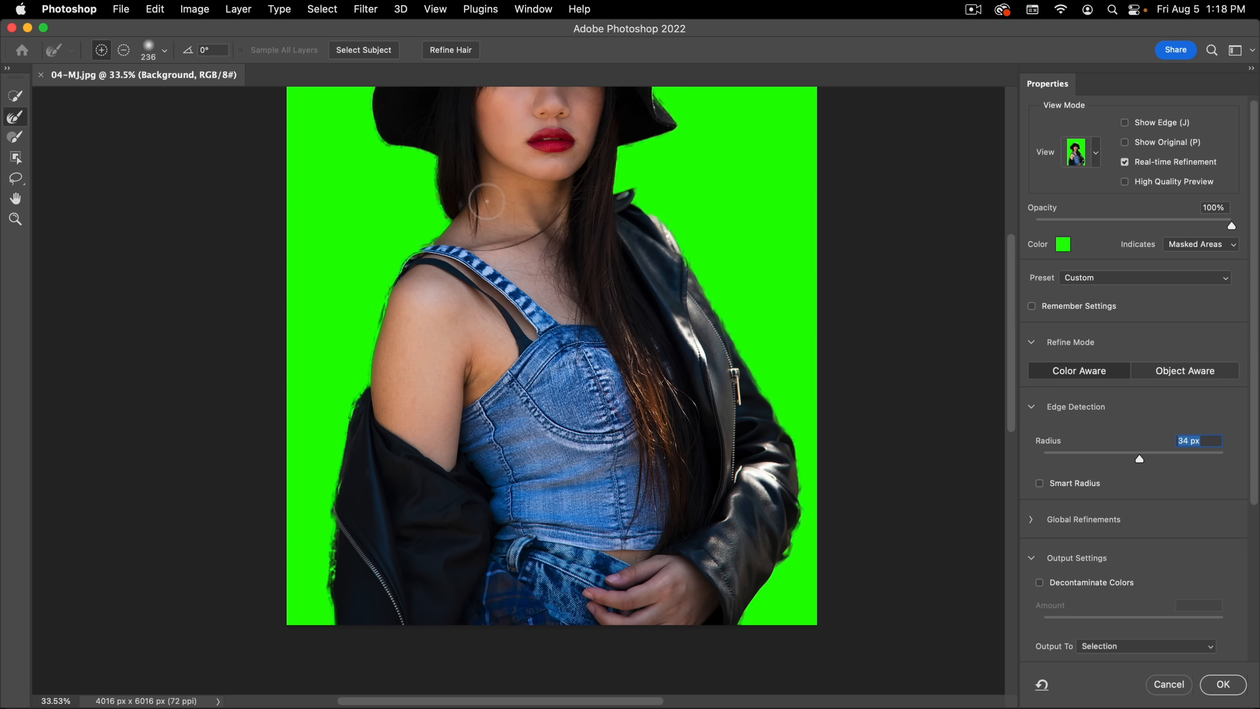
{"action": "key", "text": "space"}
{"action": "left_click_drag", "start_coordinate": [660, 282], "coordinate": [601, 521]}
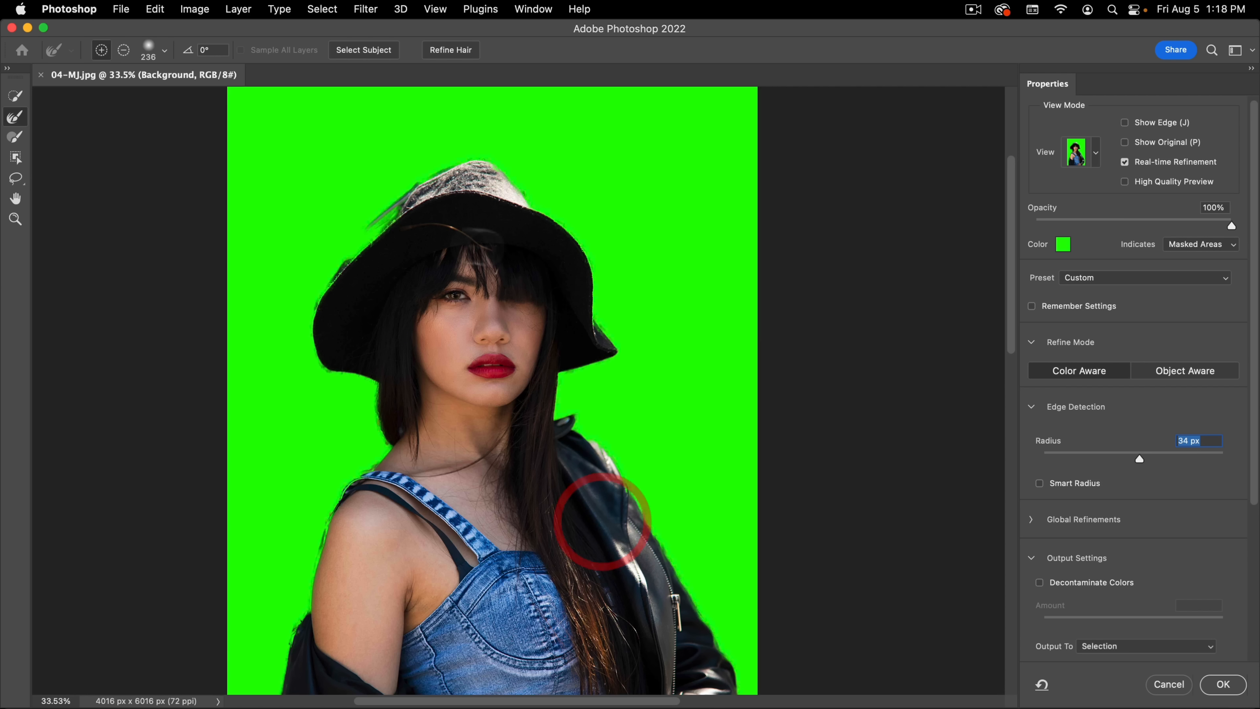
{"action": "left_click", "coordinate": [1169, 685]}
Step: Switch to the Pen tool in Path mode and focus on the dark jacket sleeve at the photo's lower left
{"action": "key", "text": "super+space"}
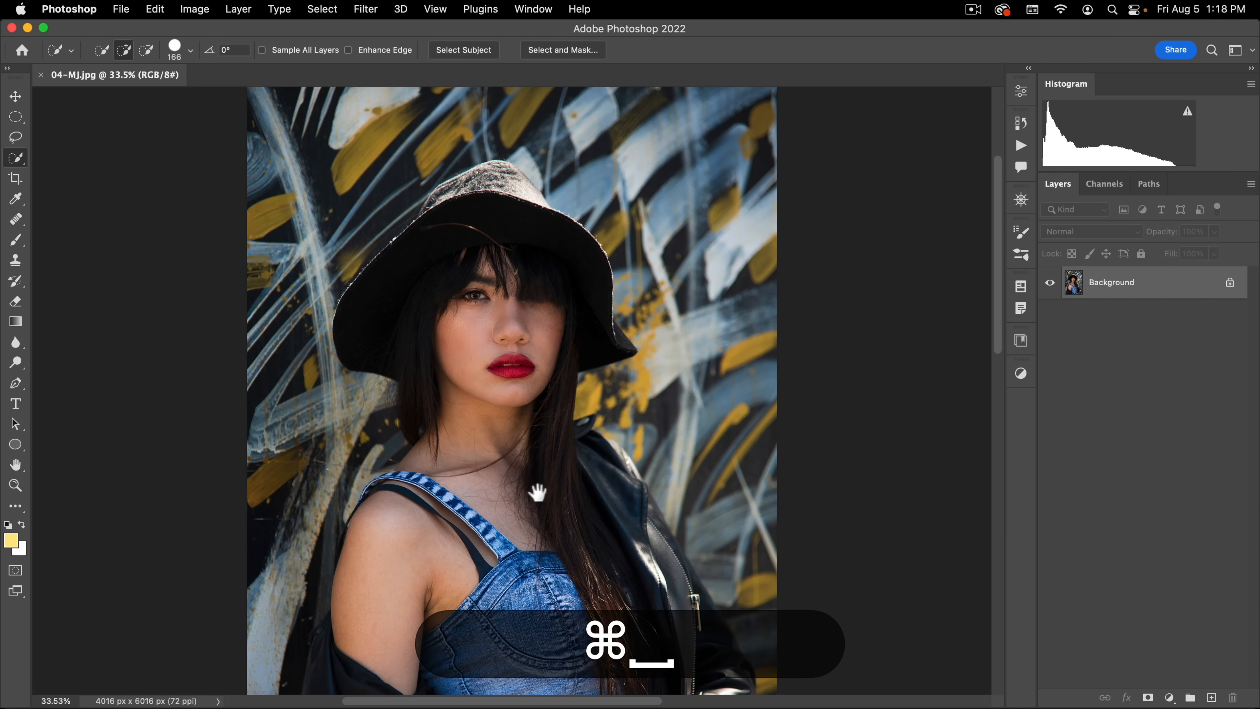
{"action": "left_click_drag", "start_coordinate": [537, 493], "coordinate": [585, 141]}
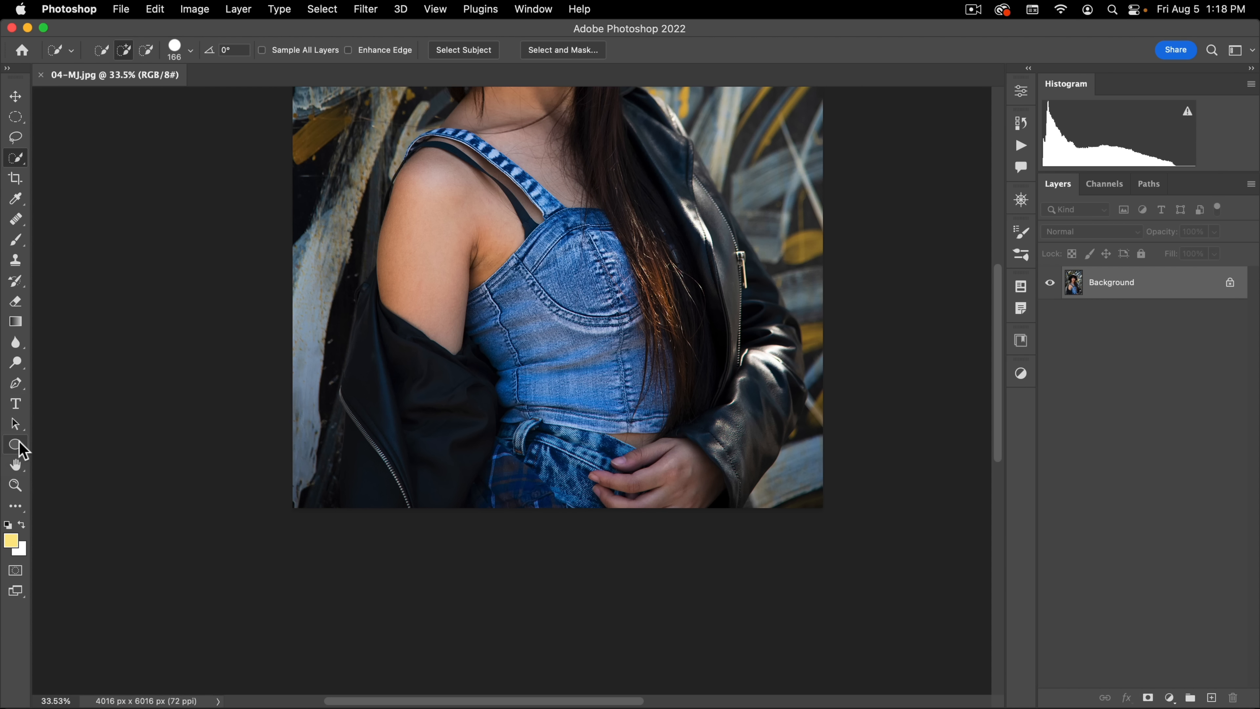
{"action": "left_click", "coordinate": [16, 383]}
{"action": "key", "text": "super+space"}
{"action": "left_click_drag", "start_coordinate": [169, 436], "coordinate": [380, 428]}
{"action": "key", "text": "super+space"}
{"action": "left_click_drag", "start_coordinate": [428, 572], "coordinate": [470, 543]}
{"action": "left_click_drag", "start_coordinate": [380, 441], "coordinate": [333, 475]}
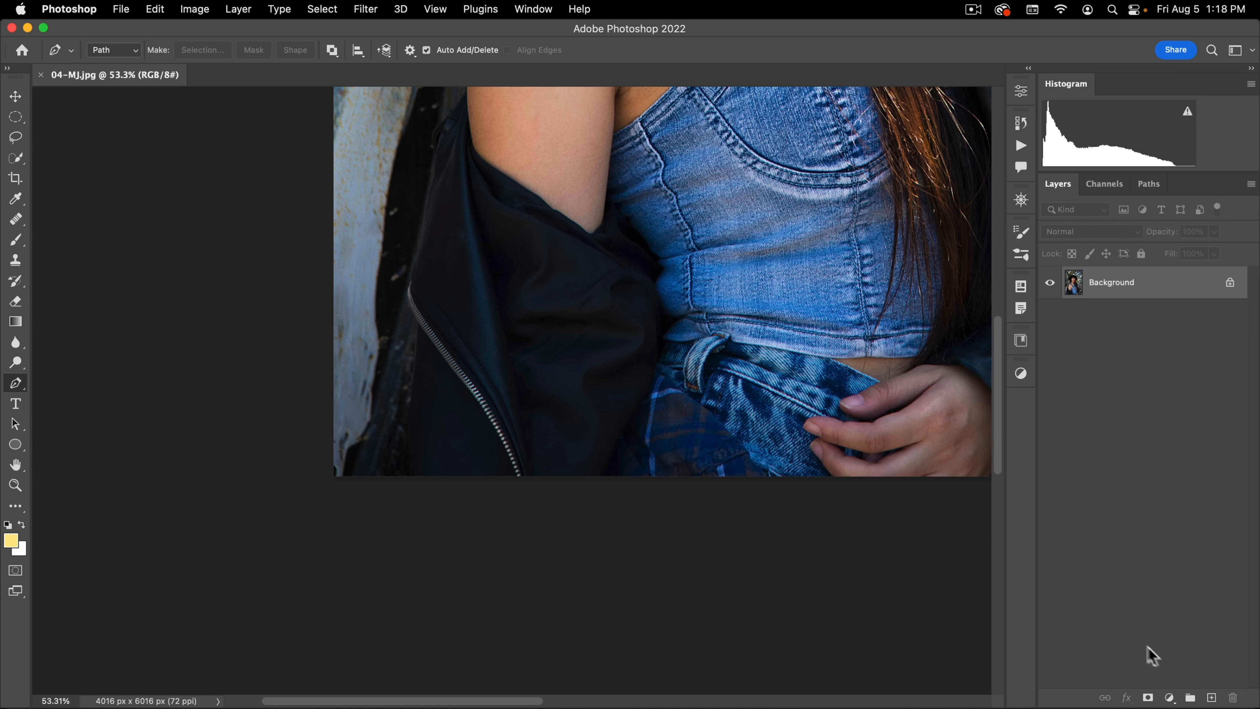
Step: Add a Curves adjustment layer, lift the blacks, raise input 100 to output 195, and compare the photo with and without it
{"action": "left_click", "coordinate": [1168, 697]}
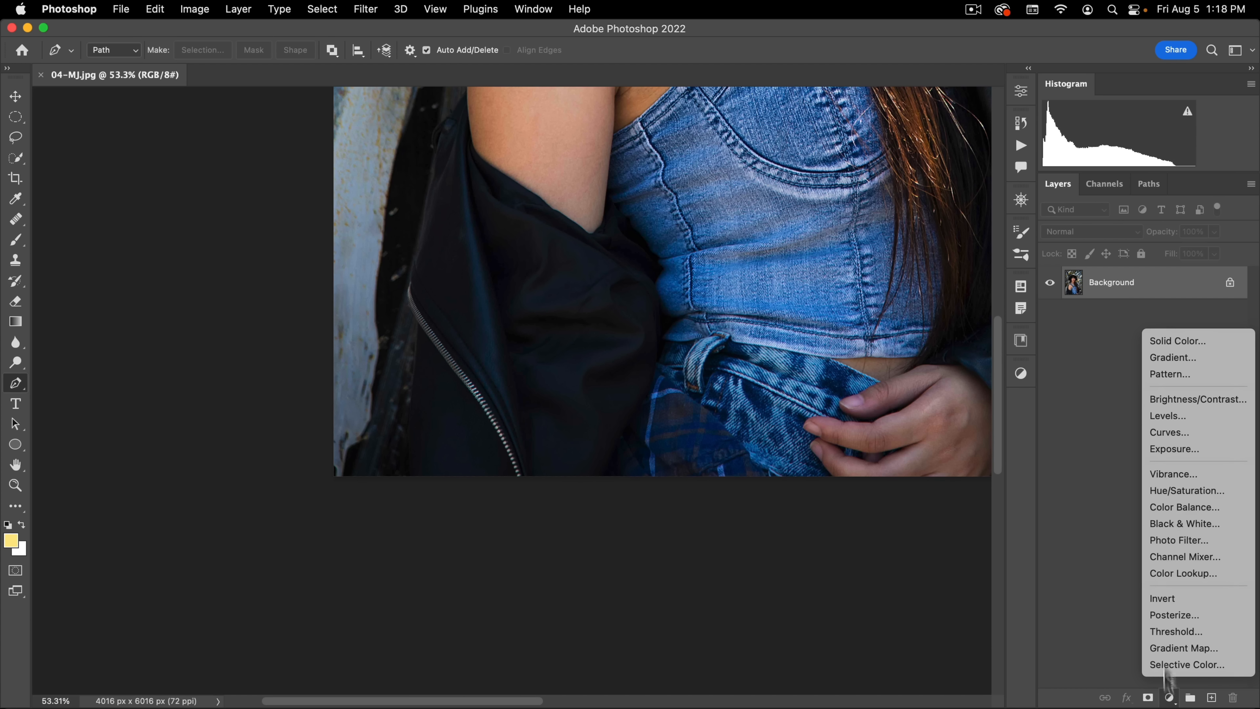
{"action": "left_click", "coordinate": [1200, 441]}
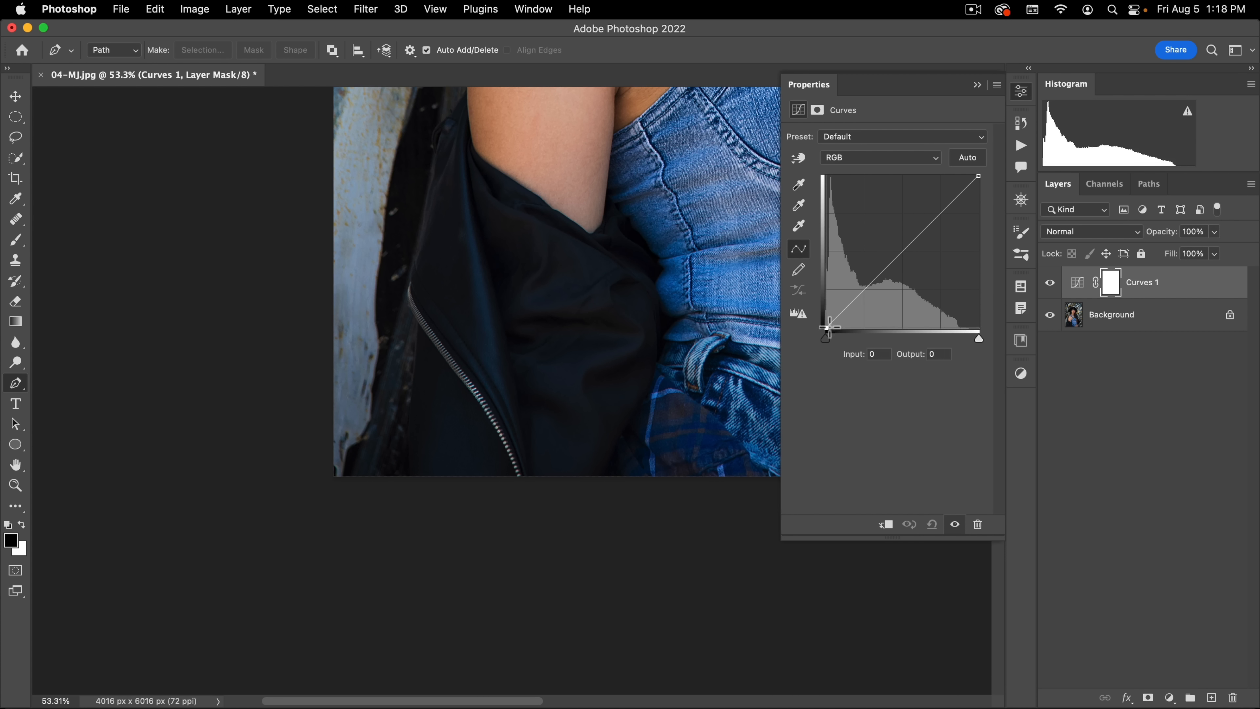
{"action": "left_click_drag", "start_coordinate": [827, 328], "coordinate": [826, 302]}
{"action": "left_click_drag", "start_coordinate": [883, 250], "coordinate": [887, 211]}
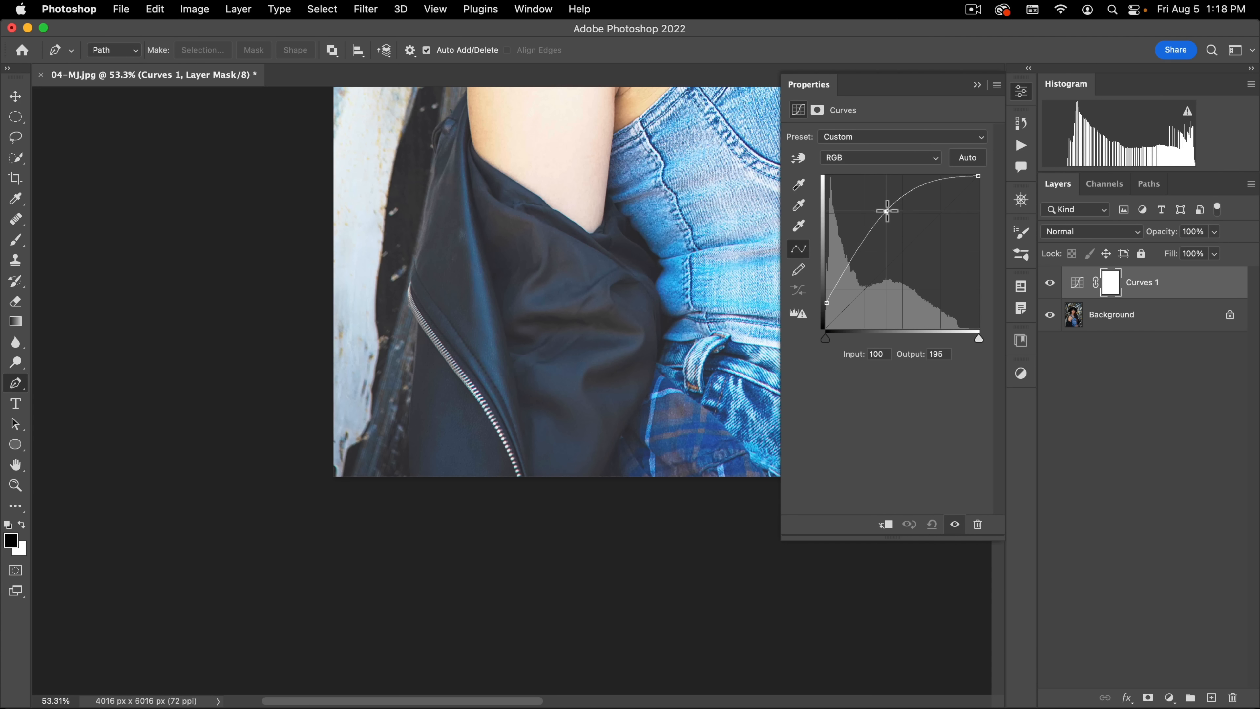
{"action": "left_click", "coordinate": [1022, 91]}
{"action": "left_click", "coordinate": [1050, 283]}
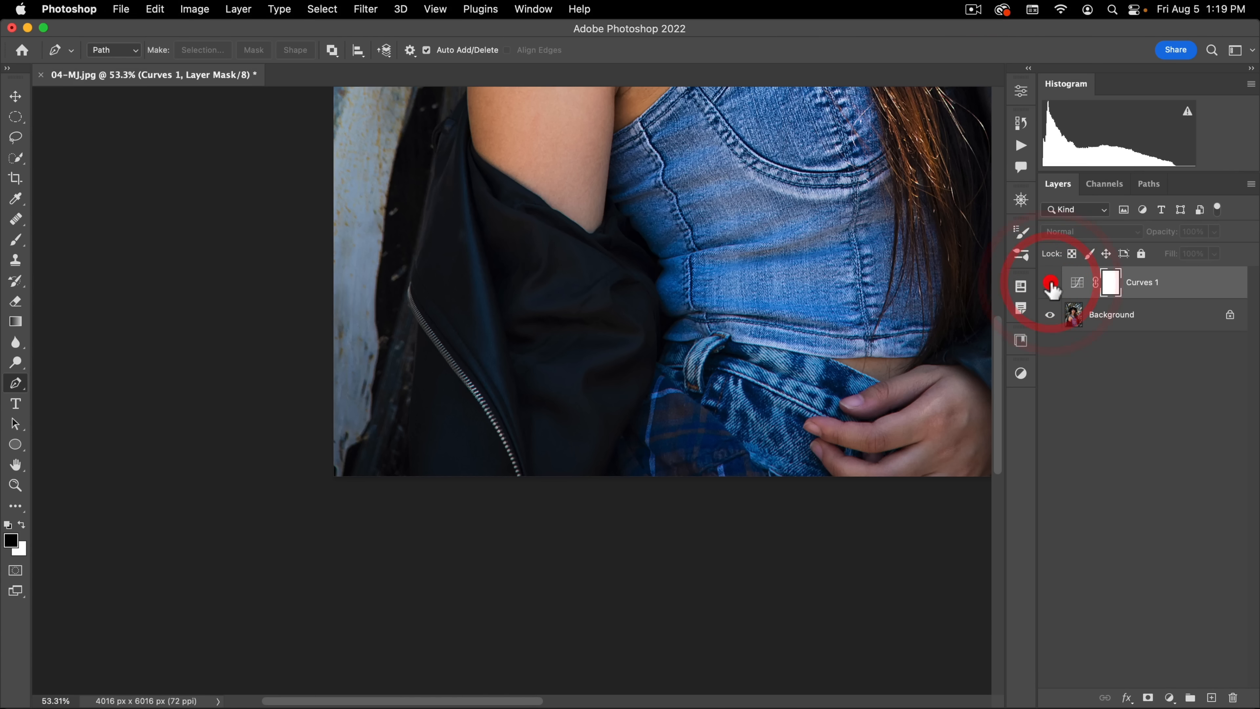
{"action": "left_click", "coordinate": [1051, 283]}
Step: Make the Background layer active and start a path where the jacket's outer edge meets the photo's lower border
{"action": "left_click", "coordinate": [1096, 314]}
{"action": "key", "text": "super+space"}
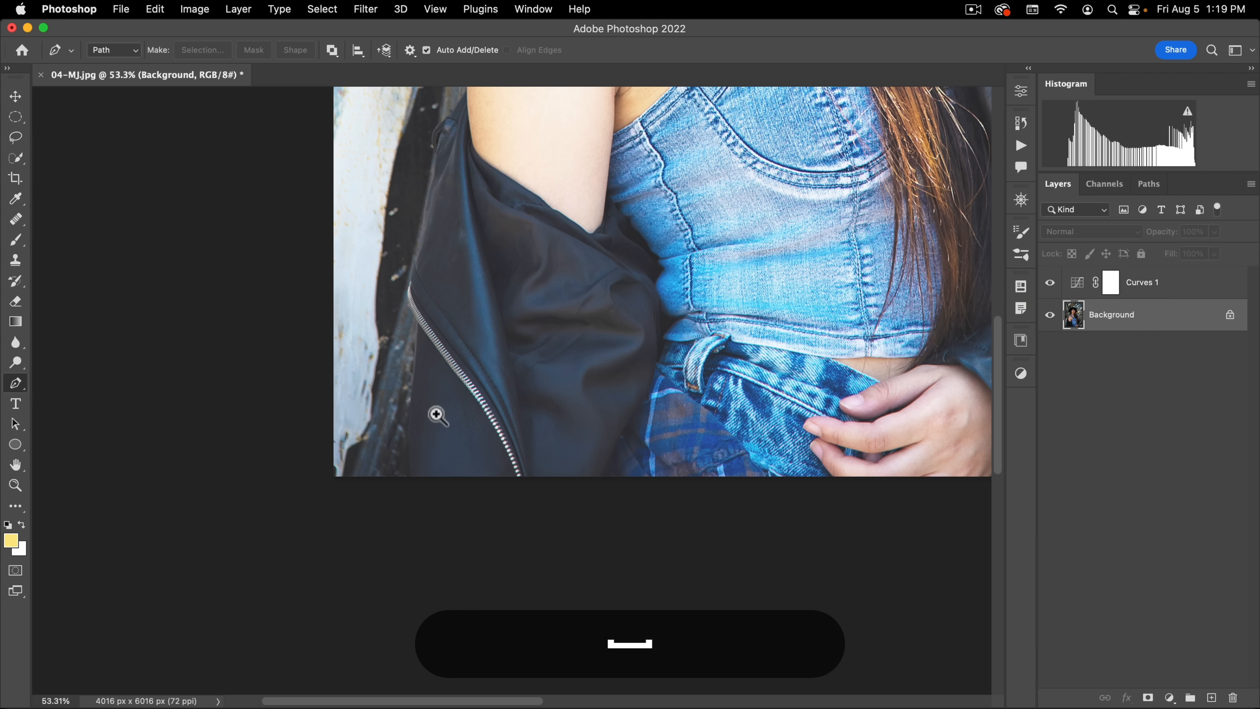
{"action": "left_click_drag", "start_coordinate": [436, 411], "coordinate": [511, 368]}
{"action": "key", "text": "space"}
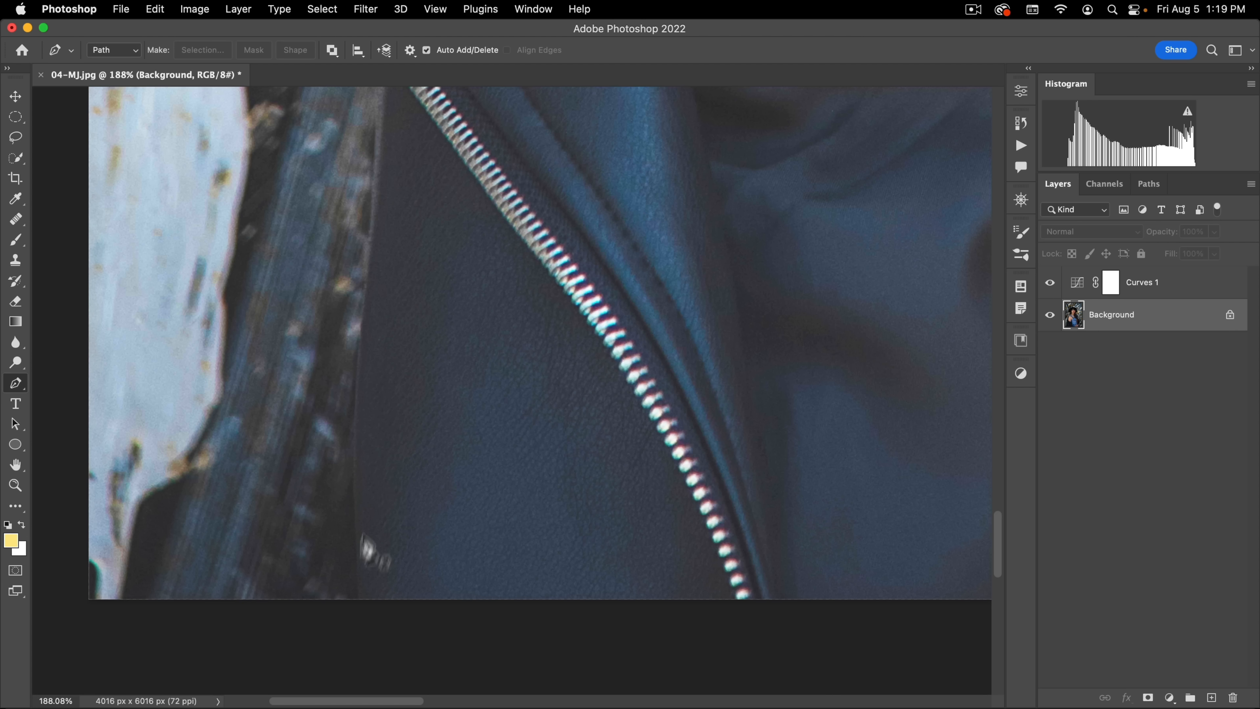
{"action": "left_click", "coordinate": [360, 600]}
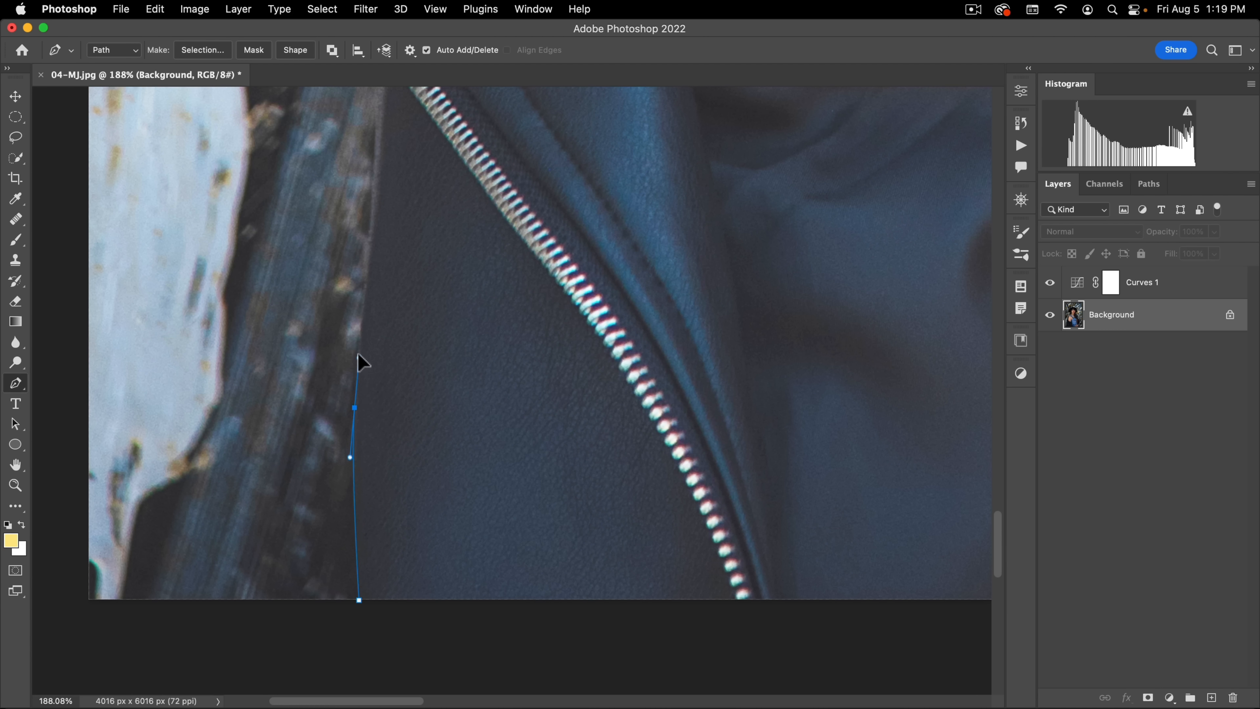
Step: Extend the path up the jacket's edge to the zipper, break the direction handle there and curve the path around the zipper's outer bend
{"action": "key", "text": "space"}
{"action": "left_click_drag", "start_coordinate": [396, 173], "coordinate": [416, 427]}
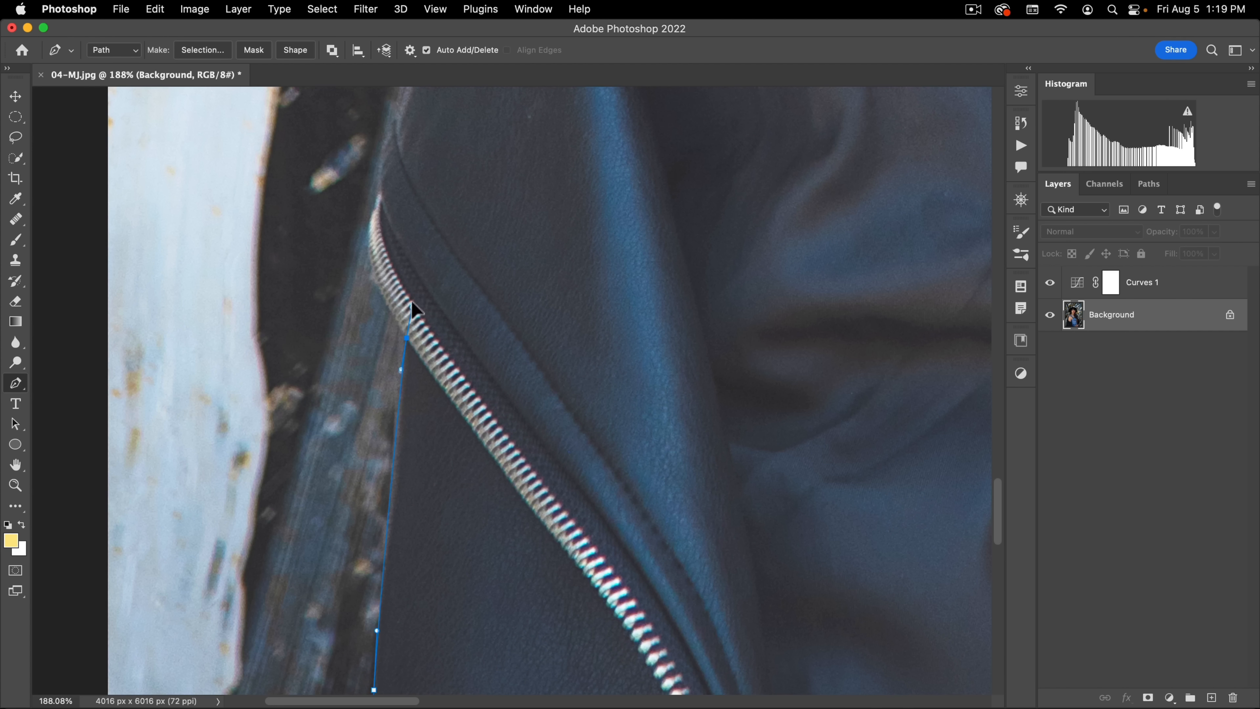
{"action": "left_click_drag", "start_coordinate": [411, 255], "coordinate": [406, 252]}
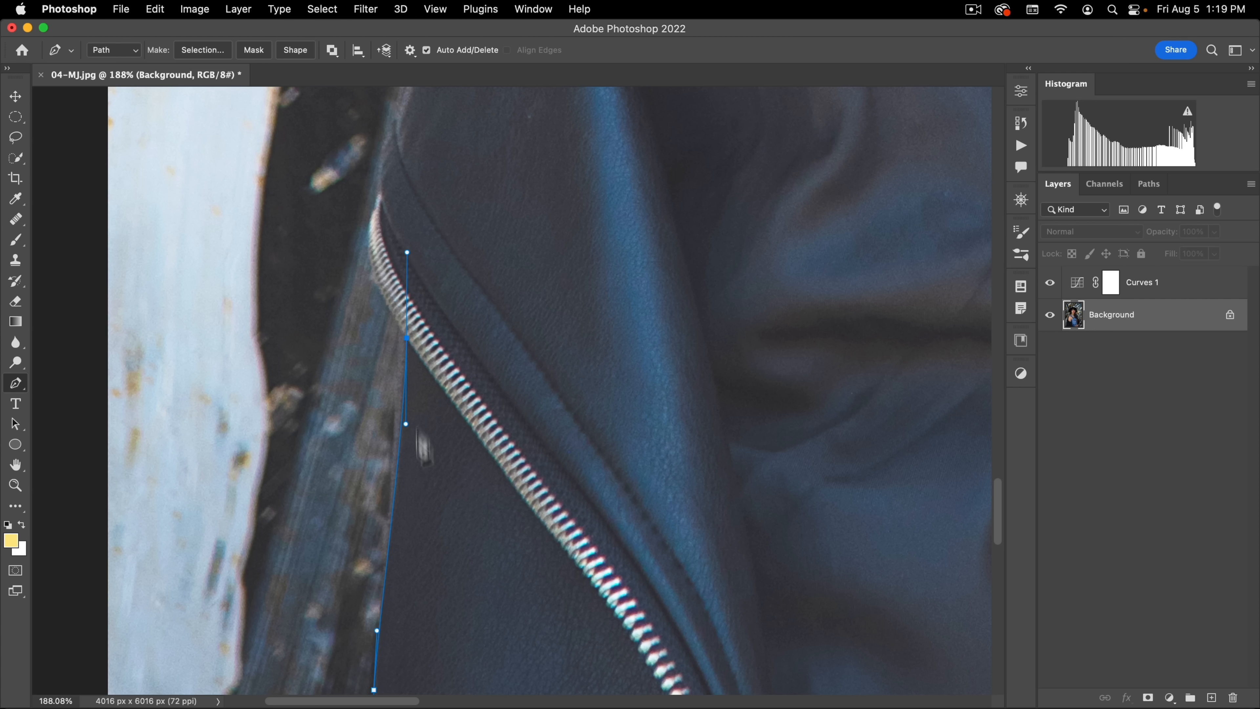
{"action": "key", "text": "super"}
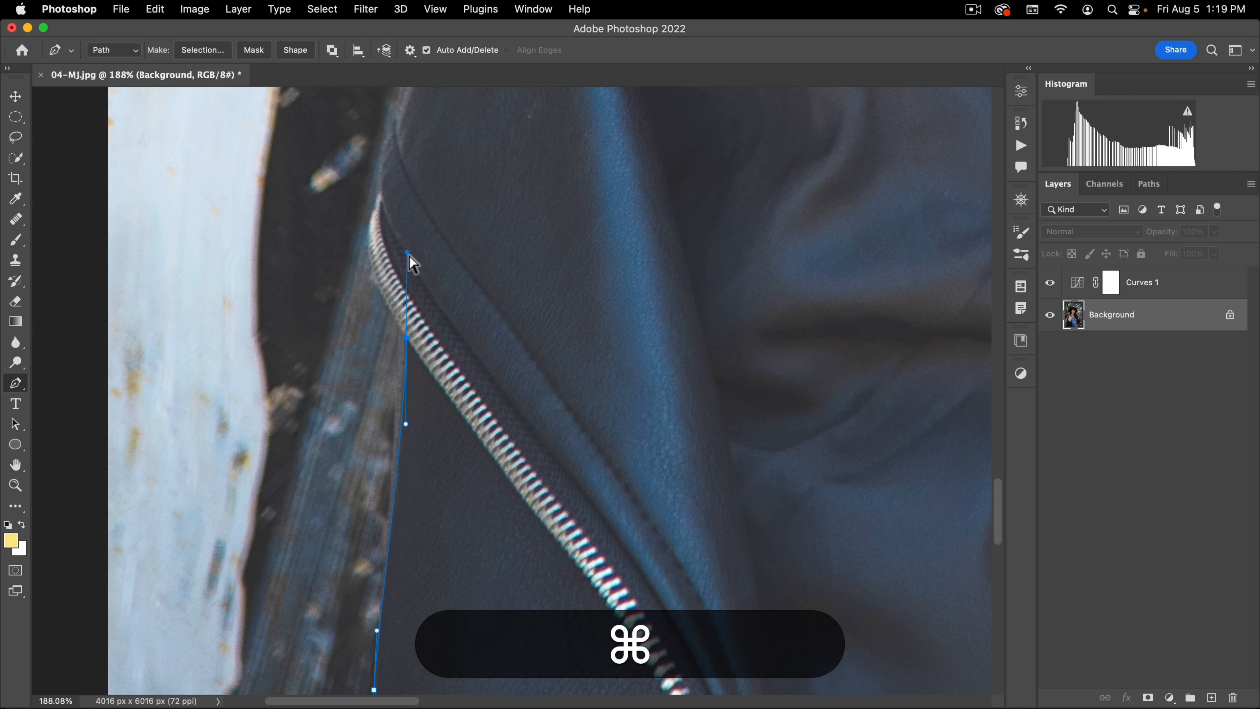
{"action": "key", "text": "alt"}
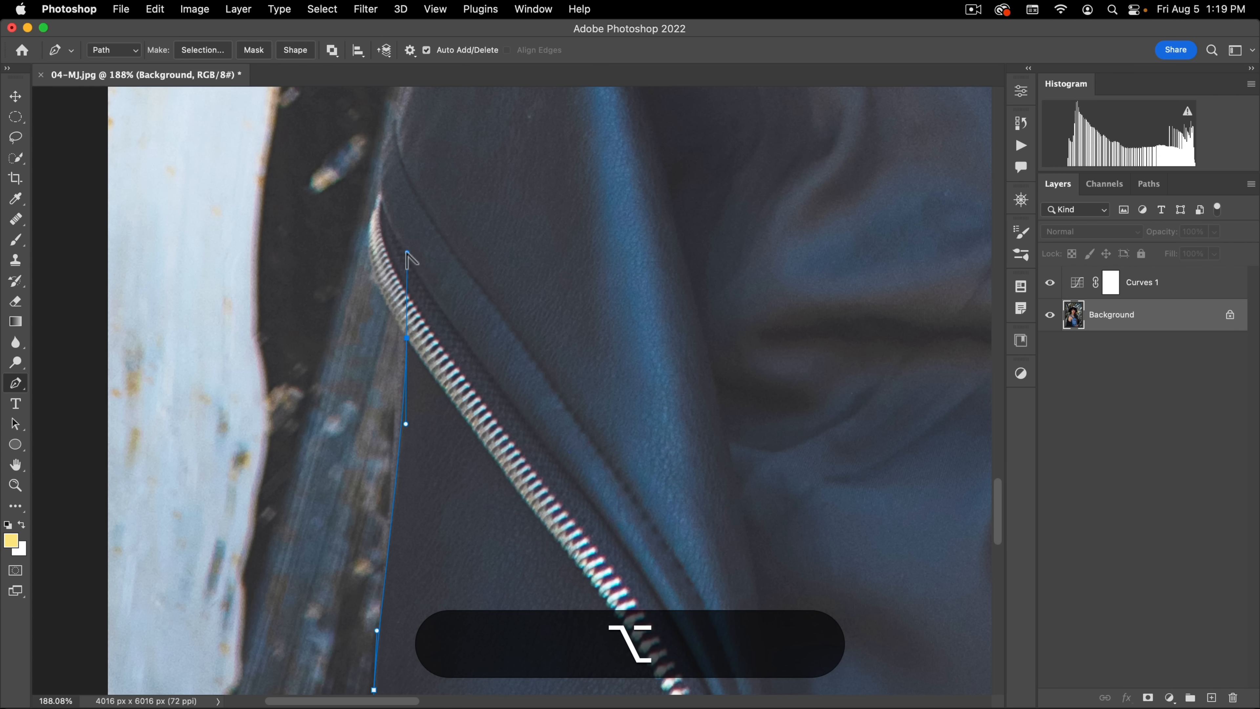
{"action": "left_click_drag", "start_coordinate": [365, 272], "coordinate": [341, 358]}
Step: Extend the path from the zipper bend up the jacket's outer edge and around the rounded tab beside the upper arm
{"action": "key", "text": "space"}
{"action": "key", "text": "super+space"}
{"action": "left_click_drag", "start_coordinate": [400, 262], "coordinate": [368, 429]}
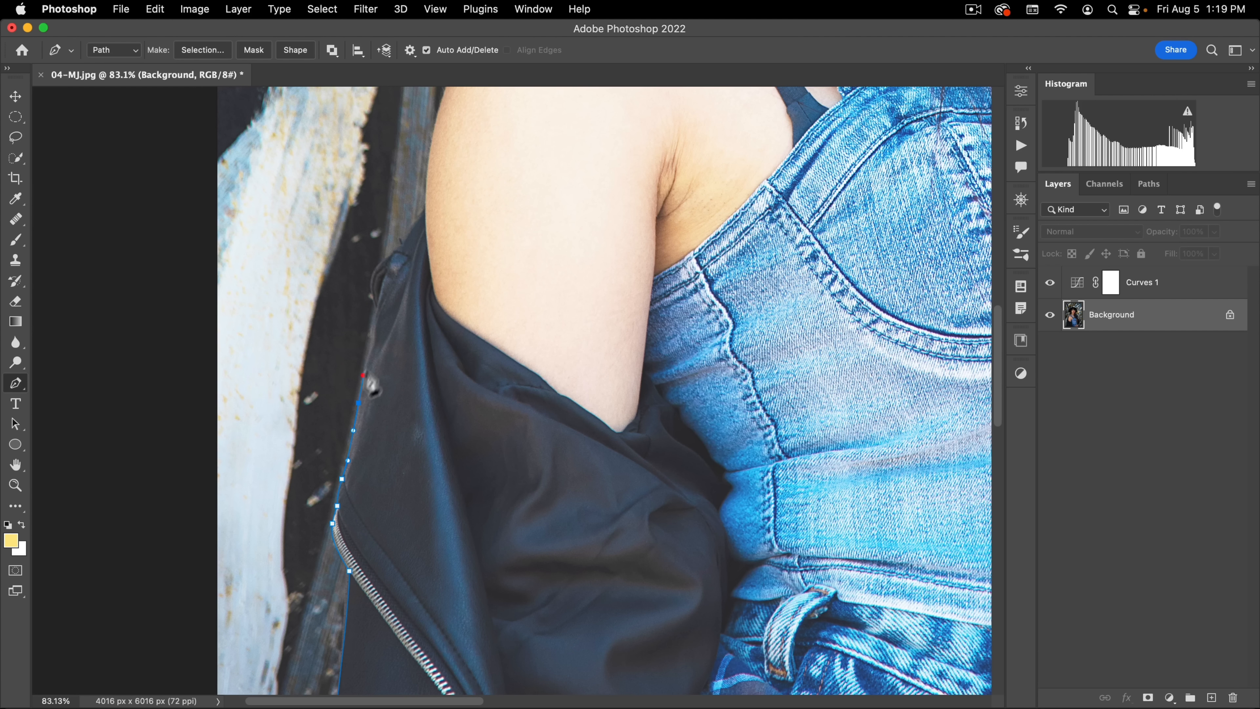
{"action": "left_click", "coordinate": [363, 374]}
{"action": "key", "text": "alt"}
{"action": "left_click_drag", "start_coordinate": [385, 287], "coordinate": [372, 279]}
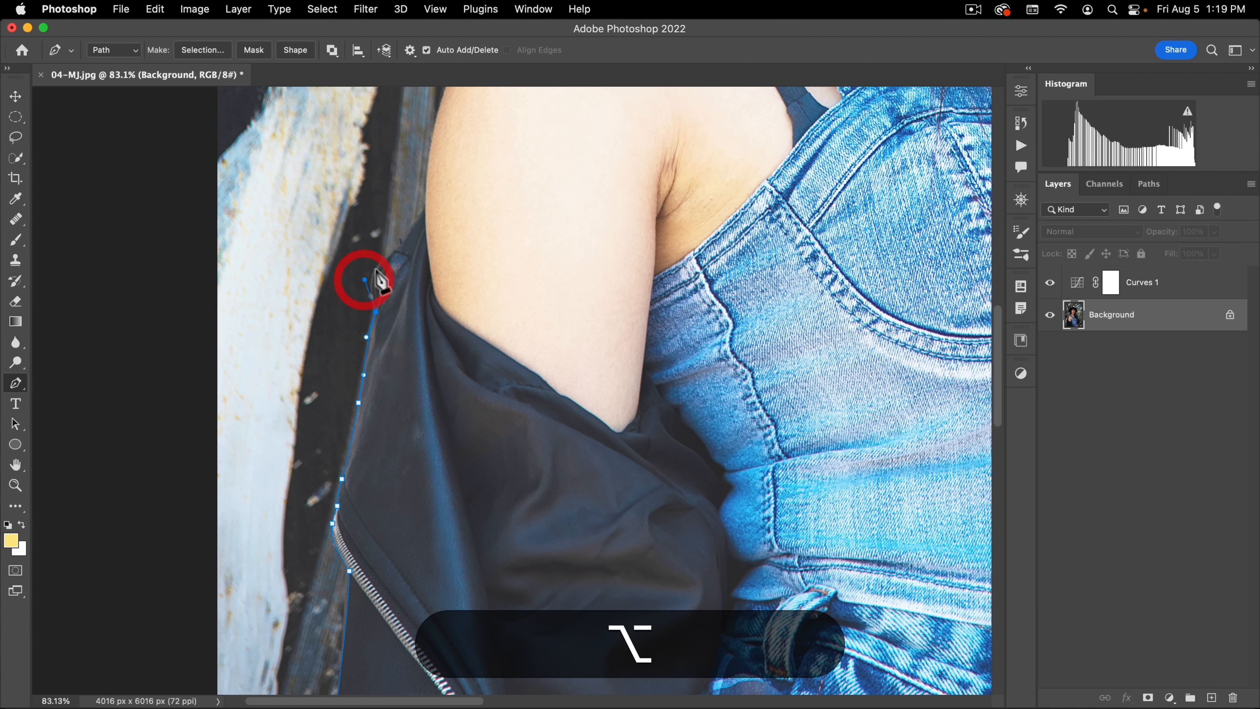
{"action": "left_click", "coordinate": [398, 248]}
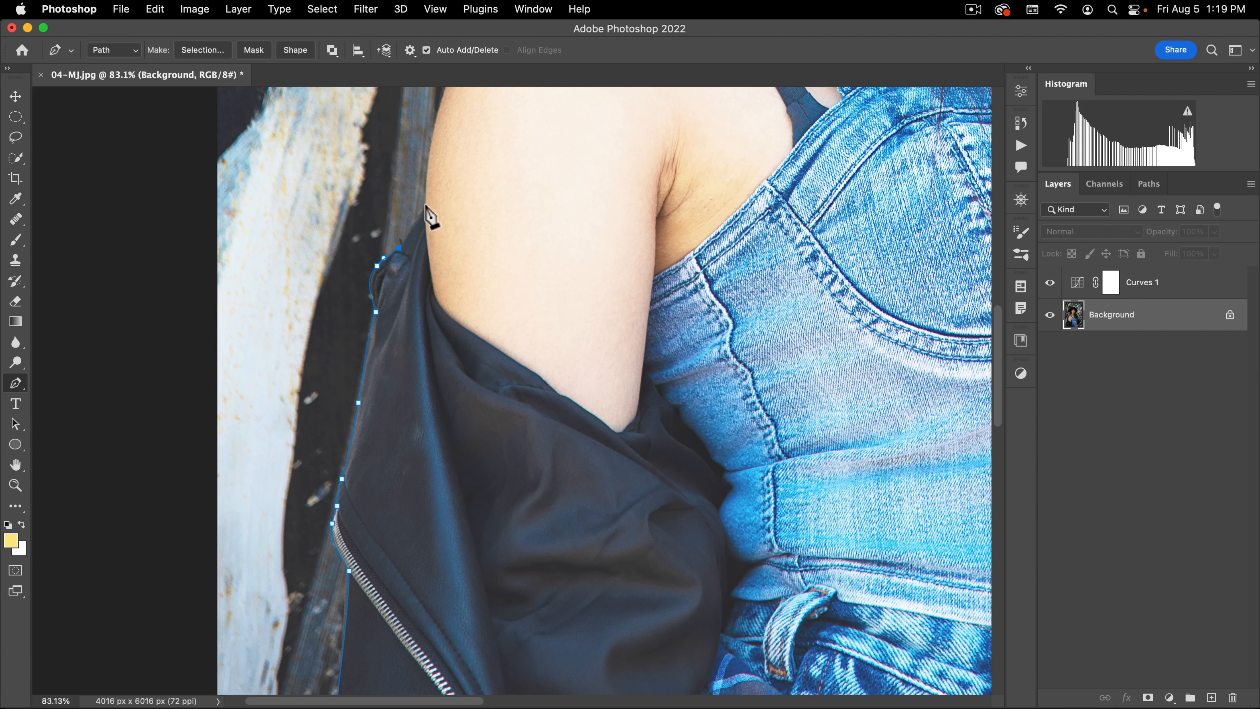
Step: Continue the path up the bare upper arm's outer edge and along the dark strap to the denim shoulder strap
{"action": "key", "text": "alt"}
{"action": "left_click_drag", "start_coordinate": [433, 193], "coordinate": [378, 493]}
{"action": "key", "text": "space"}
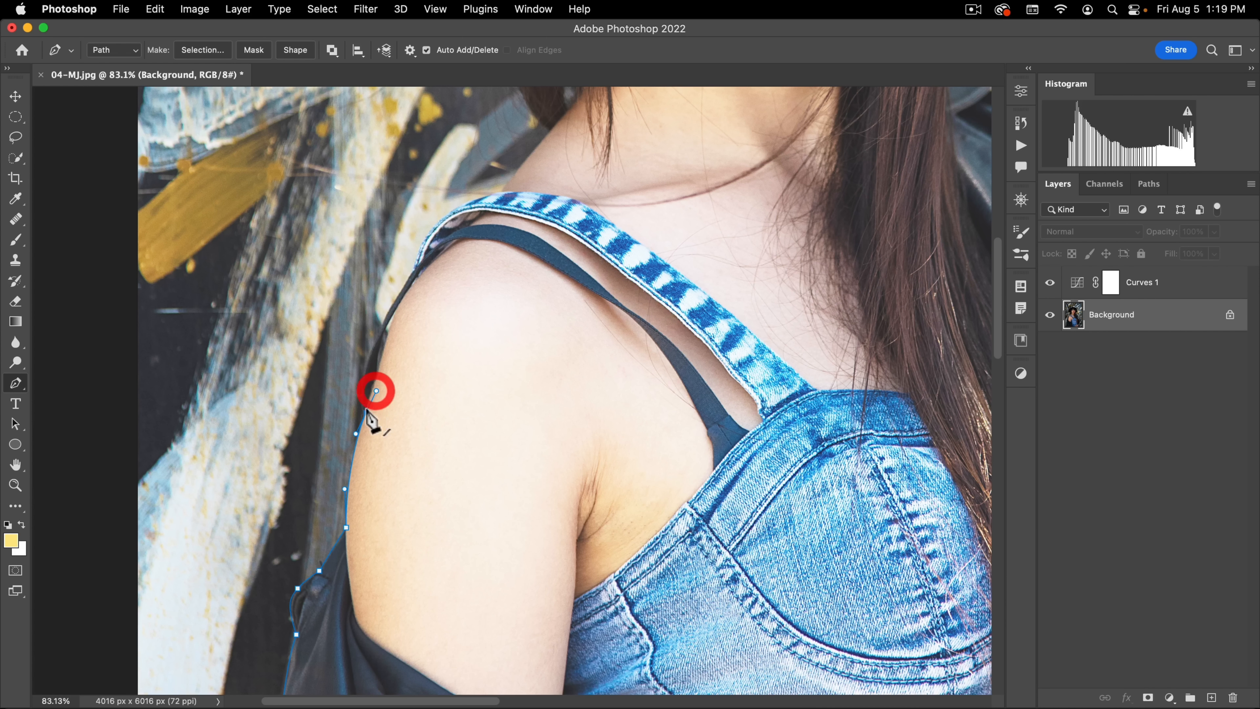
{"action": "key", "text": "alt"}
{"action": "left_click_drag", "start_coordinate": [375, 390], "coordinate": [354, 383]}
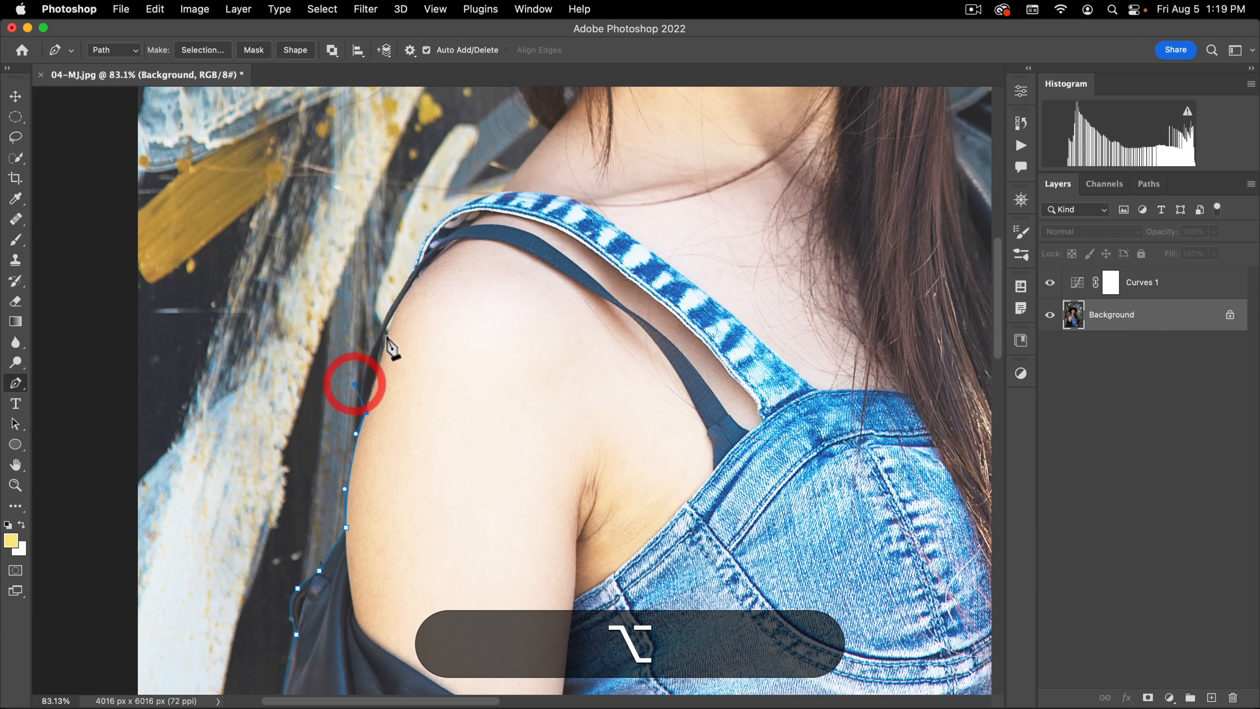
{"action": "left_click_drag", "start_coordinate": [377, 337], "coordinate": [386, 397]}
{"action": "key", "text": "space"}
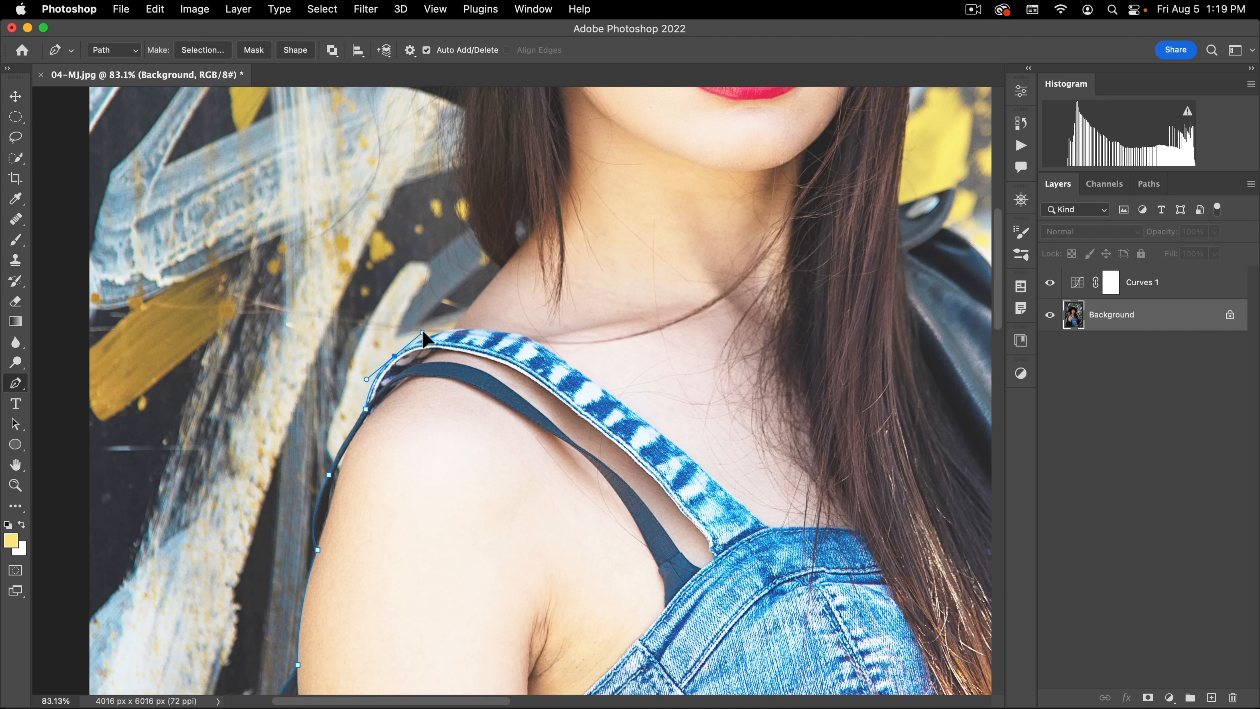
Step: Trace over the denim strap, up the neck and along the hair to the hat brim, adjusting and breaking the last anchor's handles
{"action": "left_click_drag", "start_coordinate": [423, 331], "coordinate": [423, 331]}
{"action": "left_click", "coordinate": [452, 330]}
{"action": "left_click_drag", "start_coordinate": [527, 248], "coordinate": [472, 363]}
{"action": "left_click", "coordinate": [501, 269], "text": "alt"}
{"action": "left_click_drag", "start_coordinate": [422, 240], "coordinate": [431, 197]}
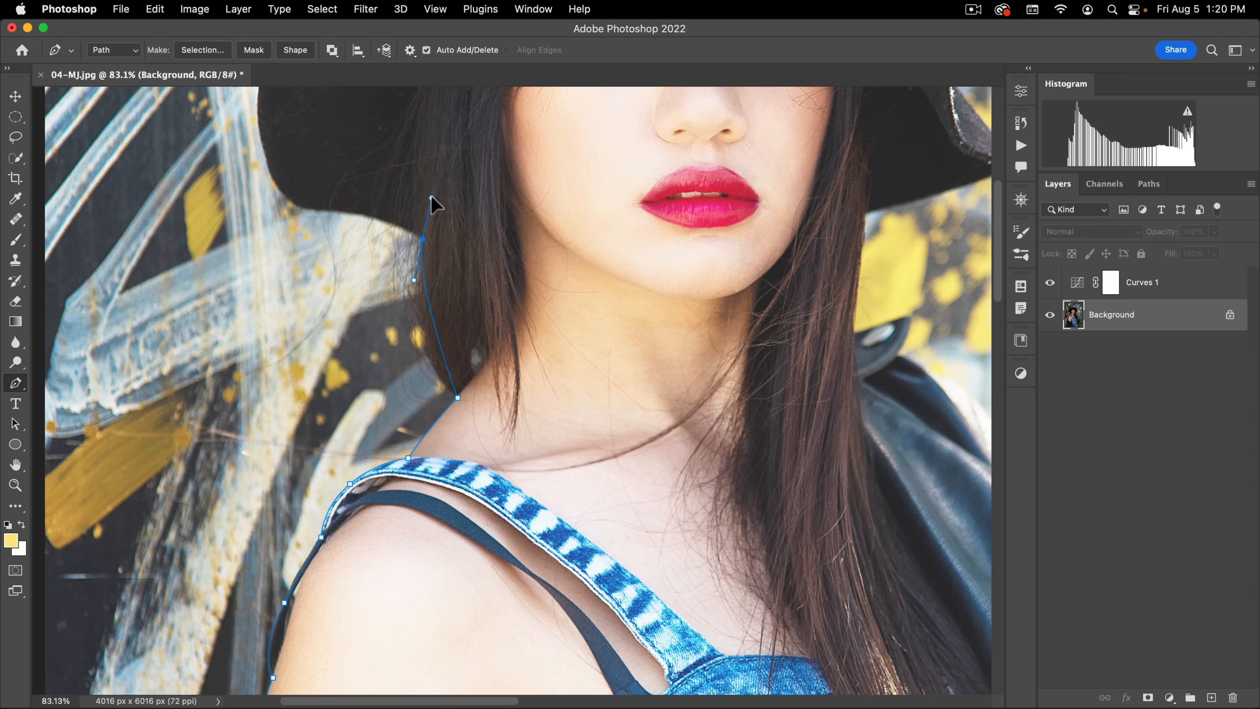
{"action": "key", "text": "super"}
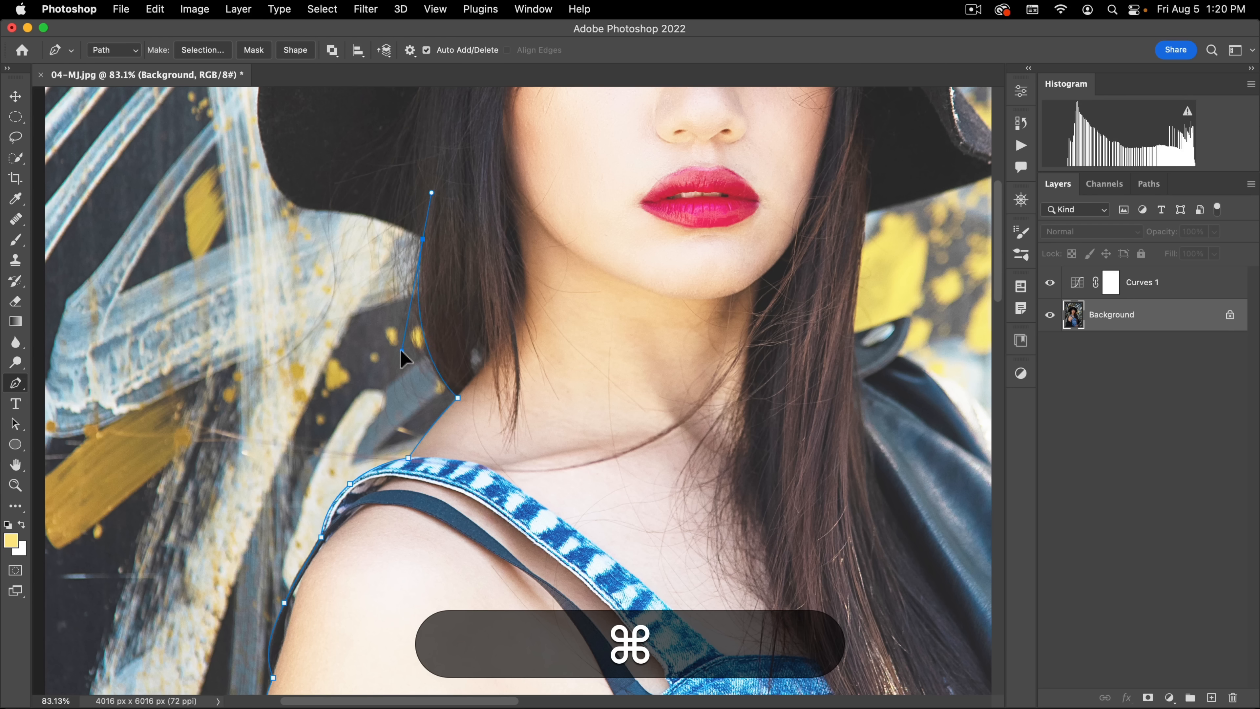
{"action": "left_click", "coordinate": [400, 348], "text": "super"}
{"action": "left_click", "coordinate": [423, 239], "text": "alt"}
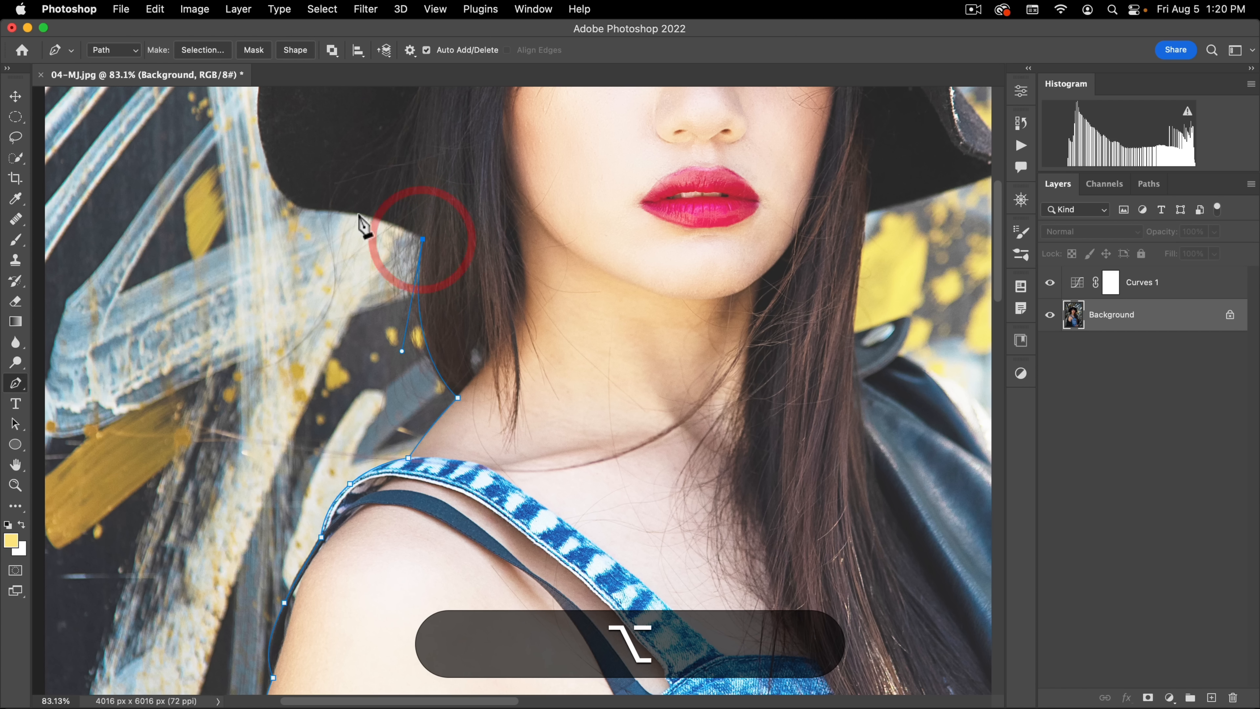
Step: Run the path along the brim's underside and up its outer curve to where the brim meets the hat's crown
{"action": "left_click_drag", "start_coordinate": [358, 214], "coordinate": [319, 210]}
{"action": "left_click_drag", "start_coordinate": [269, 143], "coordinate": [298, 405]}
{"action": "left_click_drag", "start_coordinate": [282, 331], "coordinate": [303, 297]}
{"action": "left_click_drag", "start_coordinate": [346, 234], "coordinate": [236, 457]}
{"action": "left_click_drag", "start_coordinate": [332, 368], "coordinate": [342, 358]}
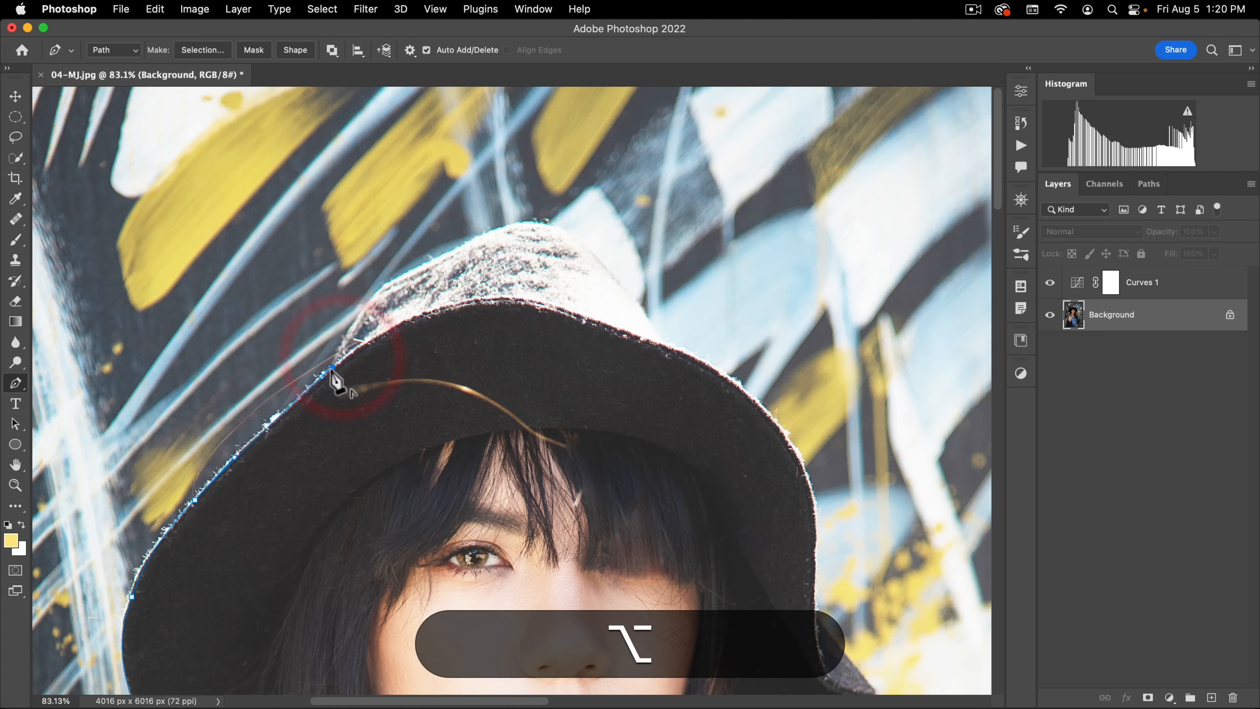
Step: Trace the path over the hat's crown and down the opposite side of the brim
{"action": "left_click_drag", "start_coordinate": [377, 291], "coordinate": [397, 272]}
{"action": "left_click_drag", "start_coordinate": [463, 246], "coordinate": [570, 234]}
{"action": "left_click_drag", "start_coordinate": [619, 281], "coordinate": [670, 353]}
{"action": "left_click", "coordinate": [662, 340], "text": "alt"}
{"action": "left_click_drag", "start_coordinate": [743, 387], "coordinate": [767, 411]}
{"action": "left_click_drag", "start_coordinate": [814, 499], "coordinate": [820, 546]}
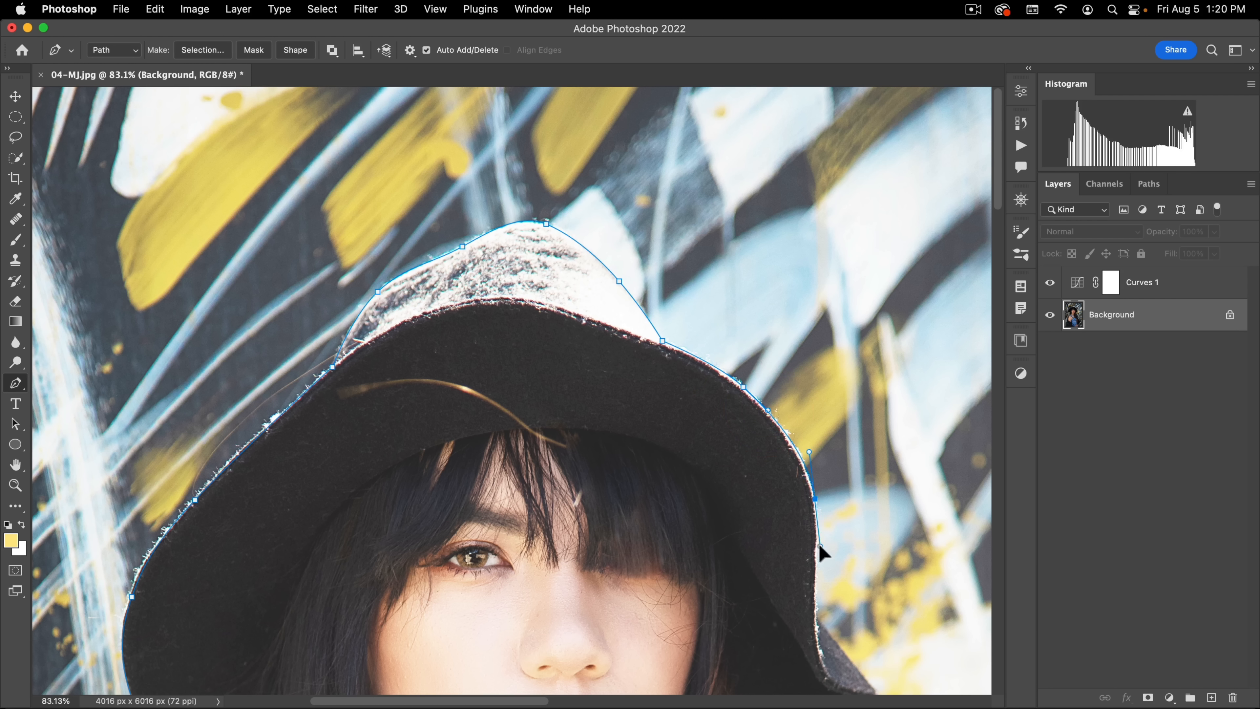
Step: Carry the path around the brim's pointed corner, down the long hair and around the tip of the jacket collar
{"action": "left_click_drag", "start_coordinate": [816, 590], "coordinate": [707, 309]}
{"action": "left_click", "coordinate": [708, 336], "text": "alt"}
{"action": "left_click_drag", "start_coordinate": [750, 383], "coordinate": [768, 405]}
{"action": "left_click_drag", "start_coordinate": [760, 423], "coordinate": [747, 427]}
{"action": "left_click_drag", "start_coordinate": [648, 506], "coordinate": [591, 232]}
{"action": "left_click", "coordinate": [553, 312], "text": "alt"}
{"action": "left_click_drag", "start_coordinate": [603, 296], "coordinate": [615, 294]}
{"action": "left_click_drag", "start_coordinate": [609, 308], "coordinate": [605, 316]}
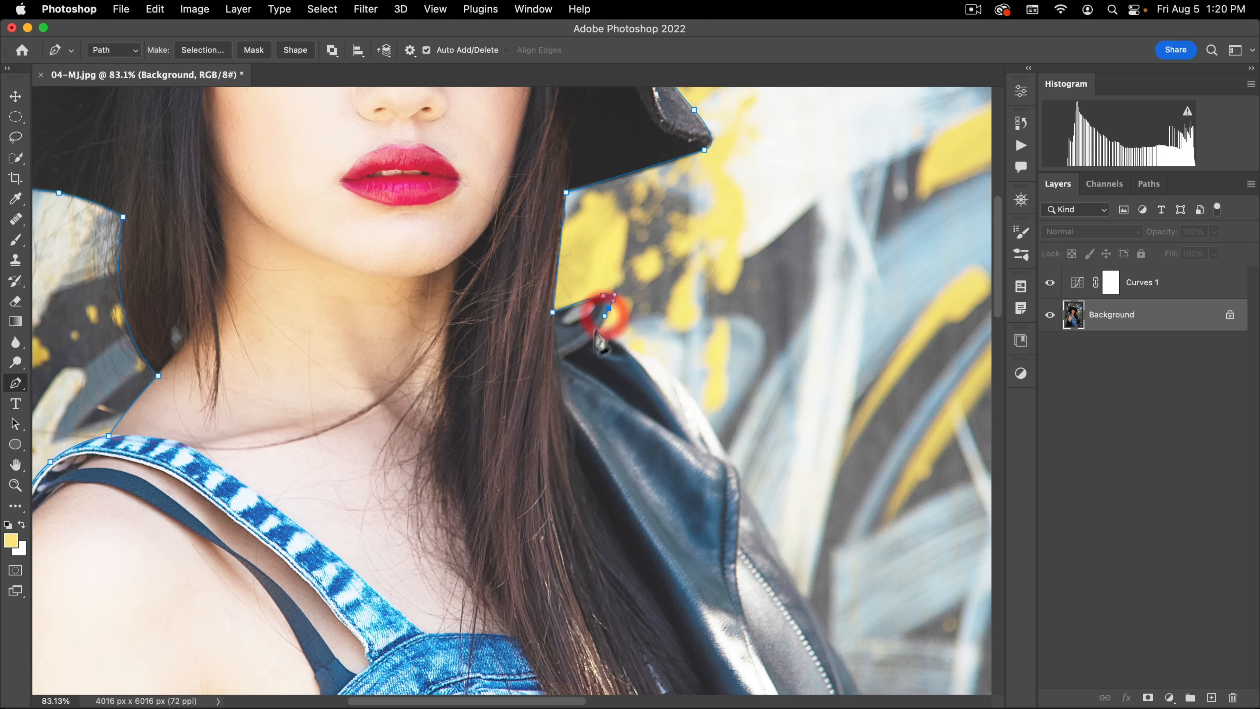
Step: Follow the leather jacket's outer edge with the path from the collar over the shoulder and down the upper sleeve
{"action": "left_click_drag", "start_coordinate": [677, 389], "coordinate": [710, 421]}
{"action": "left_click_drag", "start_coordinate": [730, 463], "coordinate": [744, 484]}
{"action": "left_click_drag", "start_coordinate": [743, 464], "coordinate": [666, 239]}
{"action": "left_click_drag", "start_coordinate": [802, 505], "coordinate": [816, 527]}
{"action": "left_click_drag", "start_coordinate": [869, 535], "coordinate": [733, 242]}
{"action": "left_click_drag", "start_coordinate": [731, 313], "coordinate": [745, 343]}
{"action": "left_click", "coordinate": [751, 362]}
Step: Trace the path around the bent elbow and down the sleeve to the photo's lower border
{"action": "left_click_drag", "start_coordinate": [790, 416], "coordinate": [763, 264]}
{"action": "left_click_drag", "start_coordinate": [767, 279], "coordinate": [769, 293]}
{"action": "left_click_drag", "start_coordinate": [766, 347], "coordinate": [775, 399]}
{"action": "left_click_drag", "start_coordinate": [749, 451], "coordinate": [716, 504]}
{"action": "left_click_drag", "start_coordinate": [705, 523], "coordinate": [702, 537]}
{"action": "left_click_drag", "start_coordinate": [666, 578], "coordinate": [623, 649]}
{"action": "left_click", "coordinate": [607, 667]}
{"action": "left_click_drag", "start_coordinate": [563, 565], "coordinate": [488, 599]}
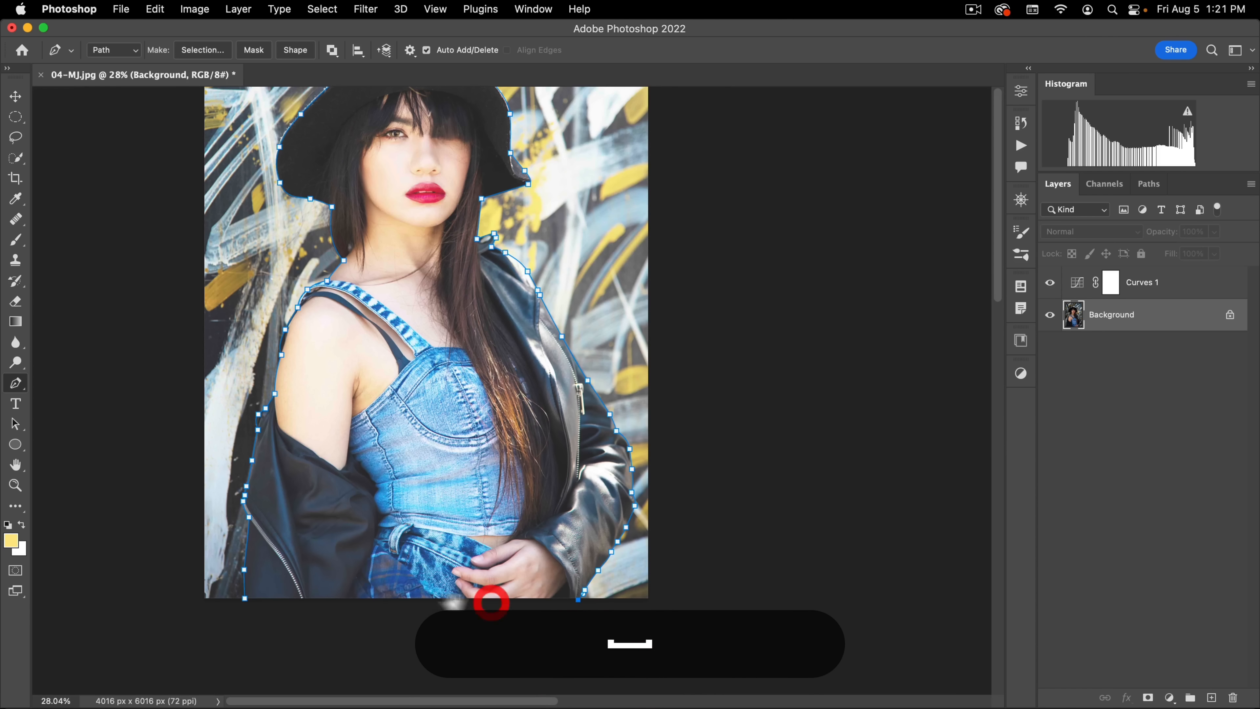
Step: Close the path at its starting anchor on the lower border and delete the Curves adjustment layer
{"action": "left_click", "coordinate": [244, 598]}
{"action": "left_click_drag", "start_coordinate": [251, 613], "coordinate": [282, 682]}
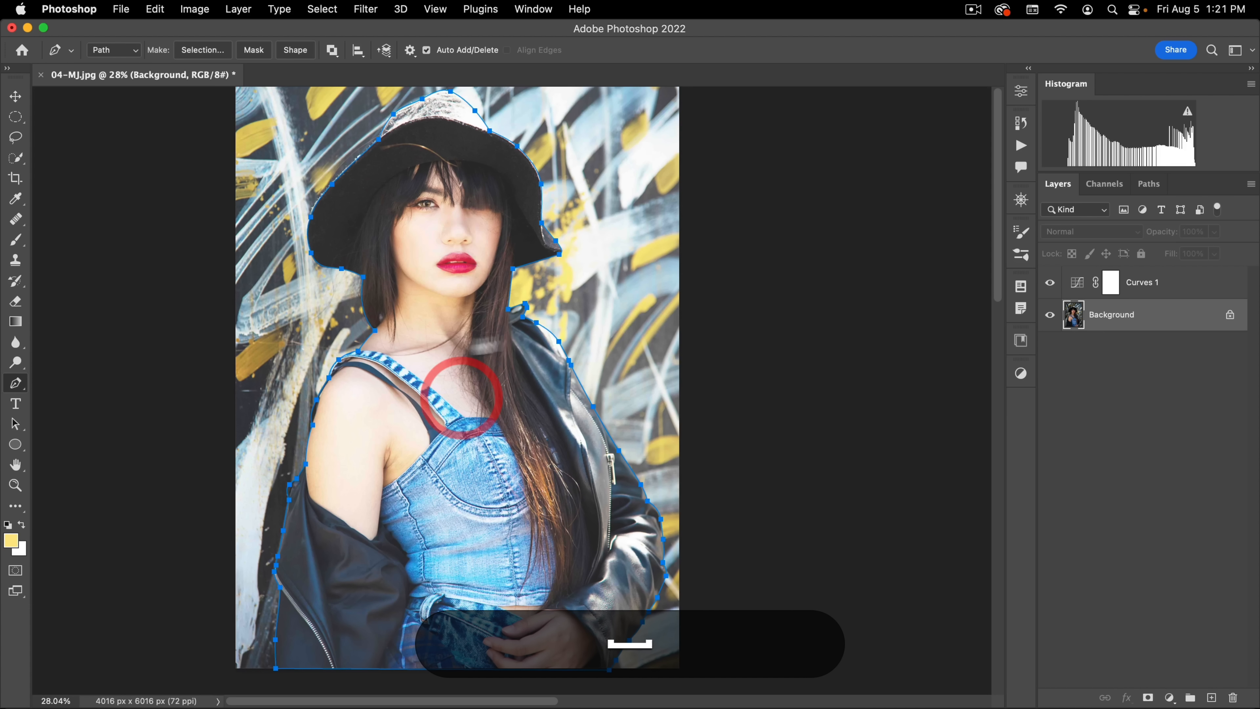
{"action": "left_click_drag", "start_coordinate": [1076, 287], "coordinate": [1230, 696]}
Step: Convert the closed path into a new anti-aliased selection with a 0.5-pixel feather radius
{"action": "right_click", "coordinate": [485, 193]}
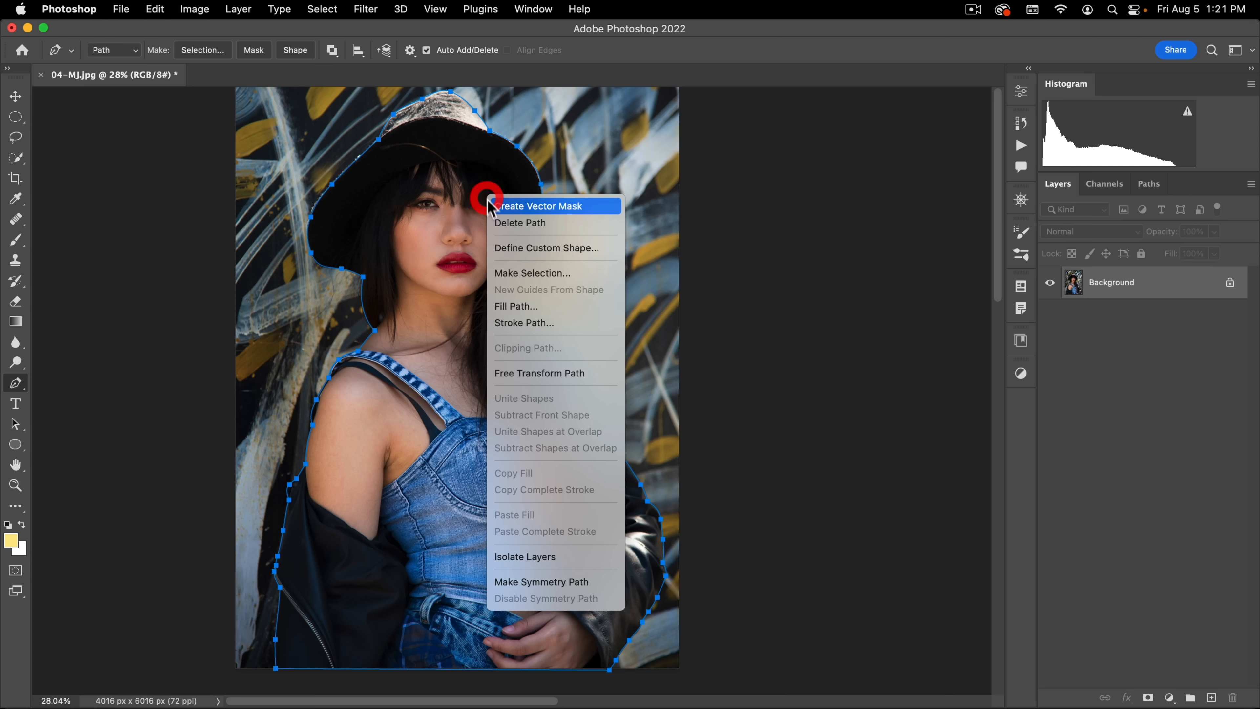
{"action": "left_click", "coordinate": [516, 273]}
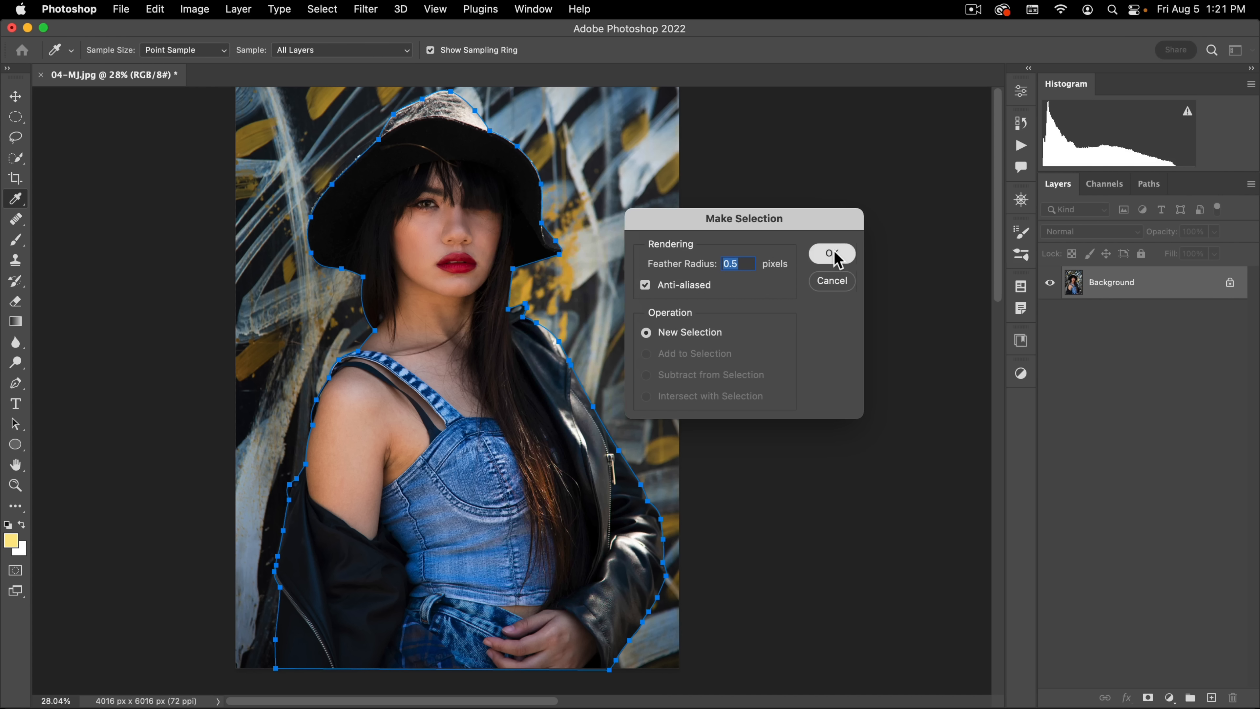
{"action": "left_click", "coordinate": [833, 253]}
{"action": "left_click", "coordinate": [15, 382]}
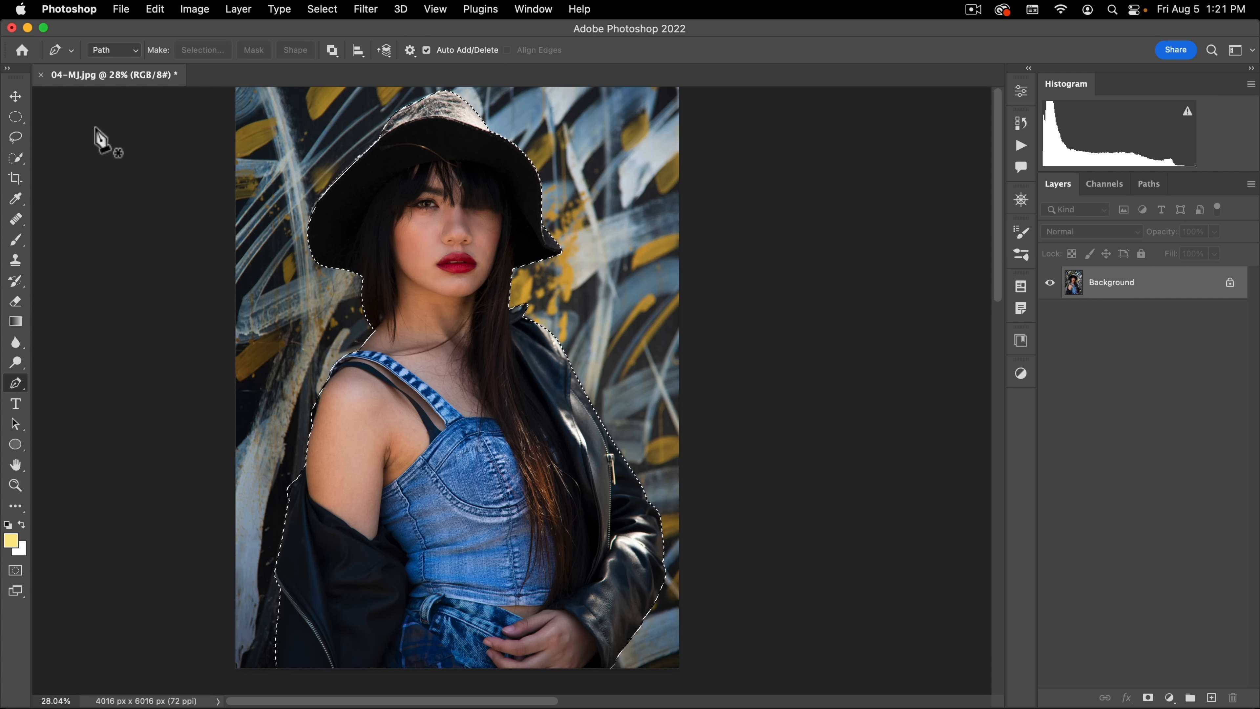
Step: Open the selection in Select and Mask, set the global Feather to 2.0 px and preview the cutout over green
{"action": "left_click", "coordinate": [318, 9]}
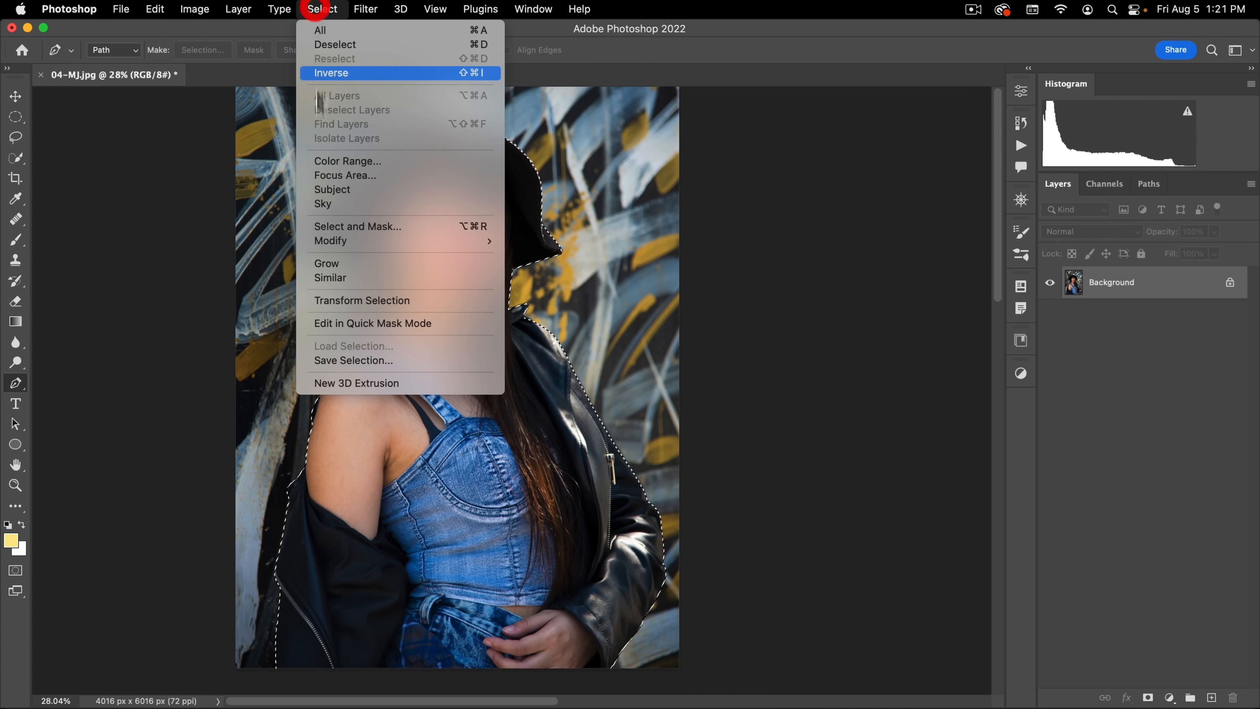
{"action": "left_click", "coordinate": [323, 225]}
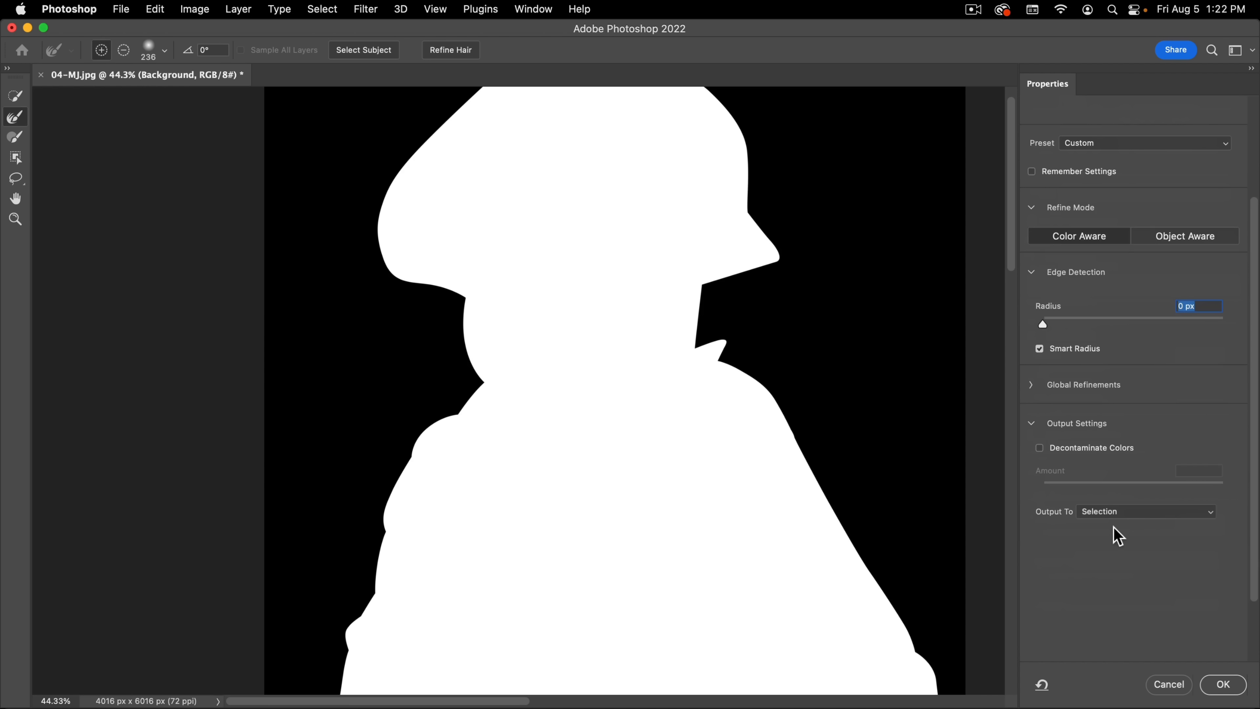
{"action": "scroll", "coordinate": [1114, 532], "scroll_direction": "down", "scroll_amount": 1}
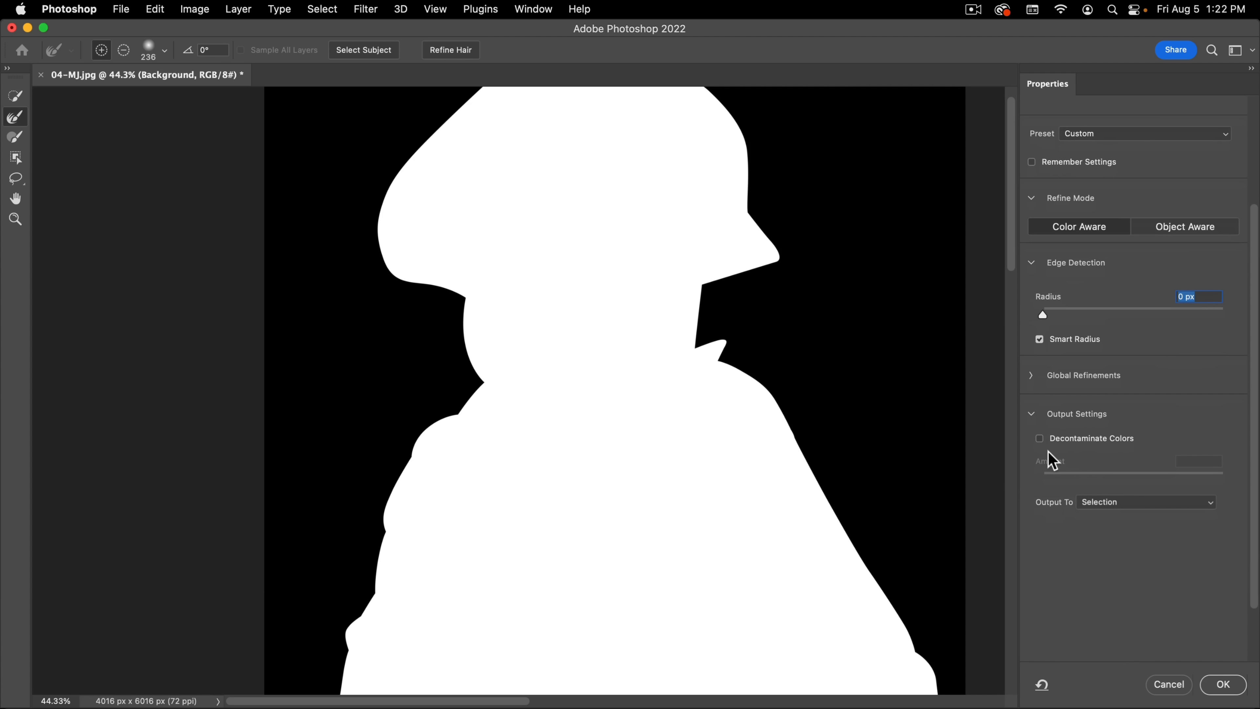
{"action": "left_click", "coordinate": [1033, 376]}
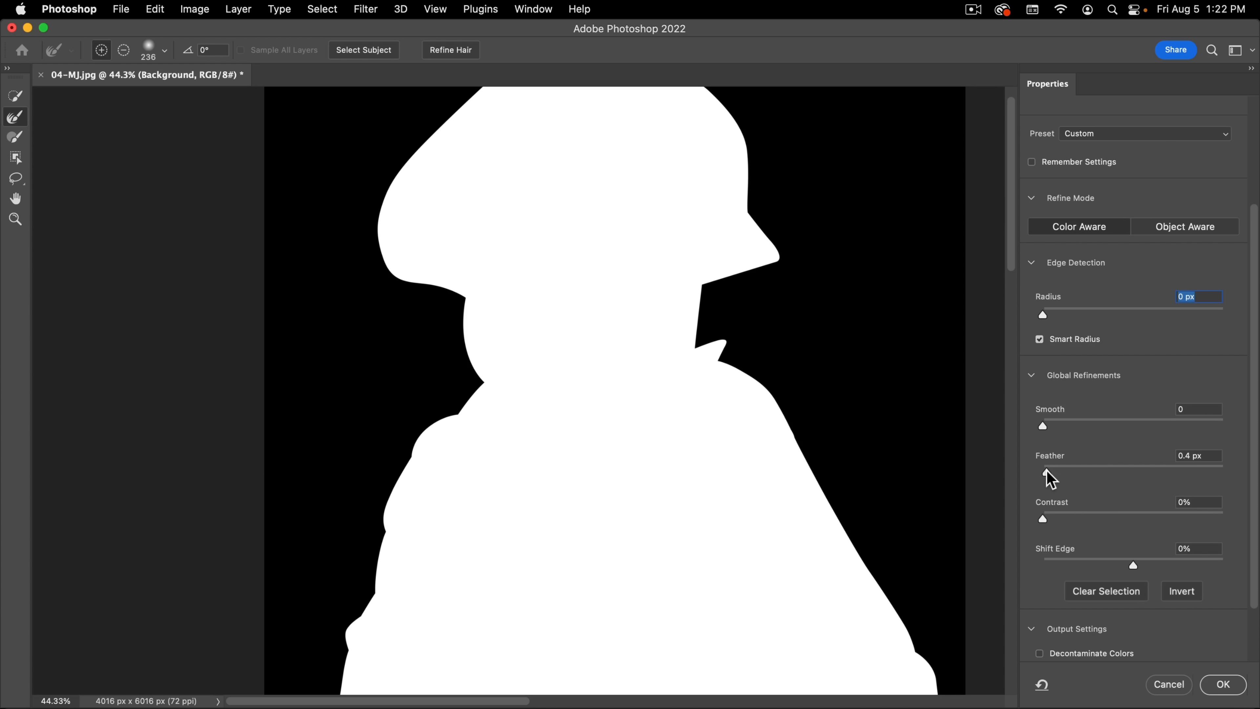
{"action": "left_click_drag", "start_coordinate": [1044, 470], "coordinate": [1062, 467]}
{"action": "key", "text": "v"}
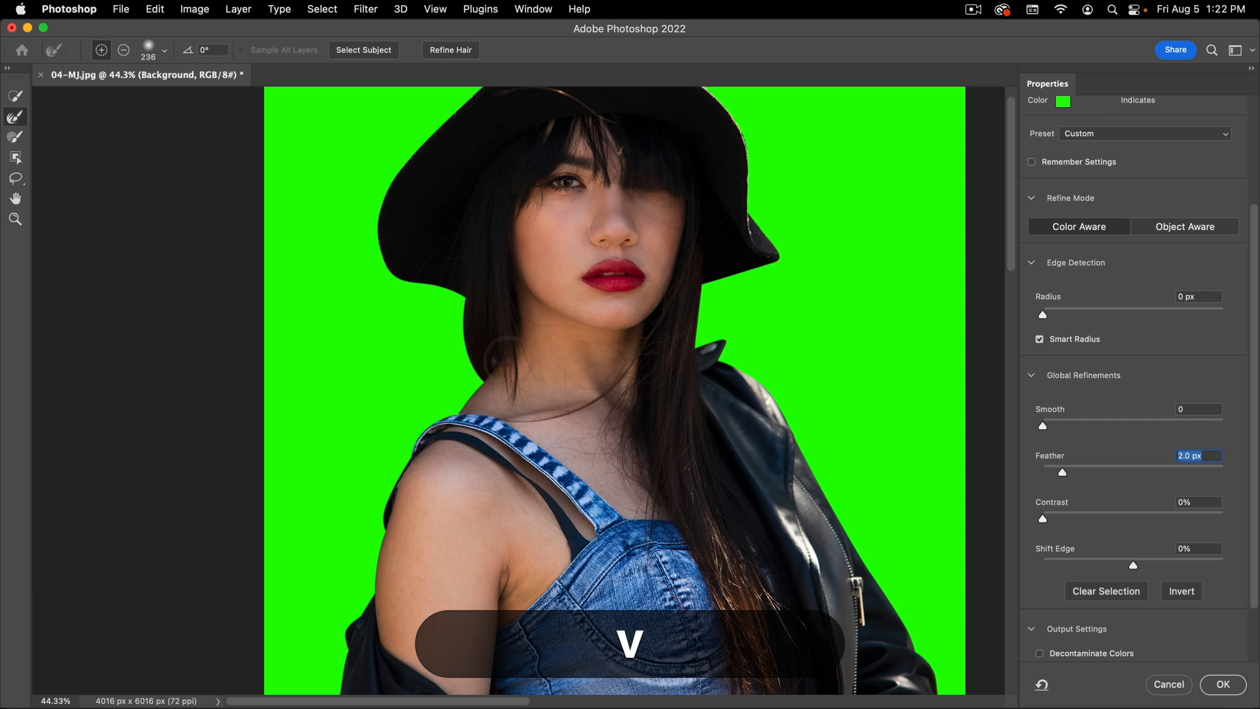
Step: Resize the Refine Edge Brush and paint along the hair edges on both sides of the neck
{"action": "left_click_drag", "start_coordinate": [522, 317], "coordinate": [533, 390]}
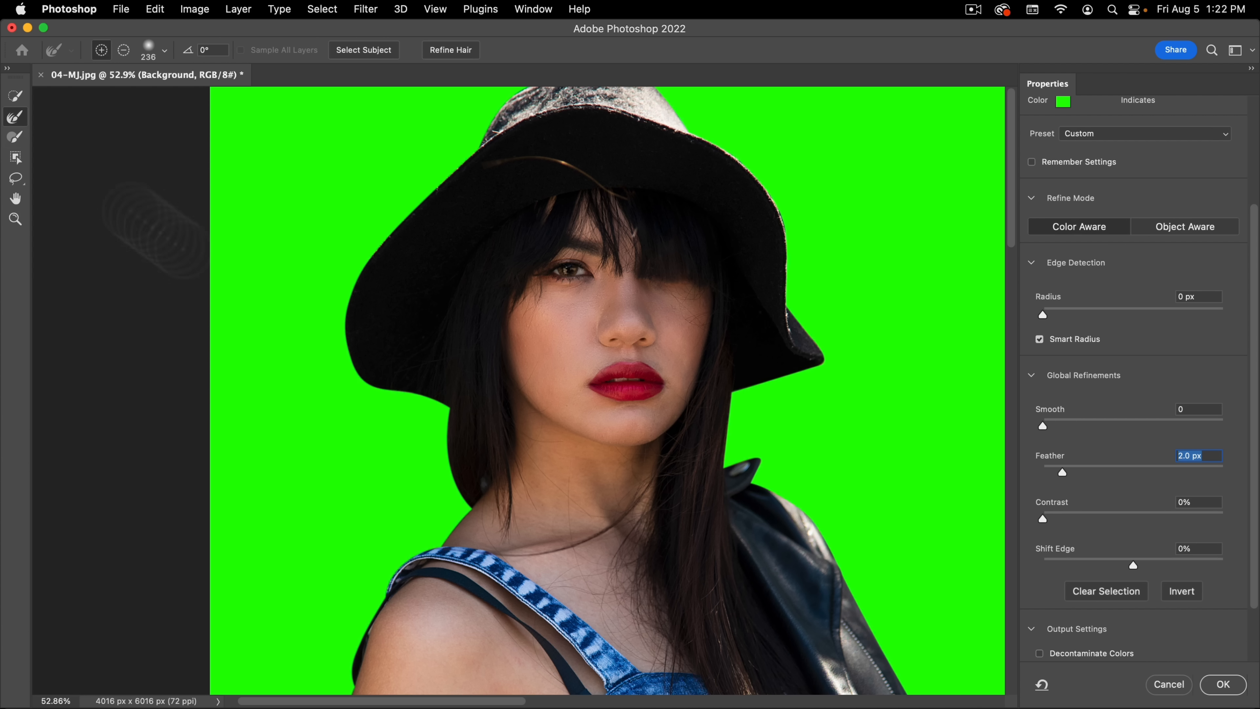
{"action": "left_click_drag", "start_coordinate": [450, 462], "coordinate": [418, 469]}
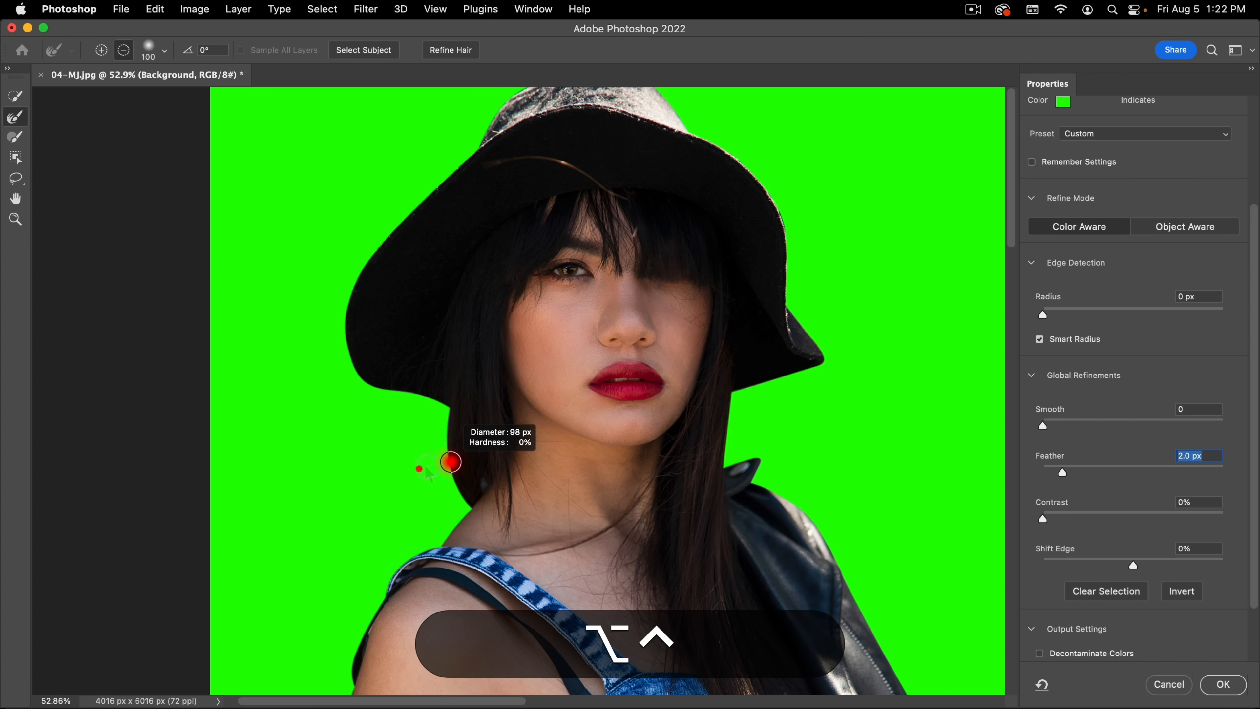
{"action": "mouse_move", "coordinate": [465, 420]}
{"action": "left_mouse_down"}
{"action": "mouse_move", "coordinate": [479, 620]}
{"action": "mouse_move", "coordinate": [487, 550]}
{"action": "left_mouse_up"}
{"action": "left_click_drag", "start_coordinate": [458, 320], "coordinate": [481, 606]}
{"action": "mouse_move", "coordinate": [451, 407]}
{"action": "left_mouse_down"}
{"action": "mouse_move", "coordinate": [426, 408]}
{"action": "mouse_move", "coordinate": [449, 425]}
{"action": "mouse_move", "coordinate": [465, 497]}
{"action": "mouse_move", "coordinate": [436, 493]}
{"action": "left_mouse_up"}
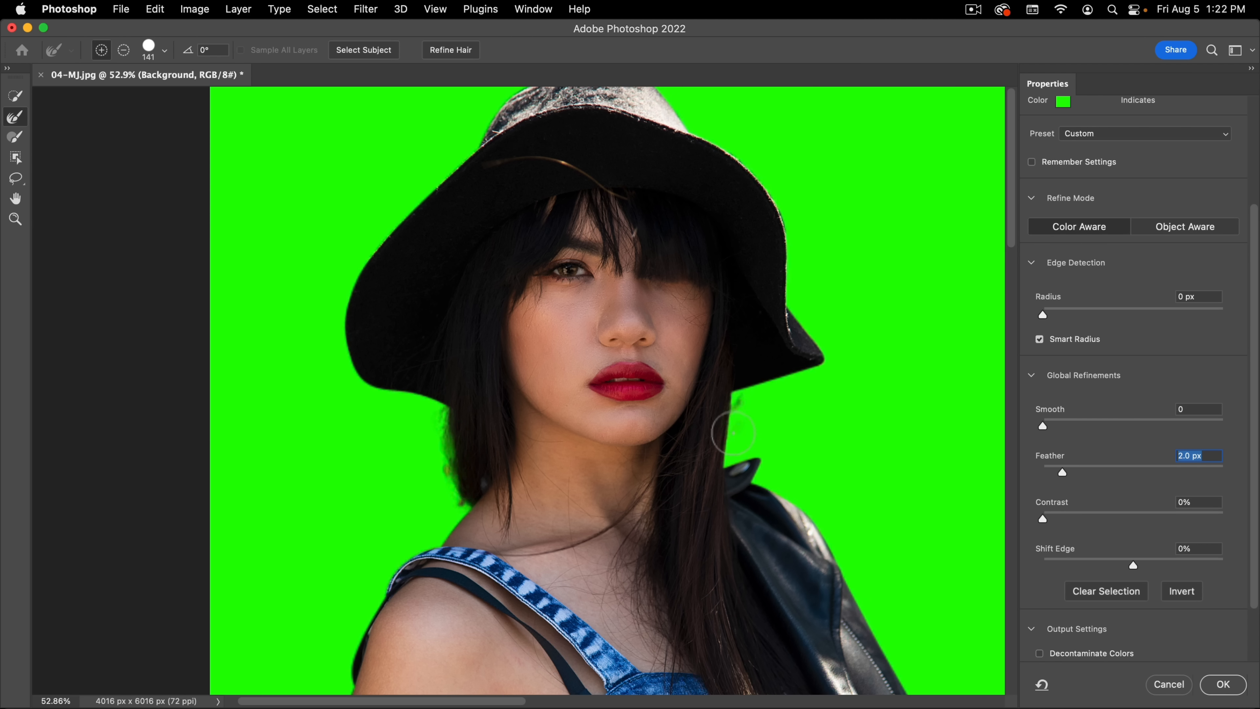
{"action": "left_click_drag", "start_coordinate": [727, 454], "coordinate": [725, 449]}
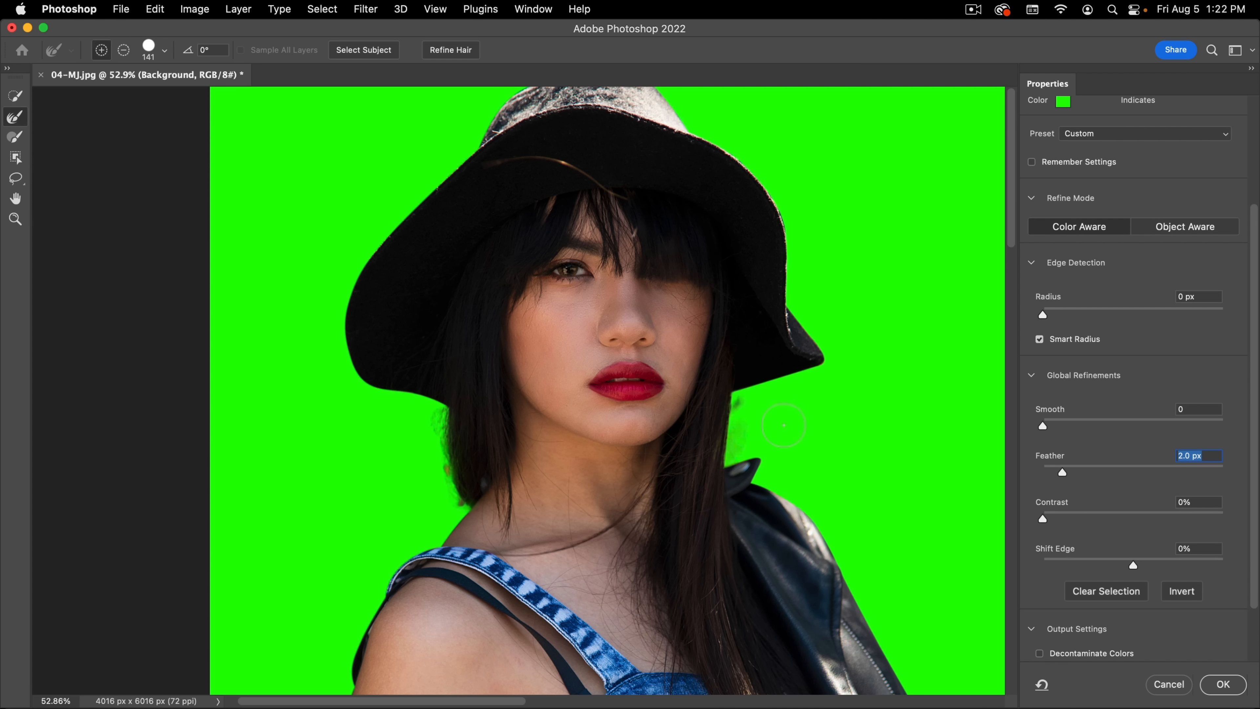
Step: Refine the hair edge just below the hat brim on the bare-shoulder side with the Refine Edge Brush
{"action": "left_click_drag", "start_coordinate": [509, 437], "coordinate": [413, 422]}
{"action": "left_click", "coordinate": [413, 422]}
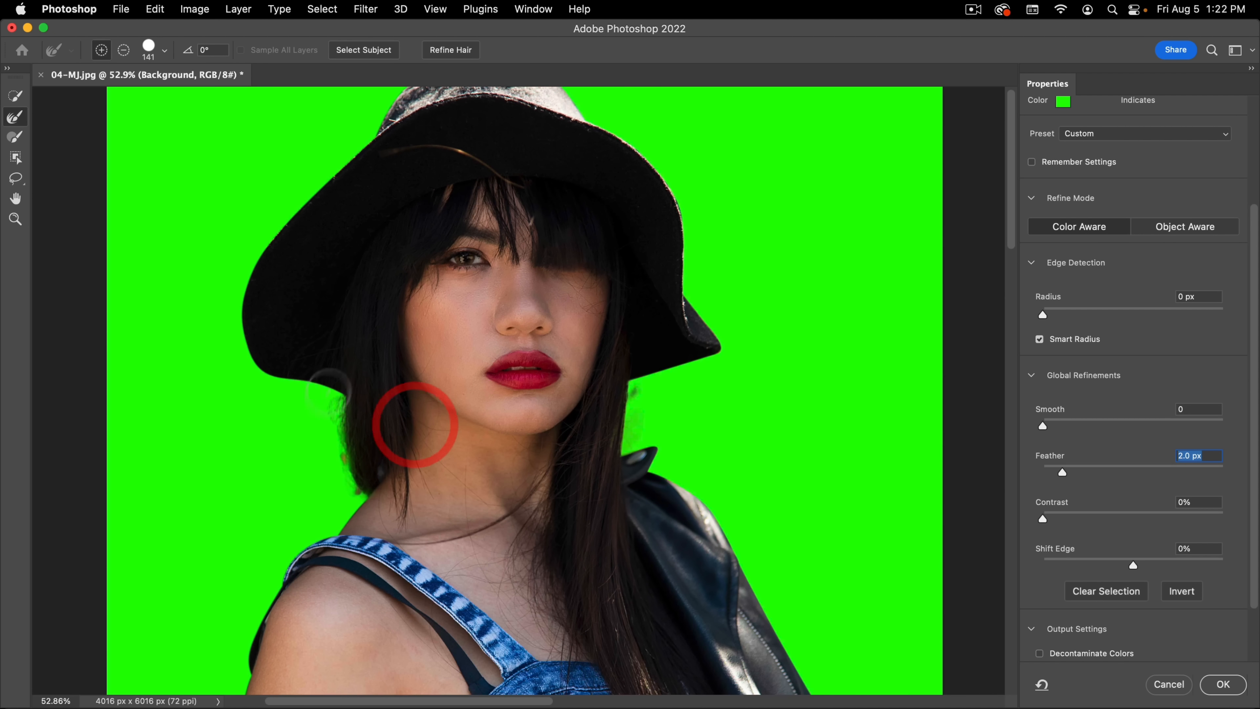
{"action": "left_click_drag", "start_coordinate": [338, 474], "coordinate": [397, 406]}
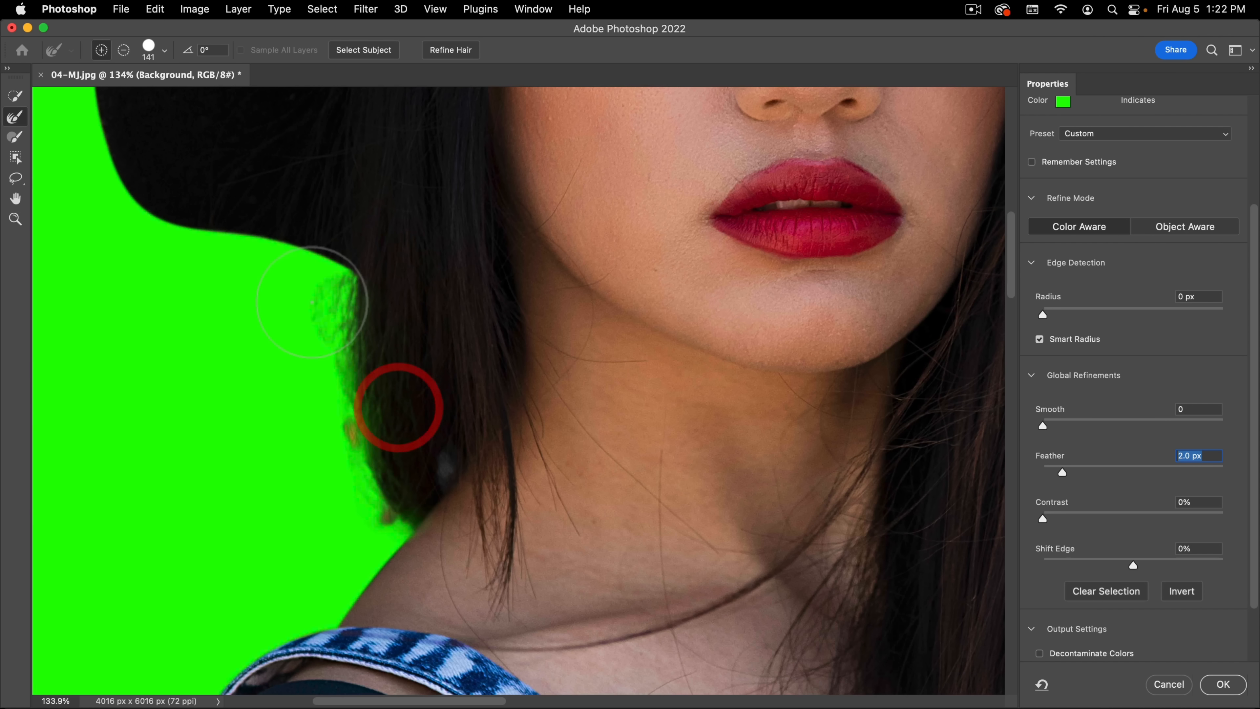
{"action": "mouse_move", "coordinate": [317, 295]}
{"action": "left_mouse_down"}
{"action": "mouse_move", "coordinate": [323, 281]}
{"action": "mouse_move", "coordinate": [329, 306]}
{"action": "left_mouse_up"}
{"action": "left_click_drag", "start_coordinate": [305, 397], "coordinate": [360, 301]}
{"action": "left_click", "coordinate": [360, 301]}
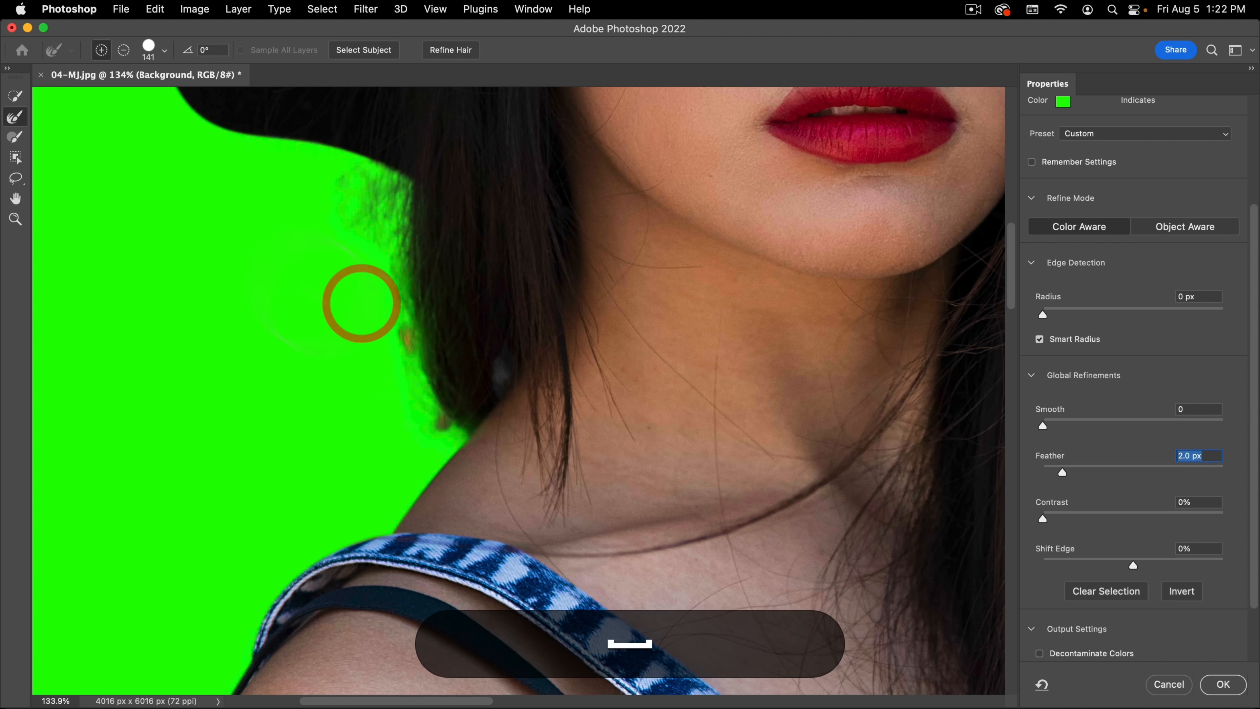
Step: Switch to the Brush tool in subtract mode and paint away the background remnants beside the hair on the bare-shoulder side
{"action": "left_click", "coordinate": [15, 137]}
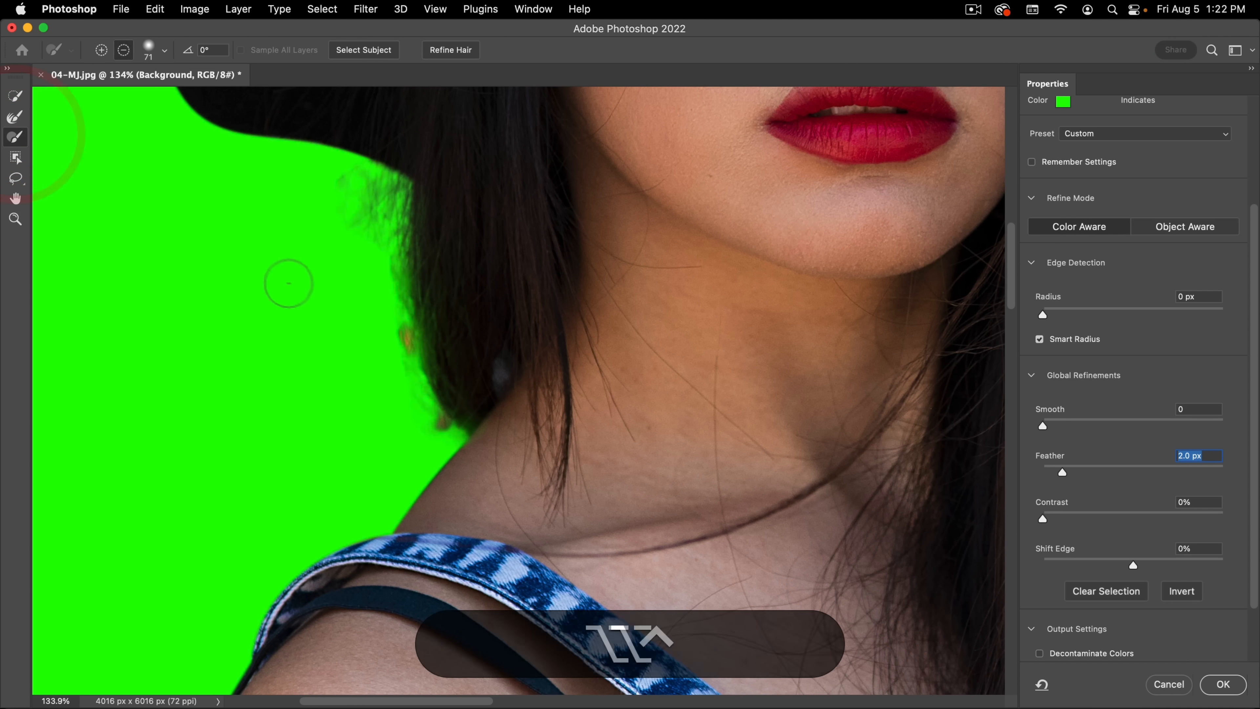
{"action": "left_click_drag", "start_coordinate": [283, 281], "coordinate": [337, 270]}
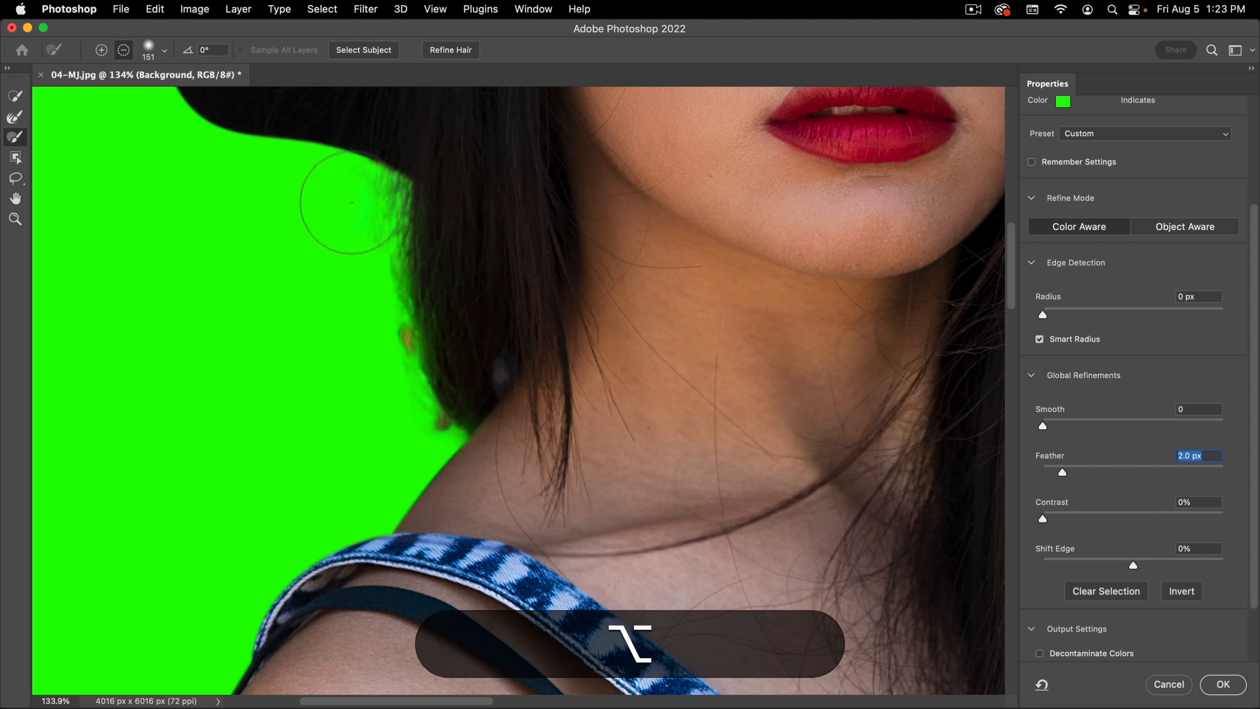
{"action": "left_click_drag", "start_coordinate": [368, 351], "coordinate": [324, 357]}
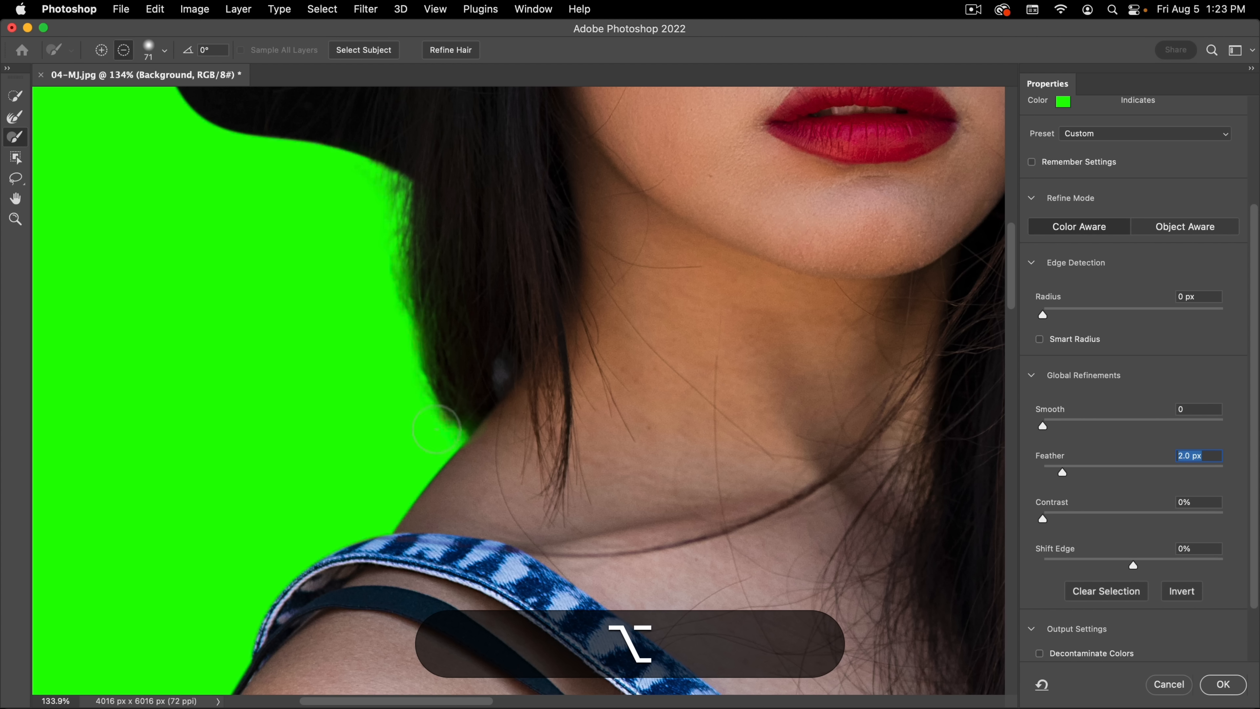
Step: Paint away the background remnants between the long hair and the jacket collar, and output the refined result as a selection
{"action": "scroll", "coordinate": [392, 360], "scroll_direction": "down", "scroll_amount": 6}
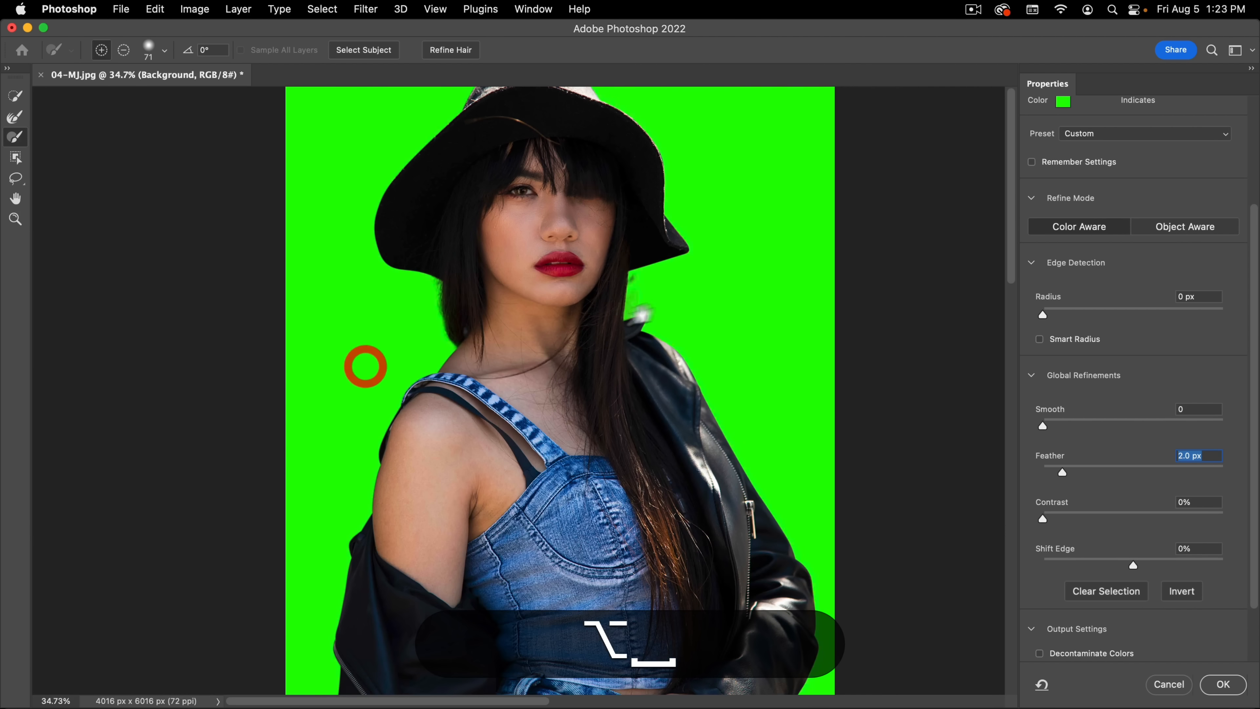
{"action": "scroll", "coordinate": [683, 271], "scroll_direction": "up", "scroll_amount": 4}
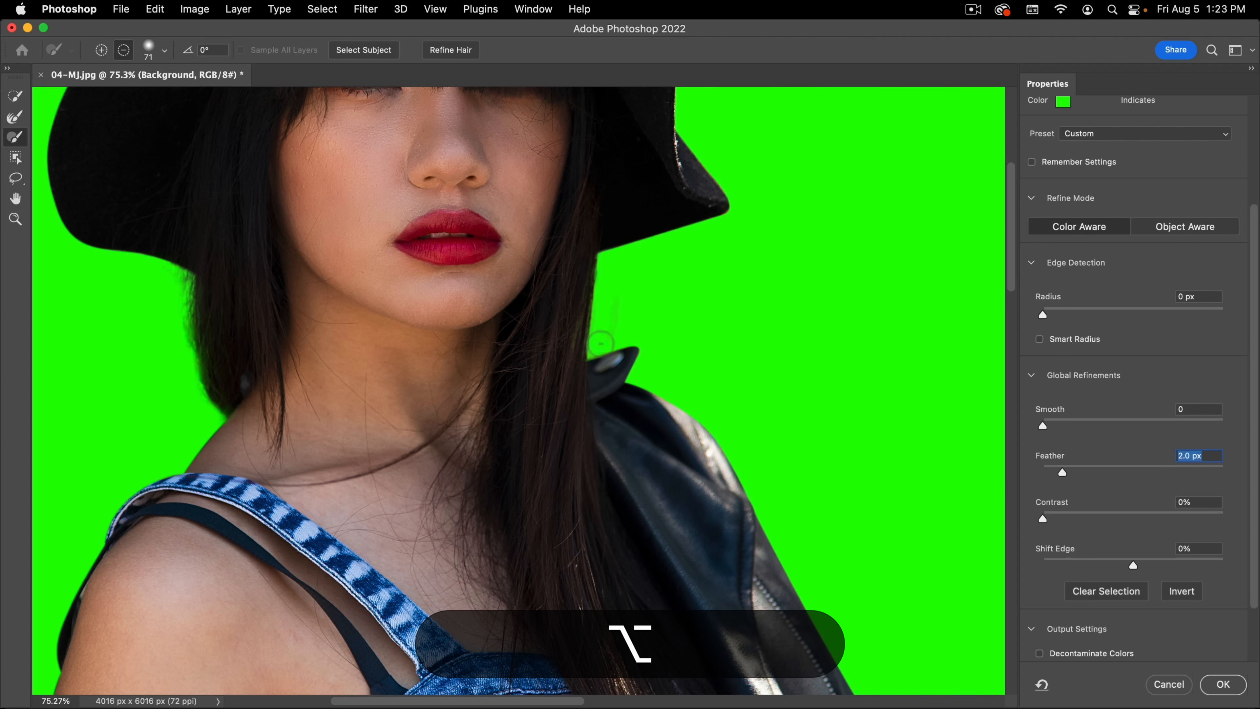
{"action": "left_click_drag", "start_coordinate": [610, 337], "coordinate": [571, 350]}
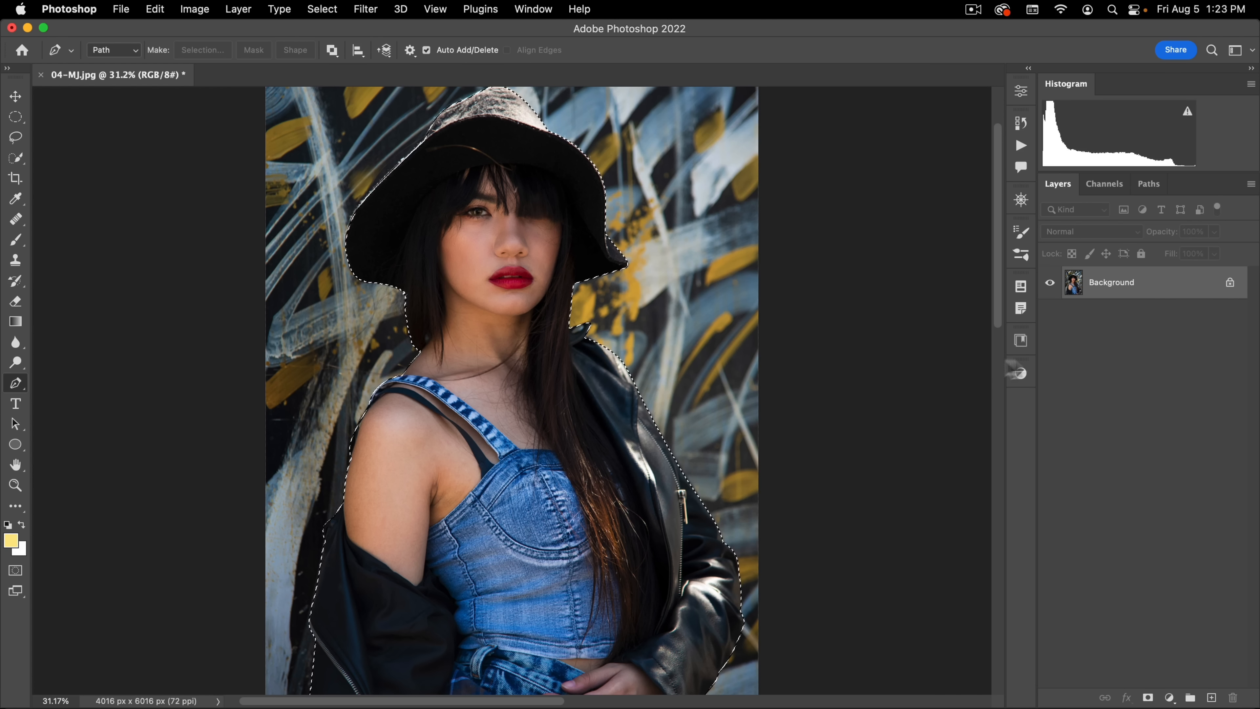
Step: Add a layer mask to the photo from the active selection of the woman
{"action": "left_click", "coordinate": [1147, 697]}
{"action": "left_click_drag", "start_coordinate": [688, 456], "coordinate": [759, 401]}
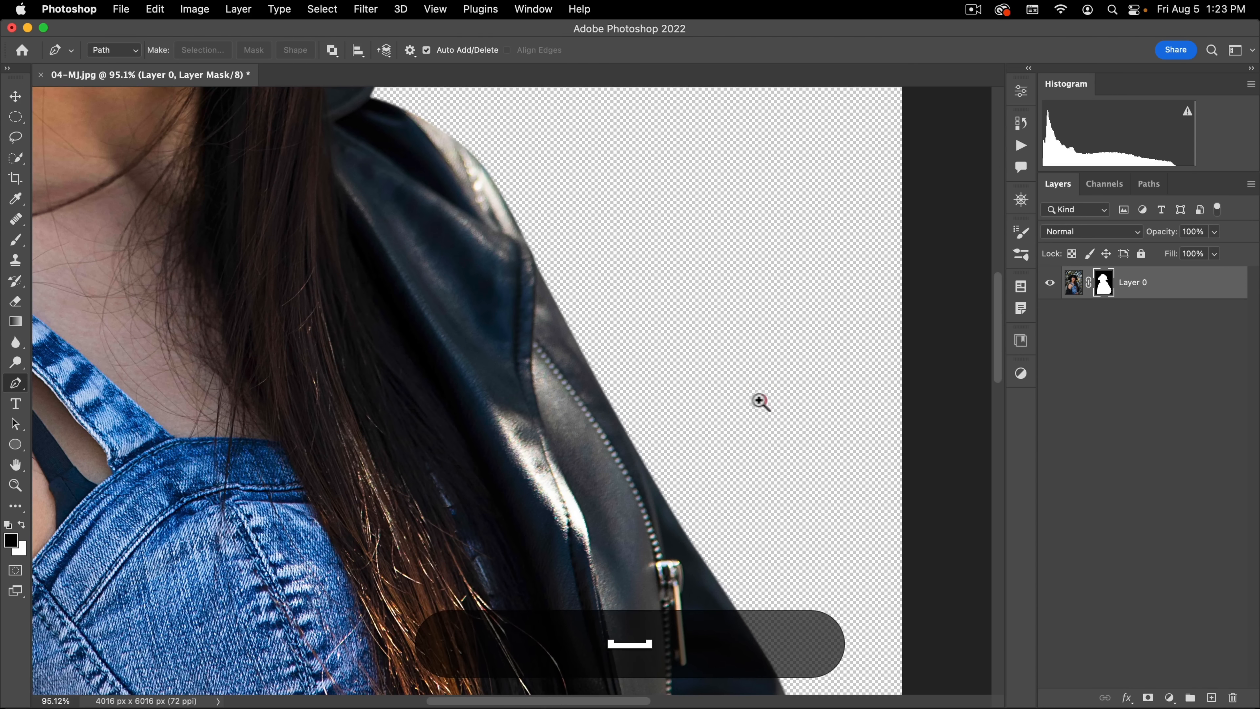
{"action": "left_click_drag", "start_coordinate": [603, 330], "coordinate": [684, 440]}
Step: Inspect the layer mask on its own, then switch it off and on to compare the jacket edge with the original photo
{"action": "left_click", "coordinate": [1104, 282], "text": "alt"}
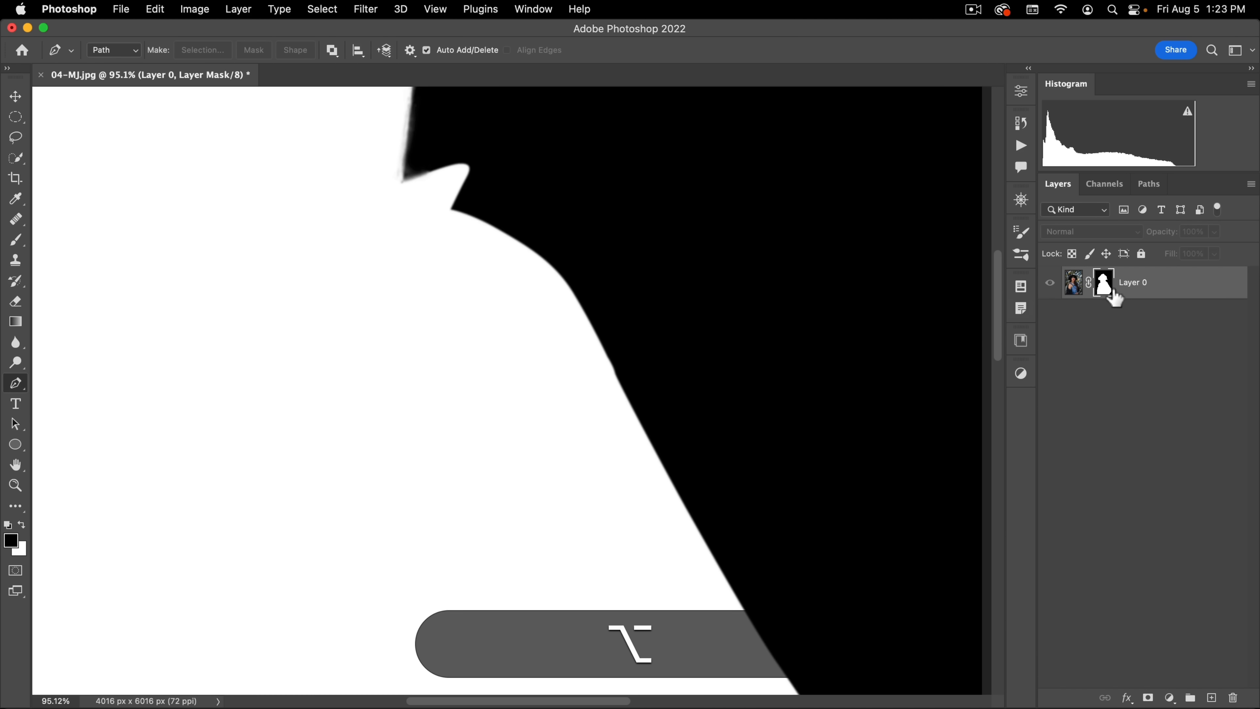
{"action": "left_click", "coordinate": [1105, 286], "text": "alt"}
{"action": "left_click", "coordinate": [1107, 288], "text": "shift"}
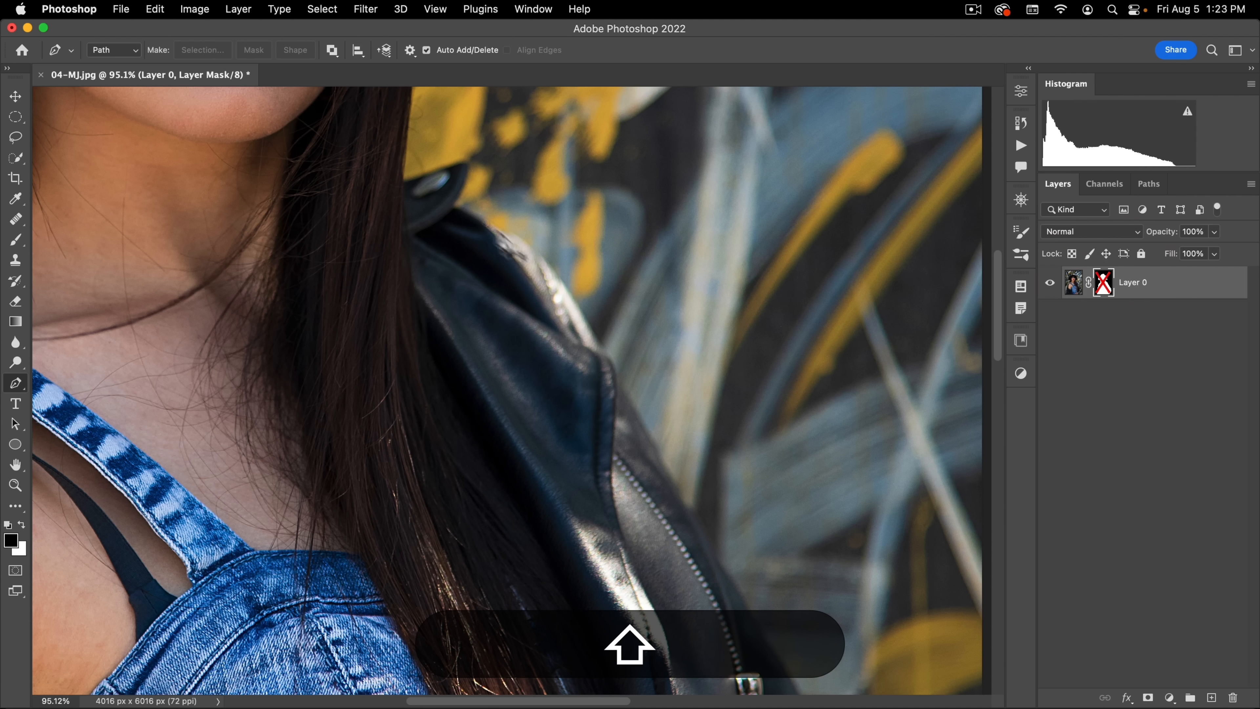
{"action": "left_click_drag", "start_coordinate": [664, 381], "coordinate": [608, 422]}
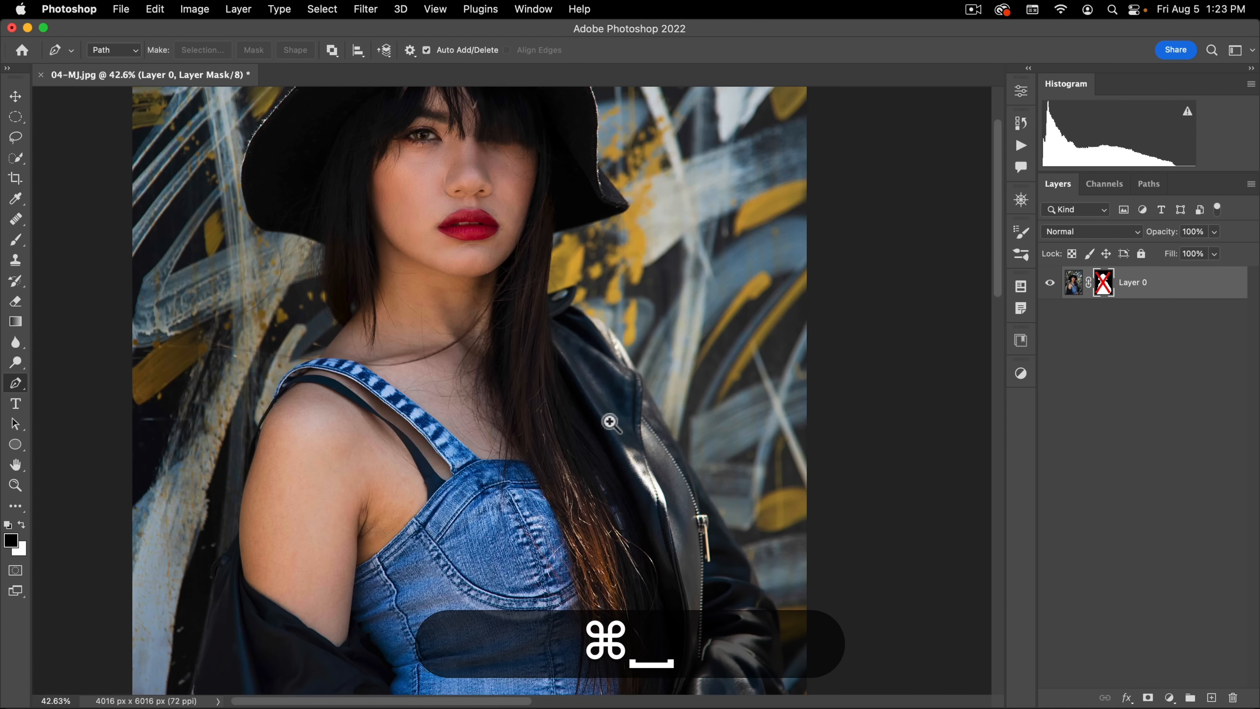
{"action": "left_click_drag", "start_coordinate": [702, 419], "coordinate": [589, 277]}
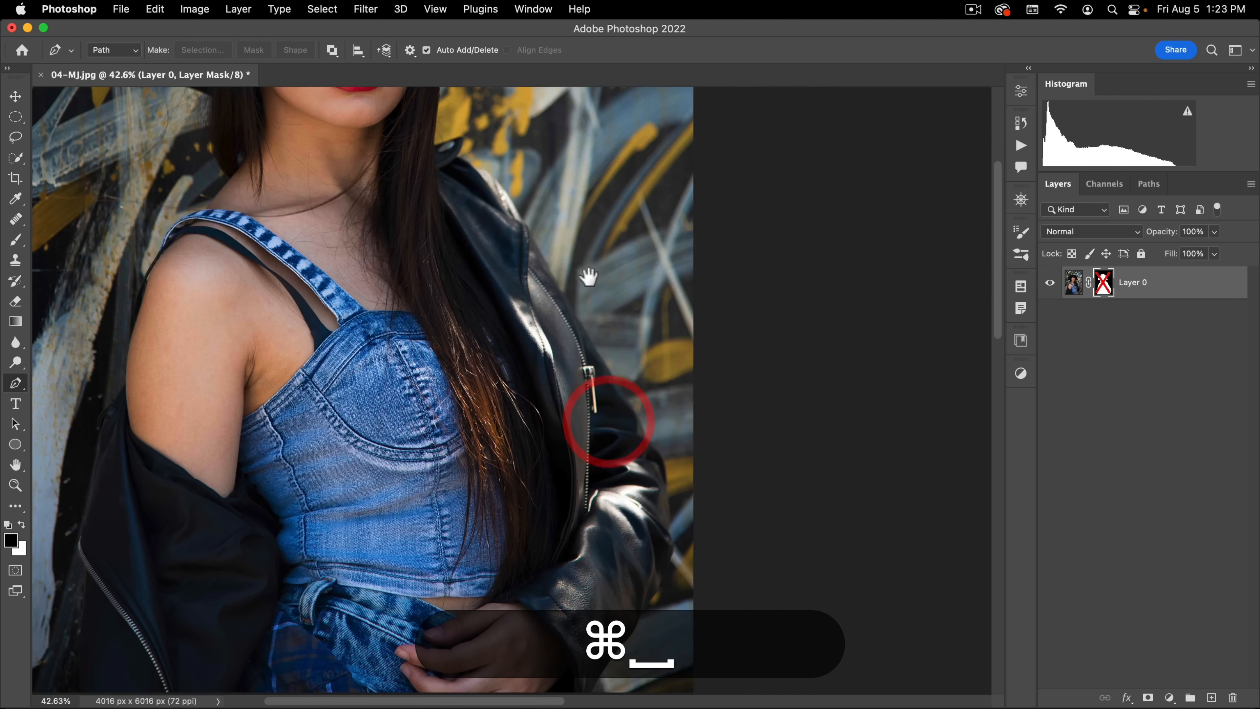
{"action": "left_click", "coordinate": [1102, 288], "text": "alt"}
{"action": "left_click", "coordinate": [1102, 285], "text": "alt"}
{"action": "left_click_drag", "start_coordinate": [625, 520], "coordinate": [633, 479]}
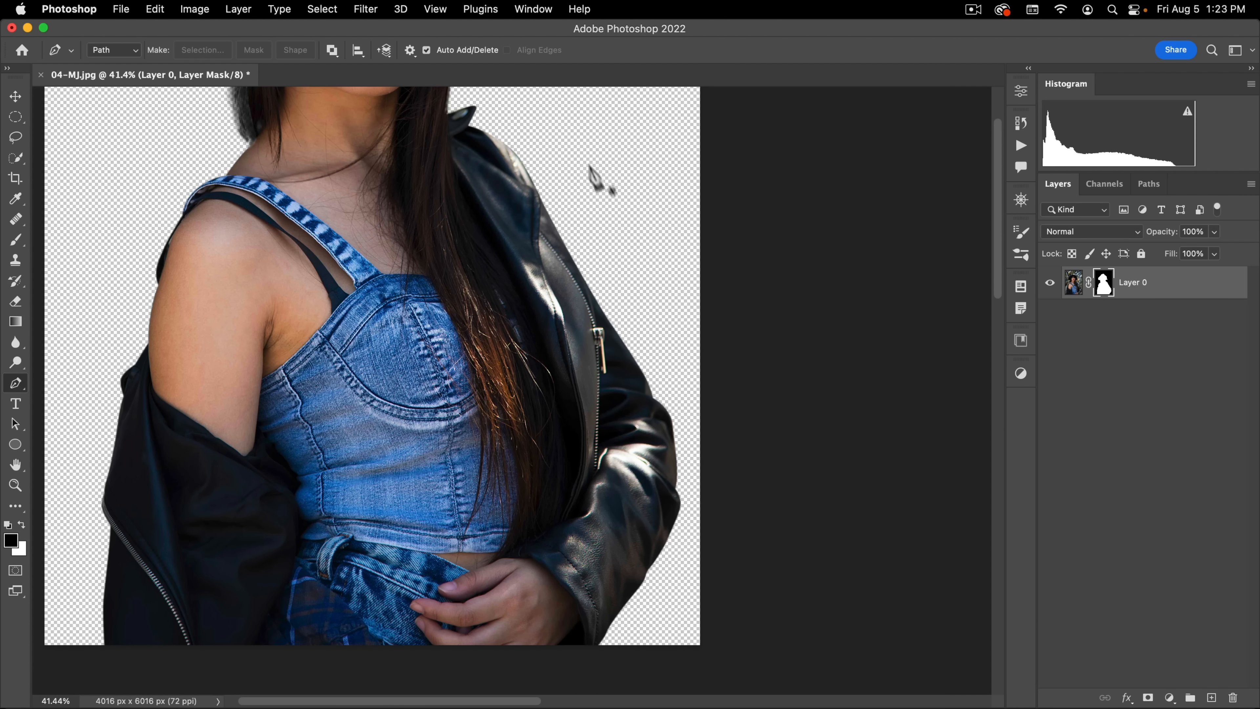
Step: Lasso the jacket shoulder and sleeve beside the long hair with a 50 px feather, and preview the feathered selection as a Quick Mask
{"action": "key", "text": "space"}
{"action": "left_click_drag", "start_coordinate": [548, 174], "coordinate": [492, 219]}
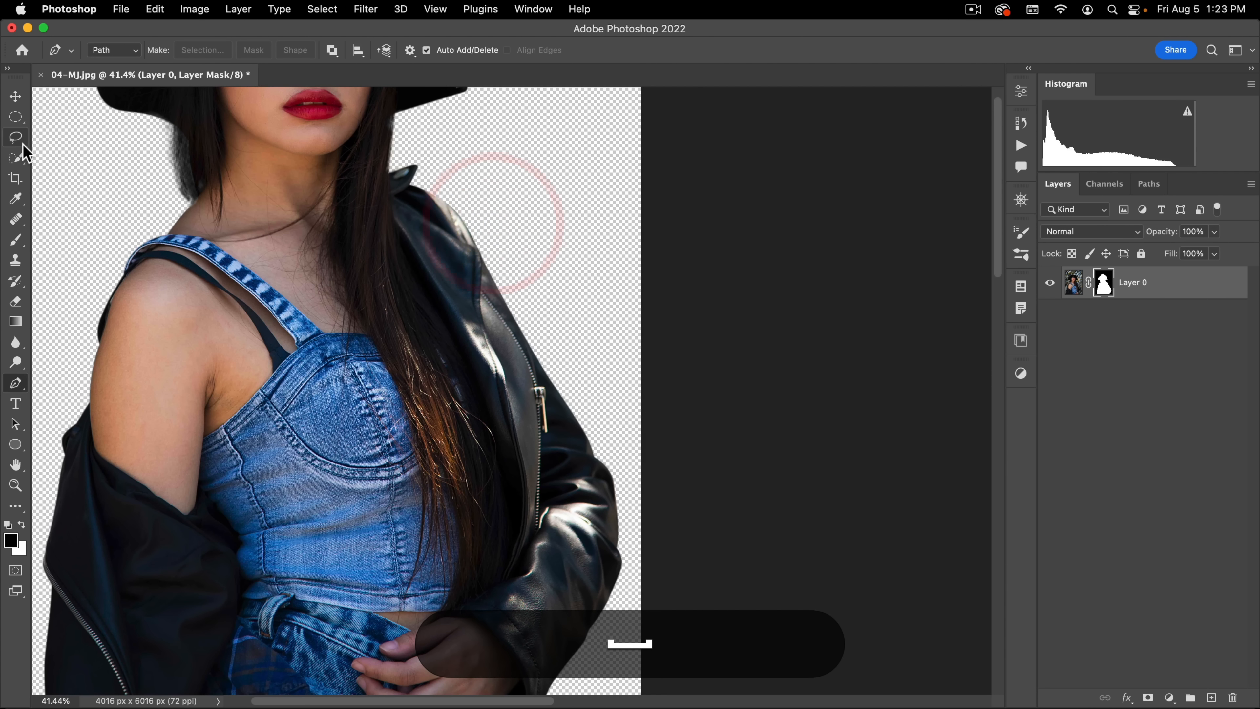
{"action": "left_click", "coordinate": [16, 136]}
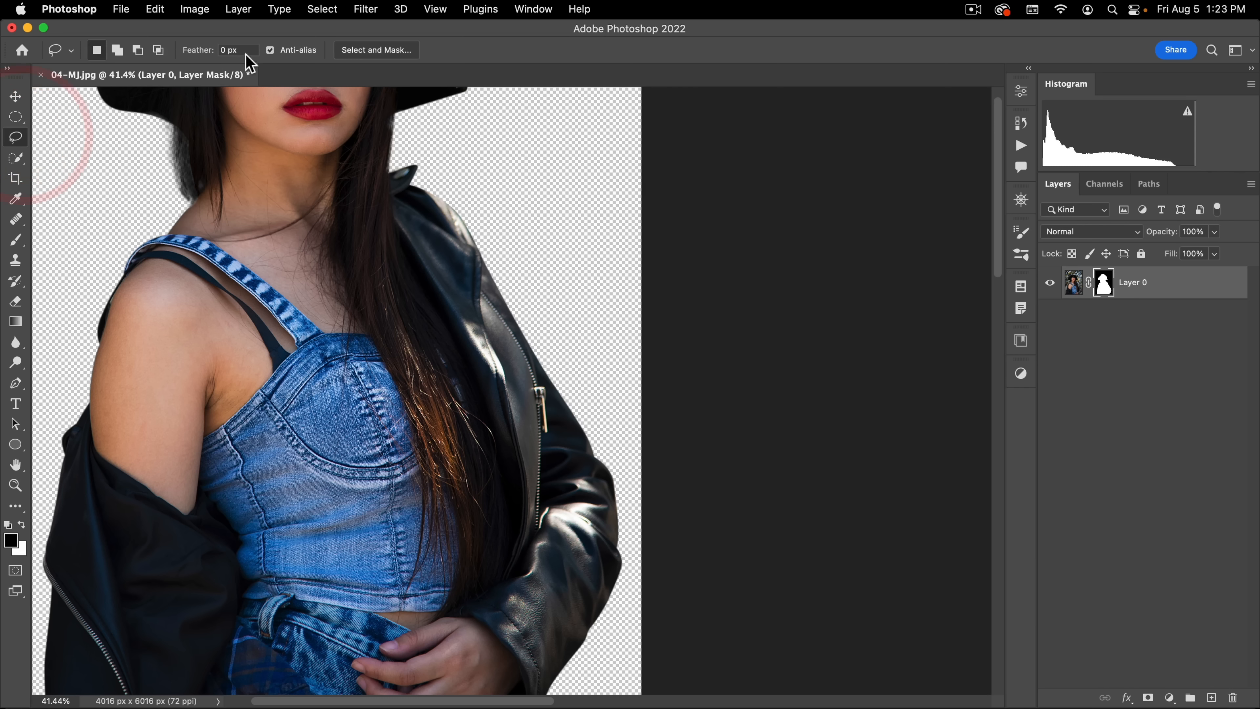
{"action": "left_click", "coordinate": [184, 50]}
{"action": "type", "text": "50"}
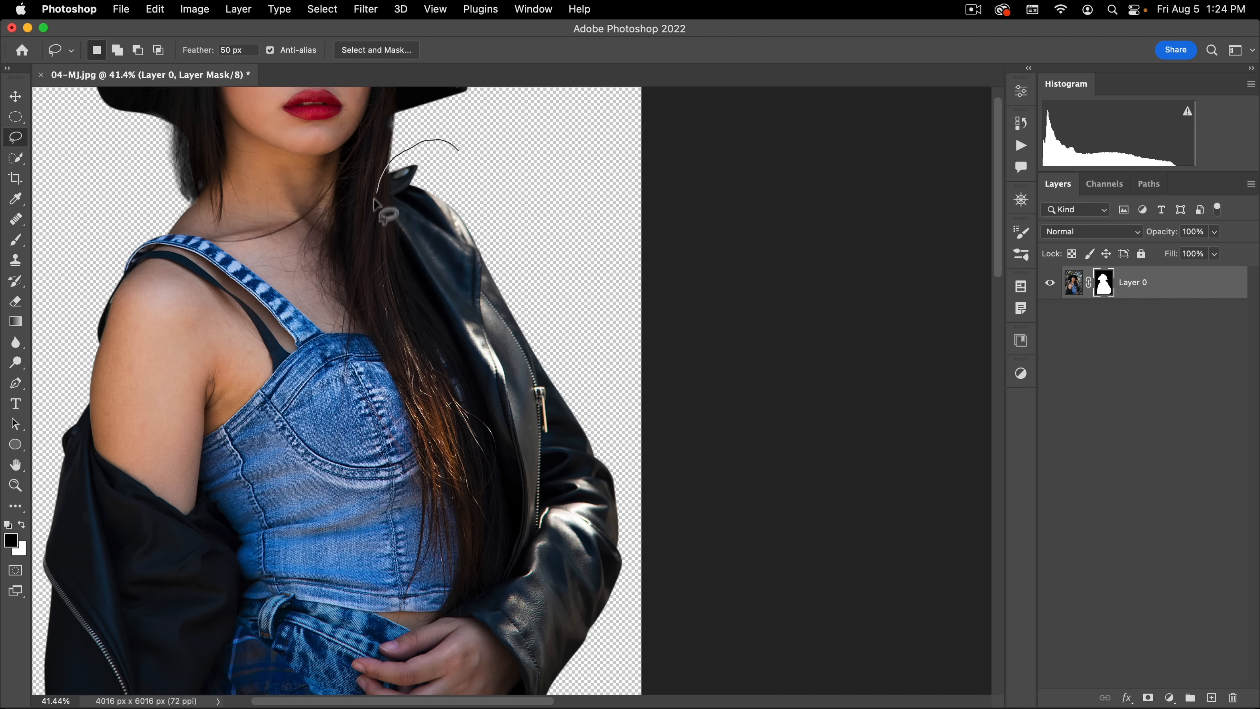
{"action": "mouse_move", "coordinate": [374, 201]}
{"action": "left_mouse_down"}
{"action": "mouse_move", "coordinate": [423, 412]}
{"action": "mouse_move", "coordinate": [491, 560]}
{"action": "left_mouse_up"}
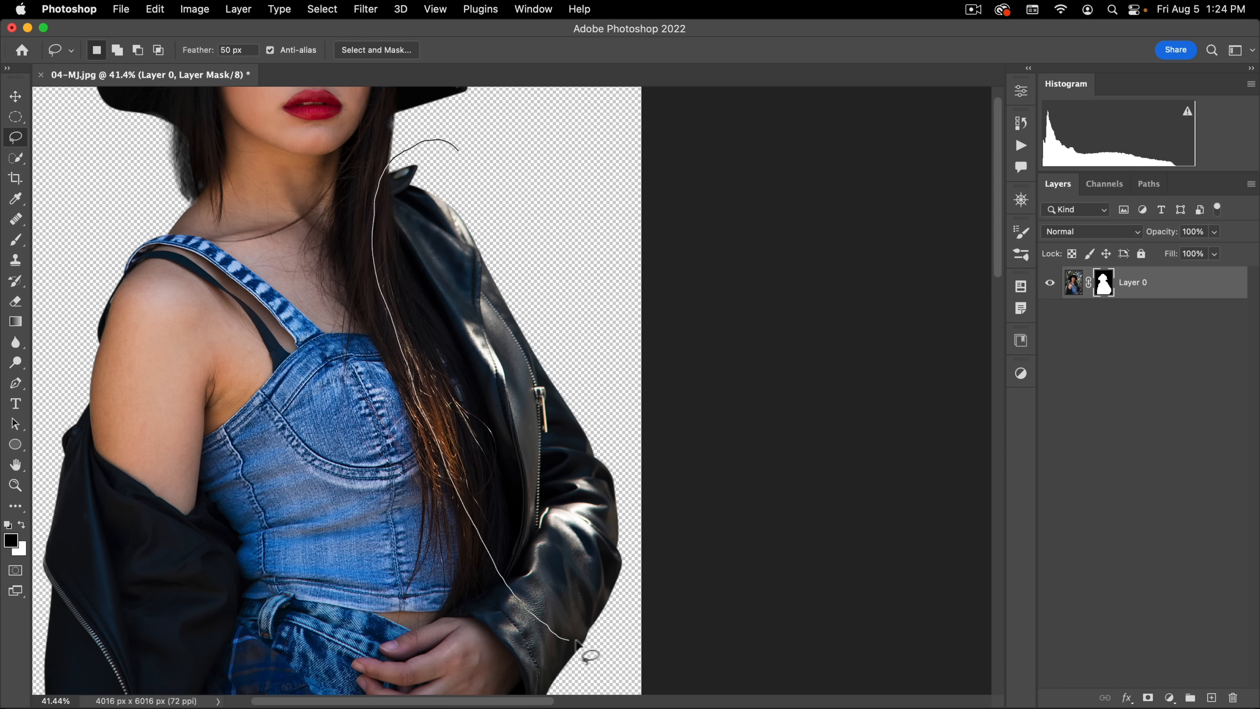
{"action": "left_click_drag", "start_coordinate": [644, 481], "coordinate": [598, 299]}
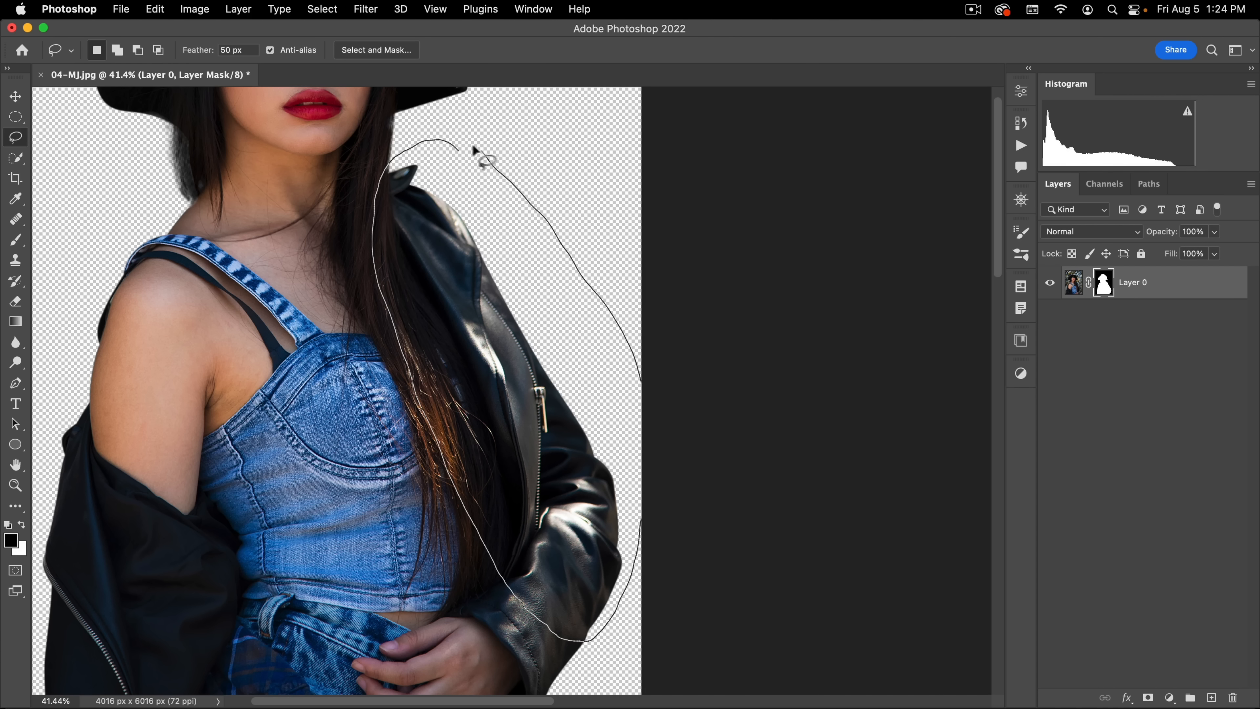
{"action": "left_click_drag", "start_coordinate": [474, 148], "coordinate": [469, 148]}
{"action": "key", "text": "q"}
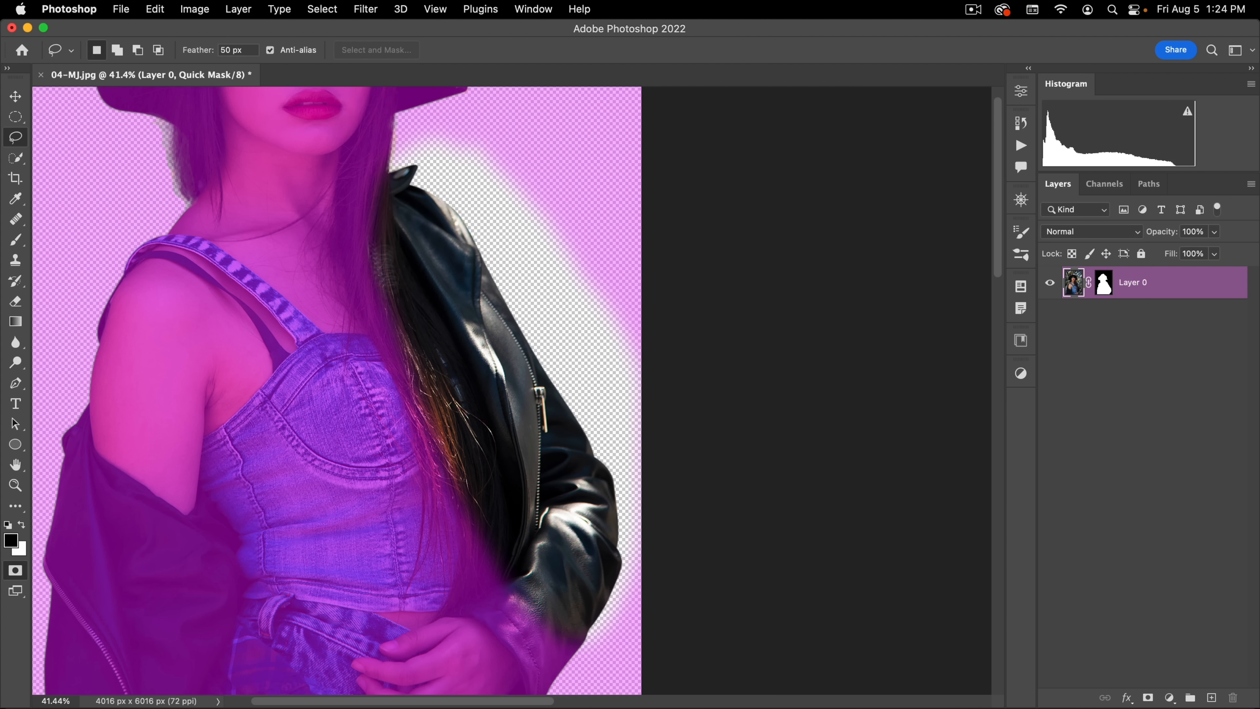
{"action": "key", "text": "q"}
Step: Apply a 6.0 pixel Gaussian Blur to the layer mask inside the lassoed jacket area, and deselect
{"action": "left_click", "coordinate": [1102, 286]}
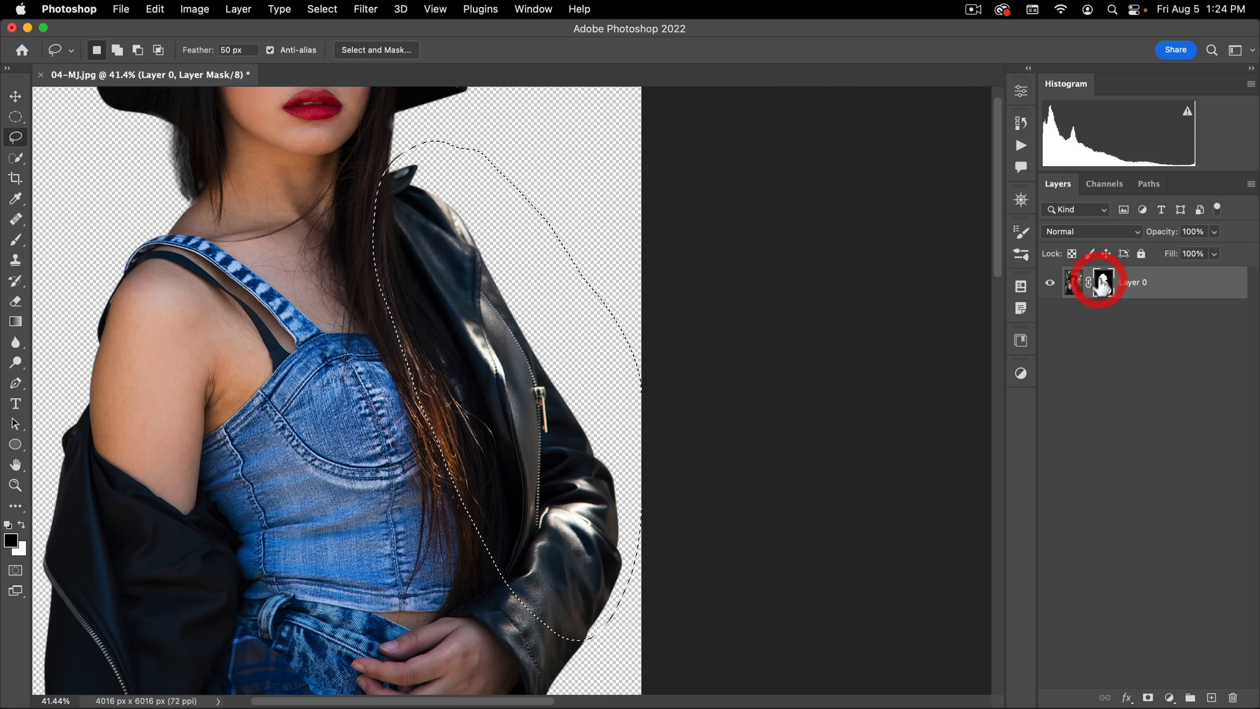
{"action": "left_click", "coordinate": [368, 11]}
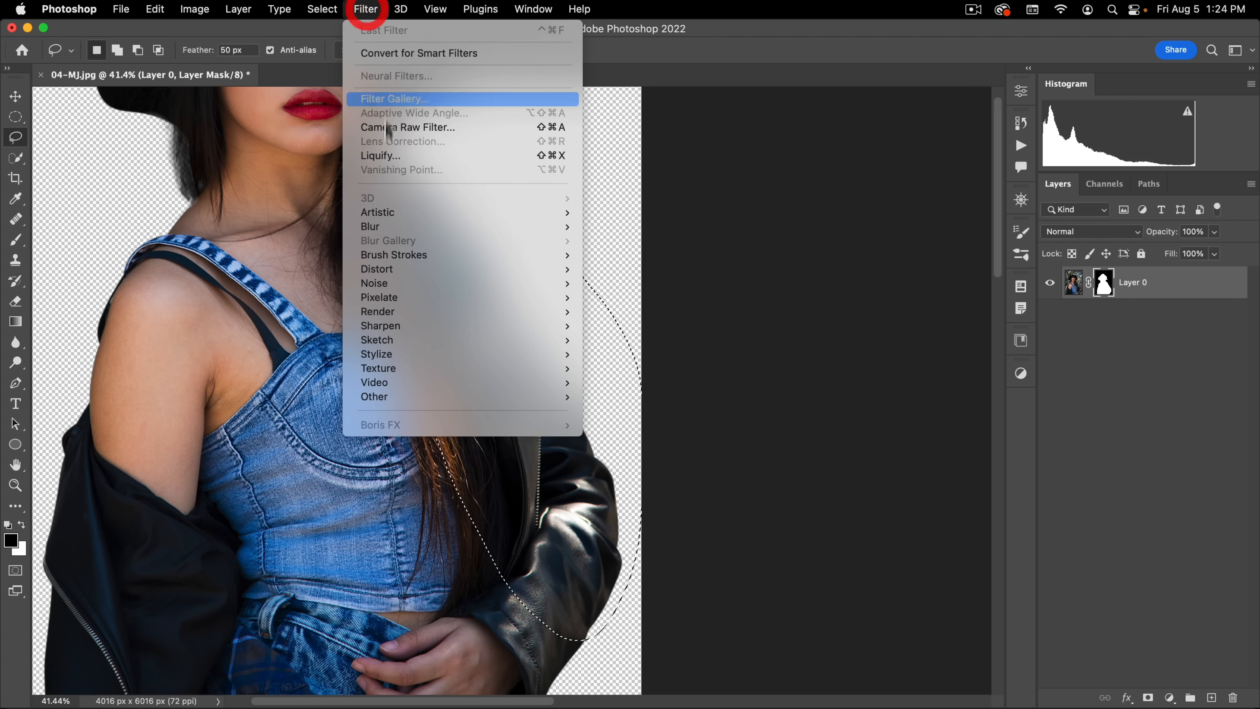
{"action": "mouse_move", "coordinate": [396, 227]}
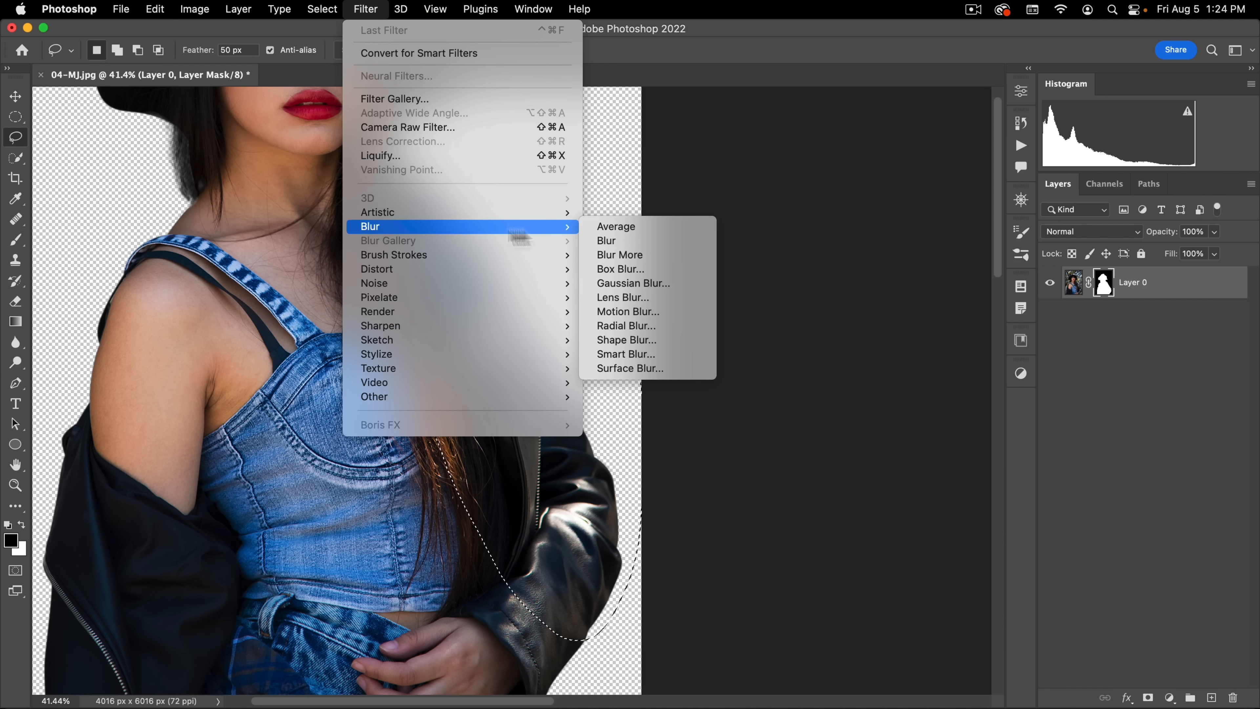
{"action": "left_click", "coordinate": [623, 282]}
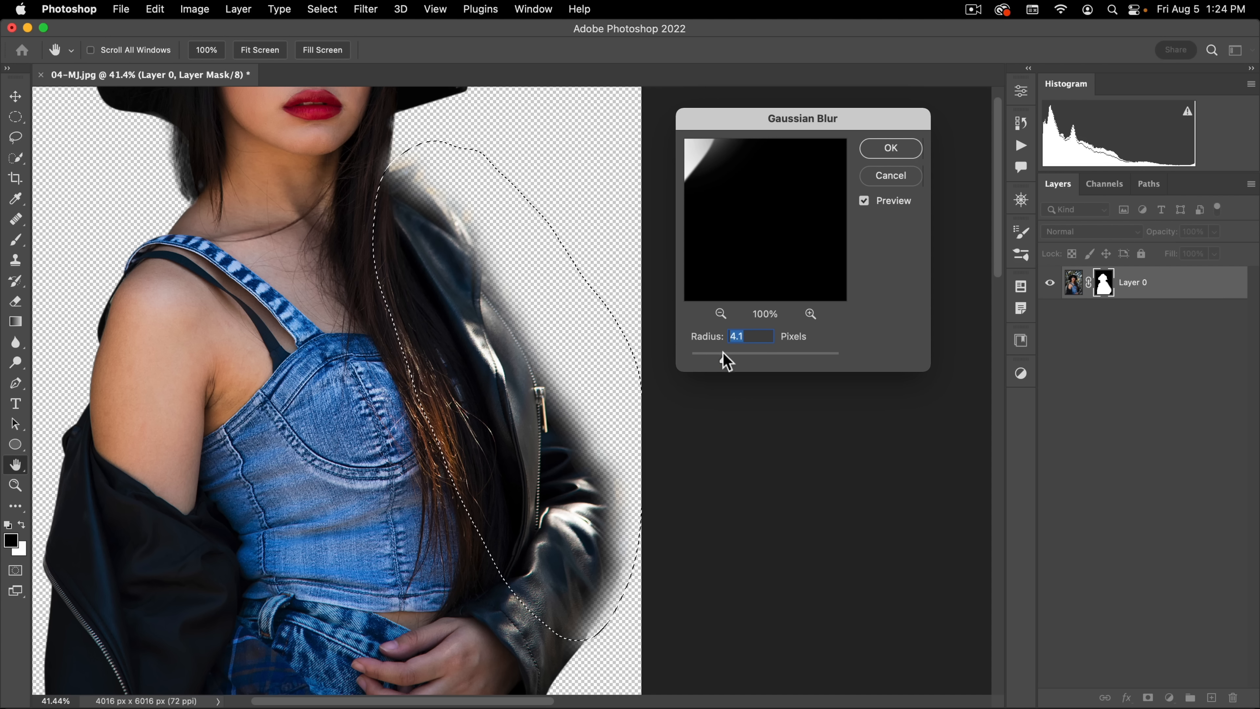
{"action": "mouse_move", "coordinate": [725, 361]}
{"action": "left_mouse_down"}
{"action": "mouse_move", "coordinate": [759, 357]}
{"action": "mouse_move", "coordinate": [736, 352]}
{"action": "left_mouse_up"}
{"action": "left_click", "coordinate": [566, 401]}
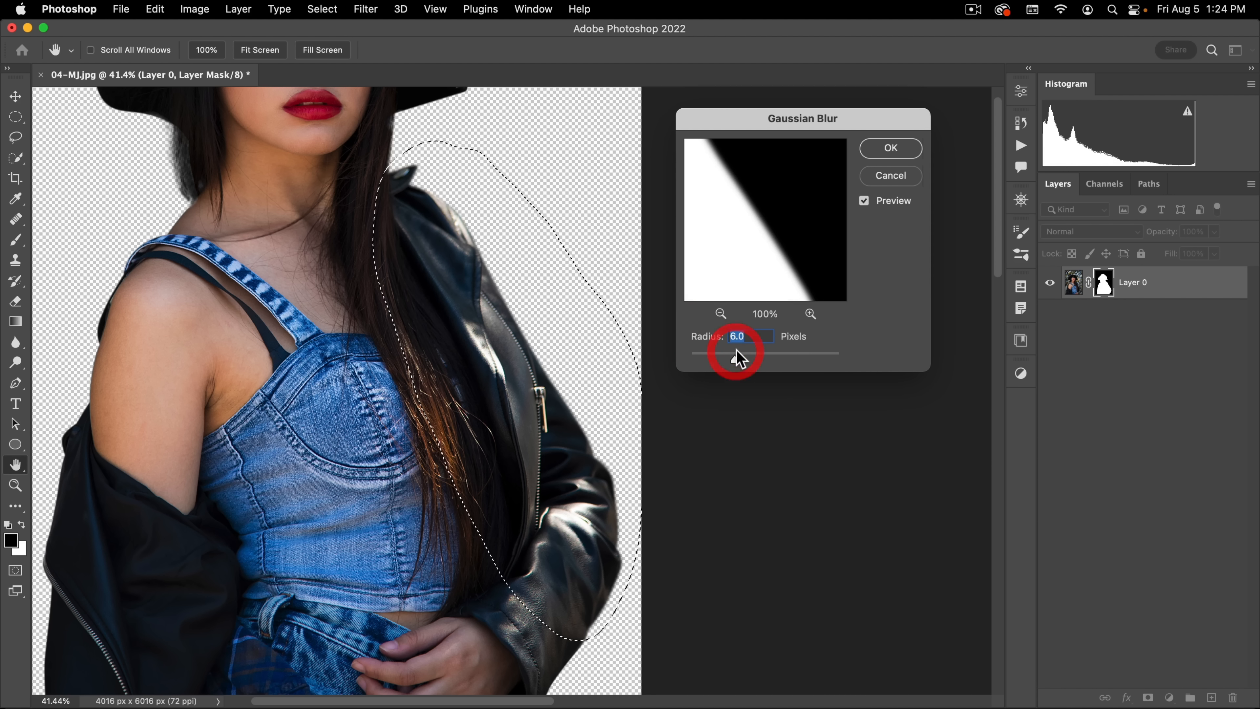
{"action": "left_click", "coordinate": [891, 148]}
{"action": "key", "text": "l"}
{"action": "left_click", "coordinate": [658, 204]}
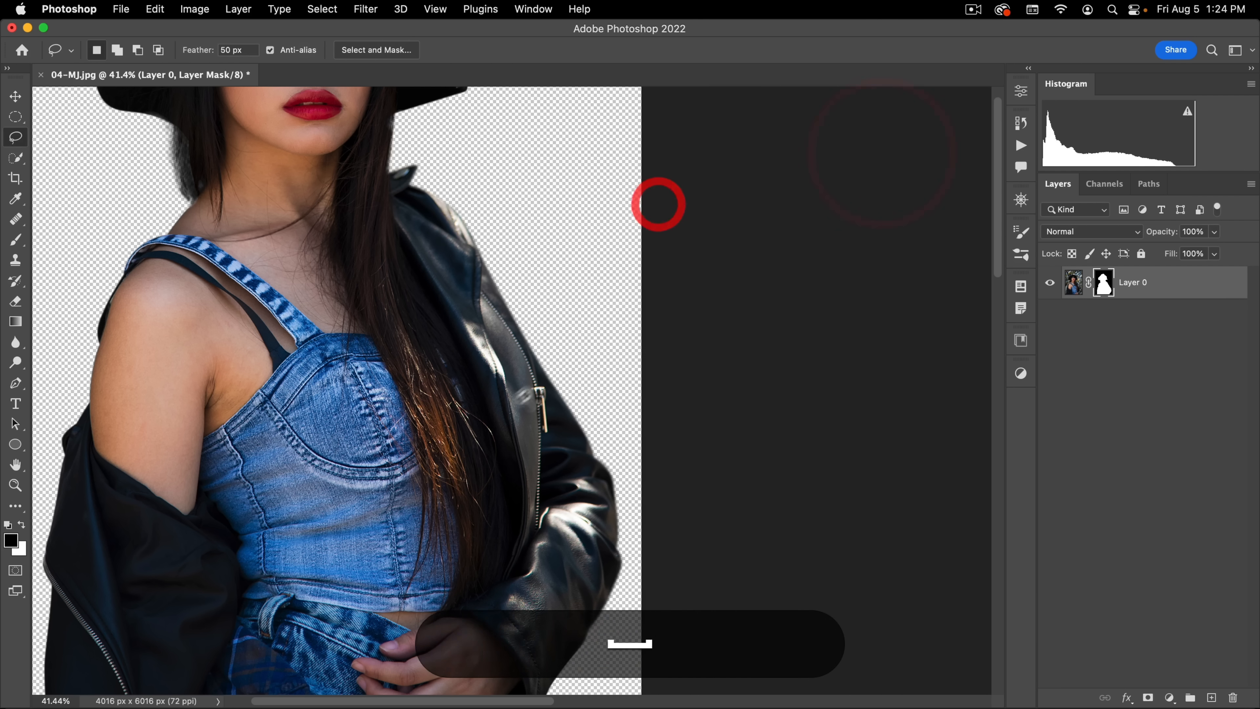
Step: Add a Solid Color fill layer in dark yellow (dab203) and move it beneath the masked woman layer
{"action": "left_click_drag", "start_coordinate": [523, 396], "coordinate": [554, 456]}
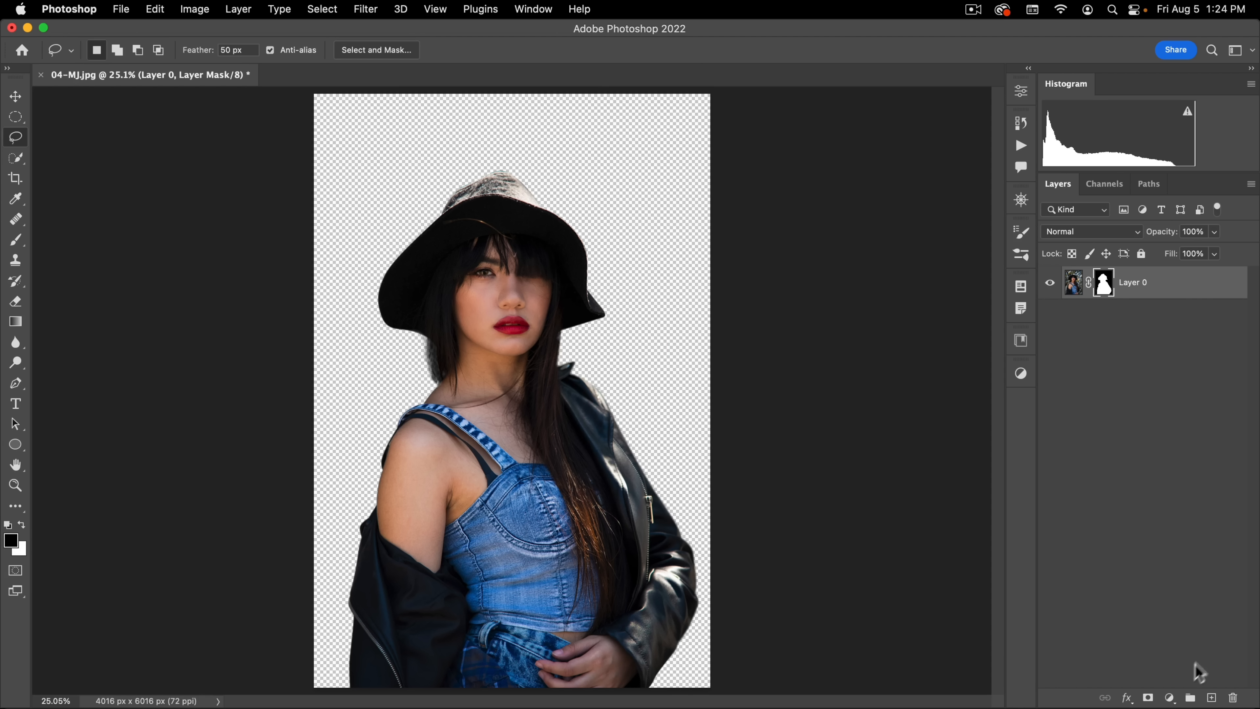
{"action": "left_click", "coordinate": [1168, 697]}
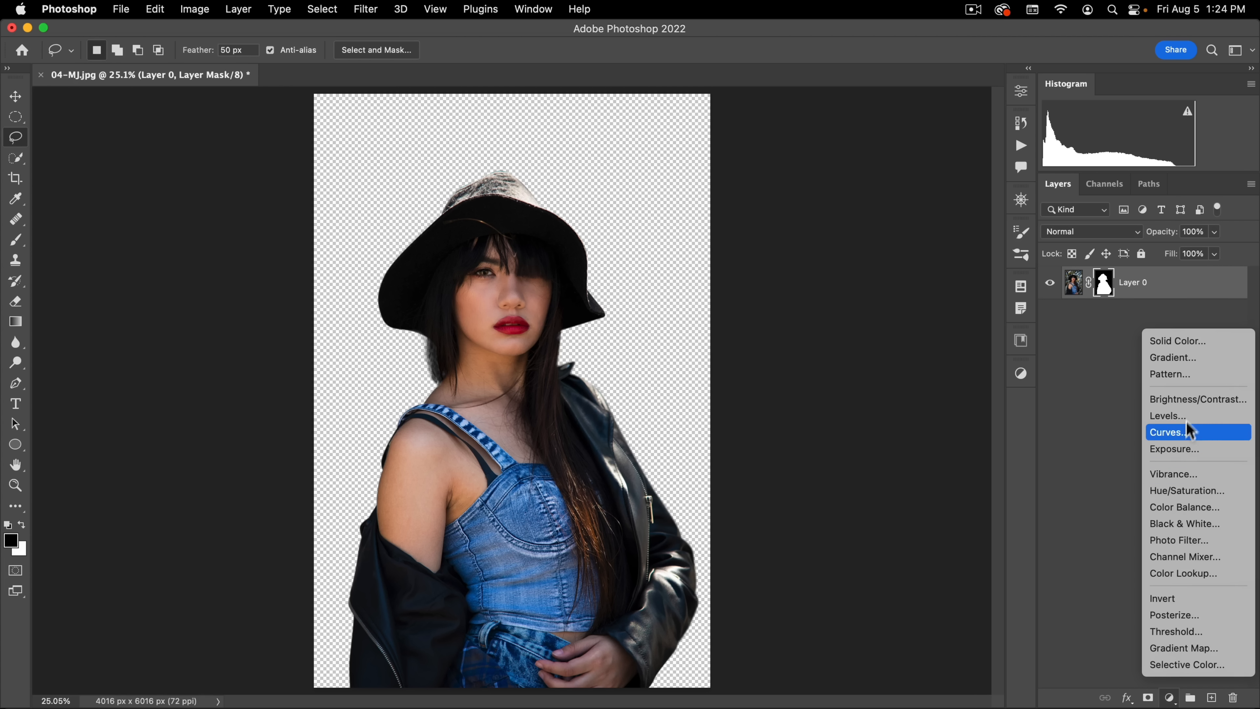
{"action": "left_click", "coordinate": [1198, 339]}
{"action": "left_click", "coordinate": [780, 221]}
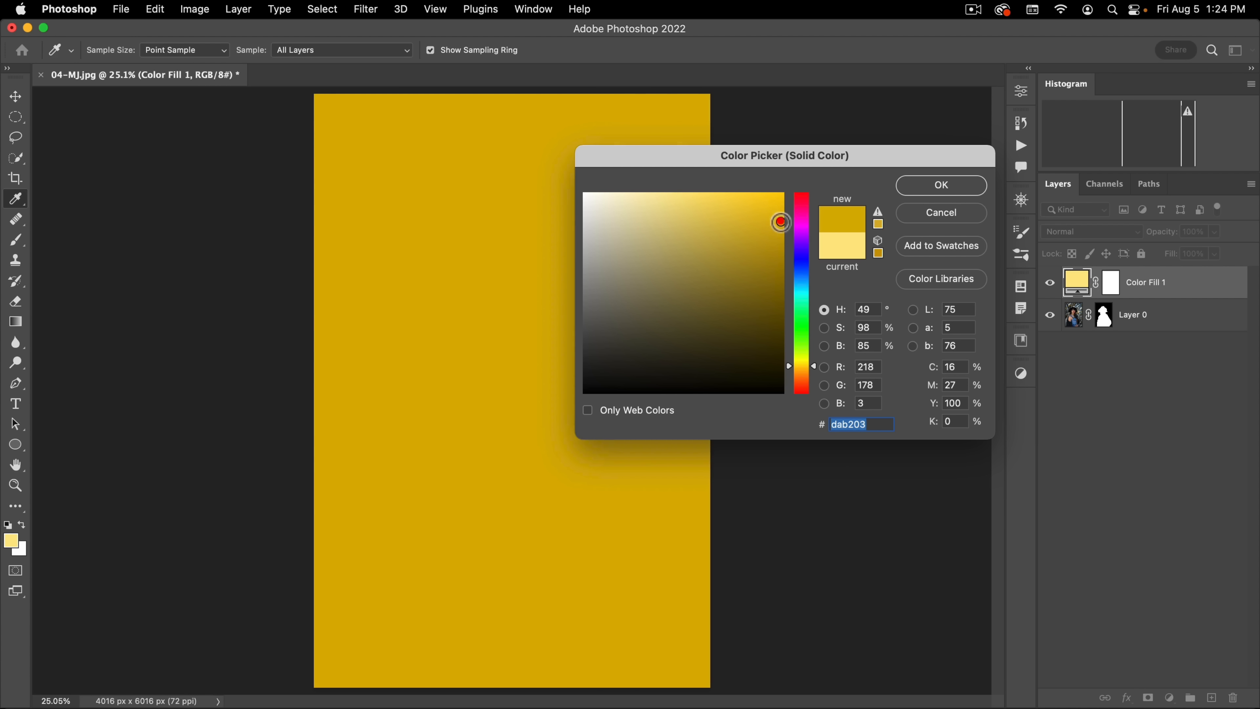
{"action": "left_click", "coordinate": [938, 185]}
{"action": "left_click_drag", "start_coordinate": [1076, 282], "coordinate": [1077, 322]}
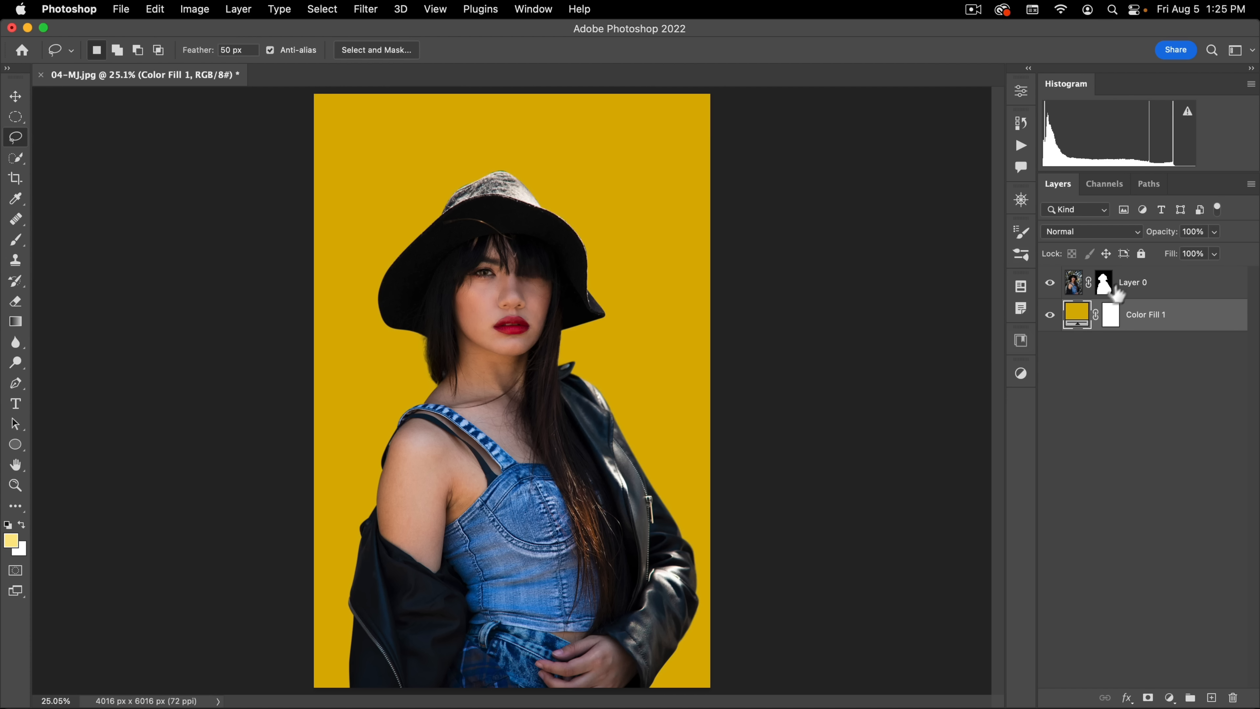
Step: Close 04-MJ.jpg and open 05-mohsen-karimi-unsplash.jpg from the assets folder
{"action": "left_click", "coordinate": [40, 75]}
{"action": "left_click", "coordinate": [592, 309]}
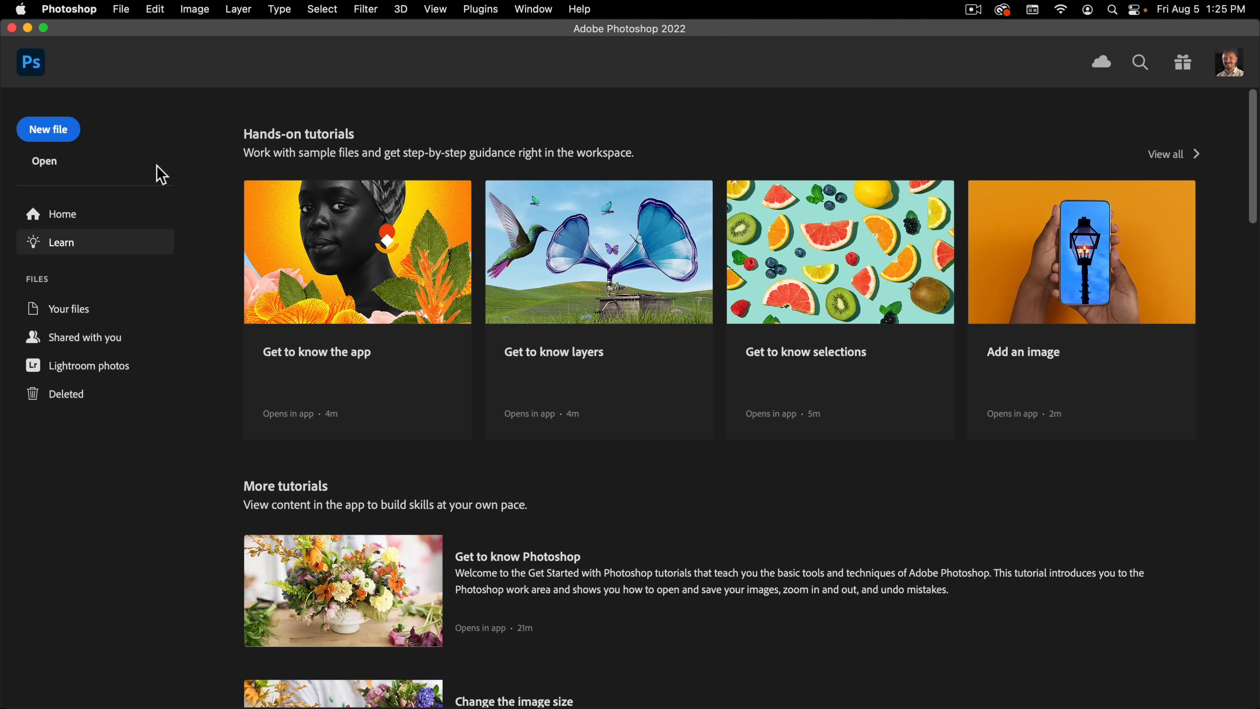
{"action": "left_click", "coordinate": [122, 9]}
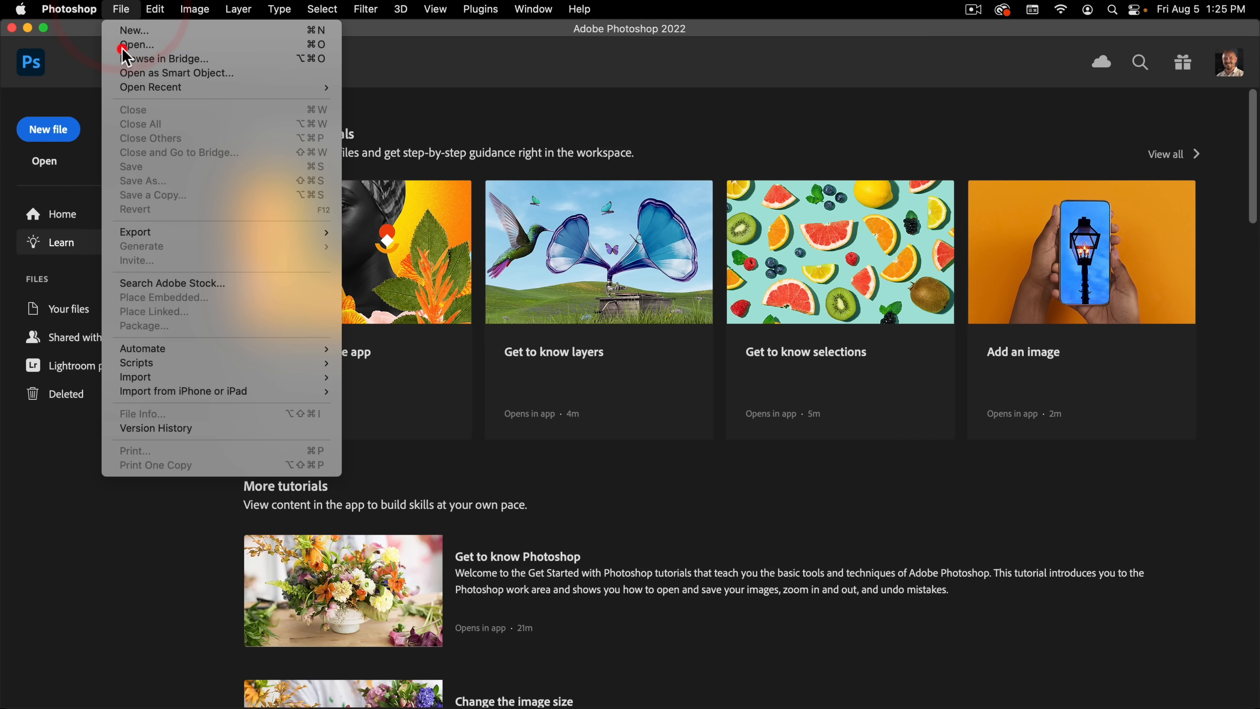
{"action": "left_click", "coordinate": [128, 50]}
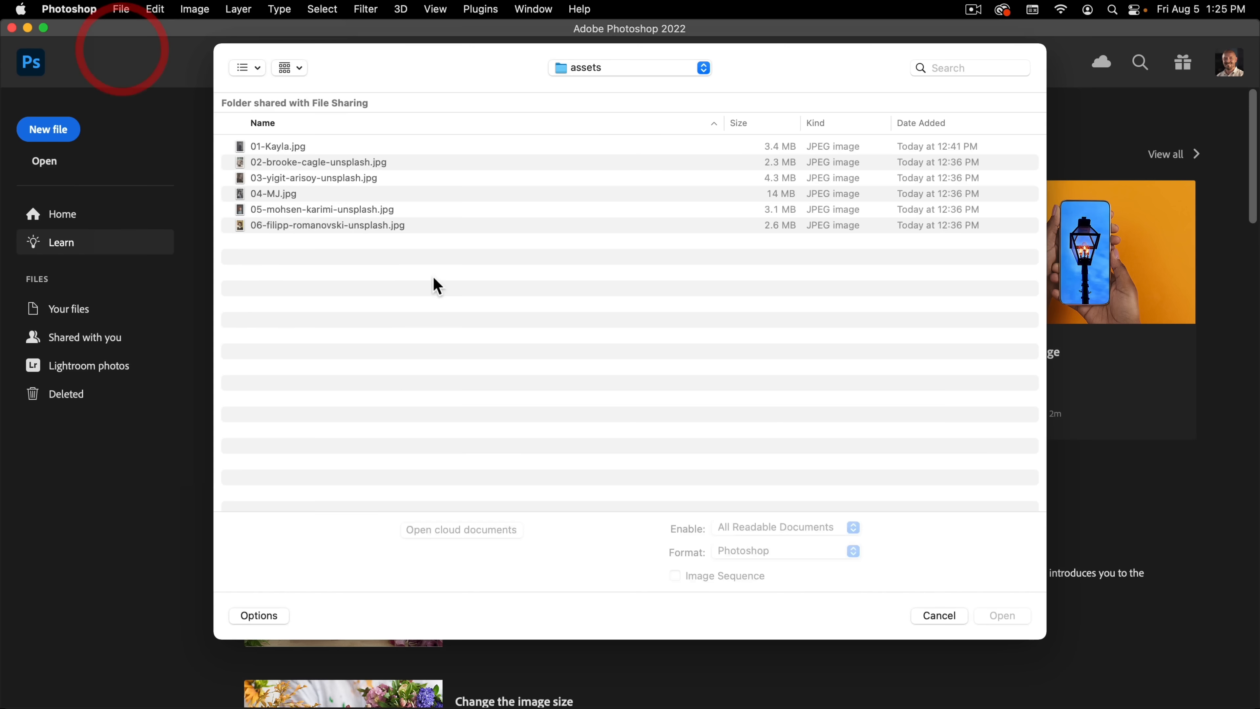
{"action": "double_click", "coordinate": [283, 213]}
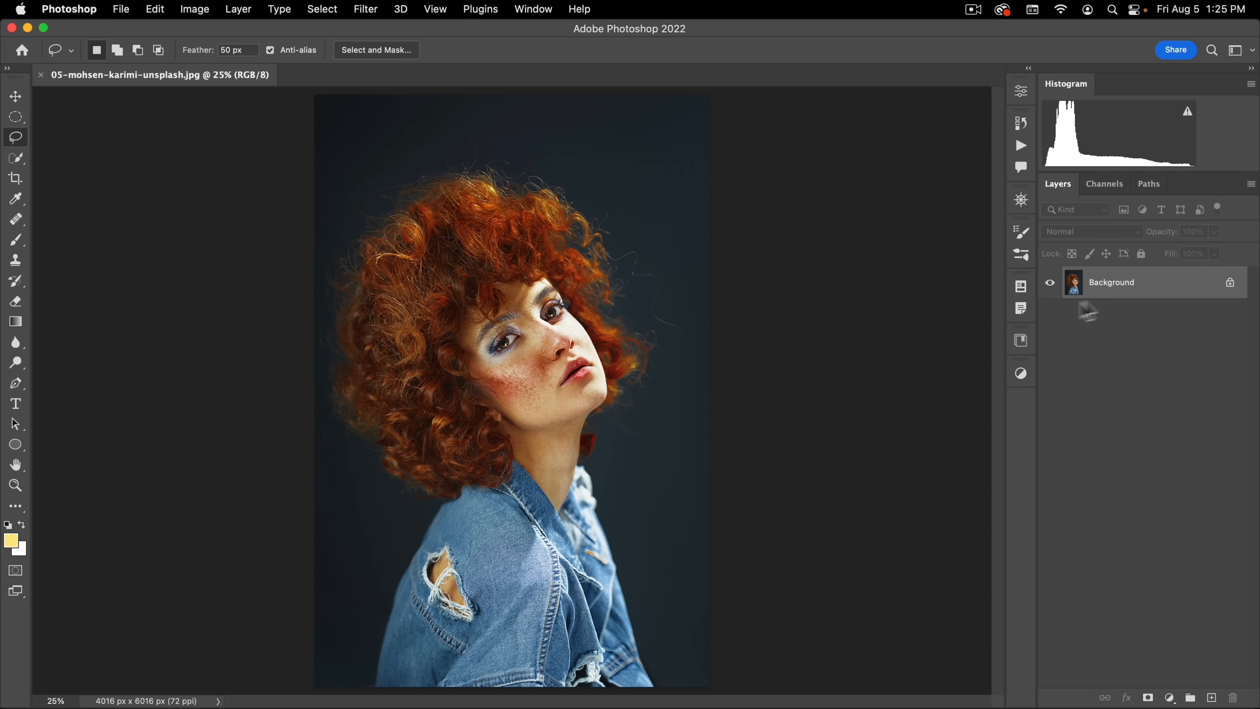
Step: Duplicate the Background layer and name the copy "mask"
{"action": "left_click_drag", "start_coordinate": [1146, 293], "coordinate": [1211, 697]}
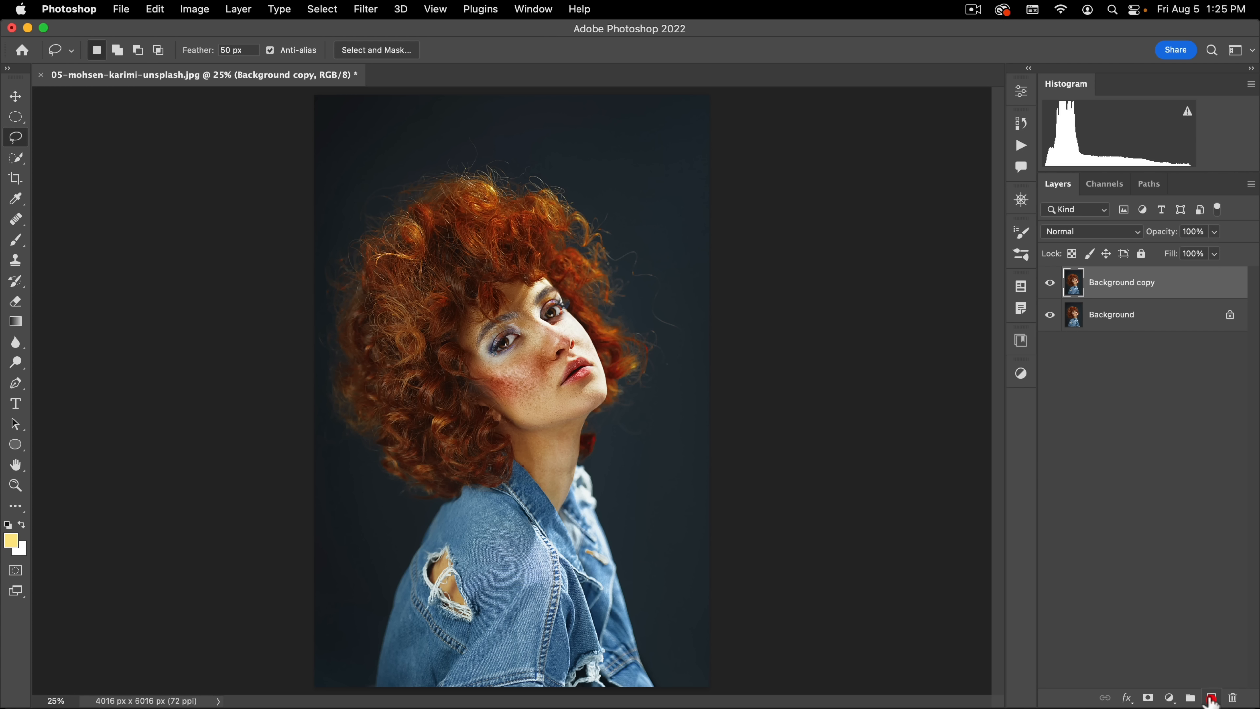
{"action": "double_click", "coordinate": [1106, 284]}
{"action": "type", "text": "mask"}
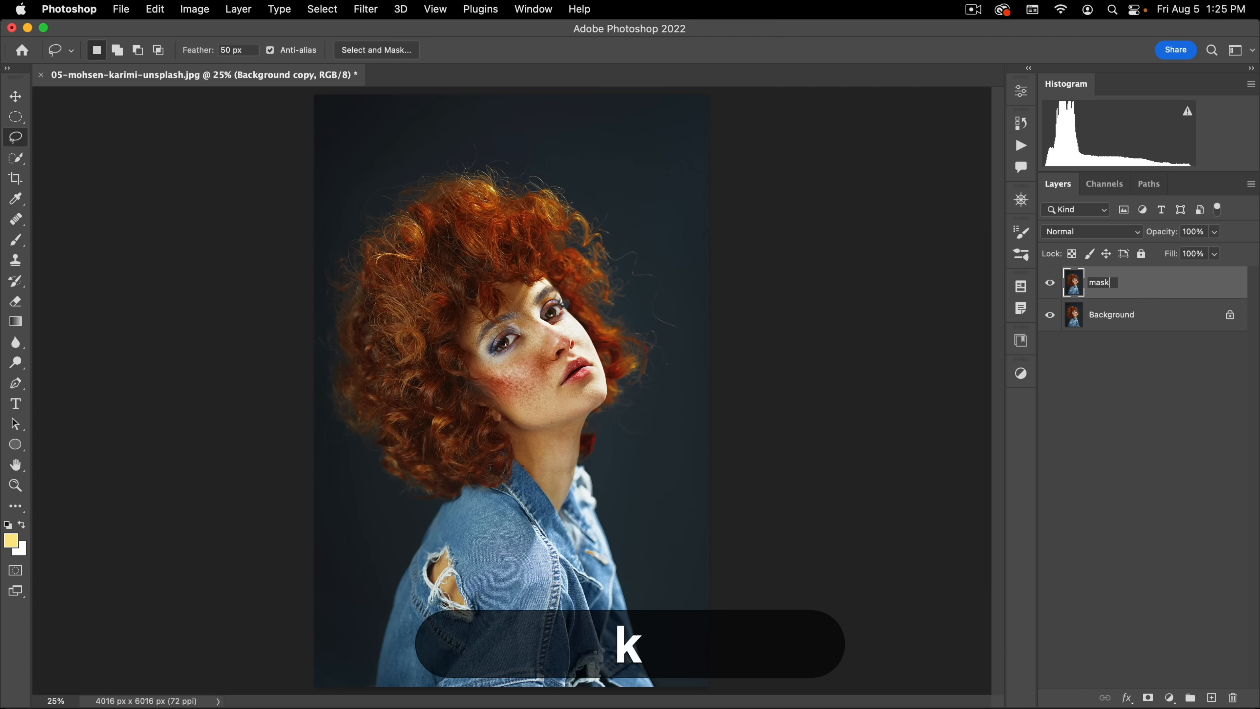
{"action": "key", "text": "Return"}
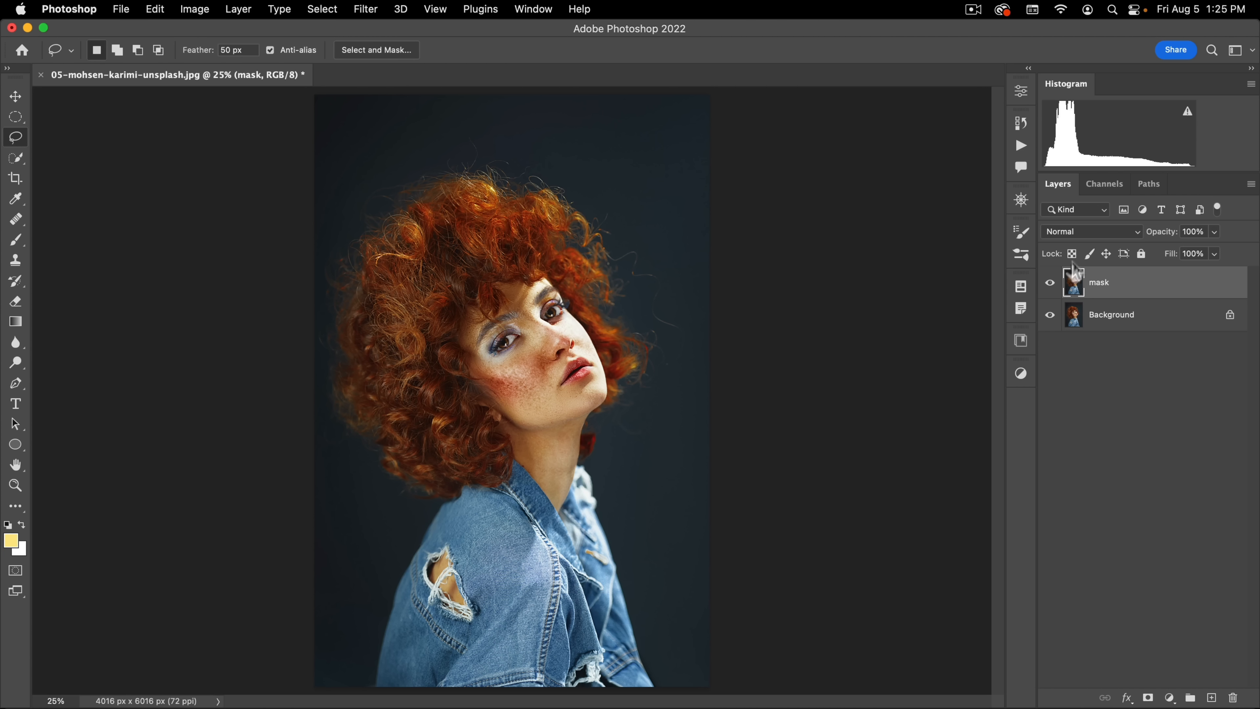
Step: Compare the Red, Green and Blue channels with the full-colour image for contrast between the curly hair and the background
{"action": "left_click", "coordinate": [1104, 188]}
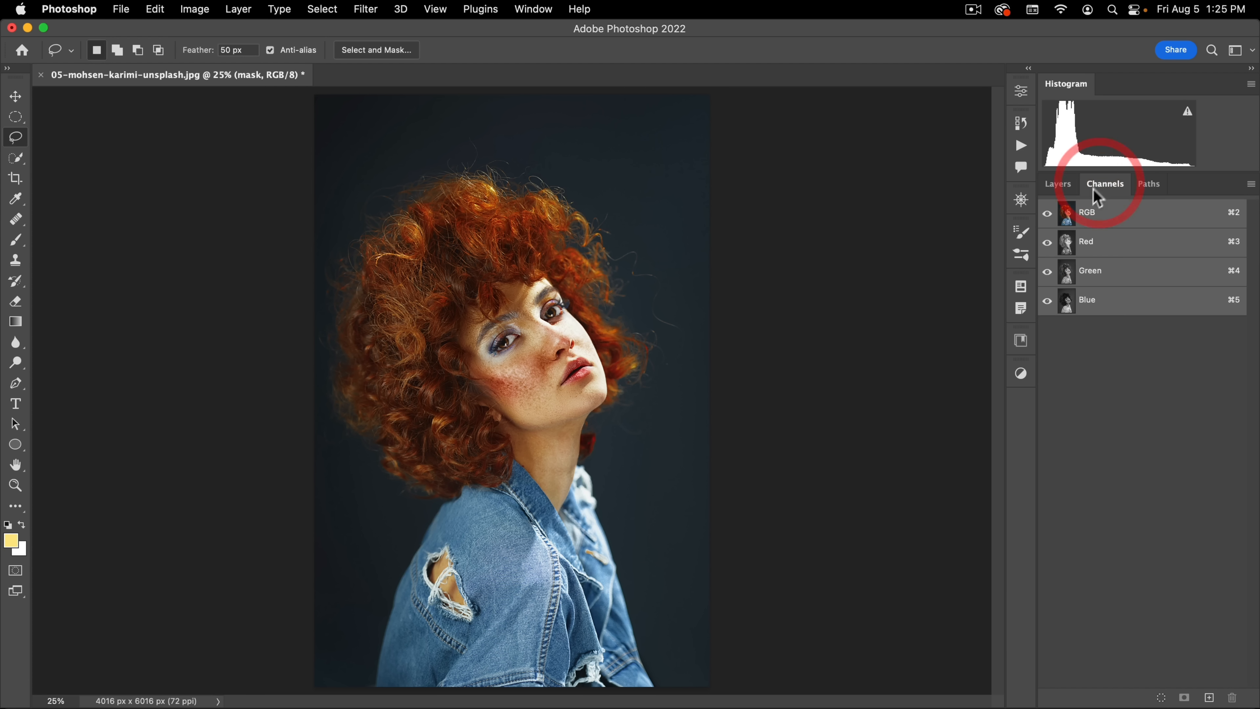
{"action": "left_click", "coordinate": [1096, 241]}
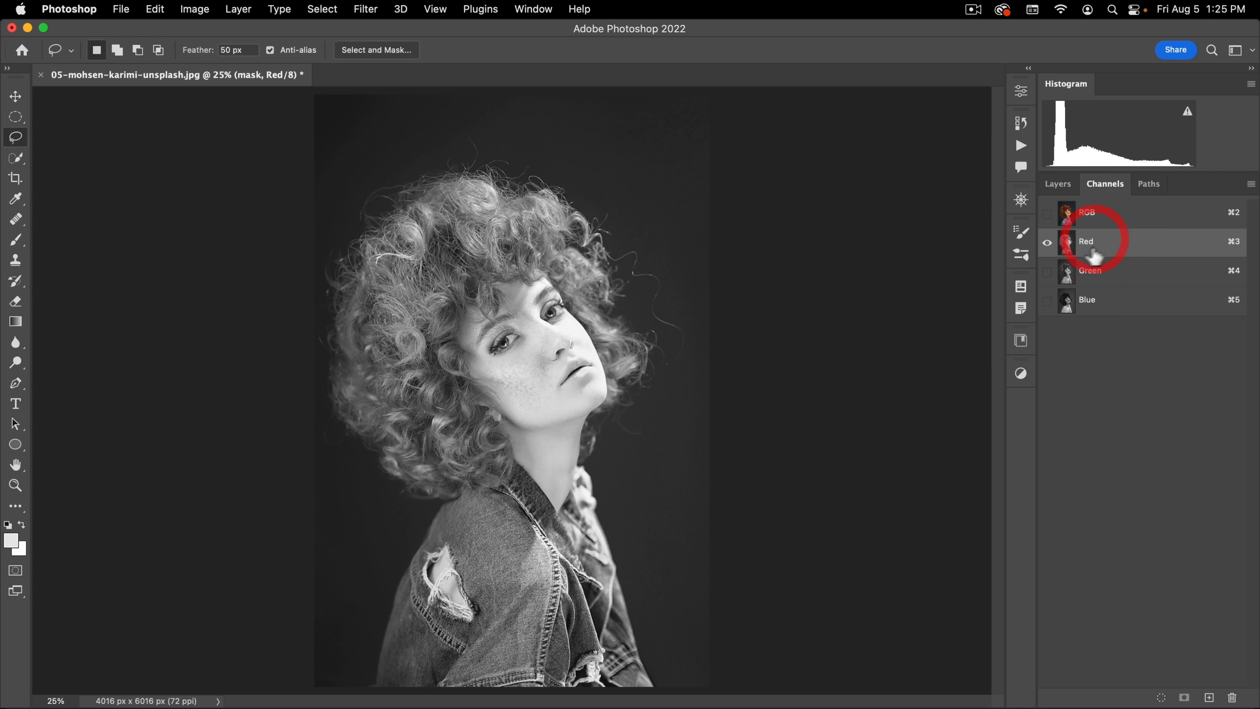
{"action": "left_click", "coordinate": [1101, 215]}
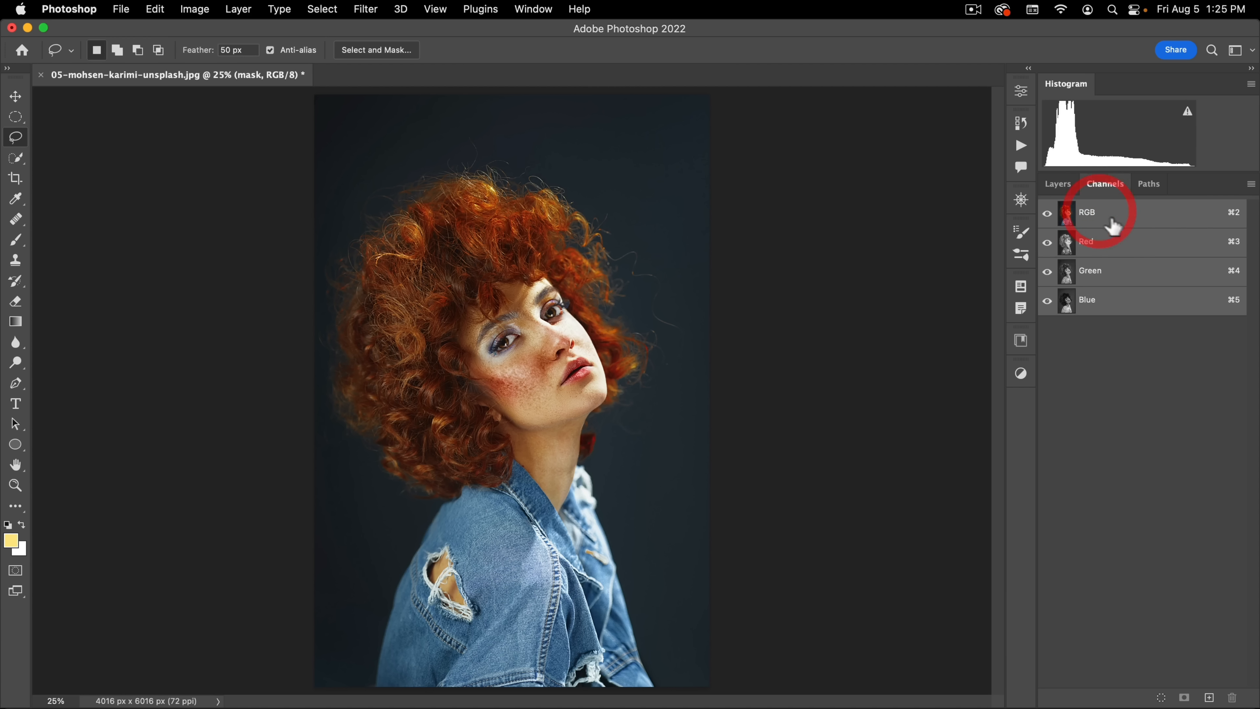
{"action": "left_click", "coordinate": [1091, 242]}
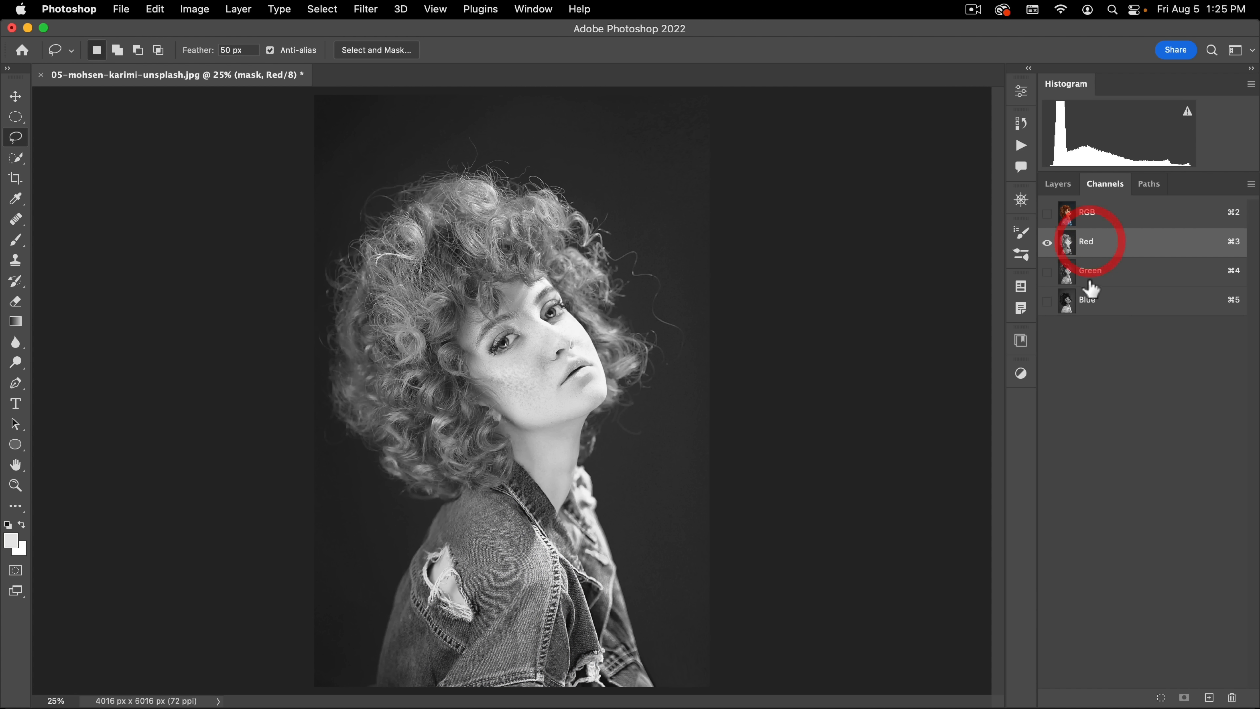
{"action": "left_click", "coordinate": [1088, 272]}
{"action": "left_click", "coordinate": [1087, 299]}
{"action": "left_click", "coordinate": [1094, 270]}
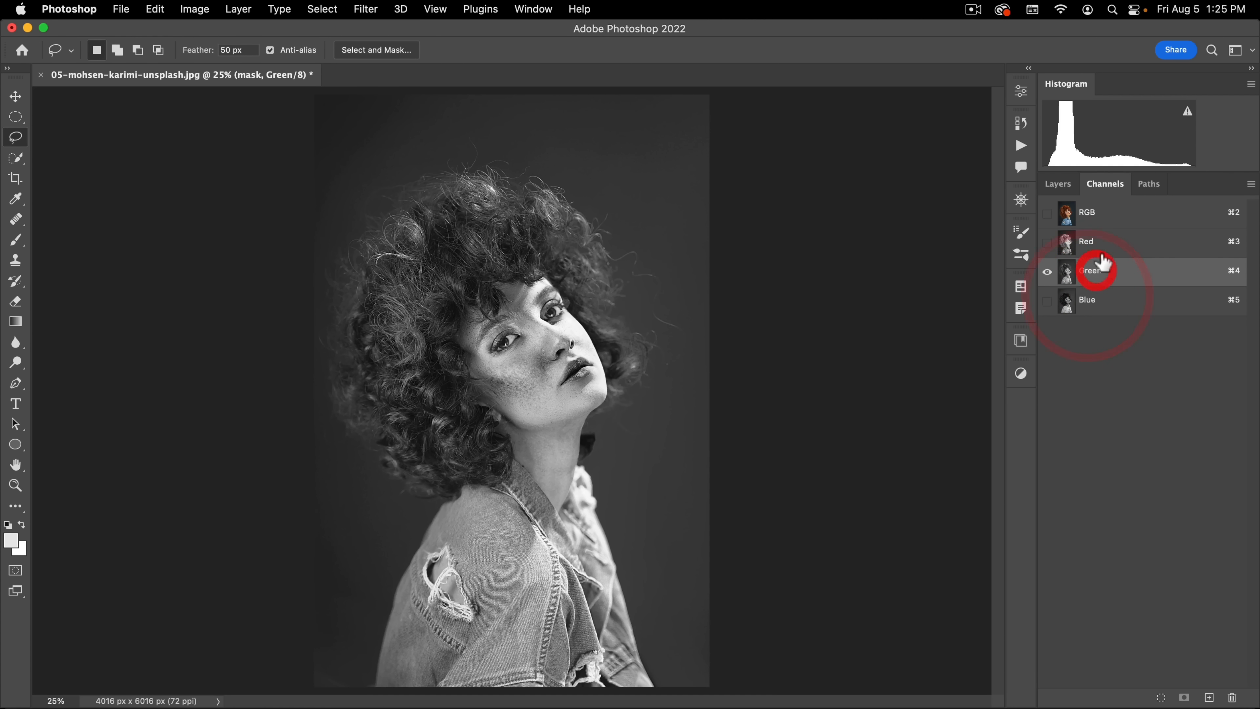
{"action": "left_click", "coordinate": [1096, 242]}
{"action": "left_click", "coordinate": [1100, 217]}
{"action": "left_click", "coordinate": [1094, 243]}
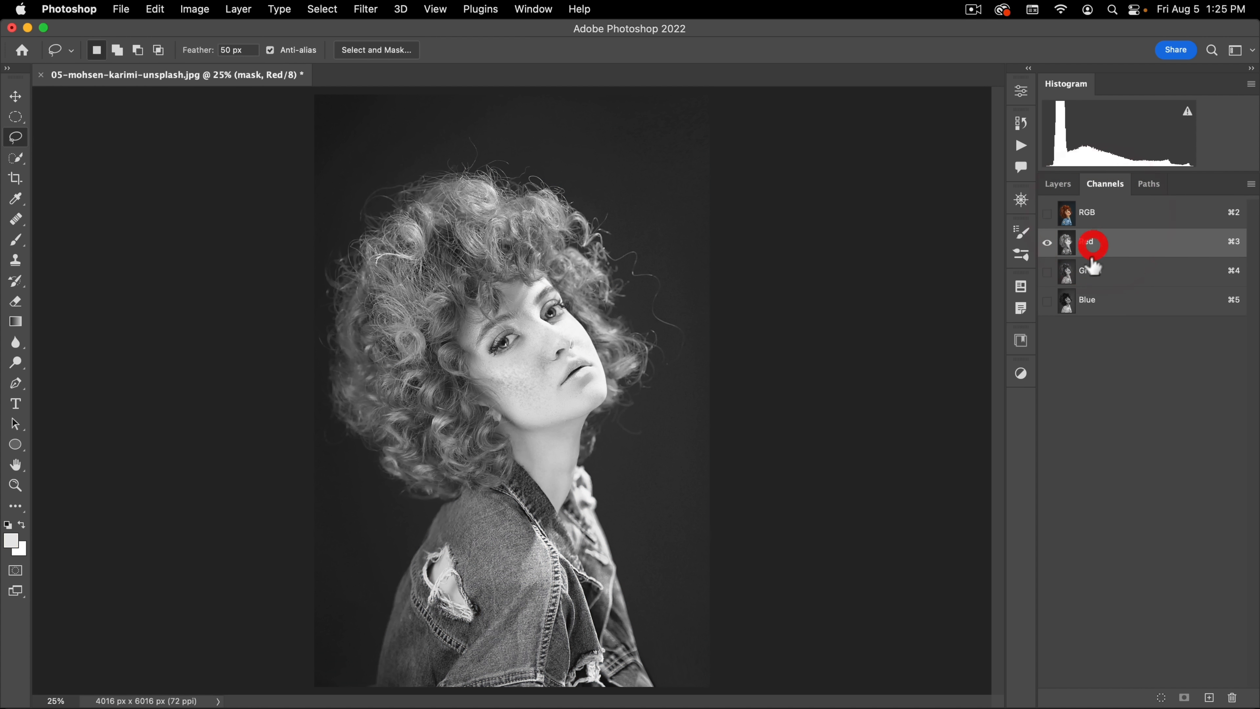
Step: Check the Green, Blue and Red channels again for separation between hair and background, then restore the composite RGB view
{"action": "left_click", "coordinate": [1091, 272]}
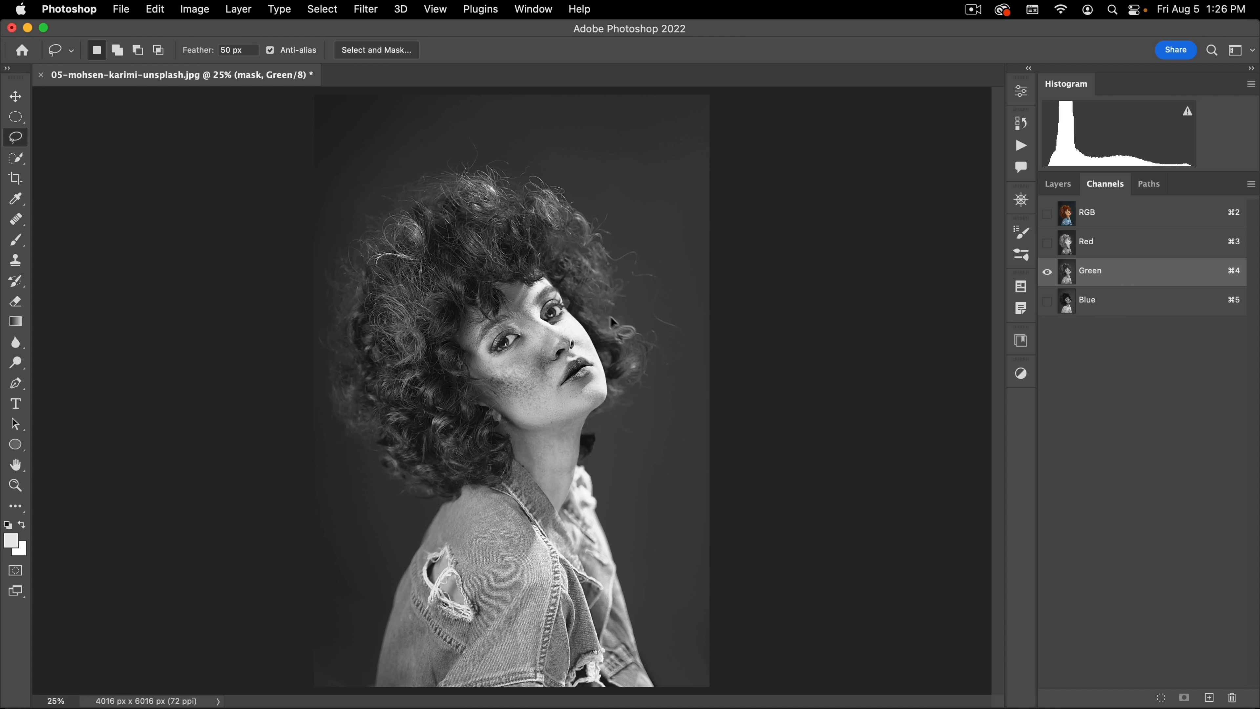
{"action": "left_click", "coordinate": [1097, 304]}
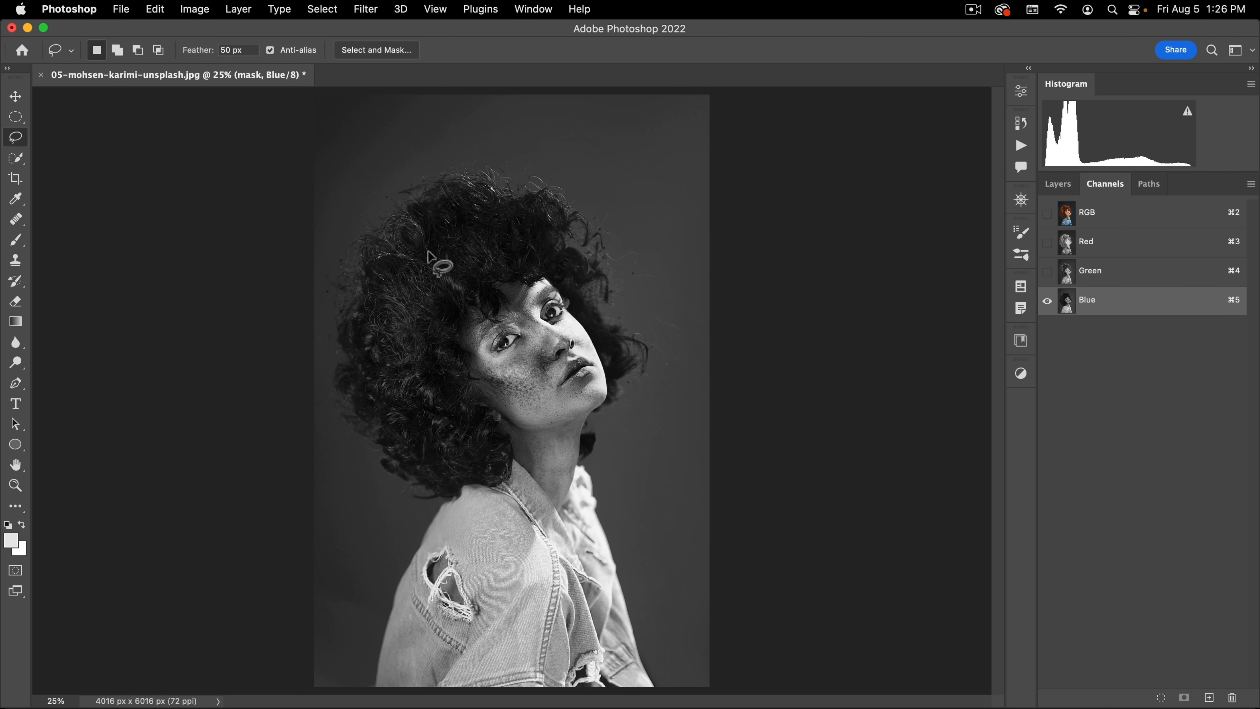
{"action": "left_click", "coordinate": [1095, 276]}
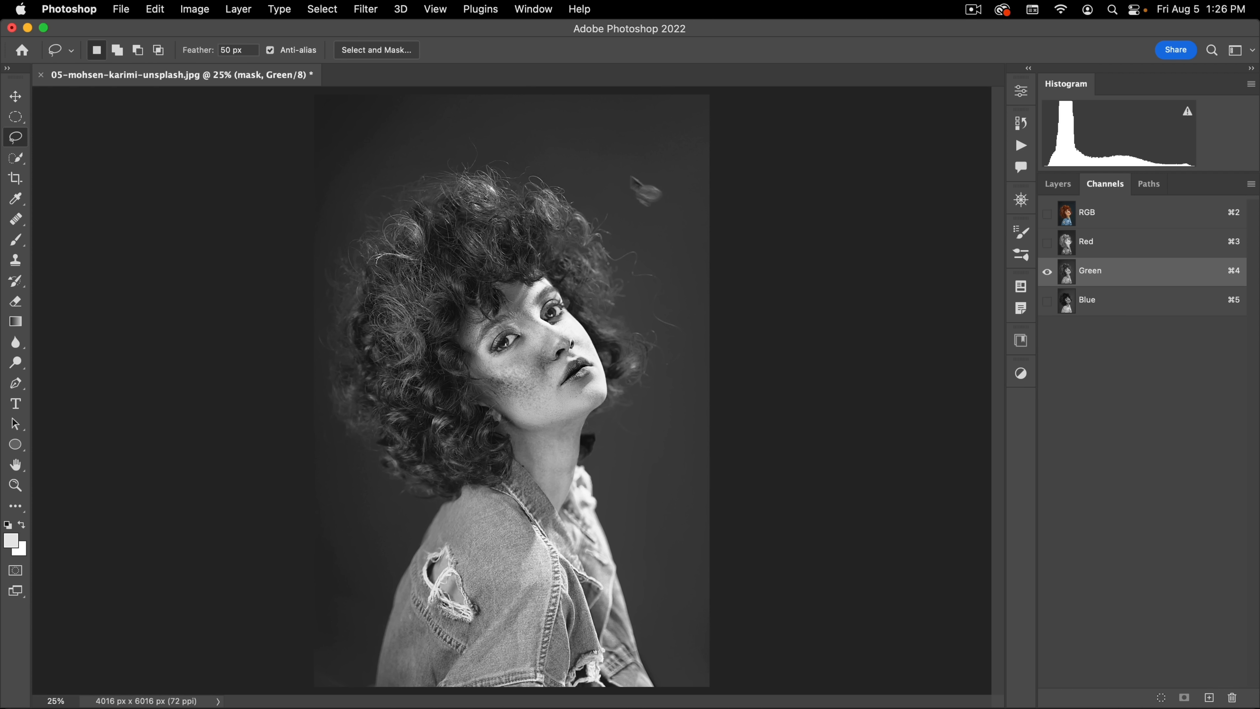
{"action": "left_click", "coordinate": [1087, 242]}
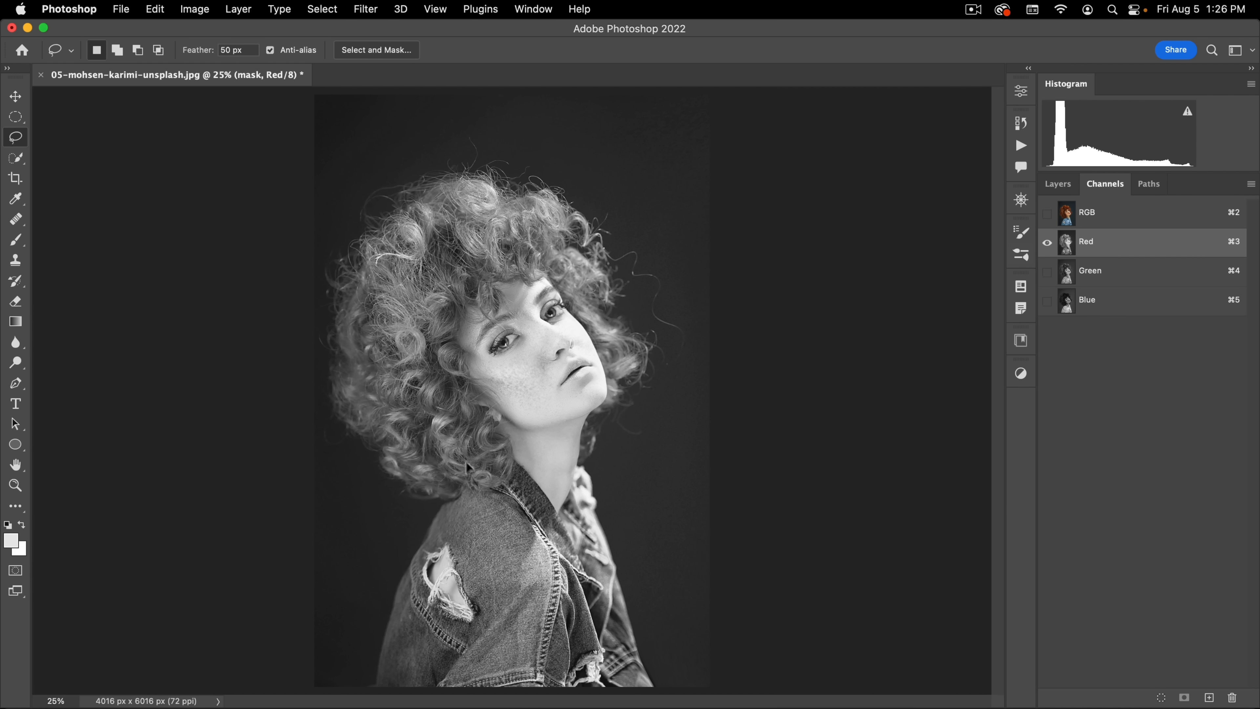
{"action": "left_click", "coordinate": [1105, 218]}
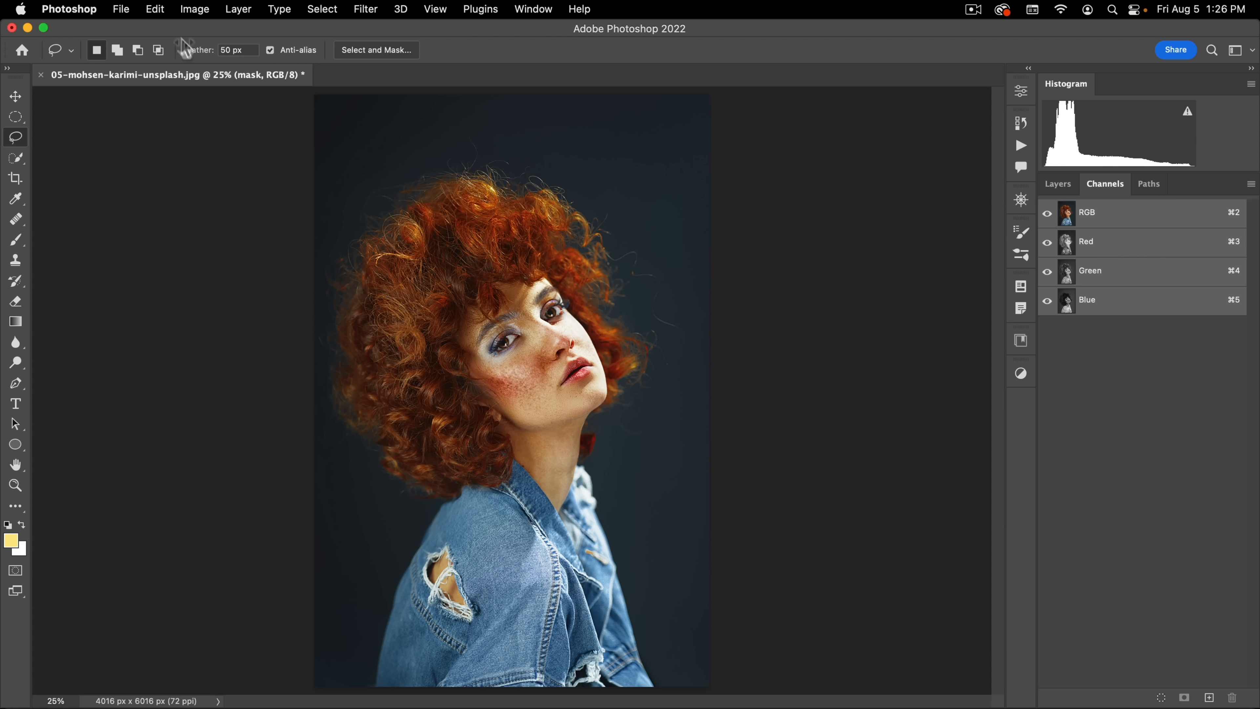
Step: Start a Black & White adjustment on the mask layer, setting Reds to 300% and Yellows to 114%
{"action": "left_click", "coordinate": [193, 10]}
{"action": "mouse_move", "coordinate": [248, 53]}
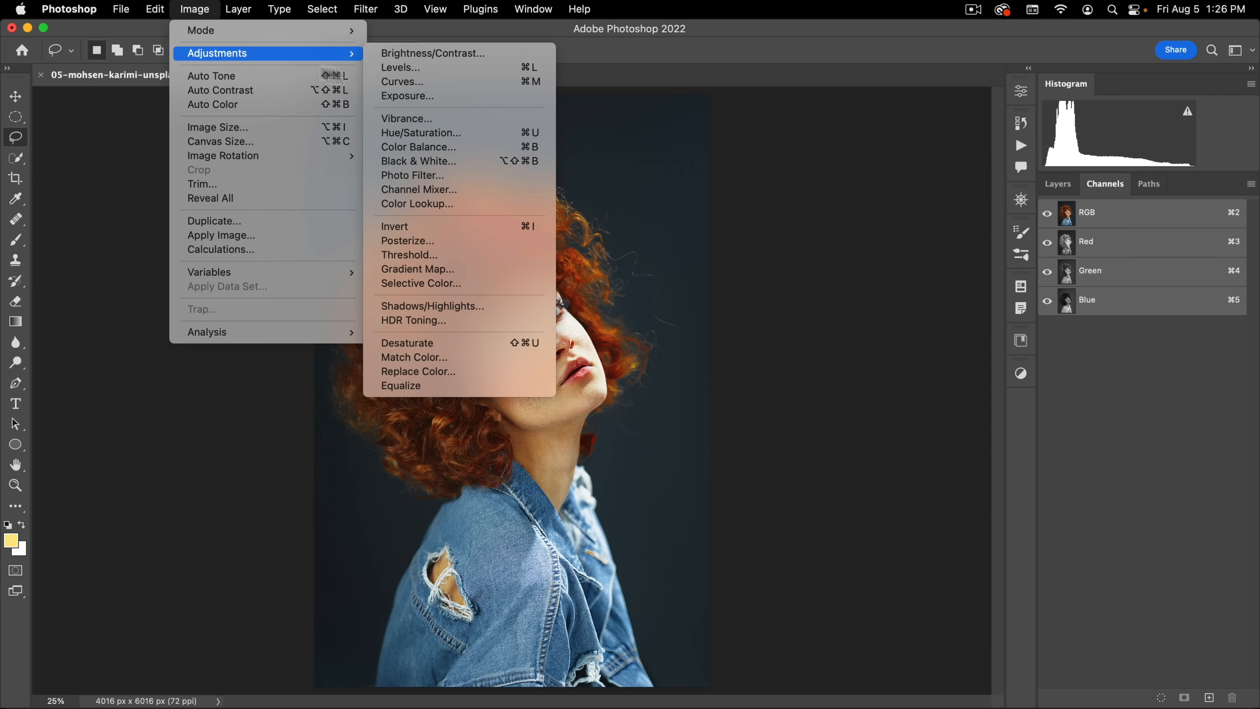
{"action": "left_click", "coordinate": [419, 161]}
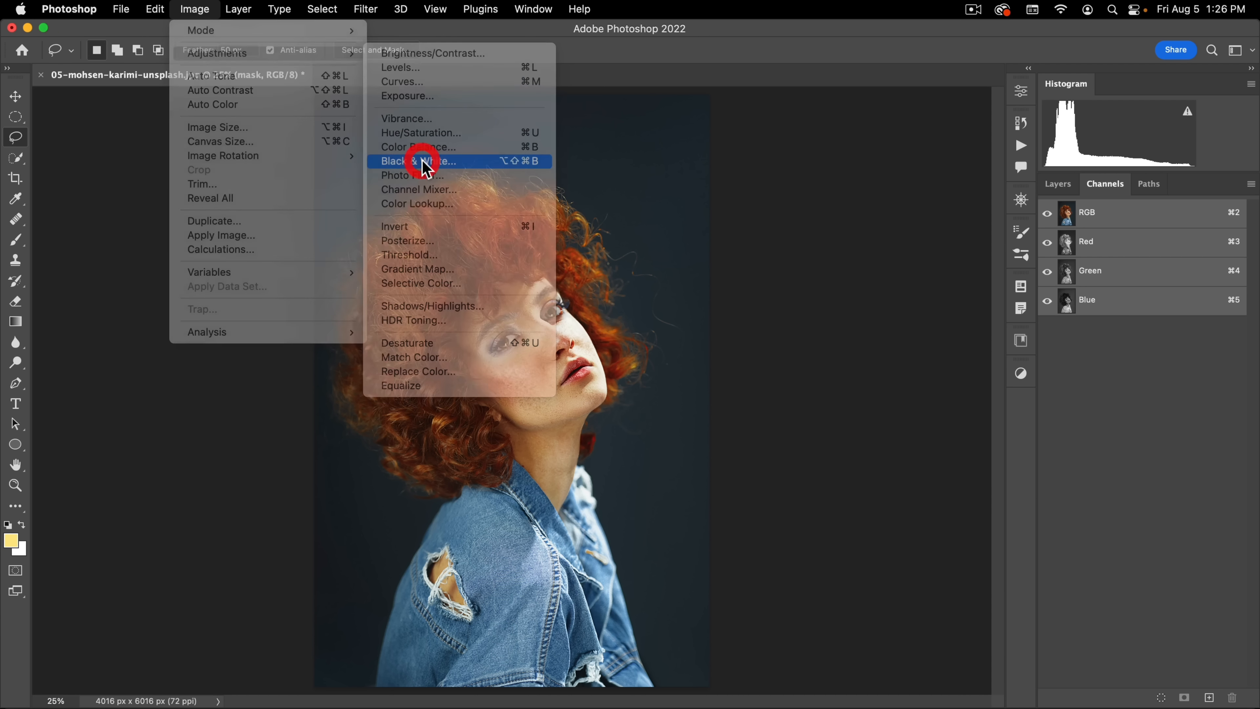
{"action": "left_click_drag", "start_coordinate": [816, 257], "coordinate": [966, 254]}
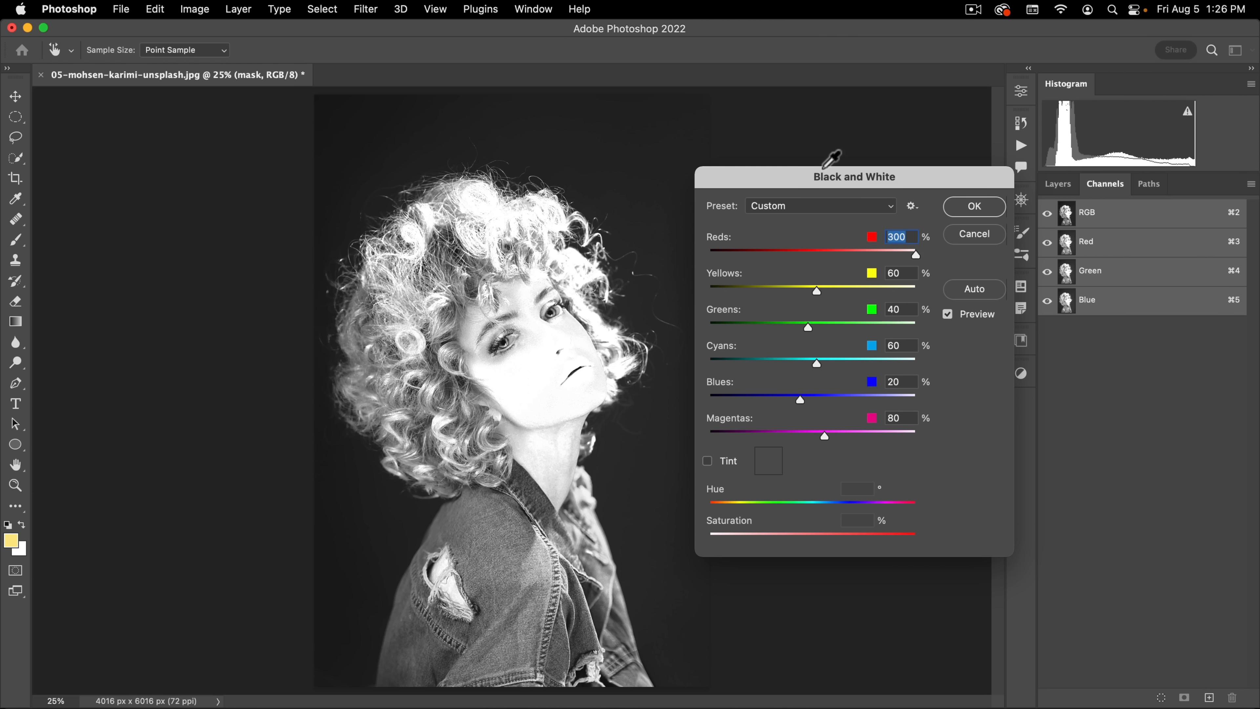
{"action": "left_click_drag", "start_coordinate": [813, 179], "coordinate": [842, 116]}
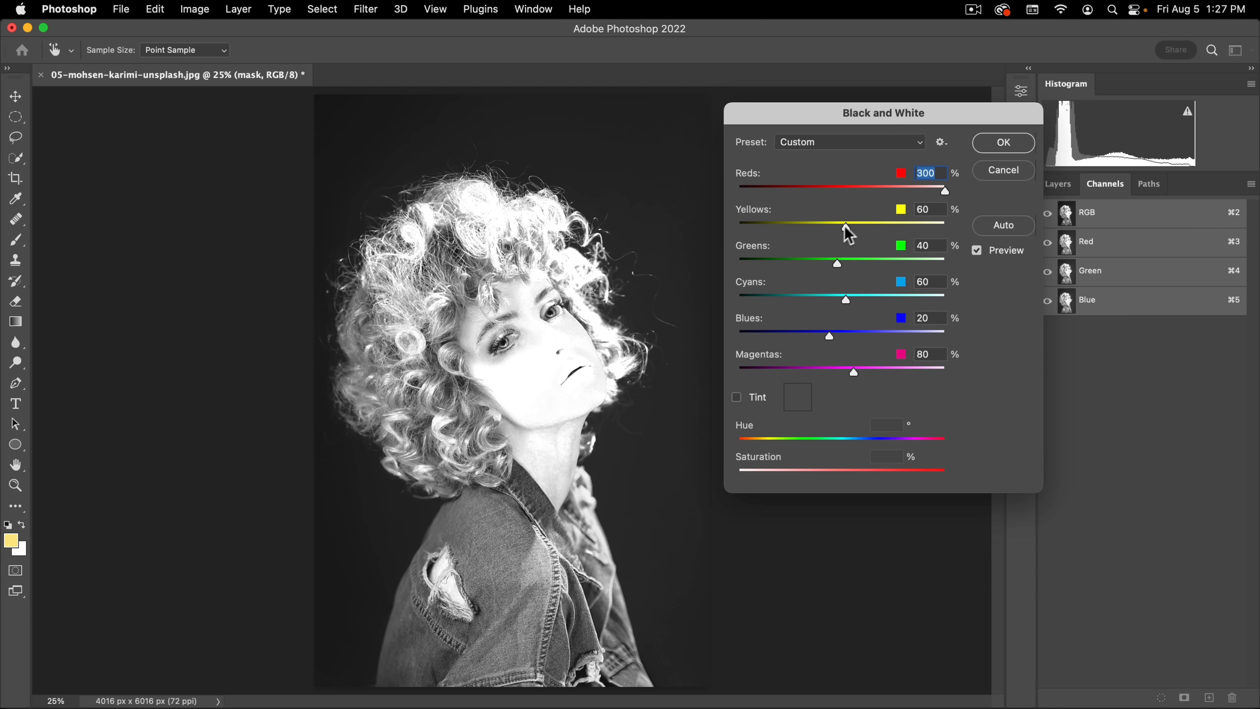
{"action": "mouse_move", "coordinate": [845, 227]}
{"action": "left_mouse_down"}
{"action": "mouse_move", "coordinate": [742, 229]}
{"action": "mouse_move", "coordinate": [879, 223]}
{"action": "mouse_move", "coordinate": [799, 225]}
{"action": "mouse_move", "coordinate": [869, 226]}
{"action": "left_mouse_up"}
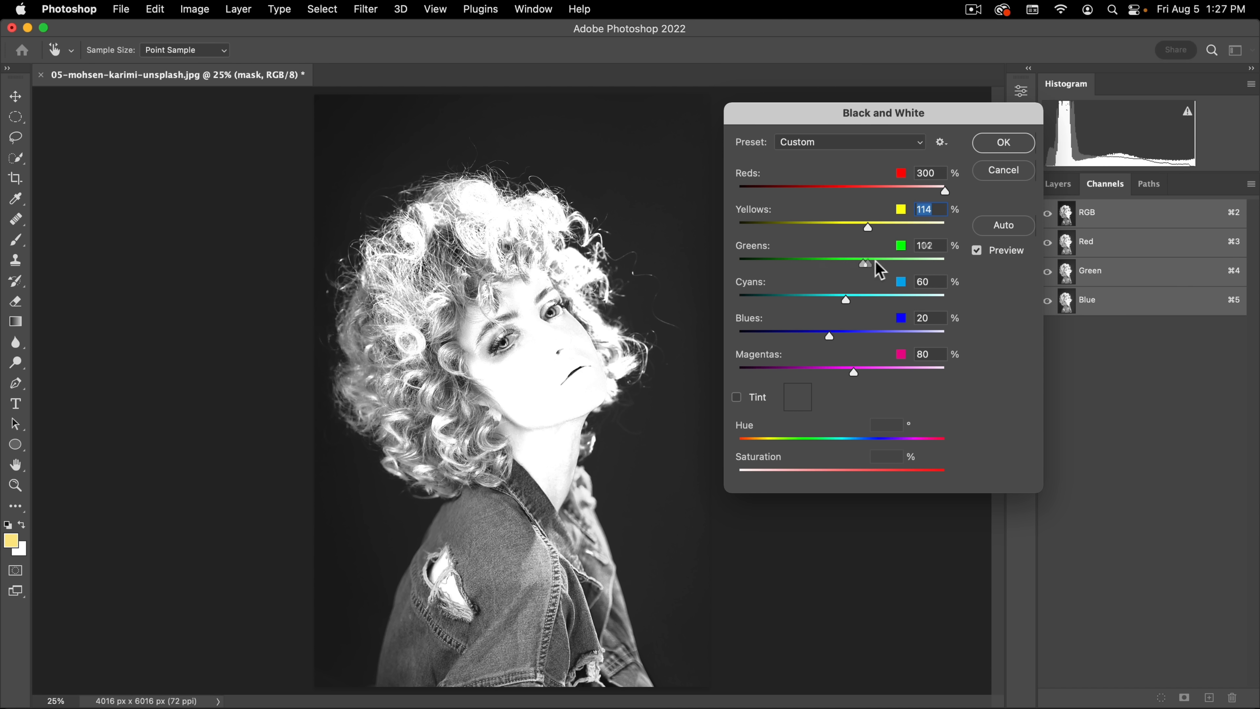
Step: Set Greens to 34%, Cyans to -48%, Blues to -76% and Magentas to 95%, and apply the Black & White adjustment
{"action": "left_click_drag", "start_coordinate": [875, 261], "coordinate": [821, 301]}
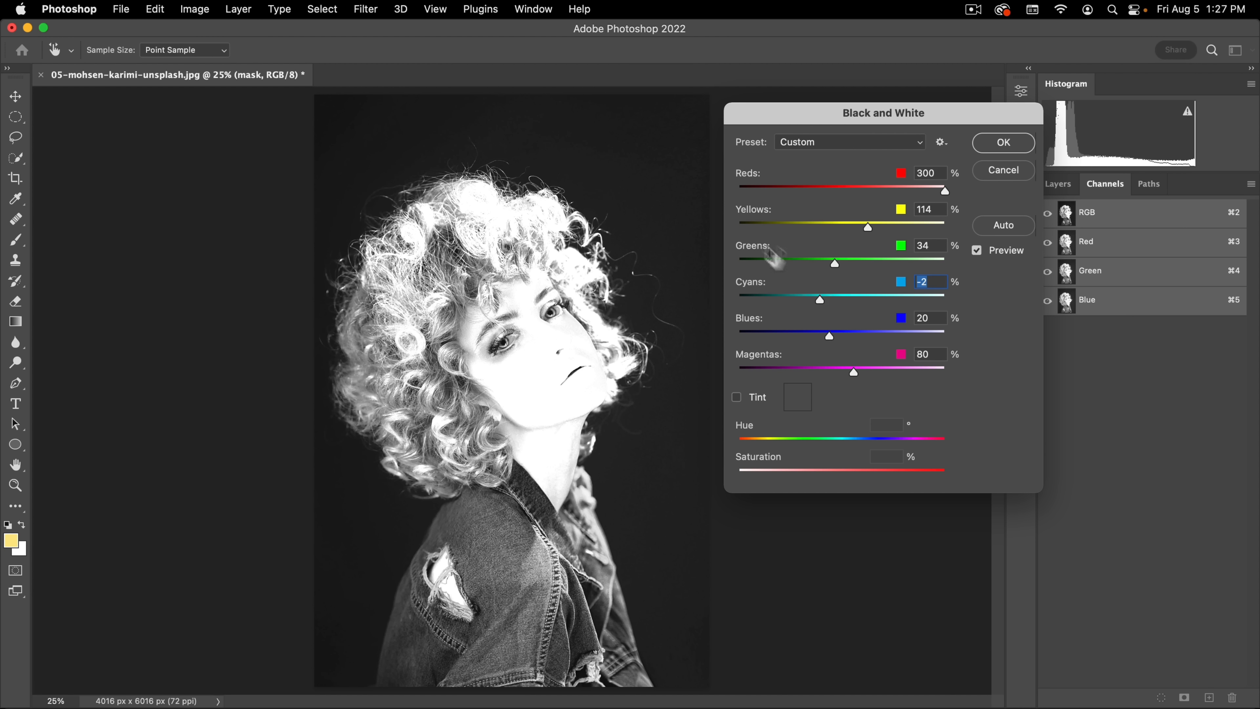
{"action": "left_click_drag", "start_coordinate": [820, 300], "coordinate": [807, 335]}
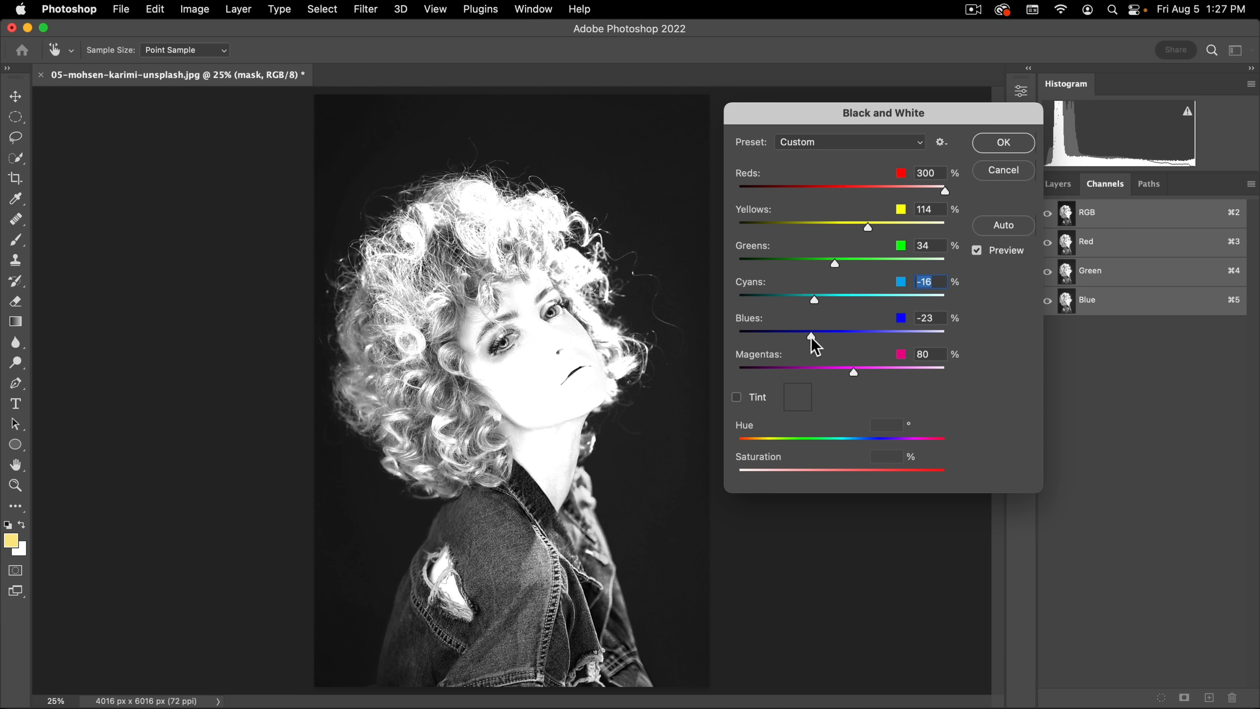
{"action": "left_click_drag", "start_coordinate": [613, 428], "coordinate": [619, 422]}
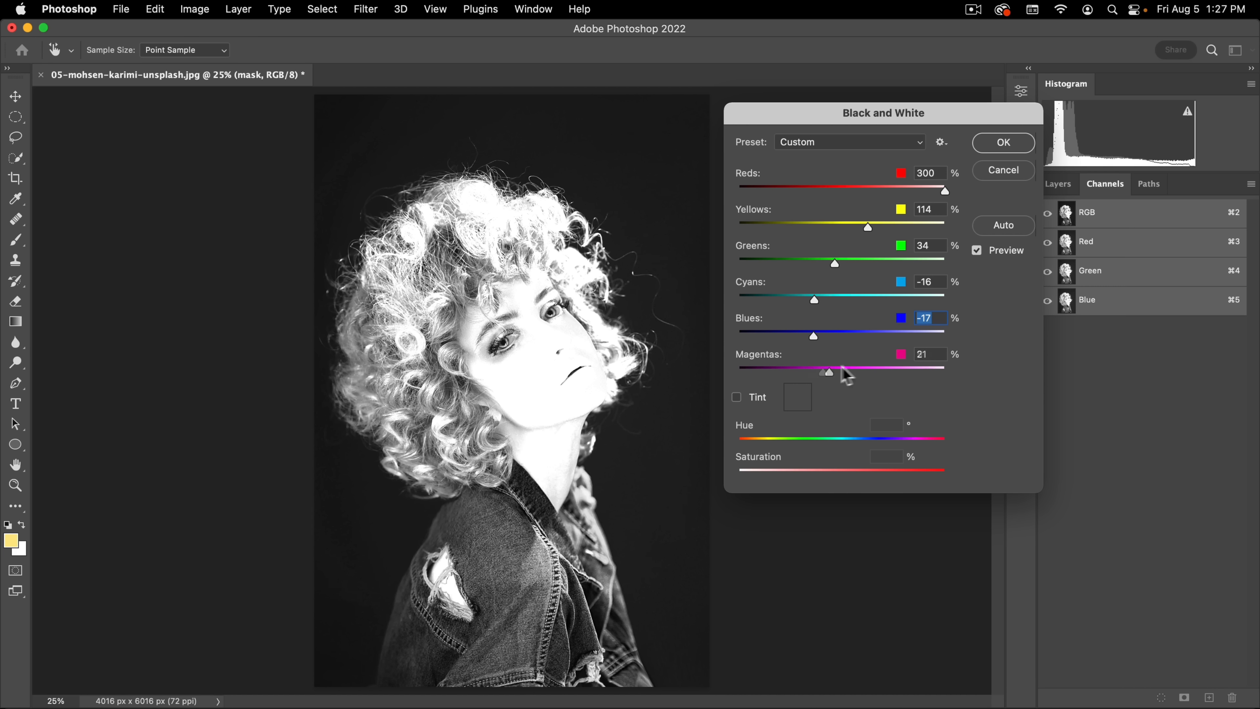
{"action": "left_click", "coordinate": [860, 373]}
{"action": "mouse_move", "coordinate": [811, 335]}
{"action": "left_mouse_down"}
{"action": "mouse_move", "coordinate": [773, 339]}
{"action": "mouse_move", "coordinate": [800, 340]}
{"action": "mouse_move", "coordinate": [793, 304]}
{"action": "mouse_move", "coordinate": [806, 310]}
{"action": "left_mouse_up"}
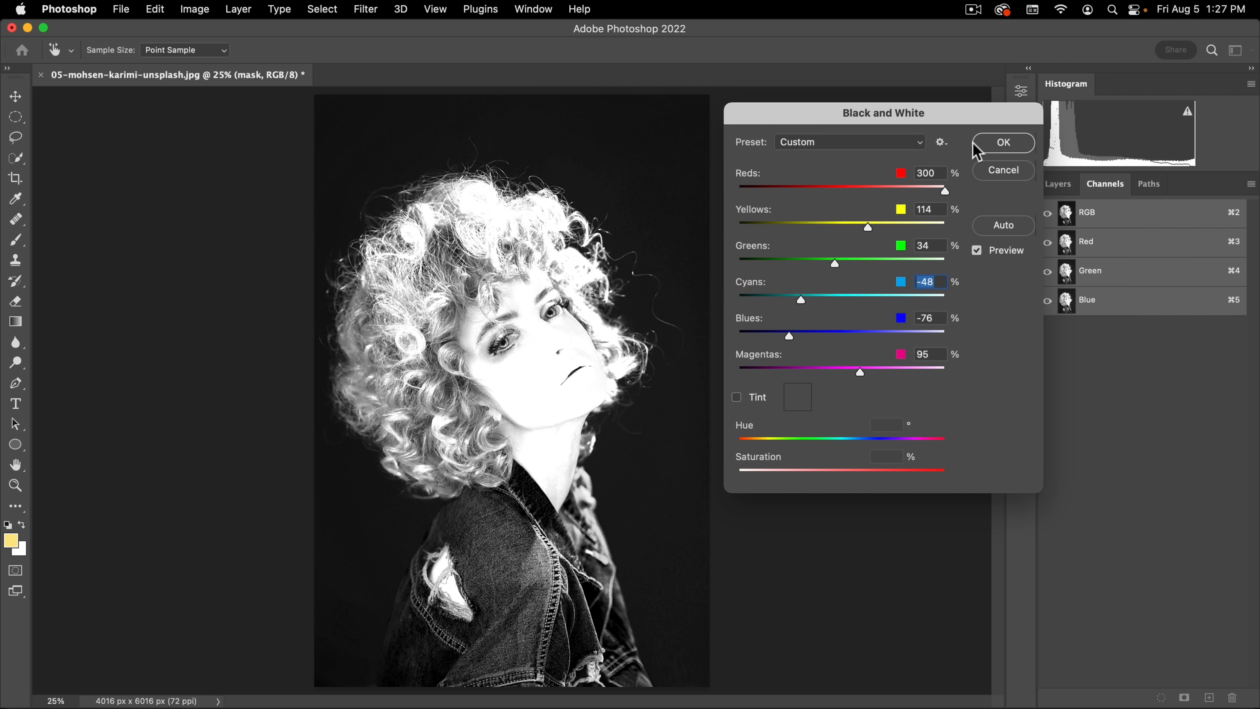
{"action": "left_click", "coordinate": [1003, 142]}
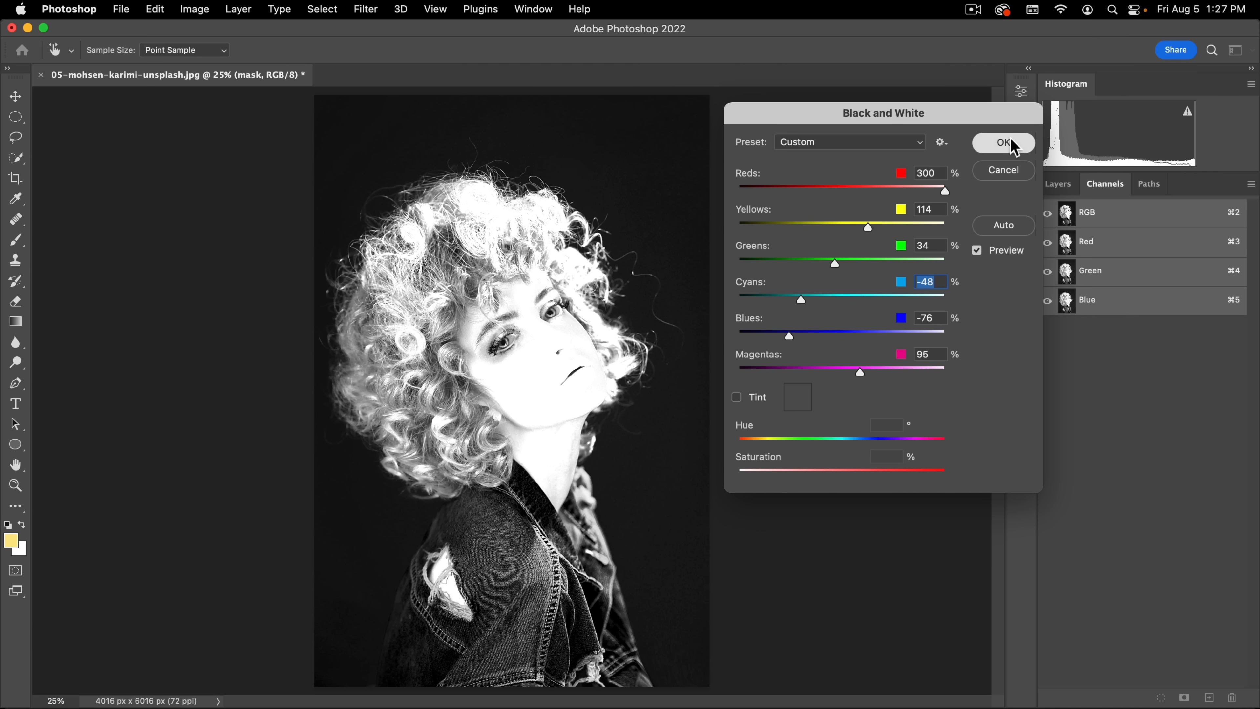
Step: Duplicate the mask layer and apply Curves to the copy, with the black point at input 17 and the white point pulled slightly inward
{"action": "left_click", "coordinate": [1058, 185]}
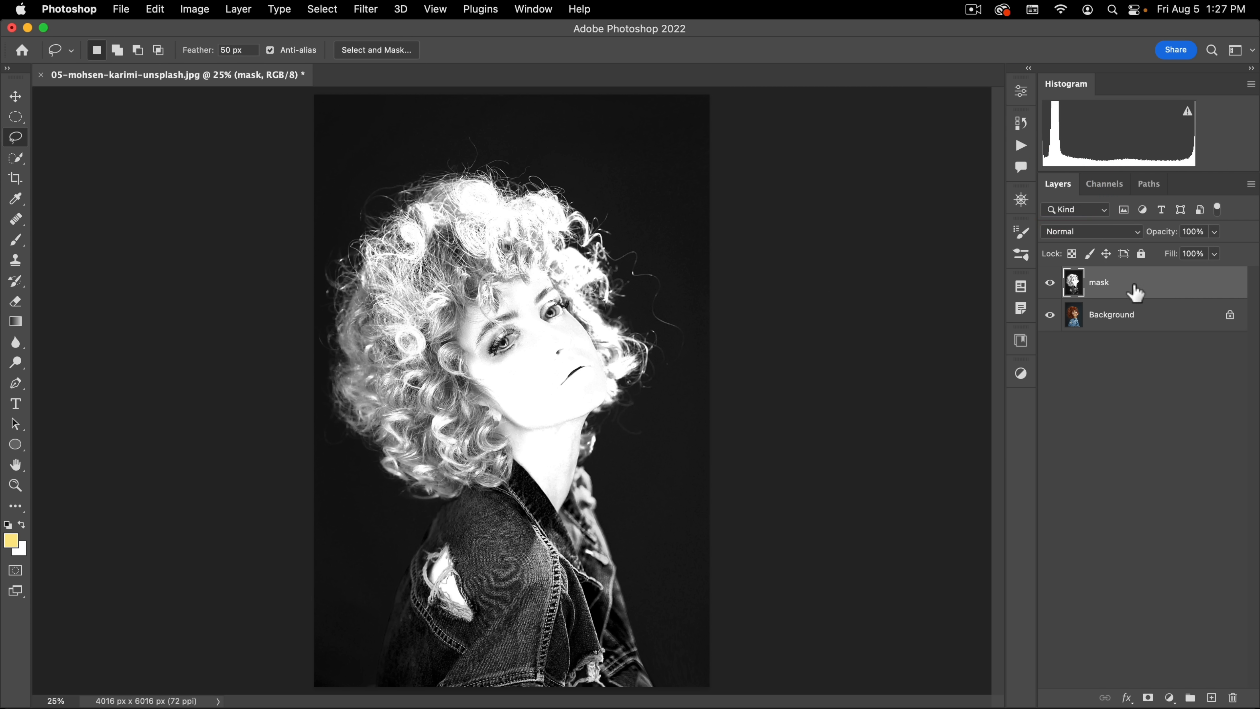
{"action": "key", "text": "super+j"}
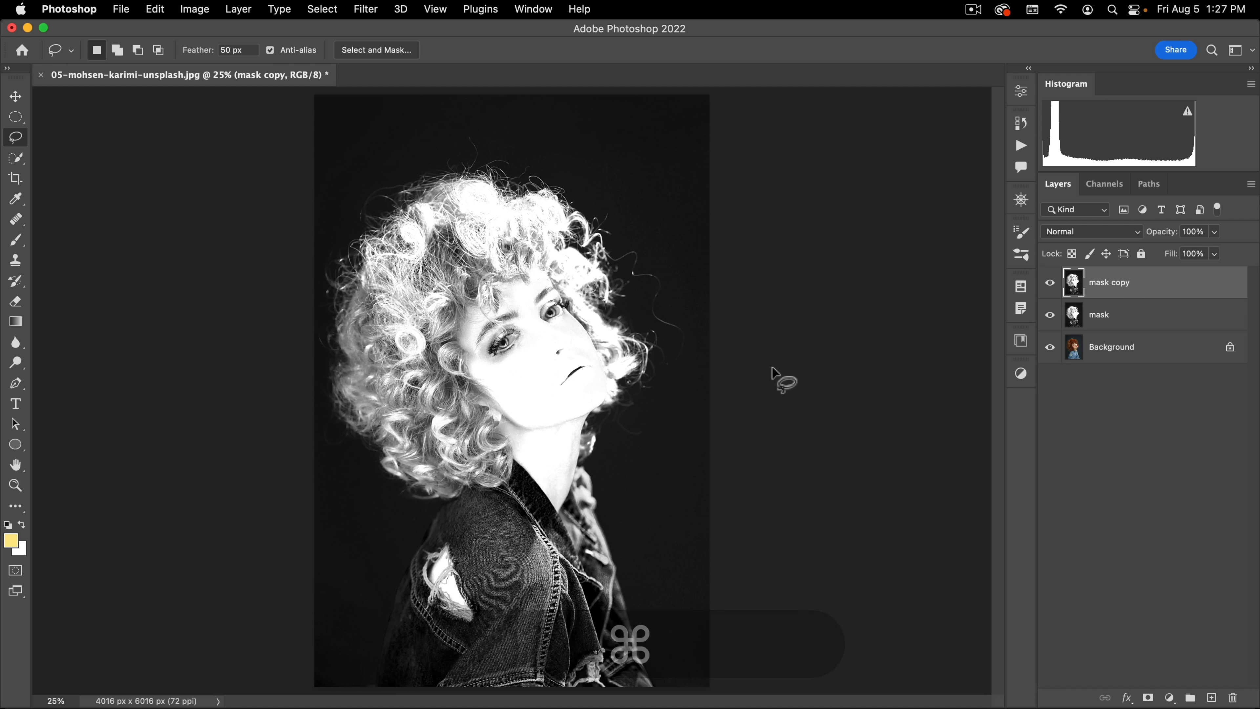
{"action": "key", "text": "super+m"}
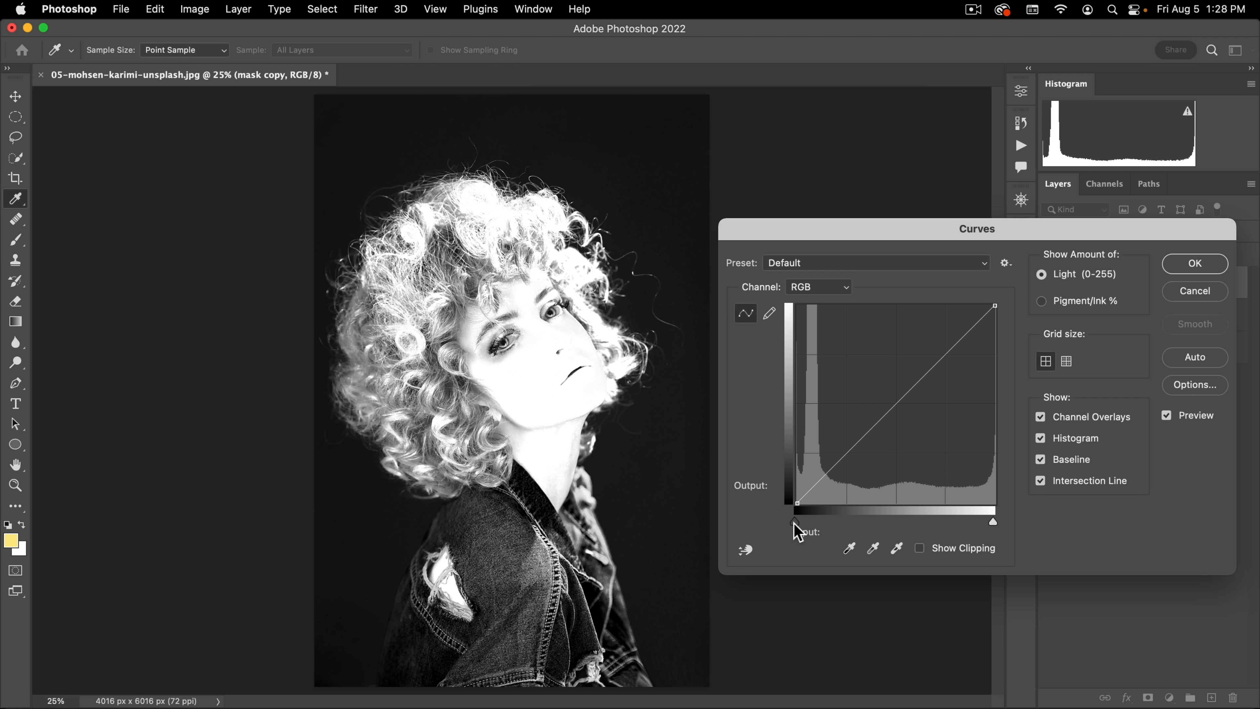
{"action": "left_click_drag", "start_coordinate": [794, 522], "coordinate": [802, 521]}
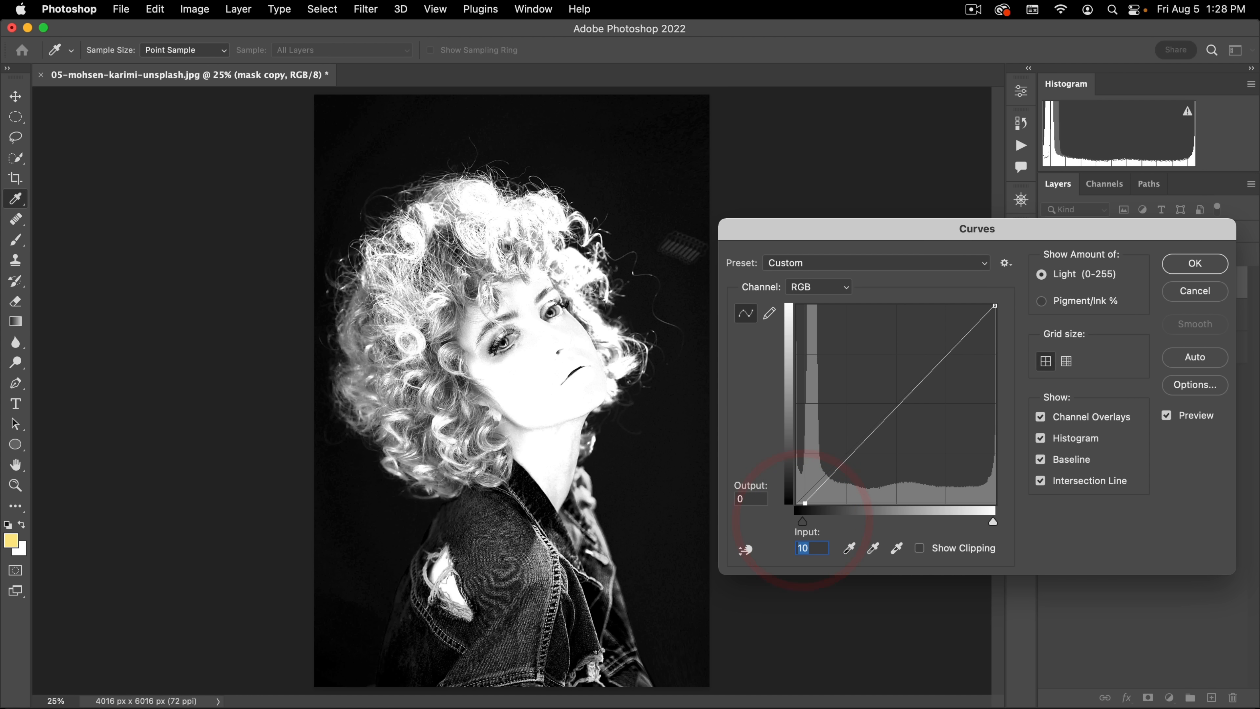
{"action": "left_click_drag", "start_coordinate": [994, 521], "coordinate": [980, 521]}
{"action": "left_click_drag", "start_coordinate": [803, 520], "coordinate": [809, 519]}
{"action": "left_click", "coordinate": [1182, 270]}
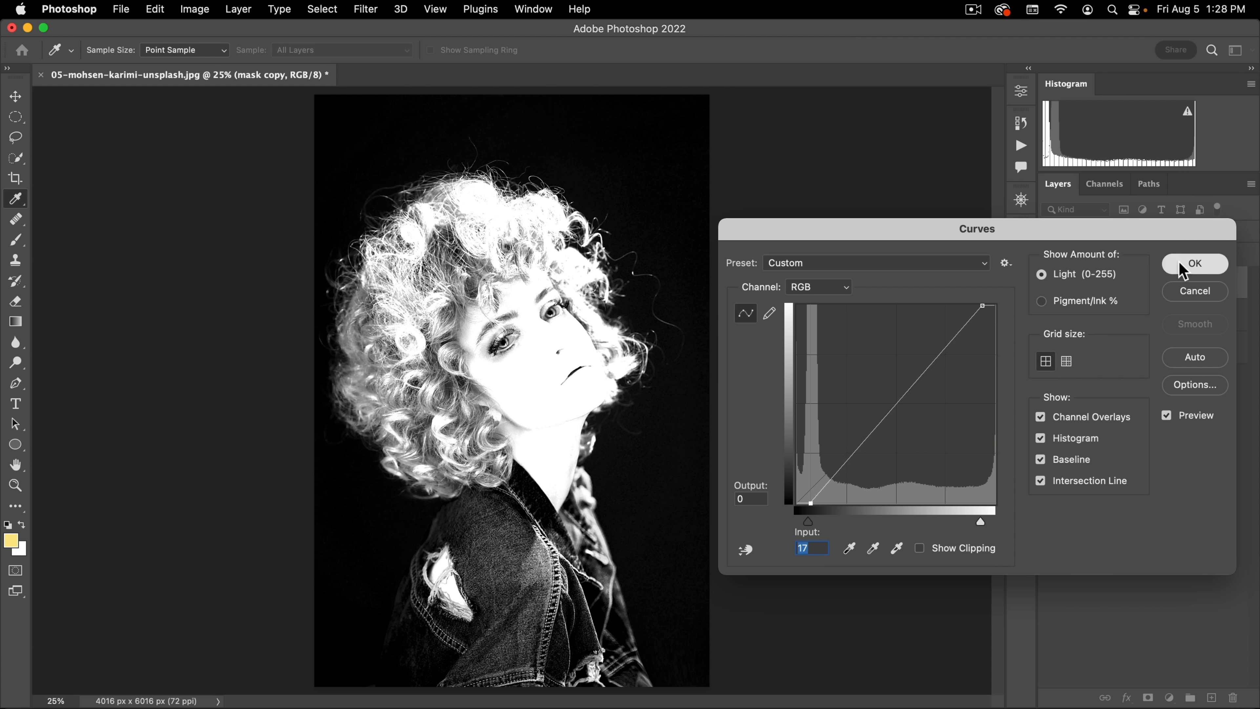
{"action": "key", "text": "l"}
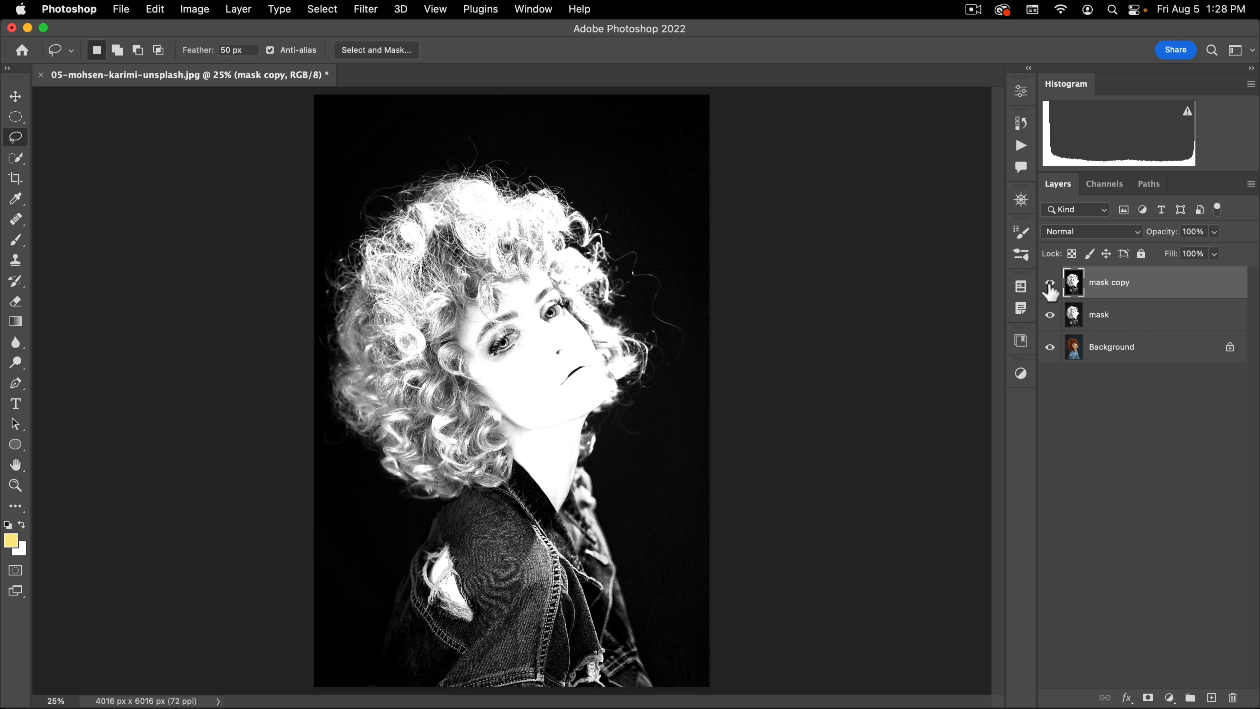
Step: Hide the mask and mask copy layers to show the colour photo's denim jacket
{"action": "left_click", "coordinate": [1050, 315]}
{"action": "key", "text": "space"}
{"action": "left_click_drag", "start_coordinate": [519, 371], "coordinate": [411, 436]}
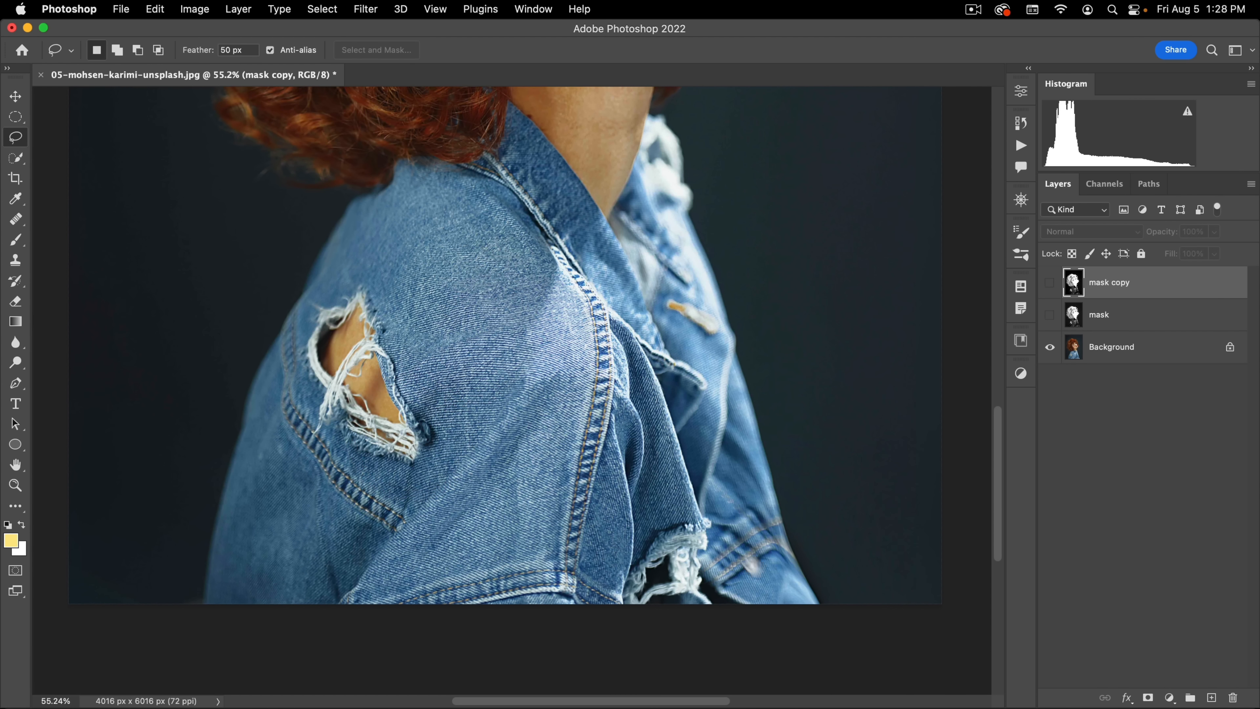
{"action": "left_click_drag", "start_coordinate": [780, 584], "coordinate": [795, 598]}
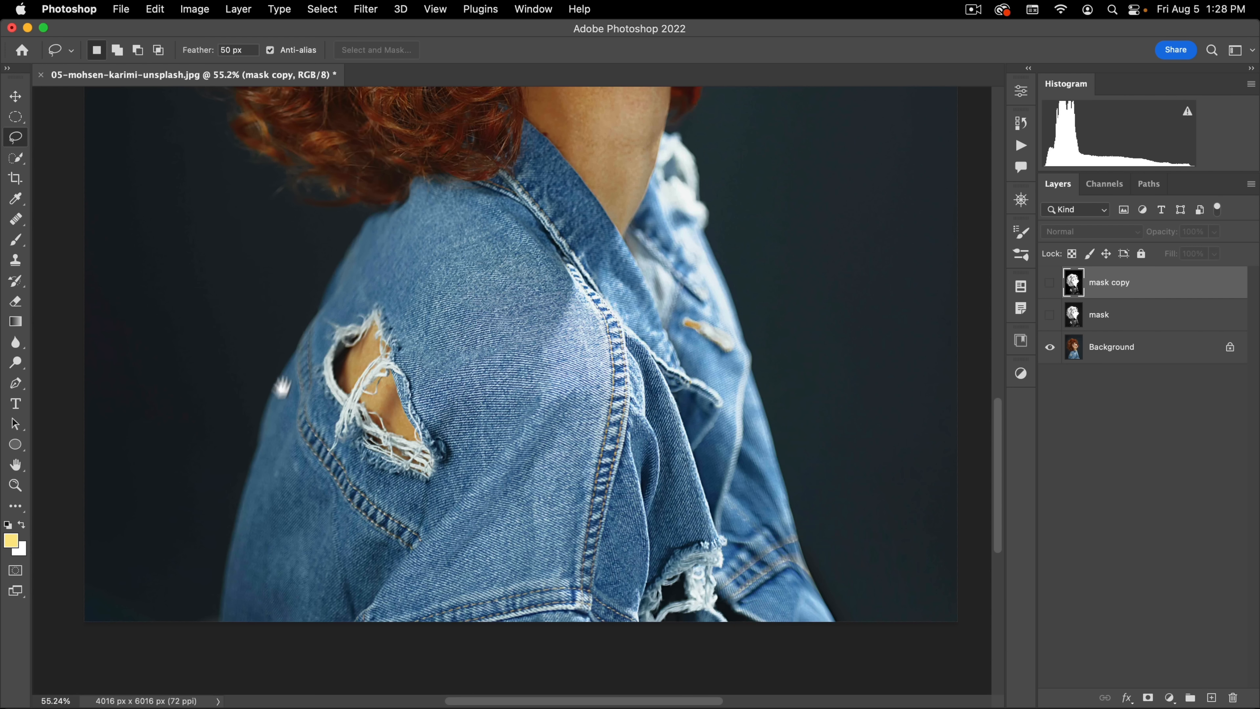
Step: Trace a Pen tool path along the jacket's front edge, from the image's lower border up around the frayed collar
{"action": "key", "text": "space"}
{"action": "key", "text": "p"}
{"action": "left_click", "coordinate": [836, 624]}
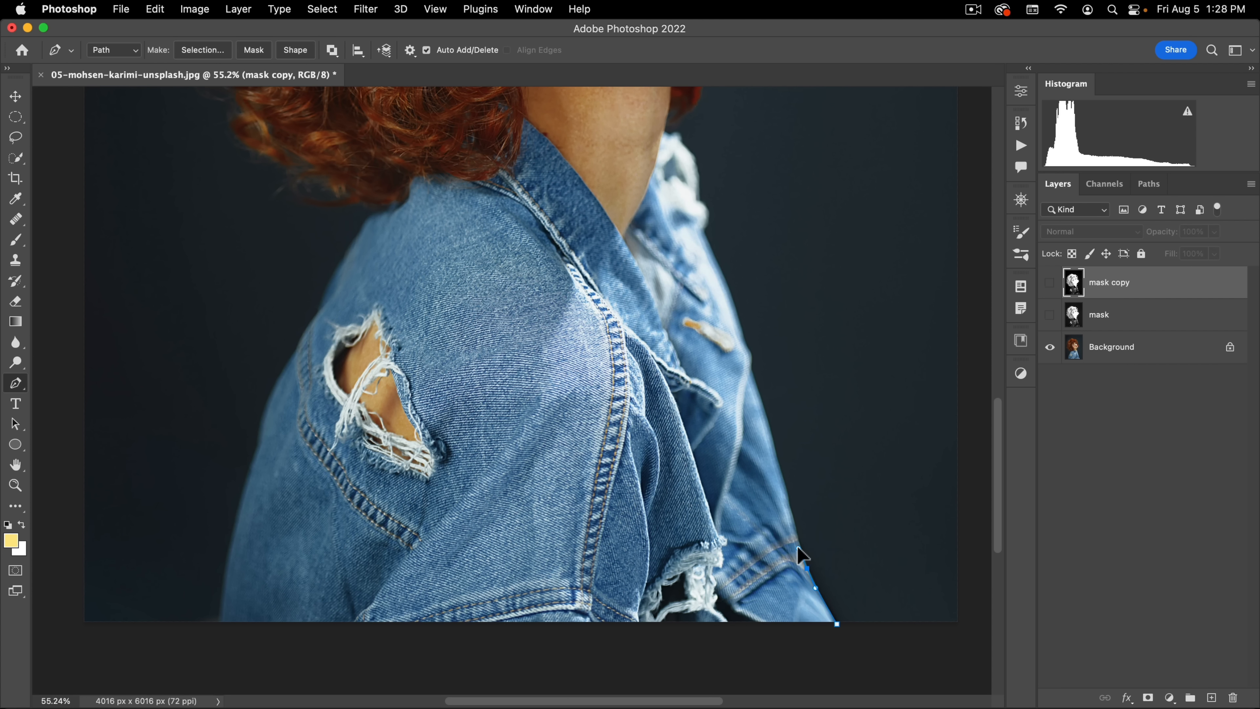
{"action": "left_click_drag", "start_coordinate": [797, 549], "coordinate": [798, 548]}
{"action": "left_click_drag", "start_coordinate": [758, 396], "coordinate": [738, 340]}
{"action": "left_click", "coordinate": [746, 347], "text": "alt"}
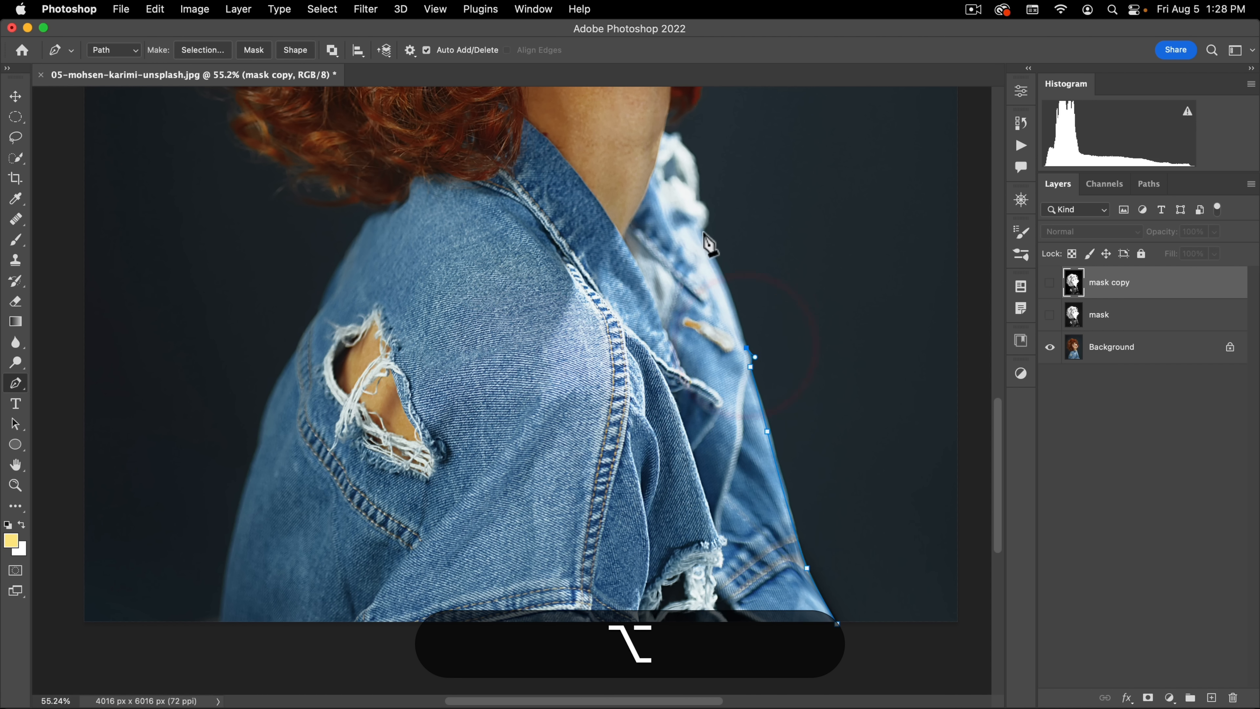
{"action": "left_click", "coordinate": [703, 232]}
{"action": "left_click", "coordinate": [699, 202]}
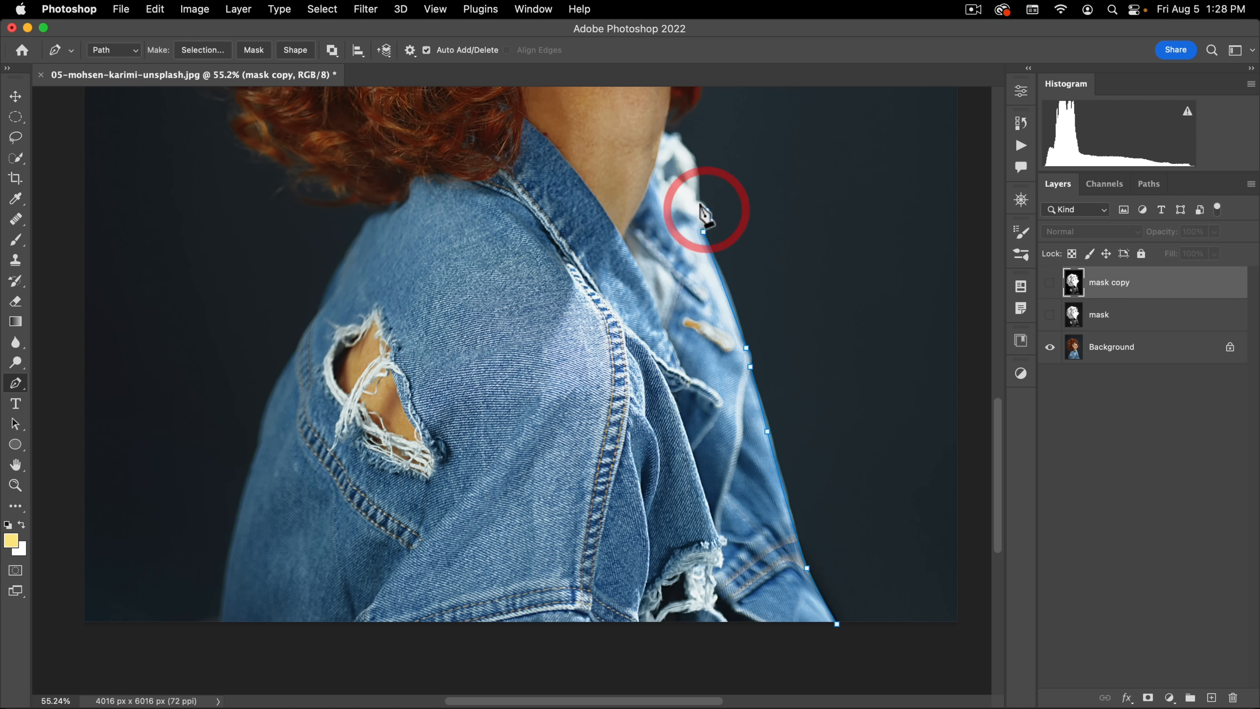
{"action": "left_click_drag", "start_coordinate": [694, 158], "coordinate": [675, 479]}
{"action": "left_click", "coordinate": [677, 138]}
Step: Continue the Pen path up the neck, around the chin and along the edge of the cheek towards the forehead
{"action": "key", "text": "space"}
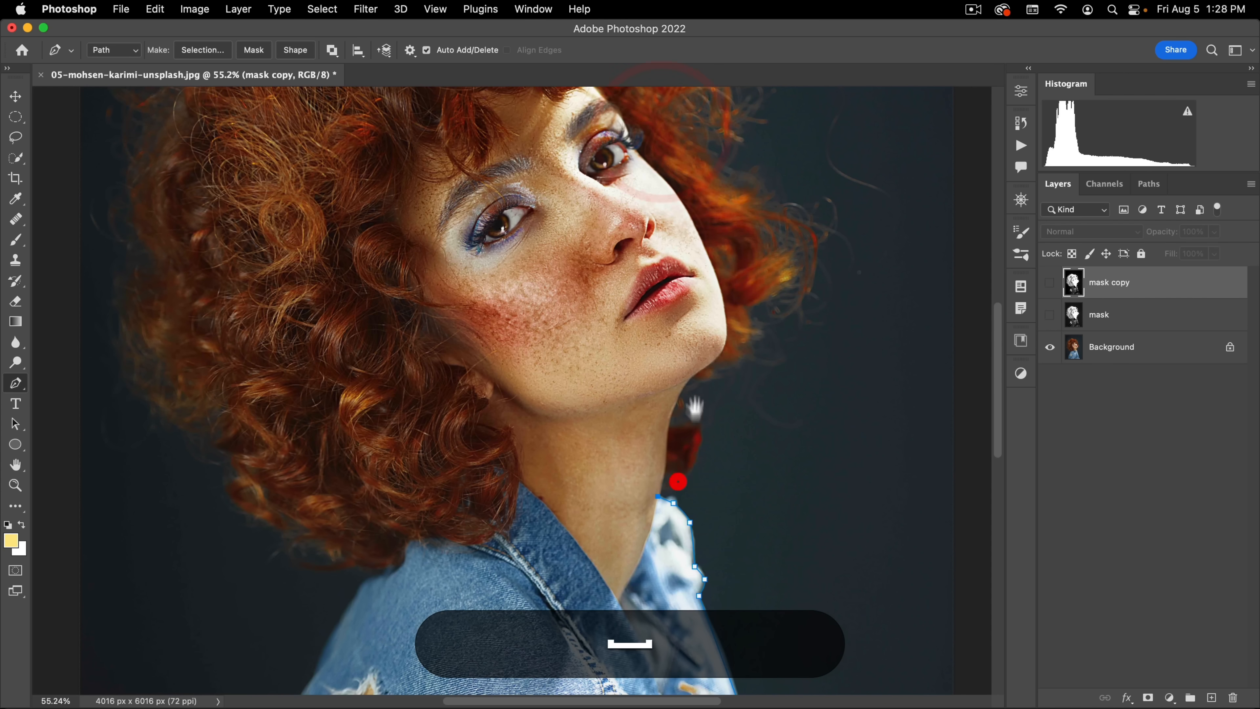
{"action": "key", "text": "super+space"}
{"action": "left_click_drag", "start_coordinate": [669, 433], "coordinate": [707, 403]}
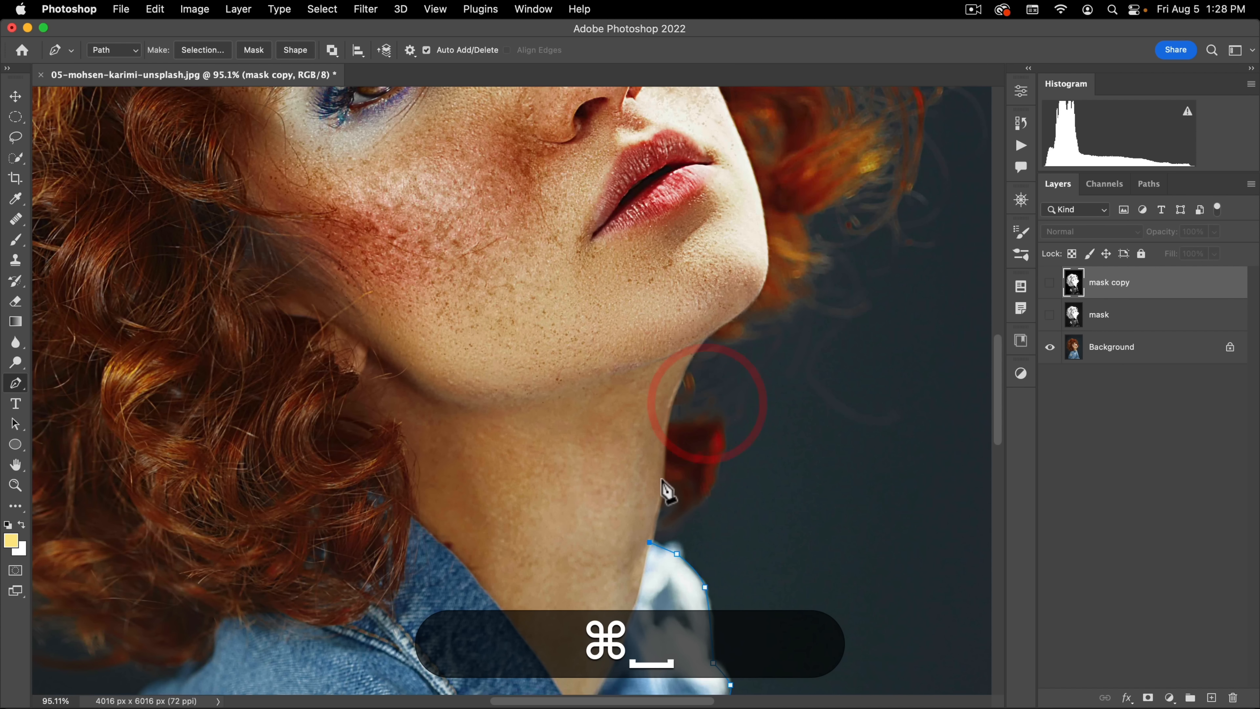
{"action": "left_click_drag", "start_coordinate": [665, 470], "coordinate": [666, 433]}
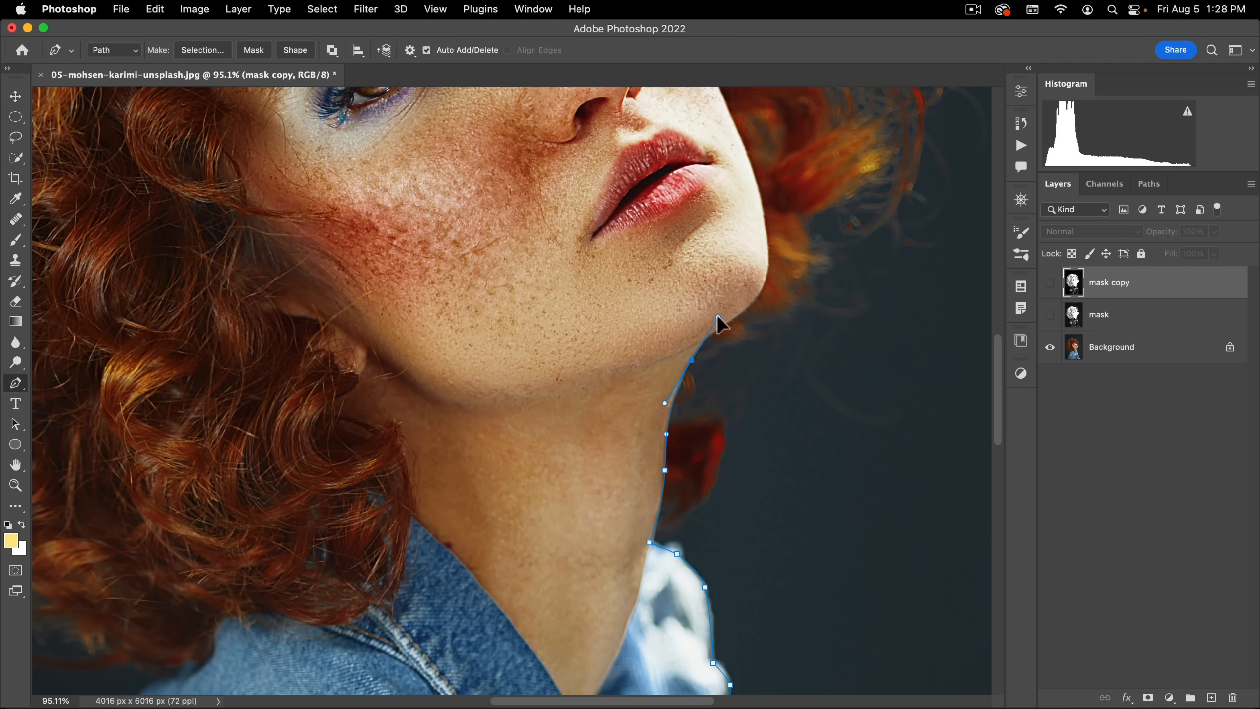
{"action": "left_click_drag", "start_coordinate": [717, 319], "coordinate": [717, 331]}
{"action": "left_click", "coordinate": [713, 331], "text": "alt"}
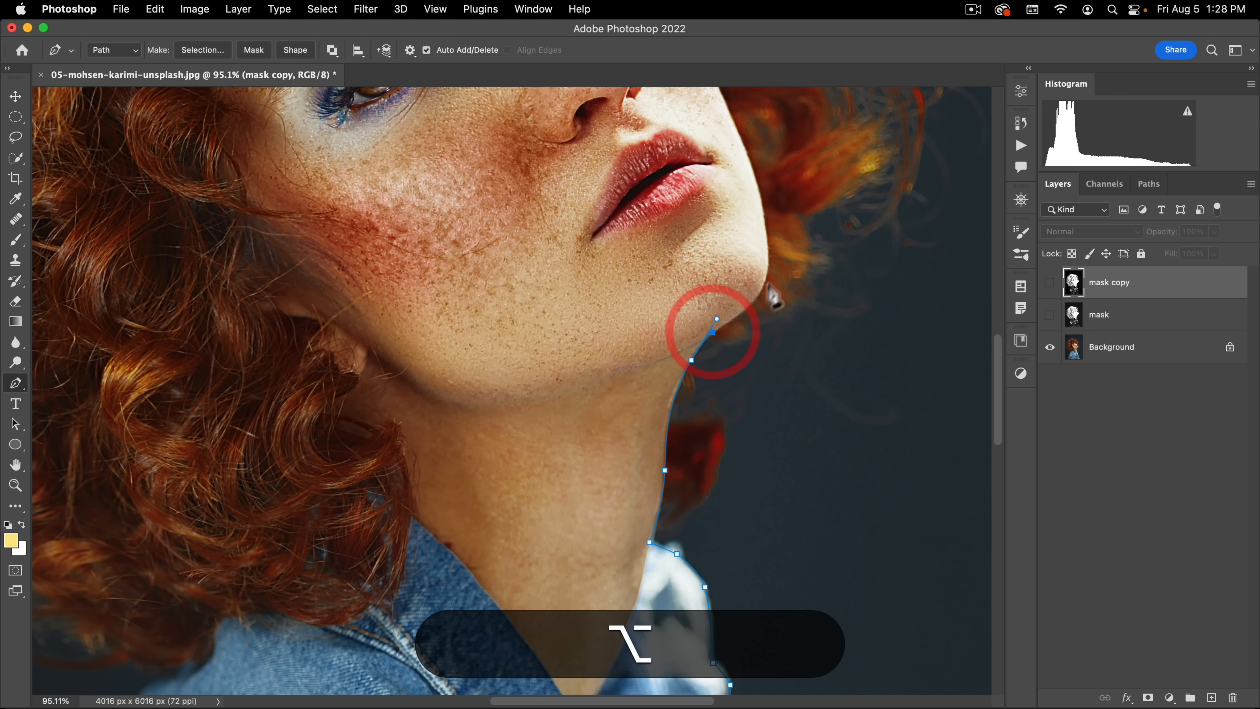
{"action": "left_click_drag", "start_coordinate": [764, 289], "coordinate": [763, 427]}
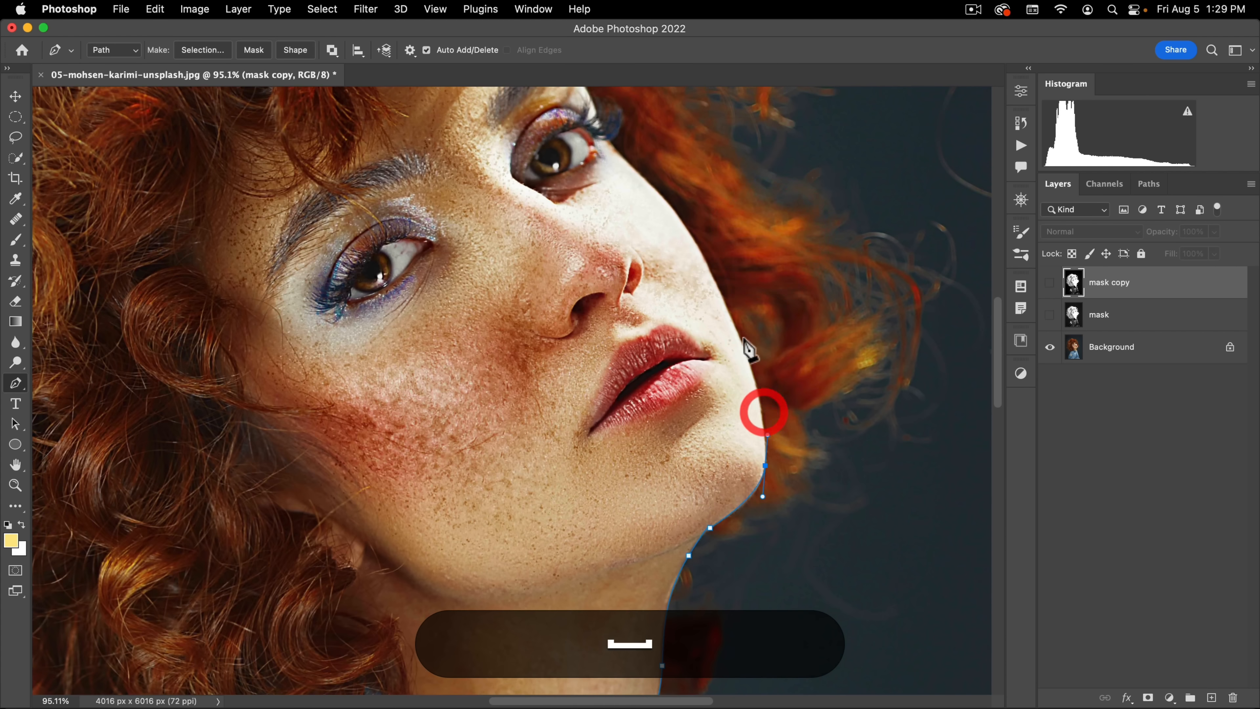
{"action": "left_click", "coordinate": [747, 355]}
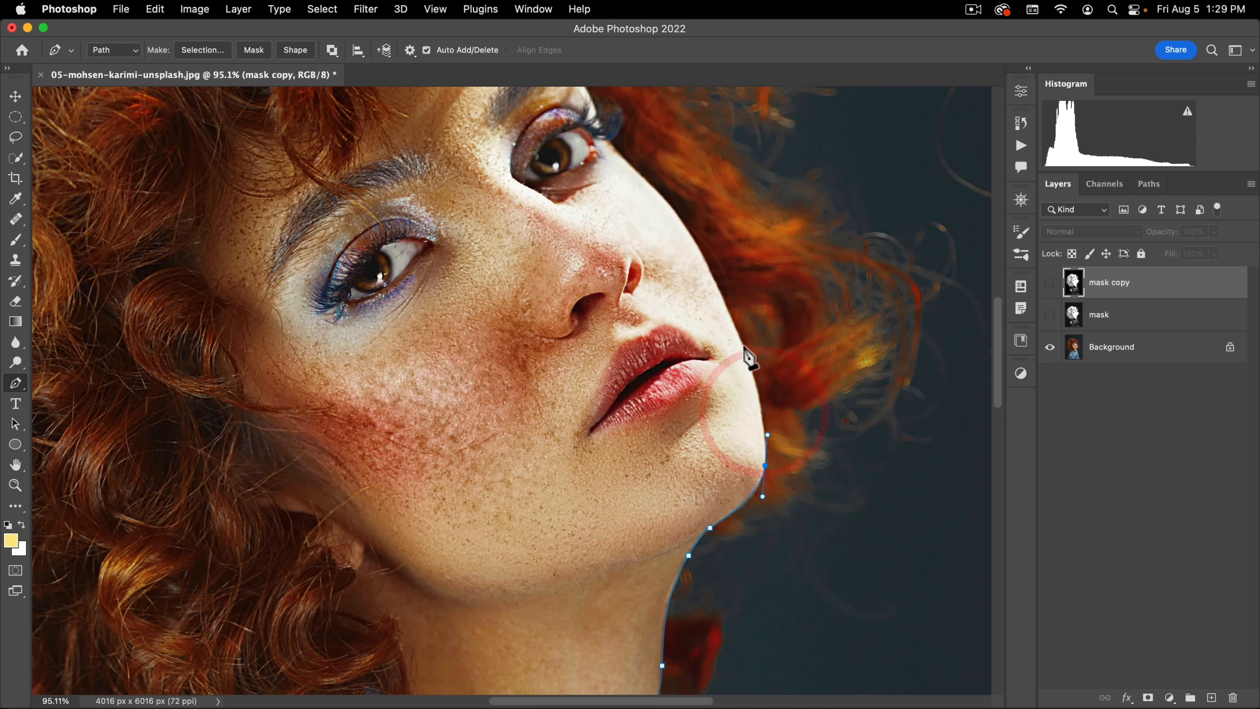
{"action": "left_click", "coordinate": [727, 309]}
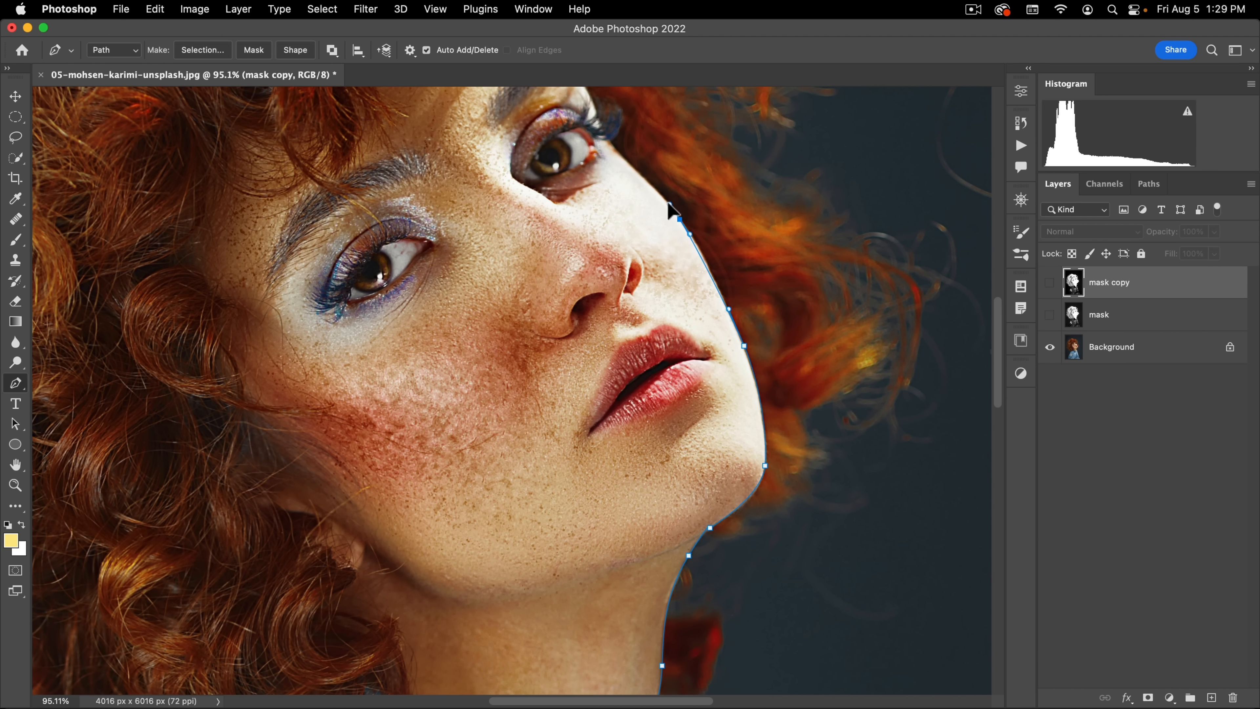
{"action": "left_click_drag", "start_coordinate": [655, 191], "coordinate": [678, 325]}
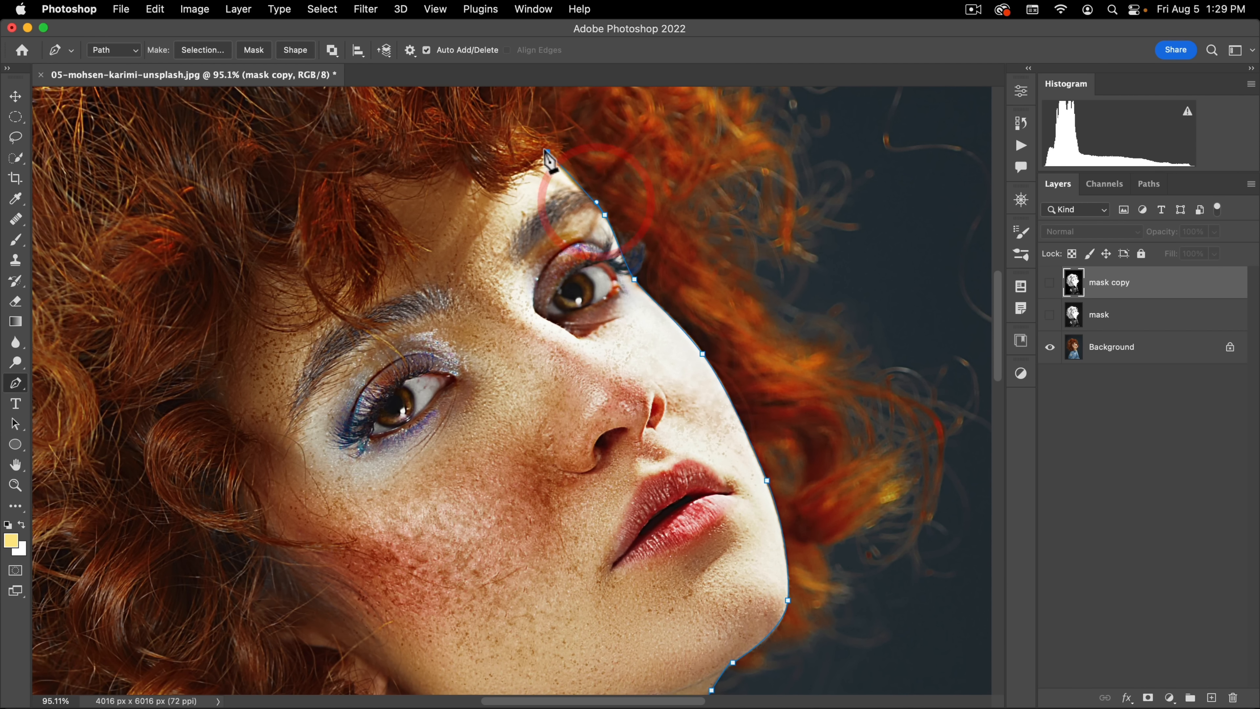
Step: Continue the Pen path across the forehead hairline and down through the inner curls to the back shoulder of the denim jacket
{"action": "left_click_drag", "start_coordinate": [529, 130], "coordinate": [428, 208]}
{"action": "left_click_drag", "start_coordinate": [348, 156], "coordinate": [312, 177]}
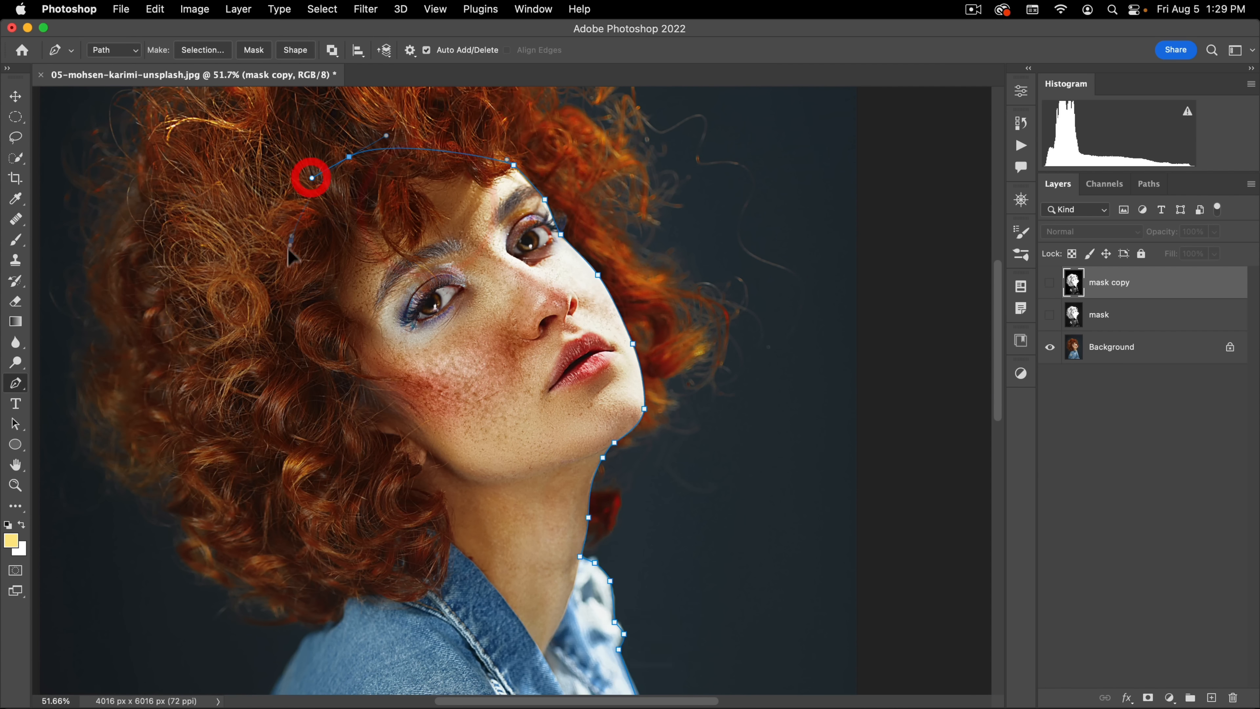
{"action": "left_click_drag", "start_coordinate": [291, 241], "coordinate": [282, 303]}
{"action": "left_click_drag", "start_coordinate": [305, 363], "coordinate": [339, 427]}
{"action": "left_click_drag", "start_coordinate": [382, 485], "coordinate": [394, 508]}
{"action": "left_click_drag", "start_coordinate": [369, 561], "coordinate": [498, 276]}
Step: Extend the Pen path down the outer edge of the denim sleeve to just past the image's lower border
{"action": "left_click_drag", "start_coordinate": [455, 337], "coordinate": [520, 226]}
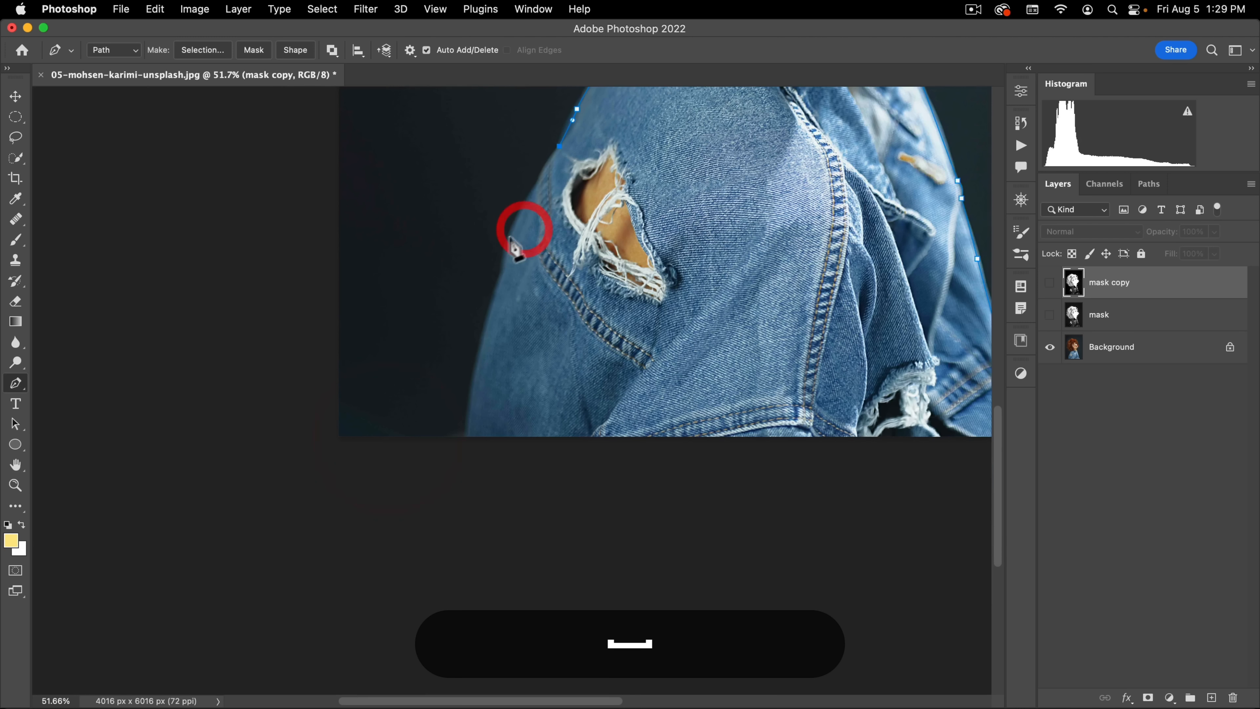
{"action": "left_click", "coordinate": [537, 187], "text": "alt"}
{"action": "left_click", "coordinate": [503, 269]}
{"action": "left_click_drag", "start_coordinate": [502, 269], "coordinate": [499, 307]}
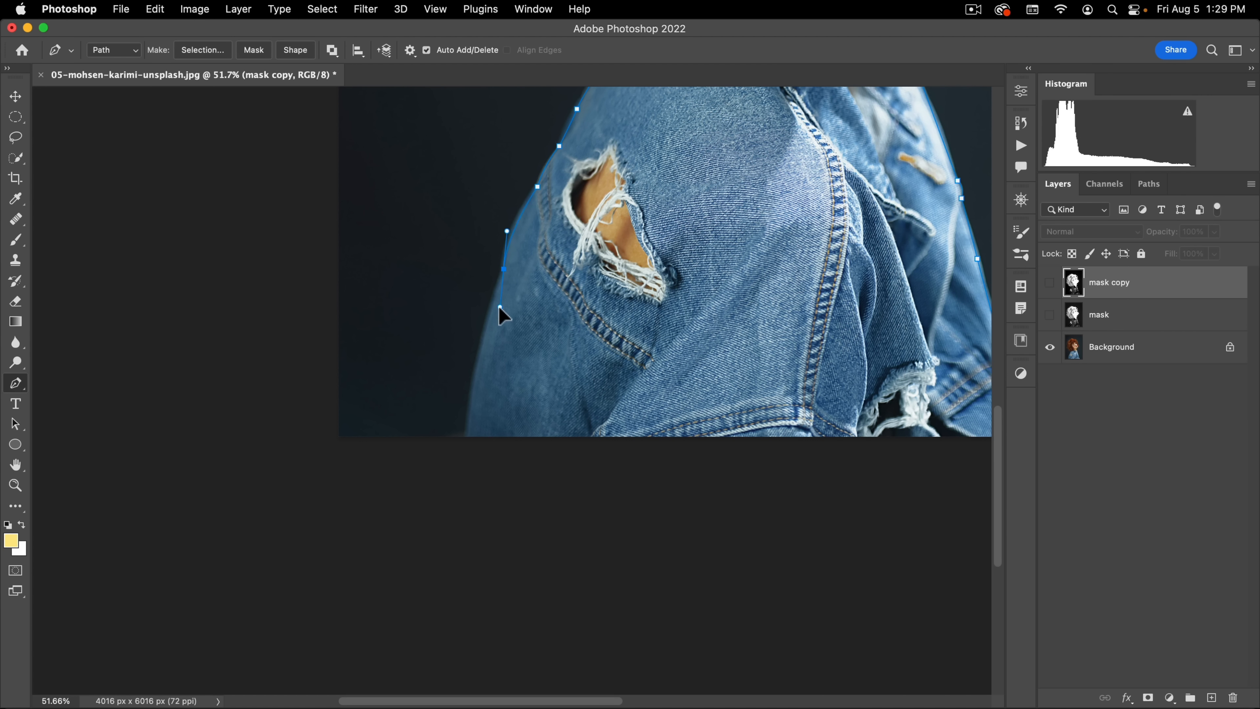
{"action": "left_click", "coordinate": [503, 269], "text": "alt"}
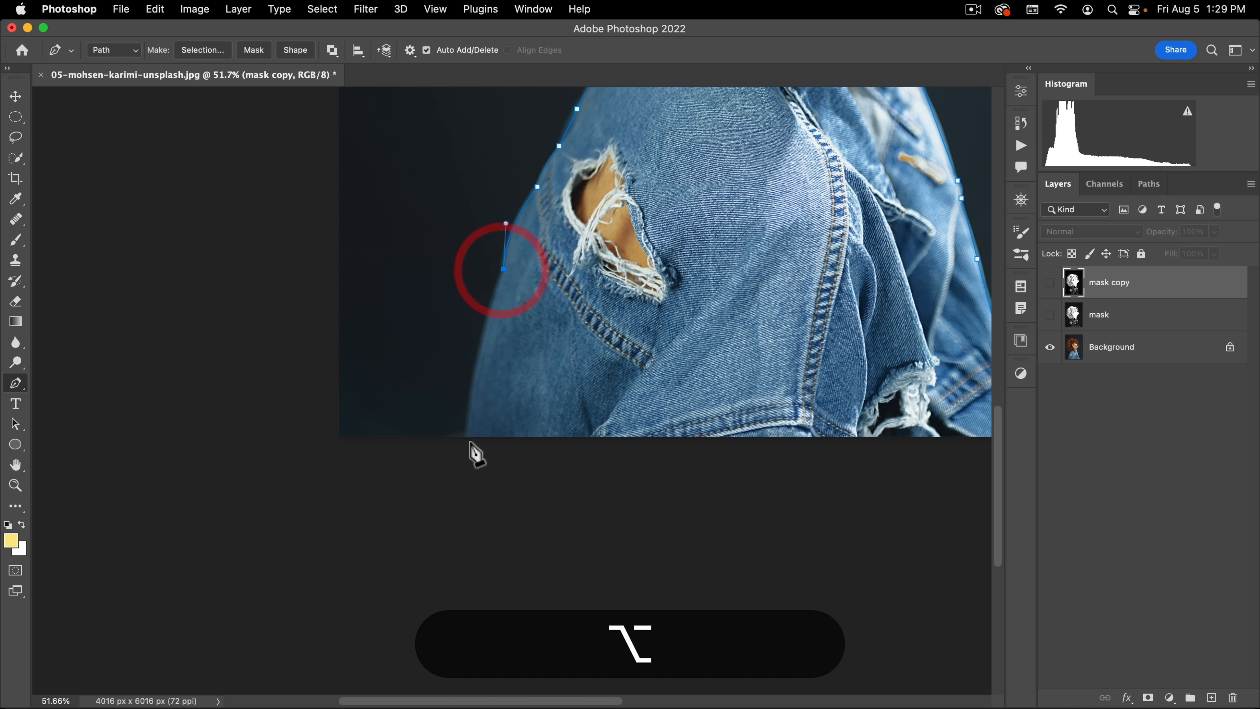
{"action": "left_click_drag", "start_coordinate": [469, 444], "coordinate": [474, 482]}
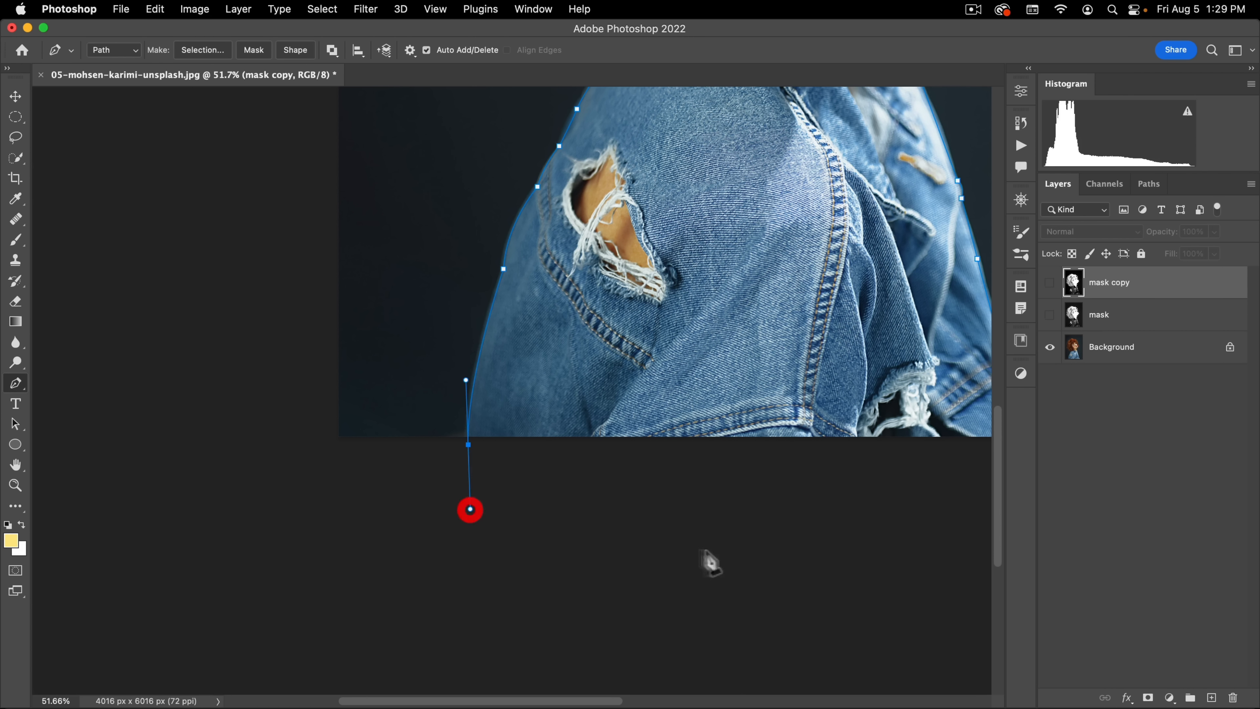
Step: Close the Pen path beneath the image and convert it into a selection
{"action": "left_click_drag", "start_coordinate": [710, 550], "coordinate": [618, 504]}
{"action": "left_click", "coordinate": [865, 428]}
{"action": "key", "text": "super+Return"}
Step: Soften the body selection's edge in Quick Mask with a 12-pixel Gaussian Blur, and return to the normal selection
{"action": "left_click_drag", "start_coordinate": [849, 259], "coordinate": [789, 396]}
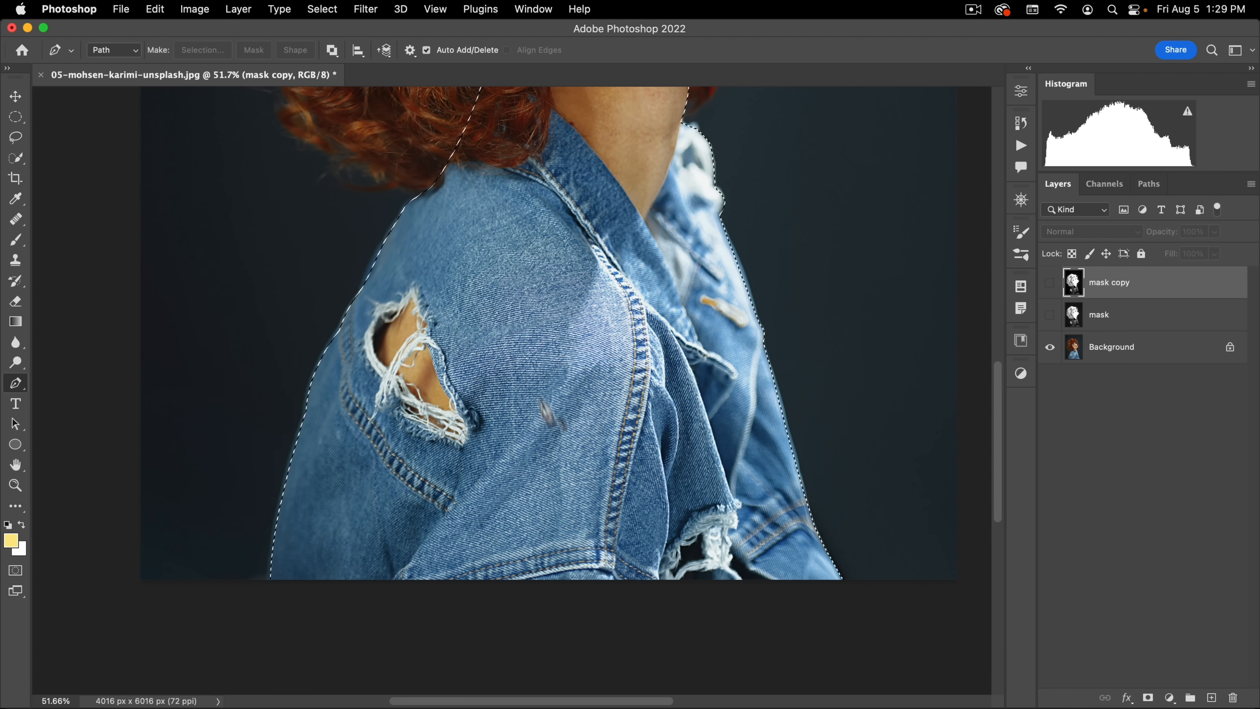
{"action": "left_click_drag", "start_coordinate": [521, 356], "coordinate": [481, 400]}
{"action": "key", "text": "q"}
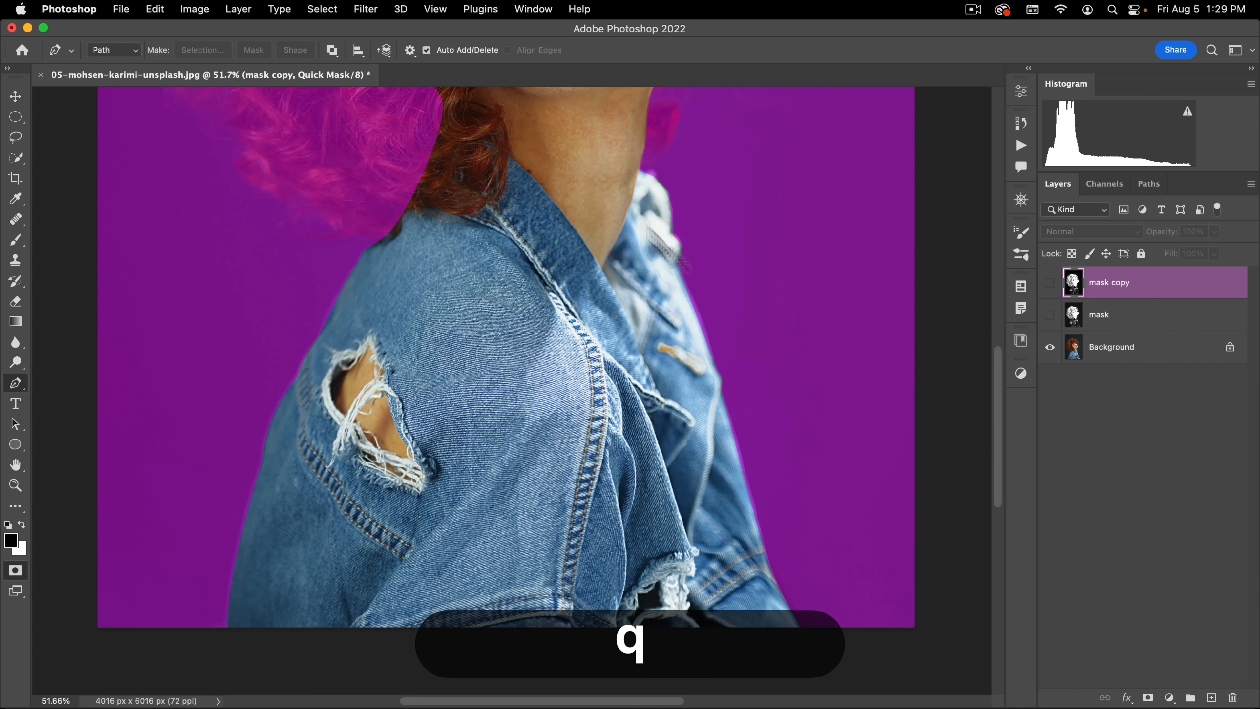
{"action": "key", "text": "space"}
{"action": "left_click_drag", "start_coordinate": [272, 418], "coordinate": [333, 399]}
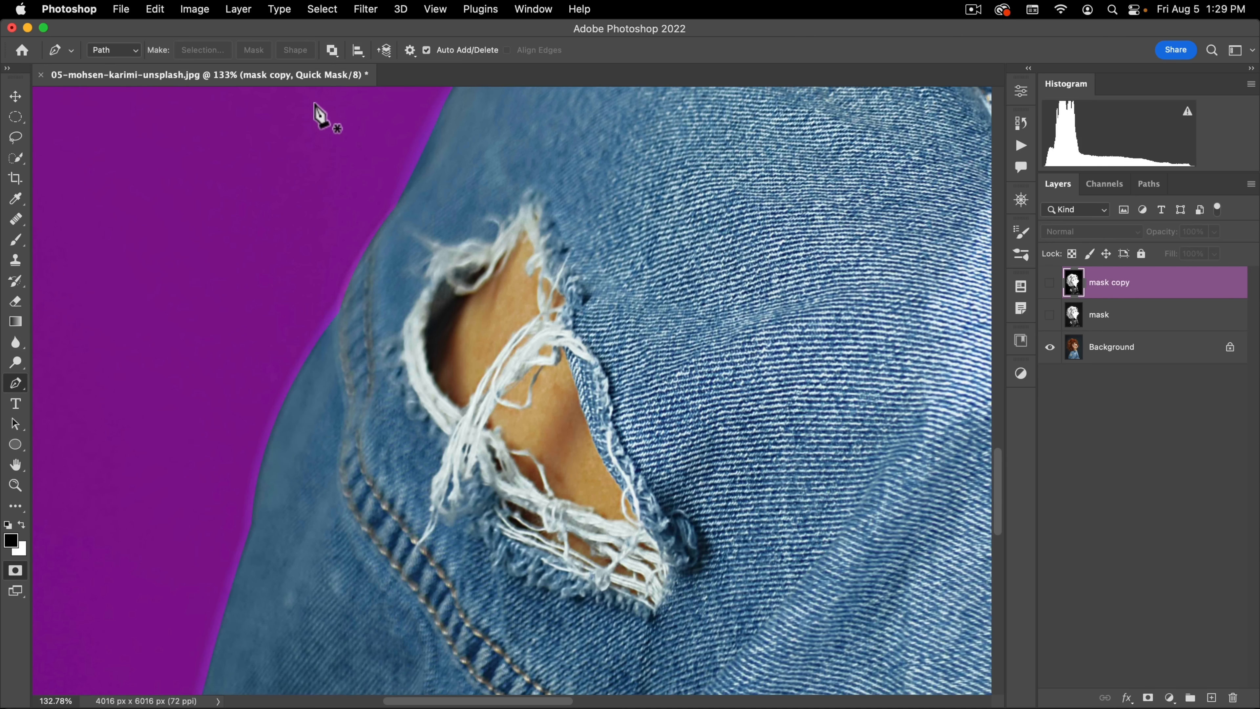
{"action": "left_click", "coordinate": [365, 9]}
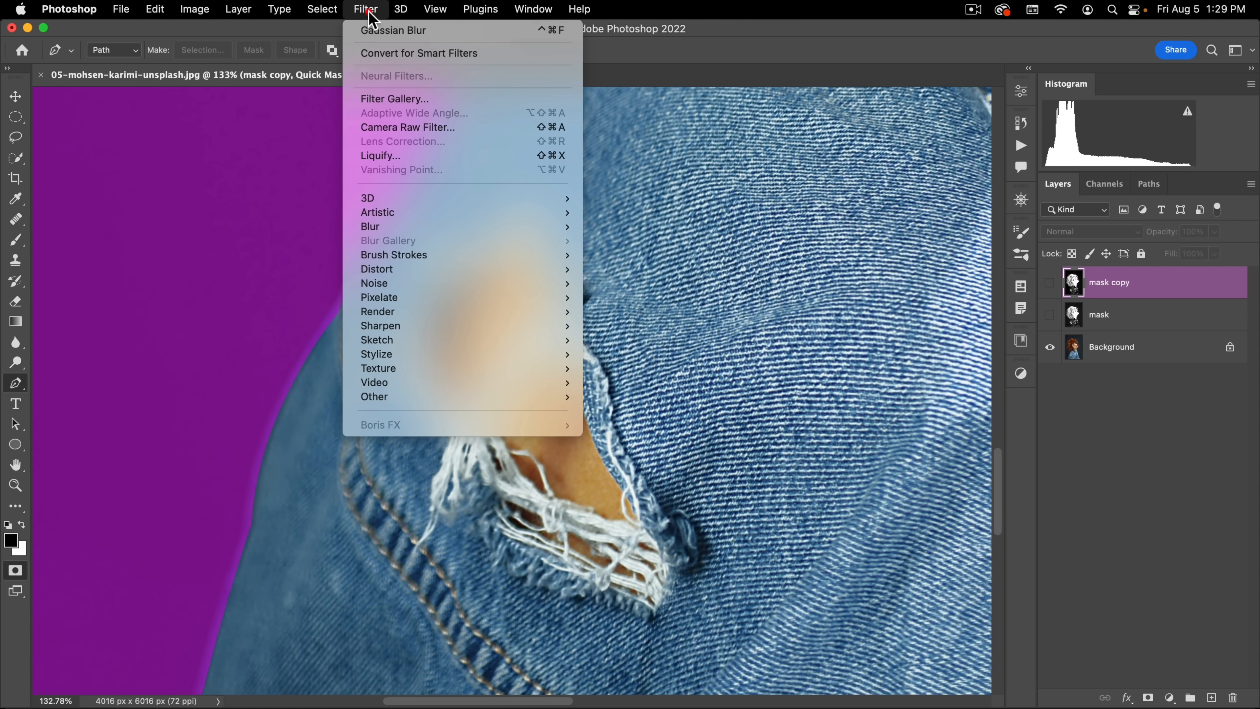
{"action": "mouse_move", "coordinate": [362, 227]}
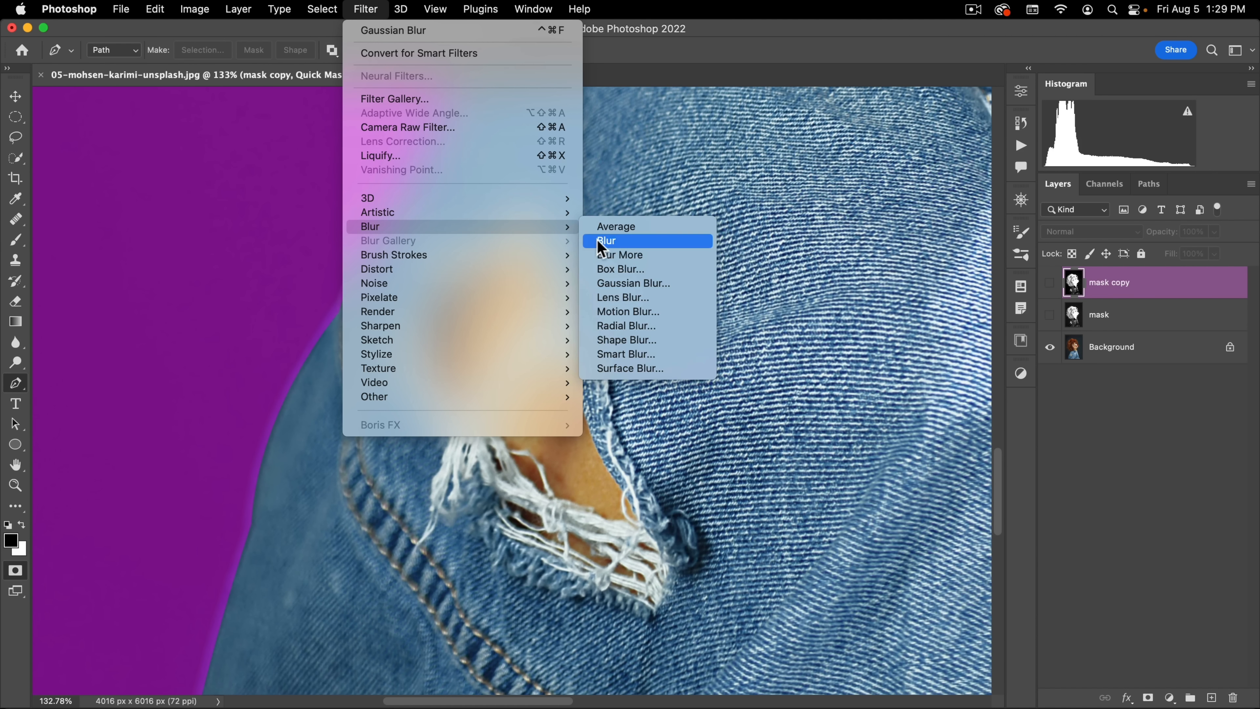
{"action": "left_click", "coordinate": [617, 283]}
{"action": "left_click", "coordinate": [308, 361]}
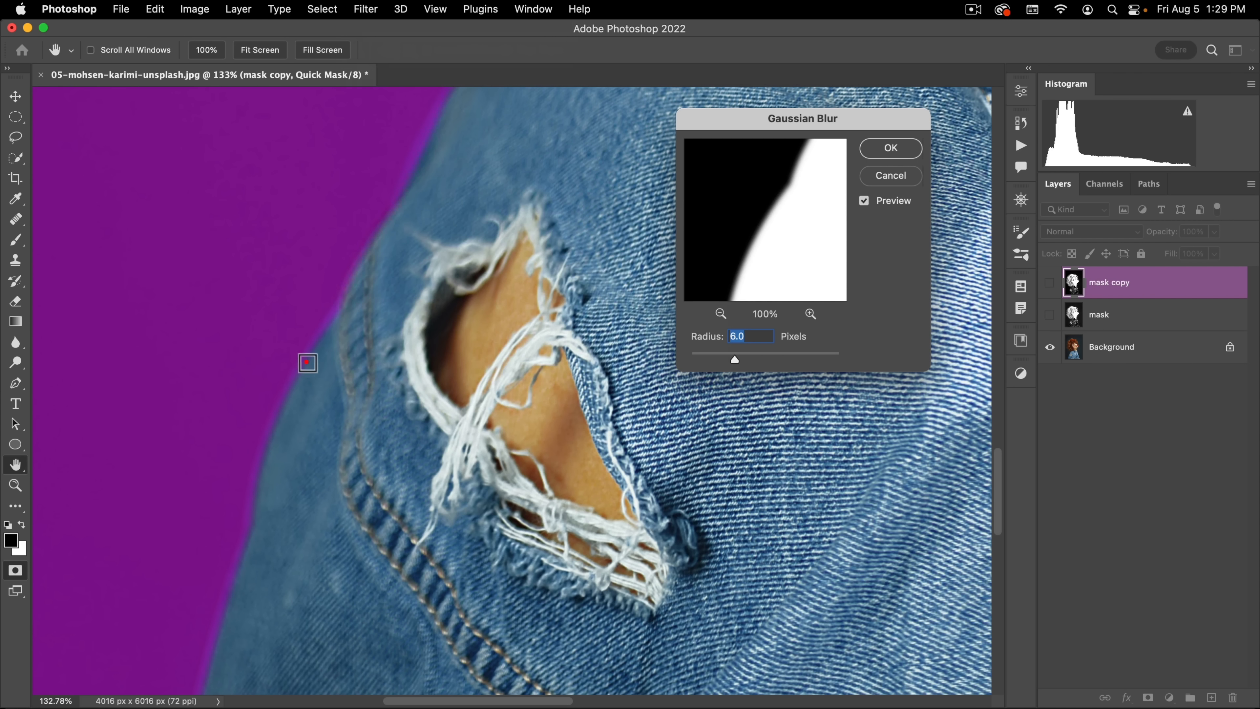
{"action": "left_click_drag", "start_coordinate": [720, 362], "coordinate": [751, 361]}
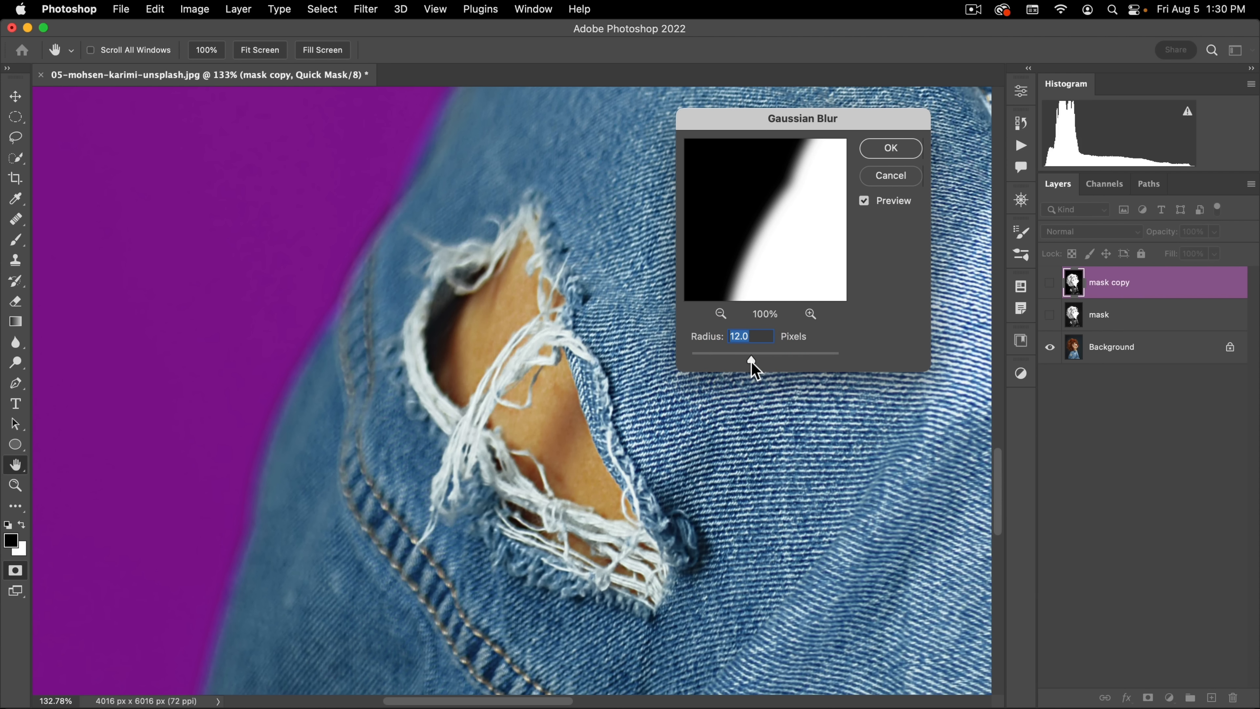
{"action": "left_click", "coordinate": [887, 151]}
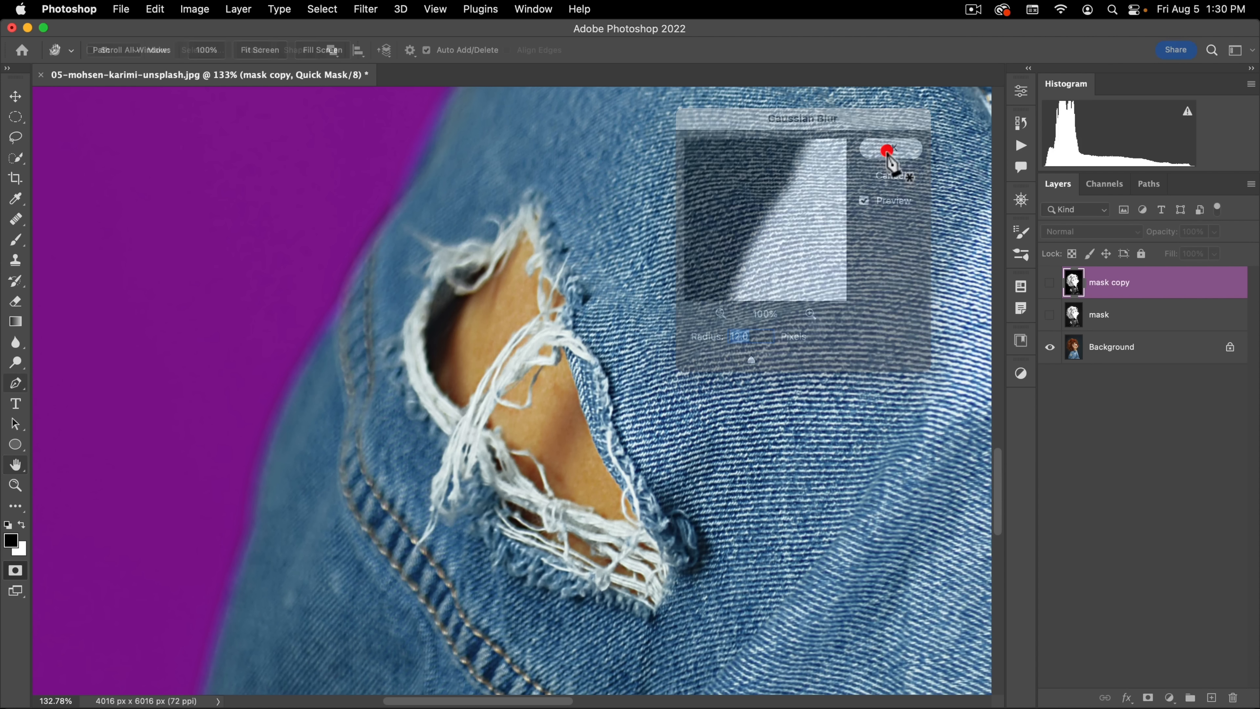
{"action": "left_click_drag", "start_coordinate": [531, 264], "coordinate": [506, 459], "text": "super"}
{"action": "key", "text": "q"}
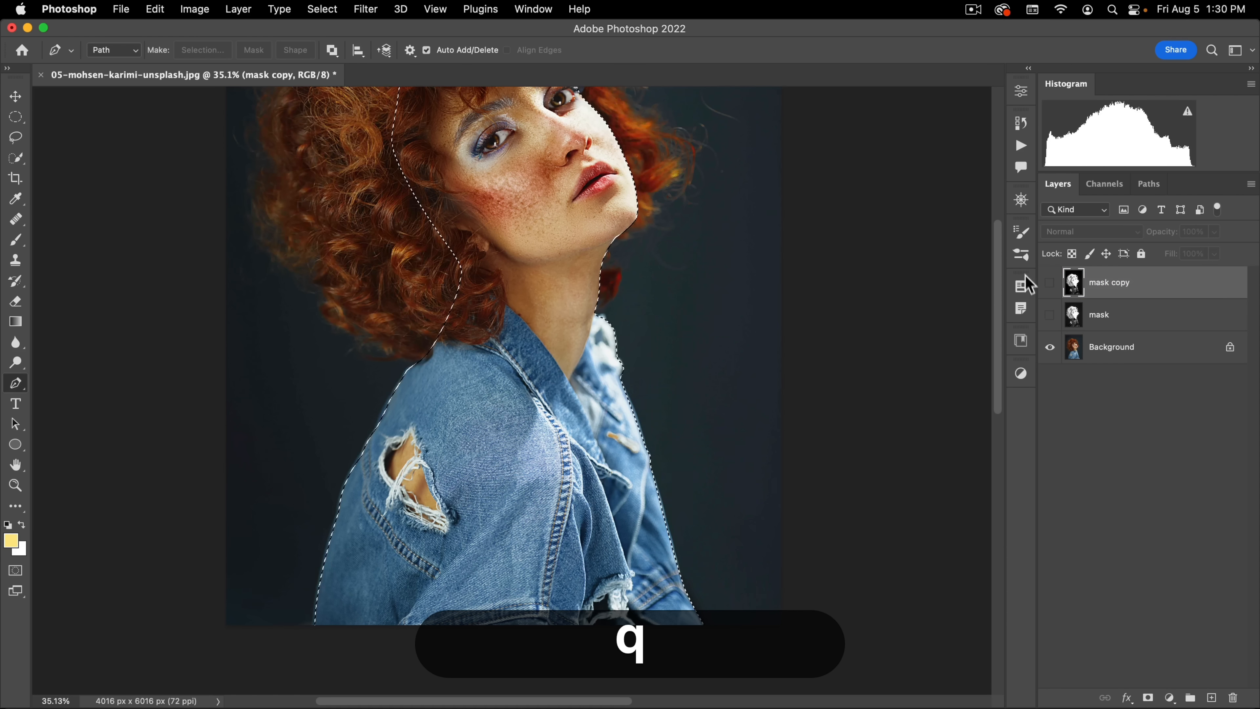
Step: Show the mask copy layer, fill the body selection on it with white, and deselect
{"action": "left_click", "coordinate": [1050, 284]}
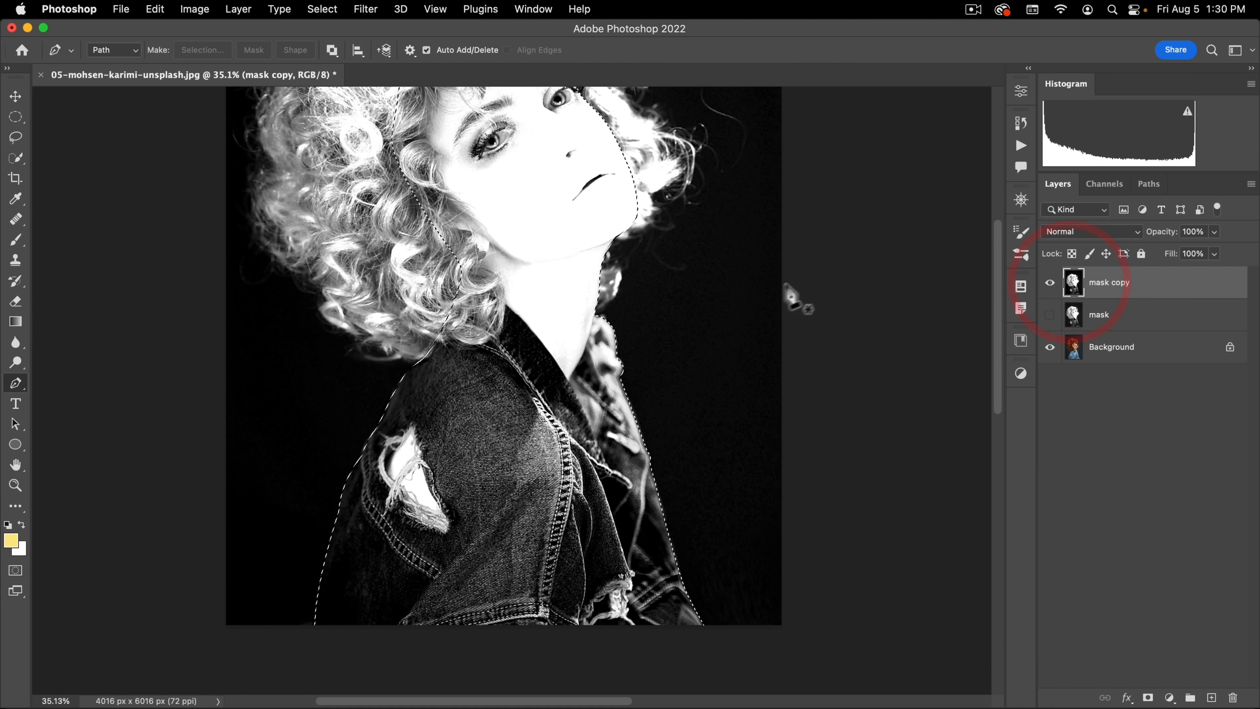
{"action": "key", "text": "x"}
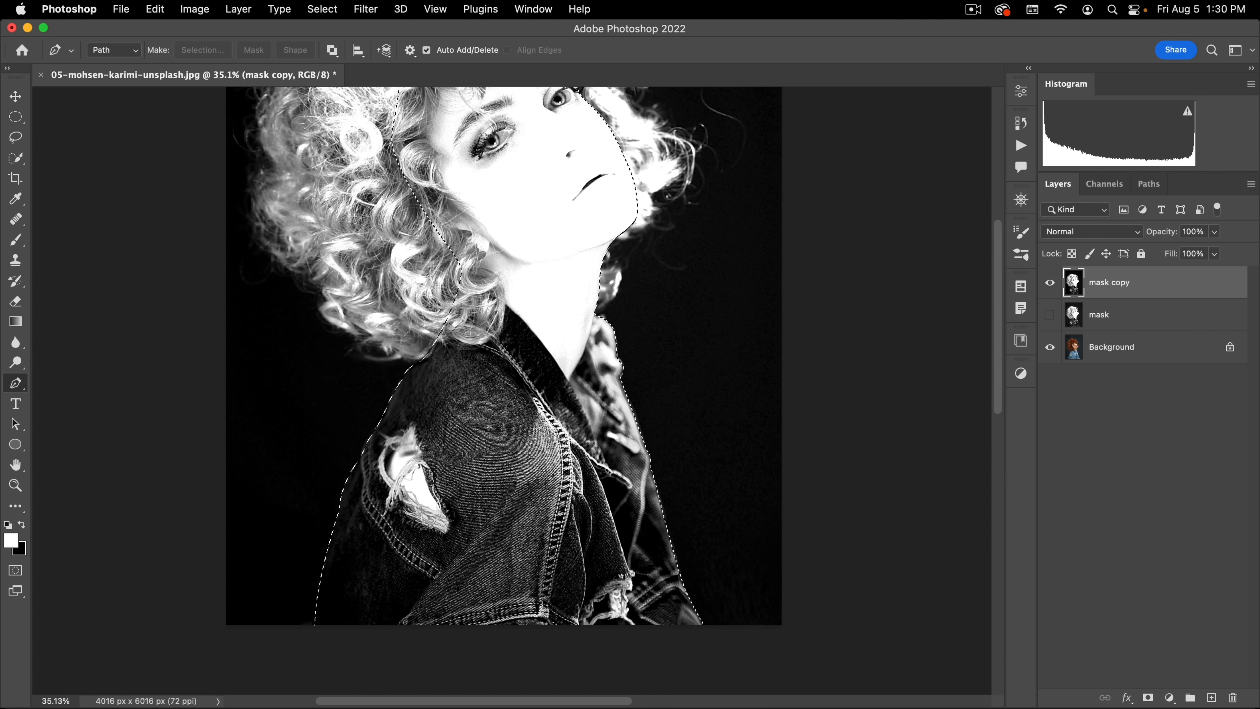
{"action": "key", "text": "alt+BackSpace"}
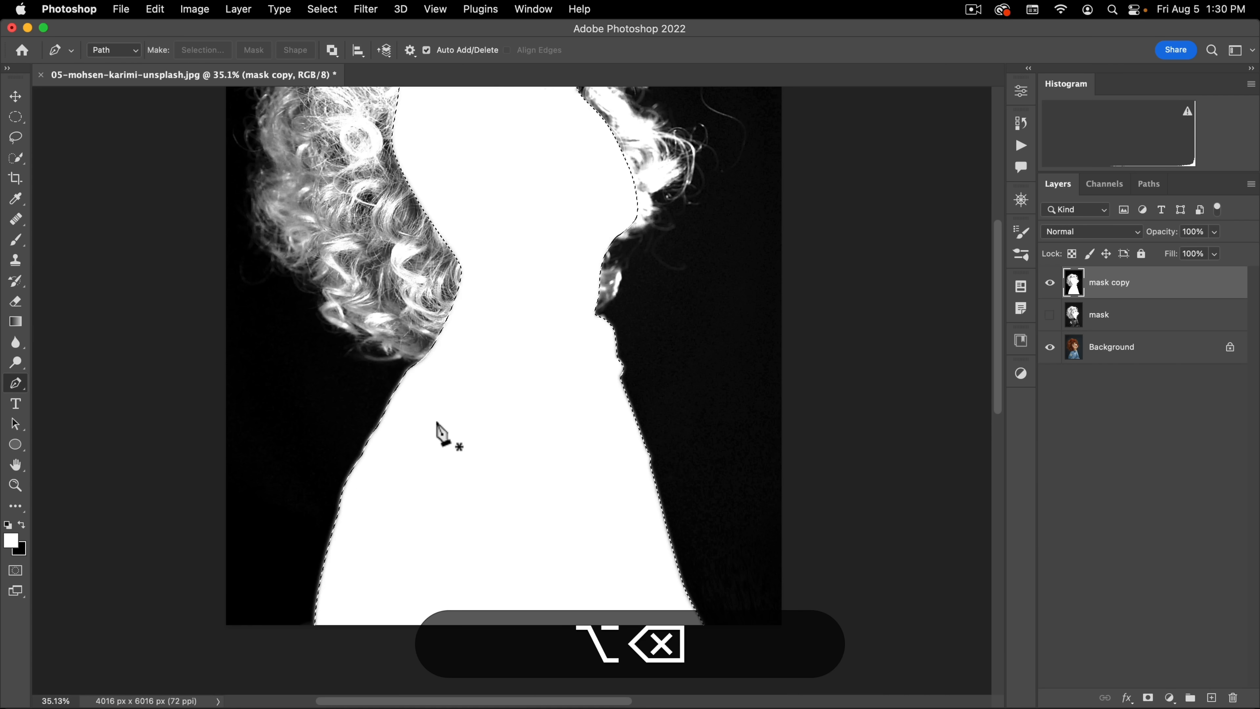
{"action": "key", "text": "super+d"}
Step: Paint over the hair's grey areas with a large white Overlay-mode brush, from the crown down along the back curls
{"action": "left_click_drag", "start_coordinate": [444, 385], "coordinate": [454, 454]}
{"action": "left_click_drag", "start_coordinate": [481, 327], "coordinate": [479, 462]}
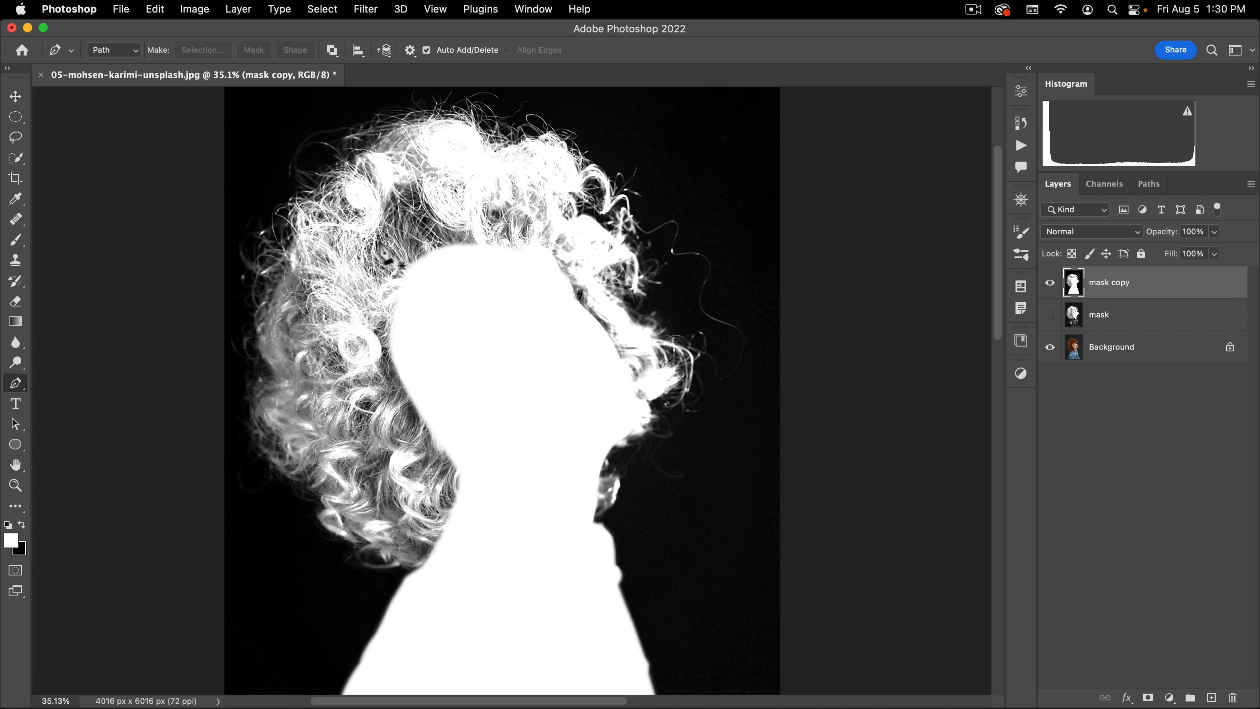
{"action": "left_click", "coordinate": [18, 235]}
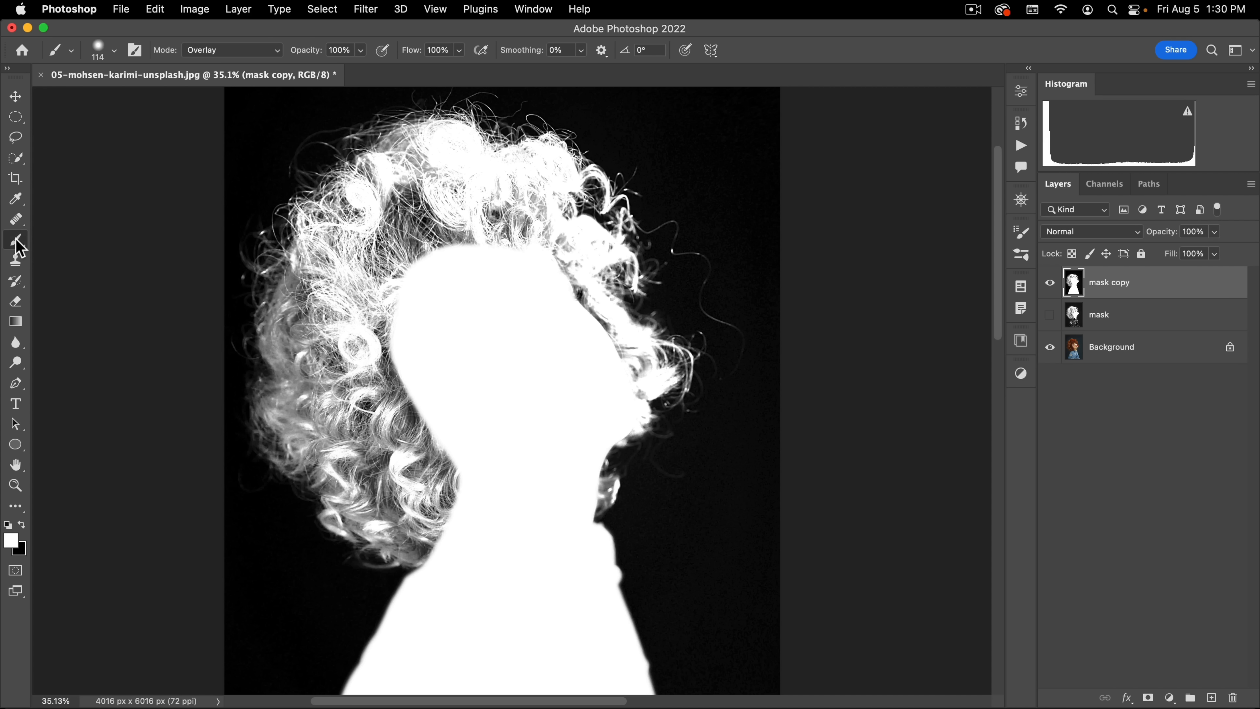
{"action": "left_click", "coordinate": [70, 237]}
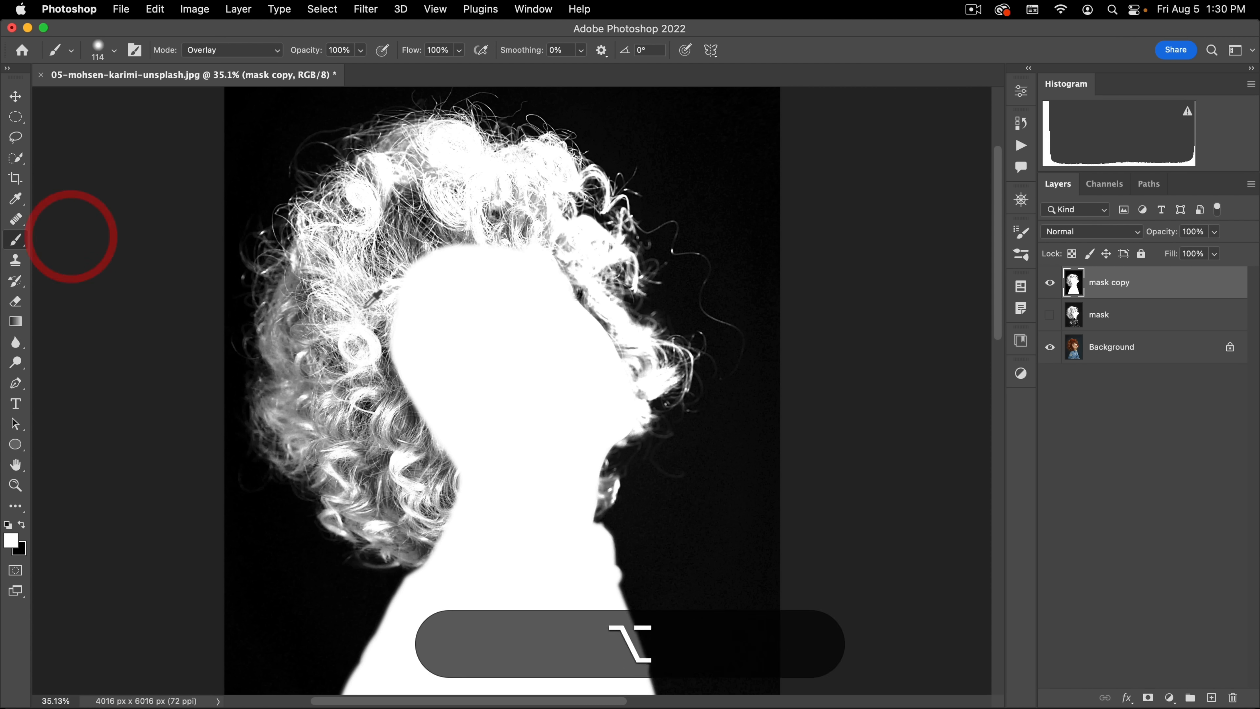
{"action": "mouse_move", "coordinate": [351, 304]}
{"action": "left_mouse_down"}
{"action": "mouse_move", "coordinate": [470, 296]}
{"action": "mouse_move", "coordinate": [436, 304]}
{"action": "left_mouse_up"}
{"action": "left_click", "coordinate": [419, 281]}
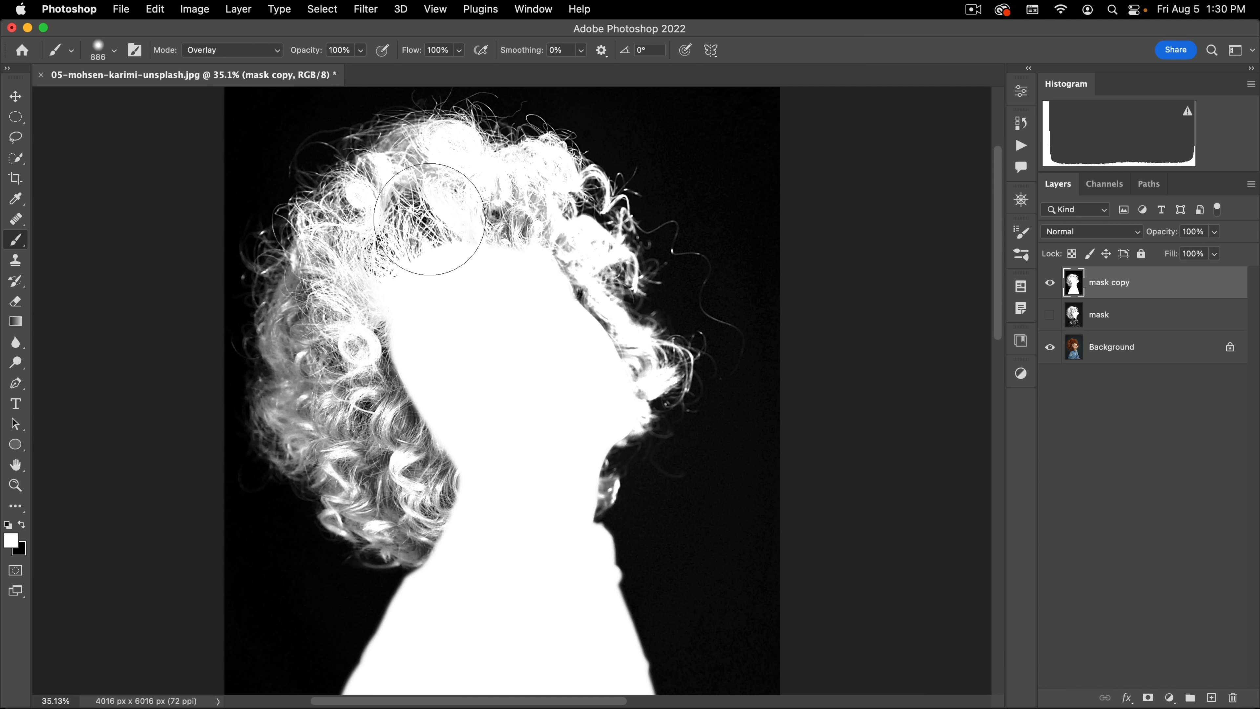
{"action": "left_click_drag", "start_coordinate": [422, 239], "coordinate": [357, 248]}
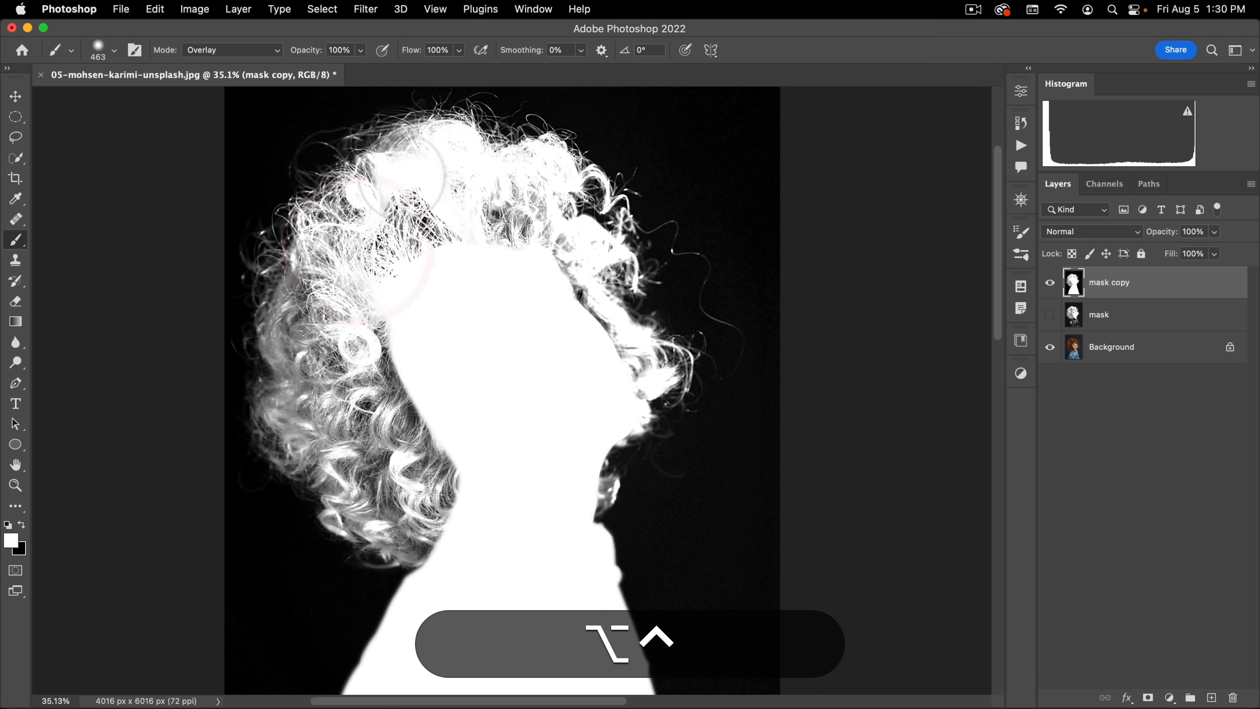
{"action": "mouse_move", "coordinate": [392, 174]}
{"action": "left_mouse_down"}
{"action": "mouse_move", "coordinate": [501, 198]}
{"action": "mouse_move", "coordinate": [519, 191]}
{"action": "mouse_move", "coordinate": [532, 214]}
{"action": "mouse_move", "coordinate": [536, 189]}
{"action": "left_mouse_up"}
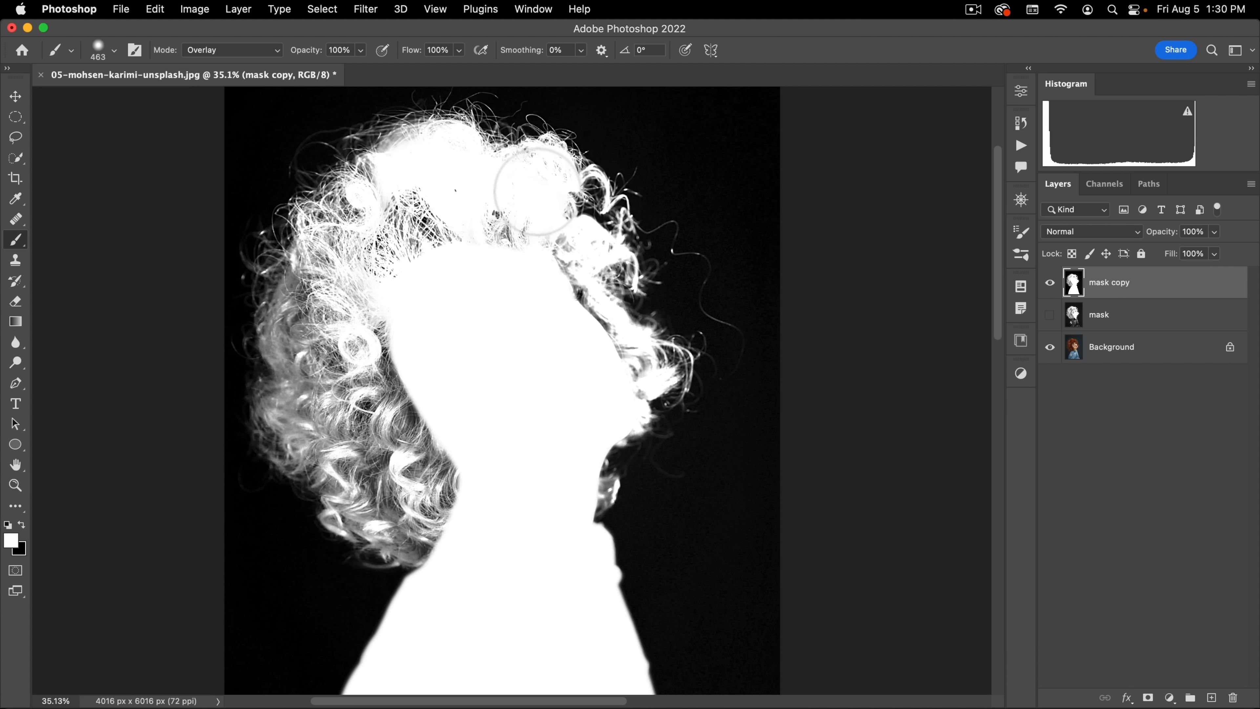
{"action": "left_click_drag", "start_coordinate": [489, 239], "coordinate": [438, 226]}
{"action": "mouse_move", "coordinate": [427, 220]}
{"action": "left_mouse_down"}
{"action": "mouse_move", "coordinate": [355, 232]}
{"action": "mouse_move", "coordinate": [312, 310]}
{"action": "mouse_move", "coordinate": [303, 382]}
{"action": "left_mouse_up"}
{"action": "mouse_move", "coordinate": [314, 417]}
{"action": "left_mouse_down"}
{"action": "mouse_move", "coordinate": [339, 470]}
{"action": "mouse_move", "coordinate": [415, 533]}
{"action": "left_mouse_up"}
{"action": "mouse_move", "coordinate": [557, 512]}
{"action": "left_mouse_down"}
{"action": "mouse_move", "coordinate": [582, 494]}
{"action": "mouse_move", "coordinate": [619, 382]}
{"action": "mouse_move", "coordinate": [561, 287]}
{"action": "mouse_move", "coordinate": [481, 239]}
{"action": "left_mouse_up"}
Step: Switch the brush to Normal mode and paint the remaining dark spots inside the hair and beside the face solid white
{"action": "left_click", "coordinate": [221, 49]}
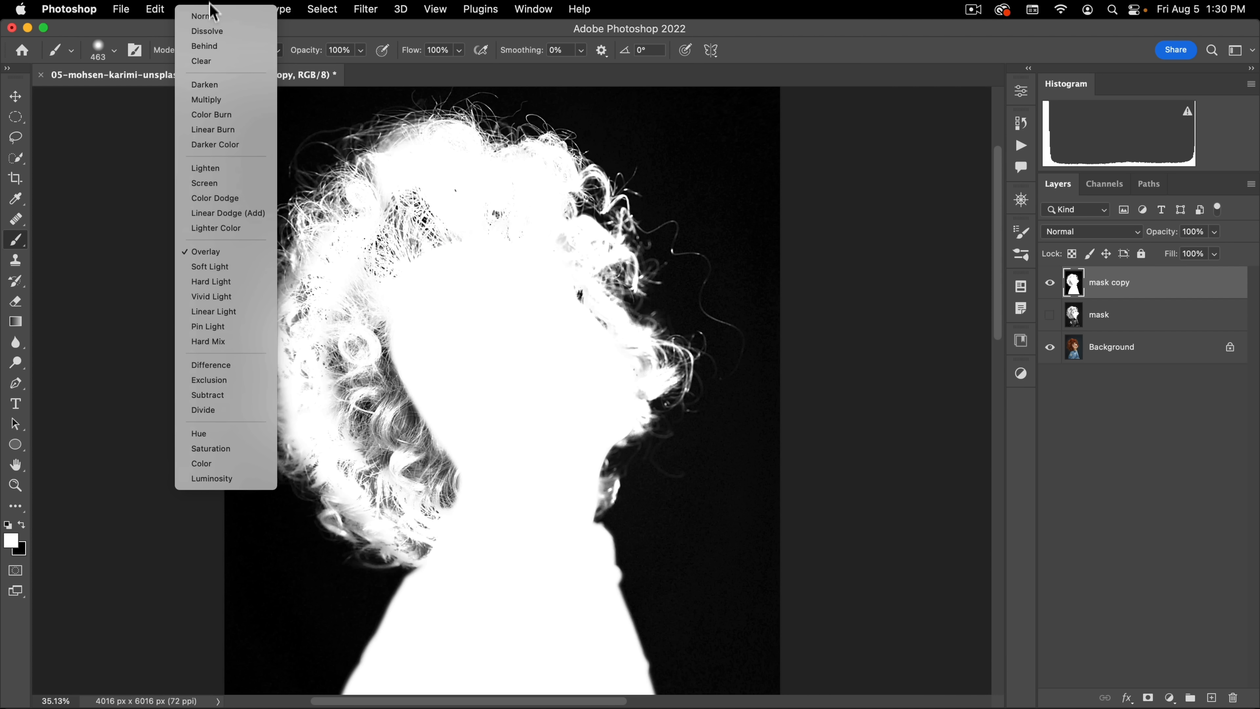
{"action": "left_click", "coordinate": [210, 20]}
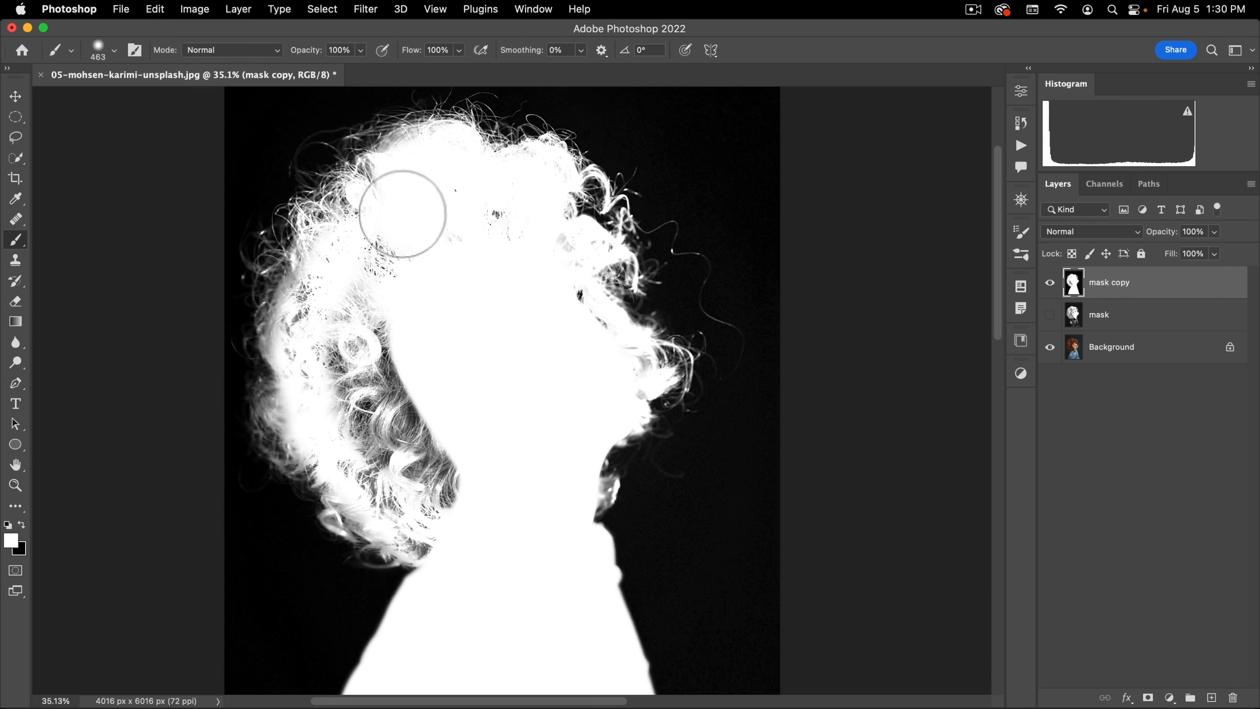
{"action": "mouse_move", "coordinate": [395, 243]}
{"action": "left_mouse_down"}
{"action": "mouse_move", "coordinate": [427, 239]}
{"action": "mouse_move", "coordinate": [467, 270]}
{"action": "left_mouse_up"}
{"action": "mouse_move", "coordinate": [462, 192]}
{"action": "left_mouse_down"}
{"action": "mouse_move", "coordinate": [503, 222]}
{"action": "mouse_move", "coordinate": [505, 204]}
{"action": "mouse_move", "coordinate": [507, 248]}
{"action": "mouse_move", "coordinate": [527, 184]}
{"action": "mouse_move", "coordinate": [572, 252]}
{"action": "left_mouse_up"}
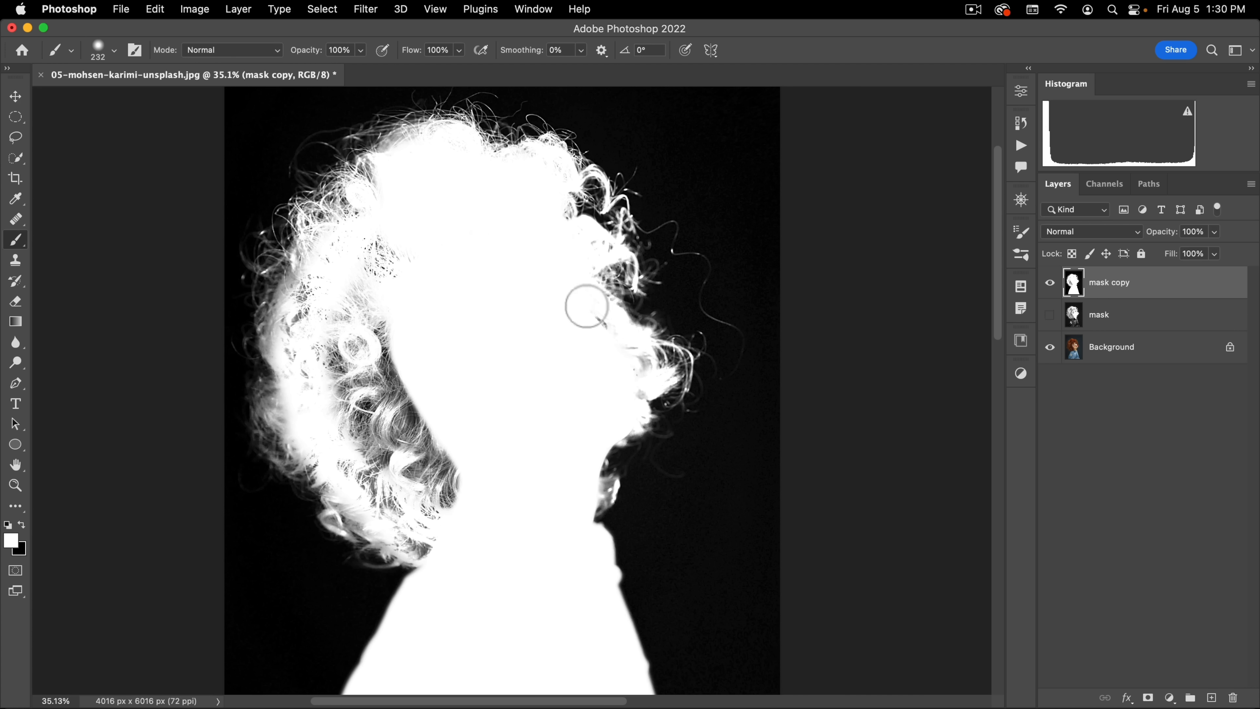
{"action": "mouse_move", "coordinate": [587, 306]}
{"action": "left_mouse_down"}
{"action": "mouse_move", "coordinate": [639, 364]}
{"action": "mouse_move", "coordinate": [630, 388]}
{"action": "mouse_move", "coordinate": [563, 368]}
{"action": "left_mouse_up"}
{"action": "mouse_move", "coordinate": [385, 218]}
{"action": "left_mouse_down"}
{"action": "mouse_move", "coordinate": [382, 277]}
{"action": "mouse_move", "coordinate": [385, 254]}
{"action": "mouse_move", "coordinate": [423, 242]}
{"action": "mouse_move", "coordinate": [375, 254]}
{"action": "left_mouse_up"}
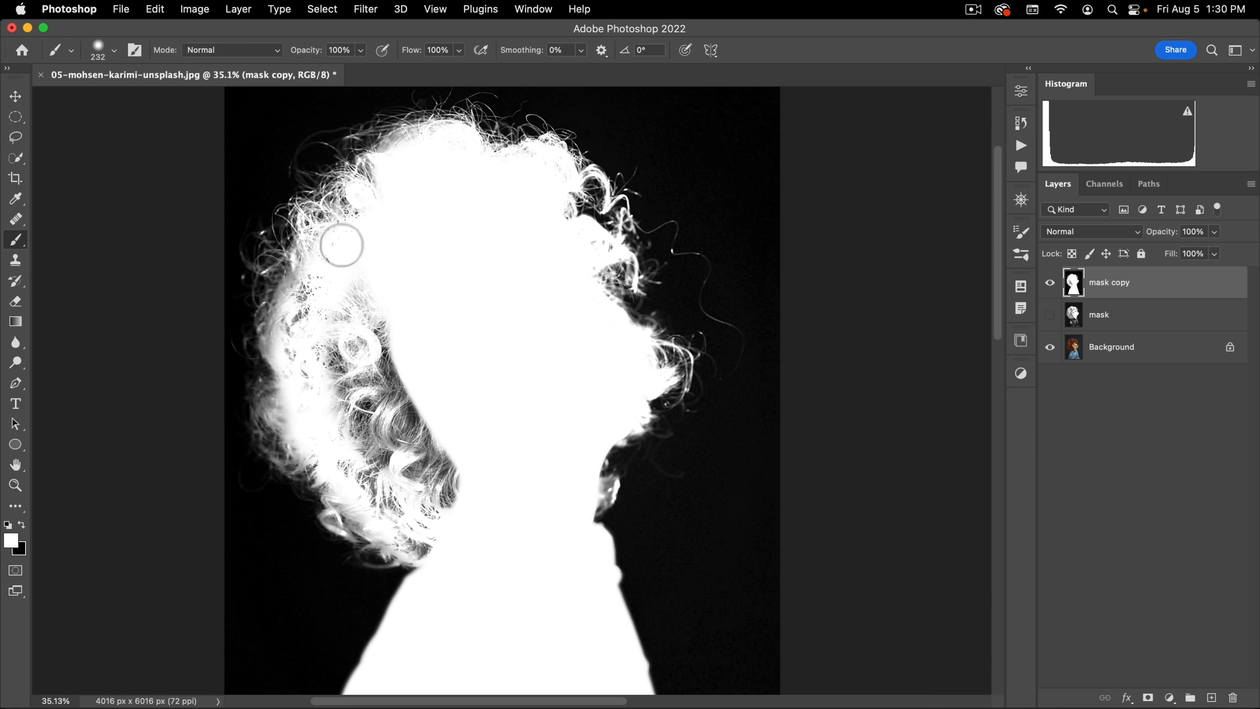
{"action": "mouse_move", "coordinate": [315, 287]}
{"action": "left_mouse_down"}
{"action": "mouse_move", "coordinate": [292, 335]}
{"action": "mouse_move", "coordinate": [299, 377]}
{"action": "mouse_move", "coordinate": [336, 290]}
{"action": "mouse_move", "coordinate": [367, 276]}
{"action": "mouse_move", "coordinate": [318, 322]}
{"action": "mouse_move", "coordinate": [316, 360]}
{"action": "mouse_move", "coordinate": [376, 275]}
{"action": "mouse_move", "coordinate": [411, 422]}
{"action": "mouse_move", "coordinate": [329, 397]}
{"action": "mouse_move", "coordinate": [345, 432]}
{"action": "mouse_move", "coordinate": [367, 366]}
{"action": "mouse_move", "coordinate": [345, 410]}
{"action": "mouse_move", "coordinate": [363, 220]}
{"action": "left_mouse_up"}
{"action": "key", "text": "space"}
{"action": "mouse_move", "coordinate": [368, 213]}
{"action": "left_mouse_down"}
{"action": "mouse_move", "coordinate": [364, 256]}
{"action": "mouse_move", "coordinate": [421, 357]}
{"action": "mouse_move", "coordinate": [447, 349]}
{"action": "mouse_move", "coordinate": [430, 253]}
{"action": "mouse_move", "coordinate": [400, 273]}
{"action": "mouse_move", "coordinate": [412, 272]}
{"action": "left_mouse_up"}
{"action": "key", "text": "ctrl+alt"}
{"action": "mouse_move", "coordinate": [403, 278]}
{"action": "left_mouse_down"}
{"action": "mouse_move", "coordinate": [377, 278]}
{"action": "mouse_move", "coordinate": [433, 333]}
{"action": "mouse_move", "coordinate": [430, 228]}
{"action": "mouse_move", "coordinate": [378, 245]}
{"action": "mouse_move", "coordinate": [512, 310]}
{"action": "mouse_move", "coordinate": [509, 338]}
{"action": "mouse_move", "coordinate": [448, 321]}
{"action": "left_mouse_up"}
Step: Load the finished black-and-white mask image as a selection from the RGB composite channel
{"action": "key", "text": "space"}
{"action": "key", "text": "super+space"}
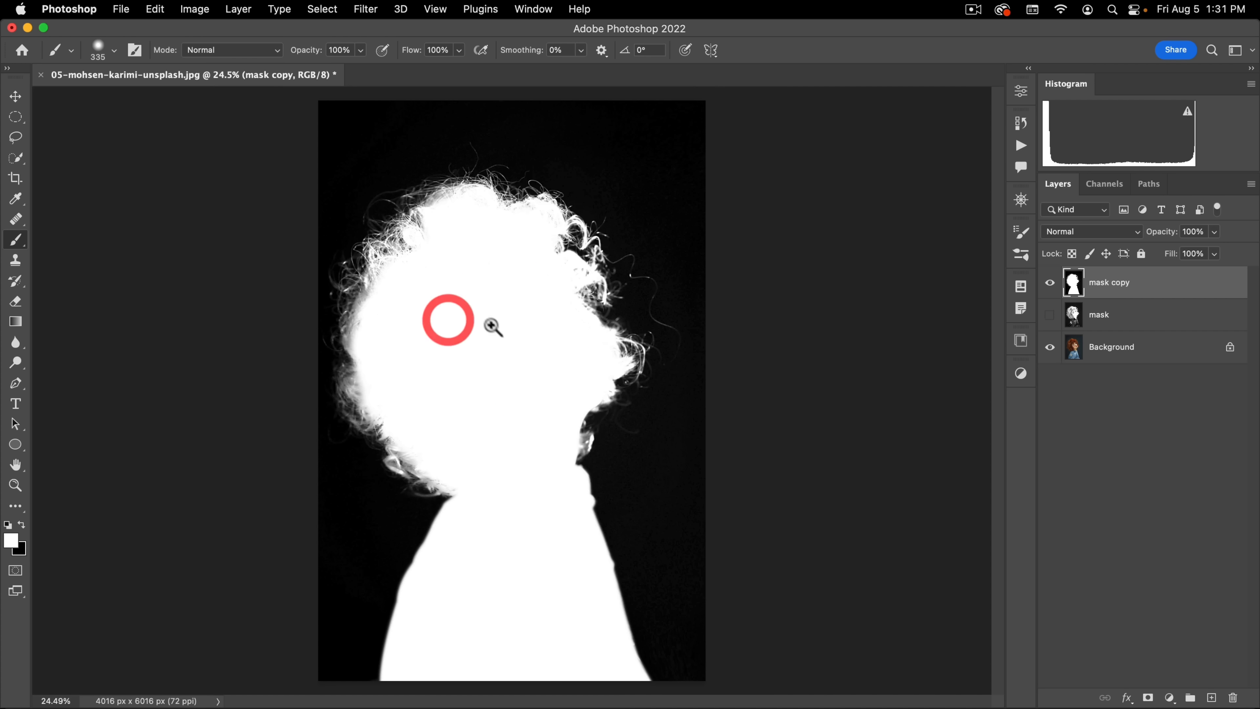
{"action": "left_click", "coordinate": [484, 266]}
{"action": "key", "text": "space"}
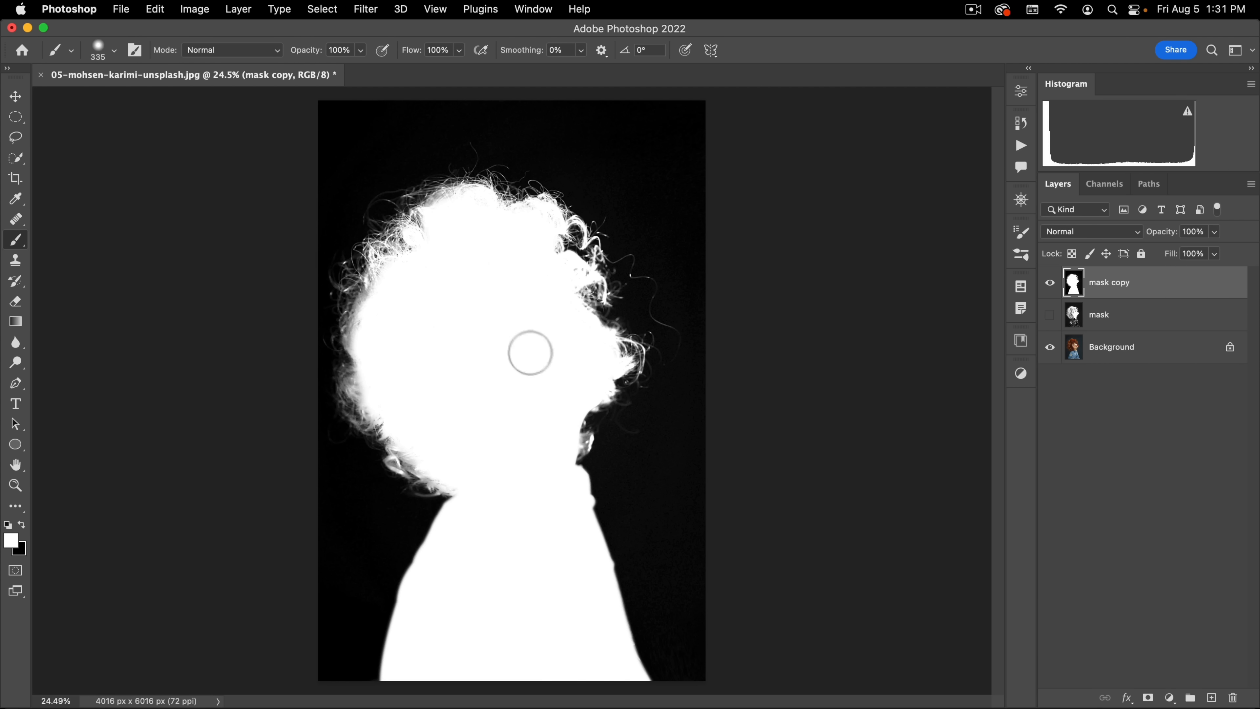
{"action": "left_click", "coordinate": [1104, 184]}
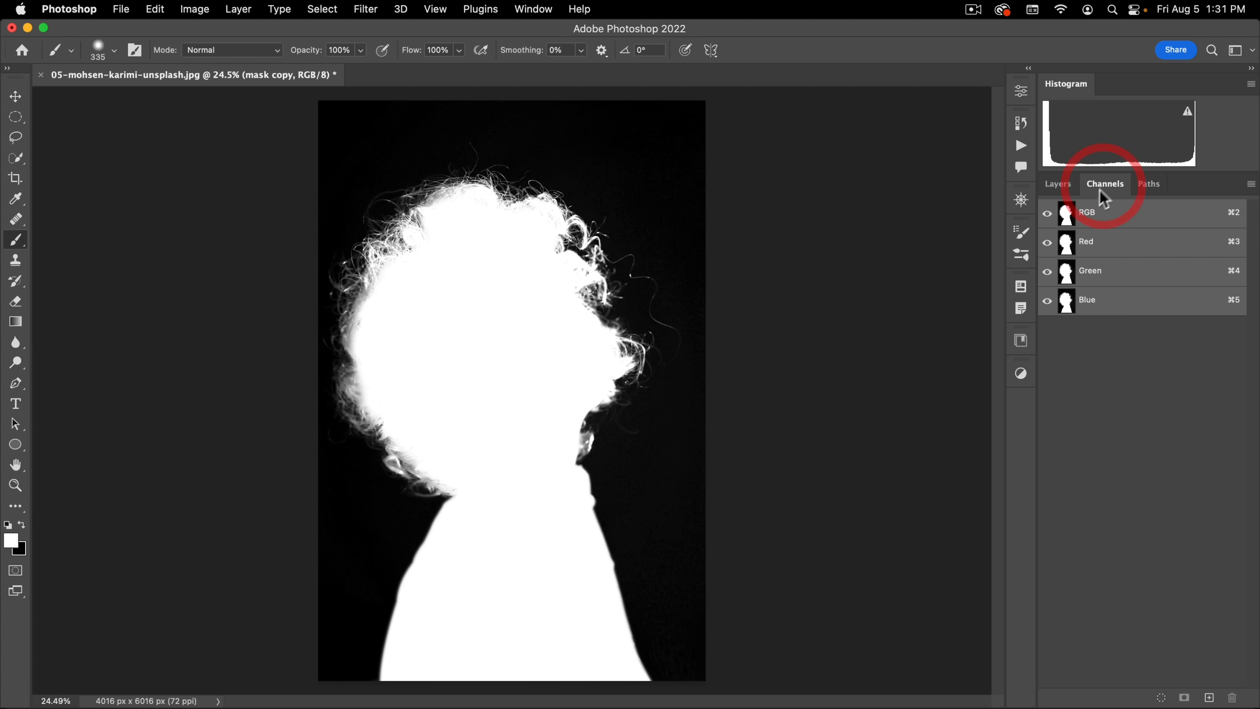
{"action": "left_click", "coordinate": [1064, 214], "text": "super"}
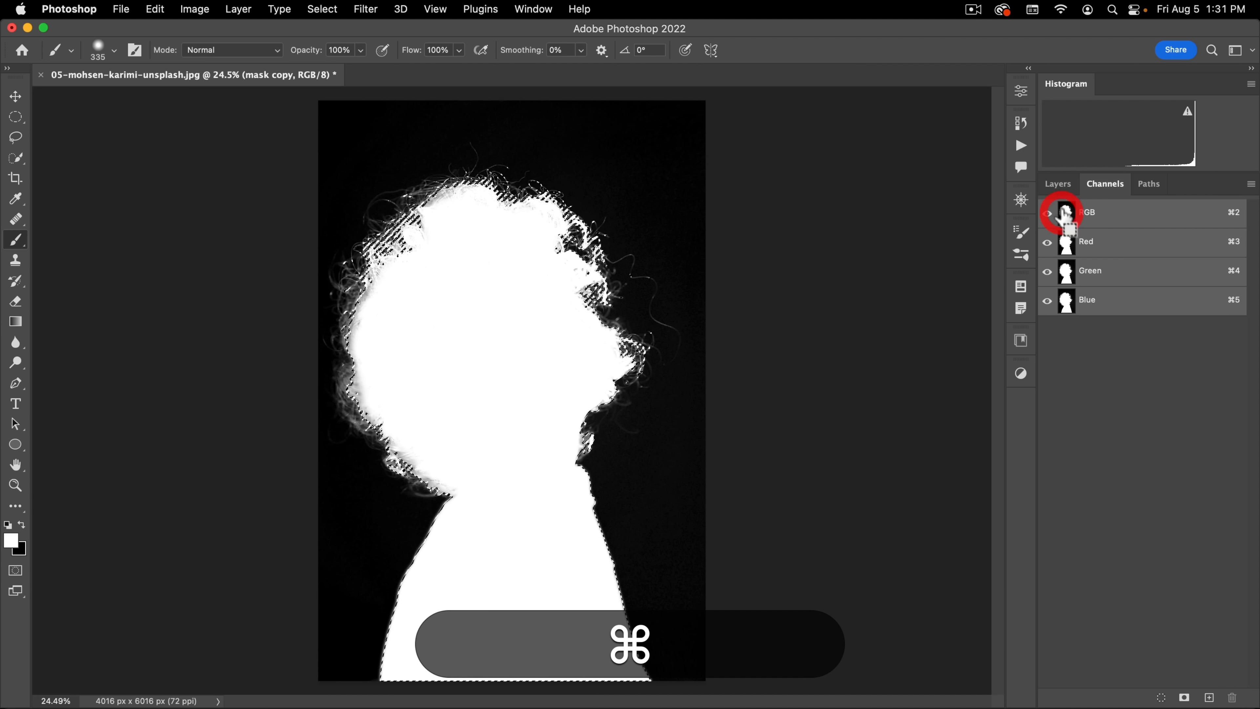
Step: Hide the mask copy layer and add a layer mask to the Background layer from the active selection
{"action": "left_click", "coordinate": [1057, 184]}
{"action": "left_click", "coordinate": [1049, 283]}
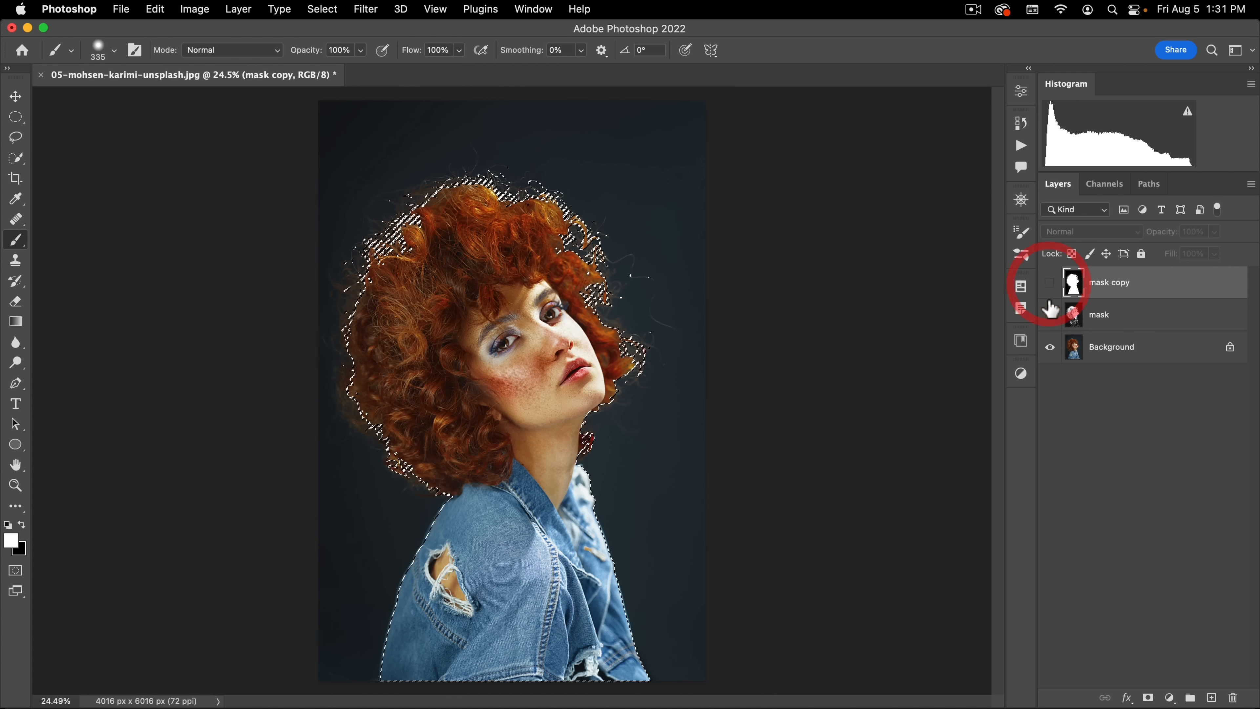
{"action": "left_click", "coordinate": [1099, 347]}
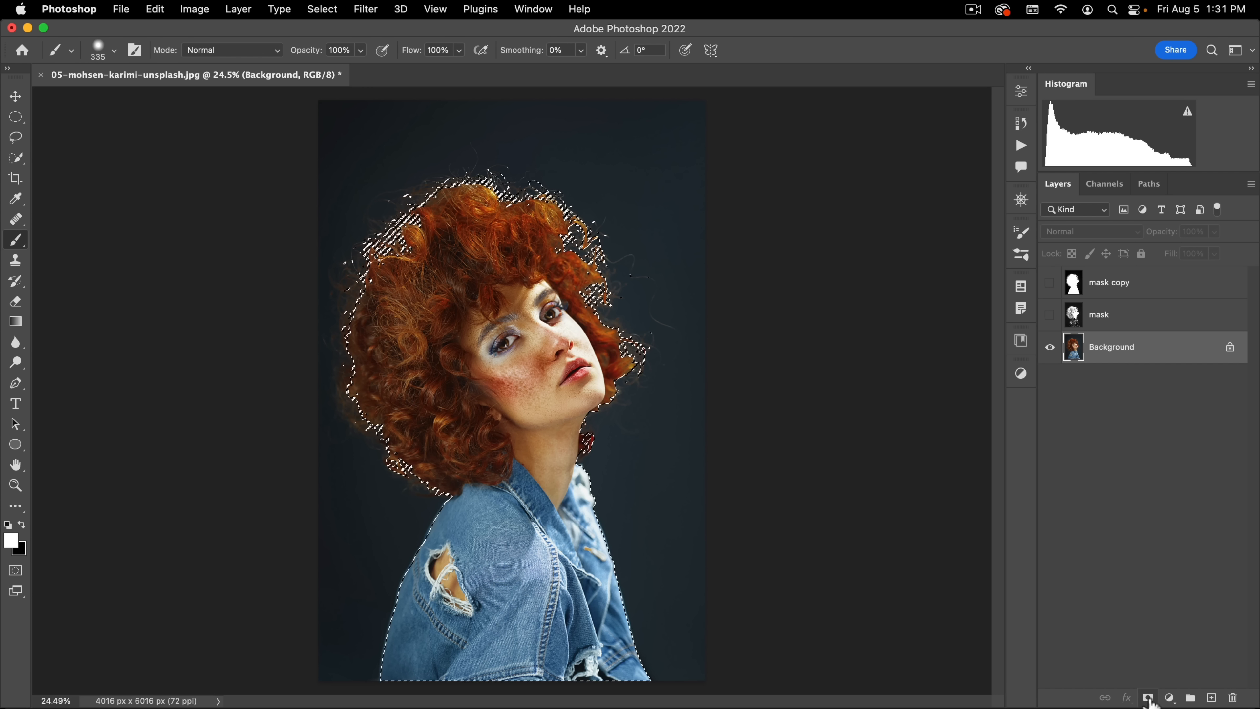
{"action": "left_click", "coordinate": [1148, 696]}
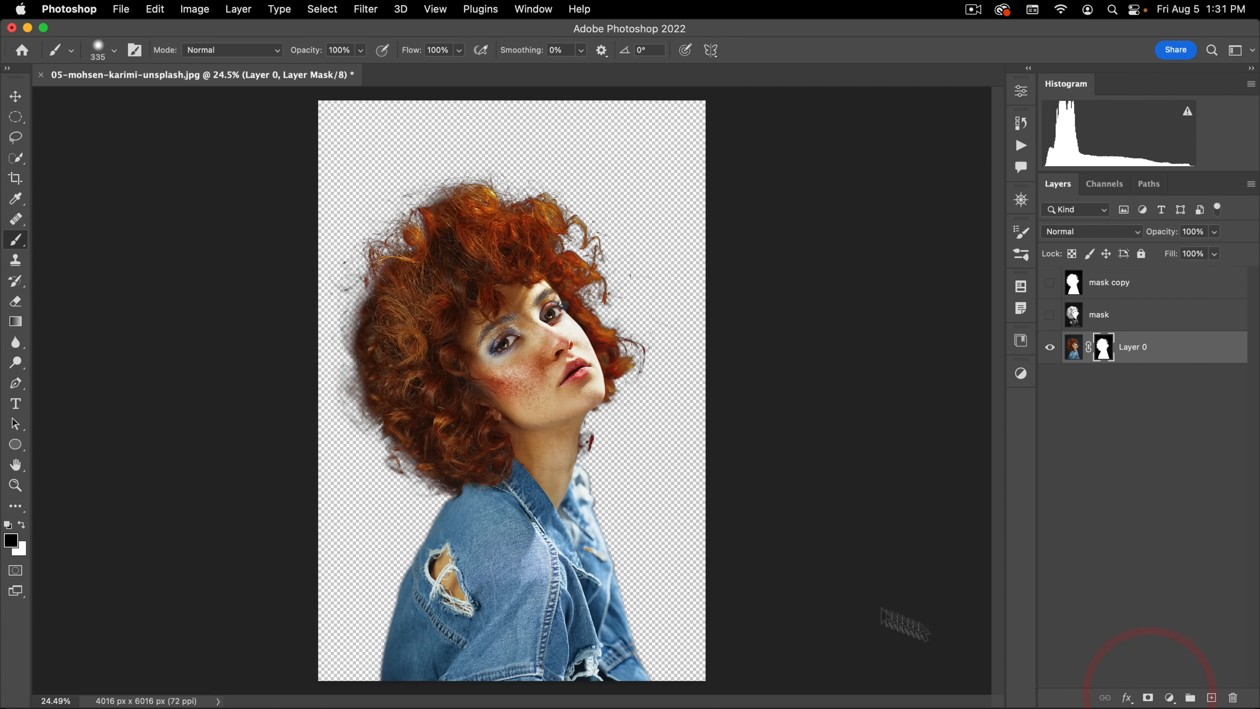
{"action": "left_click_drag", "start_coordinate": [513, 442], "coordinate": [537, 463]}
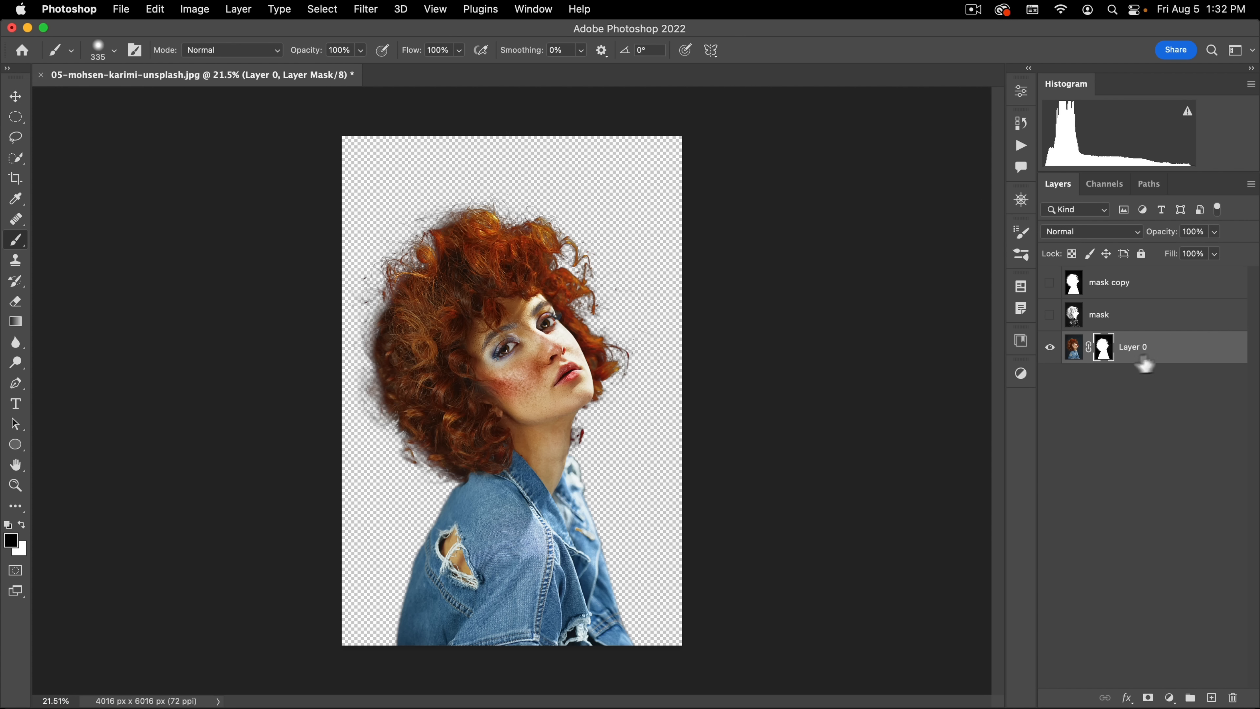
Step: Close 05-mohsen-karimi-unsplash.jpg without saving and open 06-filipp-romanovski-unsplash.jpg
{"action": "key", "text": "alt"}
{"action": "left_click", "coordinate": [41, 75]}
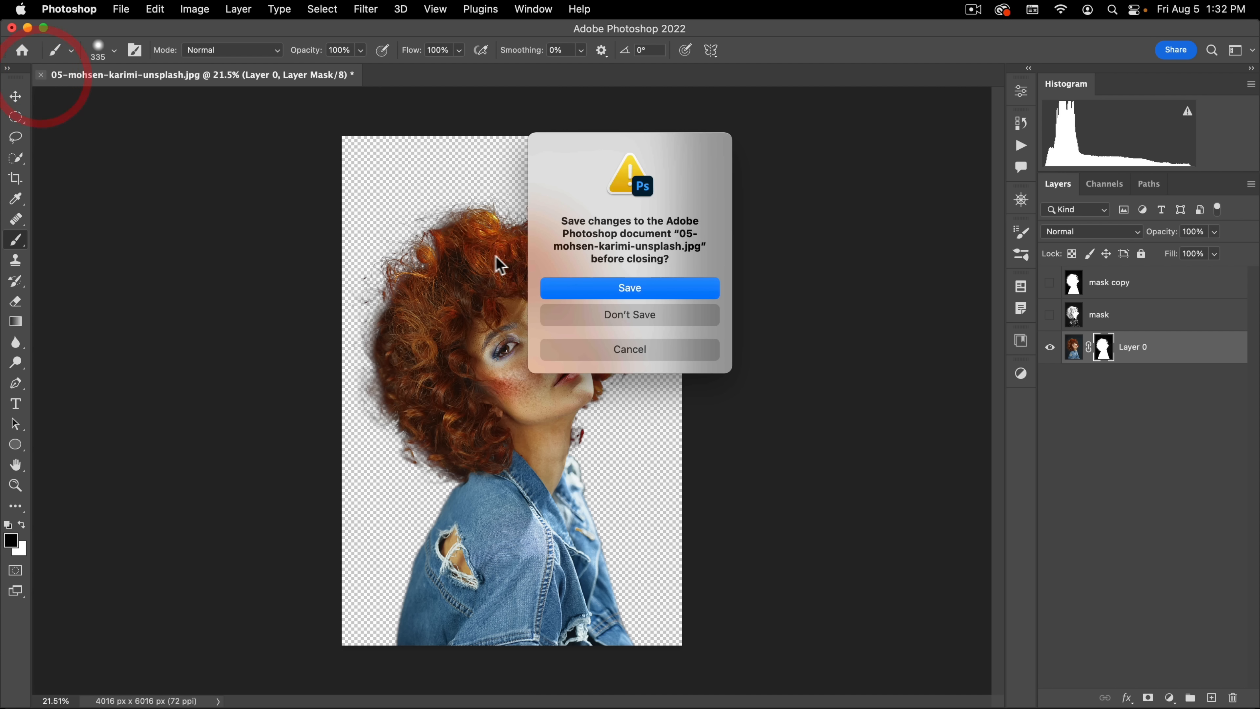
{"action": "left_click", "coordinate": [604, 315]}
{"action": "left_click", "coordinate": [119, 10]}
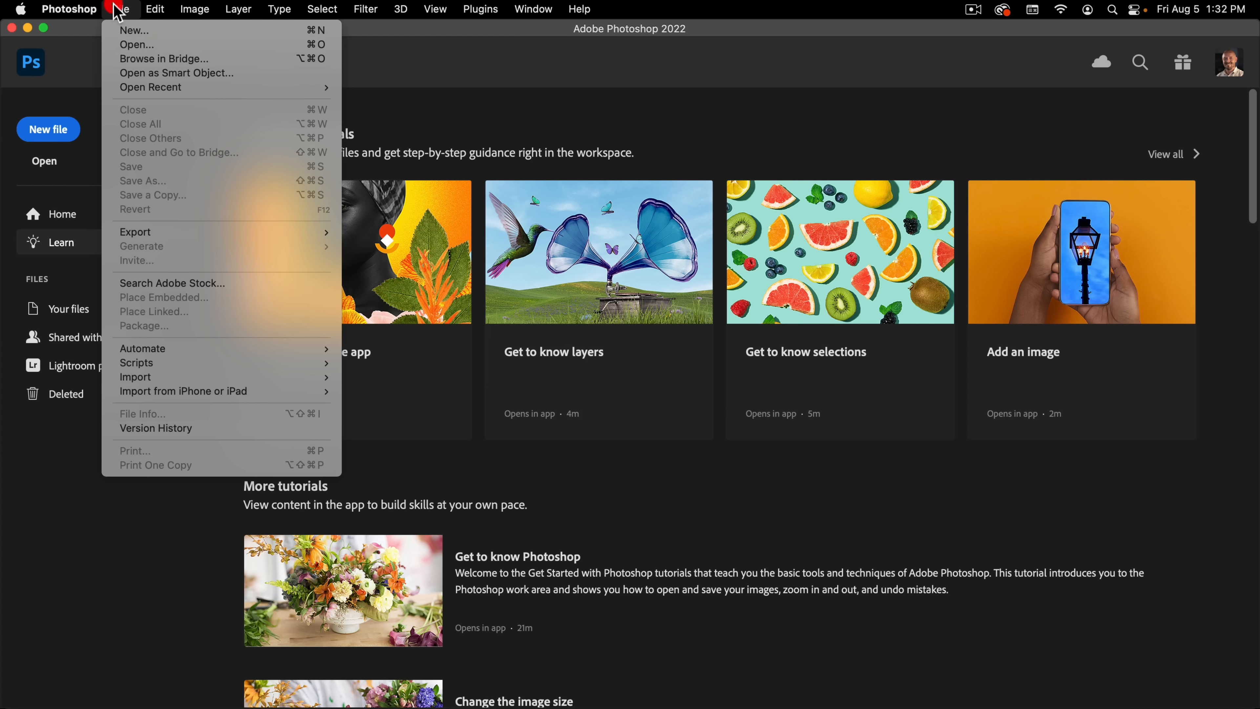
{"action": "left_click", "coordinate": [121, 45]}
{"action": "double_click", "coordinate": [331, 206]}
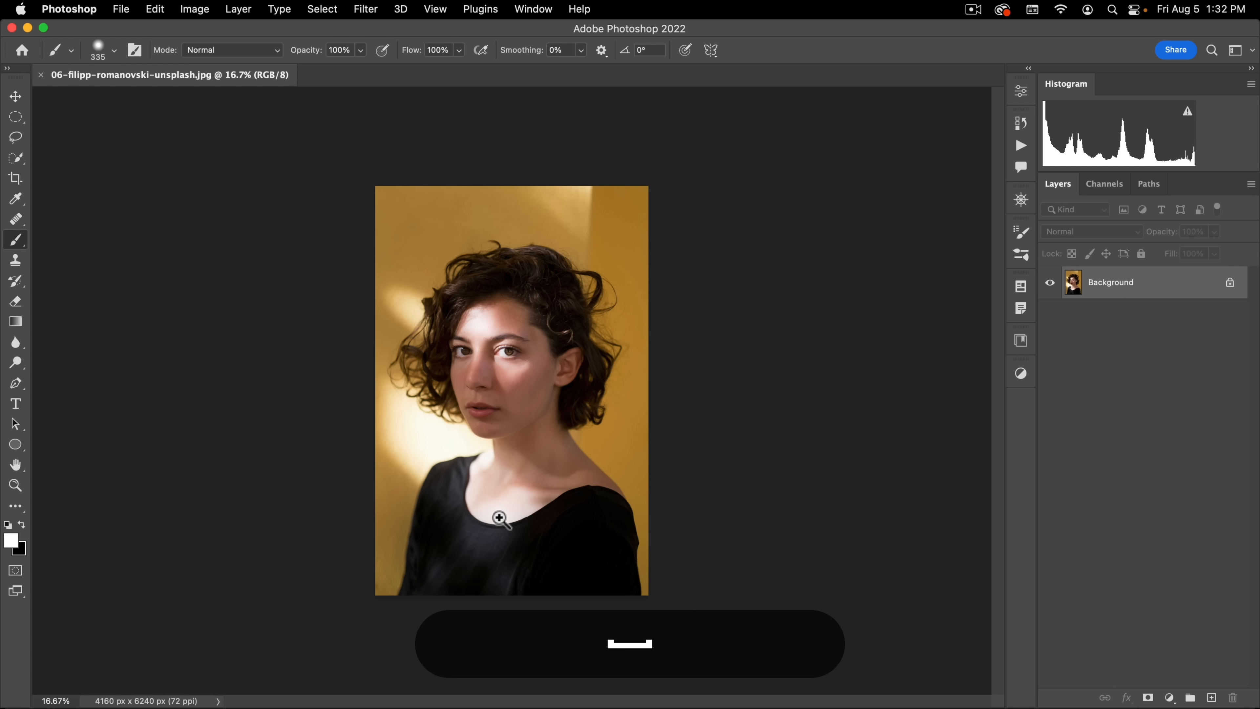
Step: Start a Pen path at the photo's bottom edge and trace up the black sleeve on its right side to the elbow-side bump
{"action": "key", "text": "super+space"}
{"action": "left_click_drag", "start_coordinate": [502, 519], "coordinate": [614, 435]}
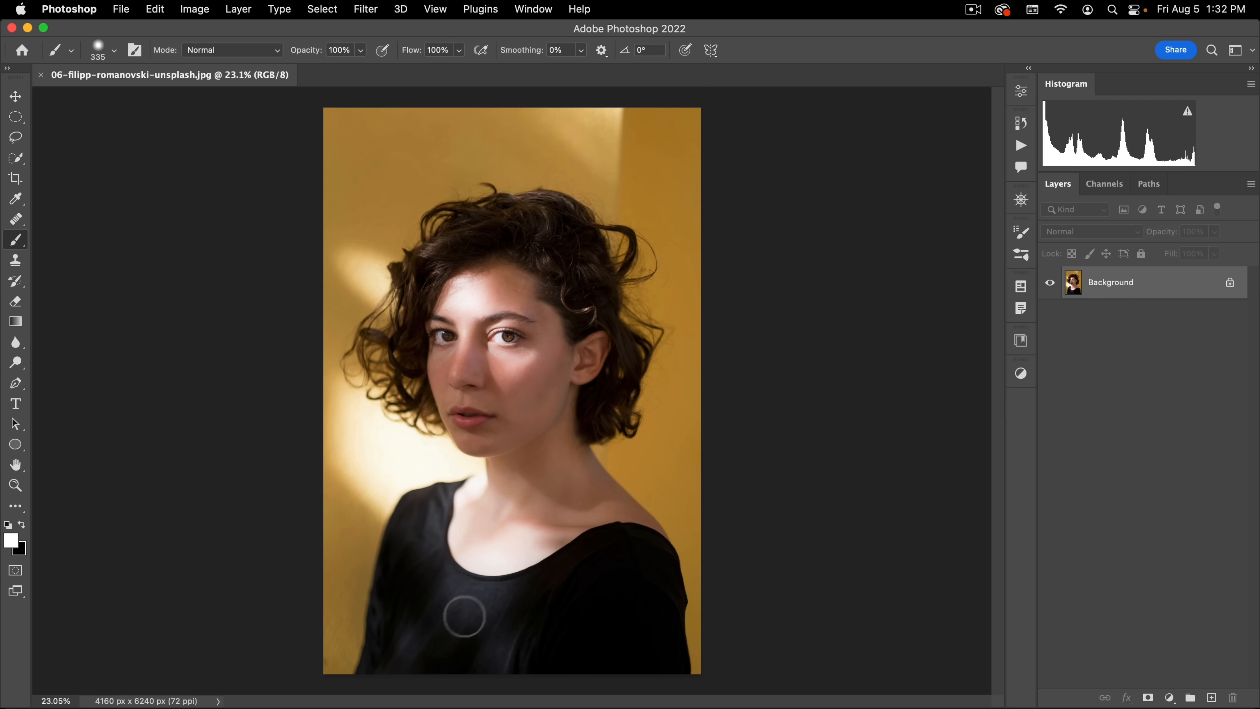
{"action": "key", "text": "super+space"}
{"action": "left_click_drag", "start_coordinate": [547, 622], "coordinate": [455, 348]}
{"action": "key", "text": "space"}
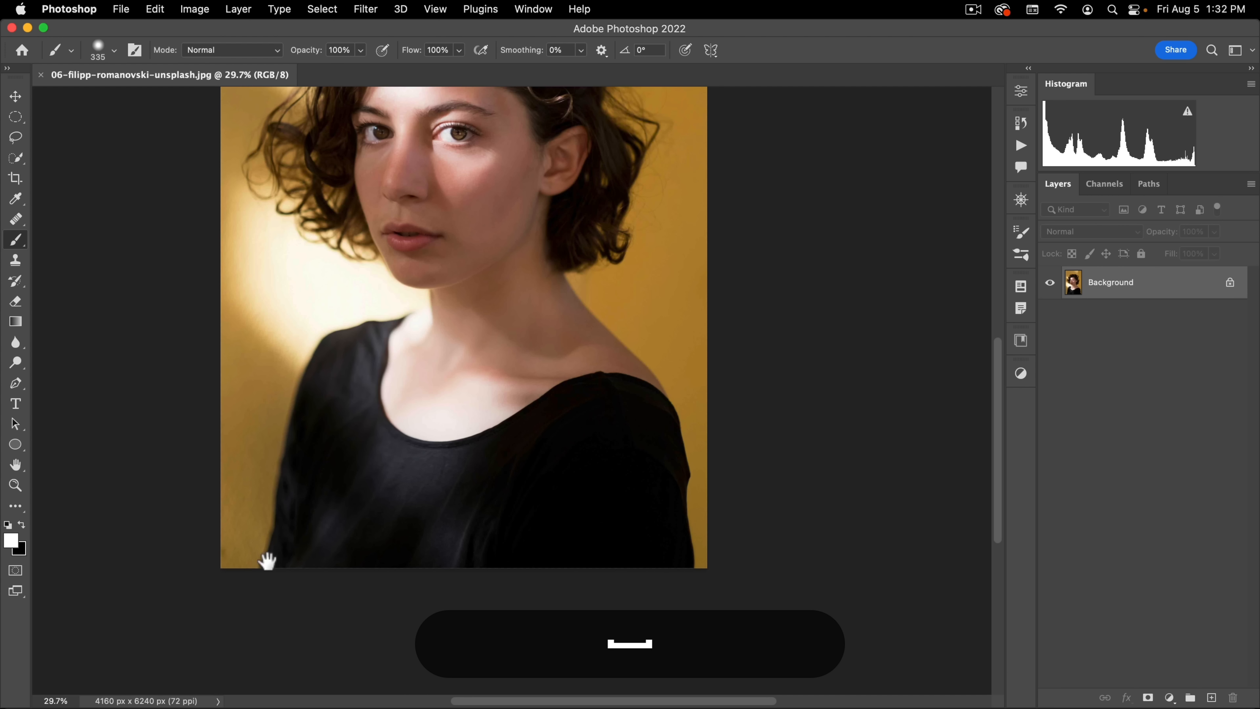
{"action": "key", "text": "p"}
{"action": "key", "text": "super+space"}
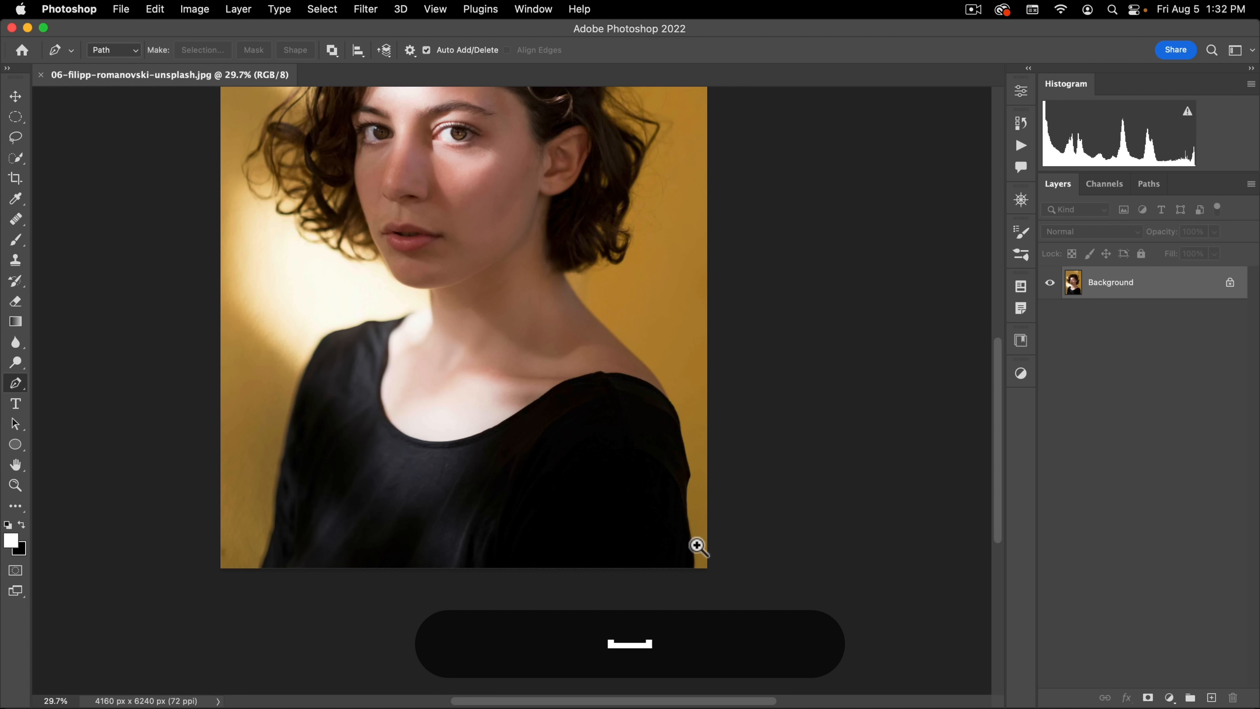
{"action": "left_click_drag", "start_coordinate": [698, 543], "coordinate": [739, 509]}
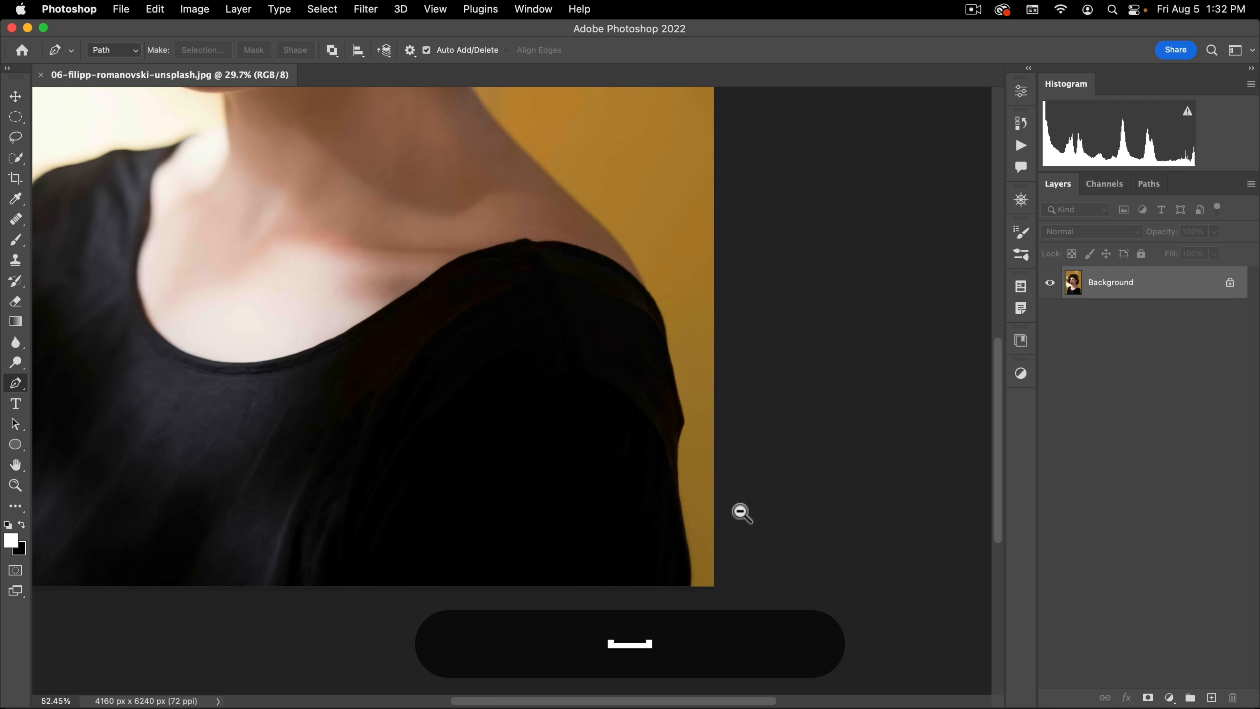
{"action": "left_click", "coordinate": [690, 588]}
{"action": "key", "text": "super+space"}
{"action": "left_click_drag", "start_coordinate": [691, 560], "coordinate": [740, 509]}
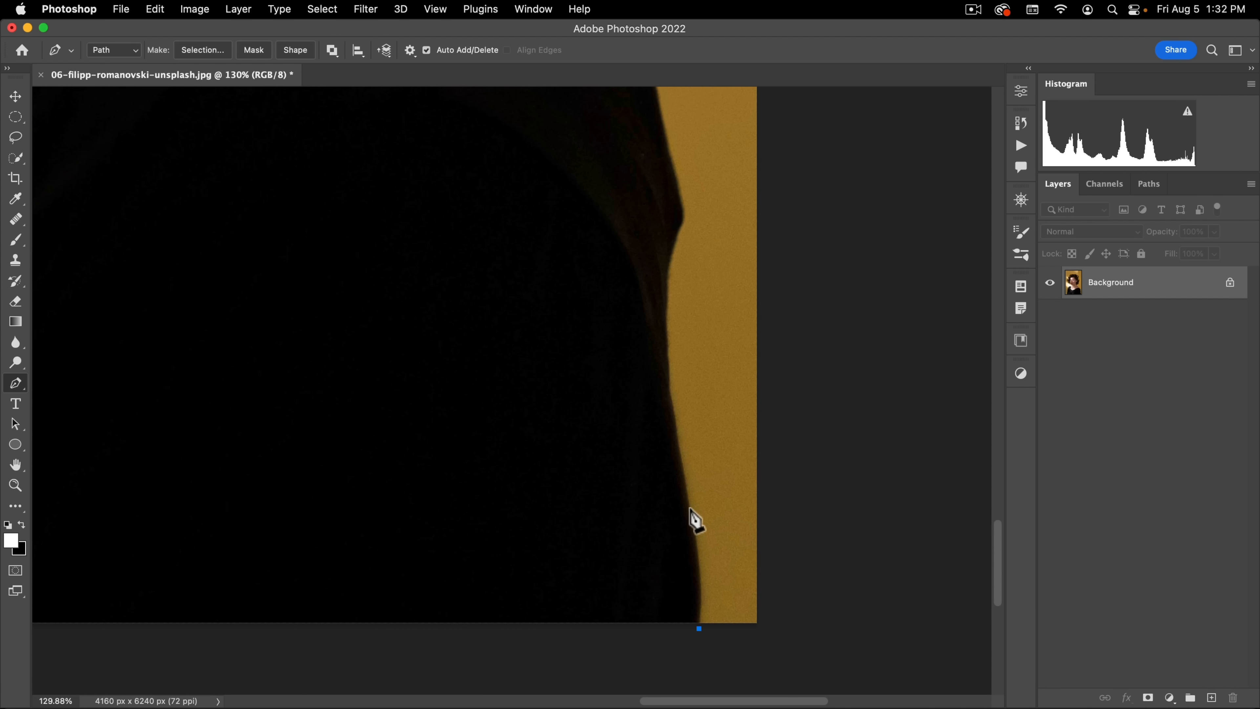
{"action": "left_click", "coordinate": [677, 449]}
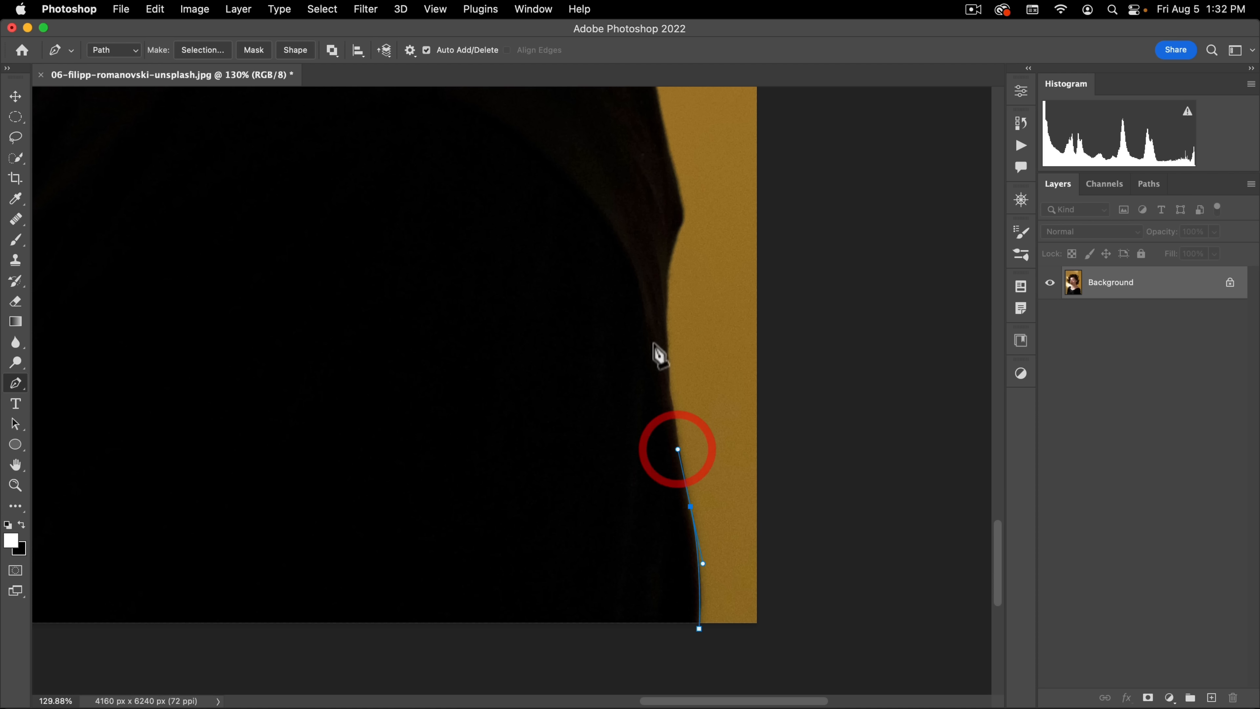
{"action": "left_click", "coordinate": [665, 271]}
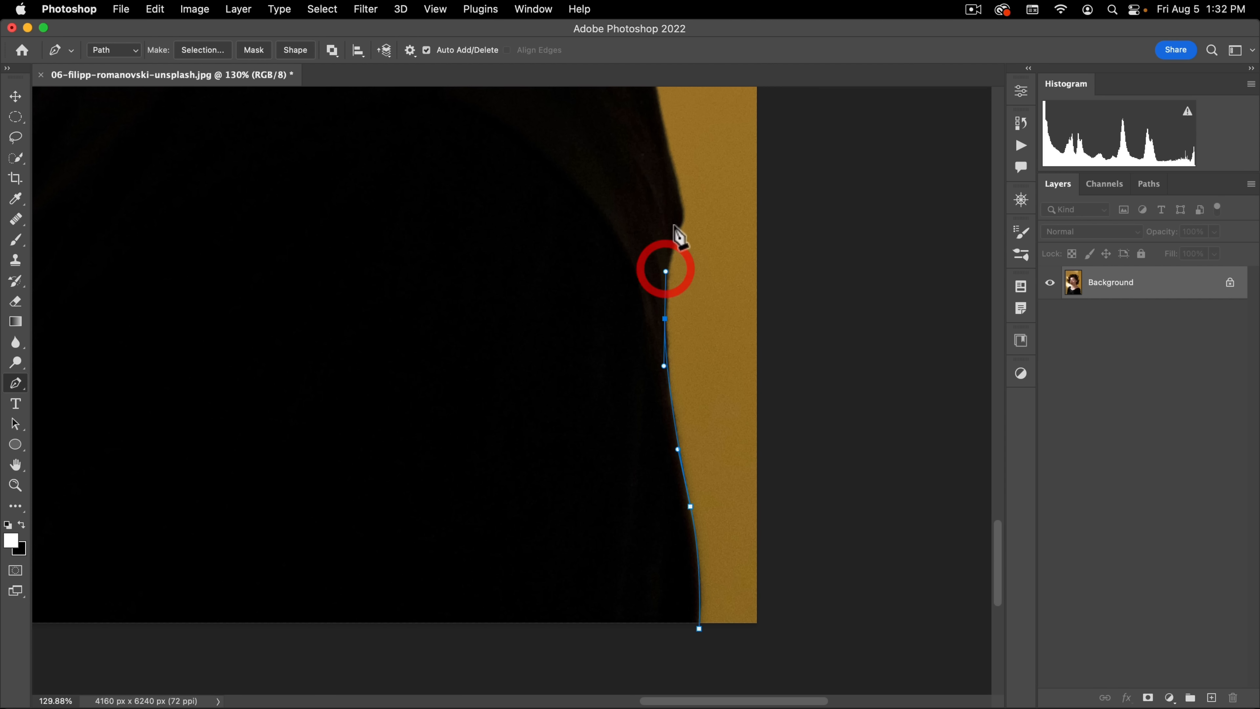
{"action": "left_click", "coordinate": [681, 223]}
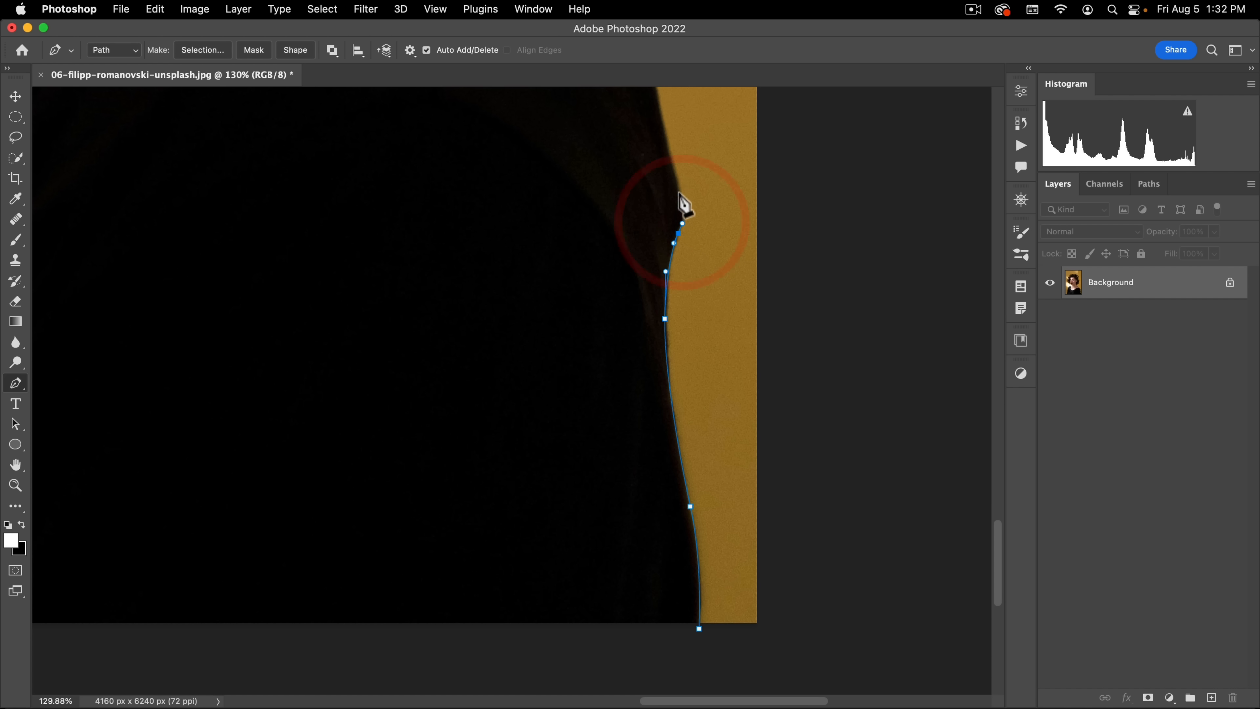
Step: Continue the Pen path up the sleeve, around the shoulder and along the bare skin to where the neck meets the hair
{"action": "key", "text": "space"}
{"action": "left_click_drag", "start_coordinate": [673, 170], "coordinate": [680, 548]}
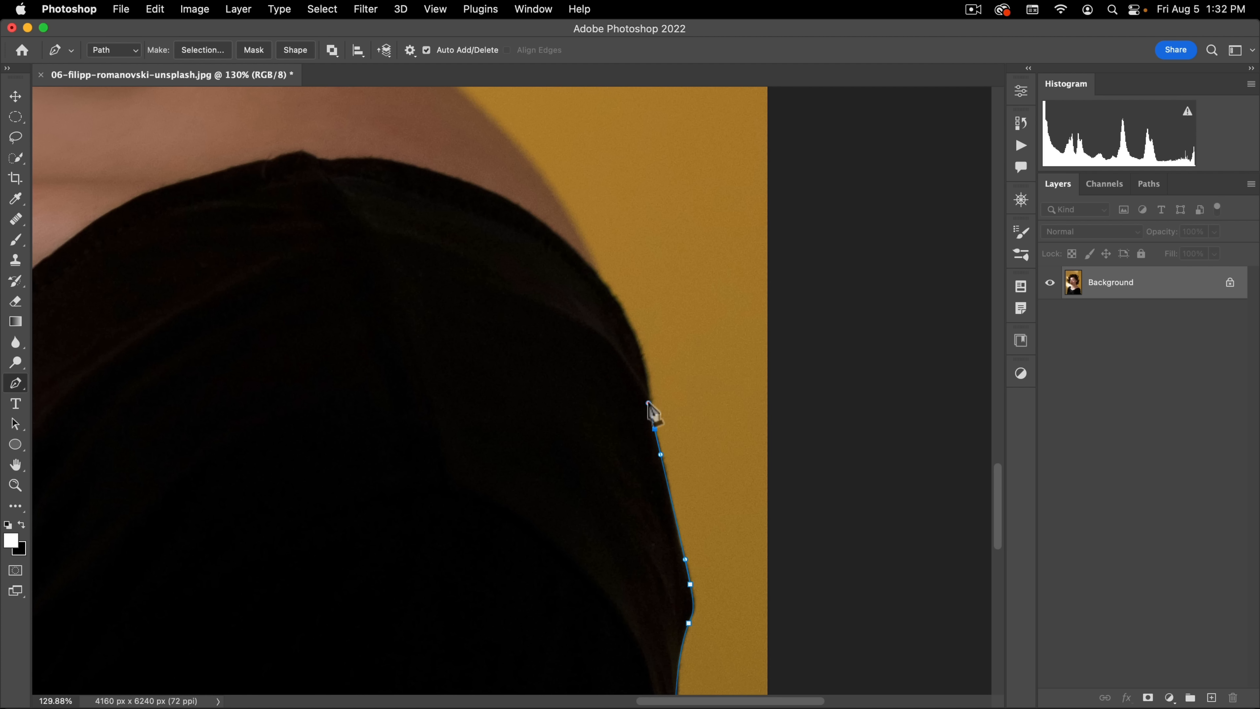
{"action": "left_click", "coordinate": [649, 402]}
{"action": "left_click", "coordinate": [611, 283]}
{"action": "key", "text": "space"}
{"action": "left_click_drag", "start_coordinate": [581, 167], "coordinate": [629, 241]}
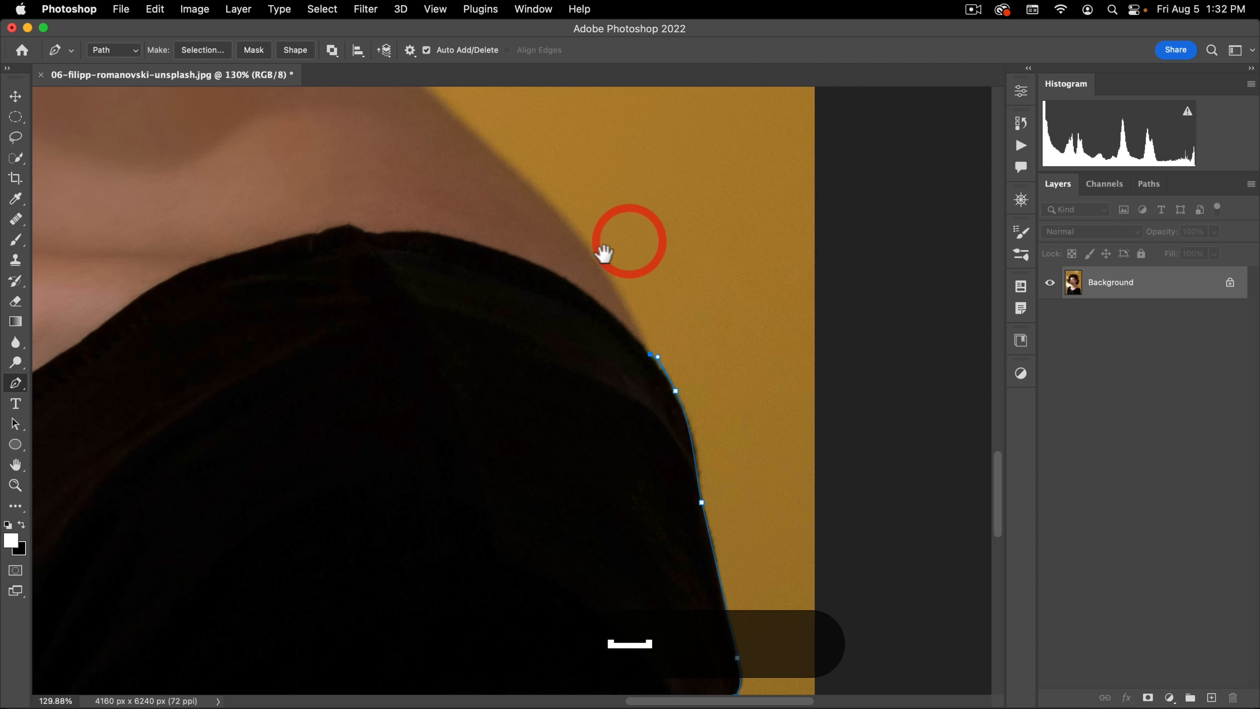
{"action": "key", "text": "super+z"}
{"action": "left_click", "coordinate": [551, 205]}
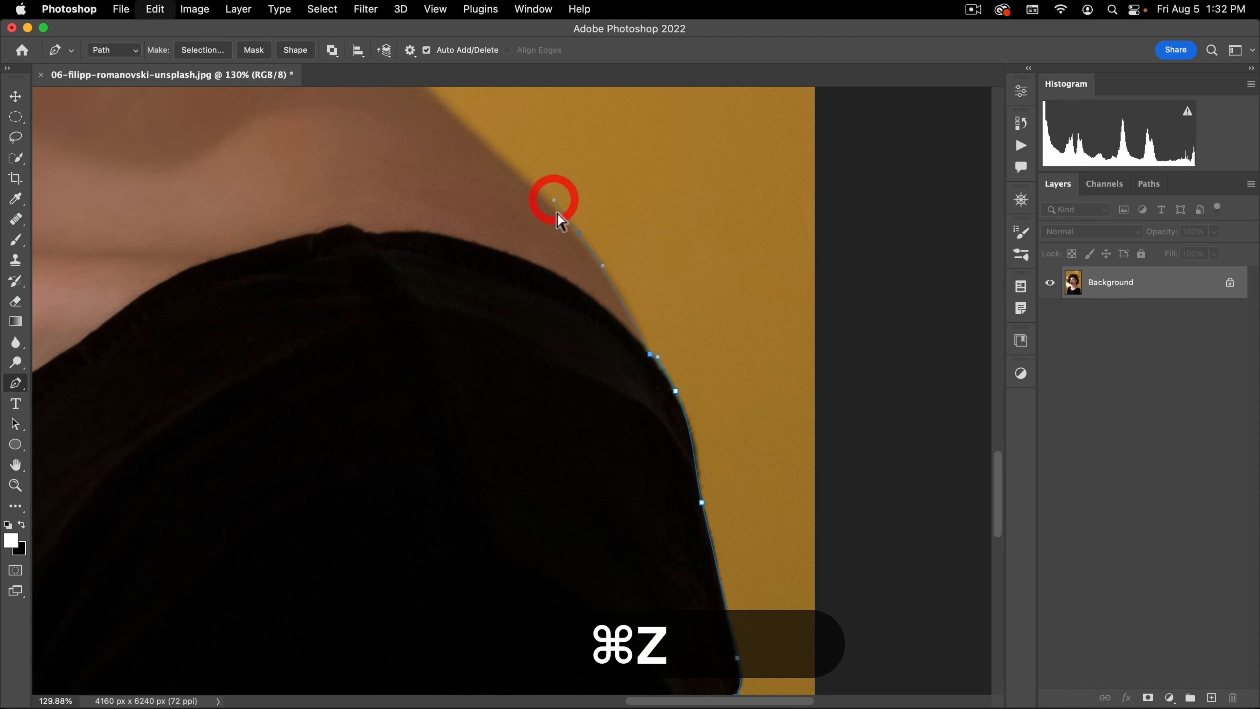
{"action": "left_click_drag", "start_coordinate": [510, 172], "coordinate": [537, 276]}
{"action": "left_click_drag", "start_coordinate": [537, 276], "coordinate": [720, 591]}
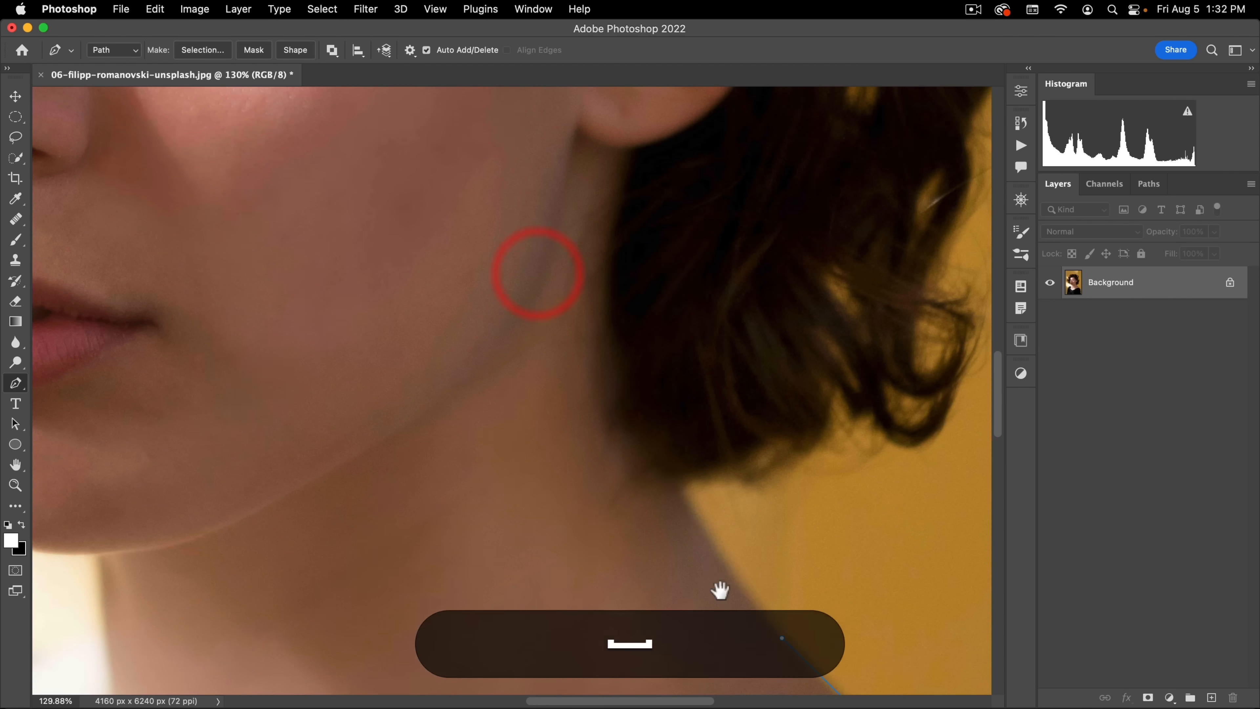
{"action": "left_click_drag", "start_coordinate": [620, 449], "coordinate": [589, 379]}
Step: Route the Pen path inside the hair, up behind the ear and over the crown, leaving the loose curls outside
{"action": "left_click_drag", "start_coordinate": [686, 377], "coordinate": [596, 524], "text": "super"}
{"action": "left_click_drag", "start_coordinate": [595, 387], "coordinate": [626, 571]}
{"action": "left_click_drag", "start_coordinate": [704, 447], "coordinate": [719, 424]}
{"action": "left_click_drag", "start_coordinate": [747, 380], "coordinate": [749, 354]}
{"action": "left_click_drag", "start_coordinate": [709, 253], "coordinate": [770, 406]}
{"action": "key", "text": "super+z"}
{"action": "left_click_drag", "start_coordinate": [756, 253], "coordinate": [744, 213]}
{"action": "left_click_drag", "start_coordinate": [669, 161], "coordinate": [637, 156]}
{"action": "left_click_drag", "start_coordinate": [455, 197], "coordinate": [425, 214]}
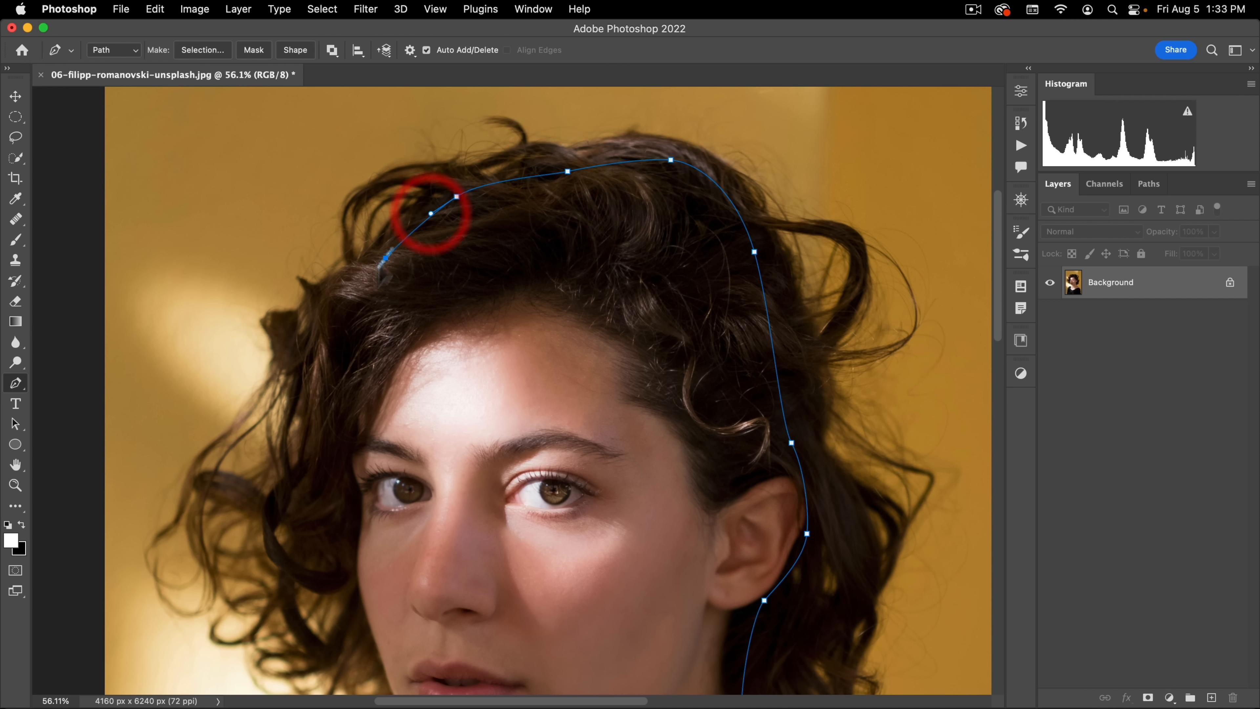
Step: Bring the Pen path down inside the hair beside the forehead and along the cheek and jaw towards the chin
{"action": "left_click_drag", "start_coordinate": [327, 357], "coordinate": [370, 131]}
{"action": "left_click_drag", "start_coordinate": [349, 303], "coordinate": [366, 324]}
{"action": "left_click_drag", "start_coordinate": [405, 371], "coordinate": [407, 383]}
{"action": "left_click_drag", "start_coordinate": [433, 456], "coordinate": [439, 469]}
{"action": "left_click_drag", "start_coordinate": [478, 539], "coordinate": [491, 609]}
{"action": "key", "text": "super+z"}
{"action": "left_click", "coordinate": [545, 559], "text": "alt"}
Step: Trace the path from under the chin across the neck and around the shoulder on the photo's left side
{"action": "left_click_drag", "start_coordinate": [488, 612], "coordinate": [715, 292]}
{"action": "left_click_drag", "start_coordinate": [710, 292], "coordinate": [671, 301], "text": "super"}
{"action": "left_click_drag", "start_coordinate": [631, 302], "coordinate": [550, 324]}
{"action": "left_click_drag", "start_coordinate": [486, 372], "coordinate": [474, 389]}
{"action": "key", "text": "super+z"}
{"action": "left_click_drag", "start_coordinate": [487, 365], "coordinate": [470, 395]}
{"action": "left_click_drag", "start_coordinate": [430, 496], "coordinate": [410, 565]}
{"action": "left_click_drag", "start_coordinate": [424, 523], "coordinate": [489, 199]}
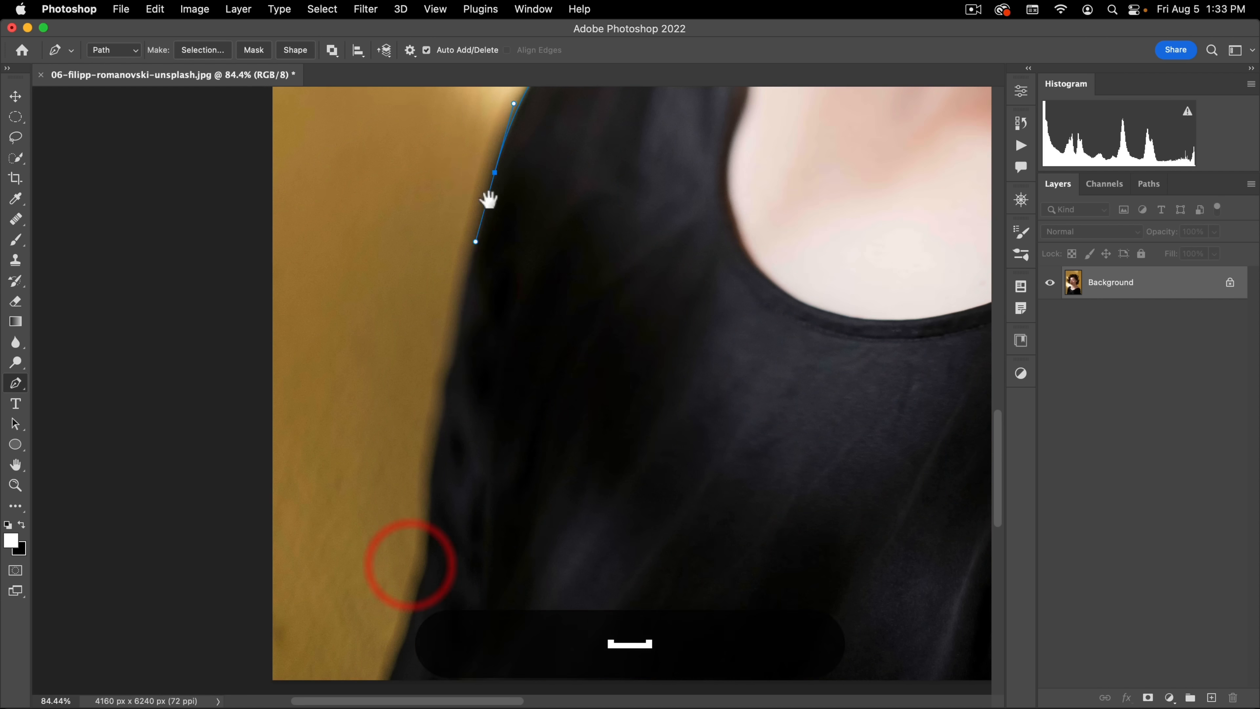
Step: Trace the path down the remaining sleeve and close it just below the photo's bottom edge at its starting point
{"action": "left_click_drag", "start_coordinate": [455, 355], "coordinate": [449, 385]}
{"action": "left_click_drag", "start_coordinate": [434, 469], "coordinate": [429, 523]}
{"action": "left_click_drag", "start_coordinate": [422, 580], "coordinate": [416, 600]}
{"action": "left_click", "coordinate": [404, 638]}
{"action": "left_click_drag", "start_coordinate": [590, 493], "coordinate": [551, 493], "text": "super"}
{"action": "left_click", "coordinate": [518, 561]}
{"action": "left_click", "coordinate": [894, 594]}
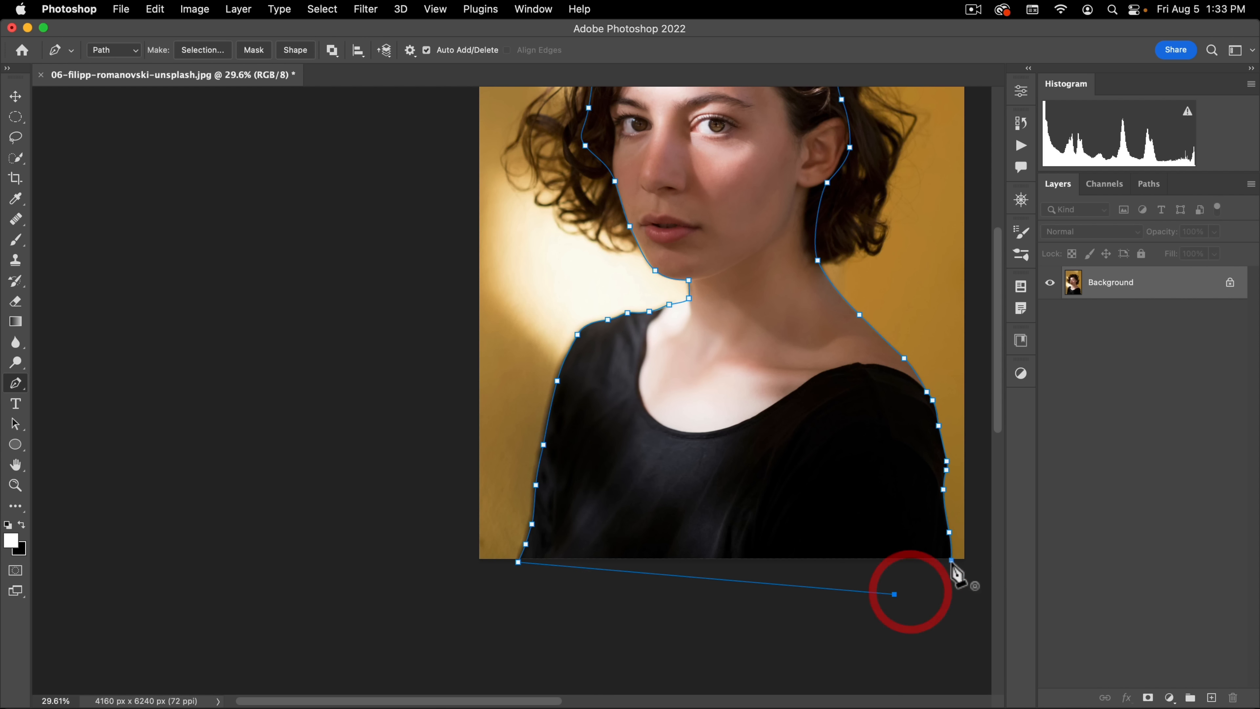
{"action": "left_click", "coordinate": [950, 560]}
Step: Convert the closed path into a new anti-aliased selection with a feather radius of 0.5 pixels
{"action": "left_click_drag", "start_coordinate": [778, 440], "coordinate": [586, 481]}
{"action": "right_click", "coordinate": [554, 422]}
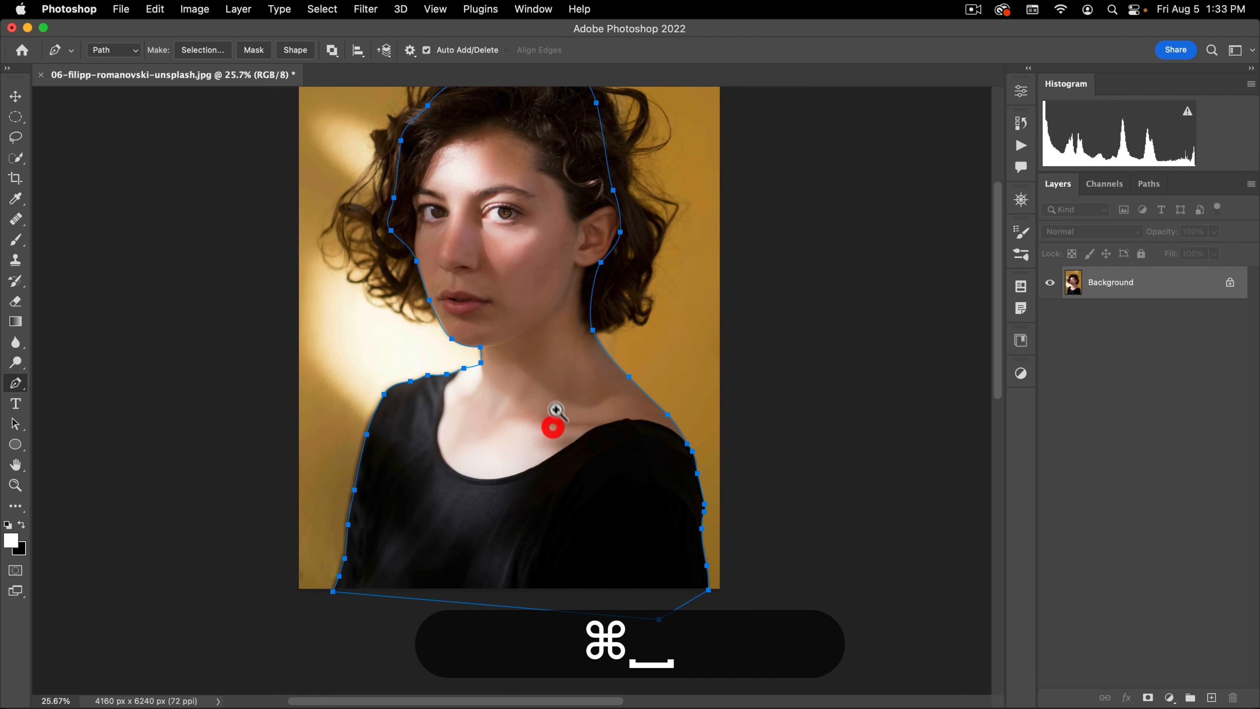
{"action": "left_click", "coordinate": [604, 452]}
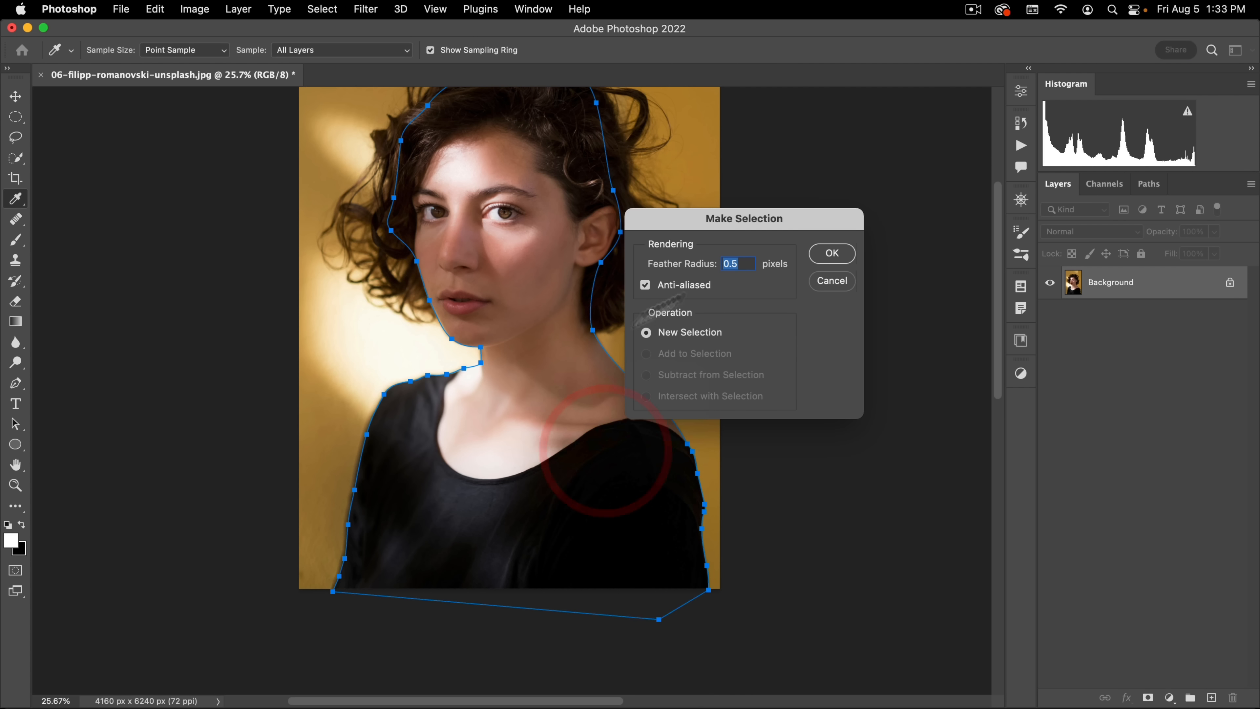
{"action": "left_click", "coordinate": [829, 253]}
Step: Duplicate the Background layer and fill the body selection with black on a new layer above the copy, clearing the selection
{"action": "left_click_drag", "start_coordinate": [583, 343], "coordinate": [603, 383]}
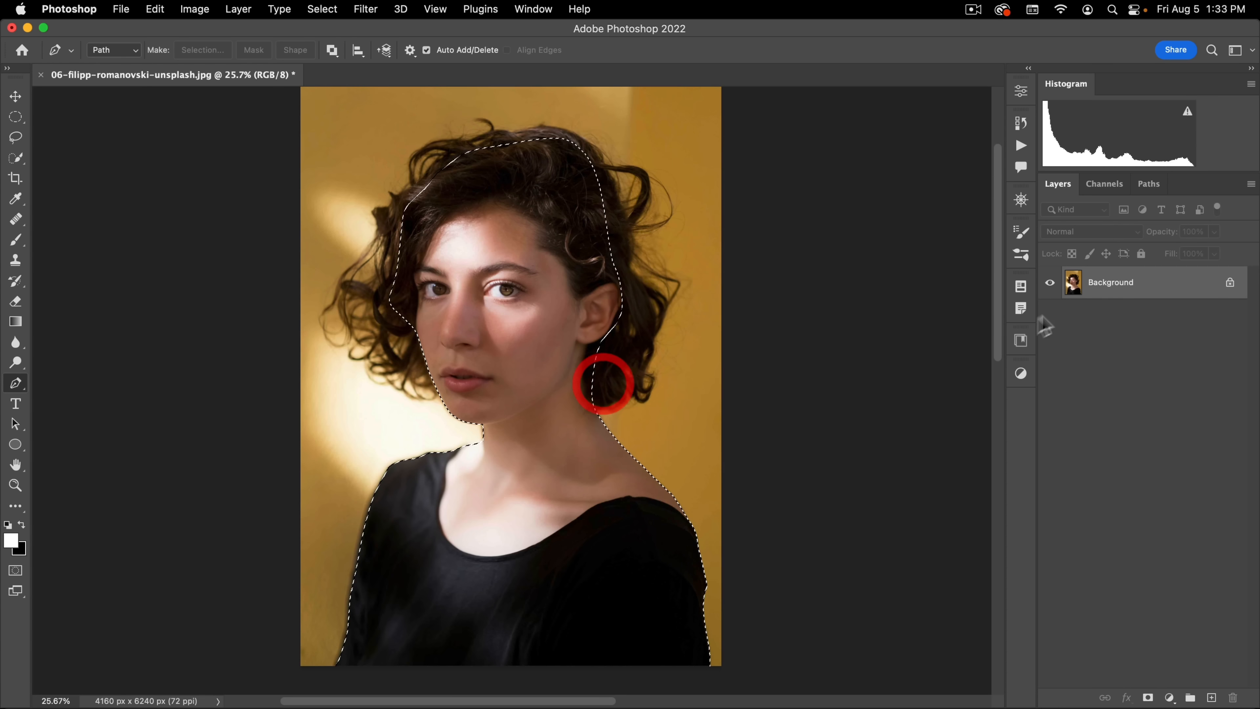
{"action": "left_click_drag", "start_coordinate": [1155, 294], "coordinate": [1211, 697]}
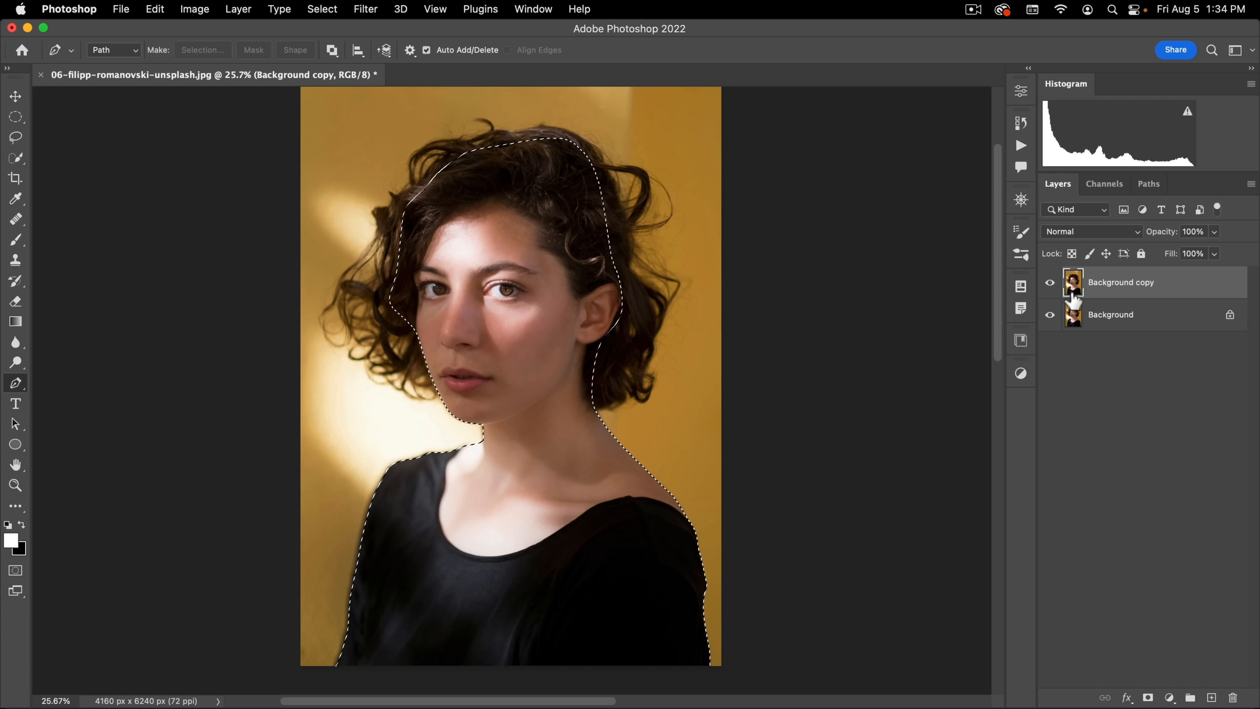
{"action": "key", "text": "d"}
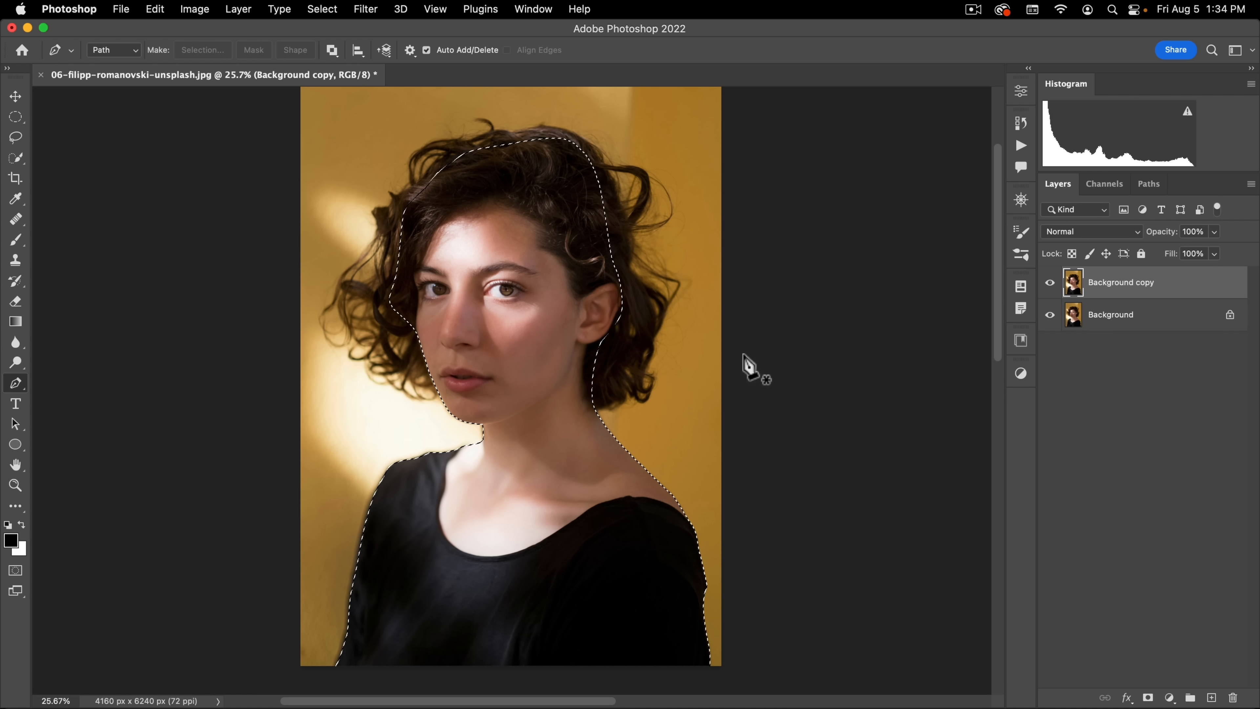
{"action": "left_click", "coordinate": [1210, 698]}
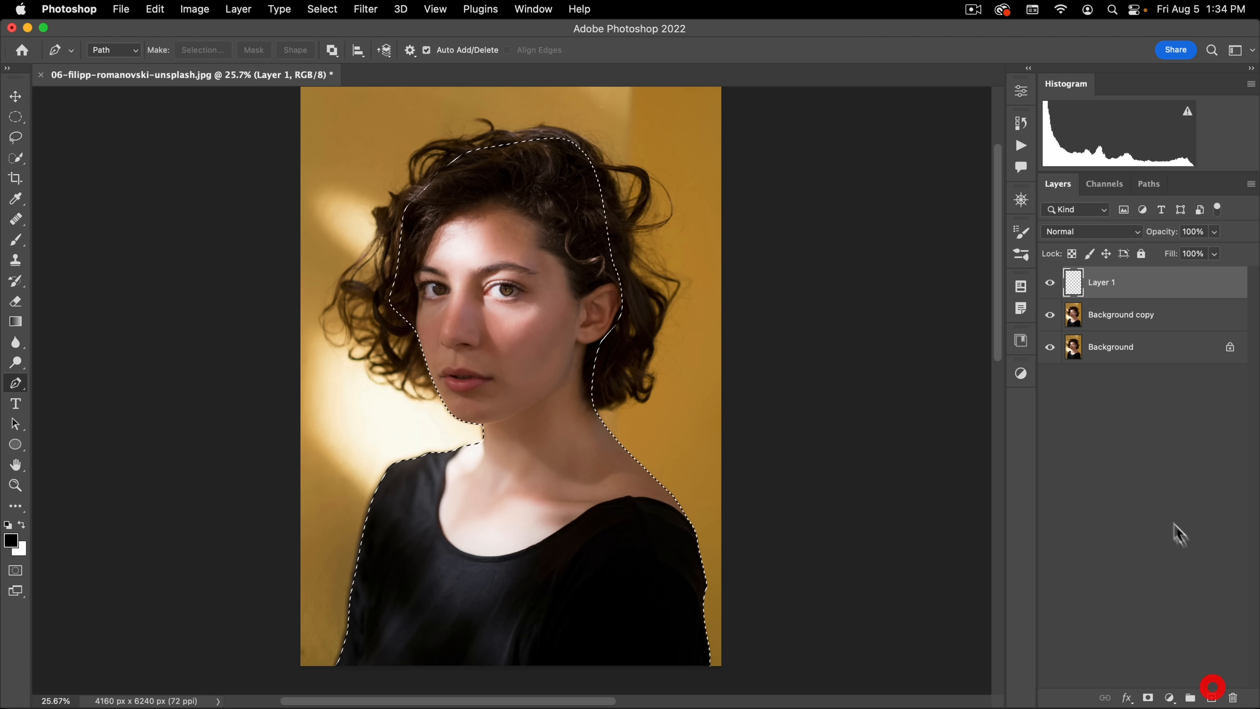
{"action": "key", "text": "alt+BackSpace"}
{"action": "key", "text": "alt+super+d"}
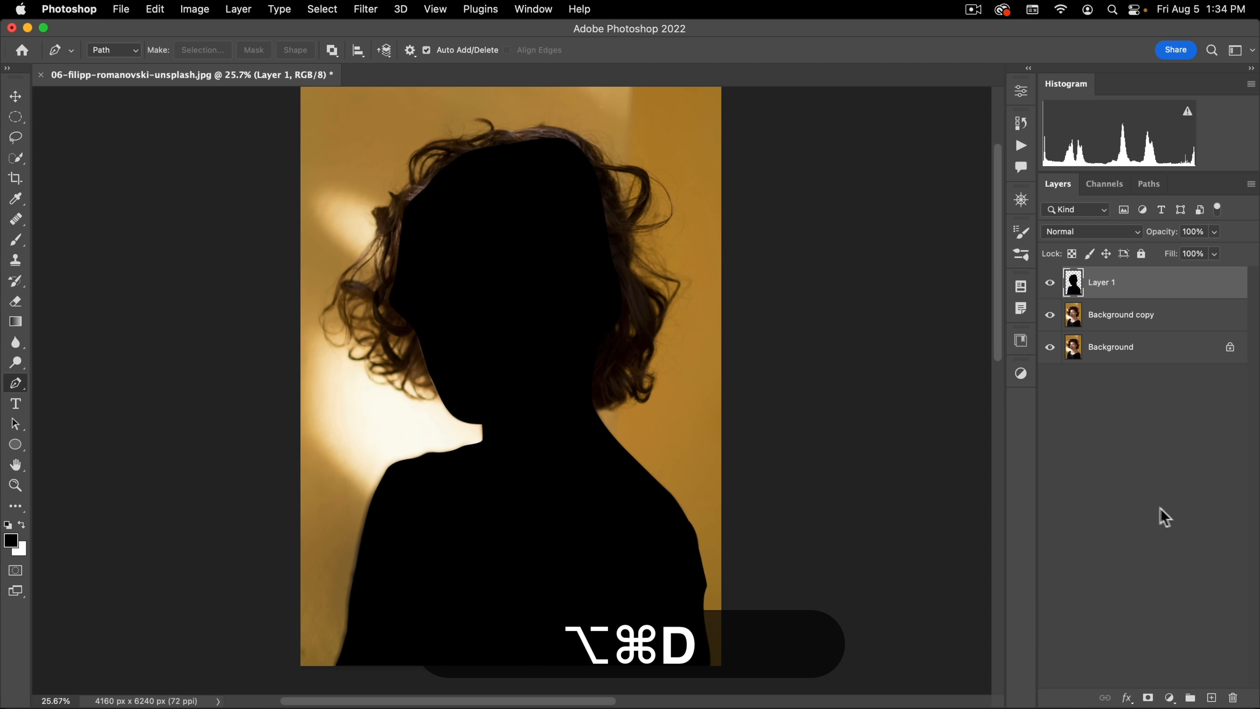
Step: Hide the black silhouette layer and apply a Black & White adjustment to Background copy with Reds 85% and Yellows 146%
{"action": "key", "text": "v"}
{"action": "left_click", "coordinate": [1050, 282]}
{"action": "left_click", "coordinate": [1105, 321]}
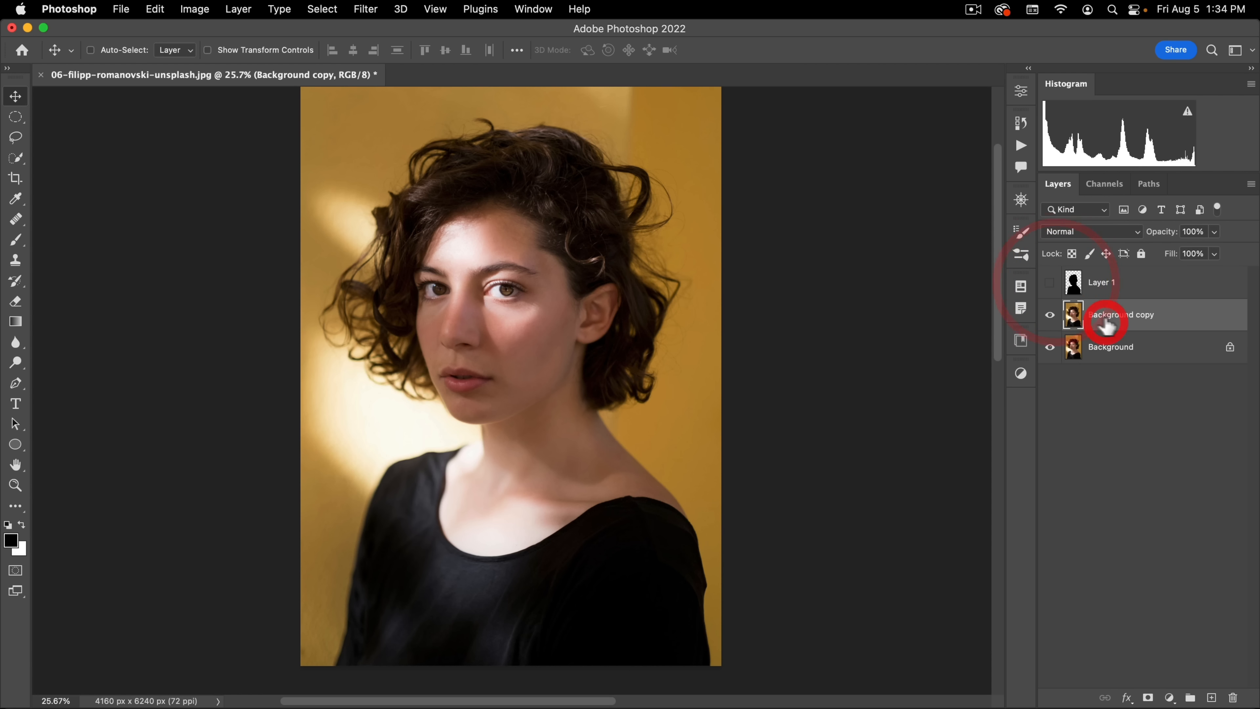
{"action": "left_click", "coordinate": [200, 9]}
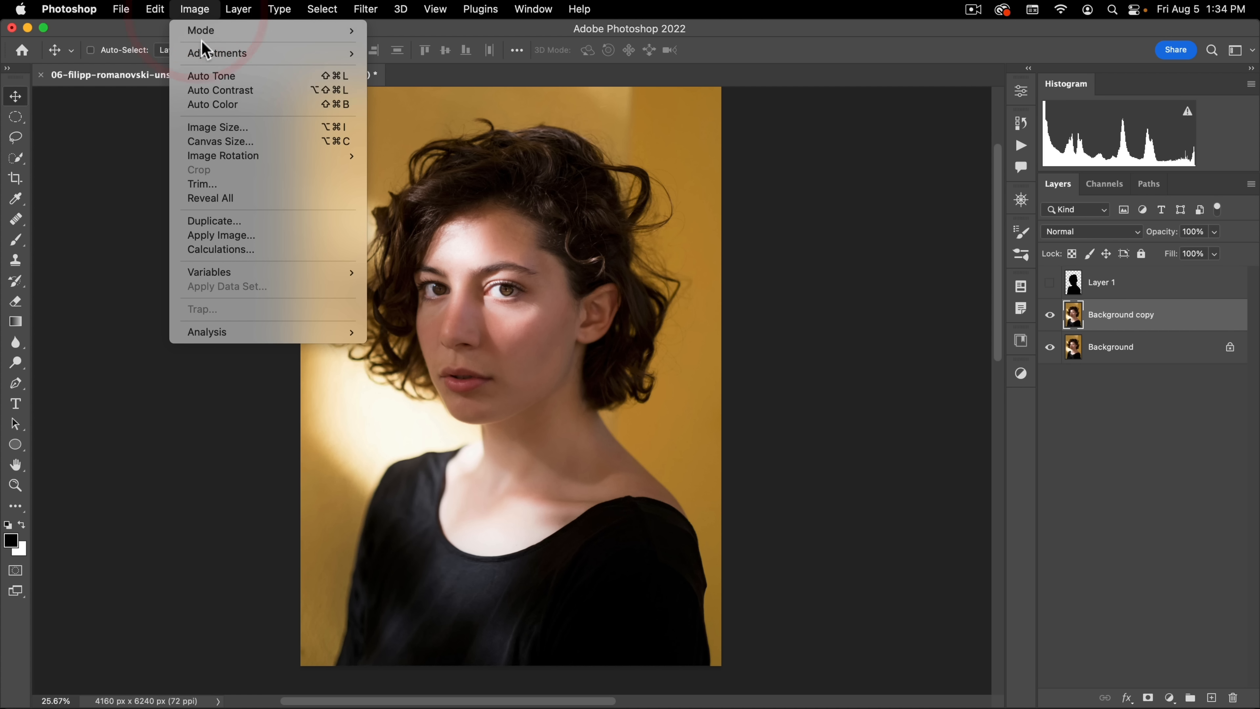
{"action": "mouse_move", "coordinate": [205, 55]}
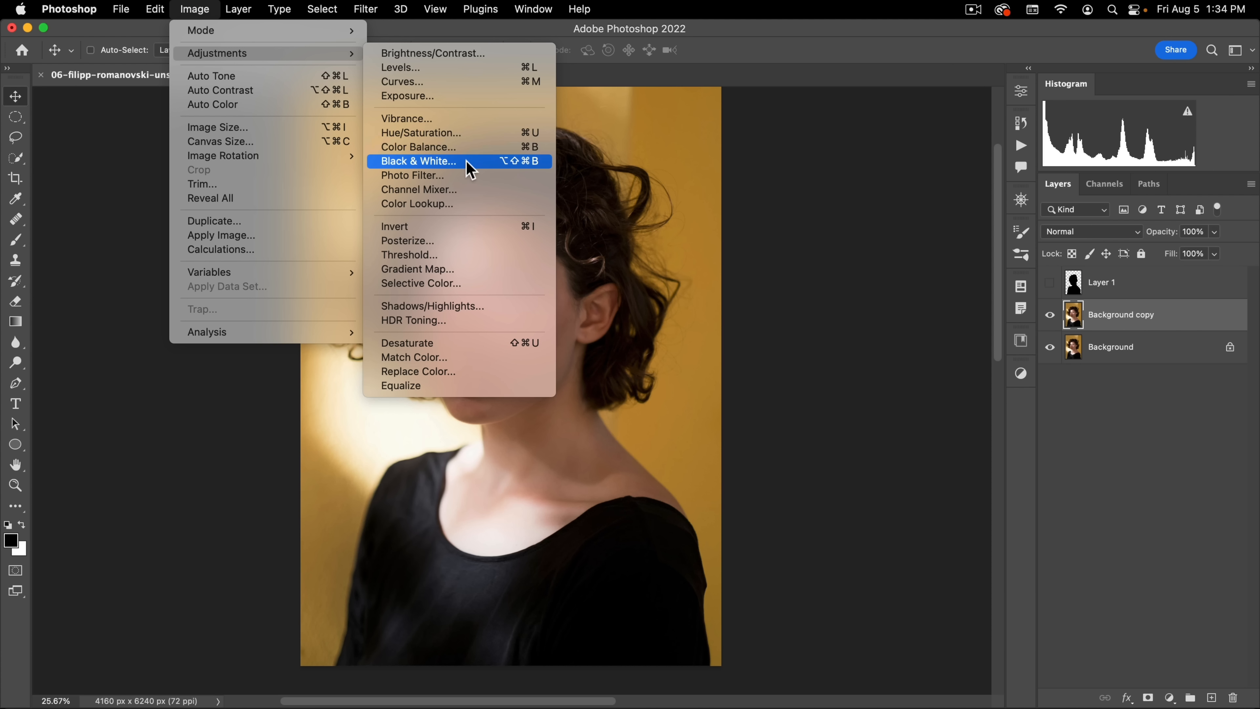
{"action": "left_click", "coordinate": [418, 161]}
{"action": "left_click_drag", "start_coordinate": [861, 227], "coordinate": [853, 196]}
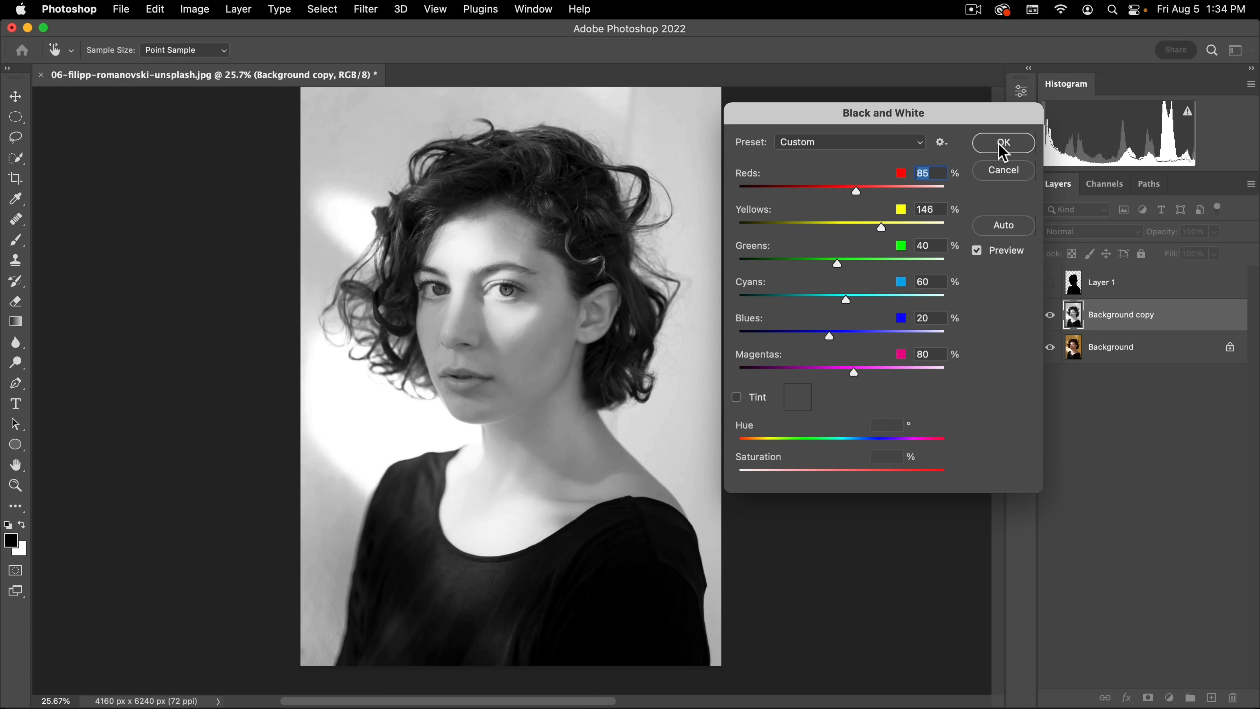
{"action": "left_click", "coordinate": [989, 145]}
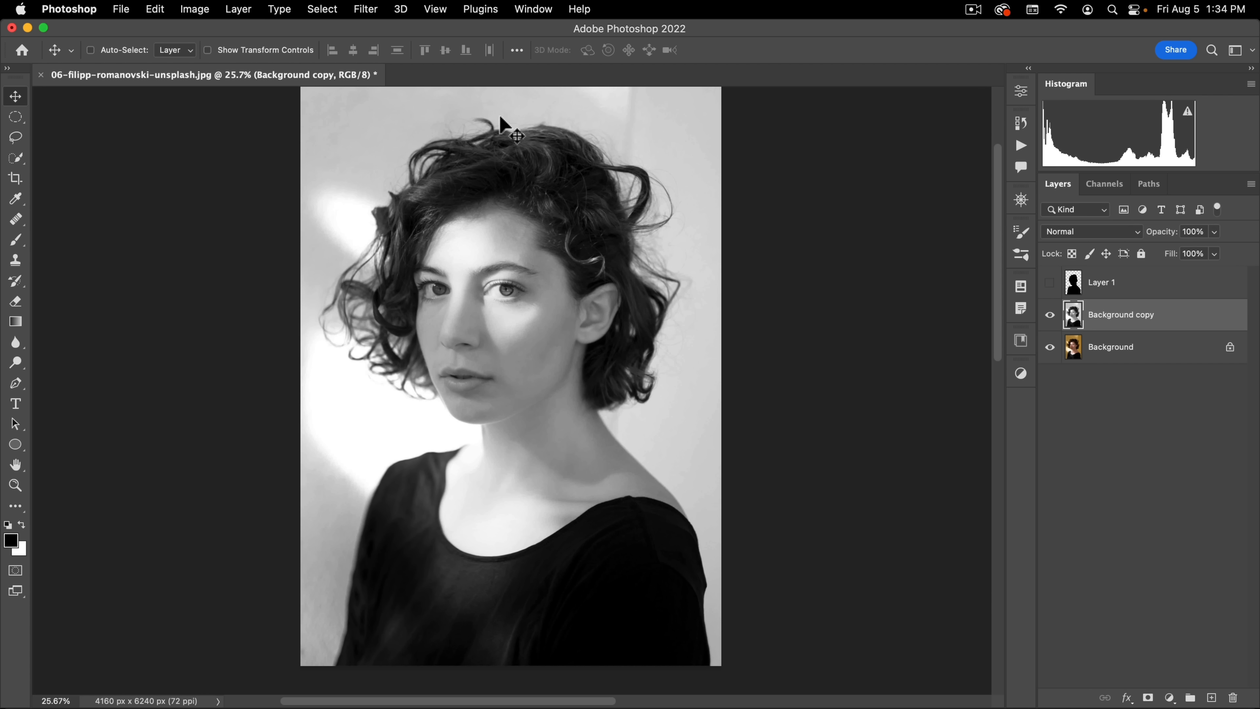
Step: Apply a Curves adjustment to Background copy with the black input at 58 and the white input at about 239
{"action": "key", "text": "super+m"}
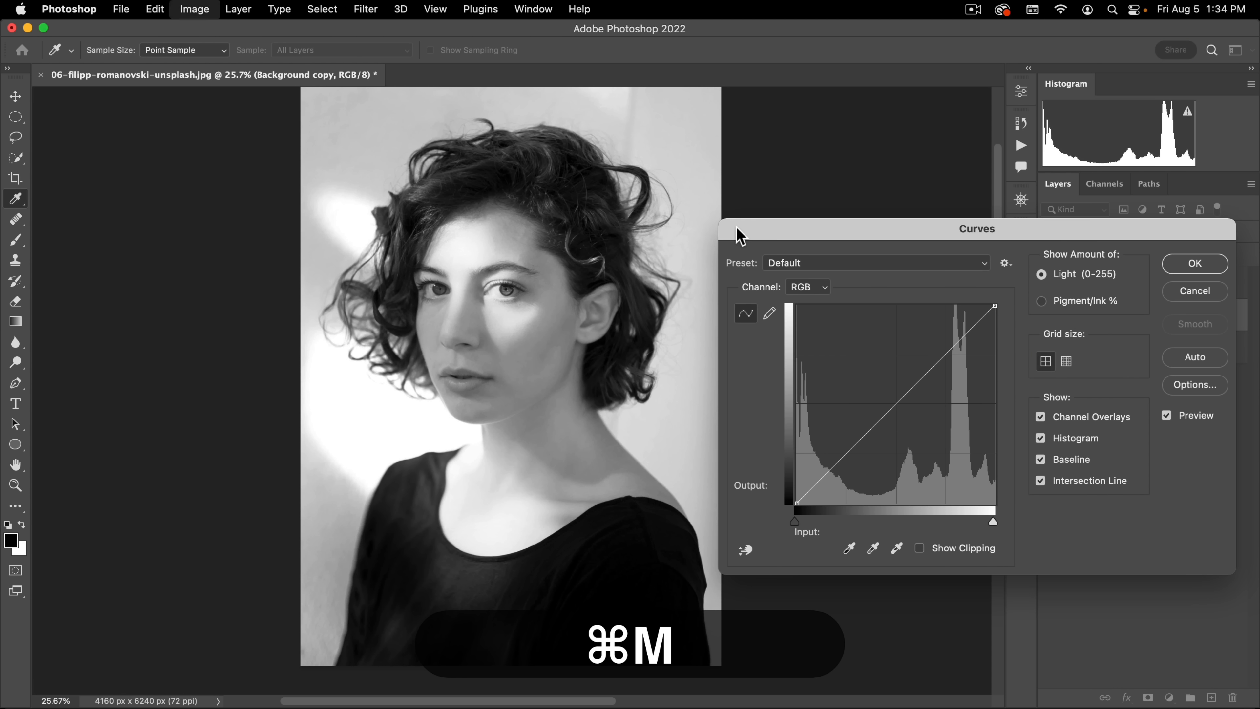
{"action": "left_click_drag", "start_coordinate": [993, 516], "coordinate": [981, 517]}
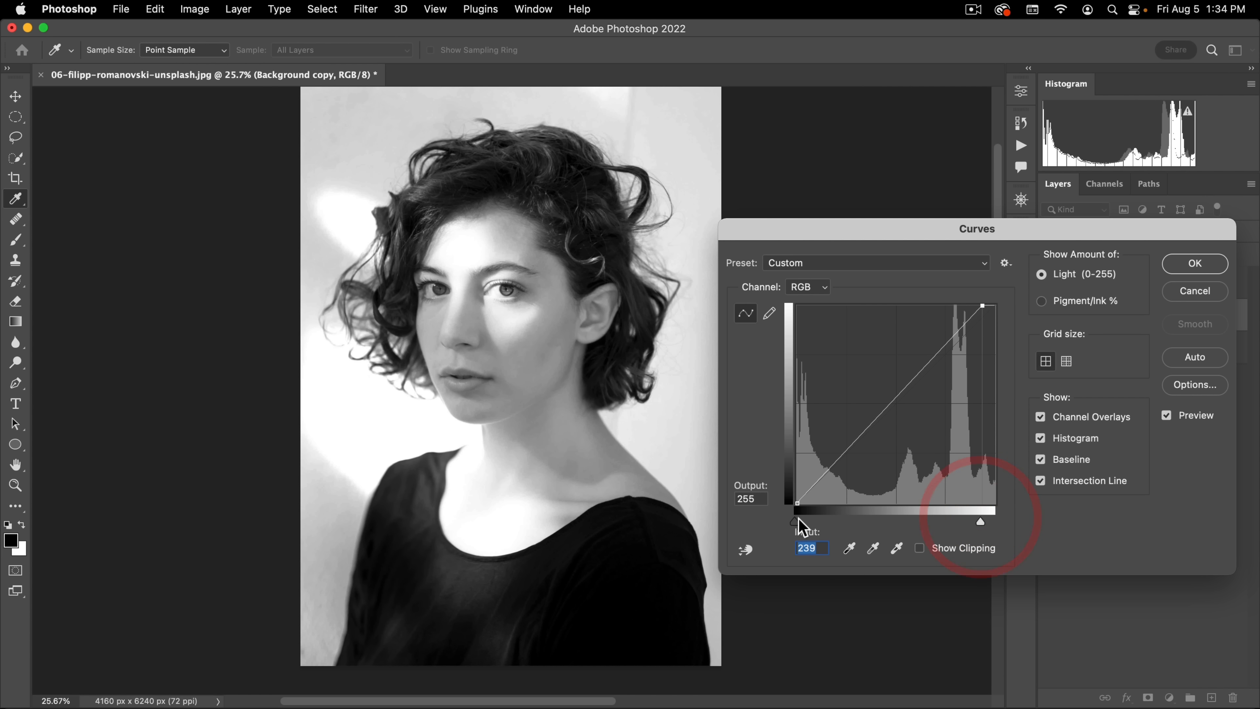
{"action": "left_click_drag", "start_coordinate": [795, 521], "coordinate": [813, 530]}
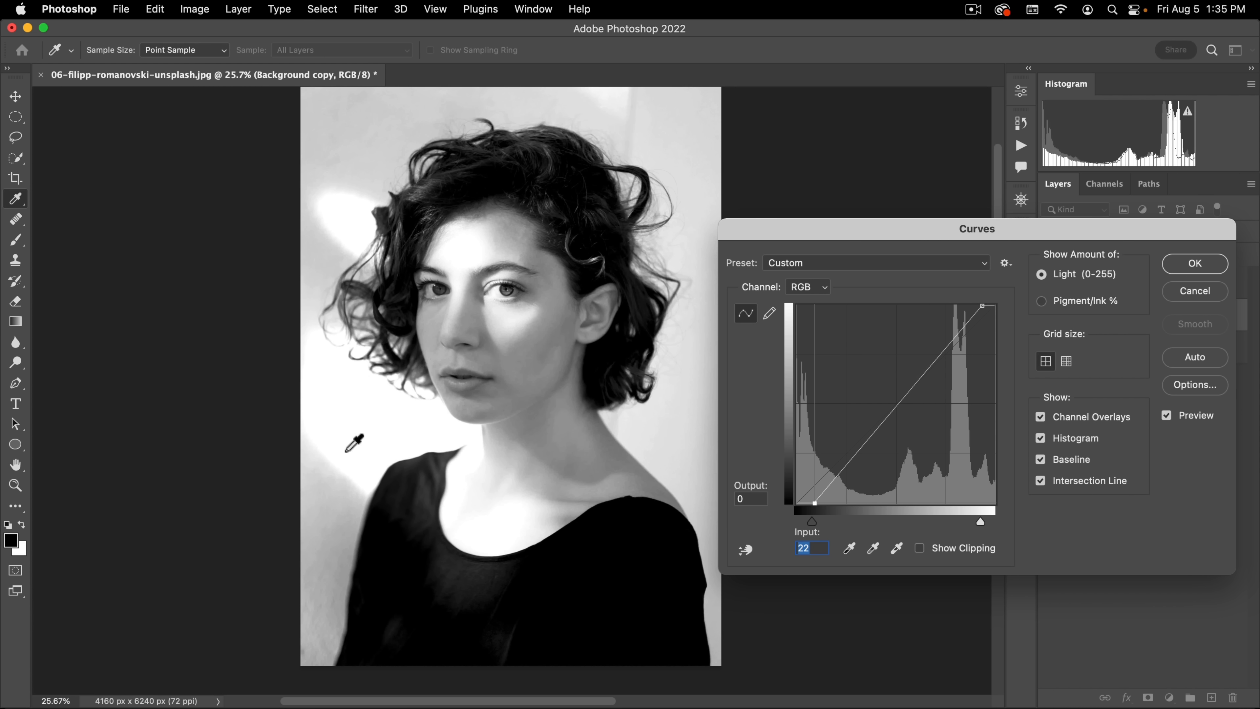
{"action": "mouse_move", "coordinate": [981, 521]}
{"action": "left_mouse_down"}
{"action": "mouse_move", "coordinate": [965, 517]}
{"action": "mouse_move", "coordinate": [980, 521]}
{"action": "left_mouse_up"}
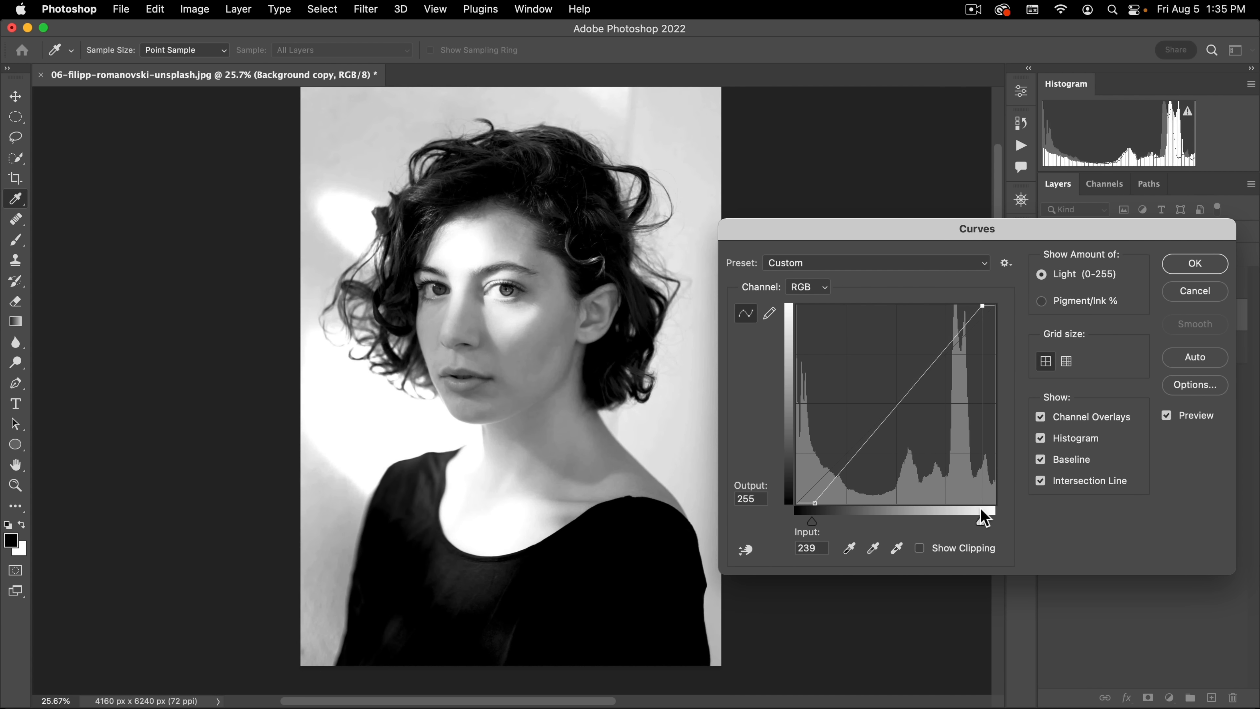
{"action": "left_click_drag", "start_coordinate": [812, 522], "coordinate": [844, 526]}
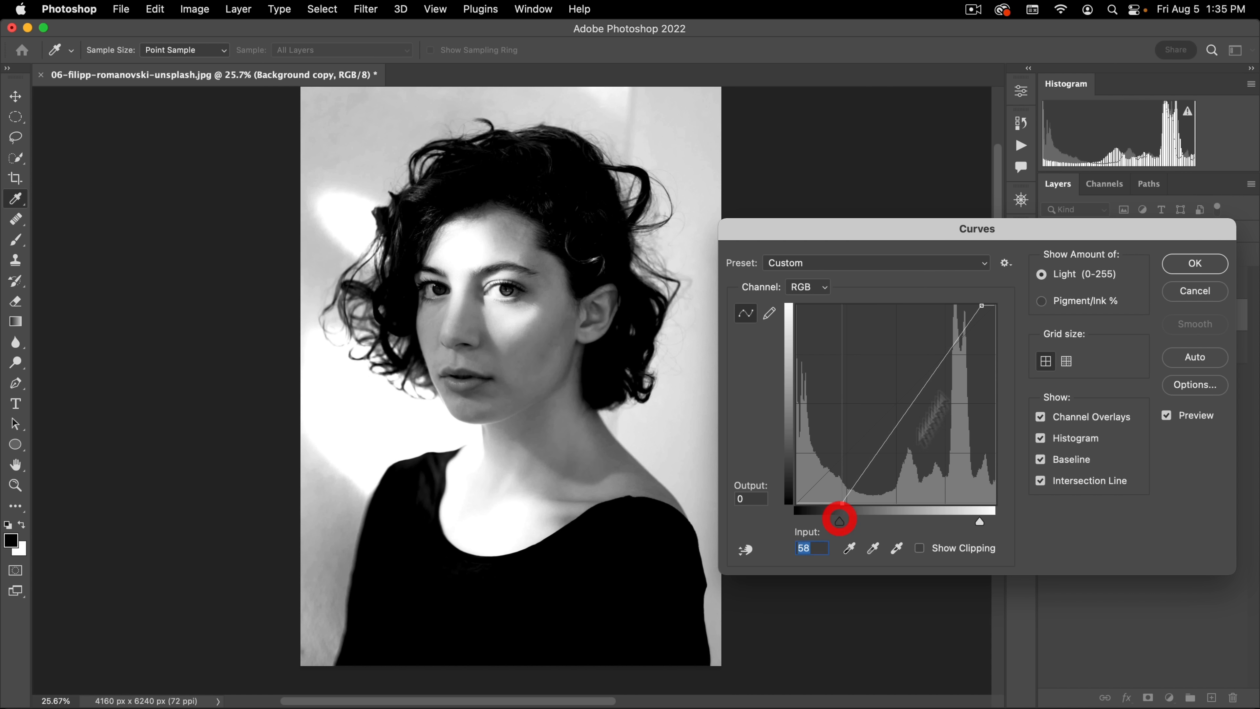
{"action": "left_click", "coordinate": [1180, 270]}
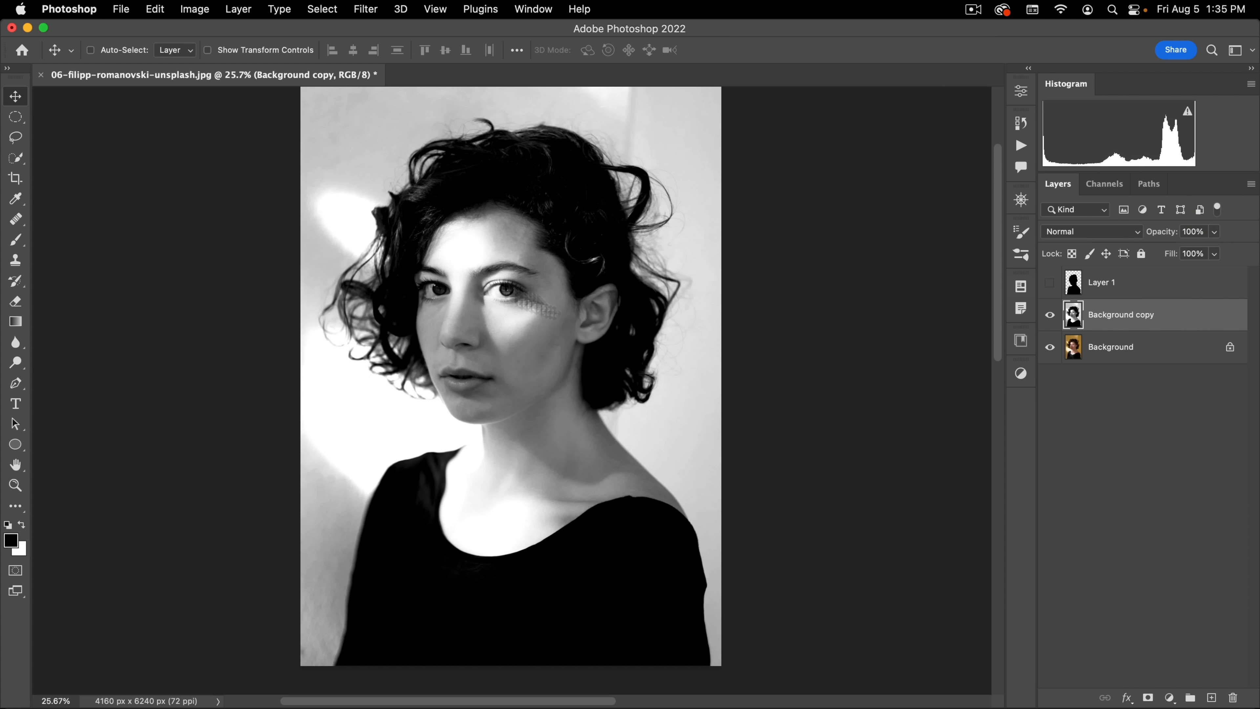
Step: Set up the Brush in Soft Light mode at a size of 1062 pixels and undo the test dab
{"action": "left_click", "coordinate": [16, 240]}
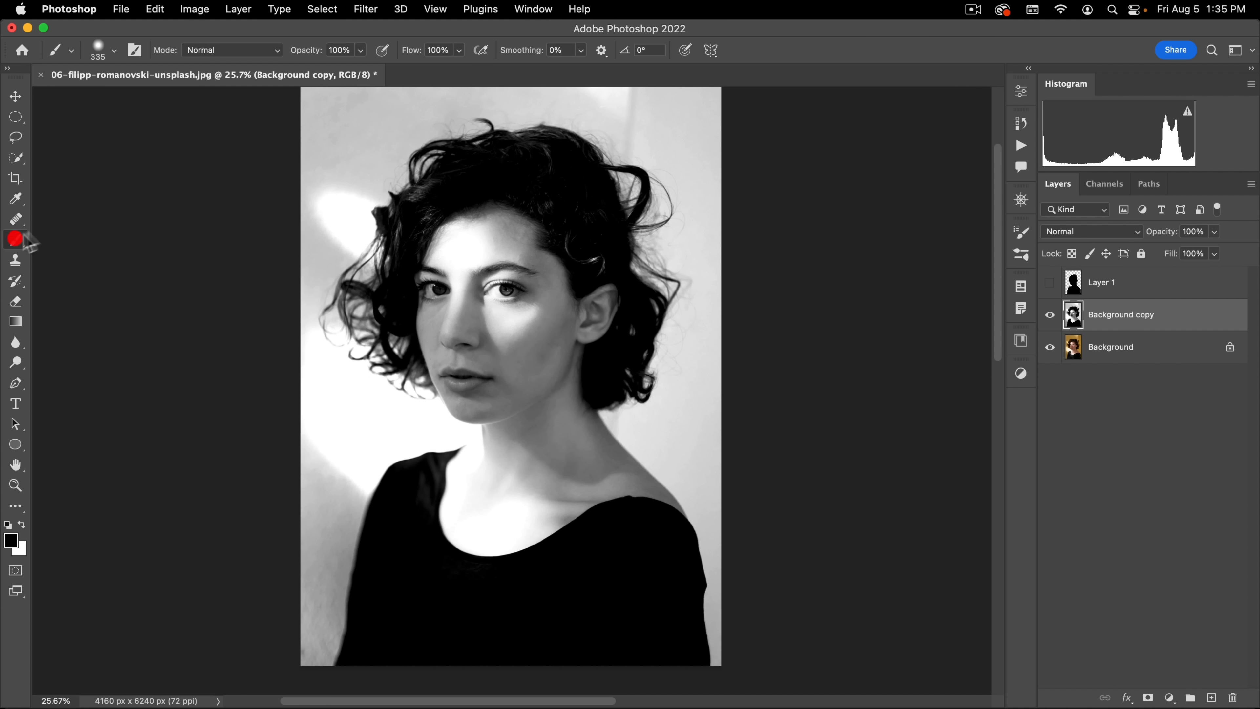
{"action": "left_click", "coordinate": [193, 50]}
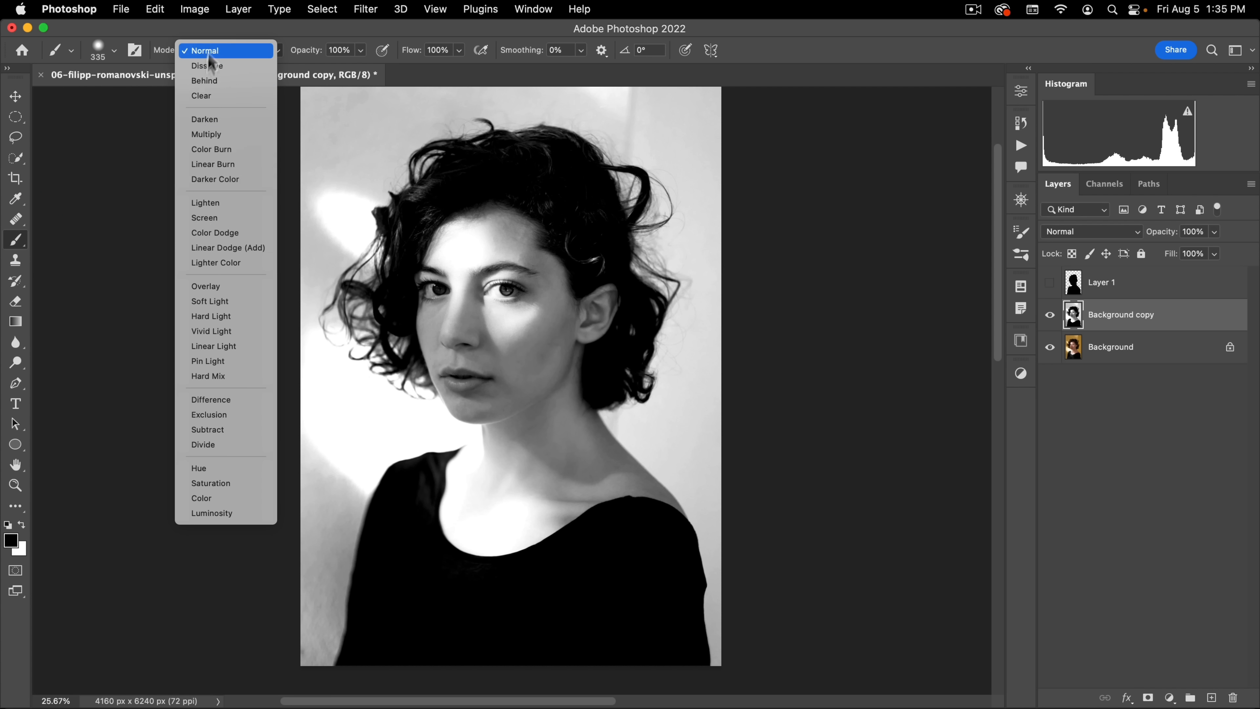
{"action": "left_click", "coordinate": [206, 286]}
{"action": "left_click_drag", "start_coordinate": [281, 360], "coordinate": [296, 342]}
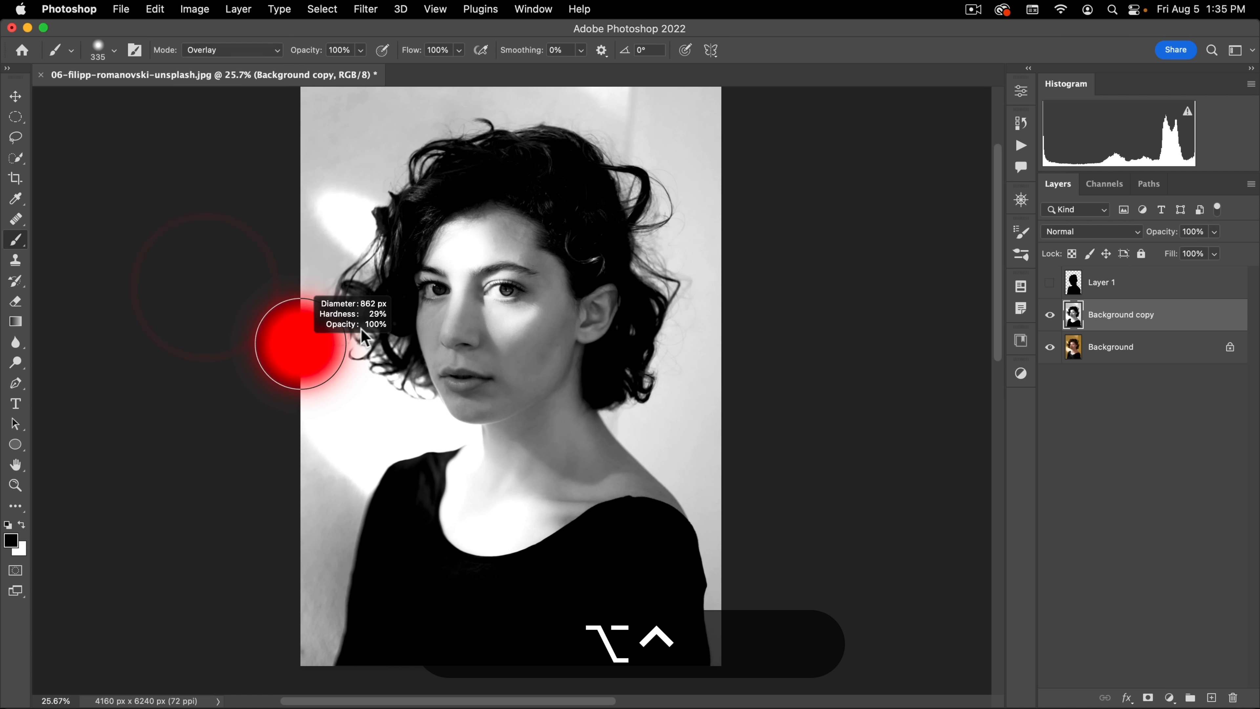
{"action": "left_click", "coordinate": [211, 52]}
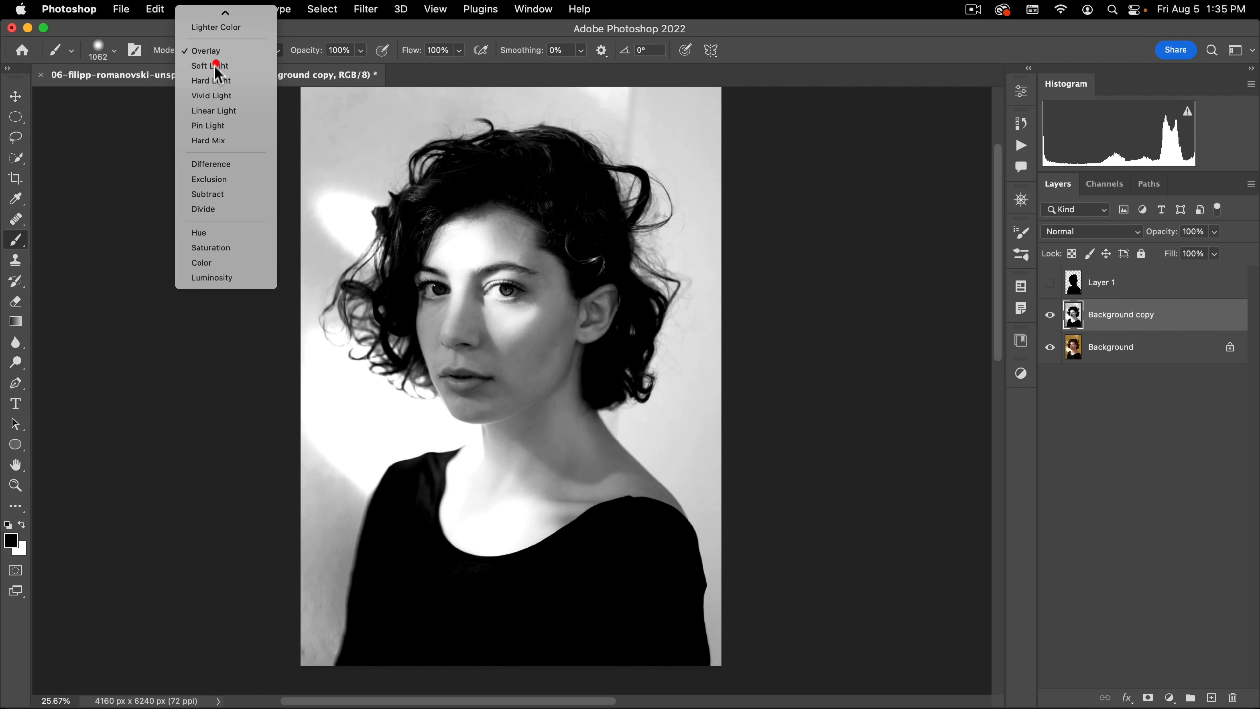
{"action": "left_click", "coordinate": [211, 66]}
{"action": "left_click", "coordinate": [295, 175]}
{"action": "key", "text": "super+z"}
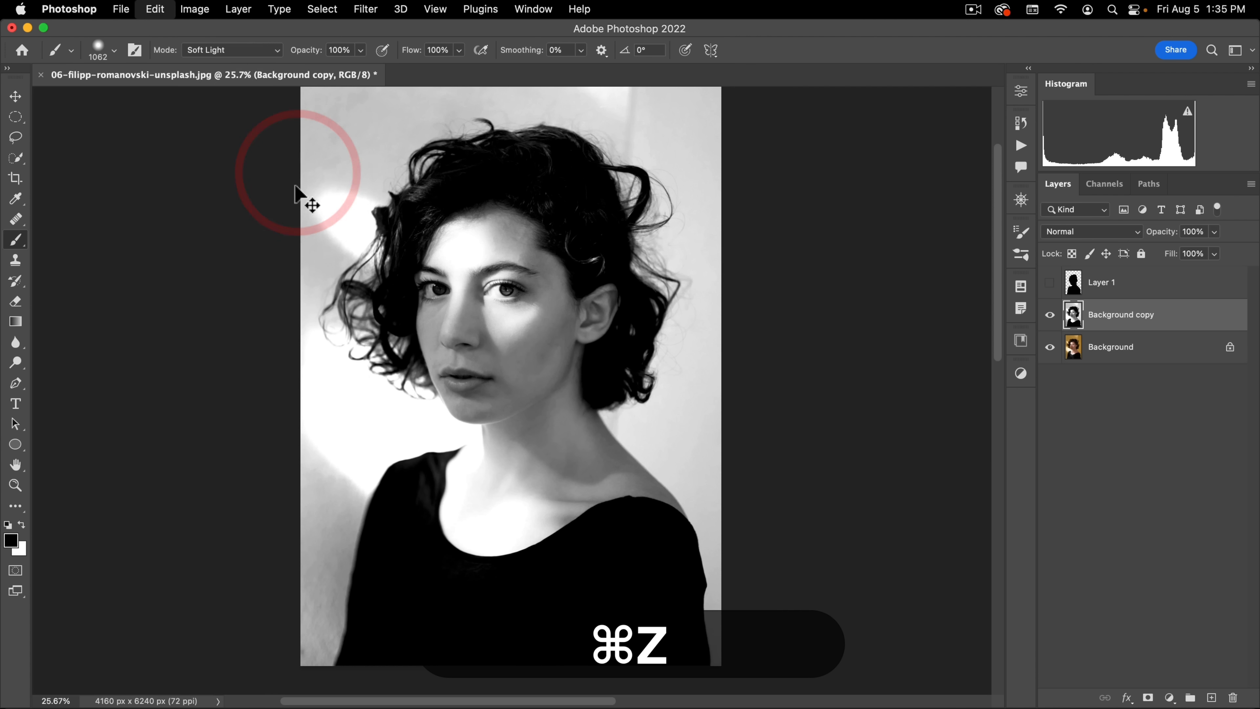
Step: Paint white over the grey background above the hair and along both sides of the head and upper body on Background copy
{"action": "key", "text": "super+x"}
{"action": "key", "text": "space"}
{"action": "left_click_drag", "start_coordinate": [324, 171], "coordinate": [324, 273]}
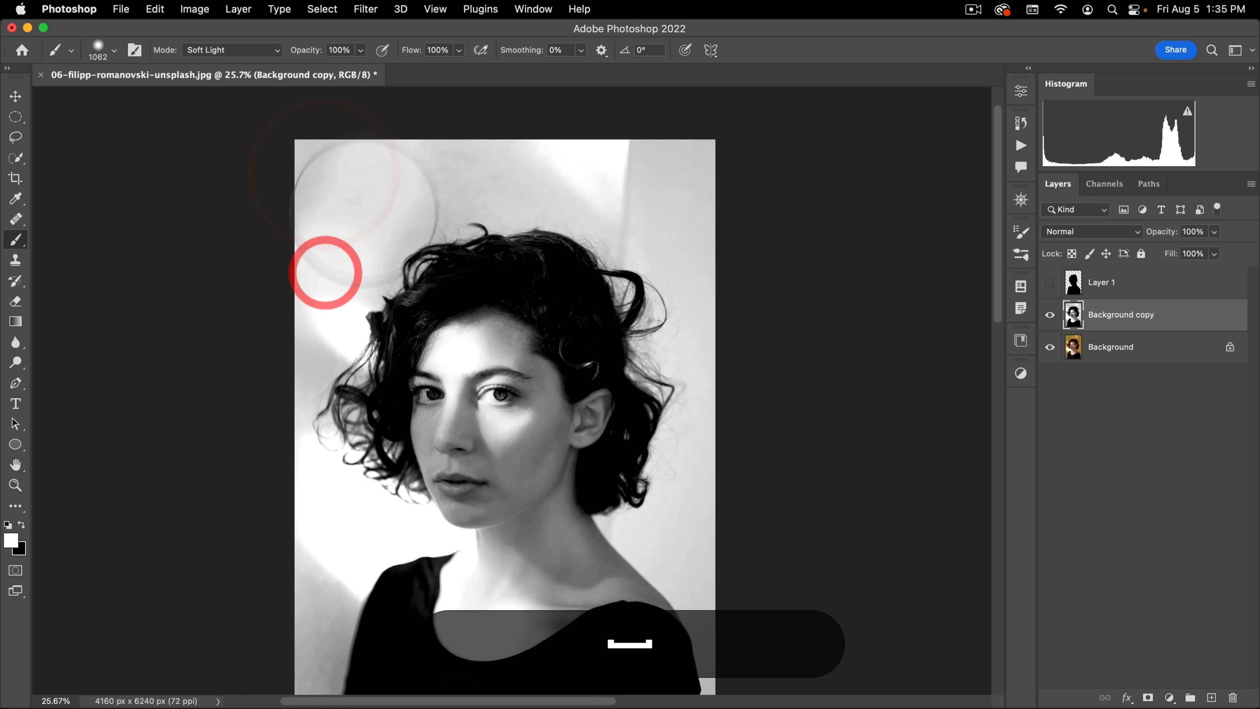
{"action": "mouse_move", "coordinate": [318, 186]}
{"action": "left_mouse_down"}
{"action": "mouse_move", "coordinate": [318, 174]}
{"action": "mouse_move", "coordinate": [343, 183]}
{"action": "mouse_move", "coordinate": [335, 270]}
{"action": "mouse_move", "coordinate": [361, 230]}
{"action": "mouse_move", "coordinate": [456, 189]}
{"action": "mouse_move", "coordinate": [324, 239]}
{"action": "left_mouse_up"}
{"action": "left_click_drag", "start_coordinate": [539, 174], "coordinate": [402, 195]}
{"action": "left_click_drag", "start_coordinate": [596, 192], "coordinate": [550, 185]}
{"action": "left_click_drag", "start_coordinate": [685, 202], "coordinate": [630, 206]}
{"action": "mouse_move", "coordinate": [647, 216]}
{"action": "left_mouse_down"}
{"action": "mouse_move", "coordinate": [599, 194]}
{"action": "mouse_move", "coordinate": [611, 198]}
{"action": "left_mouse_up"}
{"action": "mouse_move", "coordinate": [665, 221]}
{"action": "left_mouse_down"}
{"action": "mouse_move", "coordinate": [650, 230]}
{"action": "mouse_move", "coordinate": [665, 199]}
{"action": "left_mouse_up"}
{"action": "left_click_drag", "start_coordinate": [590, 129], "coordinate": [709, 144]}
{"action": "left_click_drag", "start_coordinate": [782, 169], "coordinate": [670, 149]}
{"action": "left_click_drag", "start_coordinate": [540, 149], "coordinate": [516, 152]}
{"action": "left_click_drag", "start_coordinate": [265, 180], "coordinate": [321, 174]}
{"action": "left_click_drag", "start_coordinate": [189, 287], "coordinate": [321, 254]}
{"action": "left_click_drag", "start_coordinate": [296, 371], "coordinate": [318, 340]}
{"action": "left_click_drag", "start_coordinate": [312, 346], "coordinate": [303, 360]}
{"action": "mouse_move", "coordinate": [298, 366]}
{"action": "left_mouse_down"}
{"action": "mouse_move", "coordinate": [316, 334]}
{"action": "mouse_move", "coordinate": [298, 377]}
{"action": "left_mouse_up"}
{"action": "mouse_move", "coordinate": [265, 441]}
{"action": "left_mouse_down"}
{"action": "mouse_move", "coordinate": [303, 525]}
{"action": "mouse_move", "coordinate": [293, 538]}
{"action": "left_mouse_up"}
{"action": "mouse_move", "coordinate": [287, 544]}
{"action": "left_mouse_down"}
{"action": "mouse_move", "coordinate": [277, 508]}
{"action": "mouse_move", "coordinate": [304, 543]}
{"action": "left_mouse_up"}
{"action": "left_click_drag", "start_coordinate": [327, 566], "coordinate": [319, 553]}
{"action": "left_click_drag", "start_coordinate": [709, 286], "coordinate": [692, 433]}
{"action": "mouse_move", "coordinate": [692, 434]}
{"action": "left_mouse_down"}
{"action": "mouse_move", "coordinate": [675, 192]}
{"action": "mouse_move", "coordinate": [689, 216]}
{"action": "left_mouse_up"}
Step: Paint black over the outer curls, the crown and the face to darken them on Background copy
{"action": "key", "text": "space"}
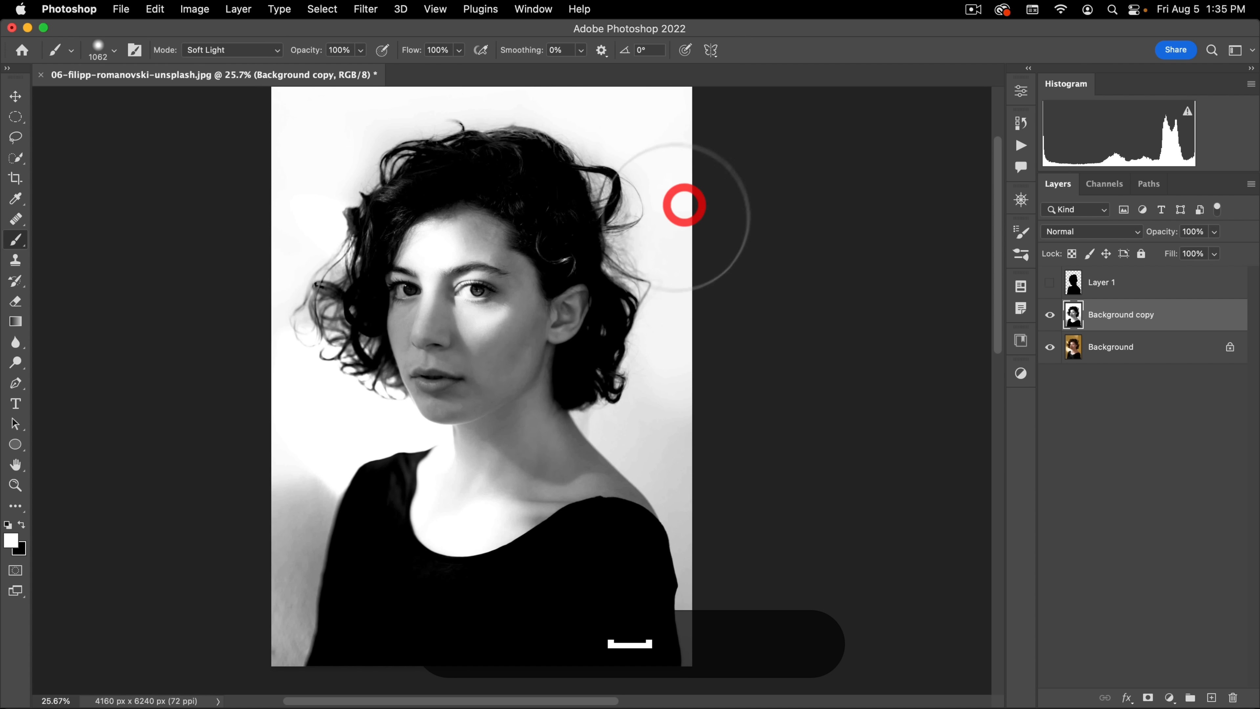
{"action": "key", "text": "x"}
{"action": "left_click", "coordinate": [612, 245]}
{"action": "left_click", "coordinate": [594, 190]}
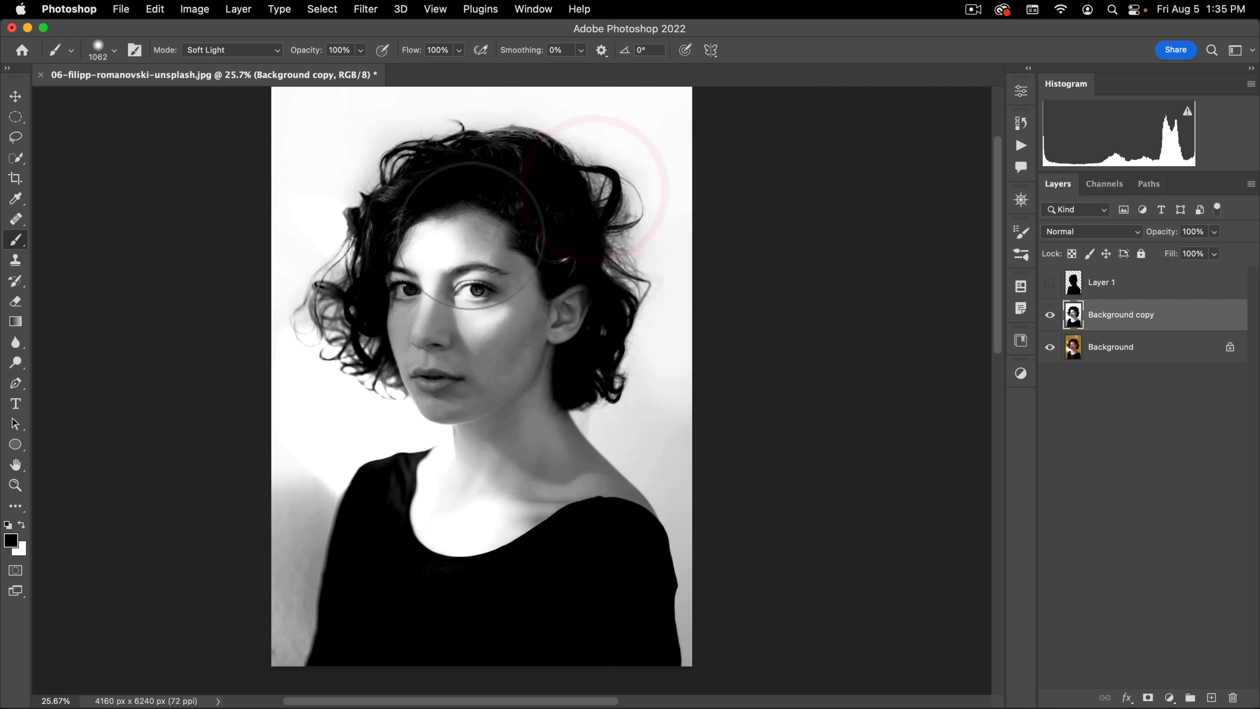
{"action": "left_click", "coordinate": [450, 244]}
{"action": "left_click", "coordinate": [422, 262]}
{"action": "left_click", "coordinate": [416, 248]}
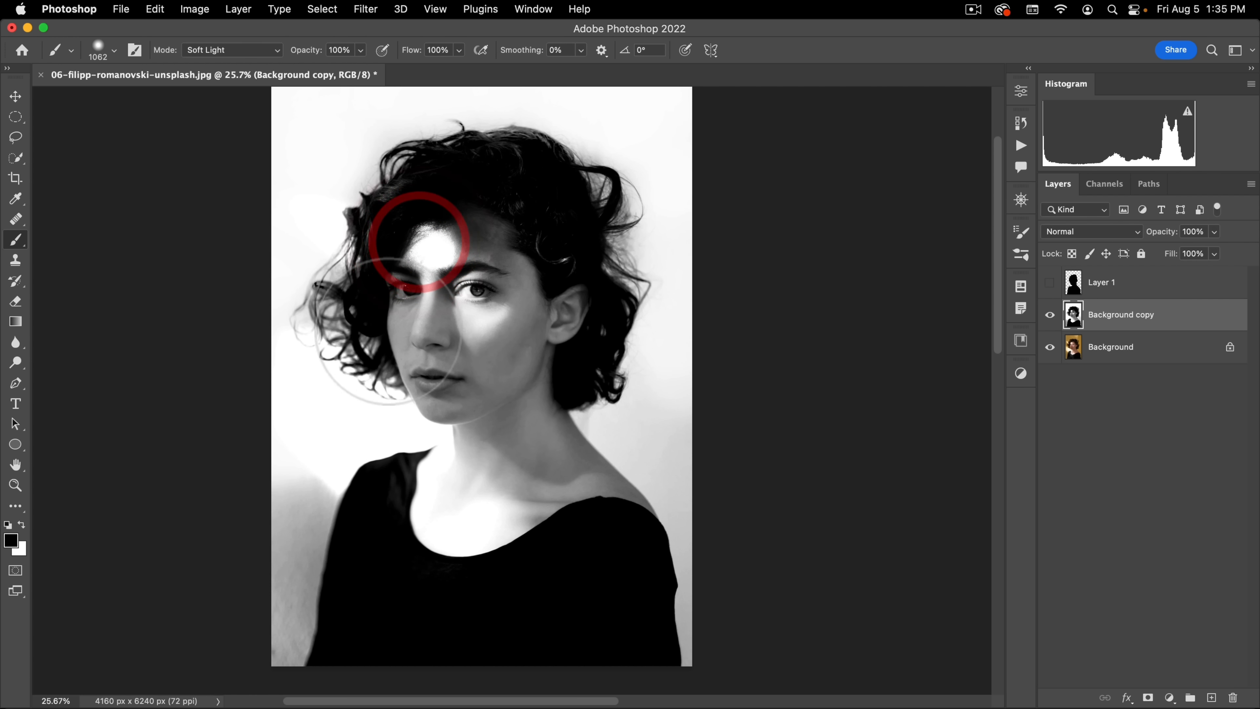
{"action": "left_click", "coordinate": [450, 360]}
Step: Paint white over the remaining grey background beside the photo's left sleeve, down to the bottom edge
{"action": "key", "text": "space"}
{"action": "left_click_drag", "start_coordinate": [514, 303], "coordinate": [507, 213]}
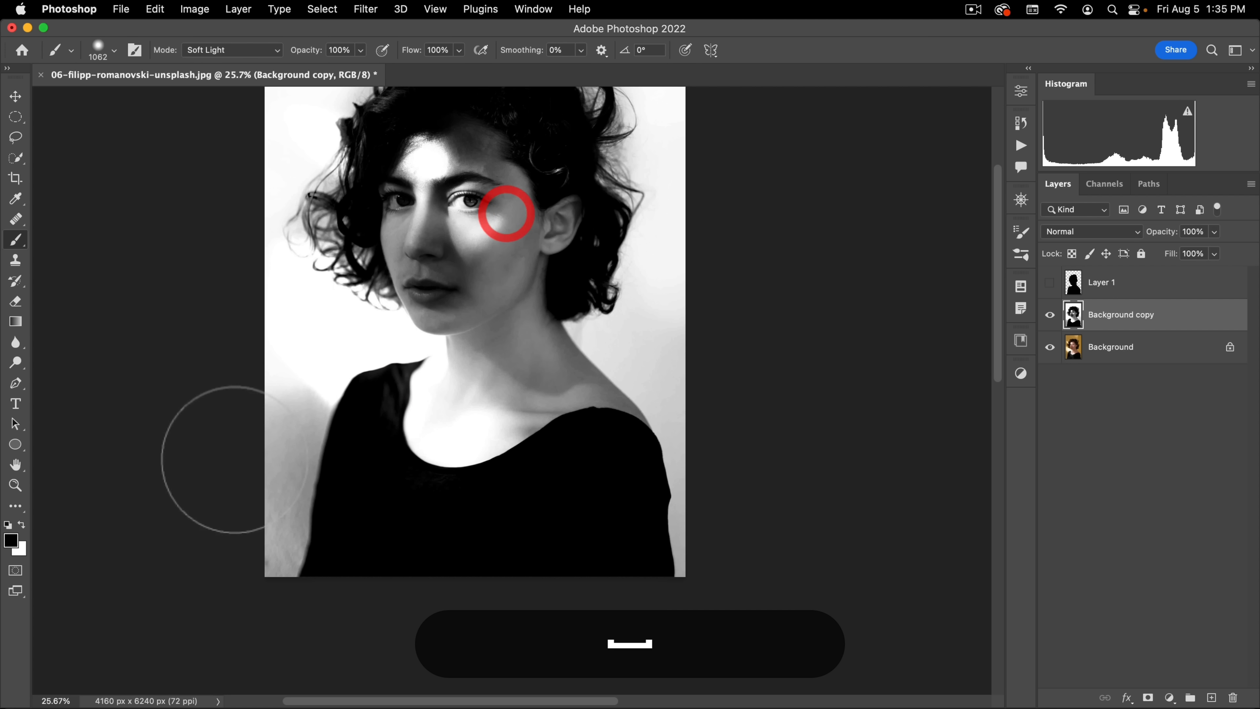
{"action": "key", "text": "x"}
{"action": "left_click", "coordinate": [243, 608]}
{"action": "left_click", "coordinate": [281, 357]}
{"action": "left_click", "coordinate": [302, 370]}
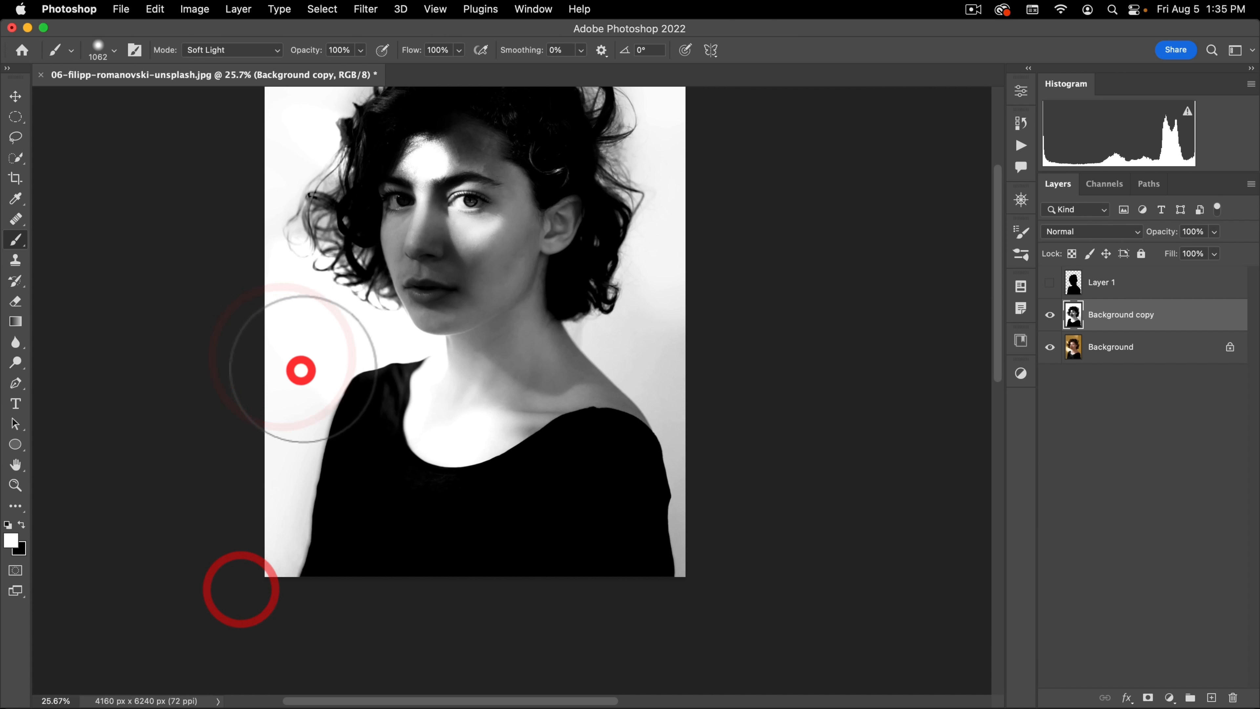
{"action": "left_click", "coordinate": [295, 439]}
{"action": "left_click", "coordinate": [253, 601]}
{"action": "left_click", "coordinate": [284, 609]}
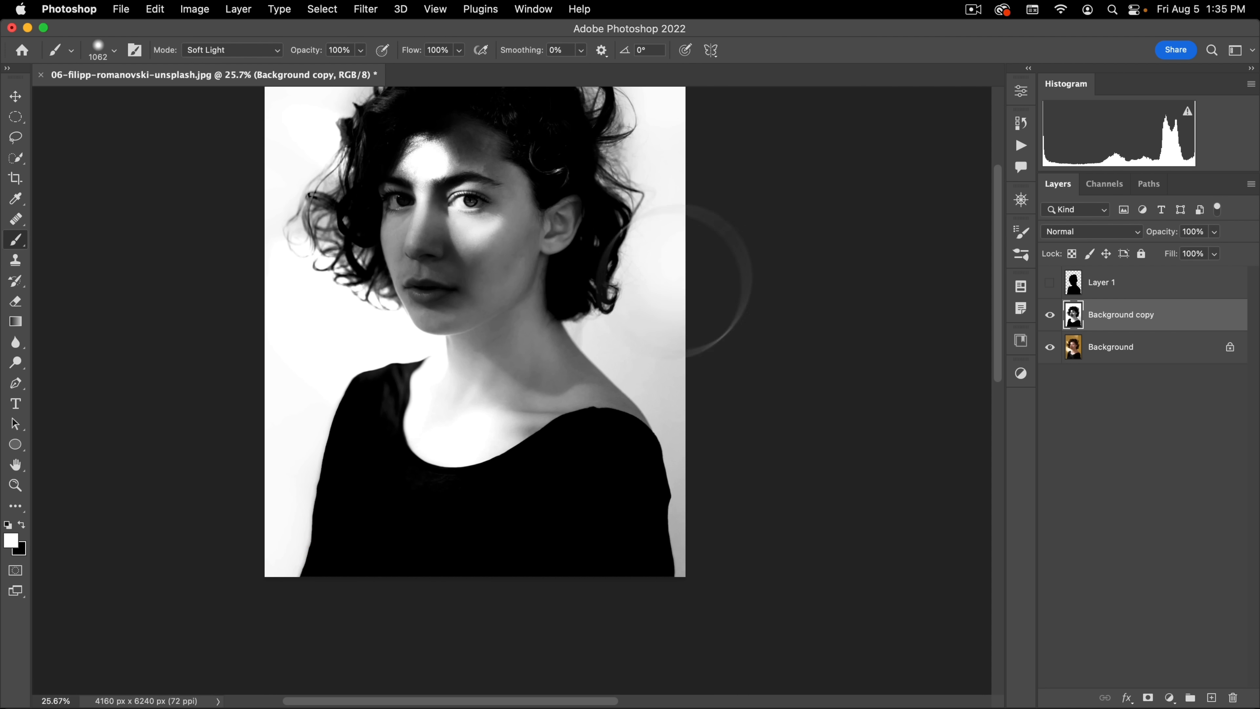
Step: Paint white over the background beside the photo's right shoulder and sleeve, undoing the dab that hits the curls
{"action": "left_click", "coordinate": [655, 310]}
{"action": "left_click", "coordinate": [599, 325]}
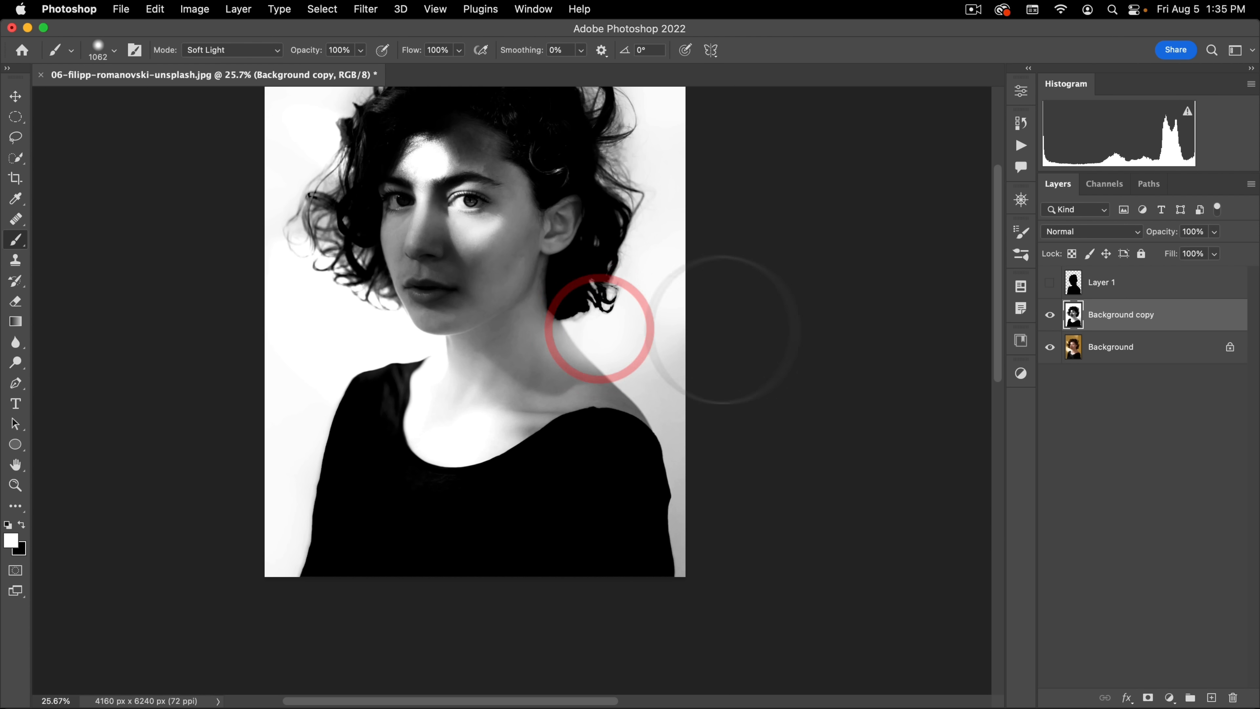
{"action": "key", "text": "super+z"}
{"action": "left_click", "coordinate": [682, 353]}
{"action": "left_click", "coordinate": [705, 579]}
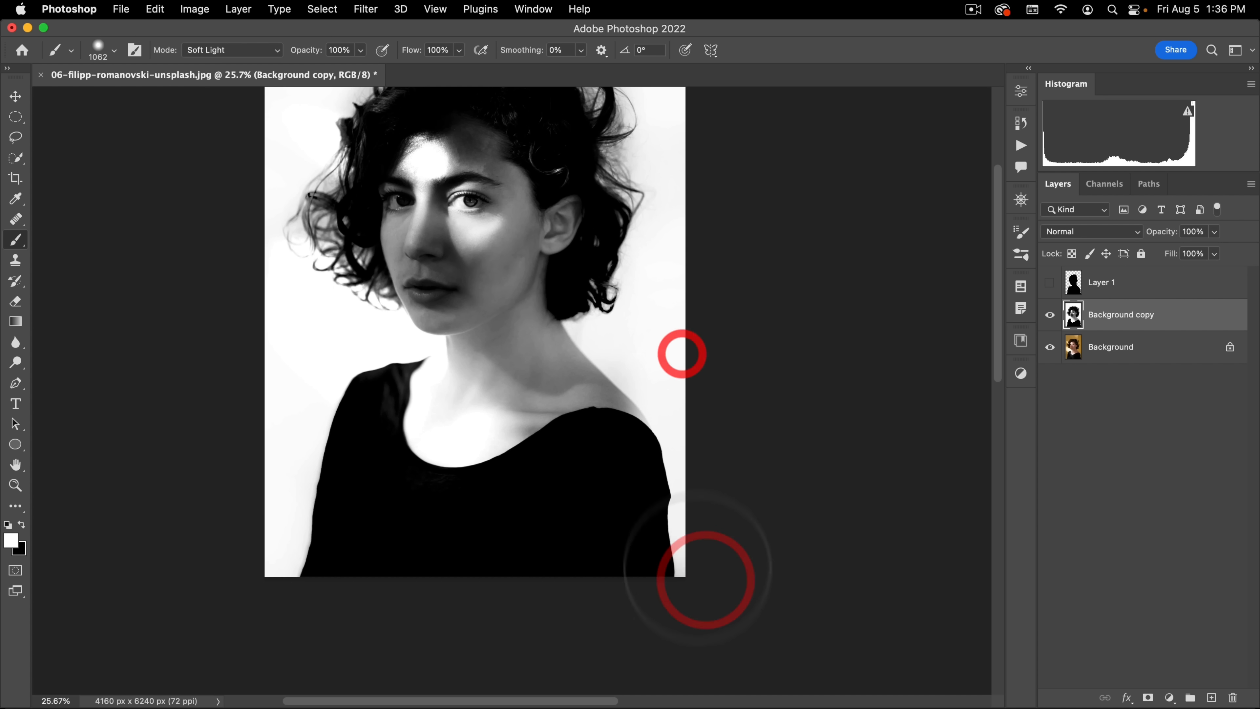
Step: Show the black silhouette layer above Background copy and examine how its edges meet the hair and shoulders
{"action": "left_click", "coordinate": [1049, 281]}
{"action": "key", "text": "space"}
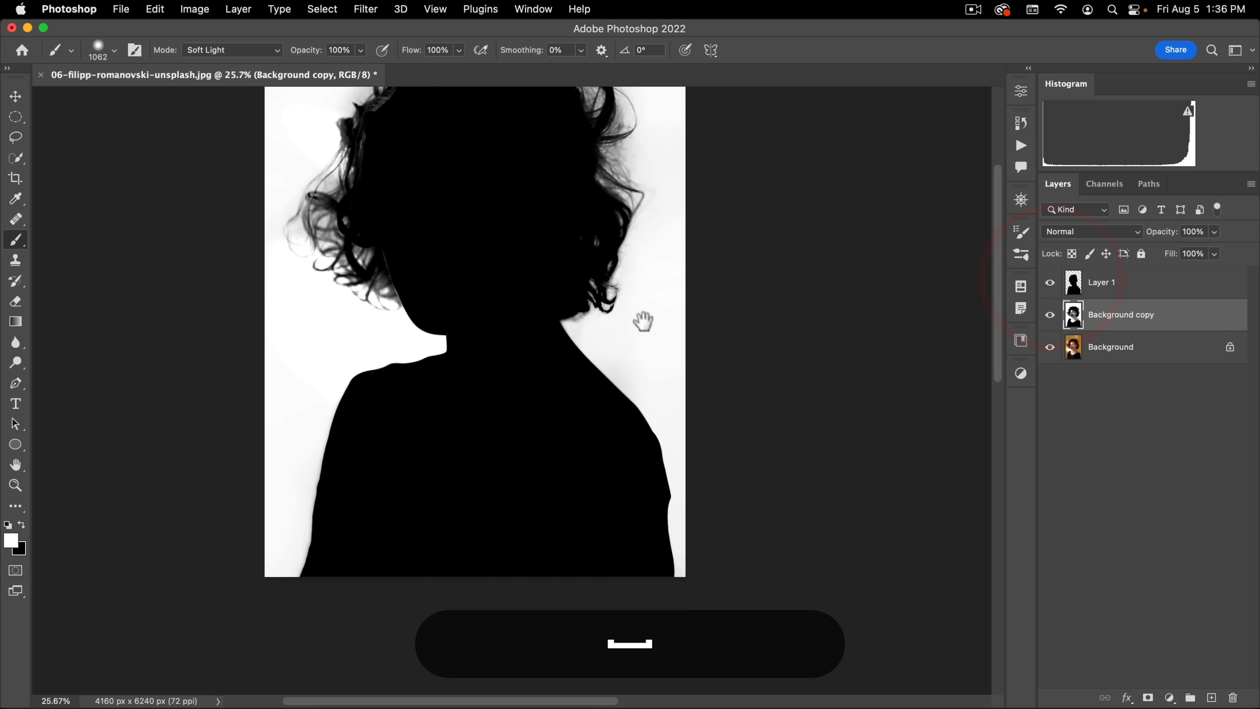
{"action": "left_click_drag", "start_coordinate": [644, 322], "coordinate": [668, 390]}
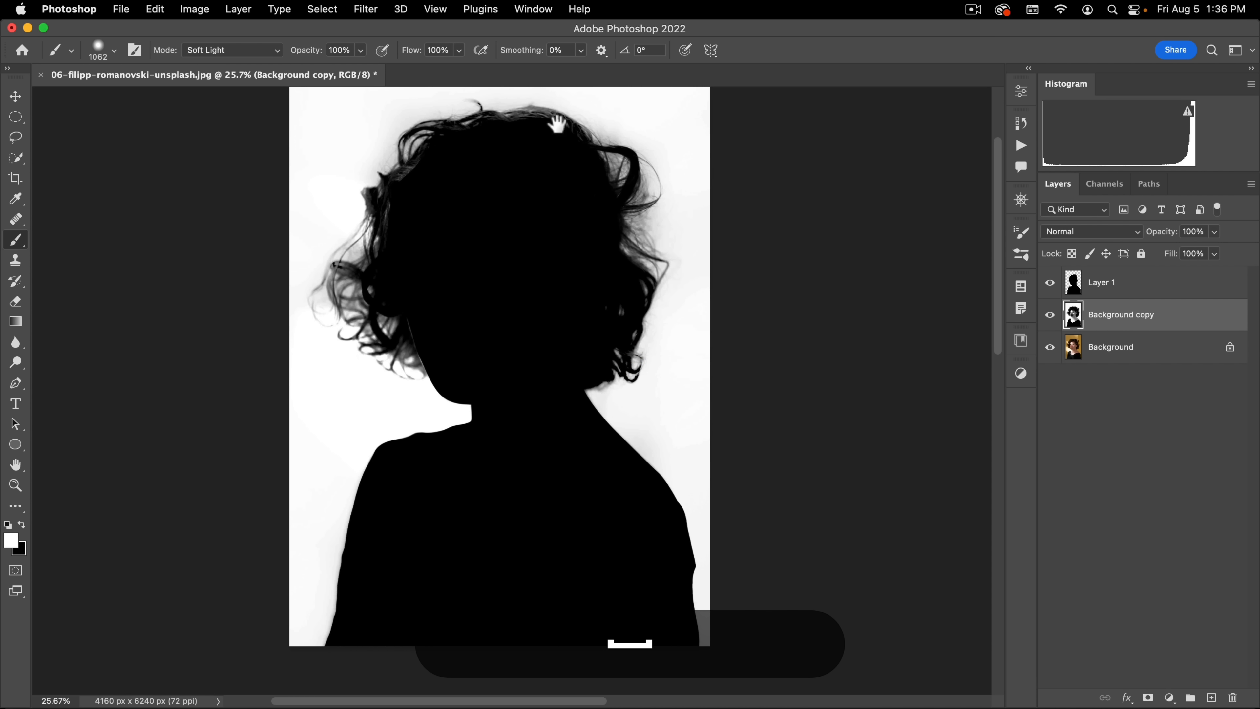
{"action": "left_click_drag", "start_coordinate": [515, 126], "coordinate": [556, 107]}
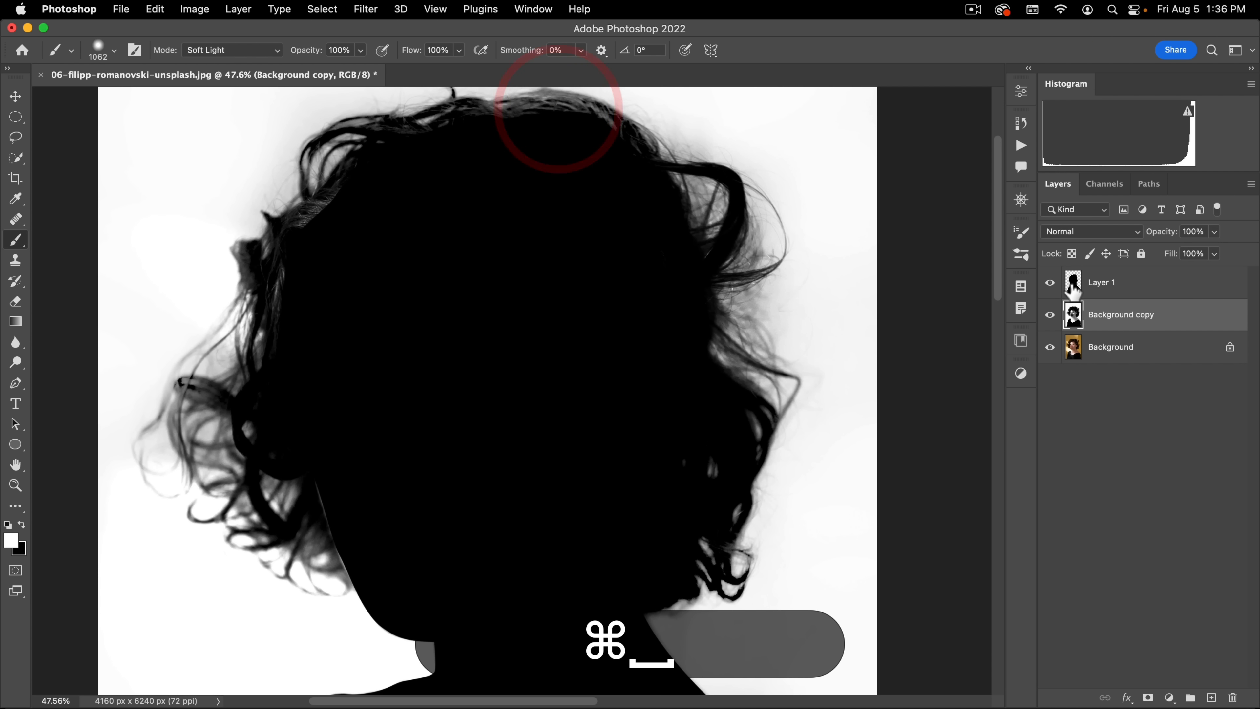
{"action": "left_click", "coordinate": [1049, 282]}
{"action": "left_click", "coordinate": [1049, 282]}
{"action": "left_click", "coordinate": [1049, 282]}
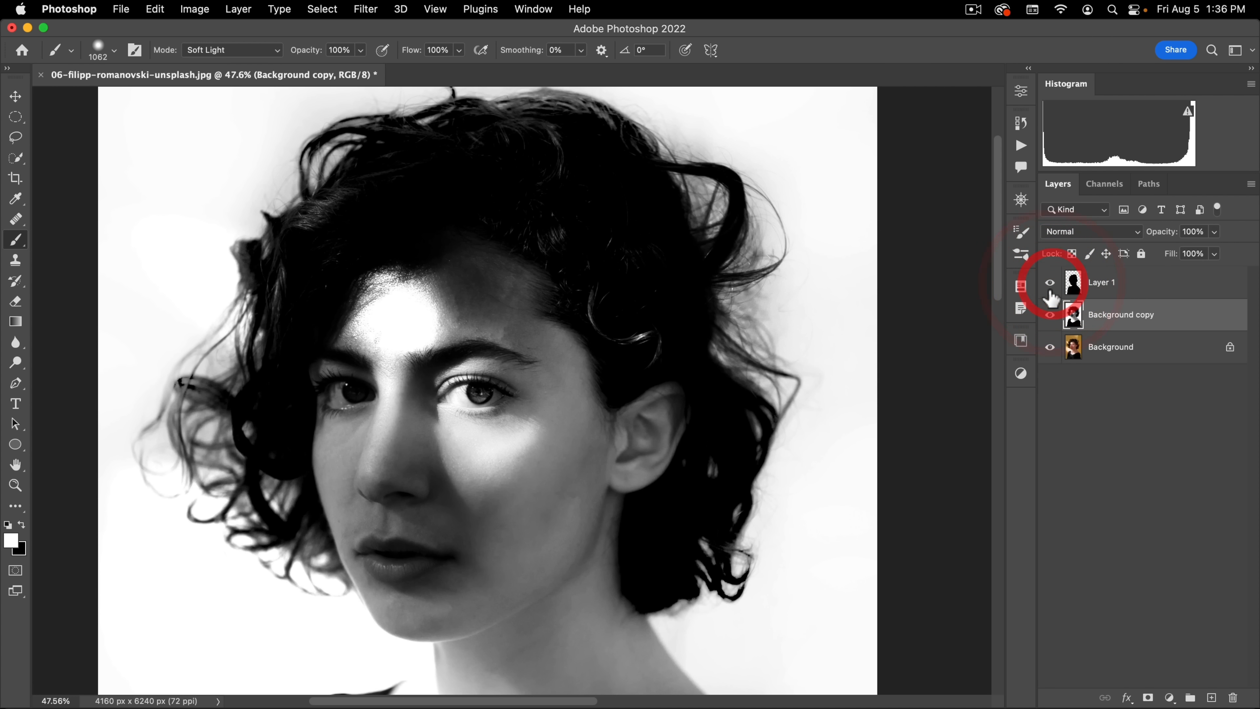
{"action": "left_click", "coordinate": [1050, 282]}
{"action": "key", "text": "space"}
{"action": "left_click_drag", "start_coordinate": [612, 521], "coordinate": [580, 188]}
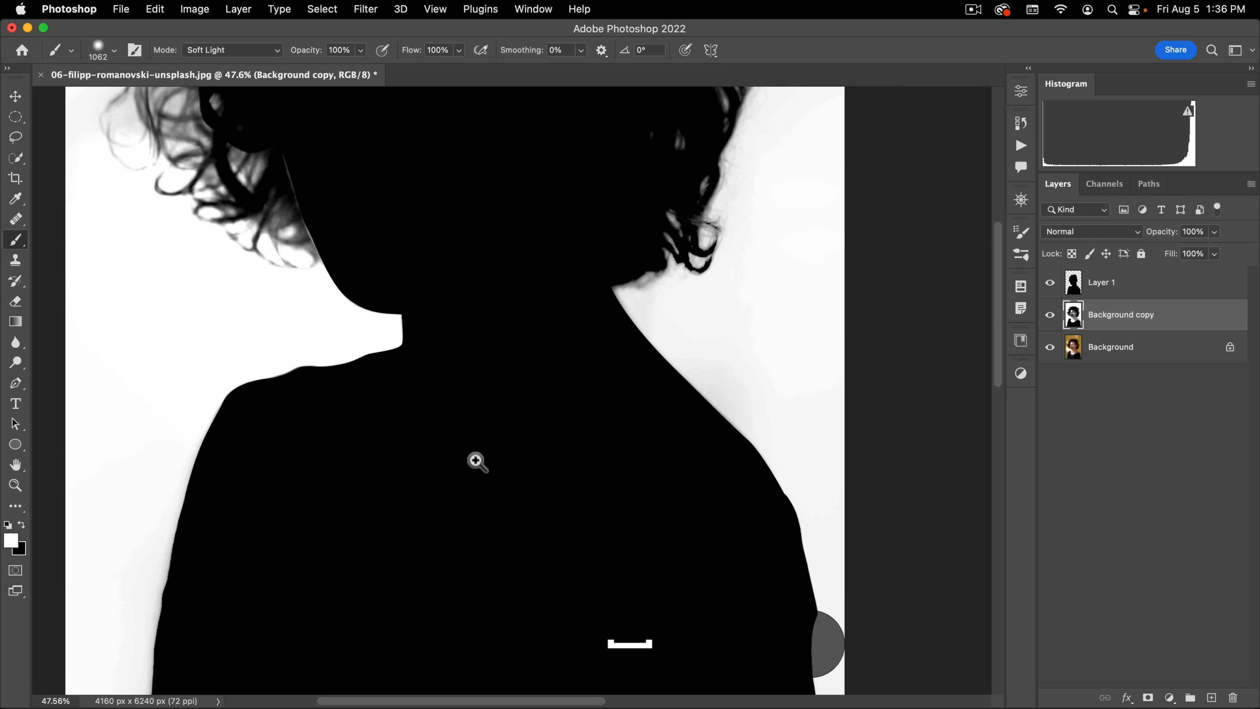
{"action": "left_click_drag", "start_coordinate": [478, 459], "coordinate": [396, 341]}
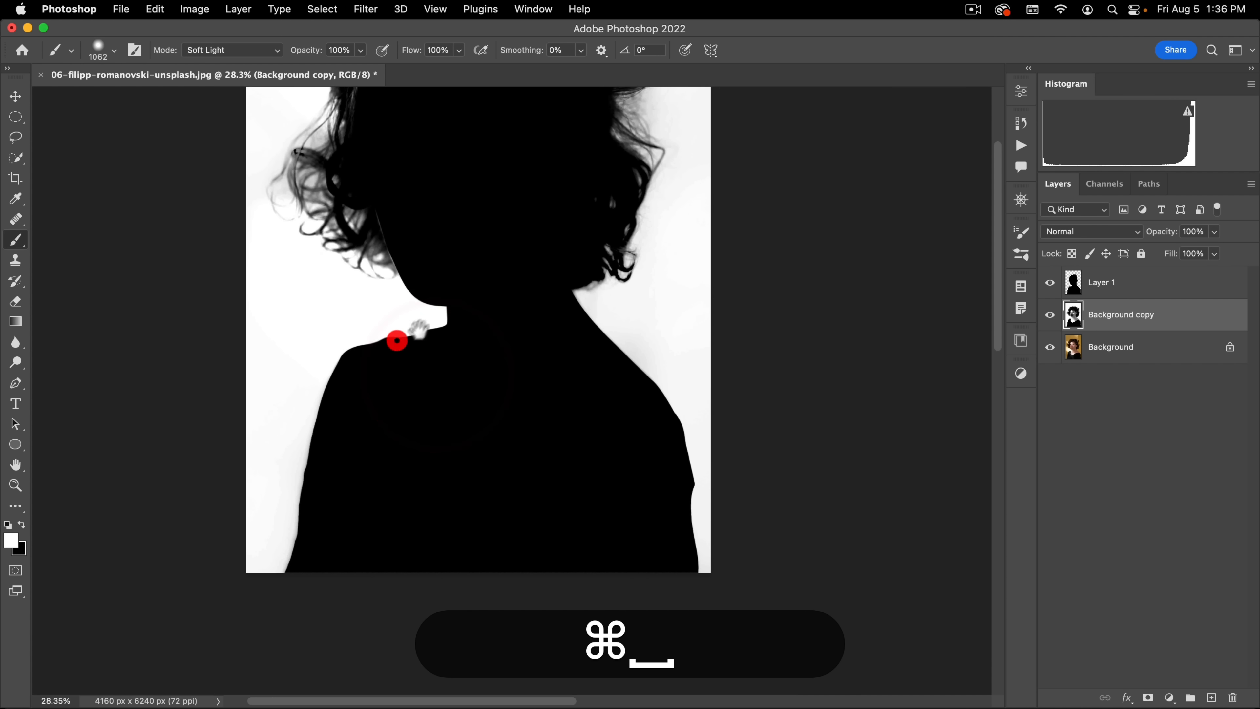
Step: Lasso the shoulder and sleeve on the photo's left side with a 50 px feather and make Layer 1 active
{"action": "left_click", "coordinate": [16, 138]}
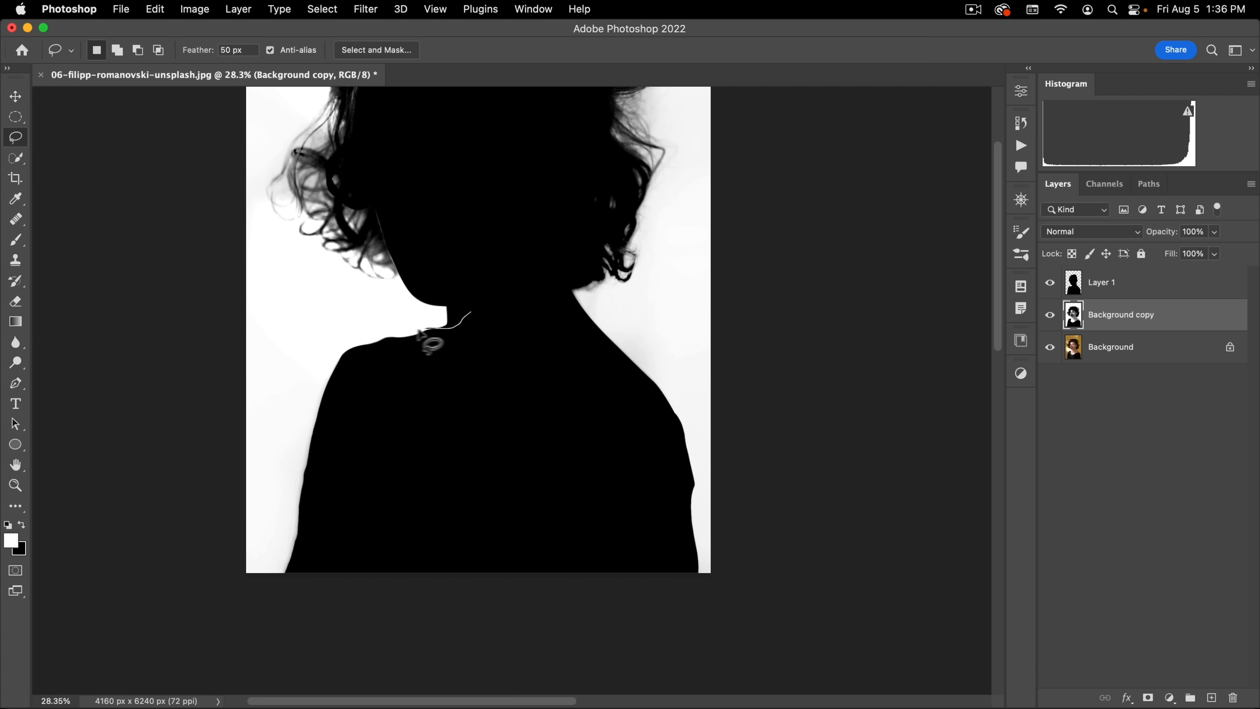
{"action": "left_click_drag", "start_coordinate": [470, 312], "coordinate": [506, 403]}
{"action": "left_click", "coordinate": [1072, 292]}
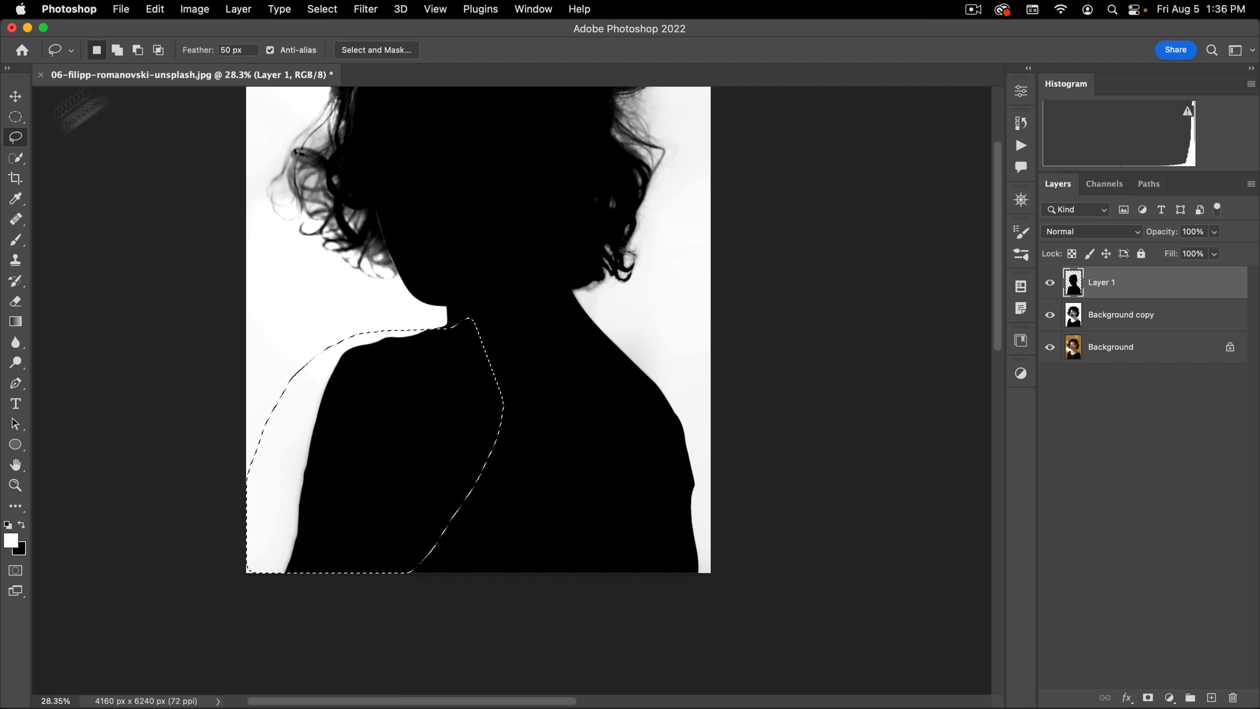
Step: Soften the selected silhouette edge on Layer 1 with a Gaussian Blur of 16.2 pixels
{"action": "left_click", "coordinate": [278, 9]}
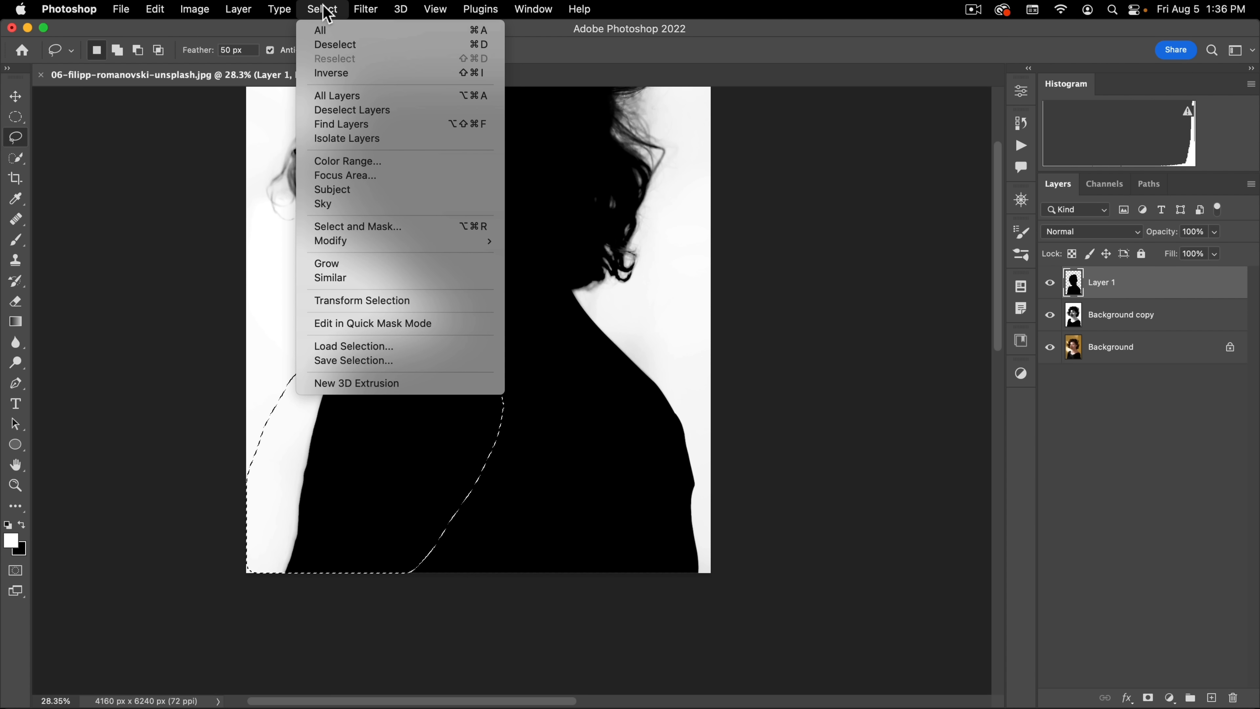
{"action": "mouse_move", "coordinate": [359, 10]}
{"action": "mouse_move", "coordinate": [396, 226]}
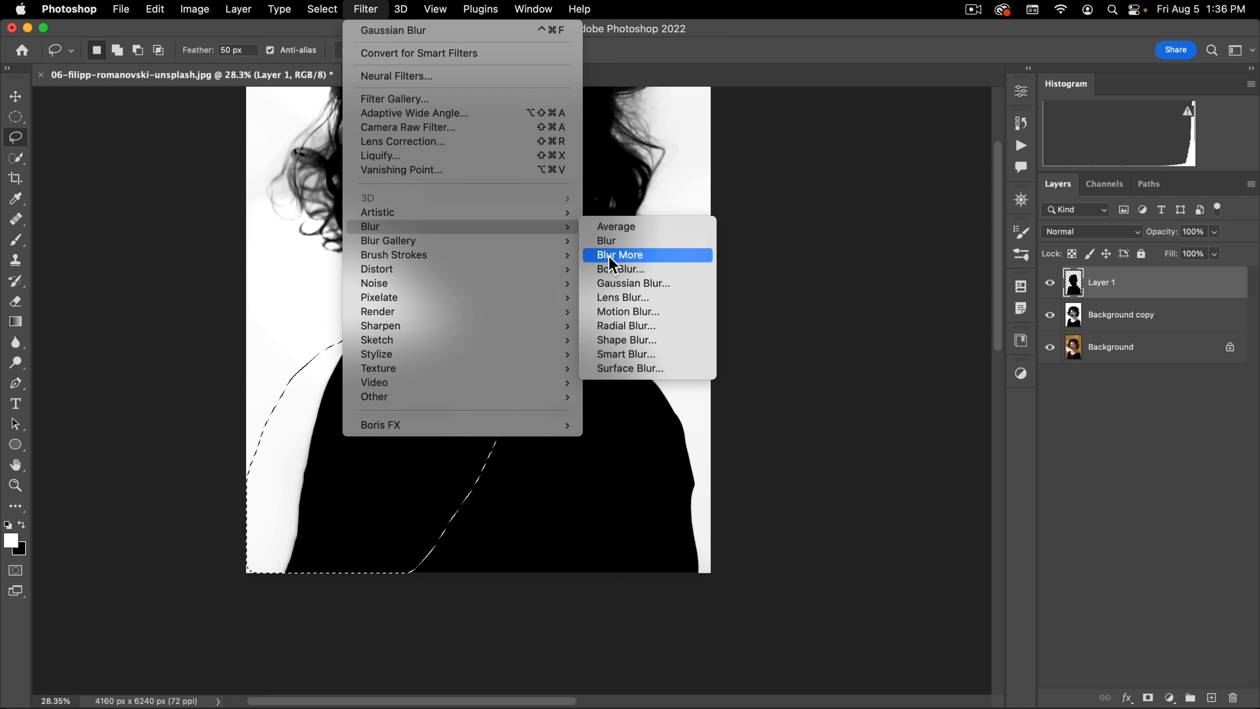
{"action": "left_click", "coordinate": [620, 282]}
{"action": "left_click", "coordinate": [325, 374]}
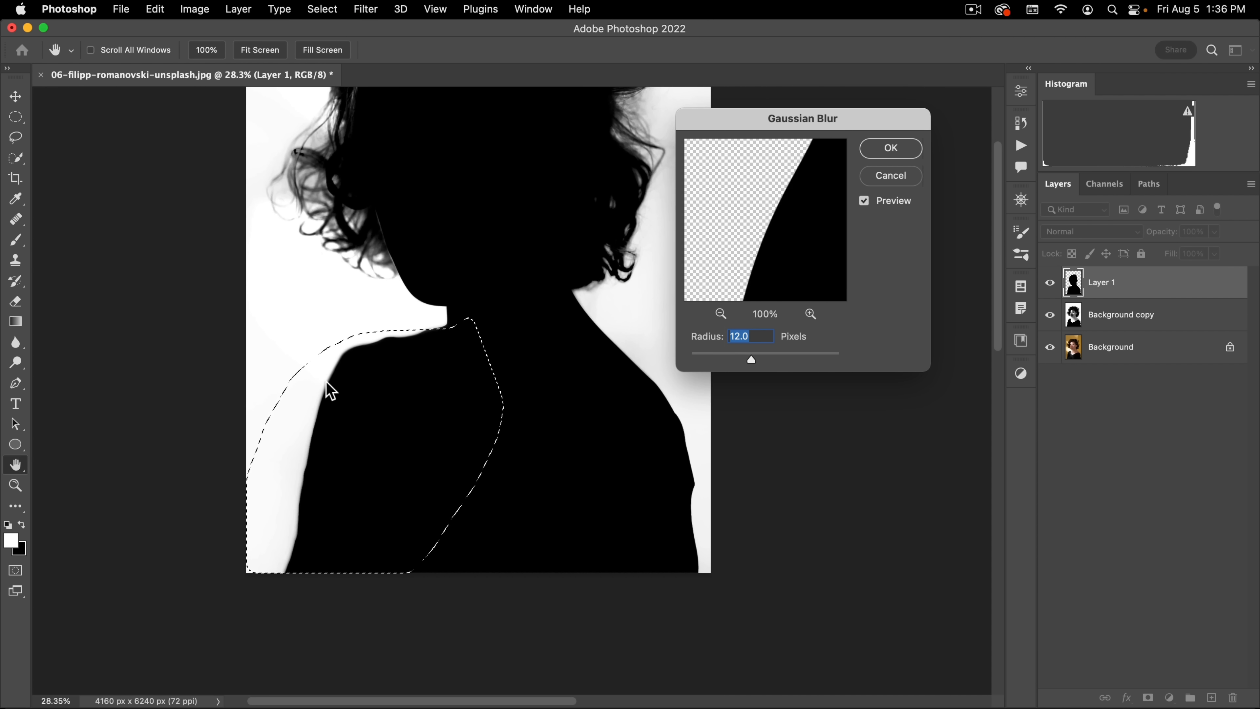
{"action": "left_click_drag", "start_coordinate": [769, 360], "coordinate": [760, 360]}
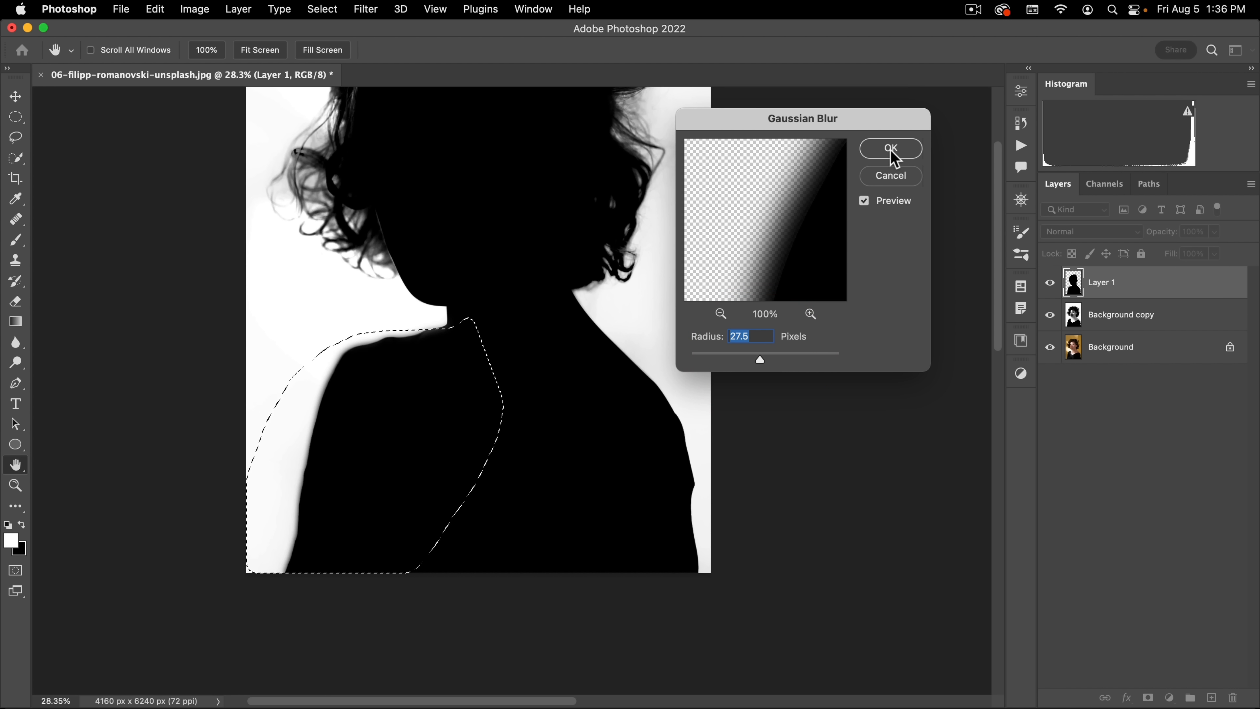
{"action": "left_click", "coordinate": [755, 358]}
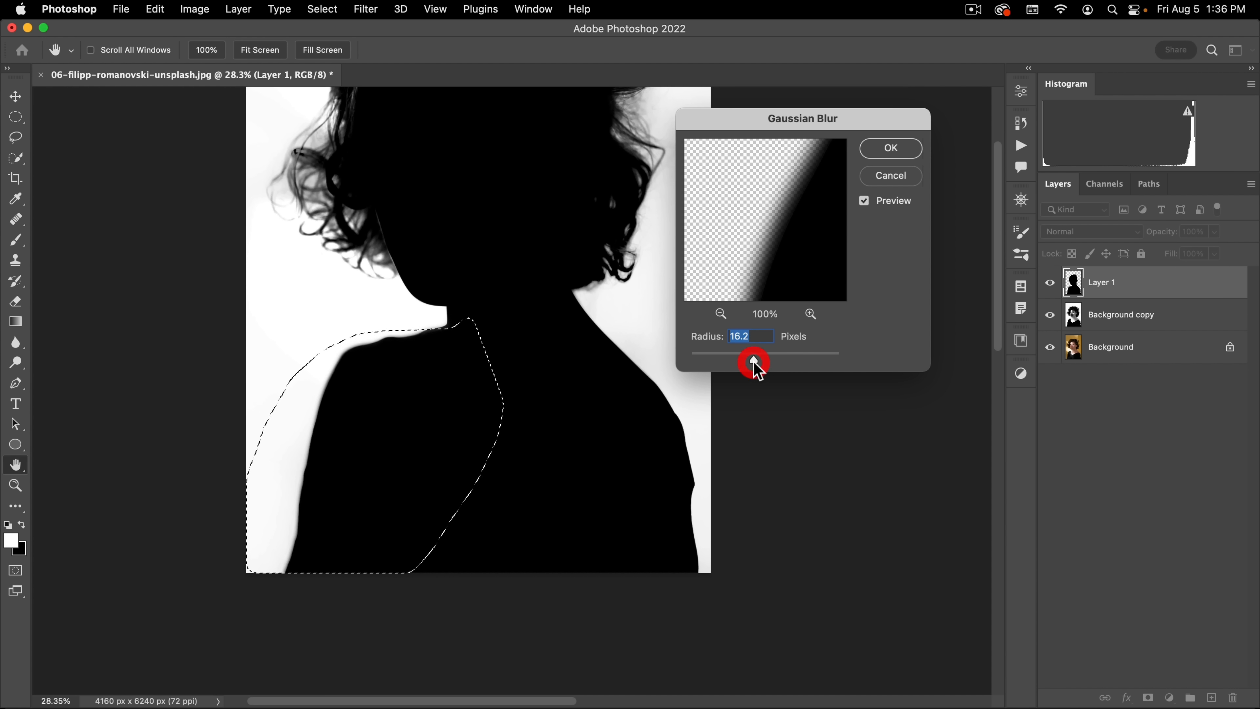
{"action": "left_click", "coordinate": [891, 148]}
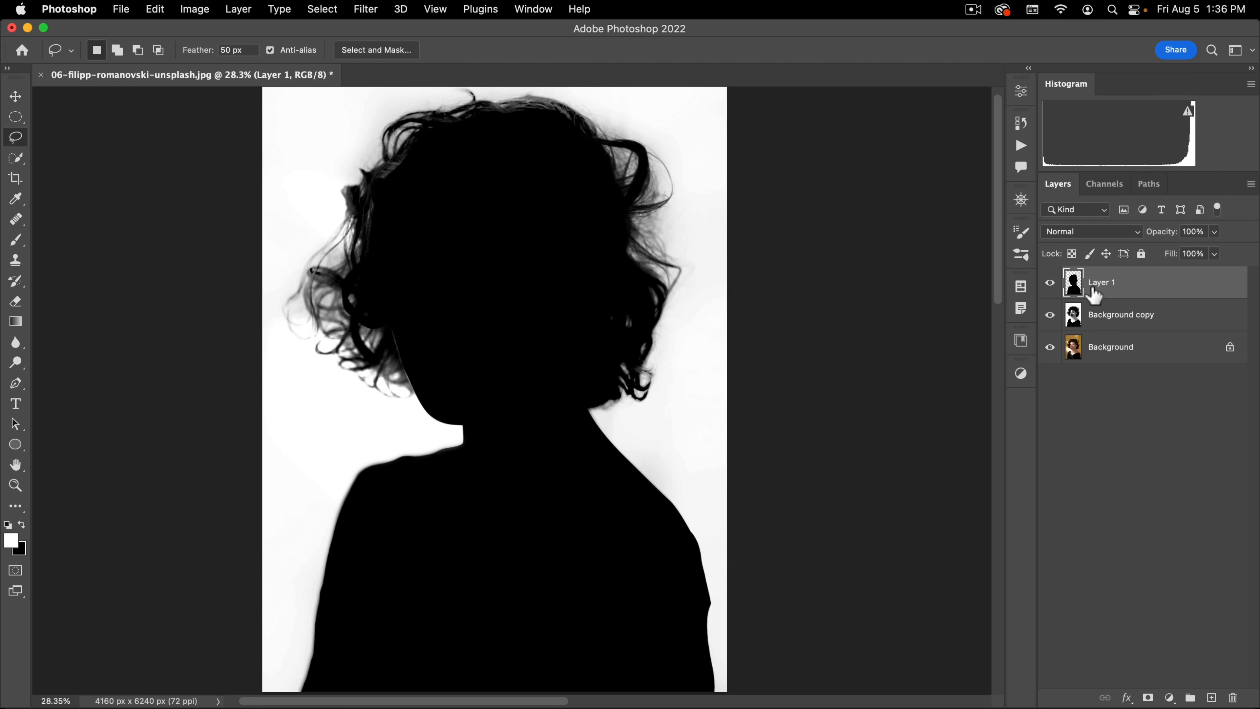
Step: Merge Layer 1 with Background copy and rename the merged layer "mask"
{"action": "left_click", "coordinate": [1102, 316], "text": "shift"}
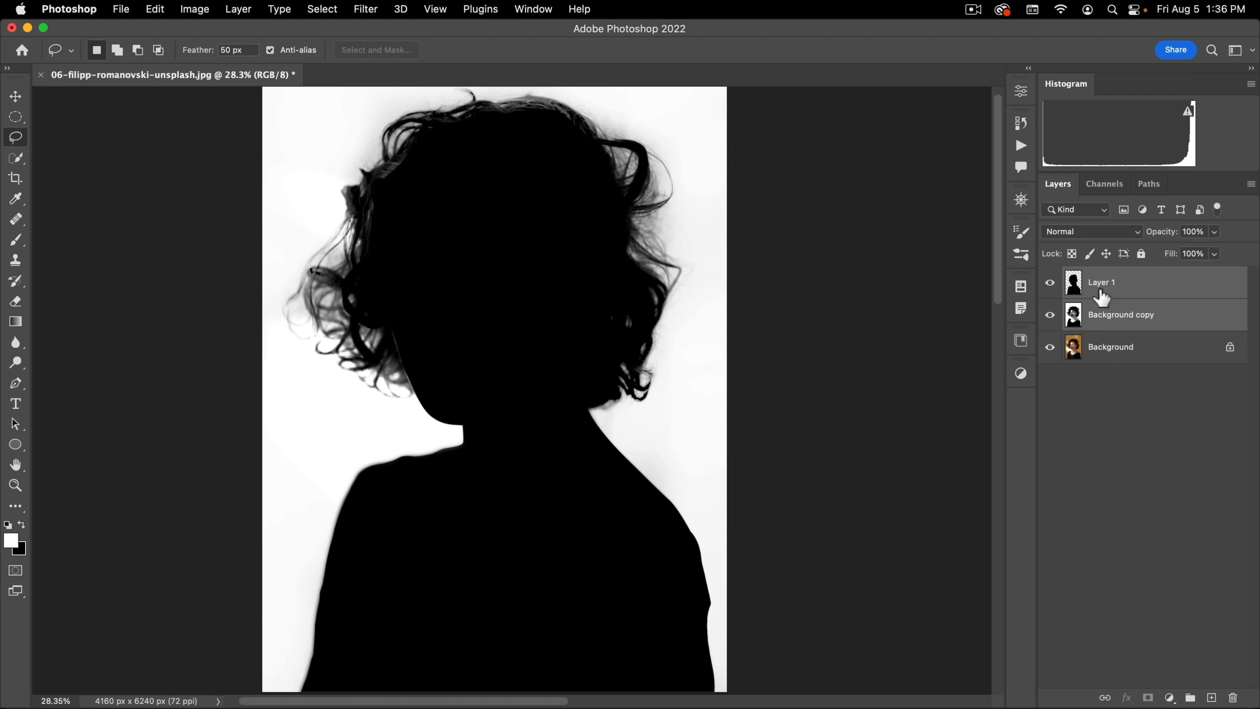
{"action": "key", "text": "super+e"}
{"action": "double_click", "coordinate": [1101, 290]}
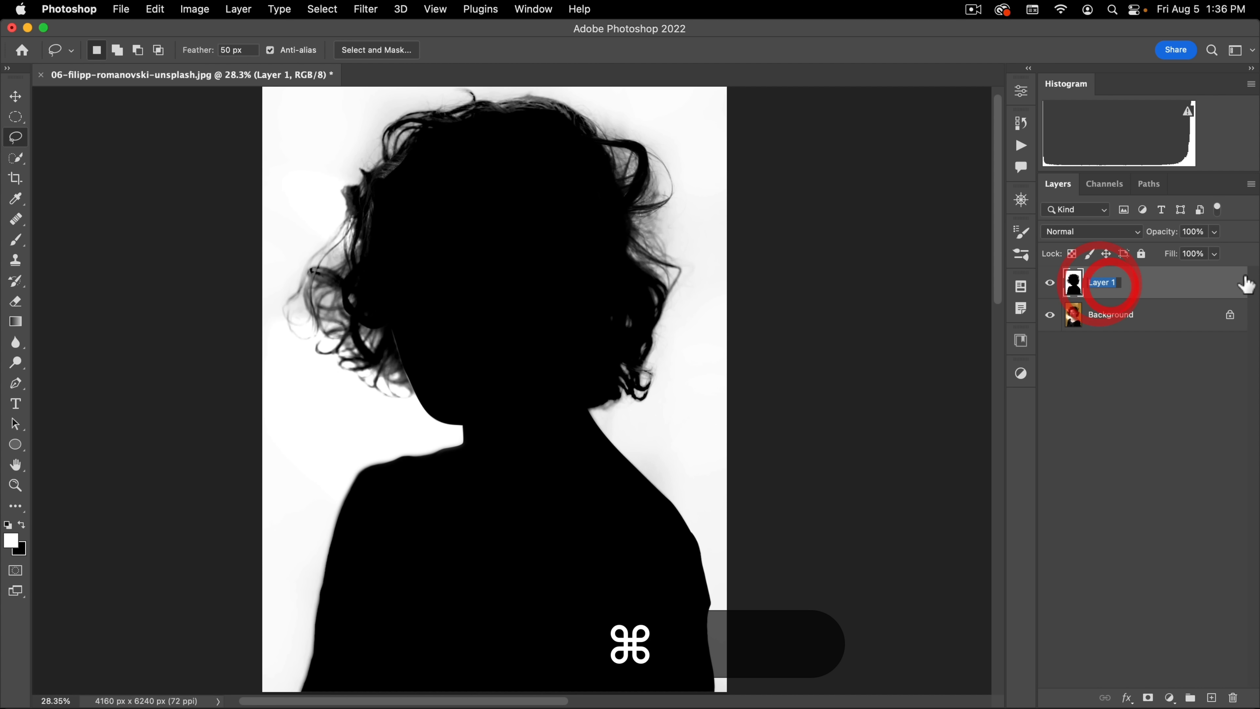
{"action": "type", "text": "mask"}
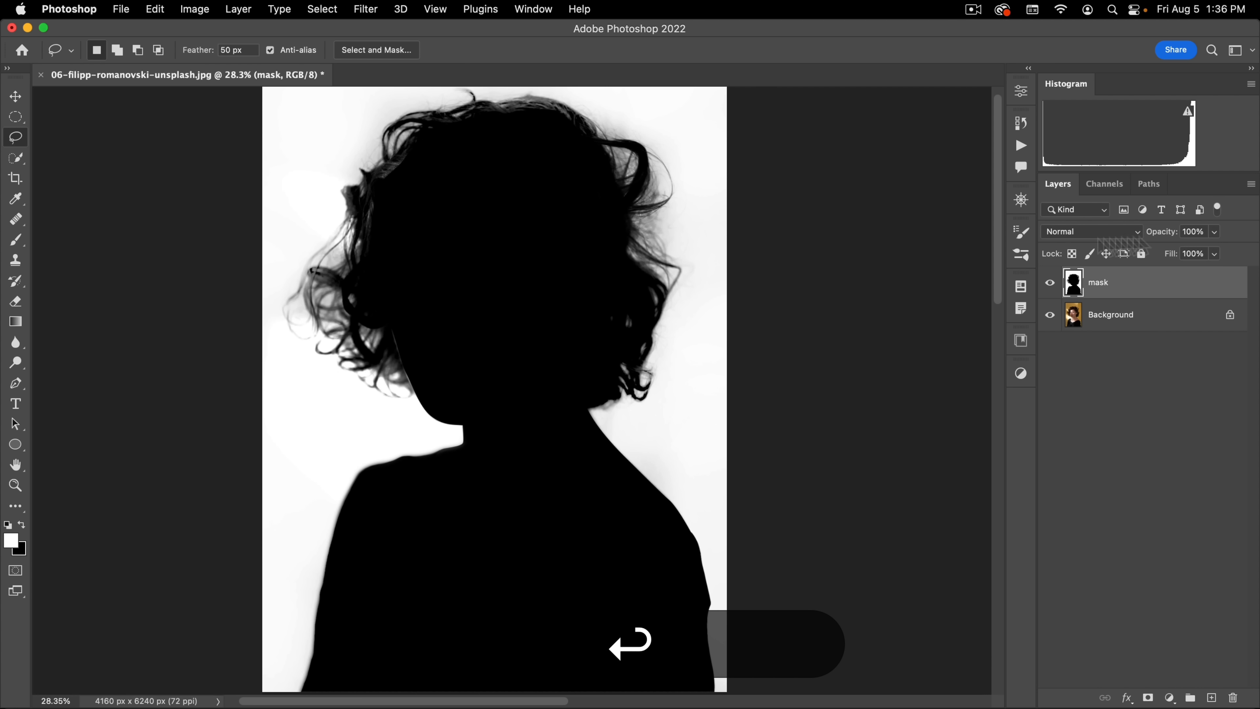
Step: Paint over the thin light seam between the curls and the cheek with a 167 px black brush in Normal mode
{"action": "left_click_drag", "start_coordinate": [453, 373], "coordinate": [522, 298]}
{"action": "left_click_drag", "start_coordinate": [439, 400], "coordinate": [555, 367]}
{"action": "key", "text": "b"}
{"action": "left_click_drag", "start_coordinate": [465, 278], "coordinate": [273, 296]}
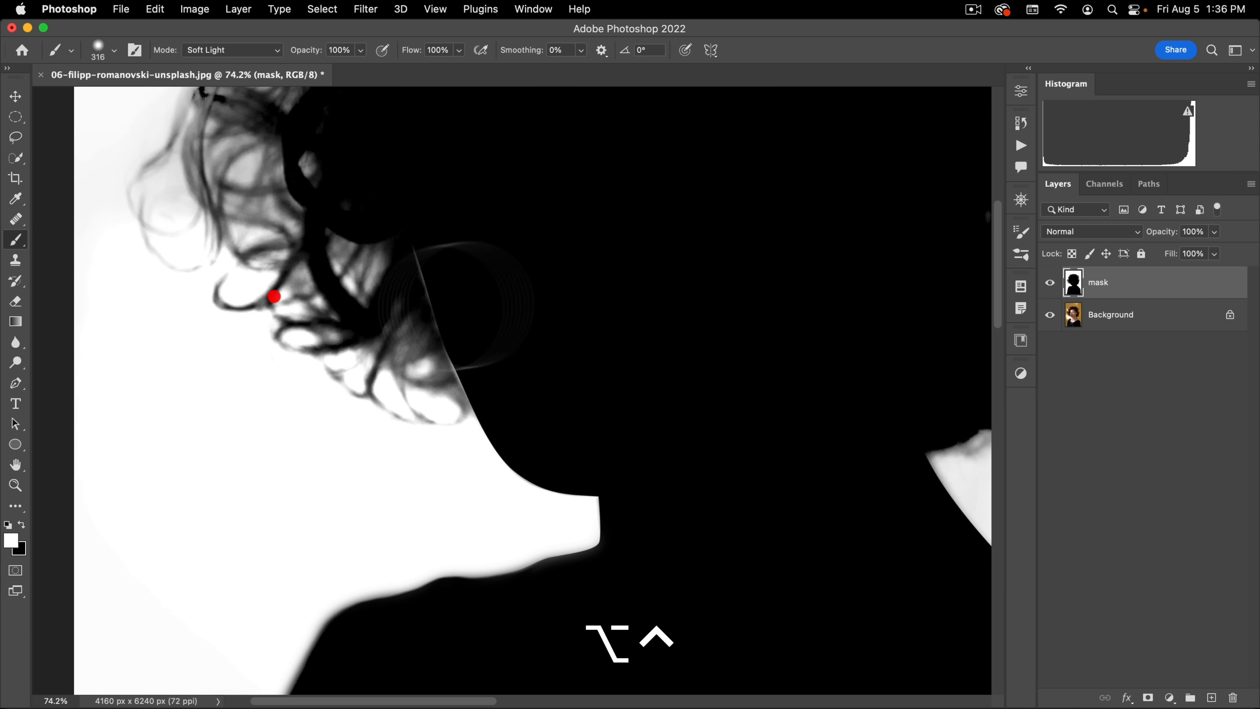
{"action": "left_click_drag", "start_coordinate": [453, 261], "coordinate": [408, 278]}
{"action": "key", "text": "ctrl+alt+x"}
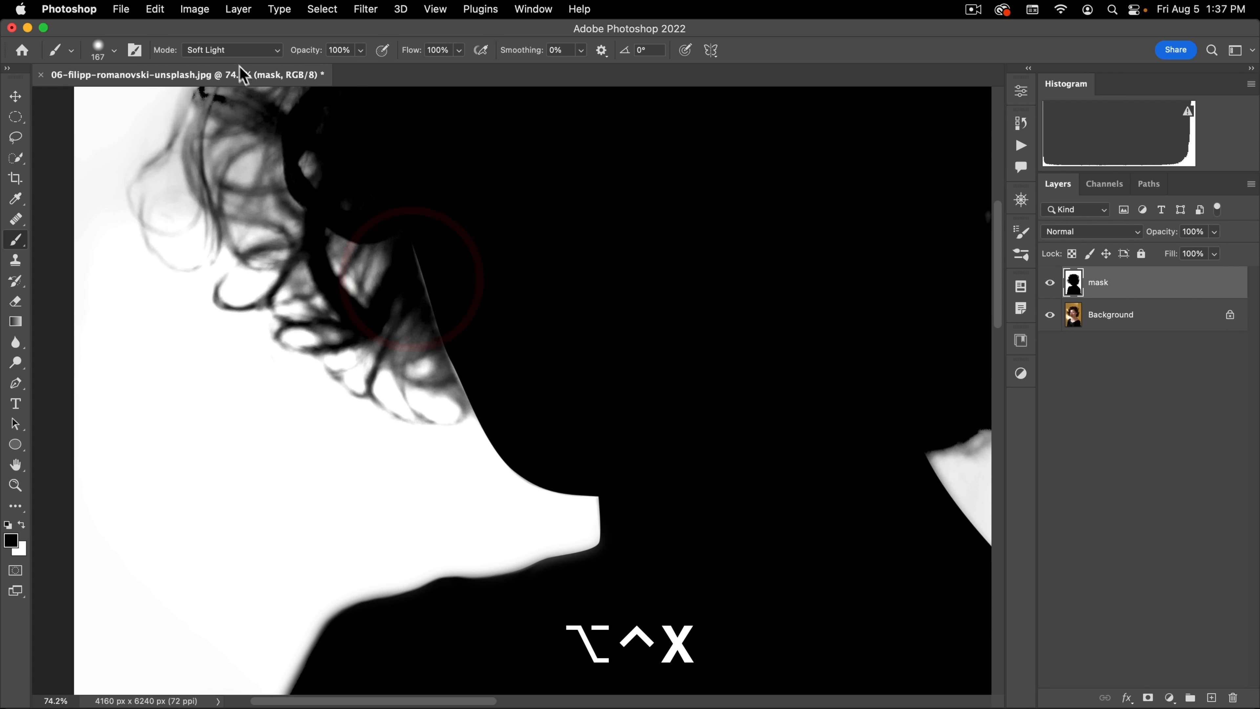
{"action": "left_click", "coordinate": [233, 50]}
{"action": "left_click", "coordinate": [231, 13]}
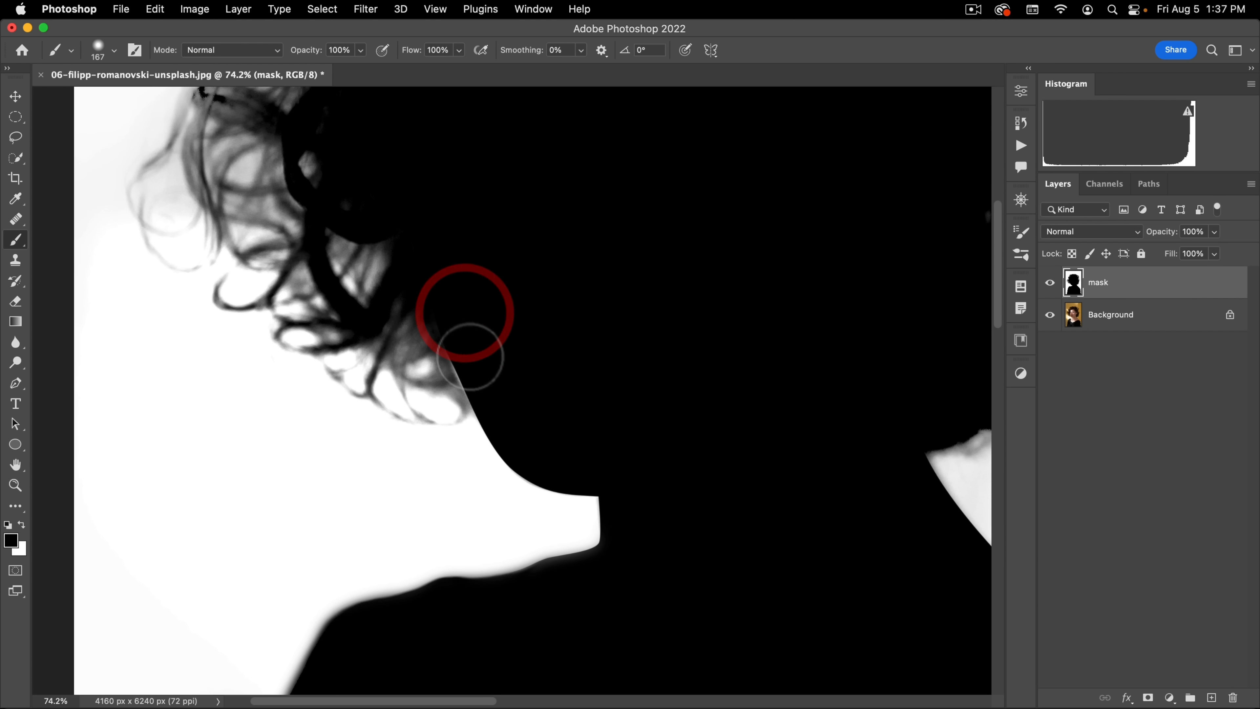
{"action": "left_click_drag", "start_coordinate": [469, 297], "coordinate": [513, 614]}
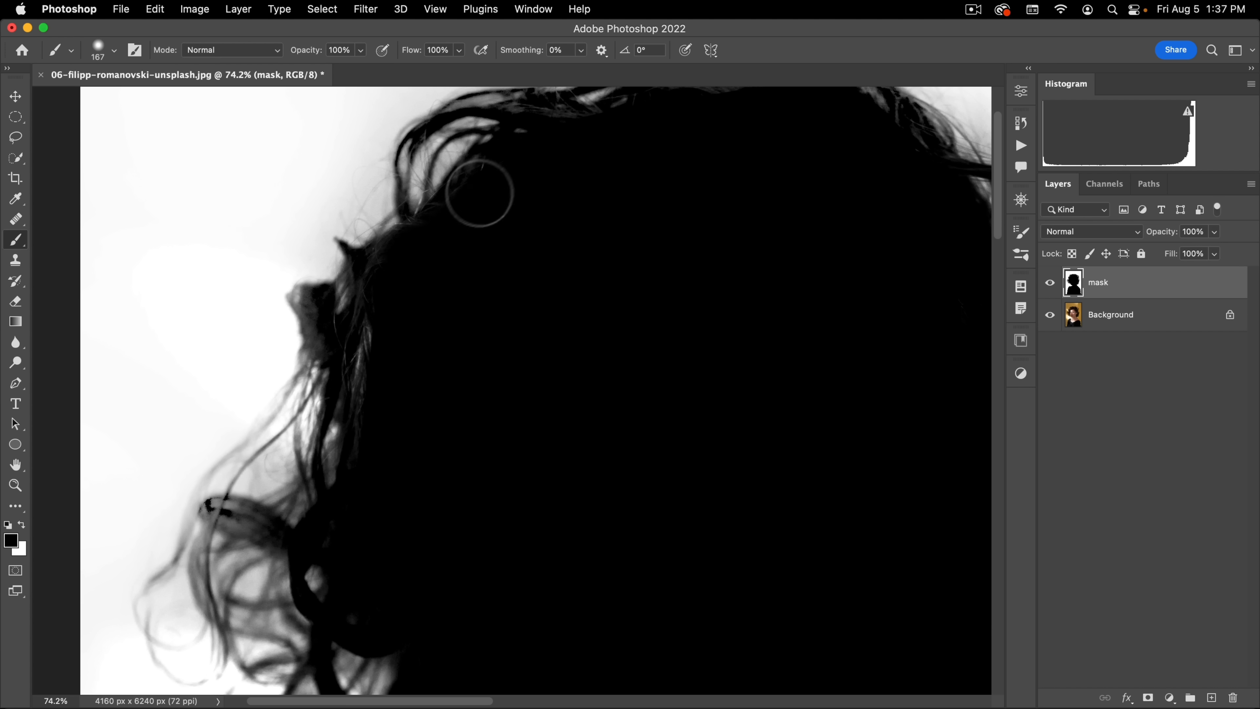
Step: Paint black over the remaining light flecks inside the hair along the crown and the curls on the photo's right side
{"action": "left_click", "coordinate": [506, 181]}
{"action": "left_click_drag", "start_coordinate": [482, 186], "coordinate": [410, 283]}
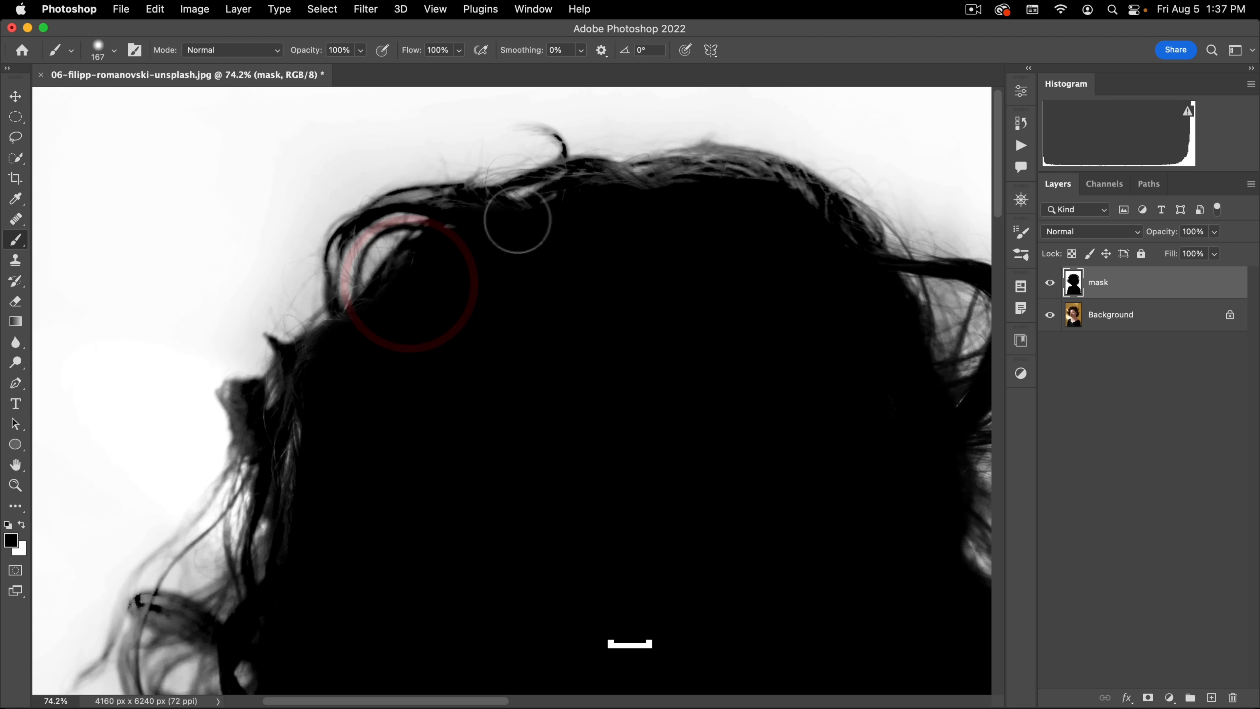
{"action": "left_click", "coordinate": [642, 208]}
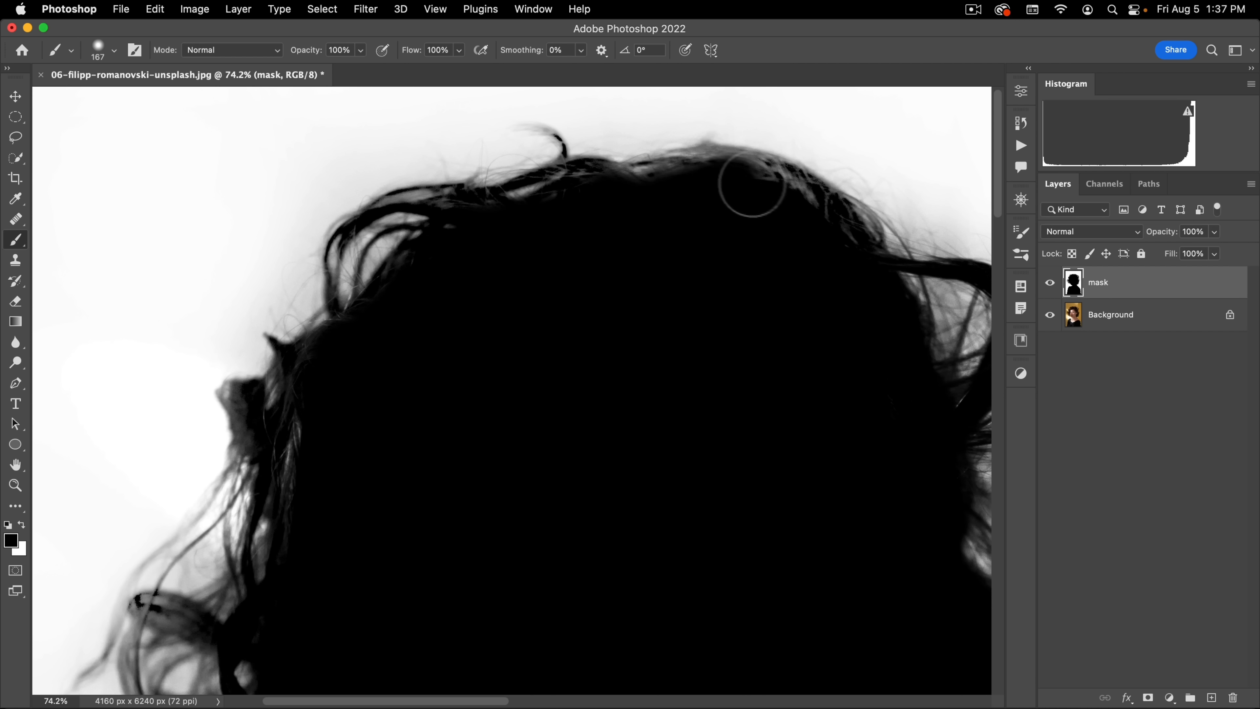
{"action": "mouse_move", "coordinate": [860, 322]}
{"action": "left_mouse_down"}
{"action": "mouse_move", "coordinate": [532, 276]}
{"action": "mouse_move", "coordinate": [375, 237]}
{"action": "left_mouse_up"}
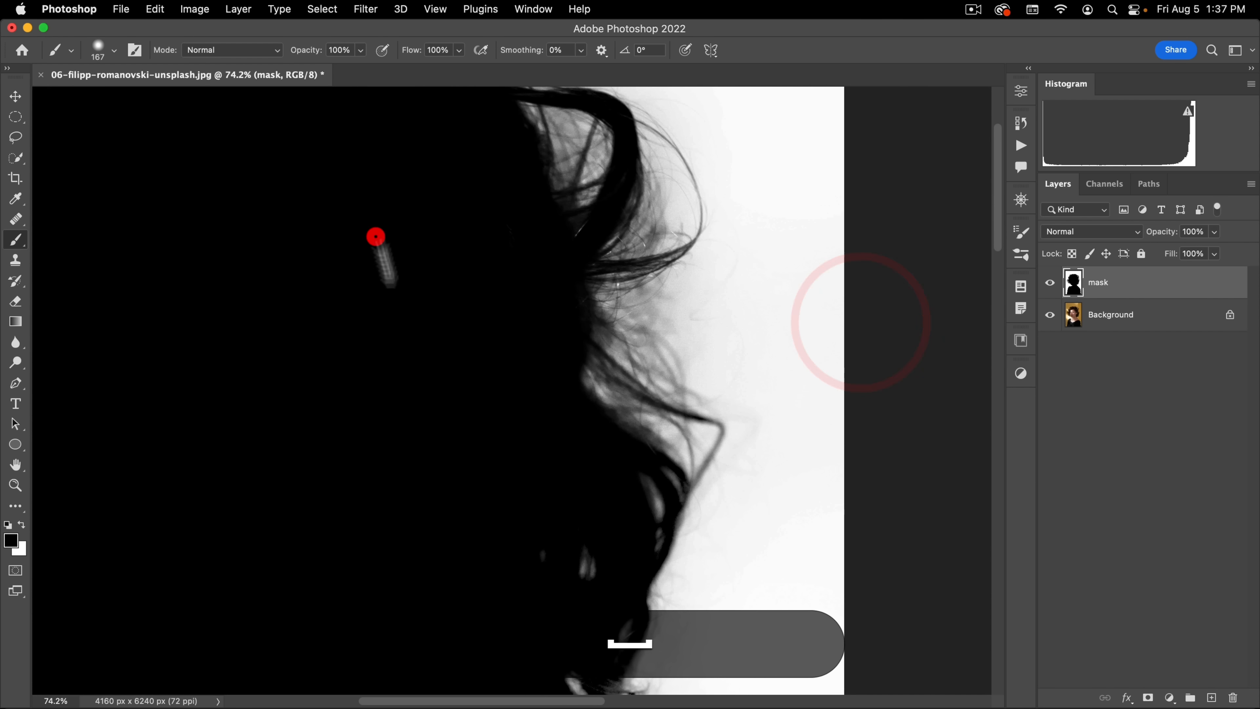
{"action": "left_click_drag", "start_coordinate": [534, 353], "coordinate": [556, 200]}
{"action": "left_click_drag", "start_coordinate": [472, 399], "coordinate": [590, 191]}
{"action": "left_click_drag", "start_coordinate": [539, 304], "coordinate": [424, 400]}
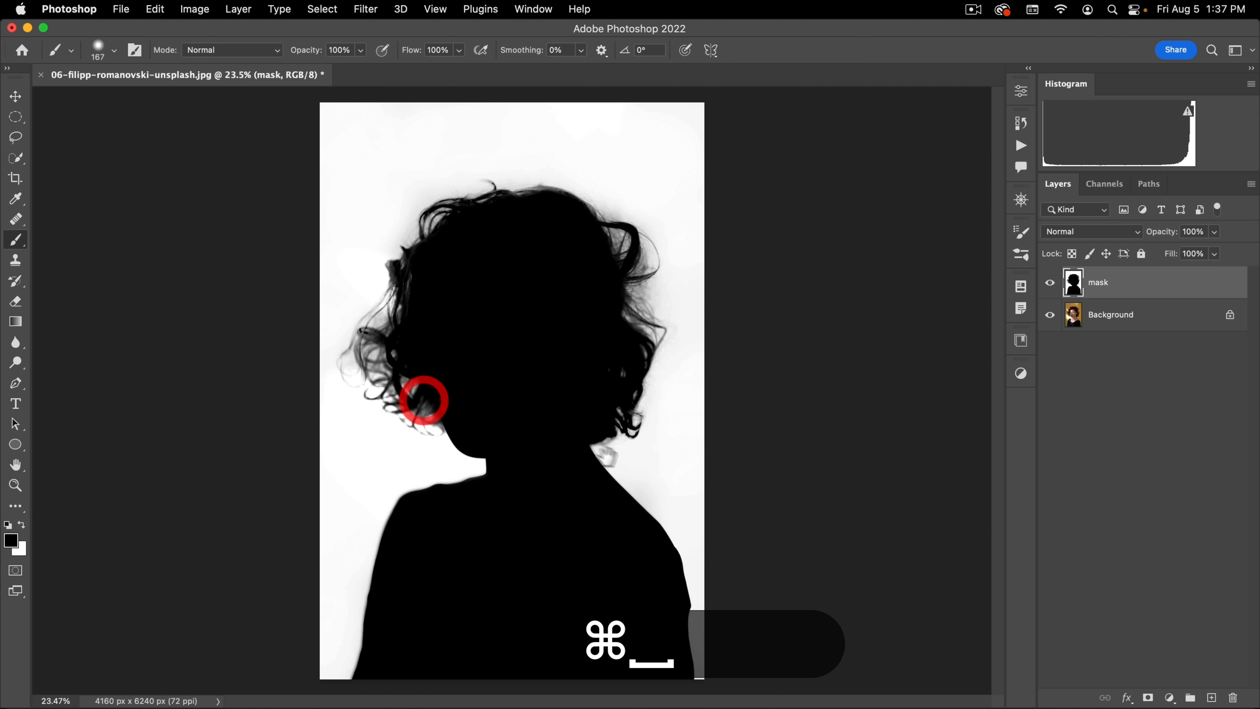
Step: Load the RGB composite channel of the black-and-white silhouette as a selection
{"action": "left_click", "coordinate": [1104, 183]}
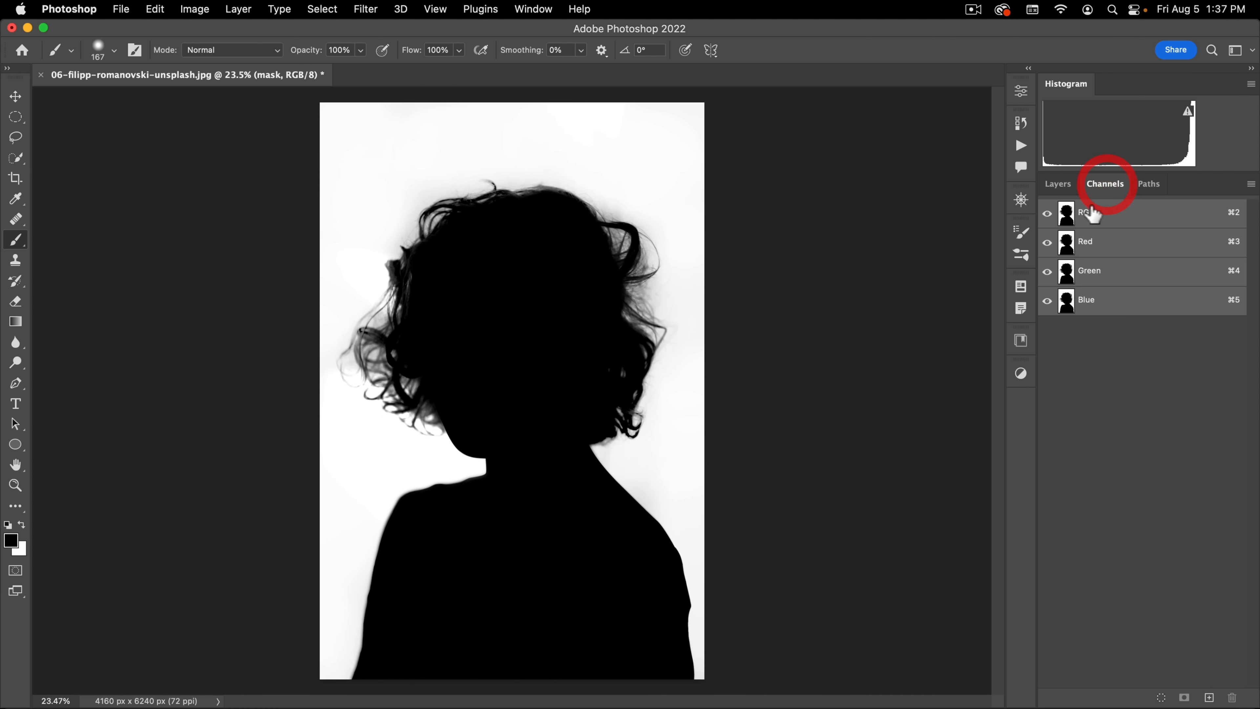
{"action": "left_click", "coordinate": [1067, 217], "text": "super"}
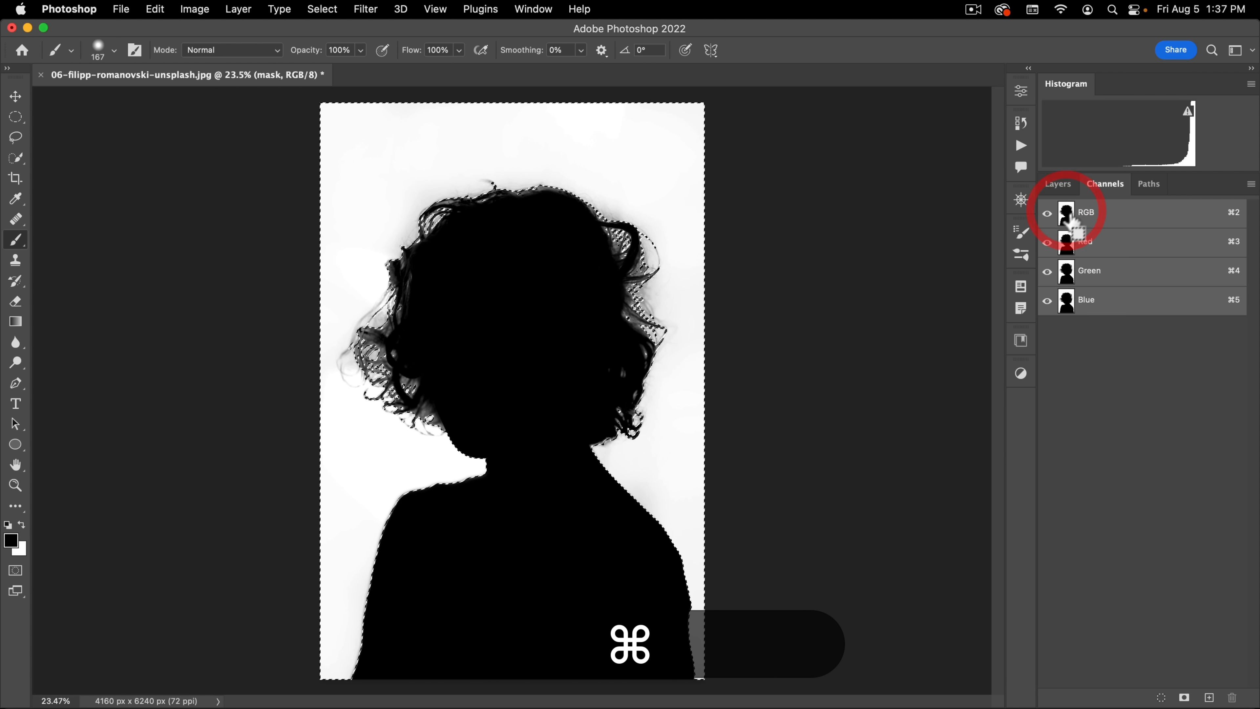
{"action": "left_click", "coordinate": [1058, 183]}
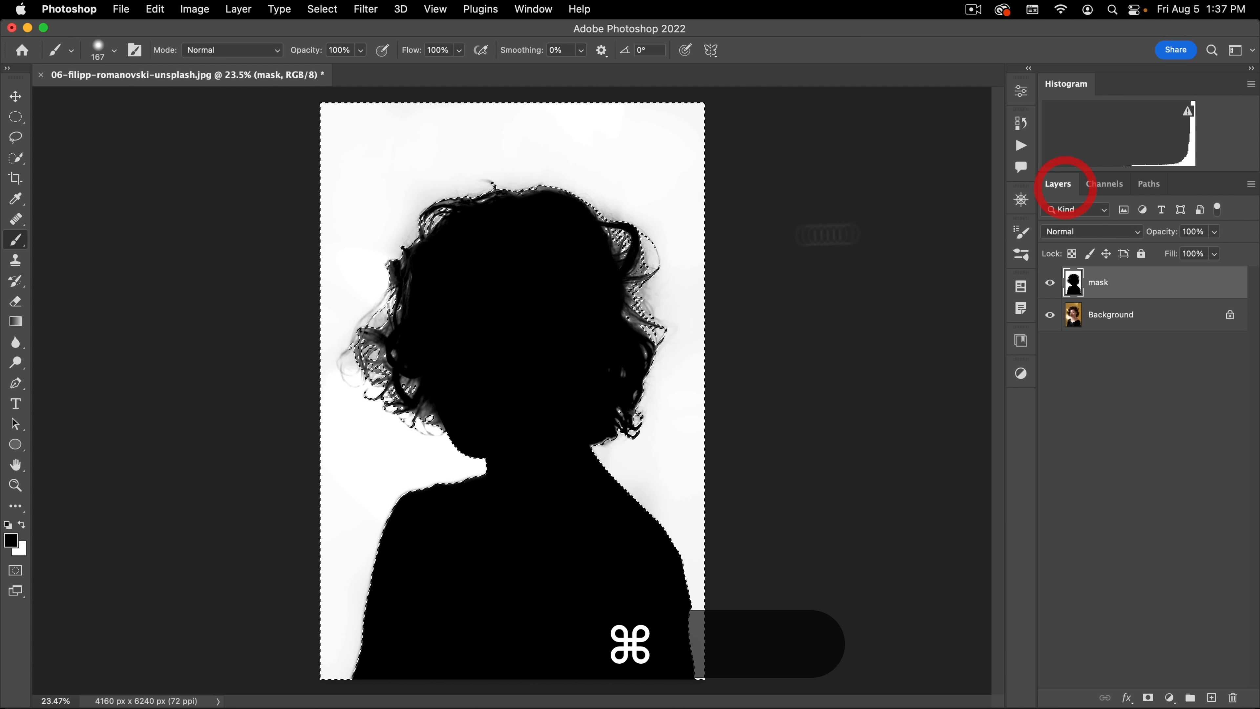
Step: Hide the mask layer and add a layer mask to Background that conceals the selected area
{"action": "left_click", "coordinate": [1050, 282]}
{"action": "left_click", "coordinate": [1076, 318]}
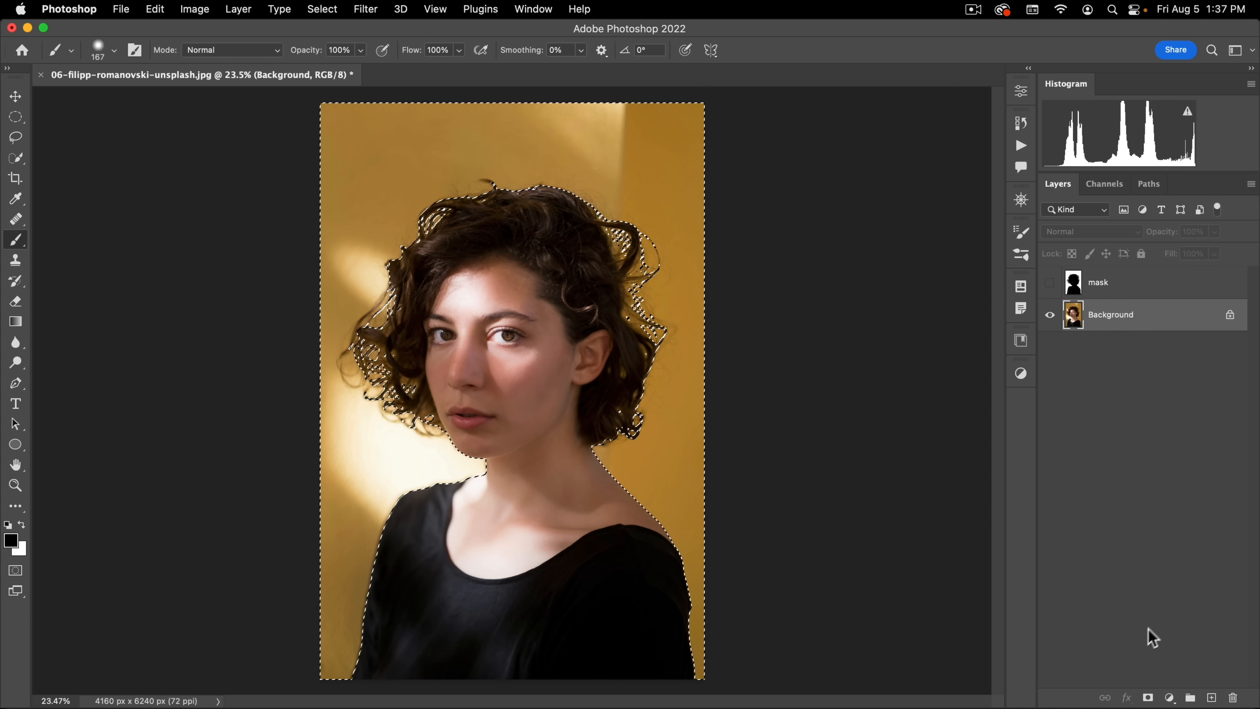
{"action": "key", "text": "alt"}
{"action": "left_click", "coordinate": [1146, 698], "text": "alt"}
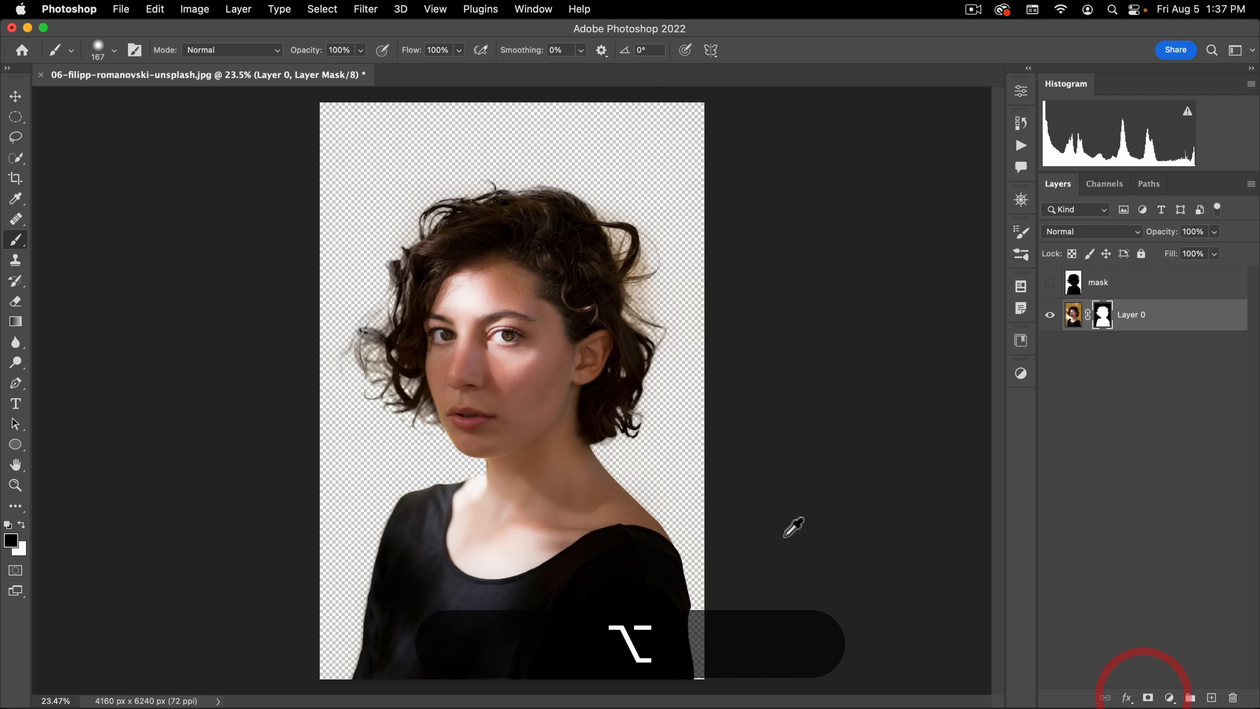